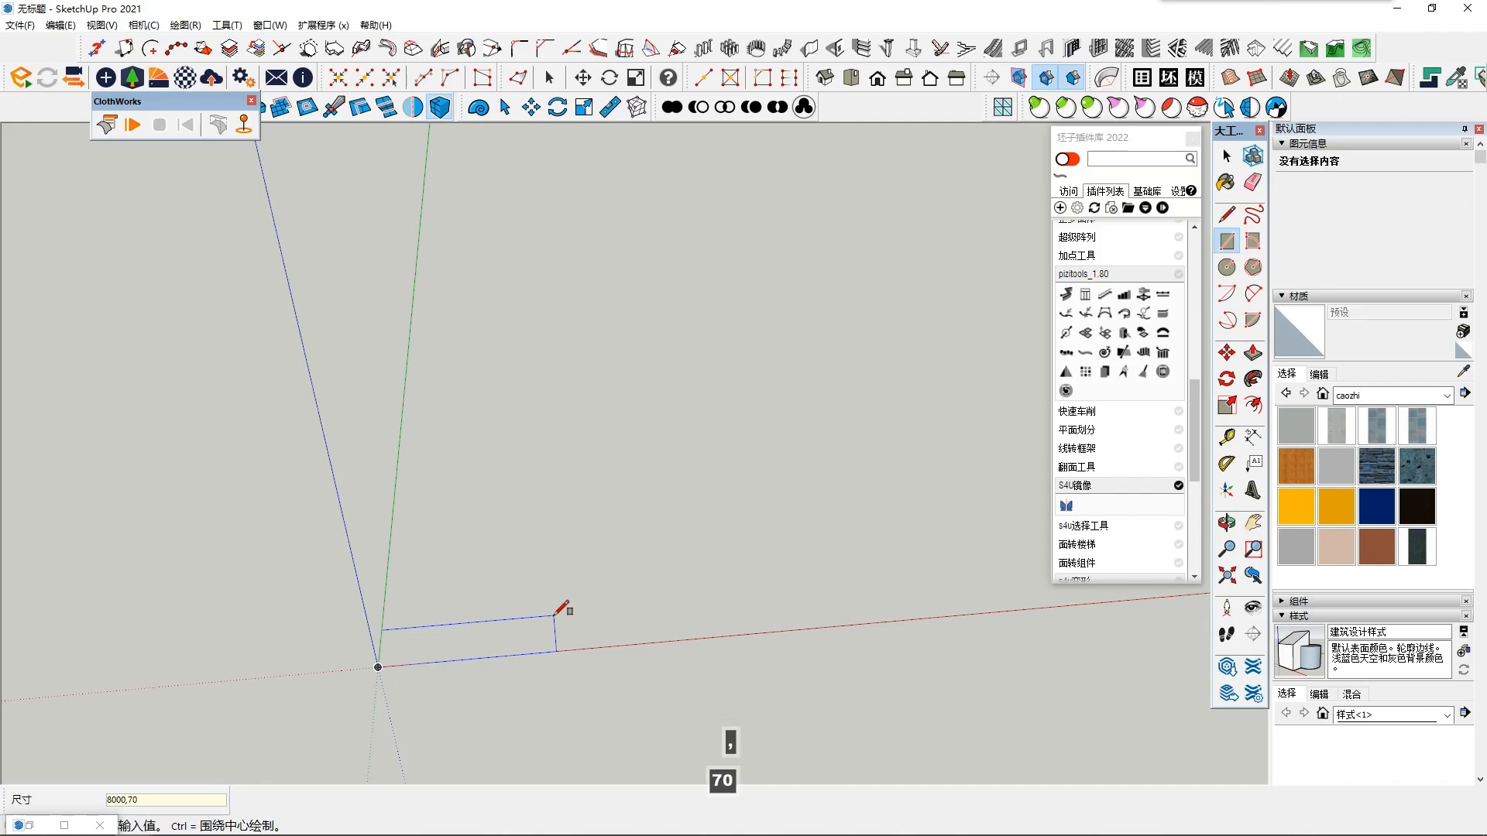
- Draw an 8000 × 7000 mm rectangle on the ground plane, starting at the origin
key("Return")
key("space")
scroll(580, 682, "down", 3)
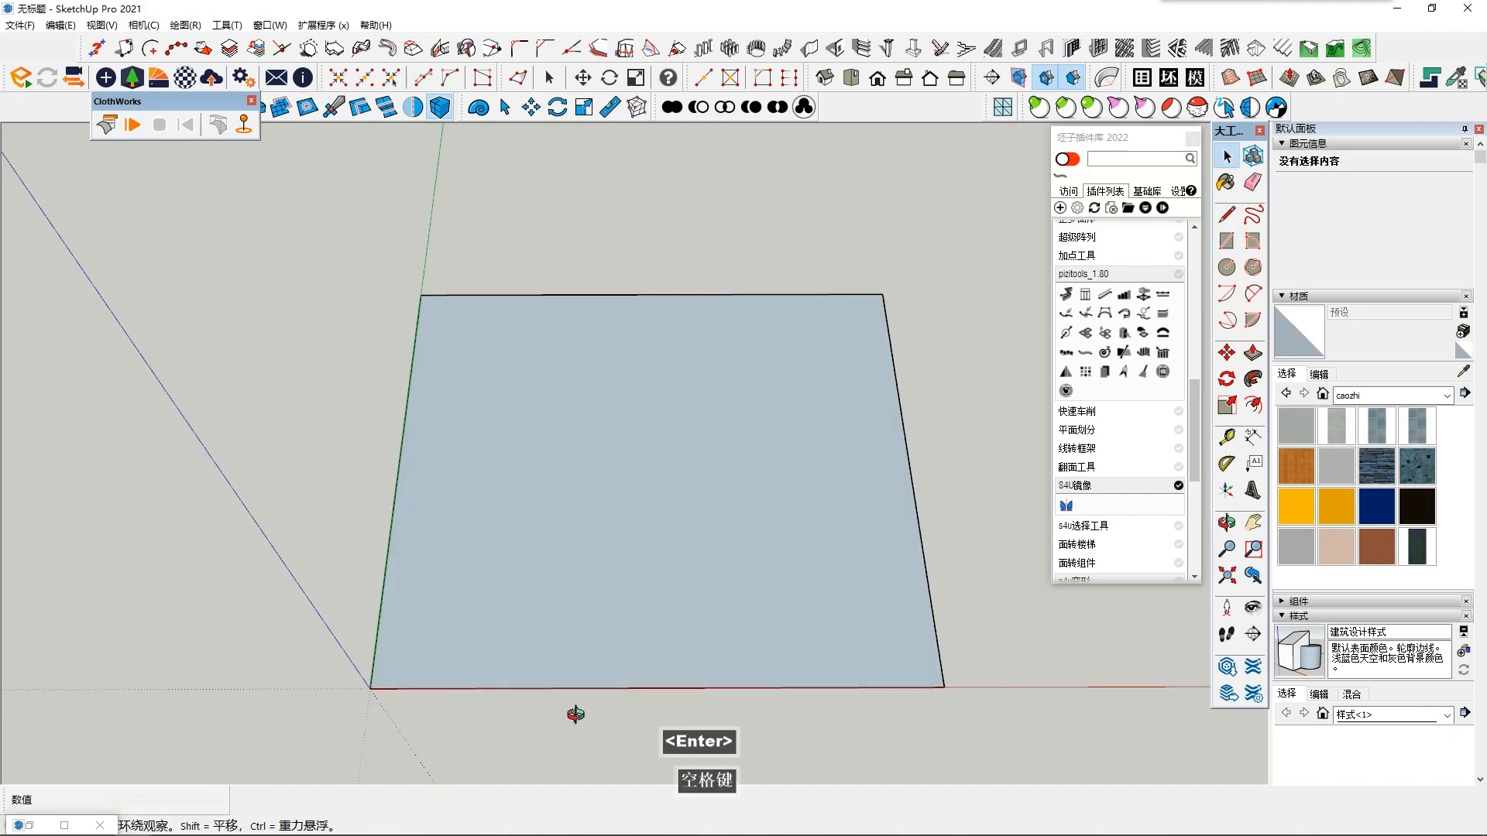
scroll(646, 565, "down", 3)
middle_click_drag(646, 565, 650, 688)
scroll(694, 581, "up", 2)
scroll(685, 571, "down", 3)
middle_click_drag(685, 576, 688, 462)
- Try to offset the rectangle's outline inward
double_click(624, 559)
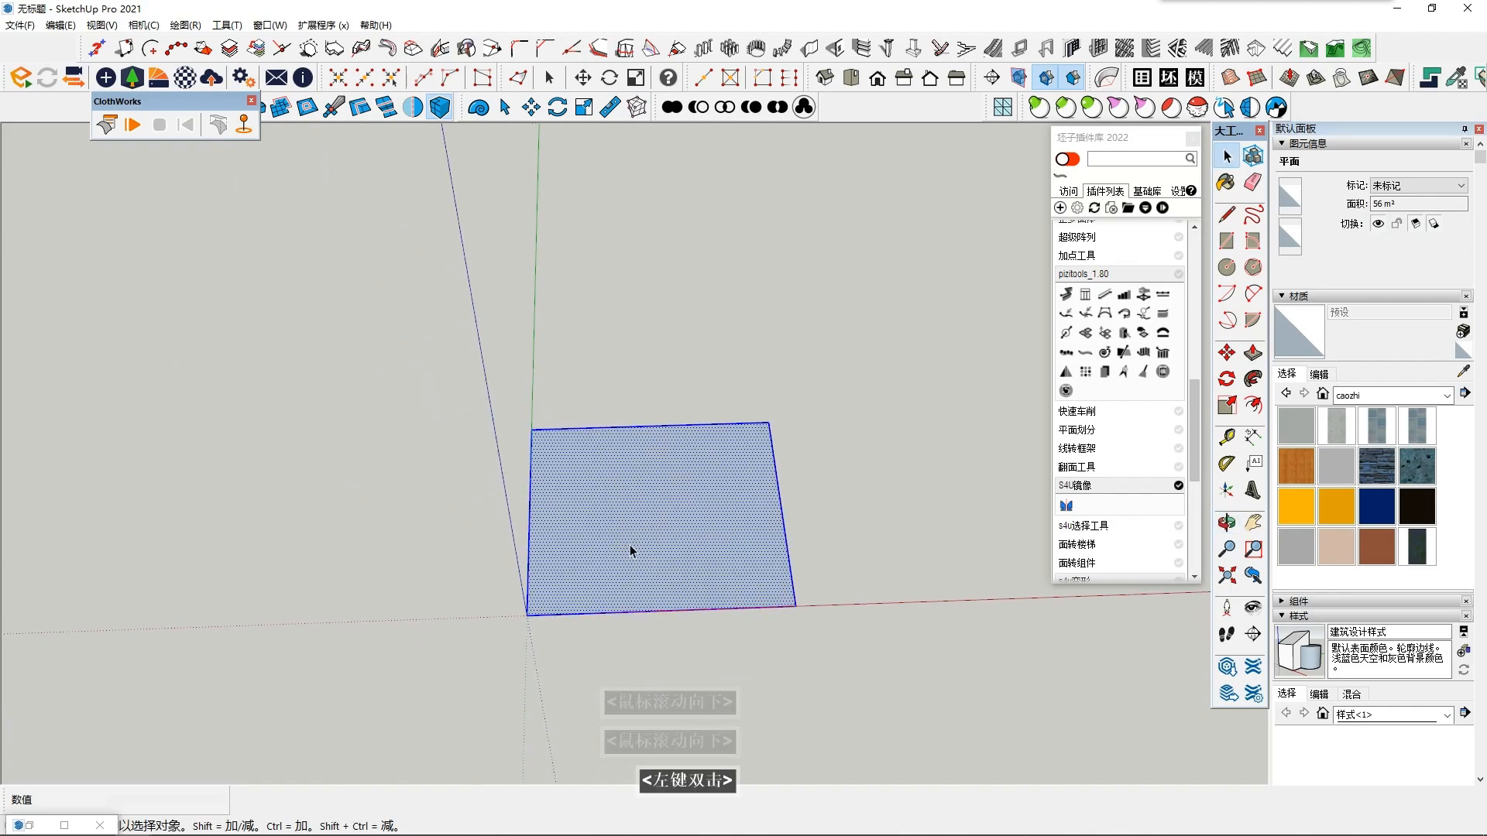
left_click(1253, 405)
left_click(732, 423)
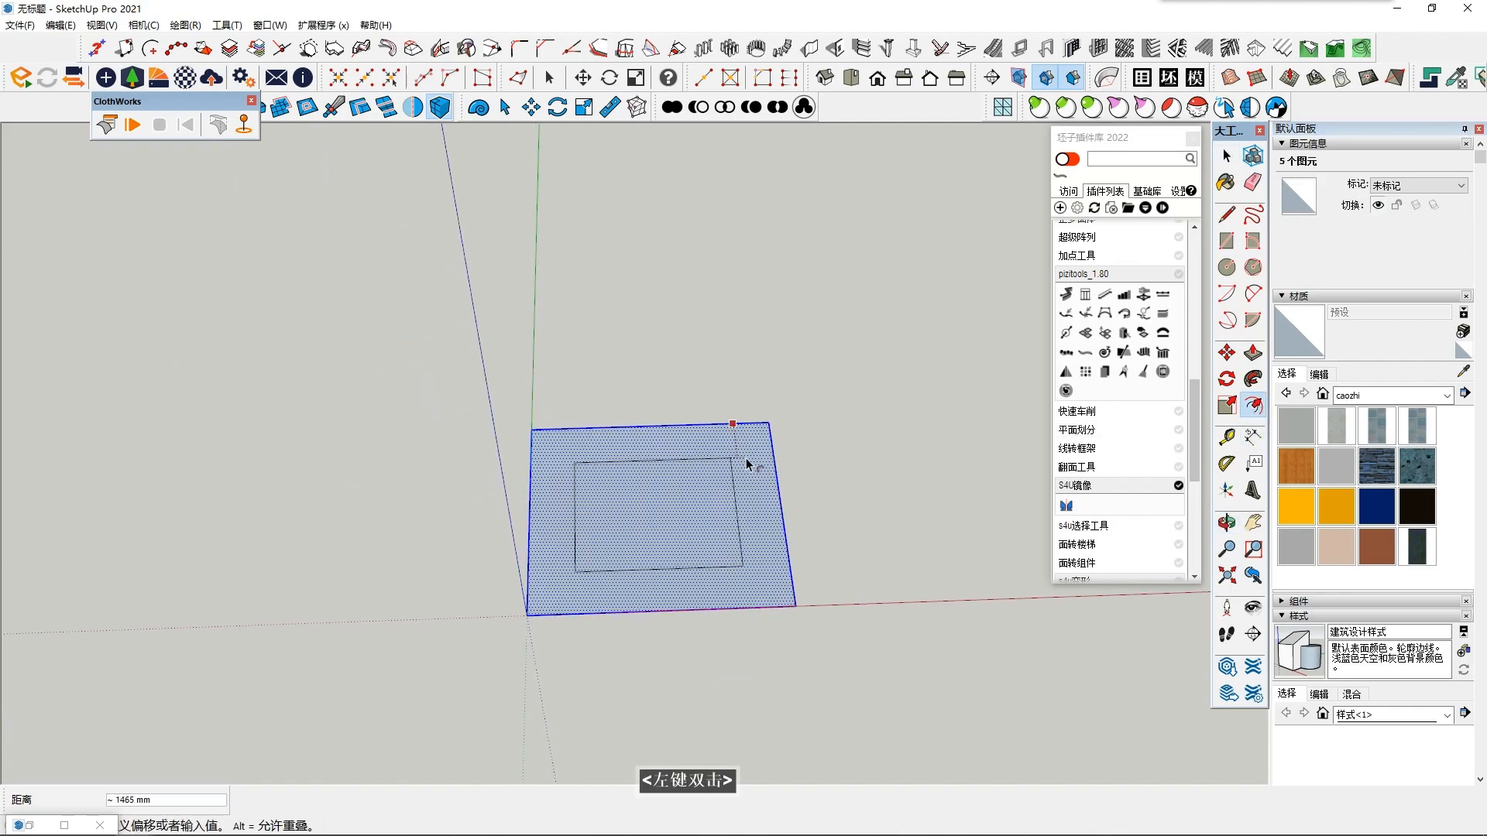
double_click(759, 452)
key("space")
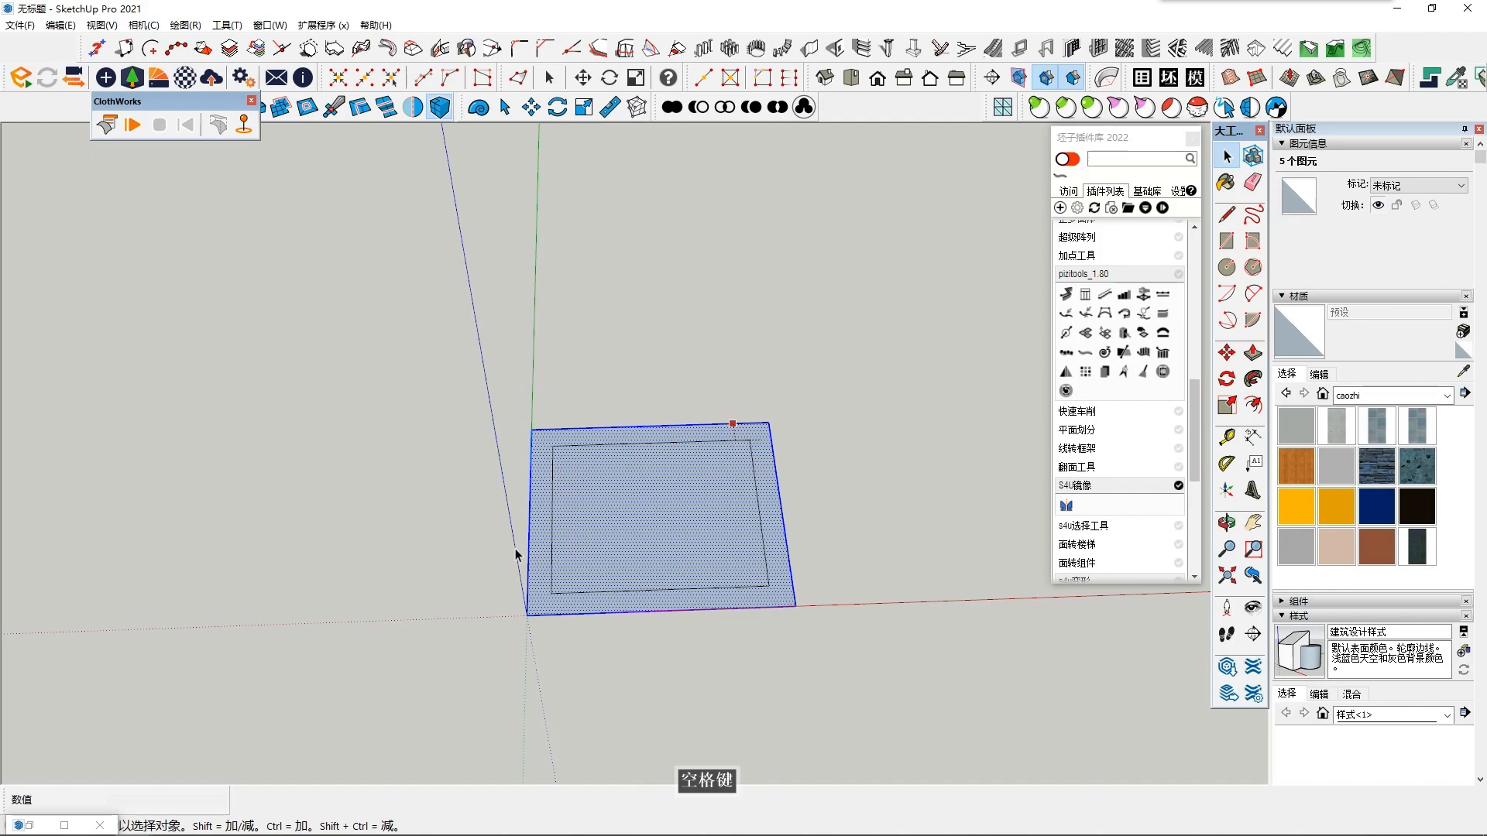
key("ctrl+z")
key("ctrl+y")
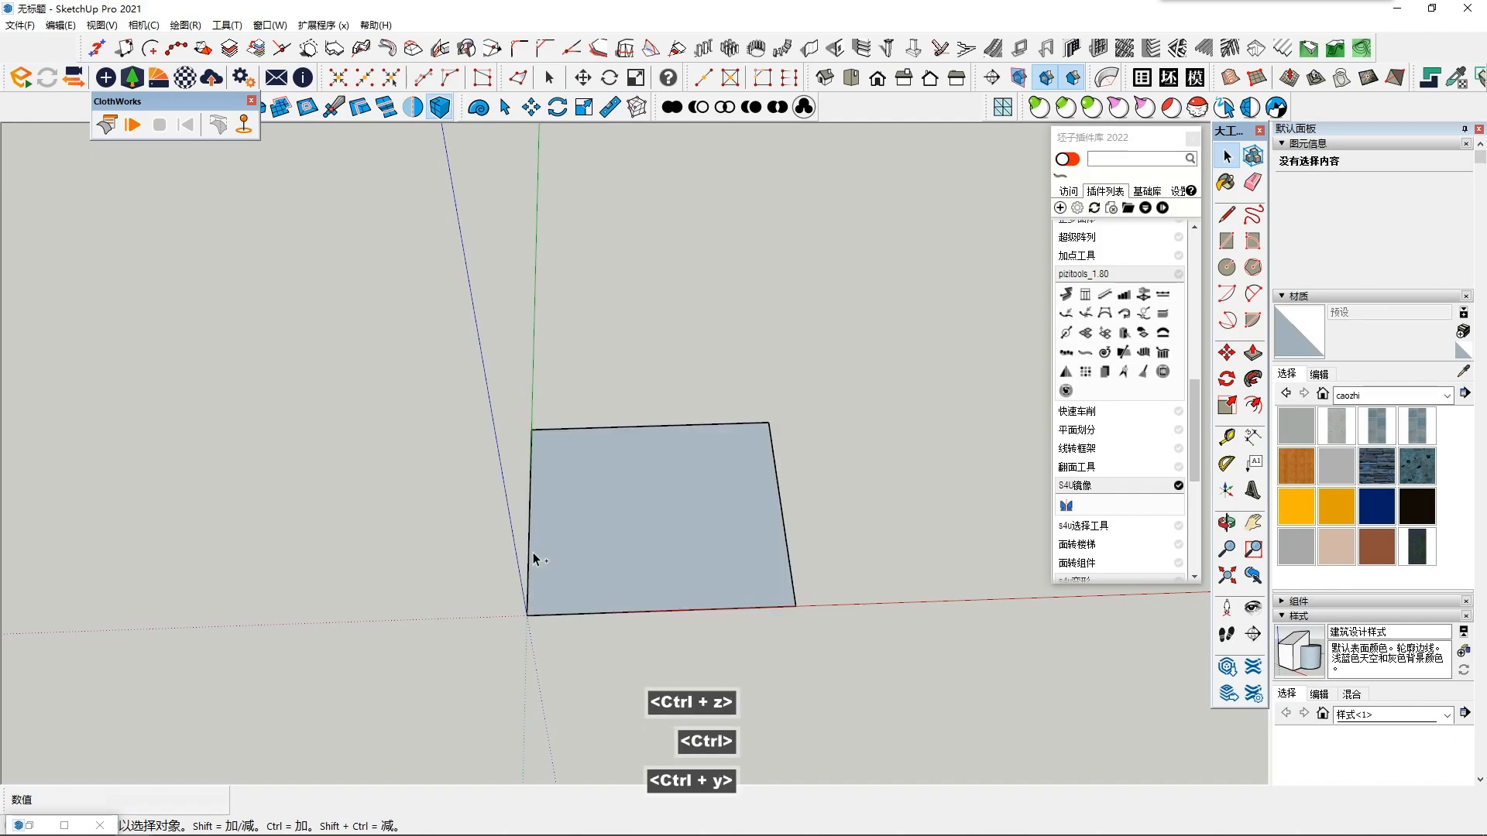
scroll(535, 548, "up", 2)
left_click(529, 465)
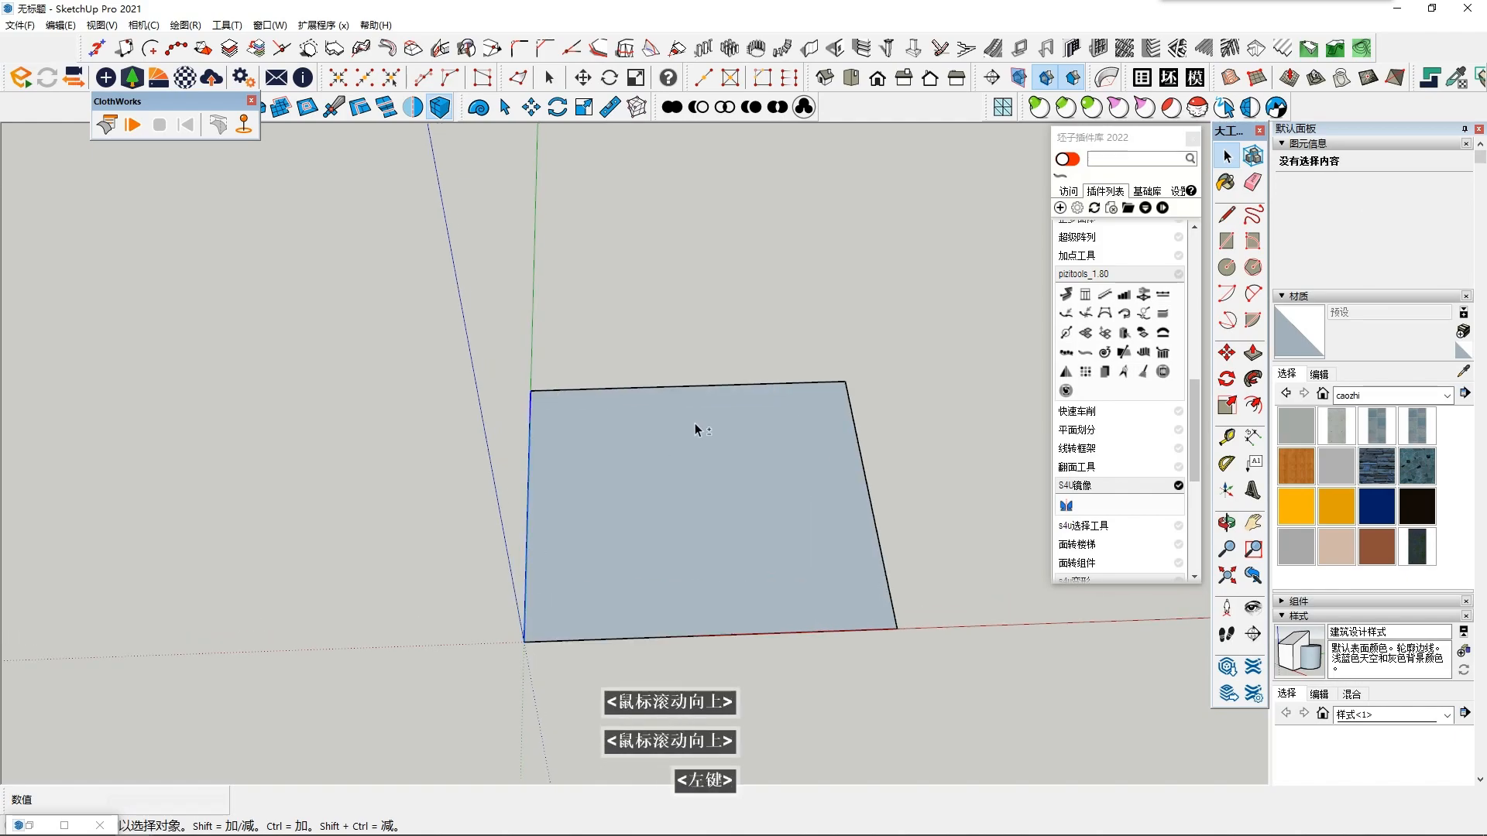
left_click(734, 385, "shift")
left_click(1252, 404)
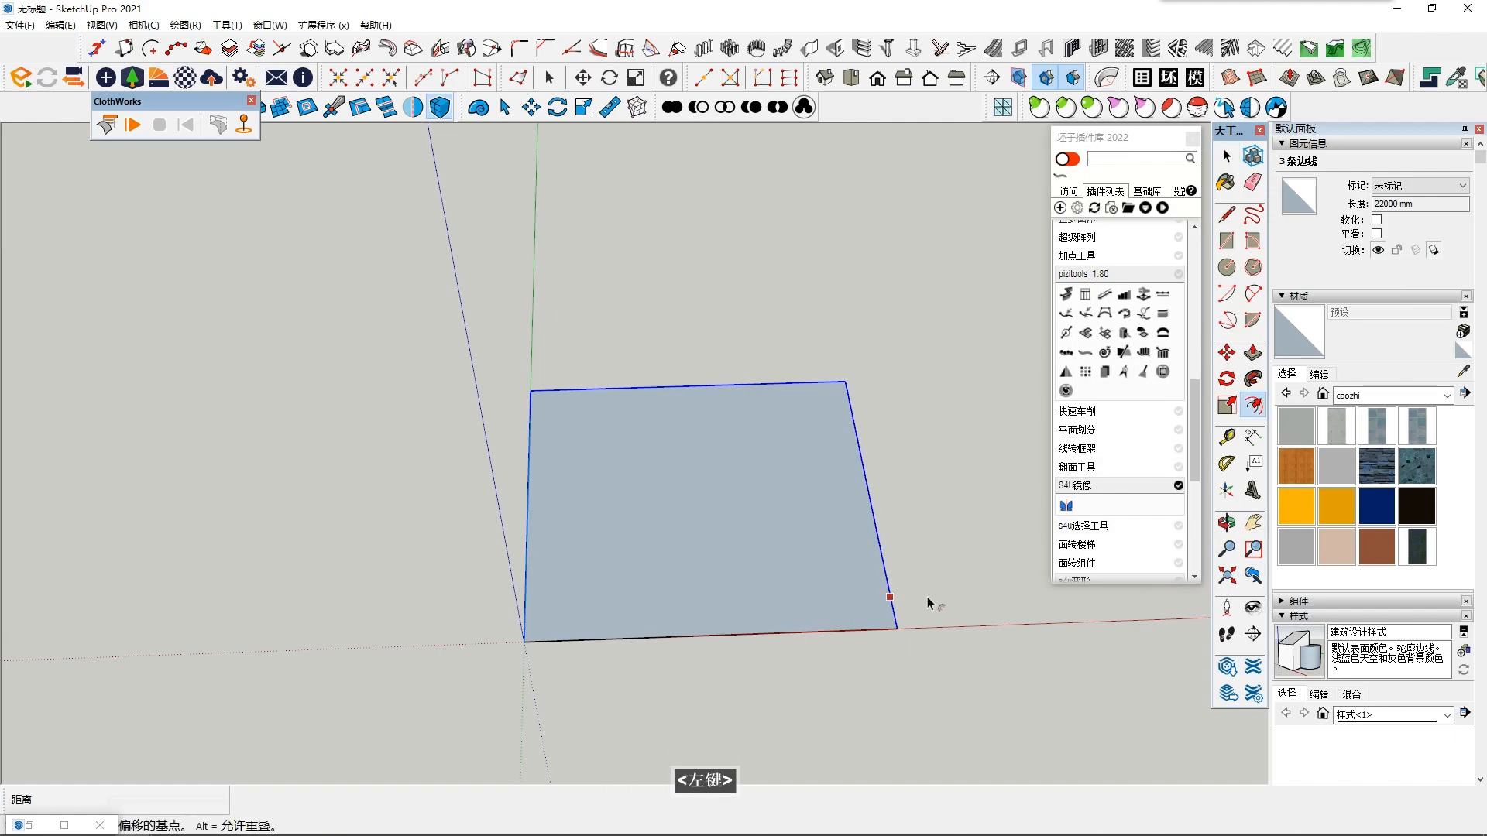
left_click(888, 590)
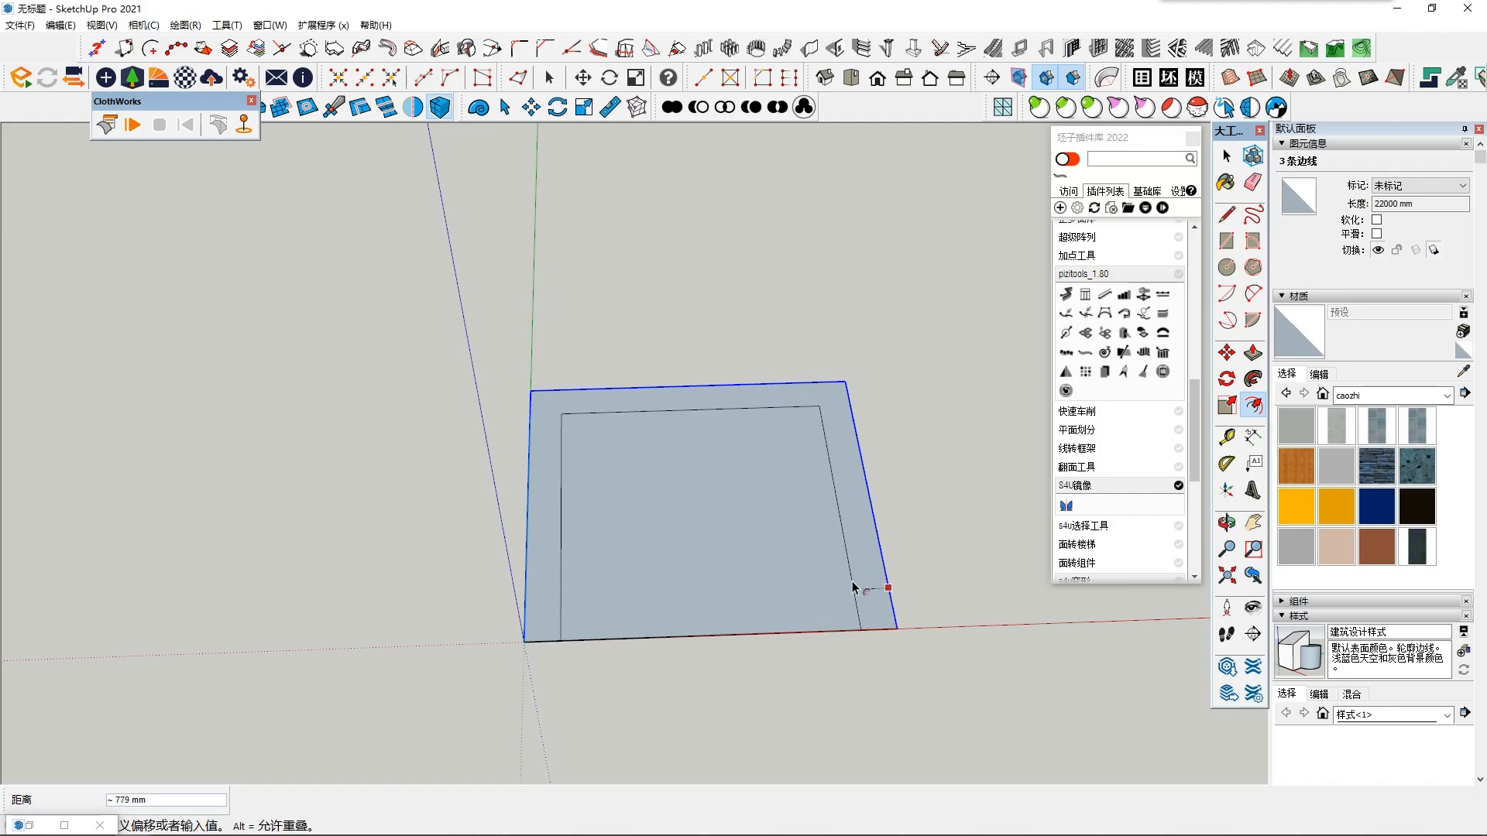
- Offset the rectangular face's full outline inward by about 720 mm to form a border strip
left_click(788, 496)
left_click(1252, 405)
left_click(853, 426)
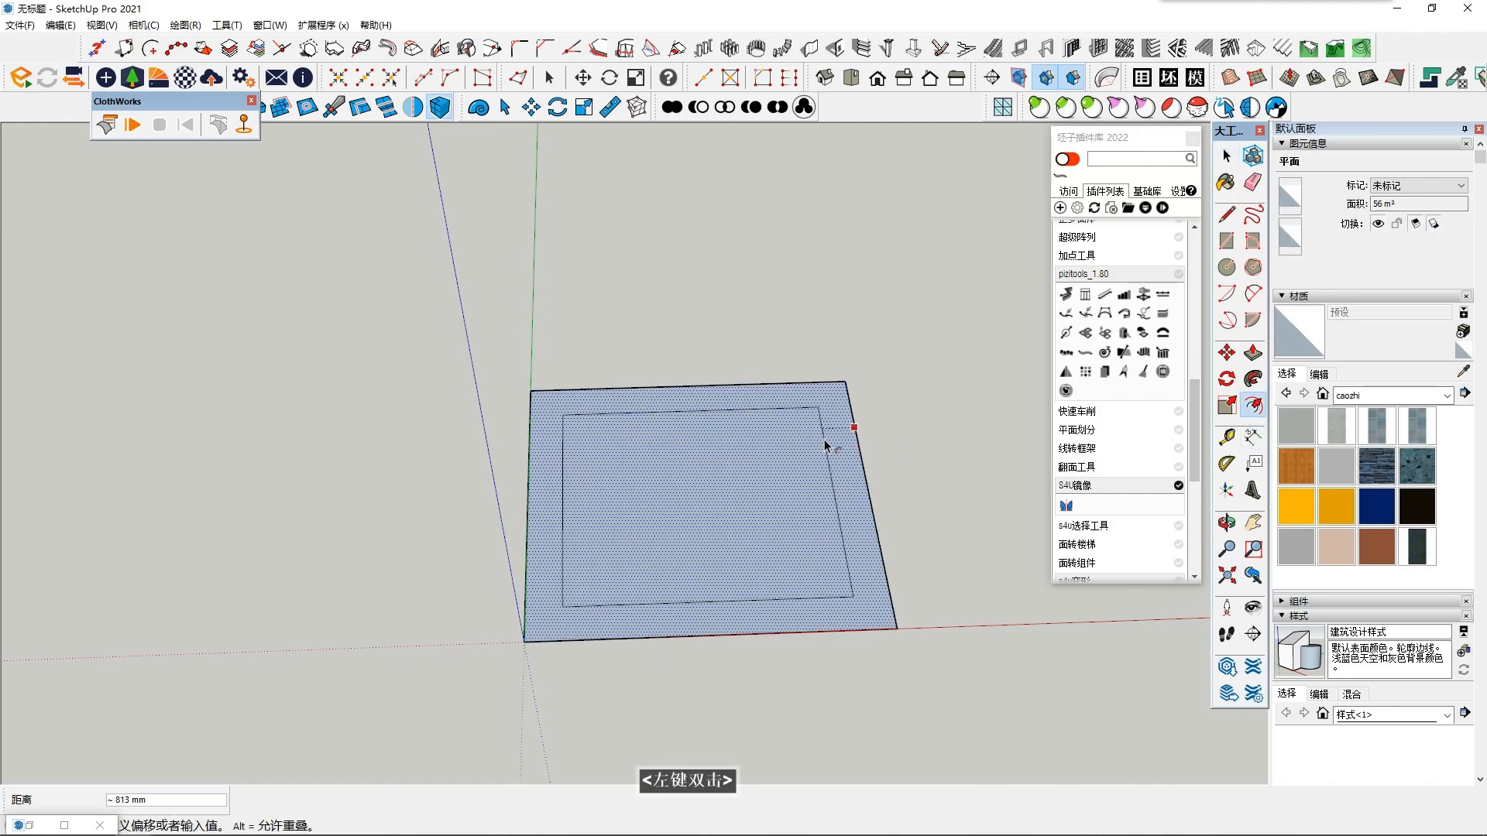
left_click(827, 436)
key("space")
- Draw two lines across the front border strip, each perpendicular to the front edge, to mark off an opening
middle_click_drag(691, 576, 725, 592)
scroll(718, 608, "up", 2)
scroll(724, 592, "down", 1)
scroll(725, 591, "up", 4)
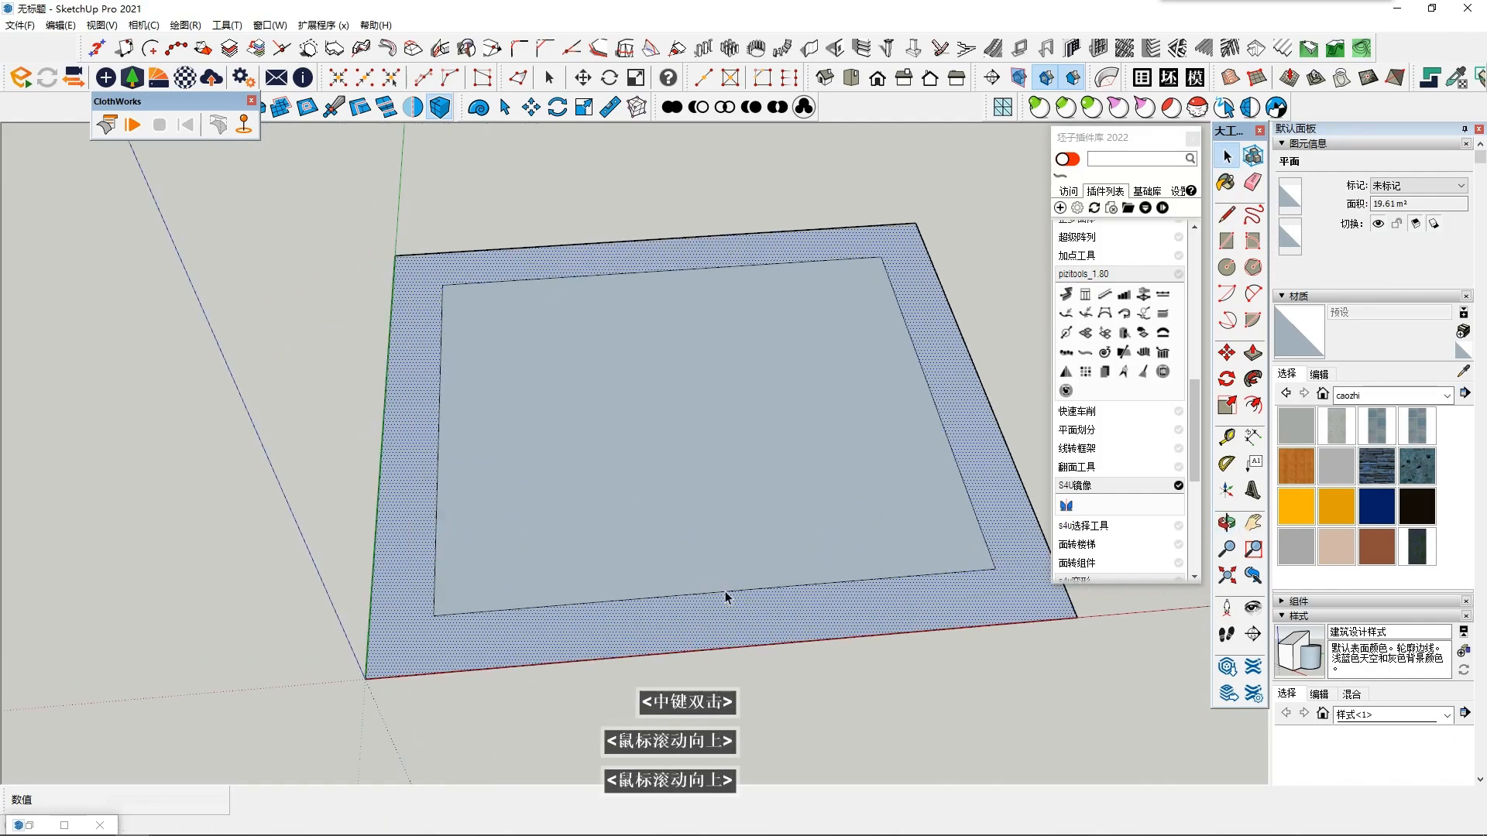
scroll(725, 591, "down", 2)
middle_click(725, 591)
left_click(1227, 215)
scroll(499, 518, "up", 2)
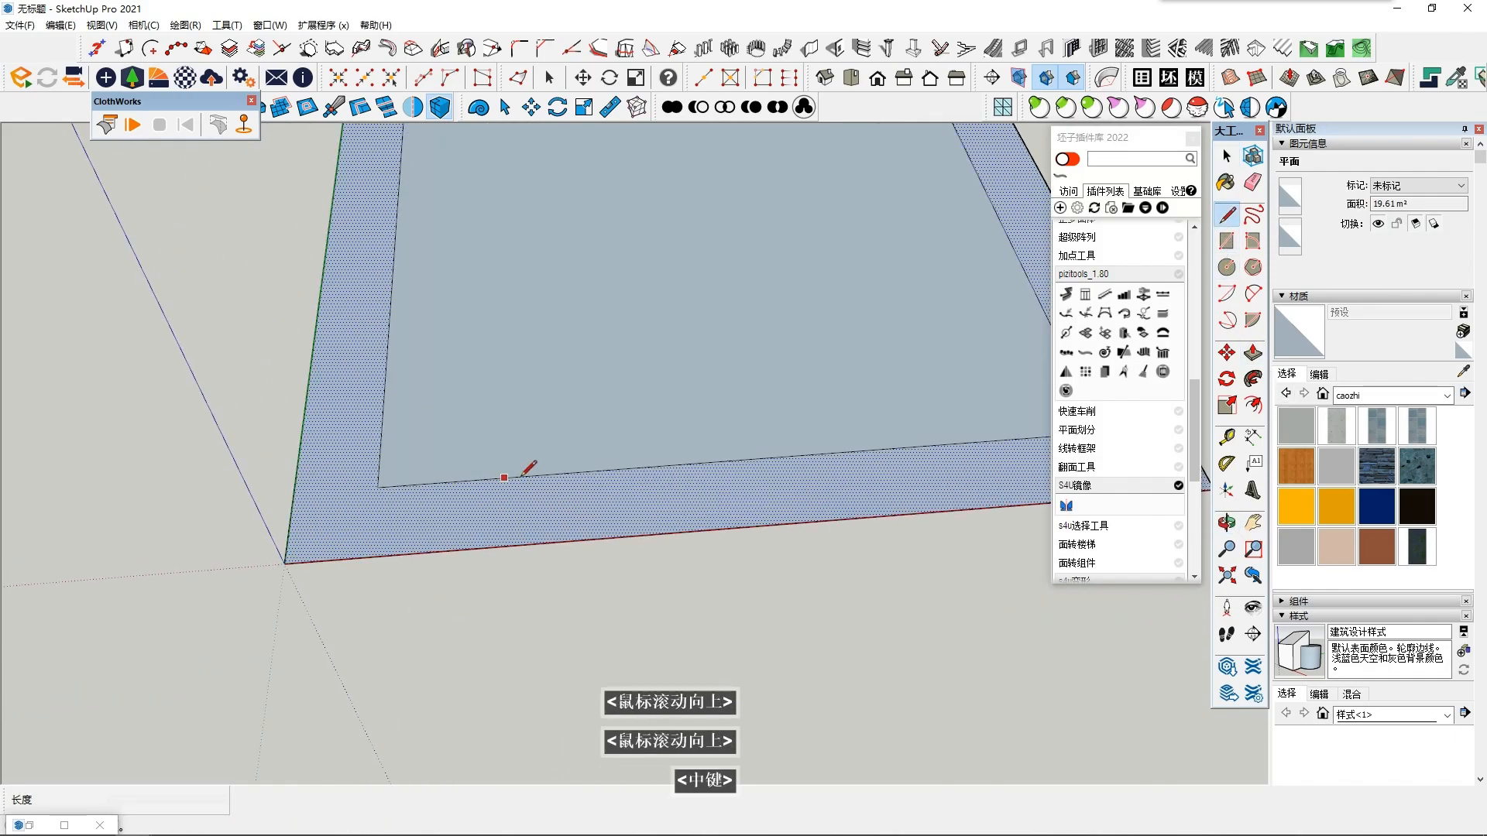
left_click(559, 473)
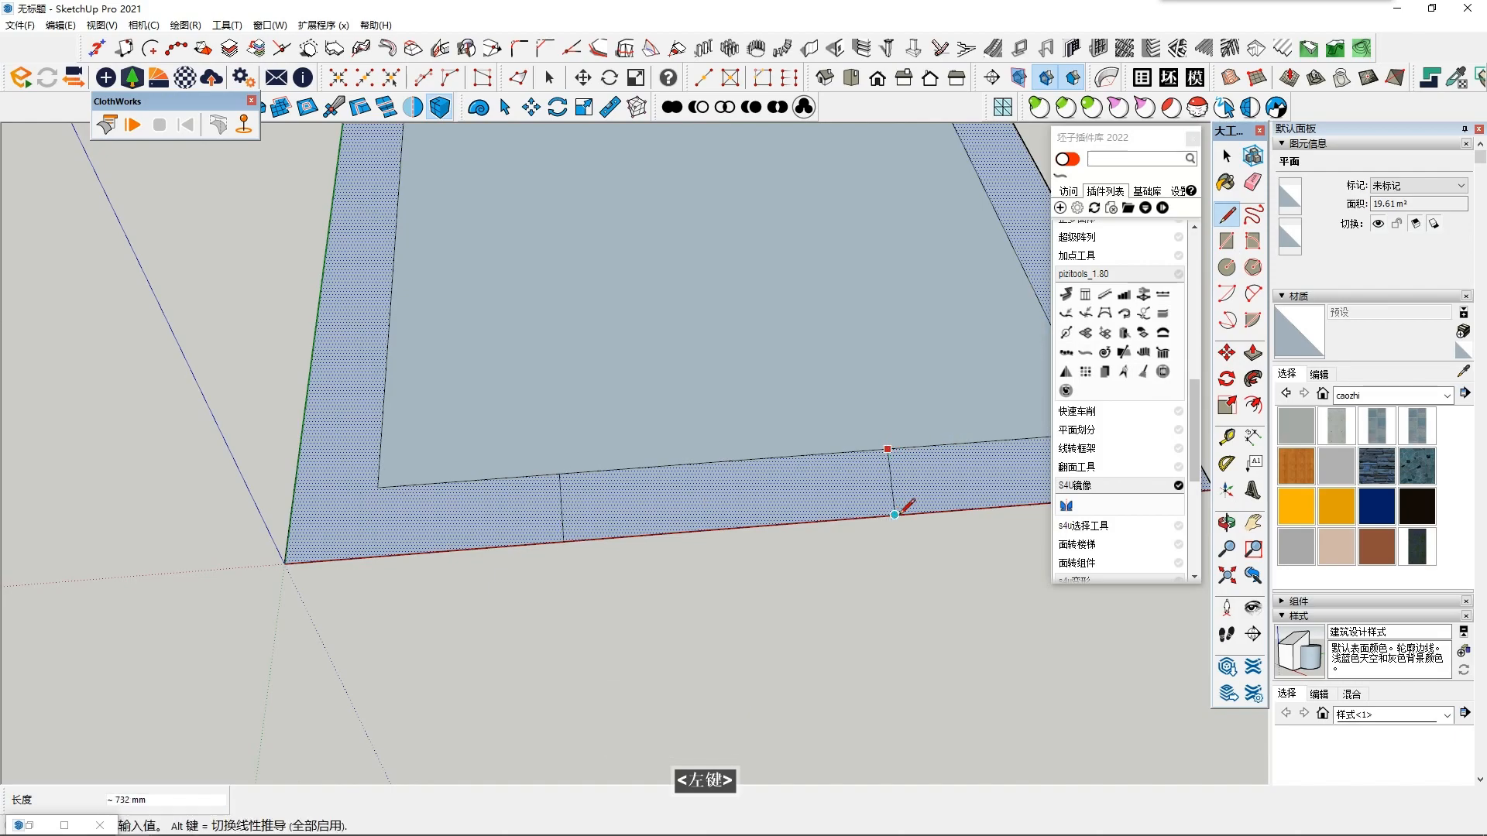
left_click(895, 514)
- Undo the second dividing line across the front border strip
scroll(728, 499, "down", 5)
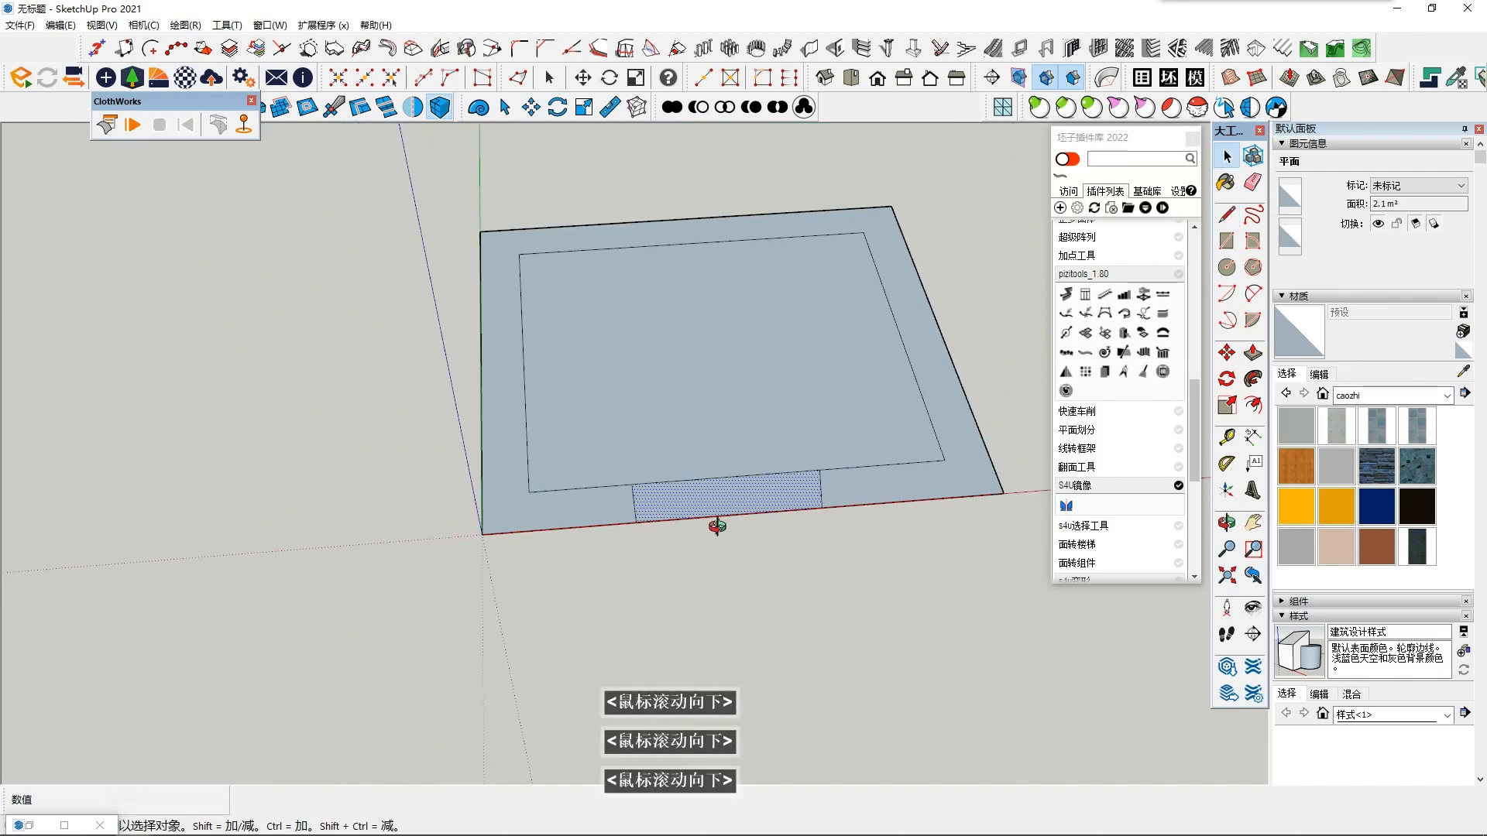
middle_click_drag(722, 525, 720, 577)
middle_click(749, 586)
middle_click(749, 585)
key("ctrl+z")
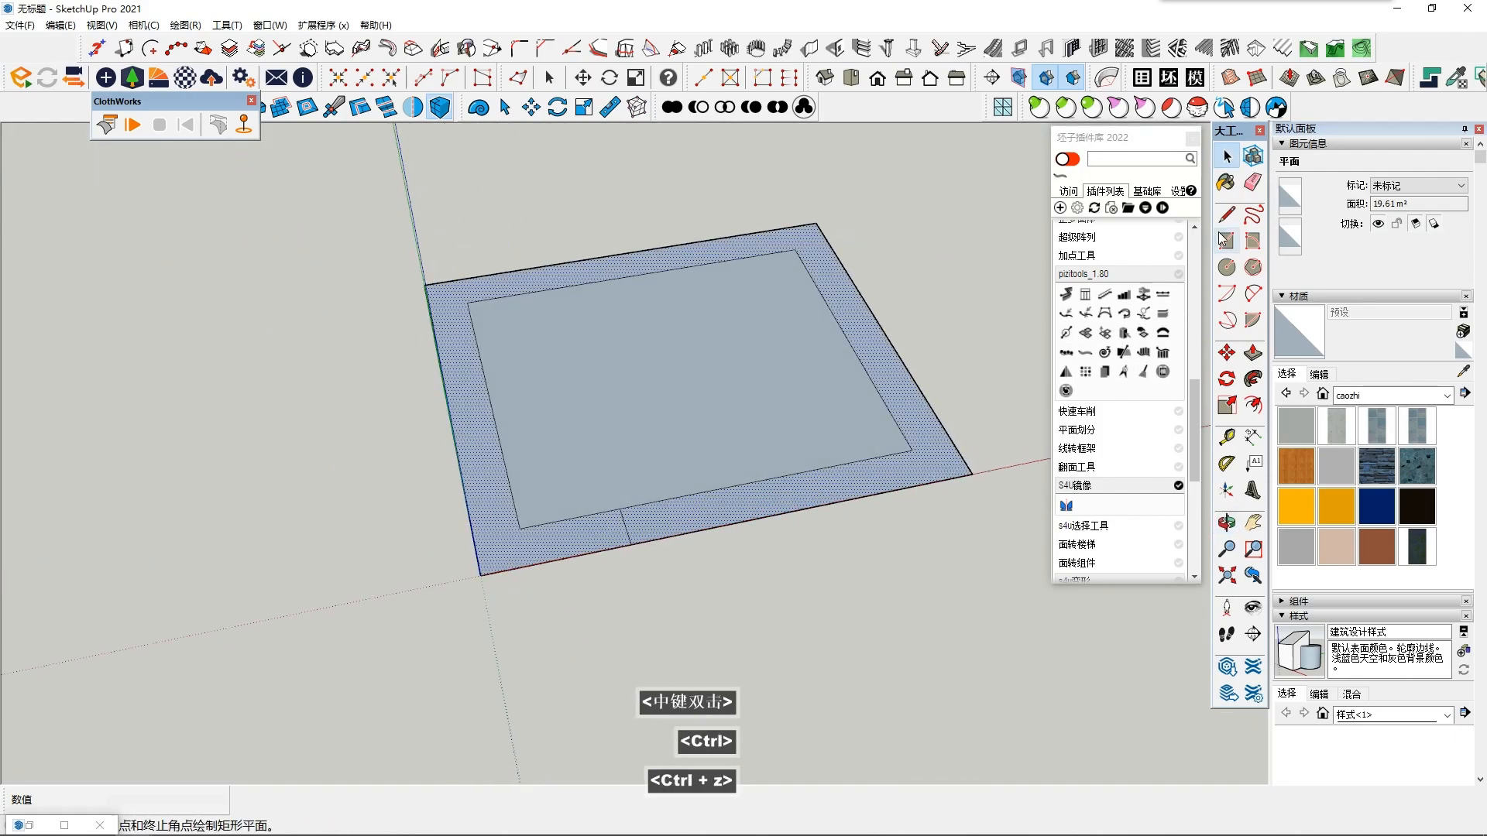
- Redraw the second dividing line across the front border strip and select the section between the two lines
left_click(1226, 214)
scroll(674, 491, "up", 3)
left_click(828, 467)
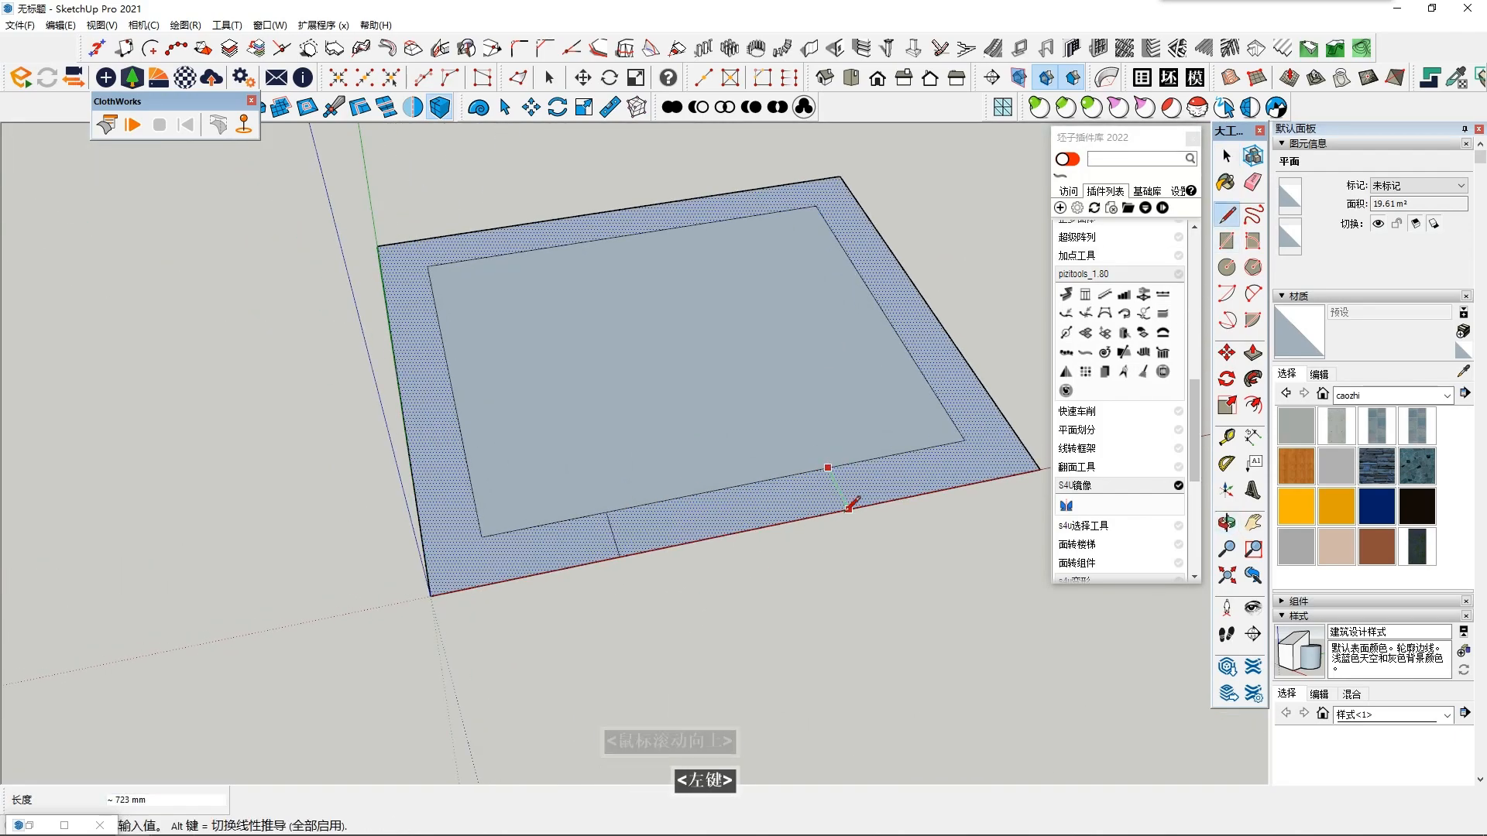
left_click(850, 509)
key("Escape")
key("space")
left_click(739, 509)
scroll(707, 521, "down", 4)
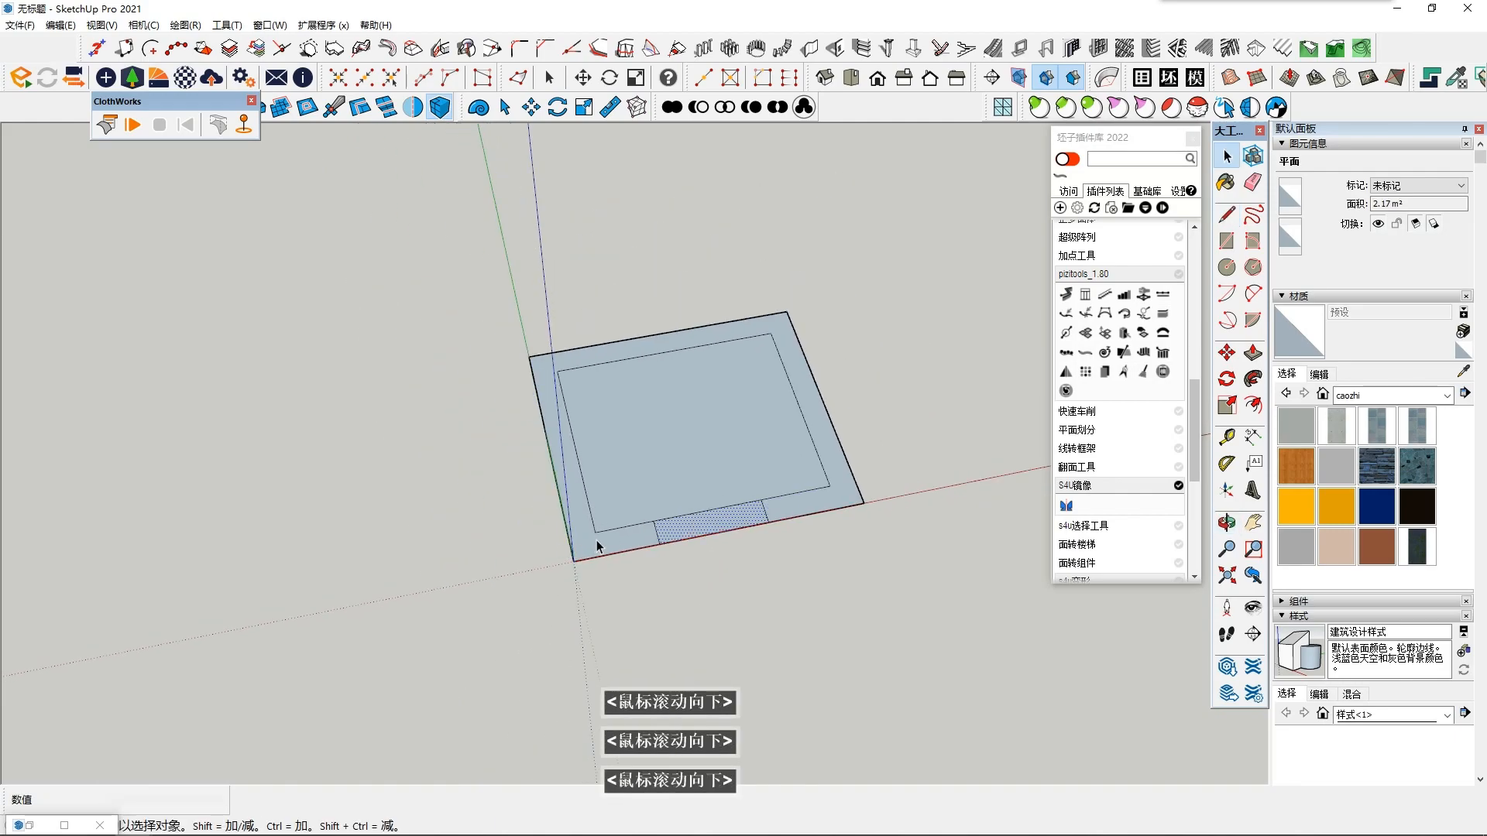
middle_click(604, 493)
middle_click(604, 492)
key("p")
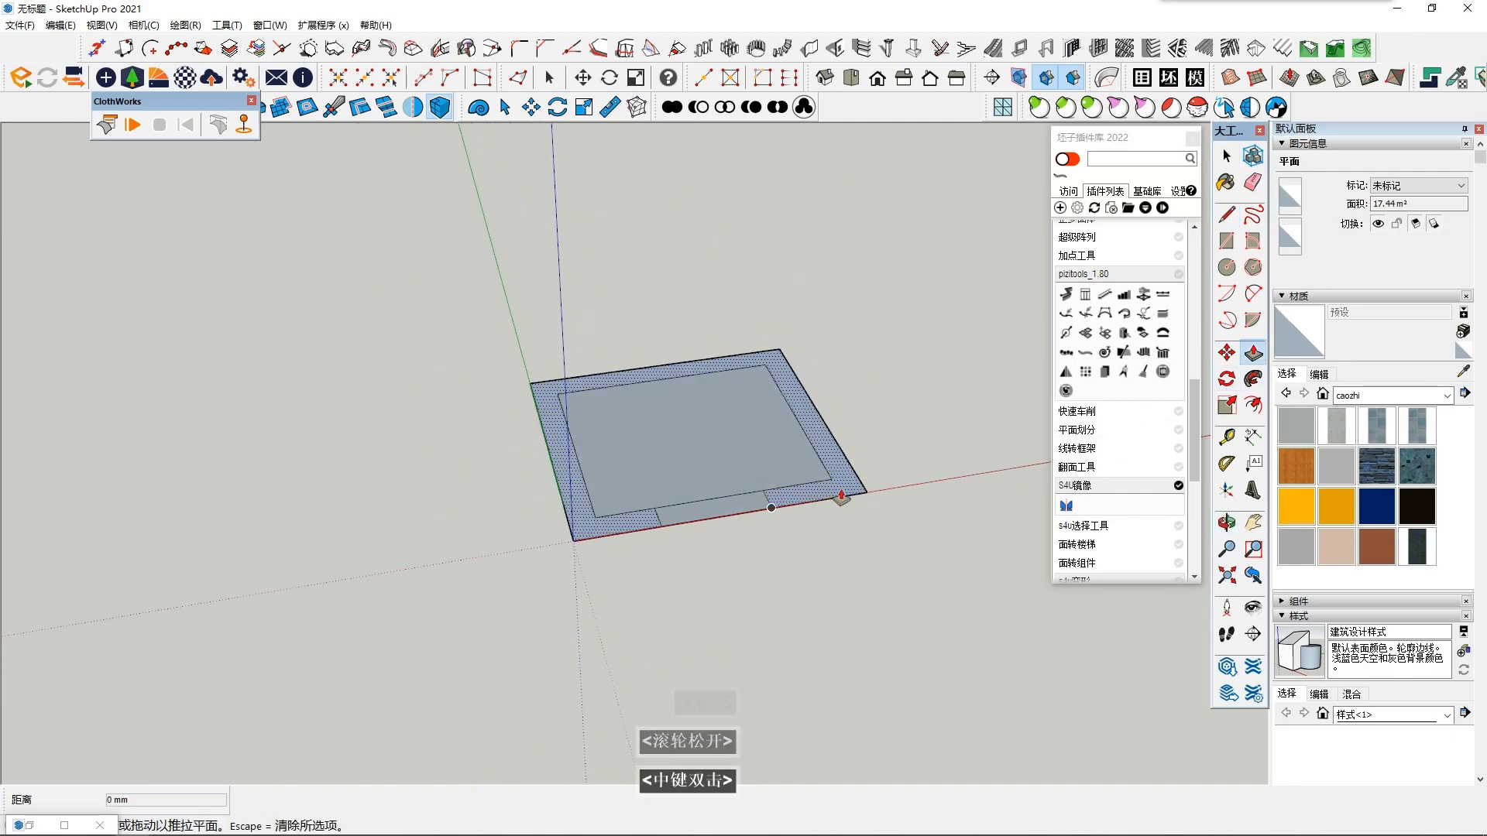
left_click(841, 496)
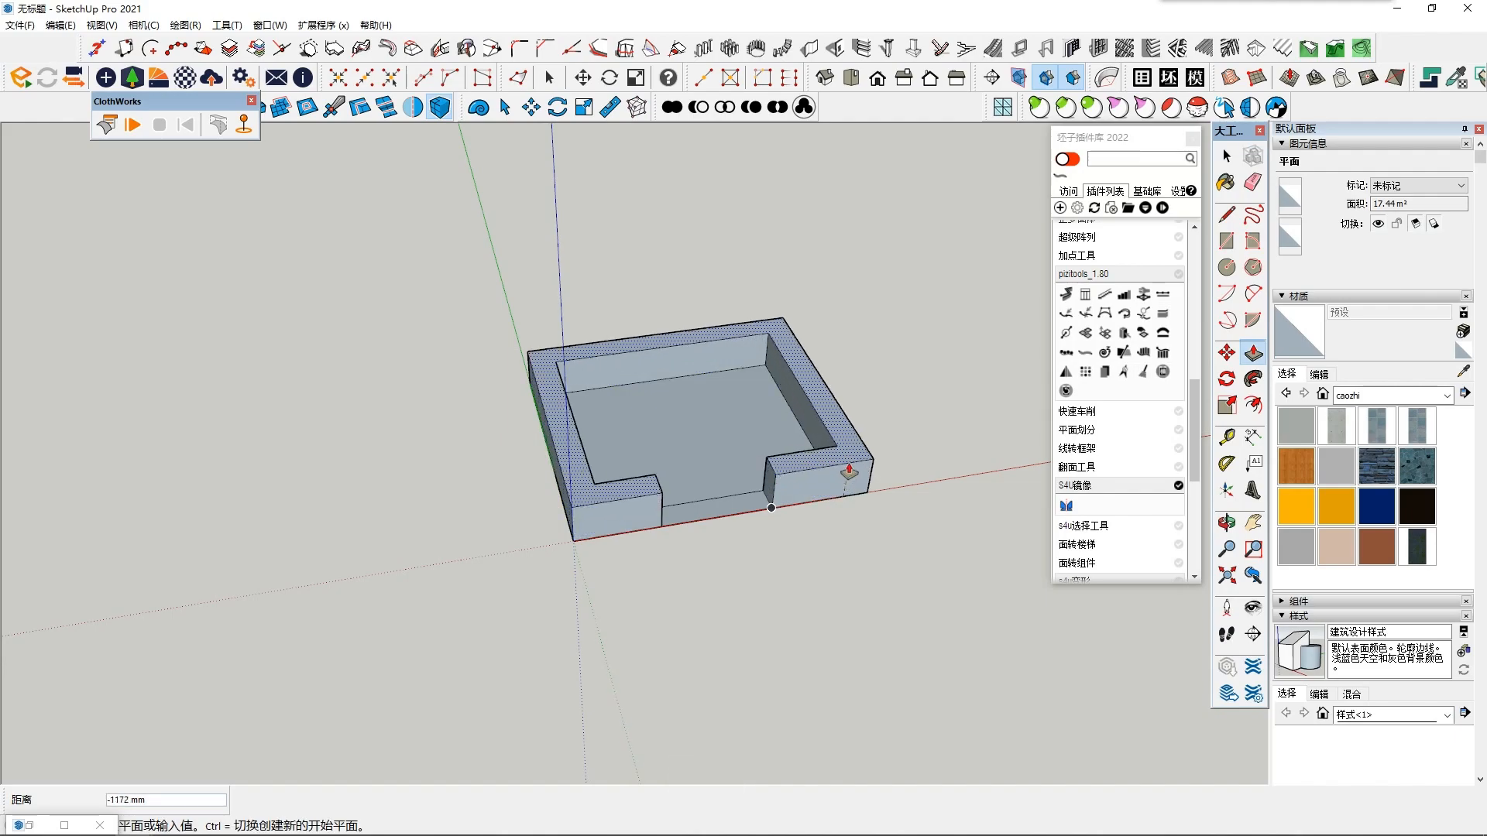
key("Escape")
key("space")
- Select the entire flat plan and make it a group
key("ctrl+a")
scroll(717, 477, "down", 3)
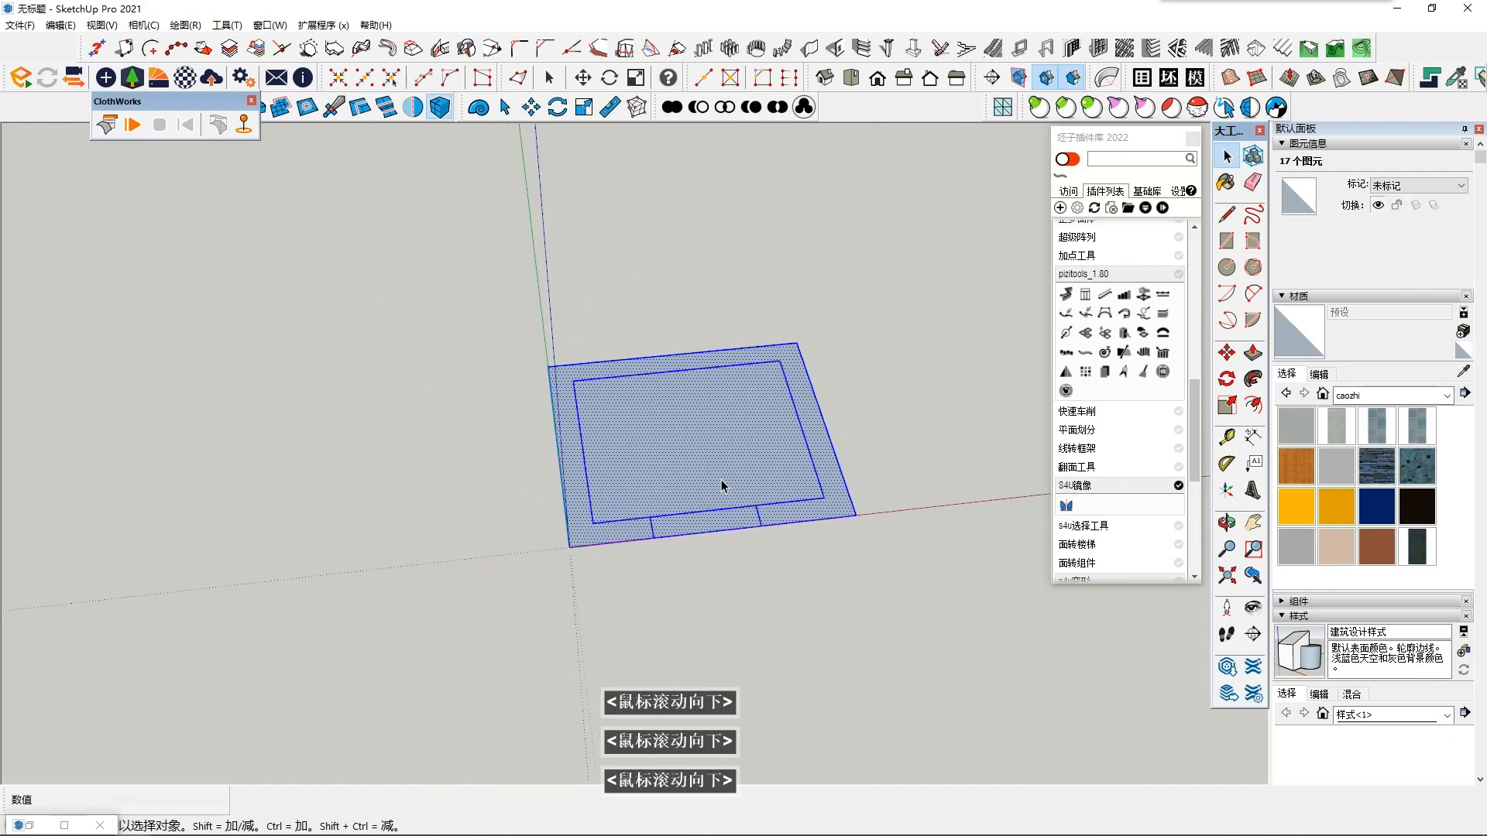
right_click(705, 474)
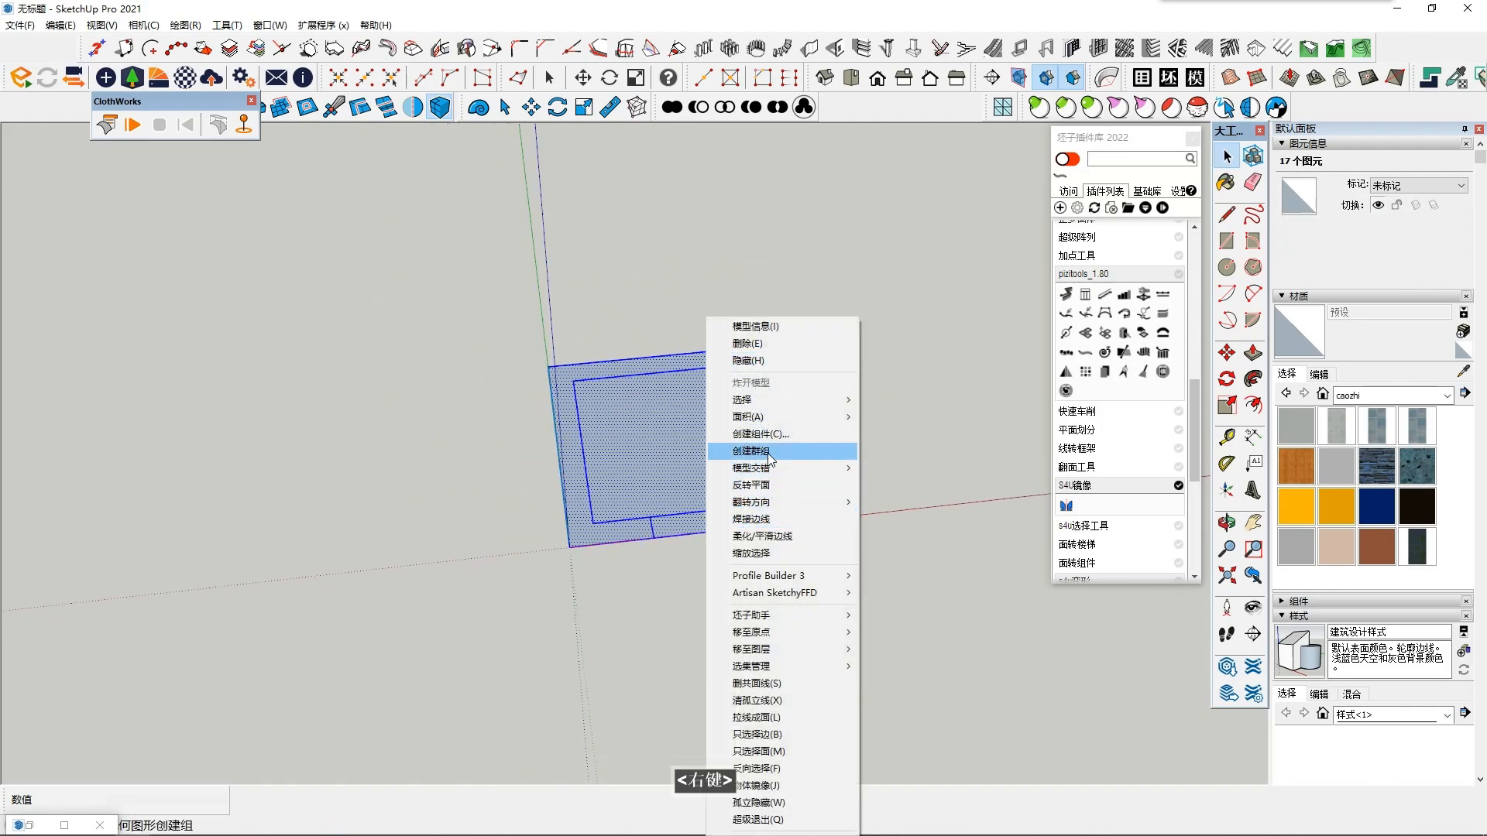
left_click(740, 451)
- Copy the U-shaped border face from inside the group and paste it in place outside the group
double_click(583, 507)
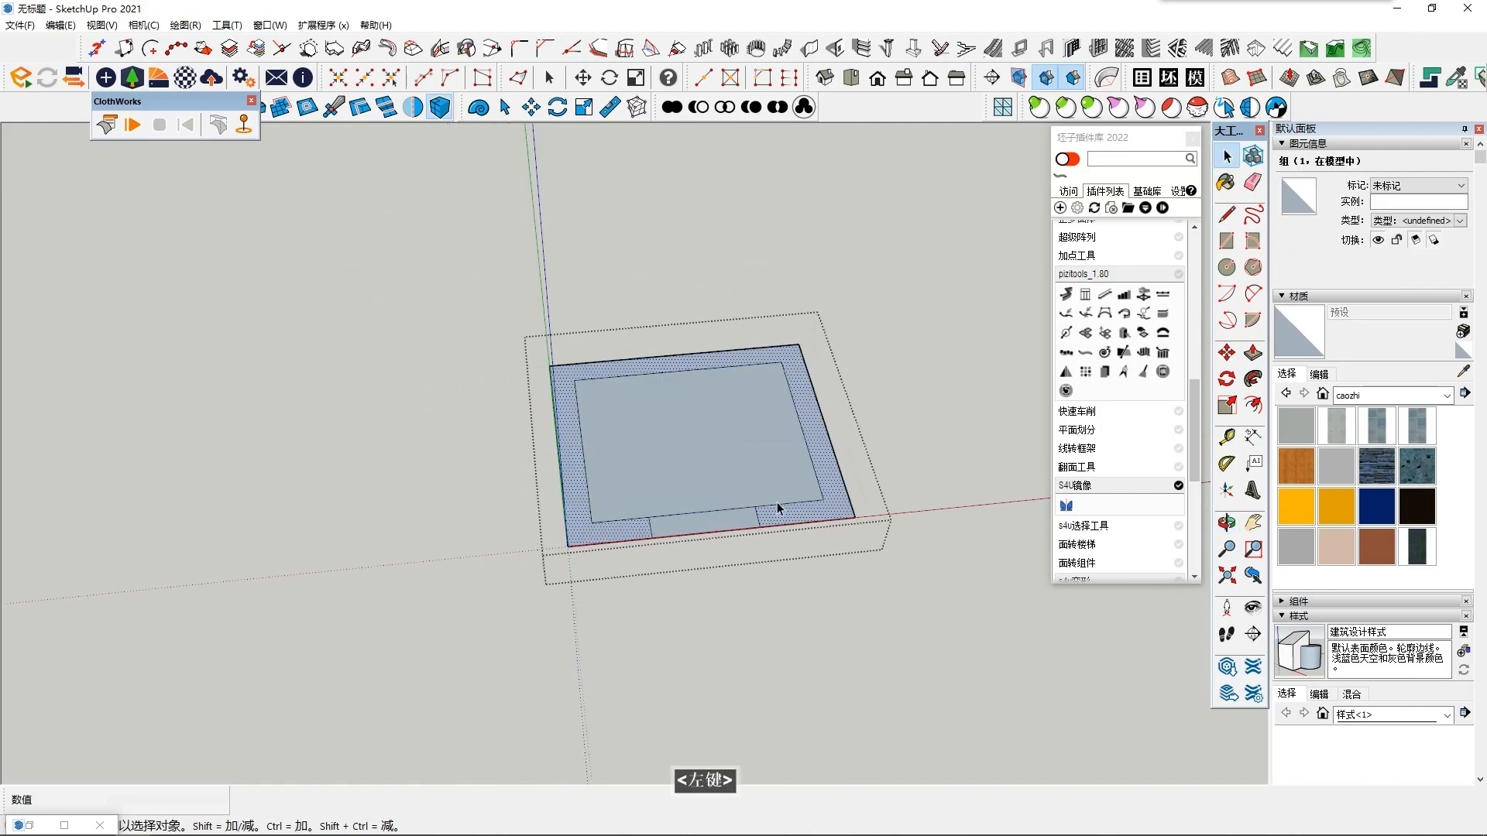
left_click(792, 523)
key("ctrl+c")
left_click(471, 476)
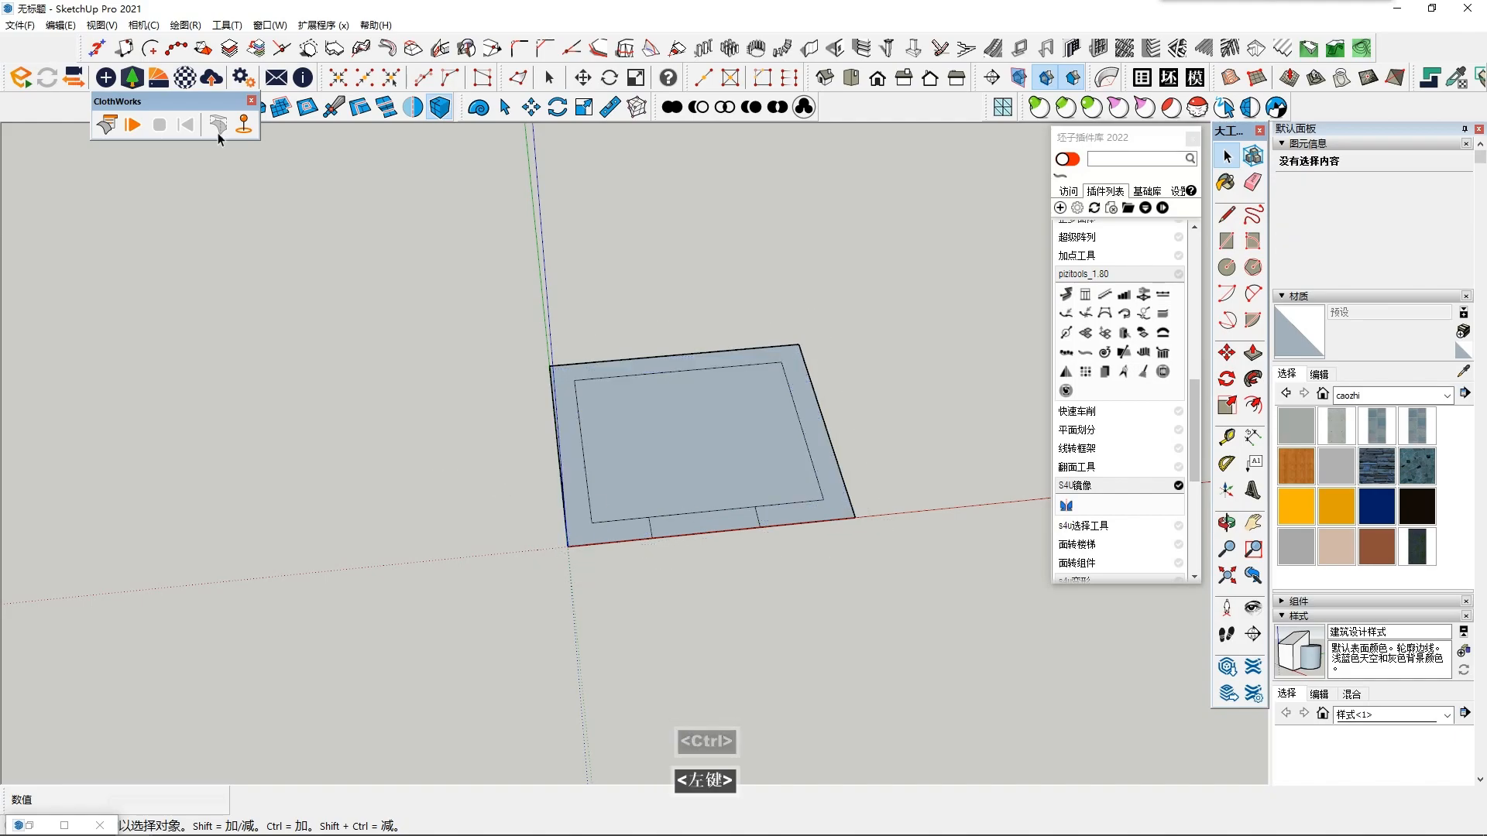
left_click(60, 25)
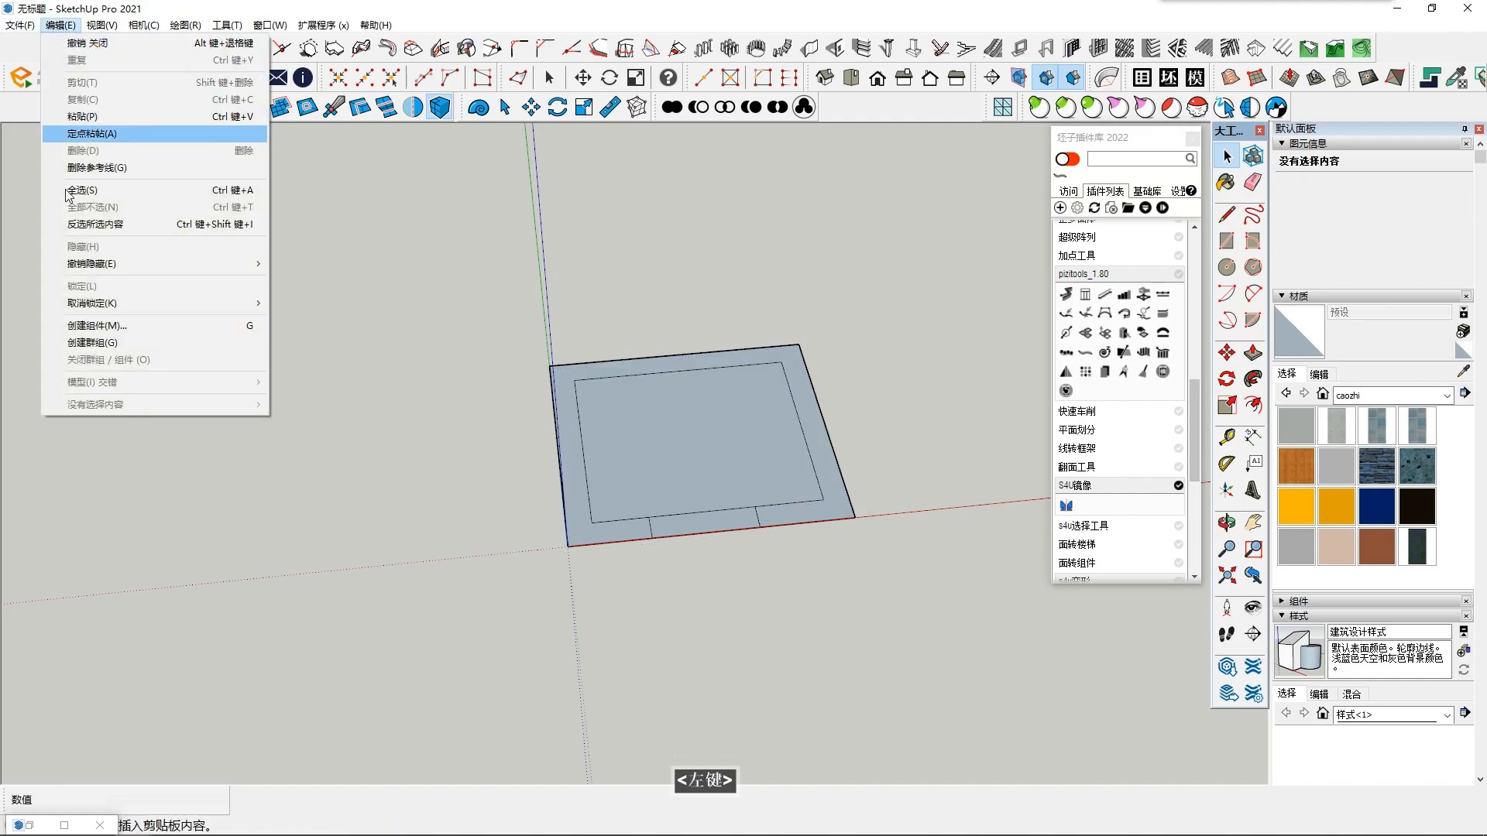
left_click(141, 133)
- Push/Pull the pasted border face upward into a U-shaped wall and readjust the height of its top face
left_click(1252, 353)
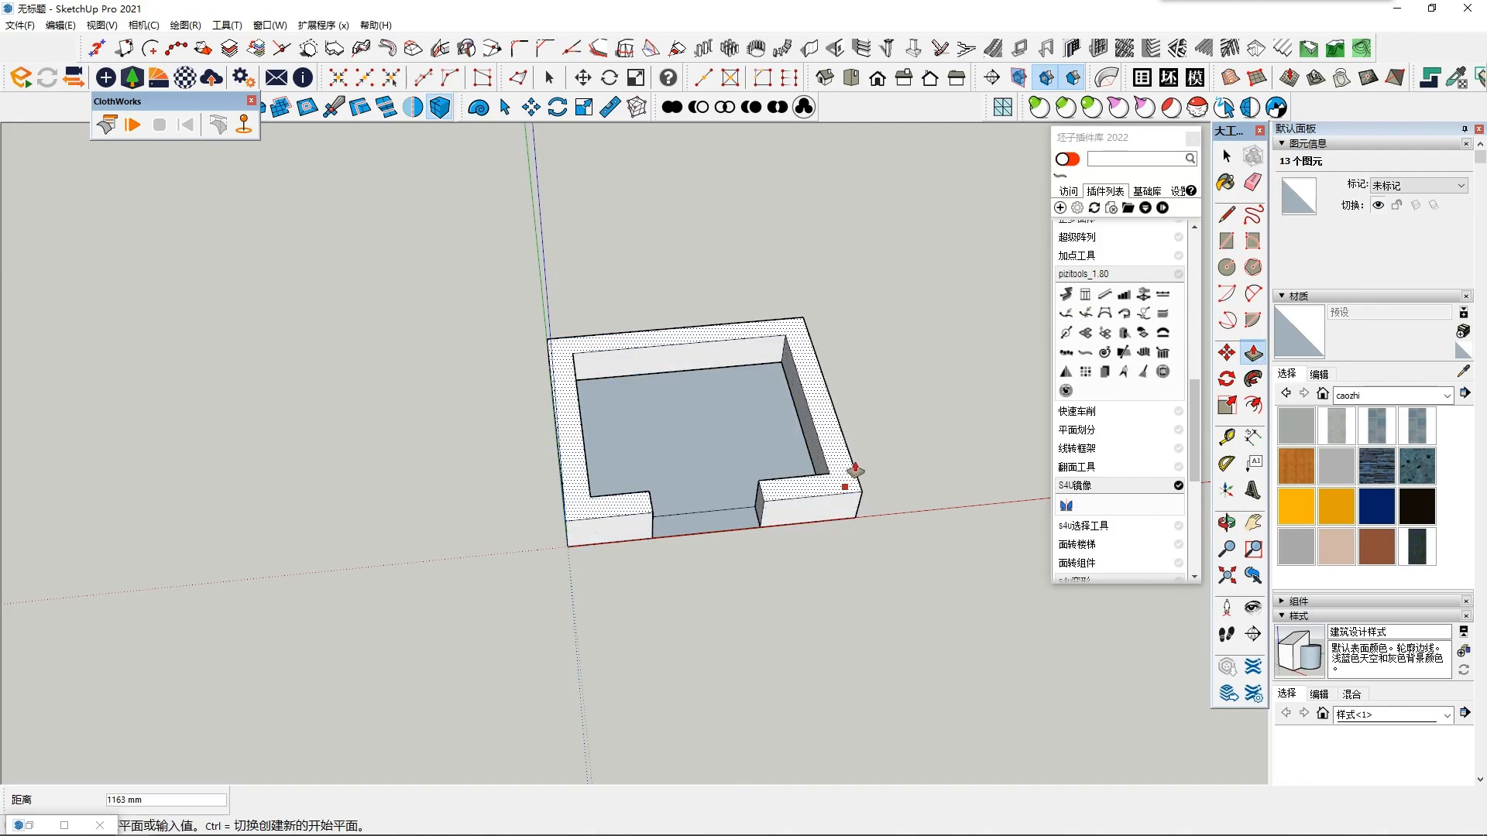
left_click(848, 460)
middle_click_drag(842, 458, 809, 434)
key("space")
left_click(800, 464)
scroll(796, 480, "up", 3)
mouse_move(790, 486)
middle_mouse_down()
mouse_move(767, 496)
mouse_move(780, 488)
middle_mouse_up()
left_click(1252, 354)
left_click(855, 435)
left_click(855, 458)
key("space")
- Select all connected geometry of the raised U-shaped wall and make it a group
left_click(547, 542)
scroll(549, 540, "up", 1)
middle_click_drag(549, 541, 595, 528)
double_click(592, 530)
triple_click(593, 531)
right_click(592, 531)
left_click(668, 141)
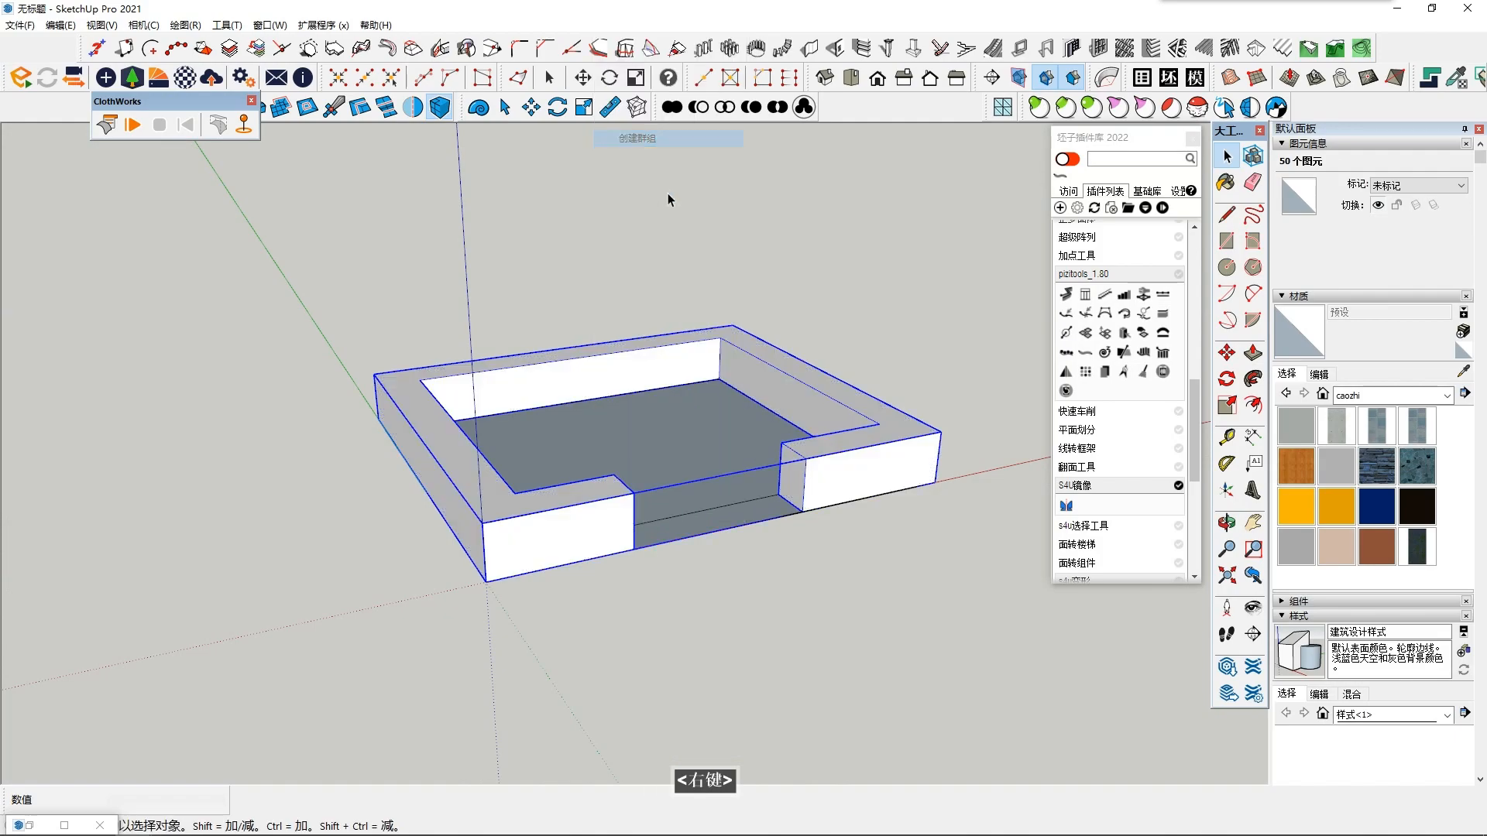
left_click(685, 556)
- Draw a rectangle on the floor inside the walls, spanning between two diagonally opposite inner corners
scroll(674, 565, "up", 2)
middle_click_drag(671, 563, 635, 500)
scroll(620, 488, "down", 1)
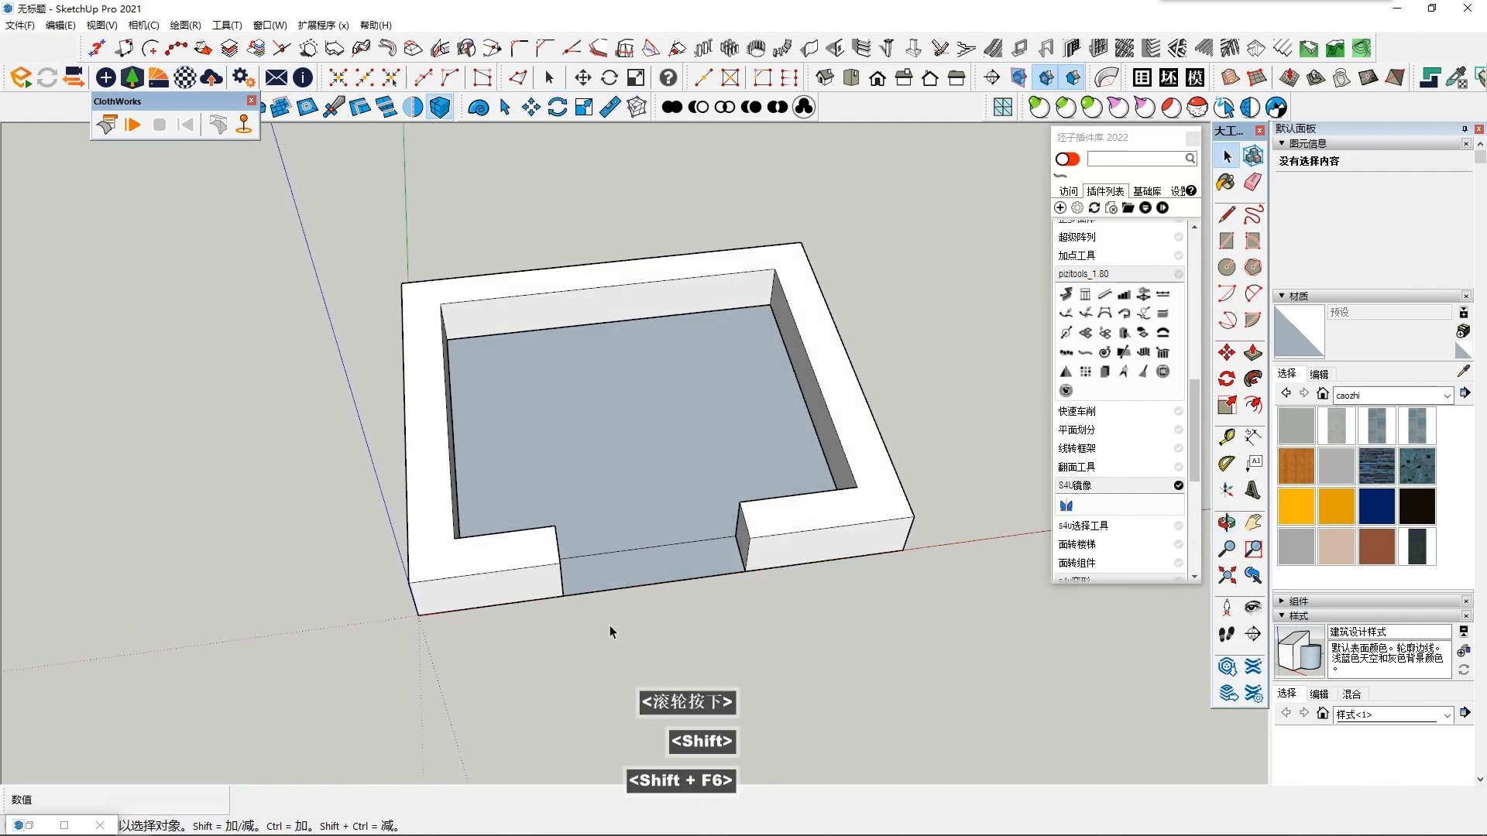
left_click(1227, 241)
middle_click_drag(616, 309, 604, 542)
scroll(526, 316, "up", 1)
left_click(439, 284)
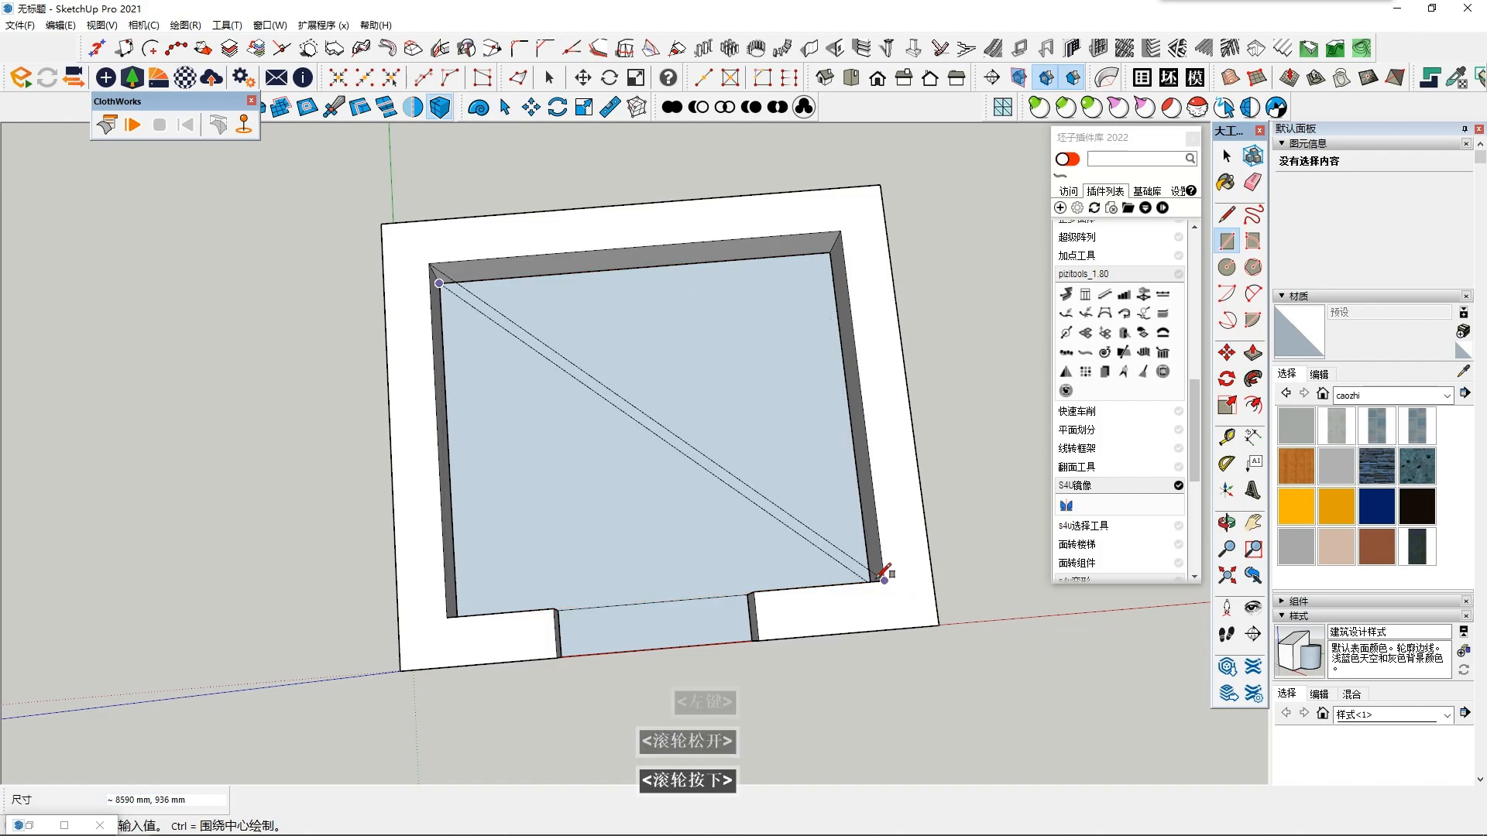
middle_click_drag(850, 283, 531, 491)
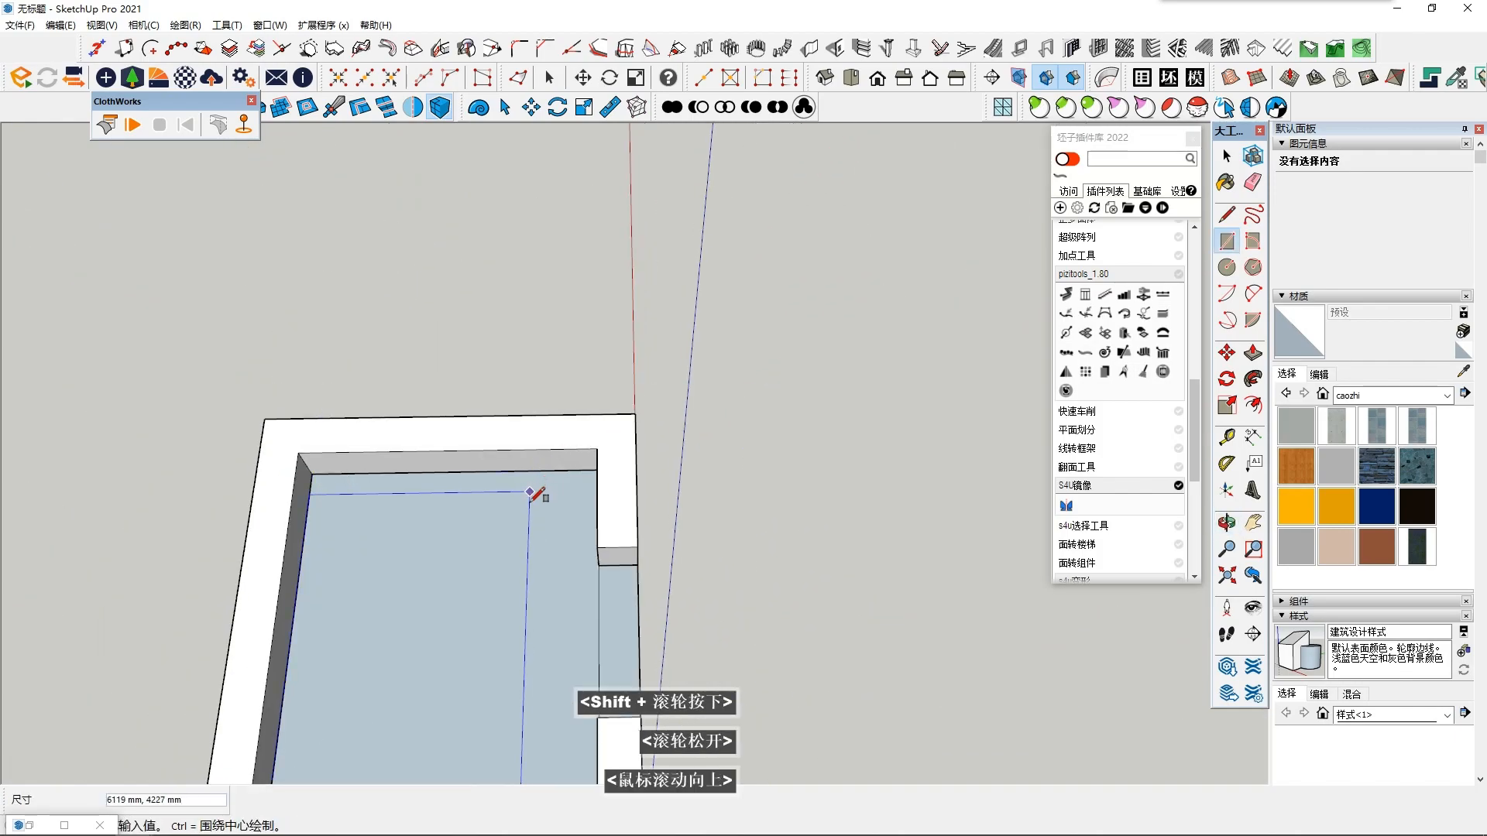
scroll(634, 450, "up", 2)
middle_click_drag(656, 440, 606, 474)
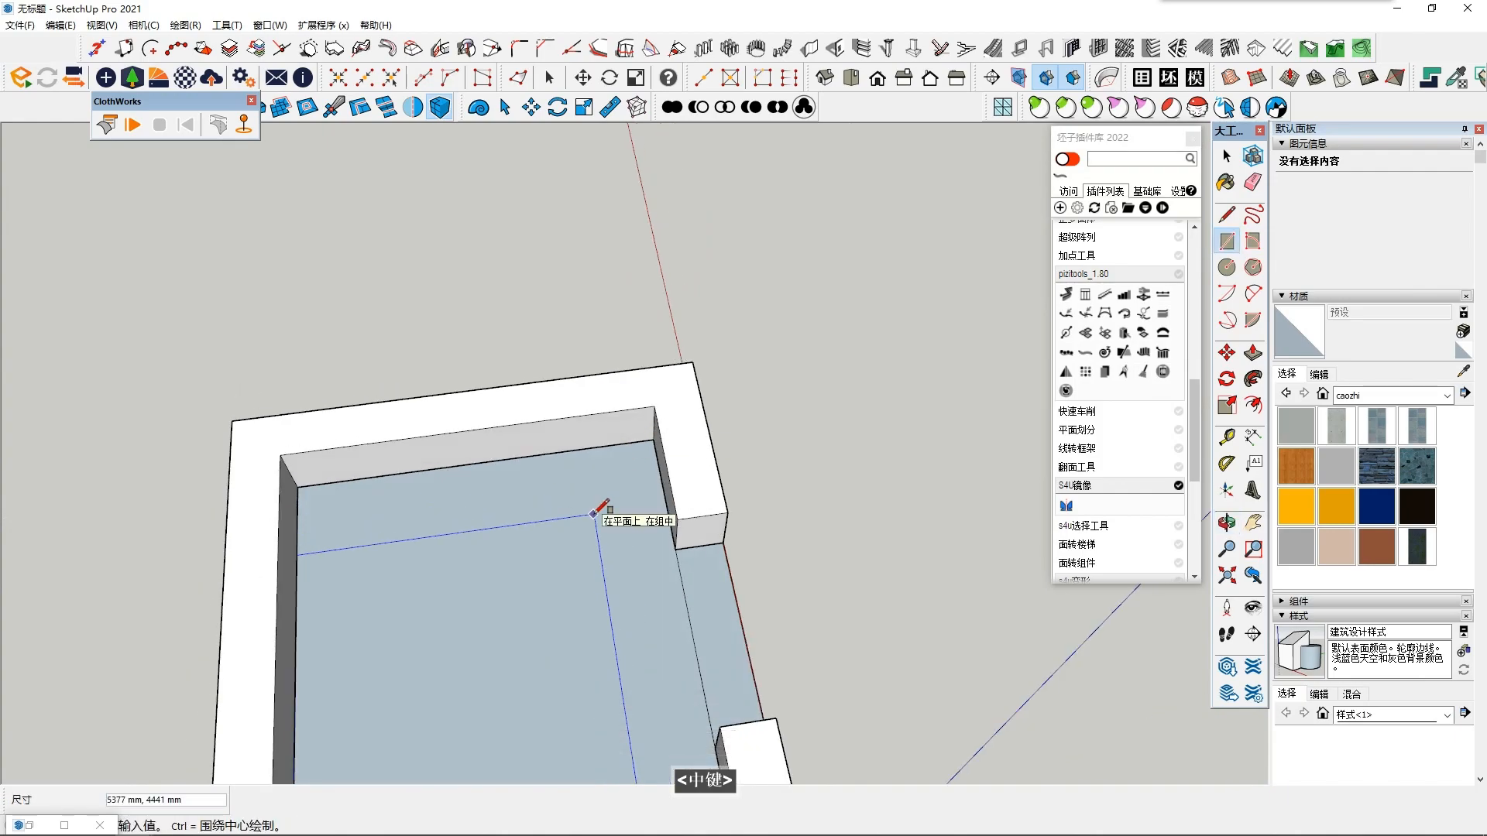
key("Down")
left_click(653, 440)
key("space")
- Try to extrude the inner floor rectangle upward
left_click(630, 597)
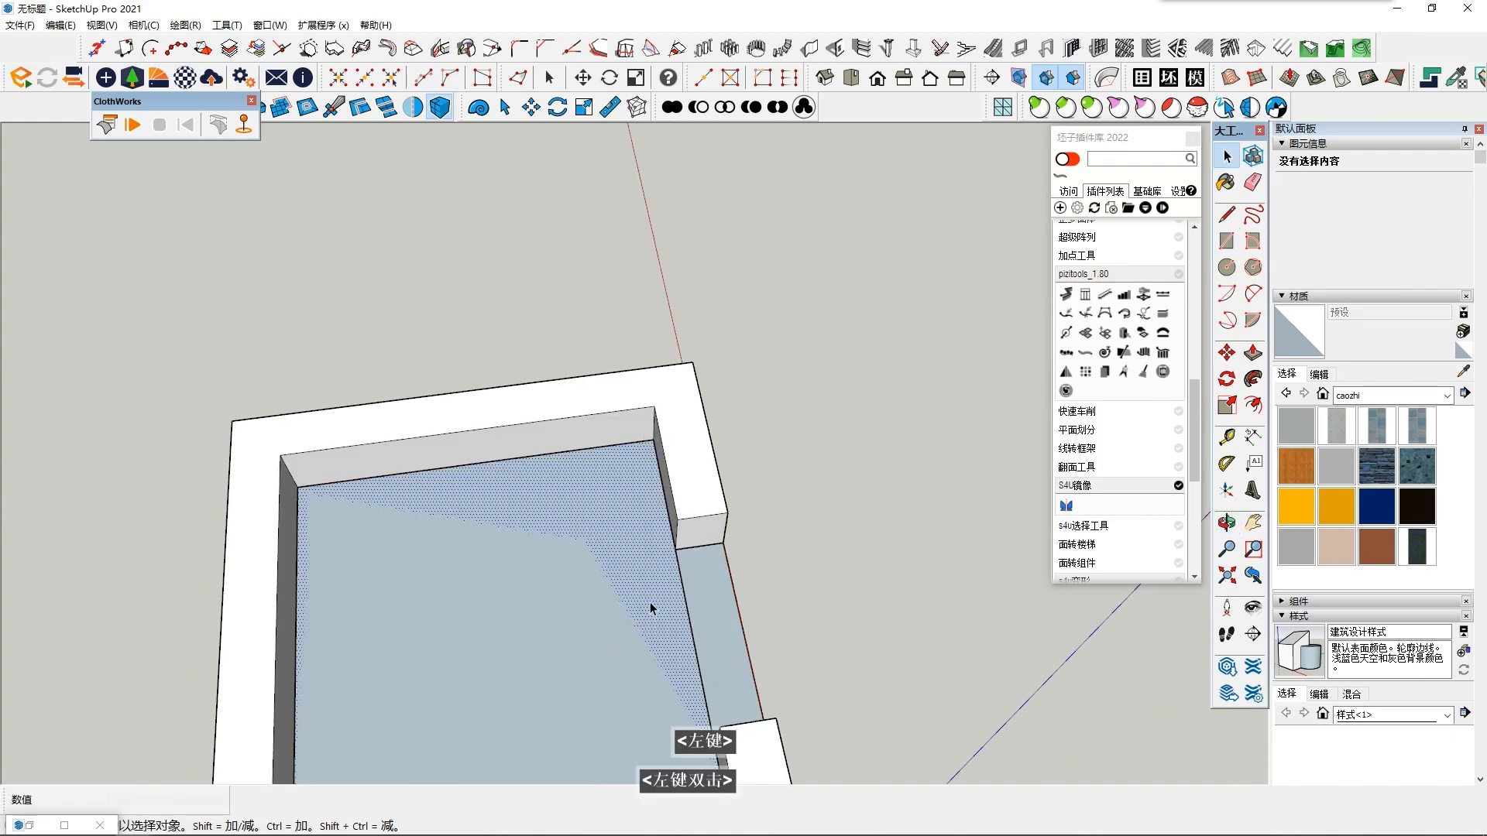
middle_click_drag(631, 597, 527, 545)
left_click(1252, 353)
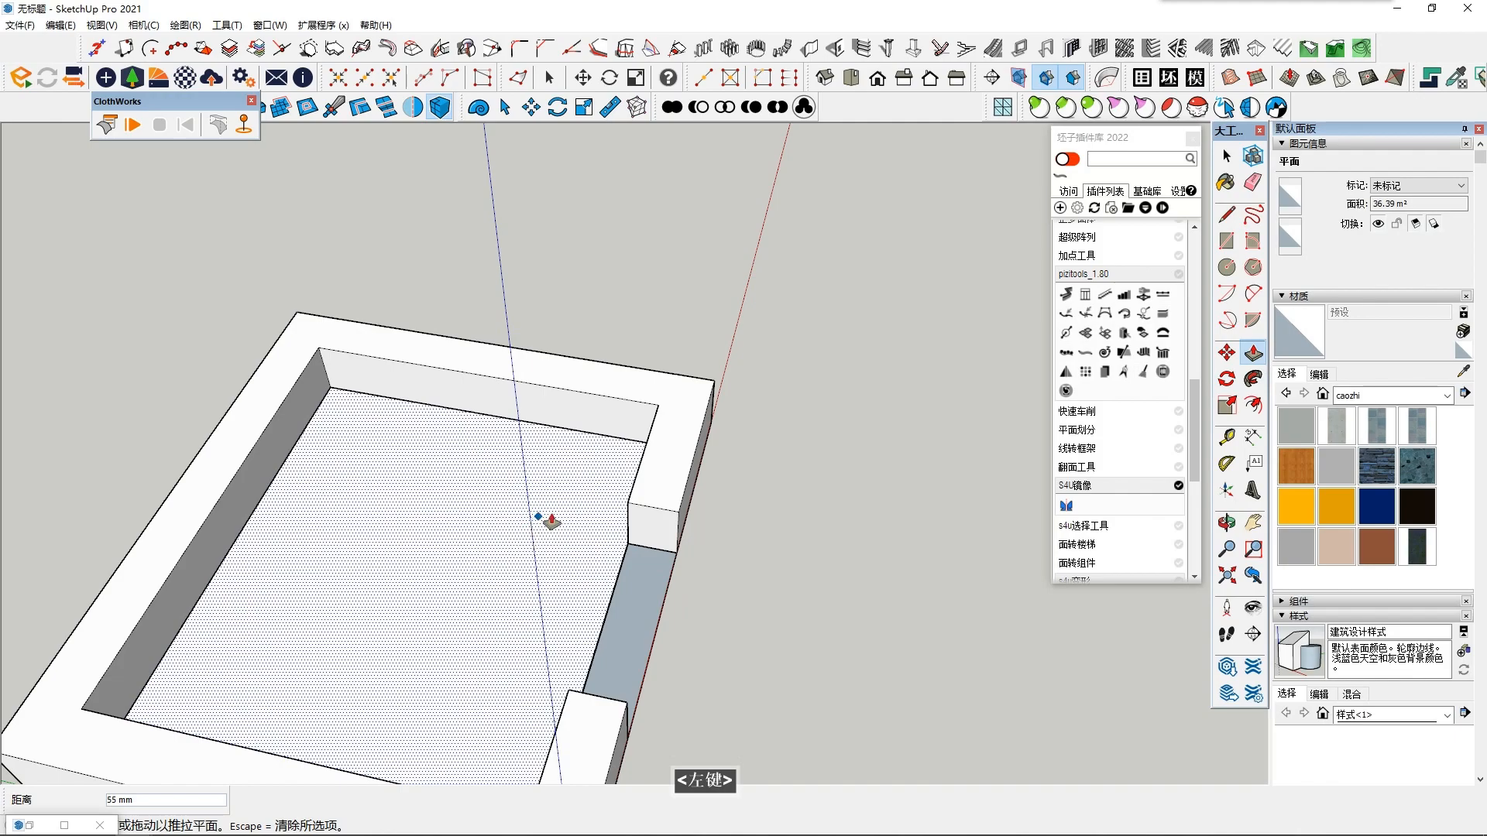
left_click(552, 518)
middle_click_drag(508, 577, 508, 547)
double_click(557, 492)
middle_click_drag(558, 492, 553, 439)
- Push/Pull the inner floor rectangle upward to slightly below the top of the walls
left_click(494, 518)
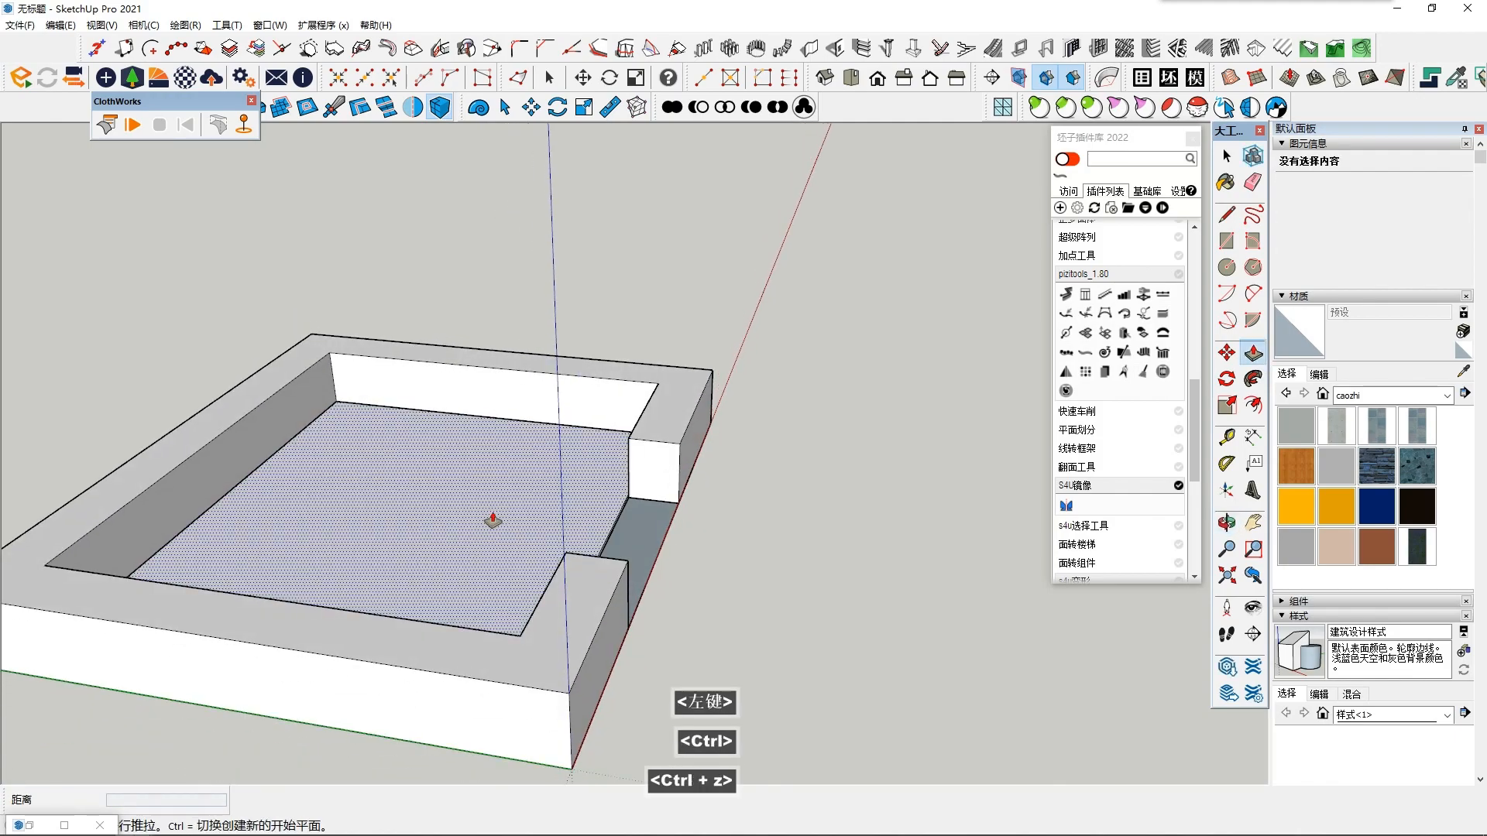
middle_click_drag(638, 468, 333, 488)
left_click(678, 467)
key("space")
- Select all connected geometry of the raised inner block and make it a group
left_click(515, 452)
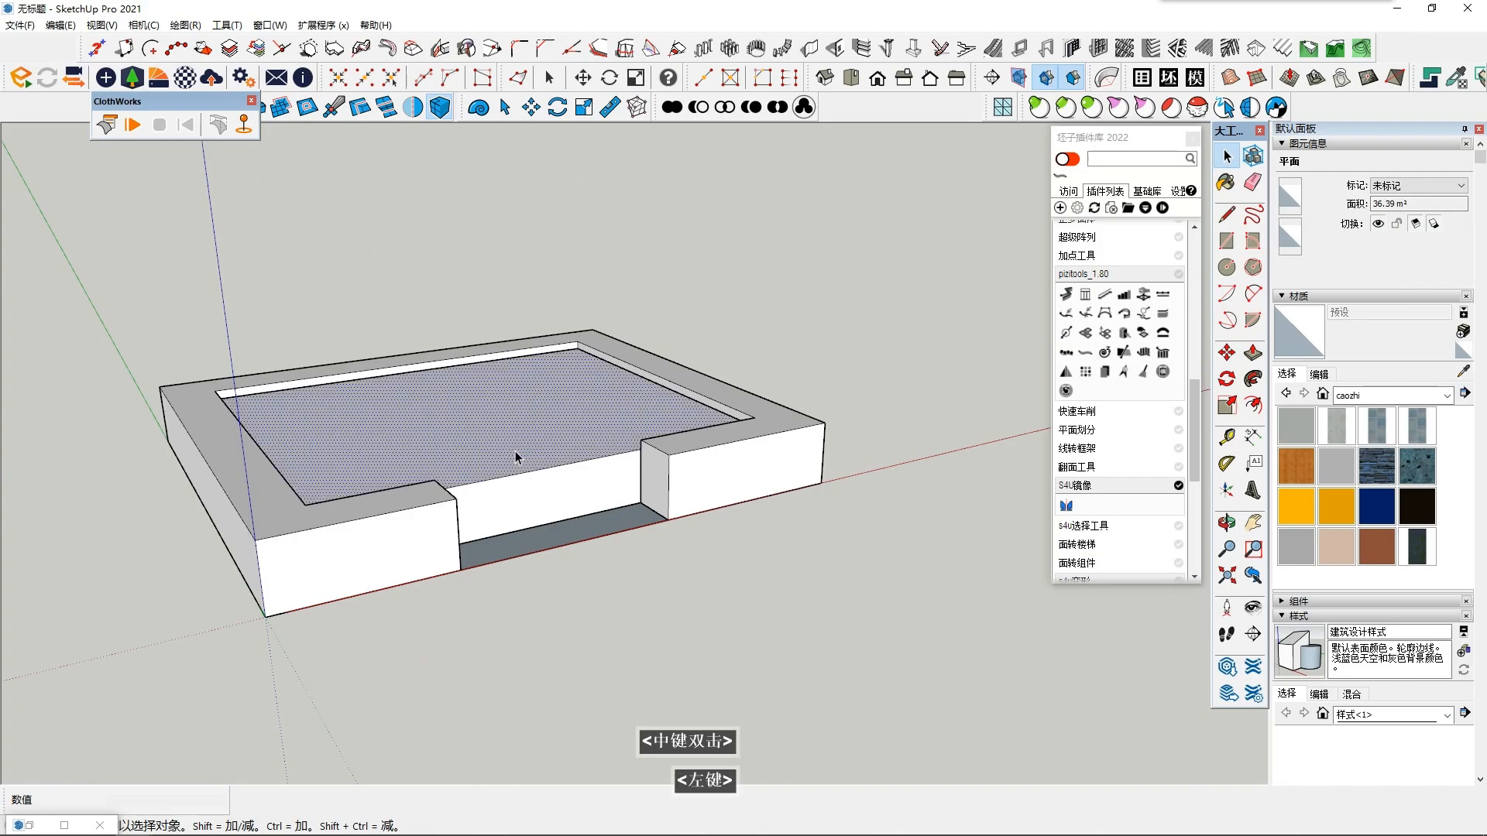
scroll(514, 450, "up", 2)
right_click(515, 452)
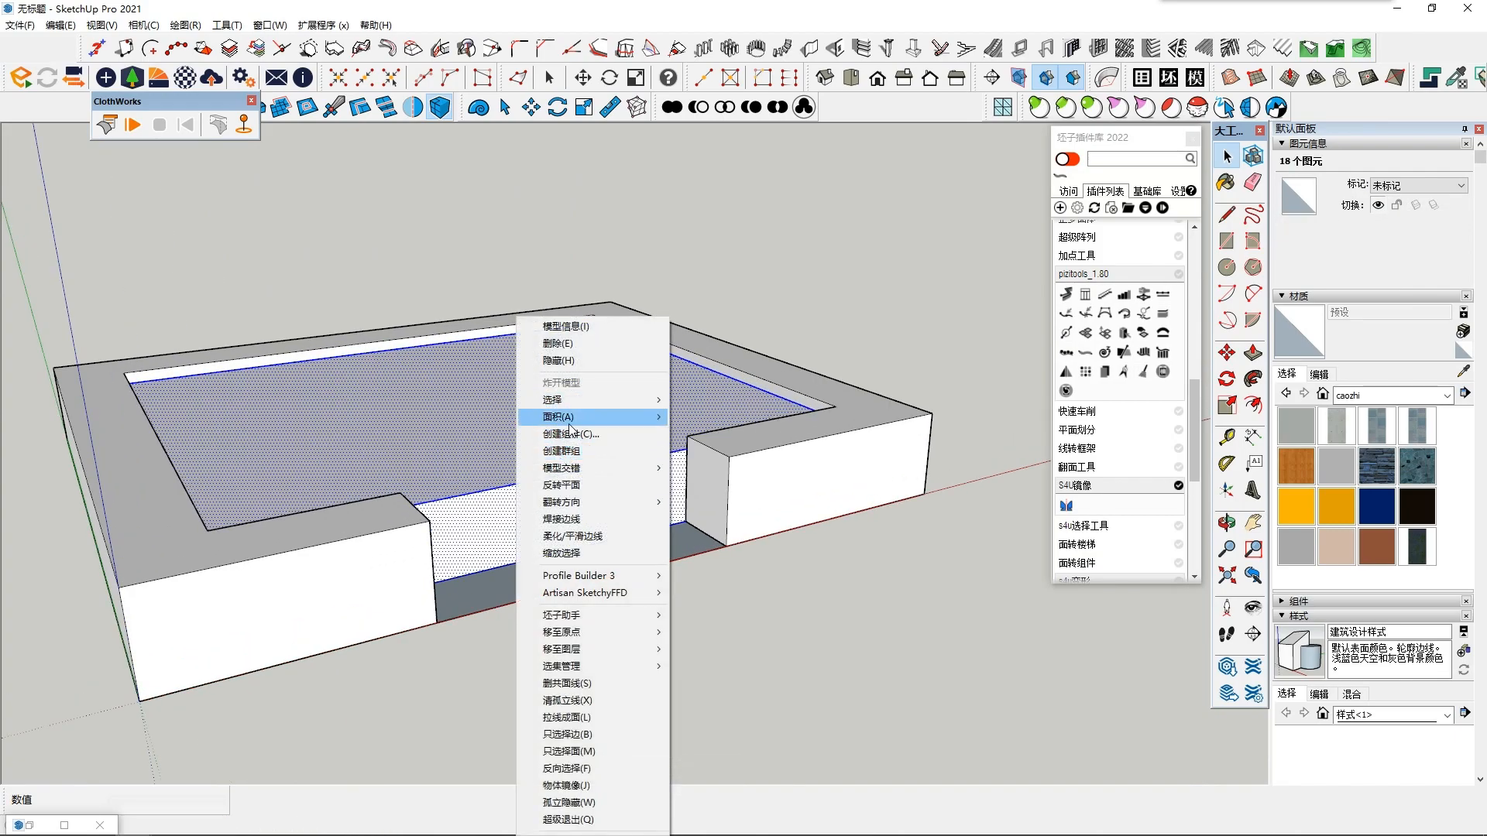
left_click(571, 452)
scroll(583, 463, "down", 3)
left_click(760, 607)
middle_click_drag(761, 607, 869, 597)
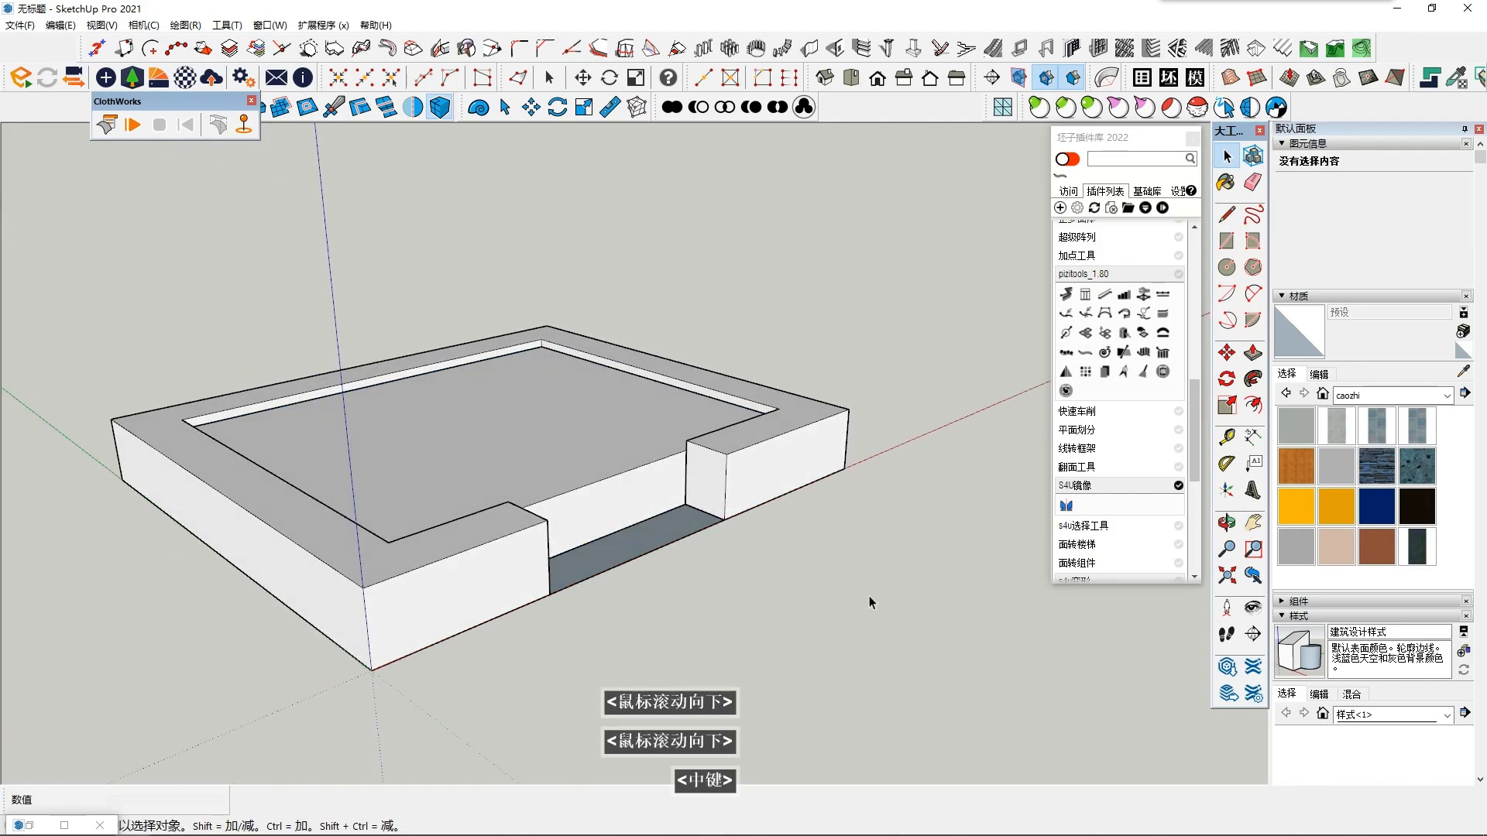
- Draw a rectangle of about 2999 × 798 mm on the inner block's front face, filling the wall opening
key("shift+F6")
scroll(496, 430, "up", 2)
middle_click_drag(496, 431, 763, 370)
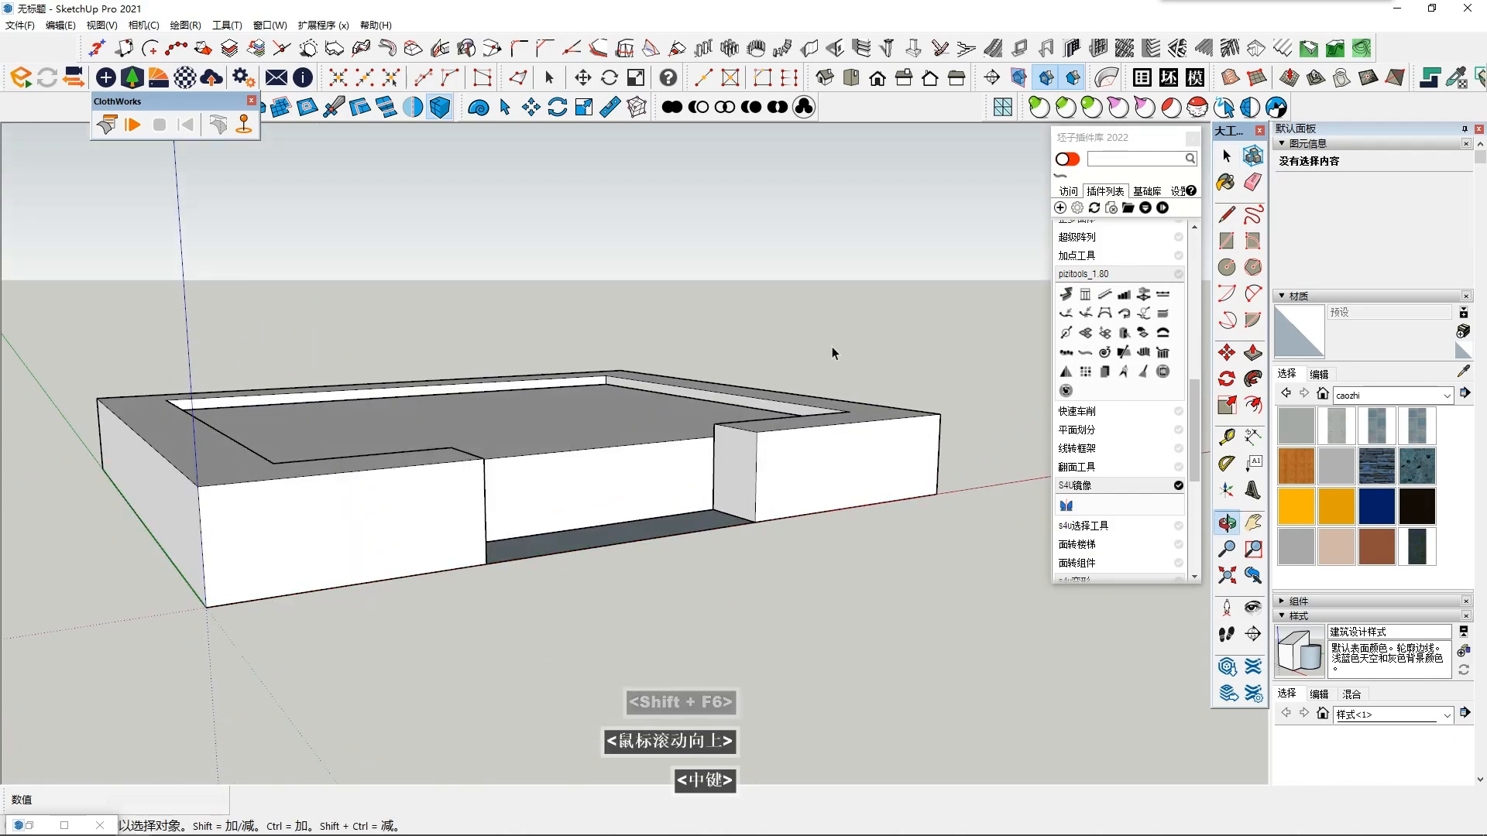
key("r")
middle_click_drag(900, 403, 728, 383)
scroll(294, 457, "up", 2)
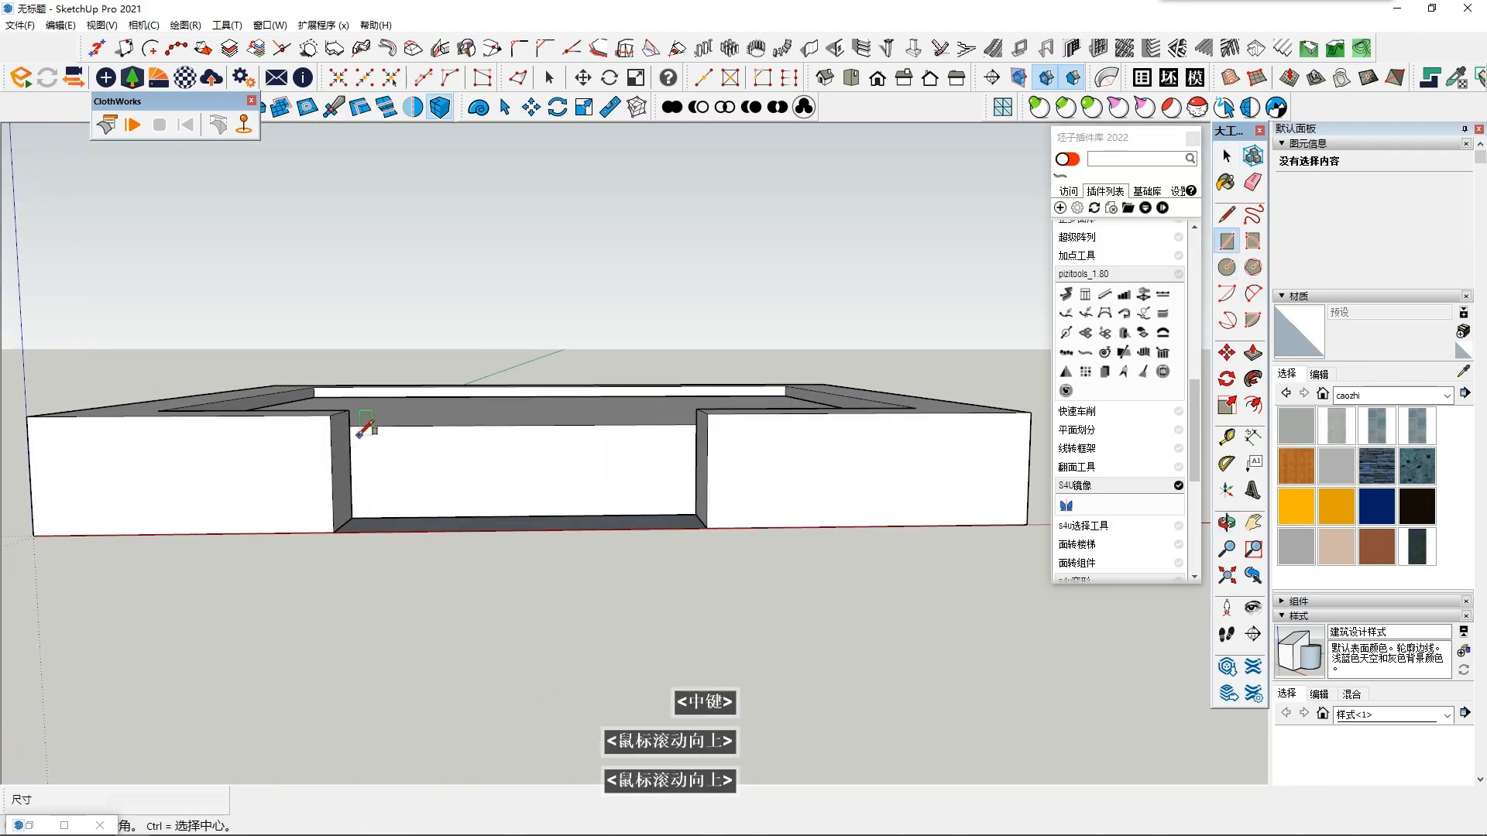
left_click(349, 425)
left_click(697, 516)
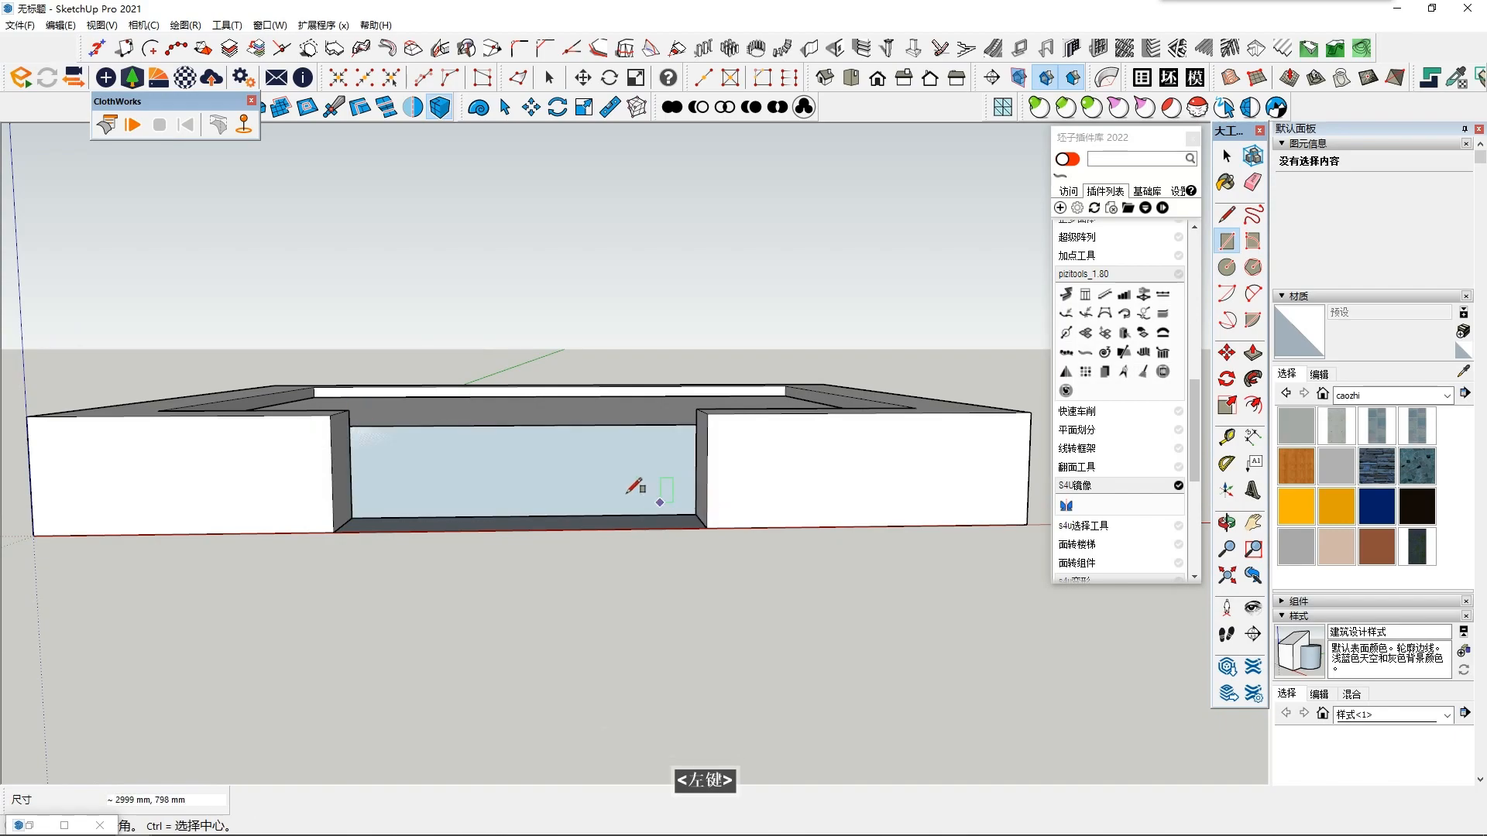
- Push/Pull the rectangle in the wall opening outward by about 1.9 m to form a projecting block
middle_click_drag(664, 491, 554, 522)
key("p")
left_click(488, 521)
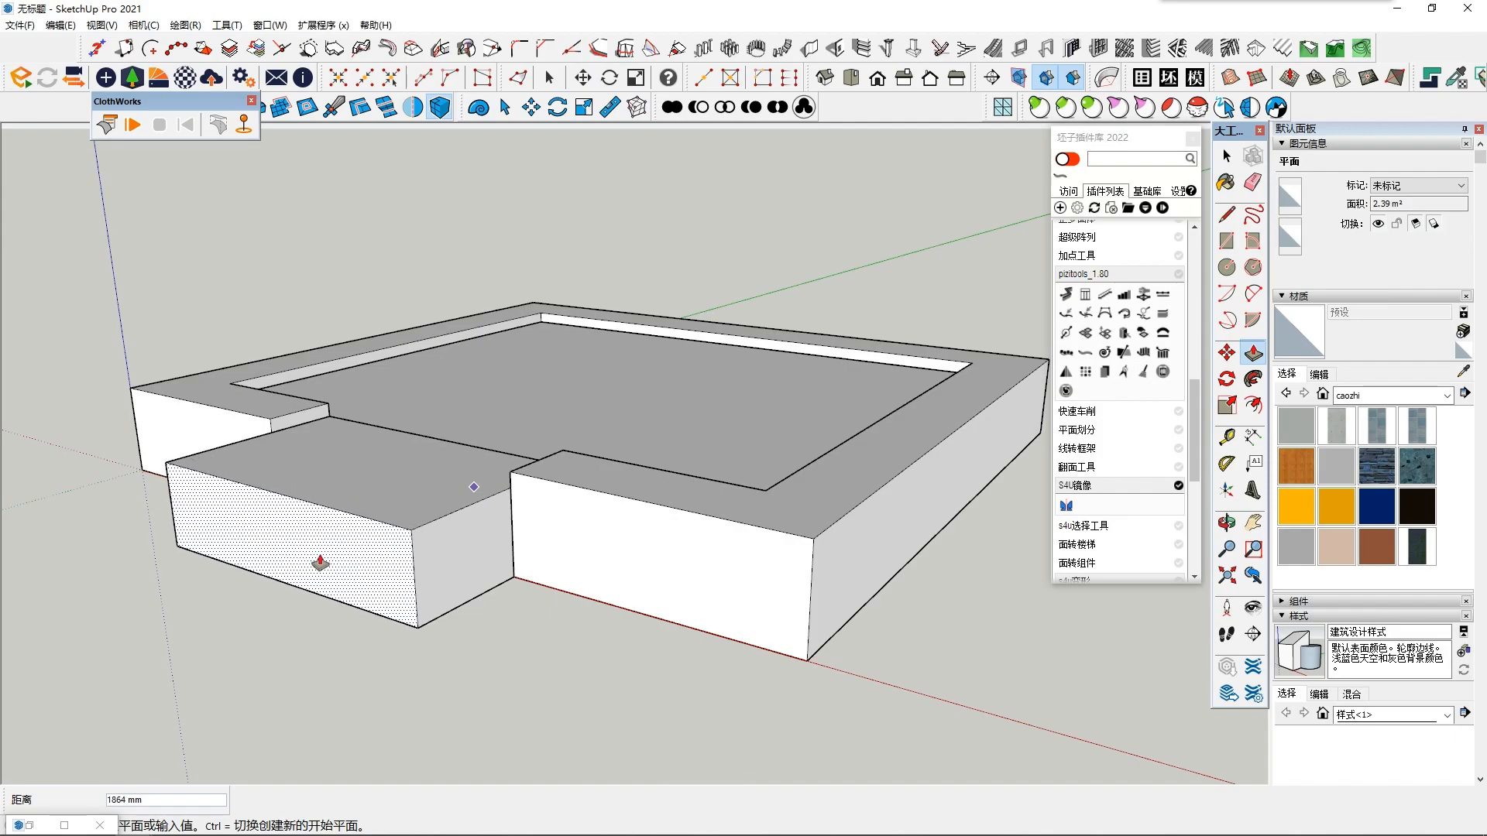
left_click(339, 540)
- Hide the U-shaped border wall group
middle_click_drag(342, 537, 445, 518)
key("space")
triple_click(444, 518)
left_click(611, 518)
right_click(613, 522)
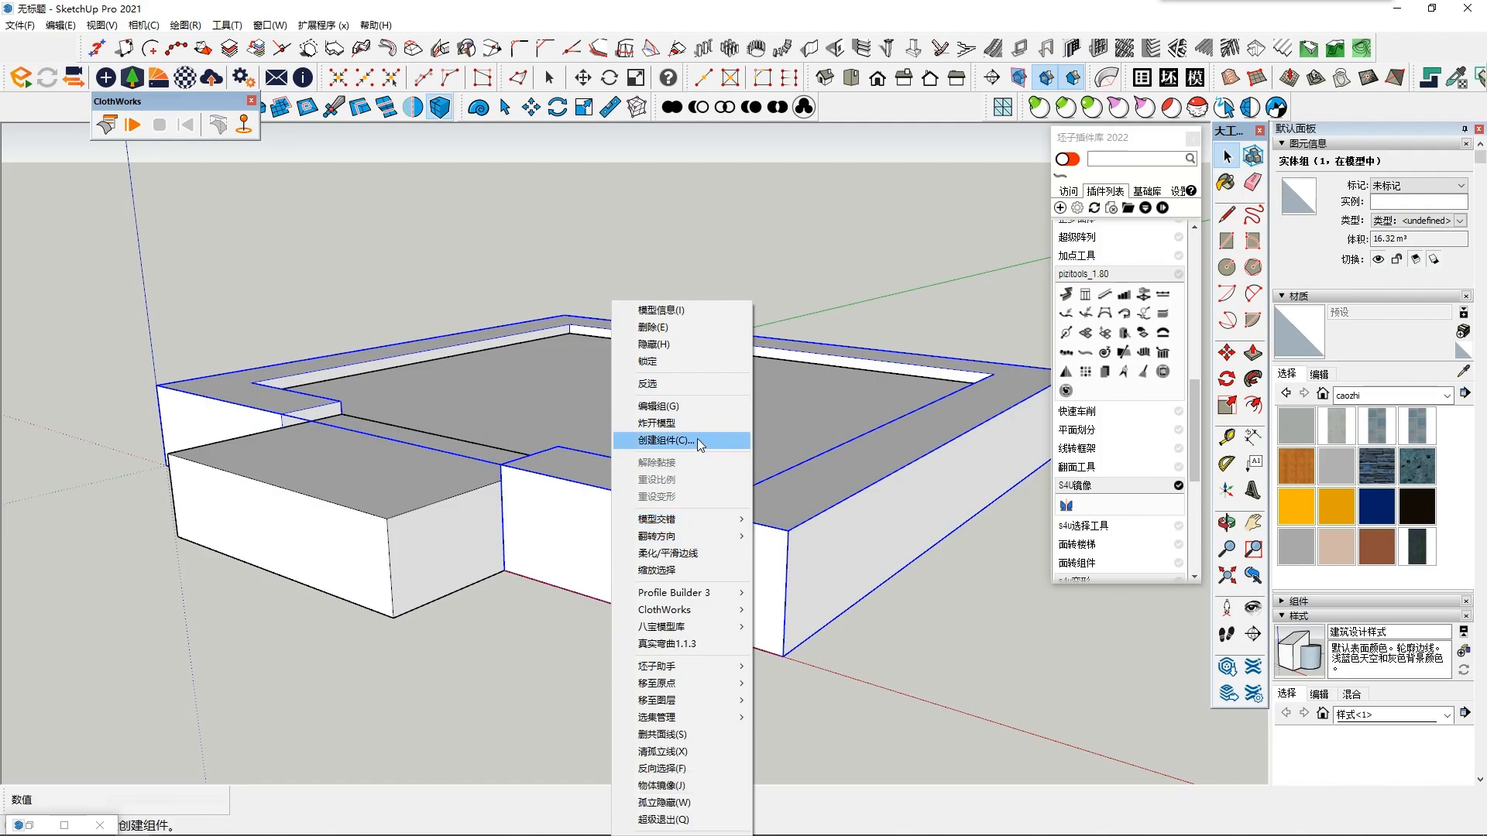
left_click(689, 343)
- Draw a short vertical riser line down from the top edge of the projecting block's side face
middle_click_drag(689, 343, 501, 463)
scroll(498, 468, "up", 2)
left_click(1221, 215)
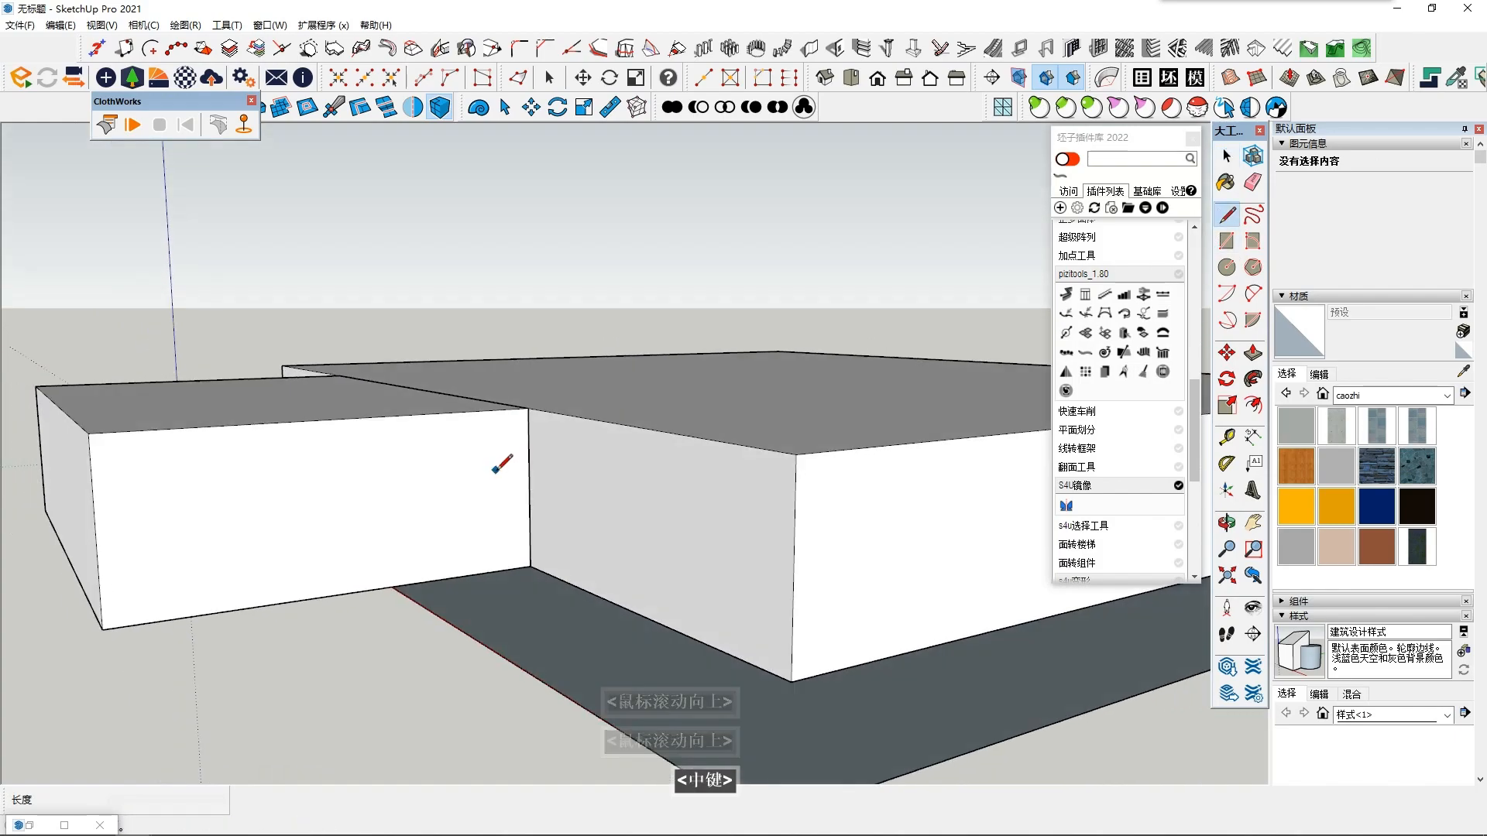
scroll(501, 462, "up", 1)
left_click(450, 404)
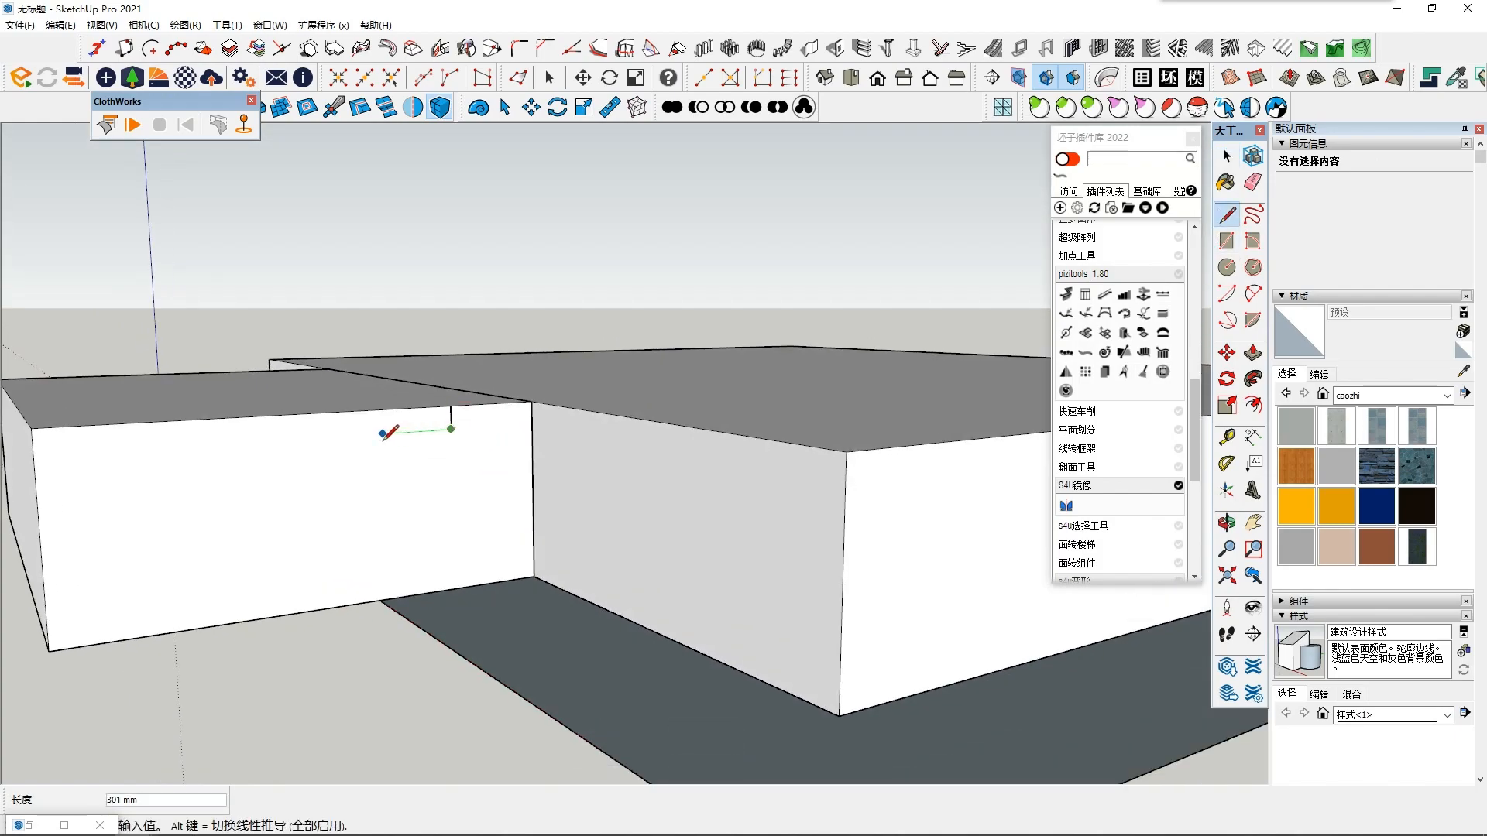
middle_click_drag(381, 436, 322, 438)
key("space")
scroll(319, 440, "up", 2)
middle_click_drag(460, 434, 495, 448, "shift")
scroll(495, 447, "down", 2)
scroll(494, 447, "up", 2)
scroll(494, 446, "down", 1)
scroll(496, 452, "down", 1)
left_click(1227, 241)
scroll(486, 422, "up", 1)
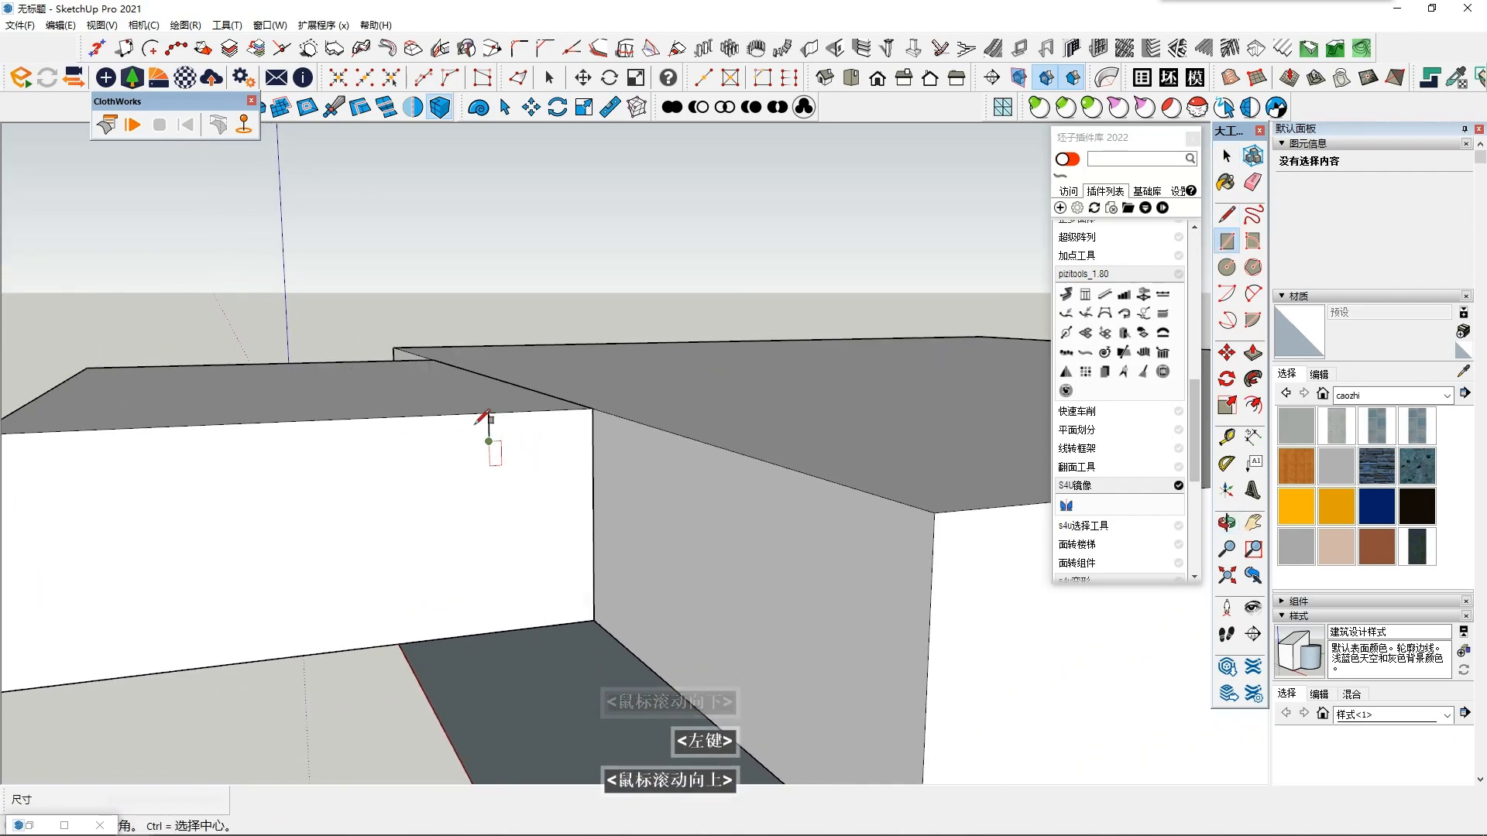
left_click(565, 431)
key("space")
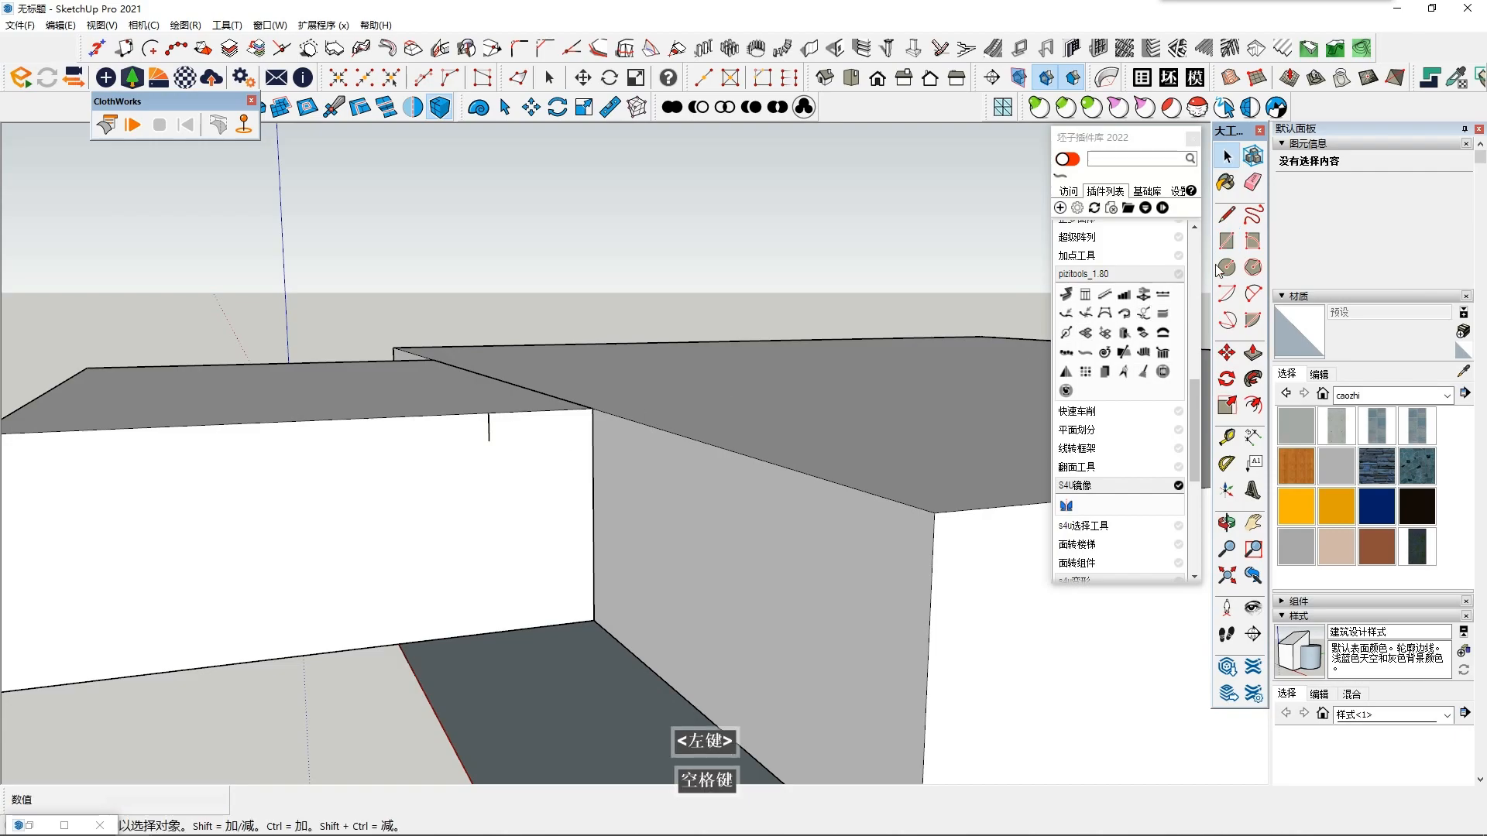
- Draw a line of about 386 mm along the top edge from the block's inner corner to the riser line
scroll(468, 434, "up", 1)
middle_click(467, 434)
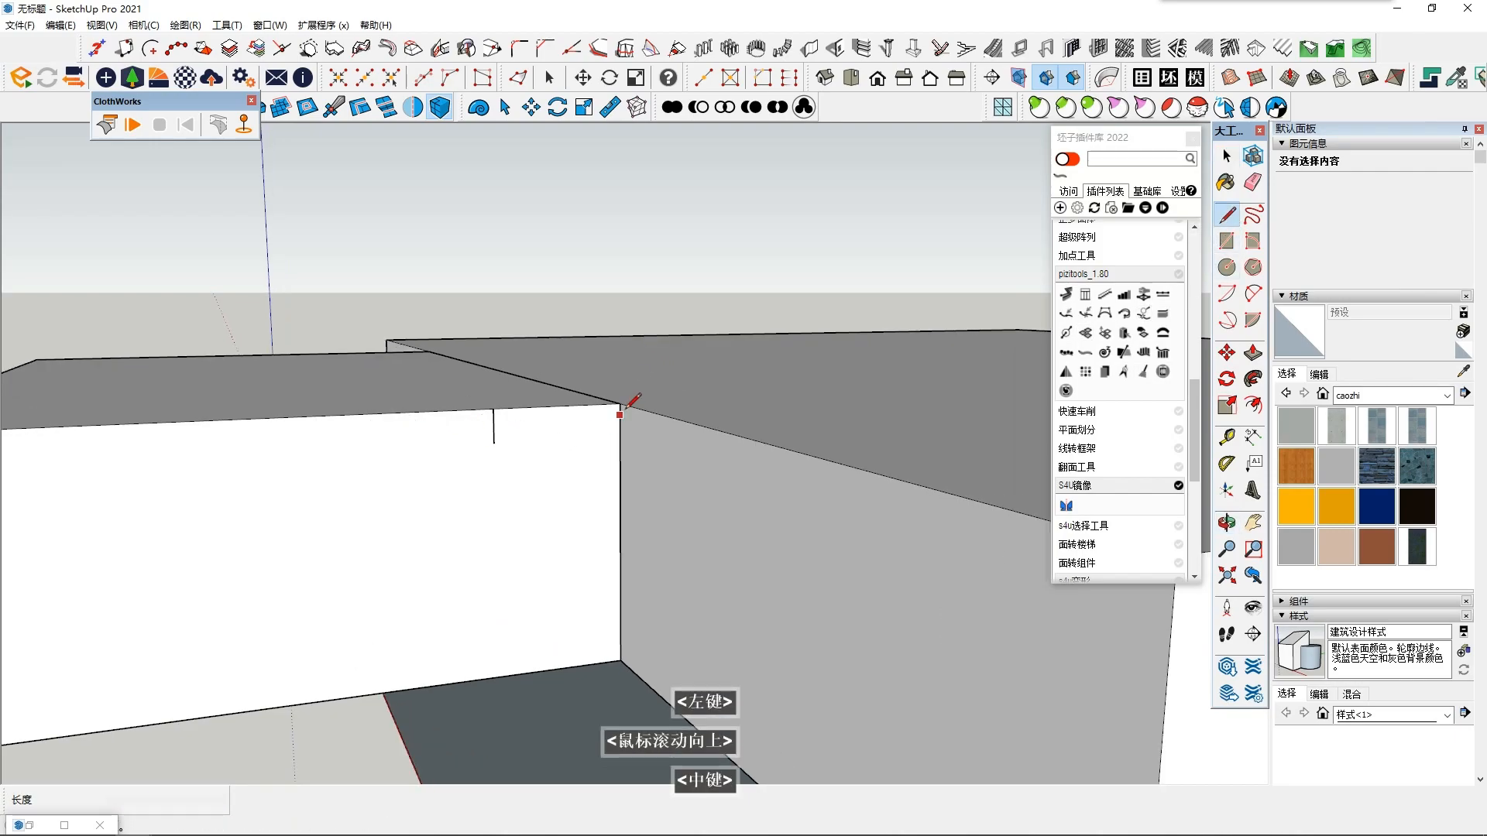
left_click(496, 428)
key("space")
- Copy the tread and riser edges diagonally down the side face as a 4x array, and undo all the step lines
left_click(521, 409, "shift")
mouse_move(500, 425)
middle_mouse_down()
mouse_move(499, 480)
mouse_move(505, 422)
middle_mouse_up()
scroll(498, 441, "down", 1)
middle_click_drag(505, 422, 506, 388)
left_click(1226, 353)
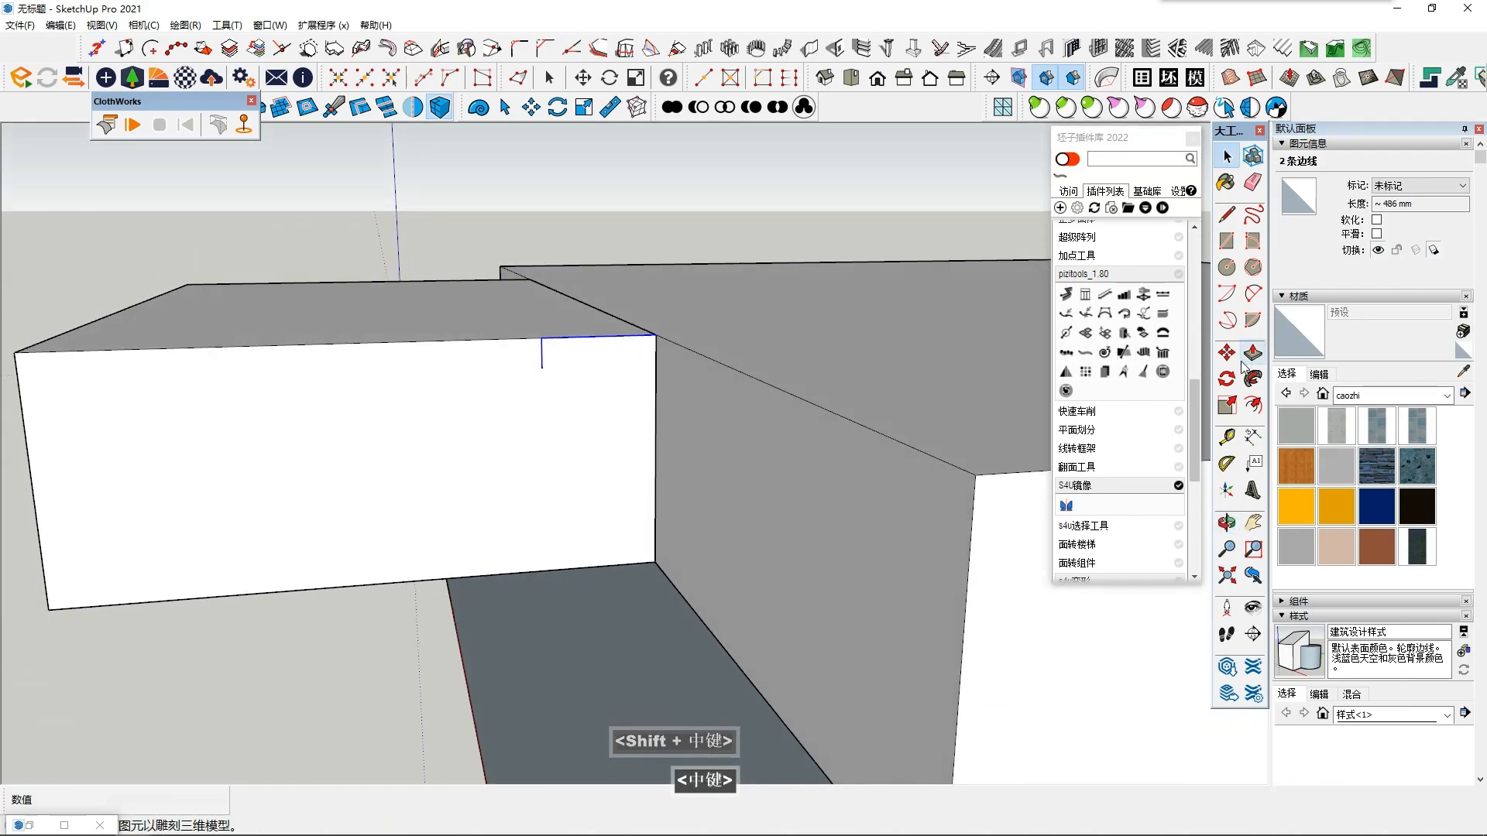
left_click(657, 336, "ctrl")
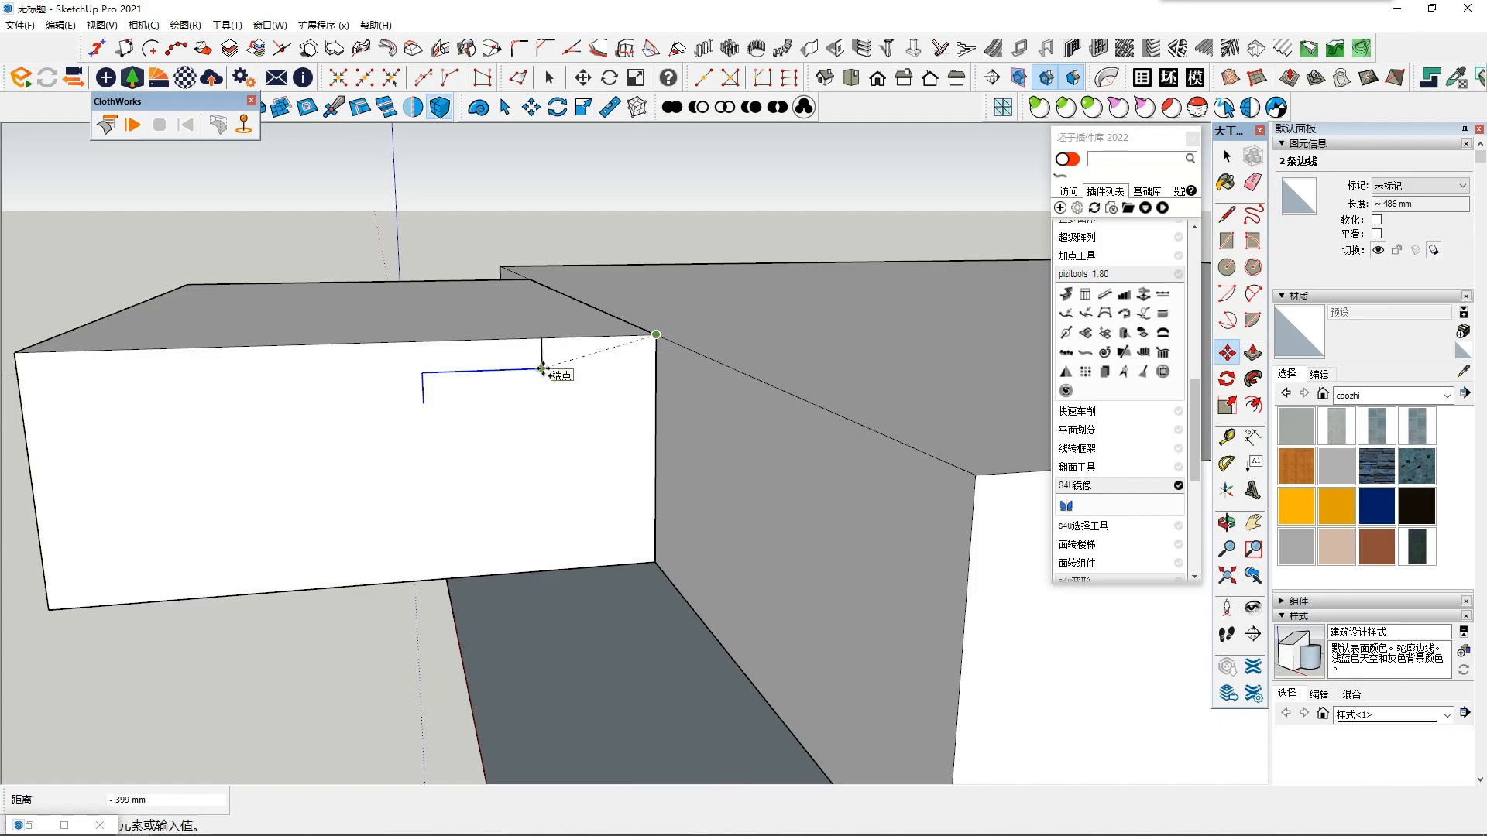
type("3x")
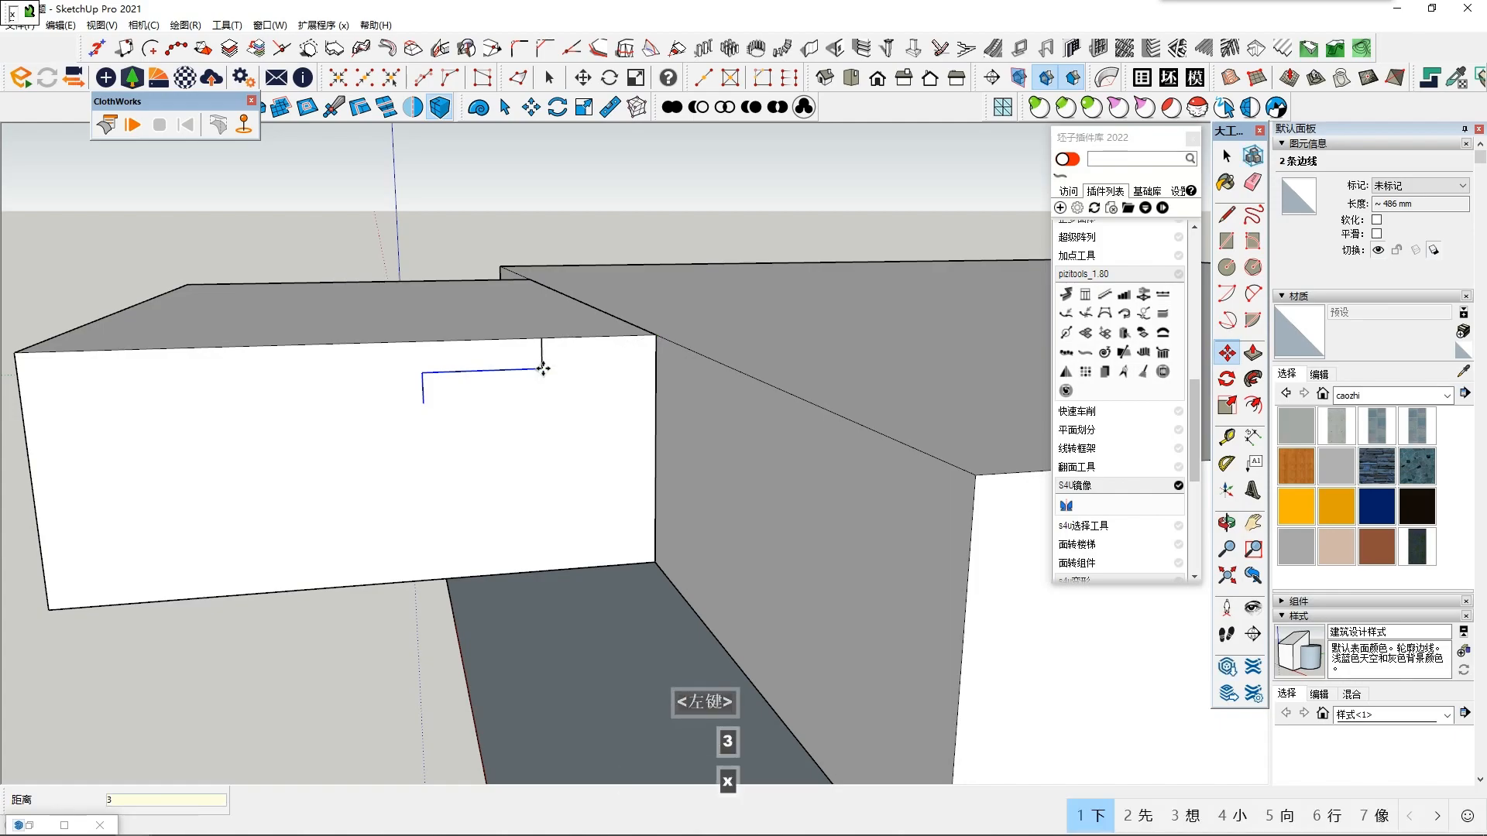
key("shift")
key("Return")
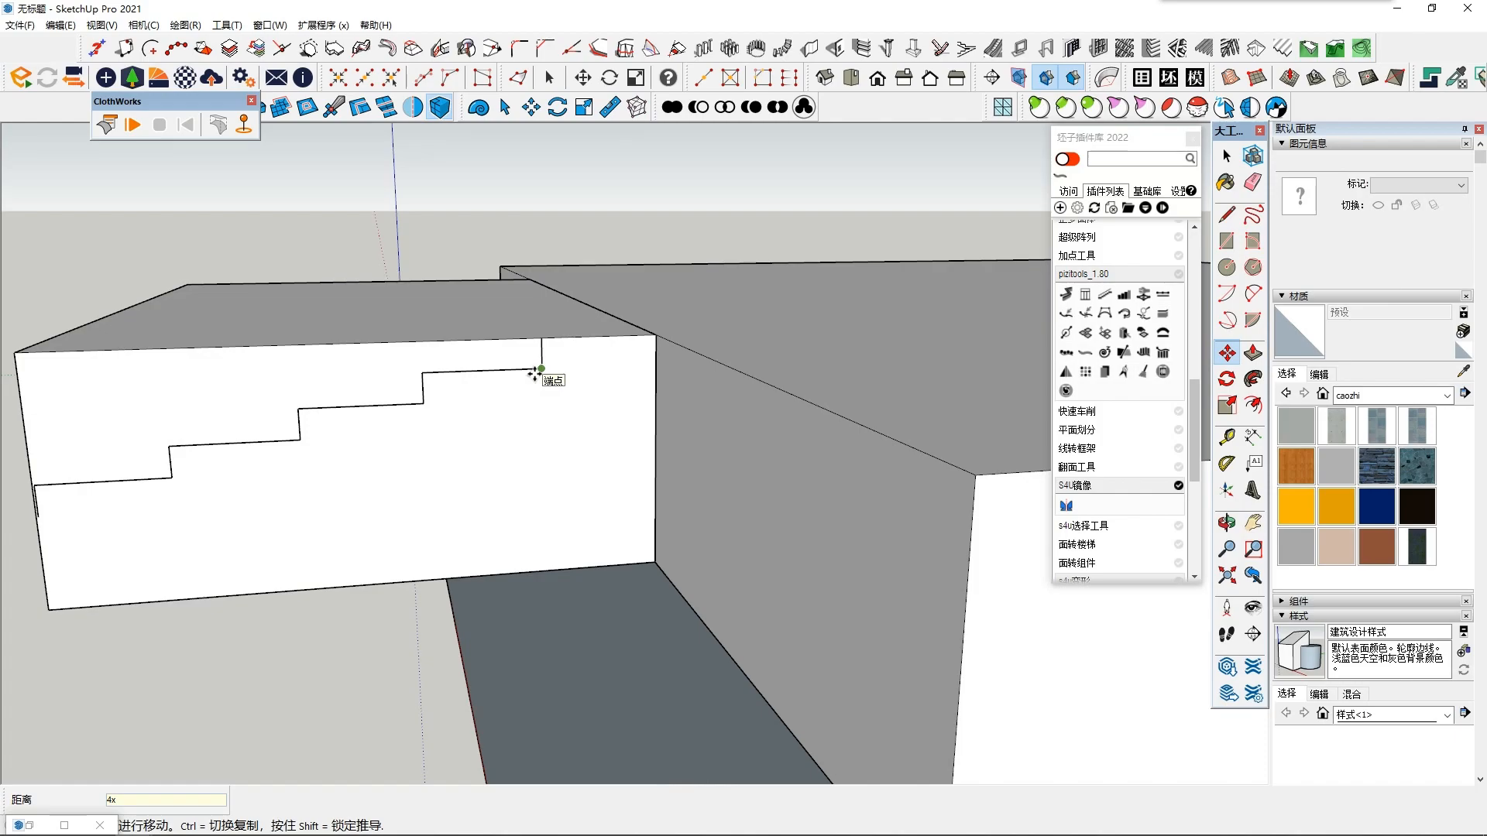
key("ctrl+z")
key("ctrl+z")
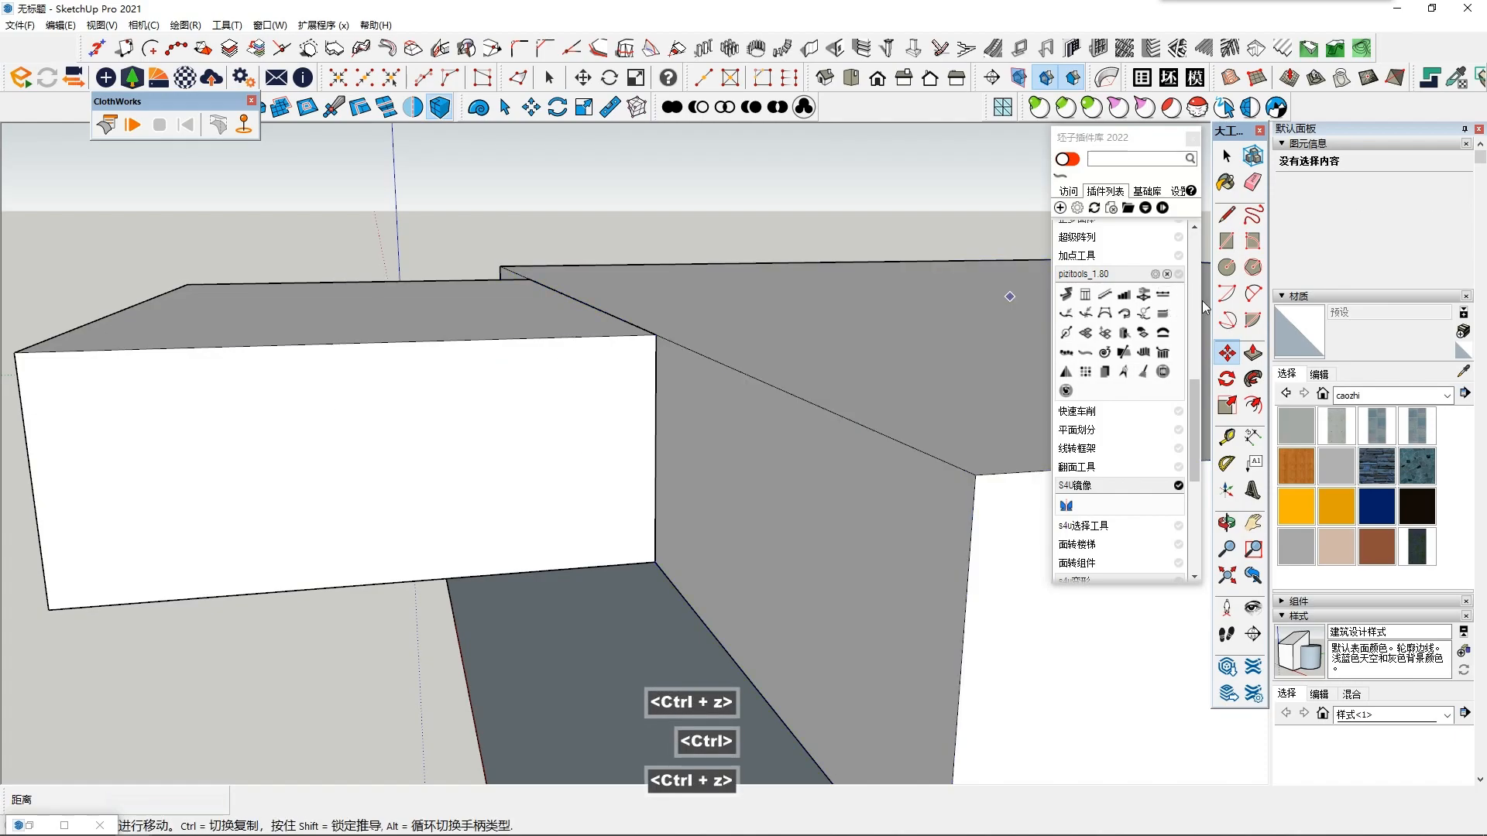
- Draw a vertical riser line down from the top edge of the projecting block's side face, near the inner corner
left_click(1227, 216)
middle_click_drag(601, 322, 603, 277)
left_click(549, 285)
middle_click_drag(555, 322, 580, 342, "shift")
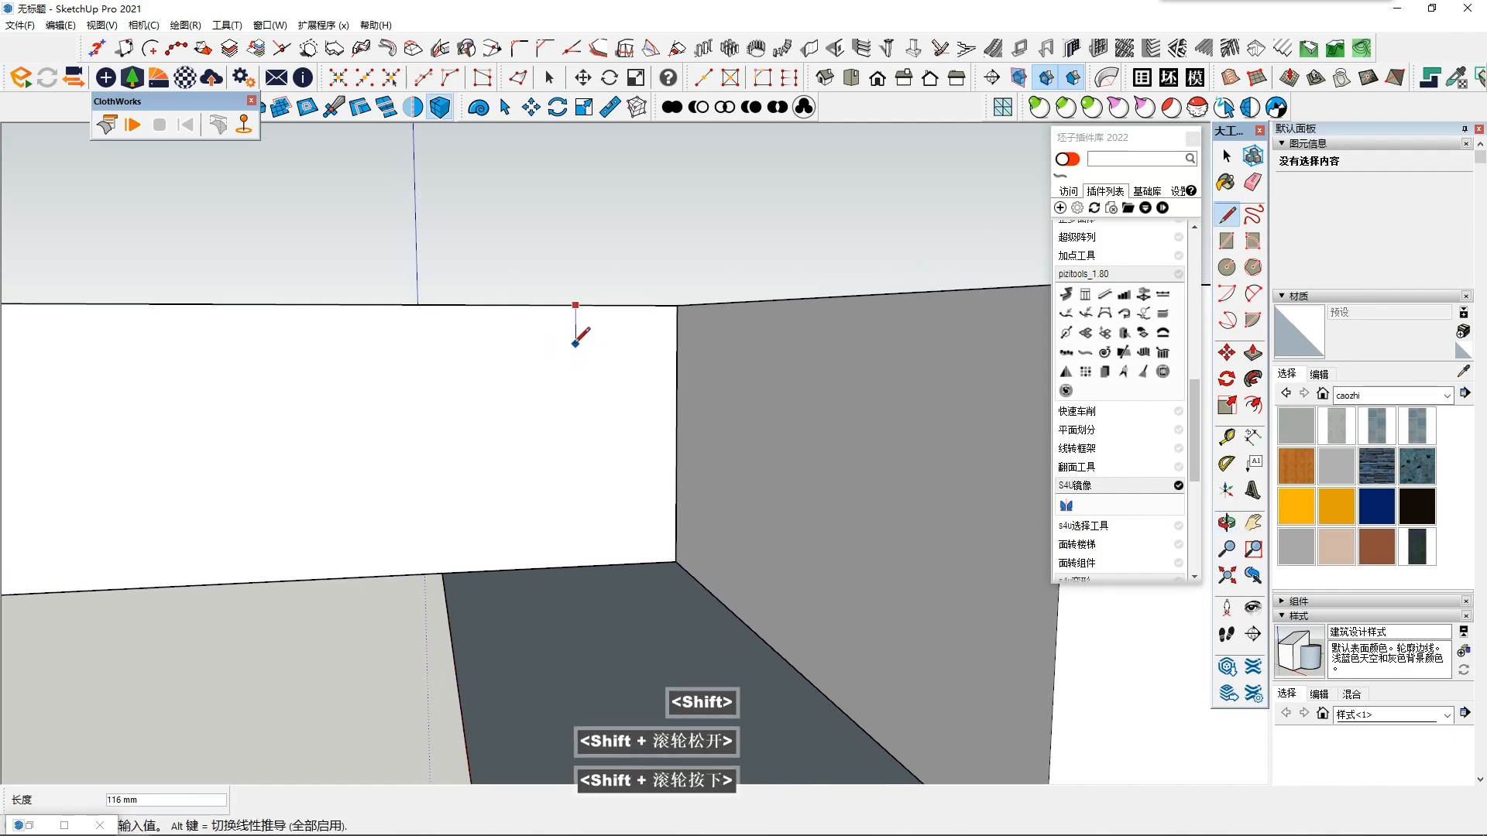
left_click(576, 370)
middle_click_drag(526, 380, 559, 414, "shift")
- Select the top tread edge and riser line and copy them from the block's corner to the riser's lower end
key("space")
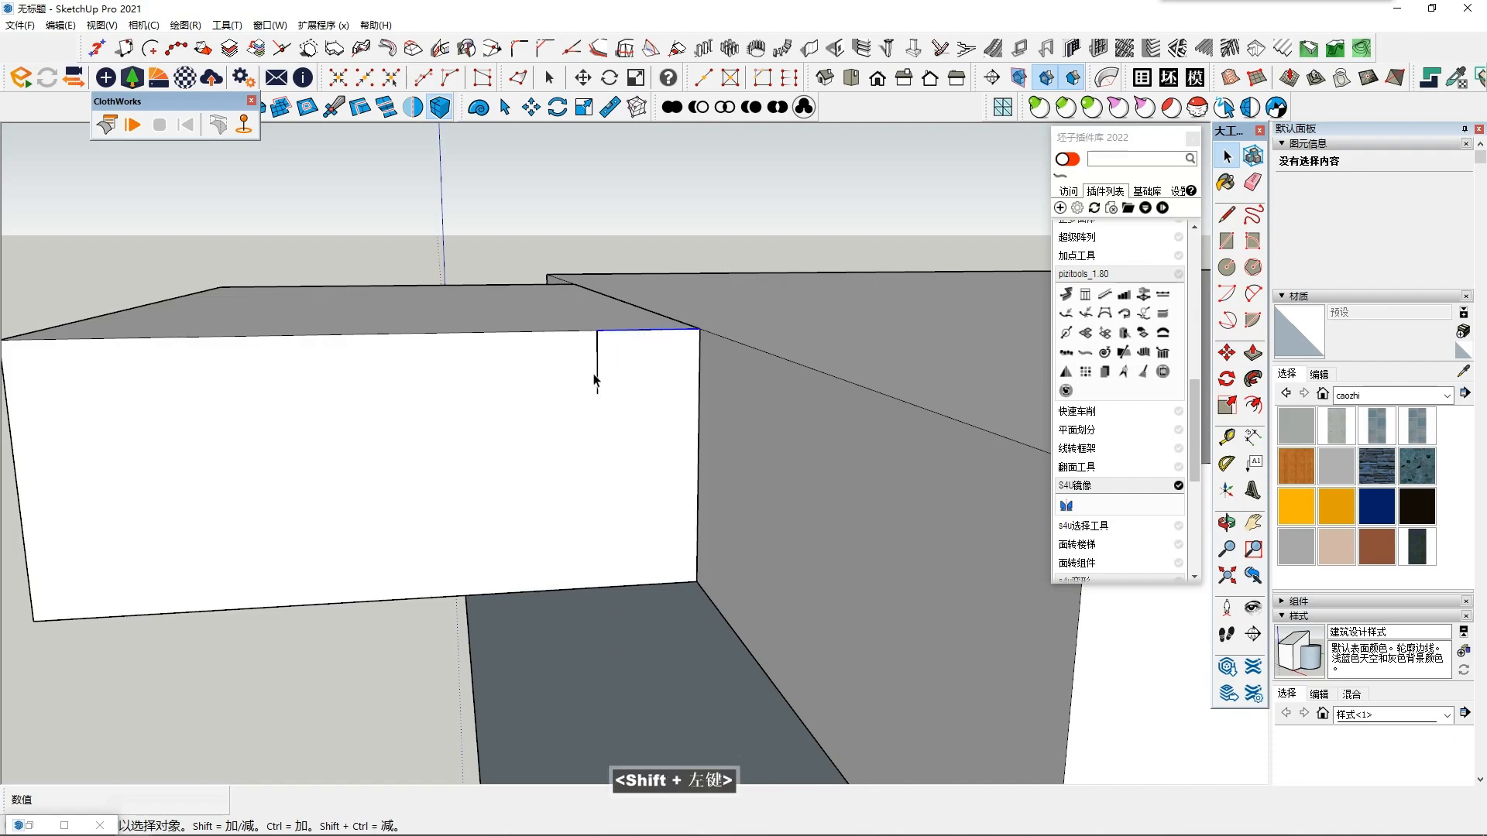
middle_click_drag(601, 376, 601, 364)
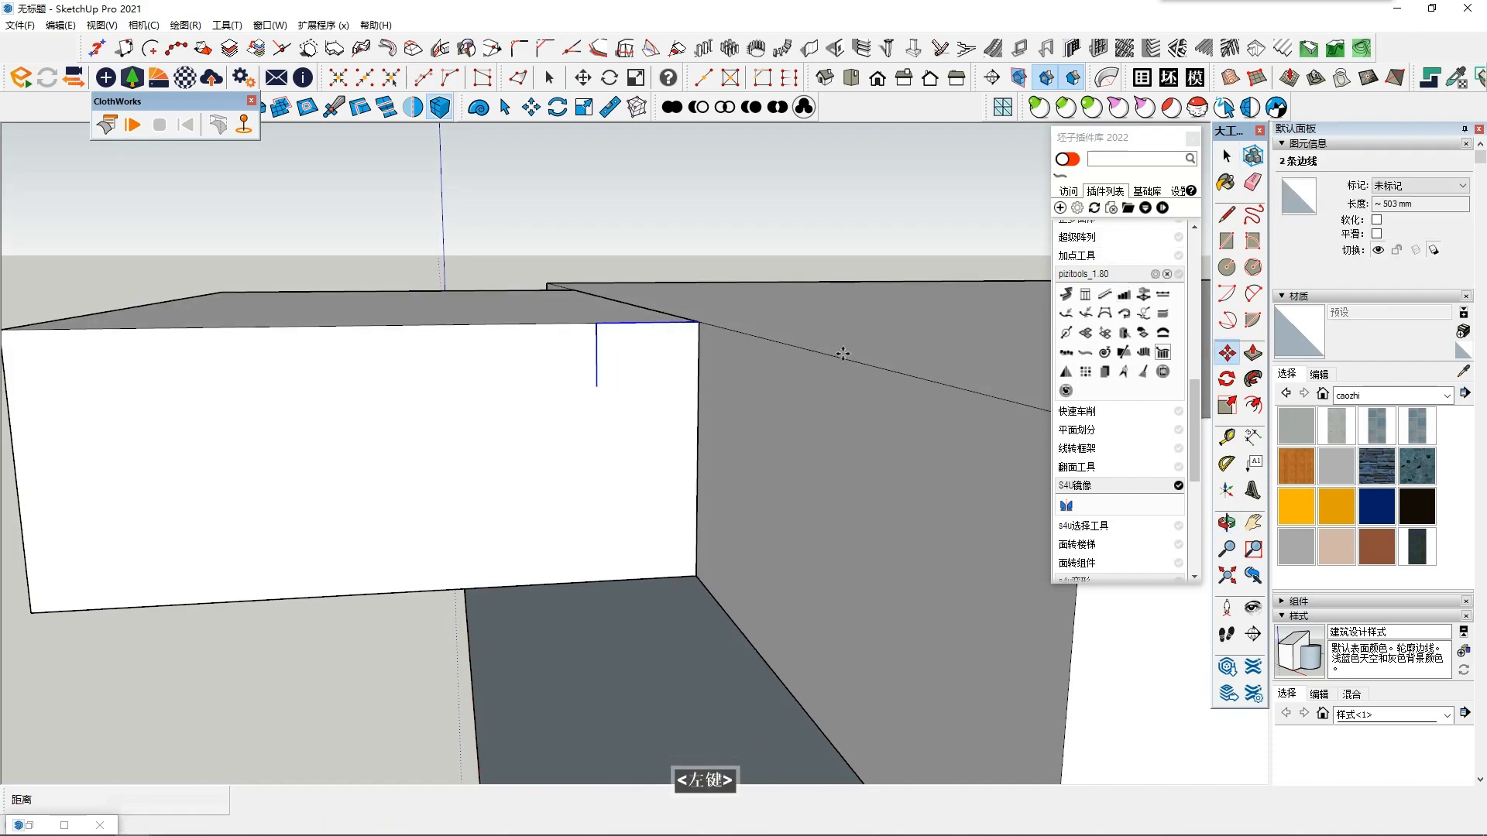
left_click(694, 327, "ctrl")
left_click(597, 385)
- Copy the tread and riser pair twice more, end to end, to form a four-step profile on the side face
left_click(596, 387, "ctrl")
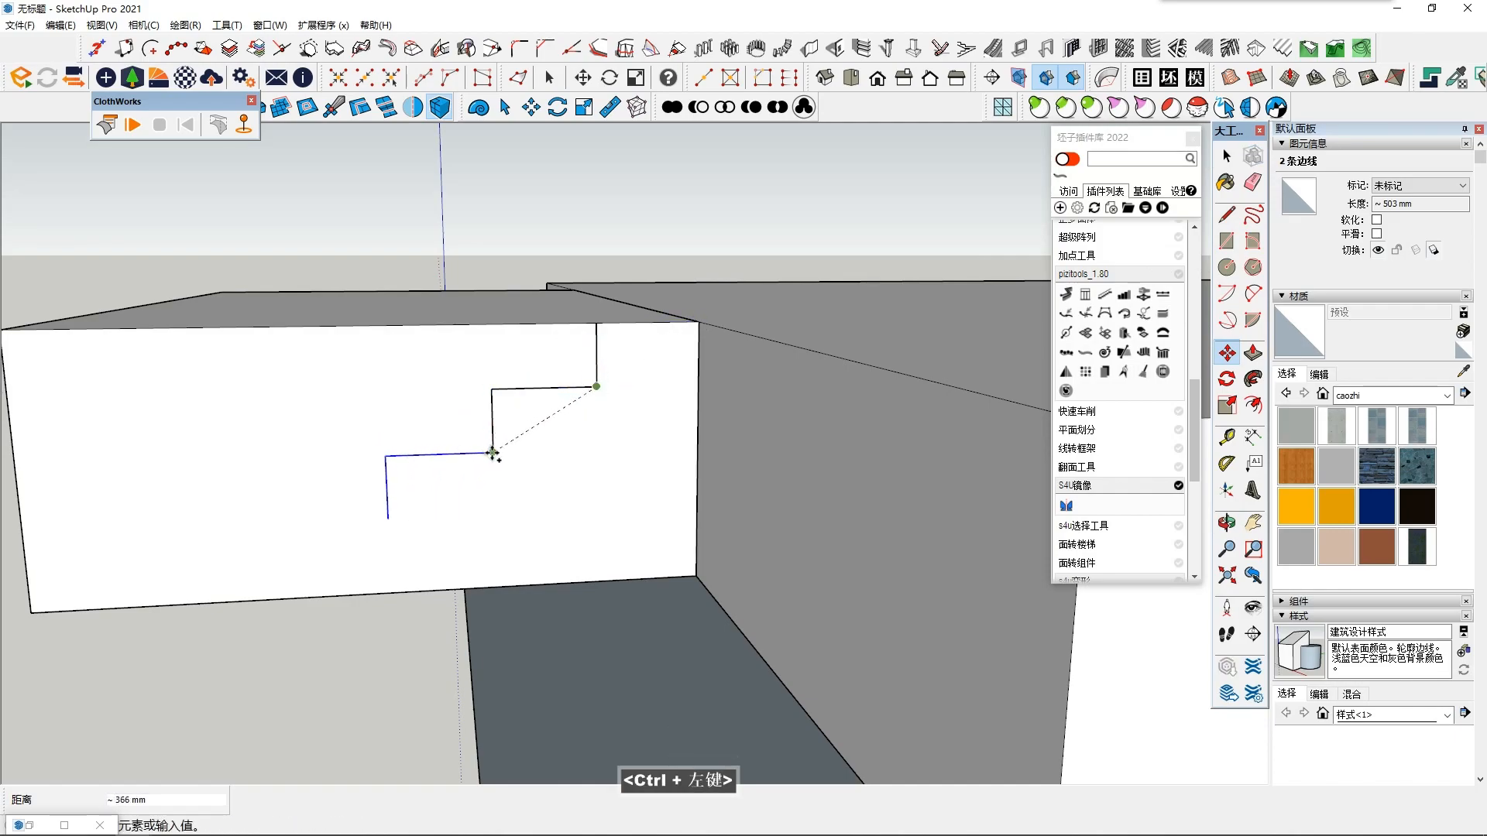
scroll(493, 453, "up", 3)
left_click(493, 453)
left_click(493, 453, "ctrl")
middle_click(335, 544, "shift")
left_click(347, 548)
middle_click_drag(348, 537, 500, 437, "shift")
scroll(496, 439, "down", 2)
key("space")
- Inspect the stair profile on the side face, checking the riser edges and the lowest riser's gap to the bottom edge
scroll(370, 486, "down", 3)
middle_click_drag(325, 391, 405, 513)
scroll(406, 517, "up", 1)
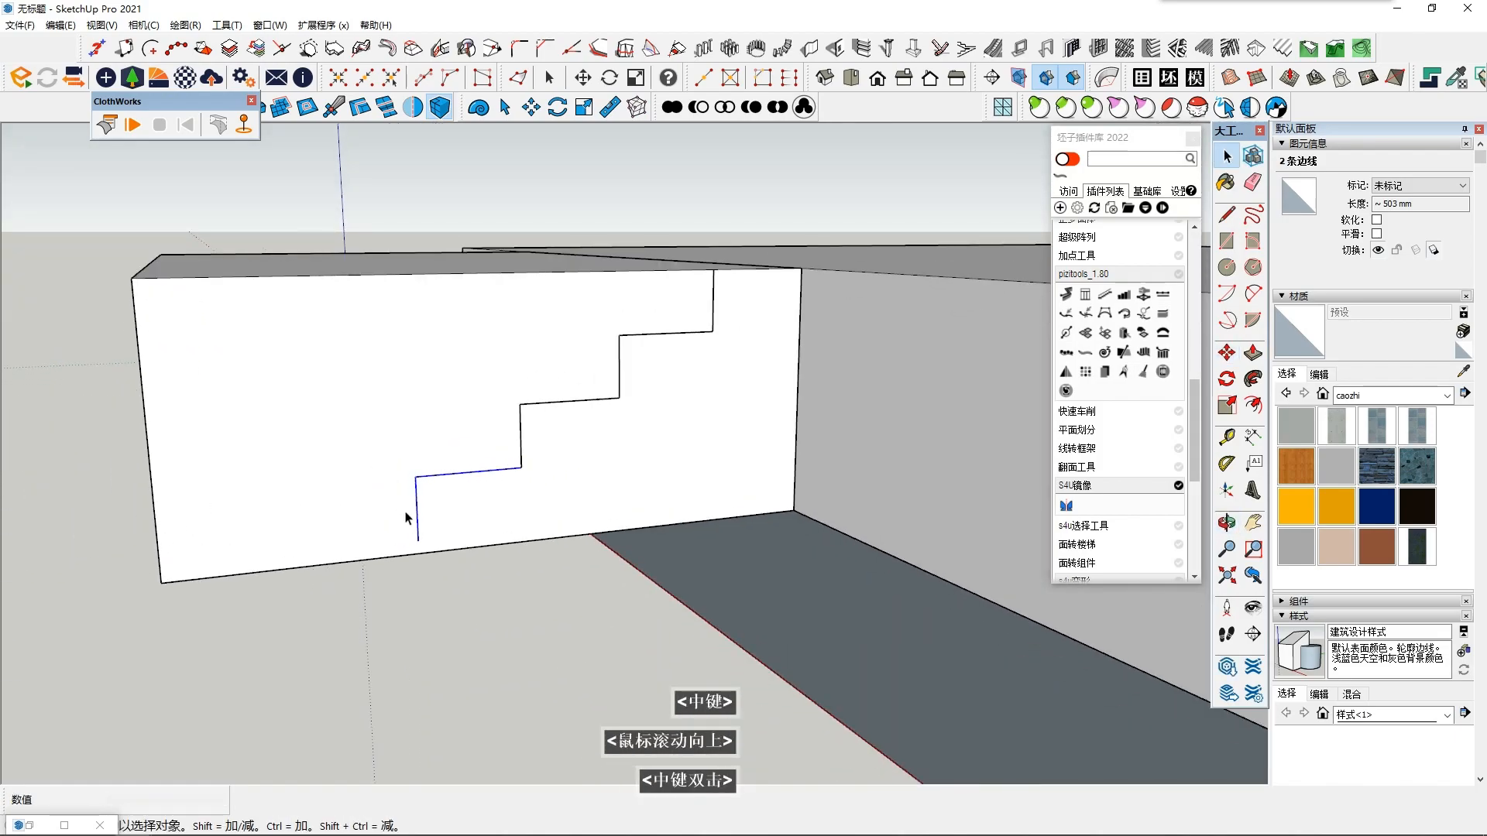
scroll(408, 519, "up", 2)
middle_click(621, 424)
middle_click_drag(907, 320, 760, 409)
scroll(800, 369, "down", 2)
left_click(806, 295)
middle_click_drag(687, 328, 762, 384)
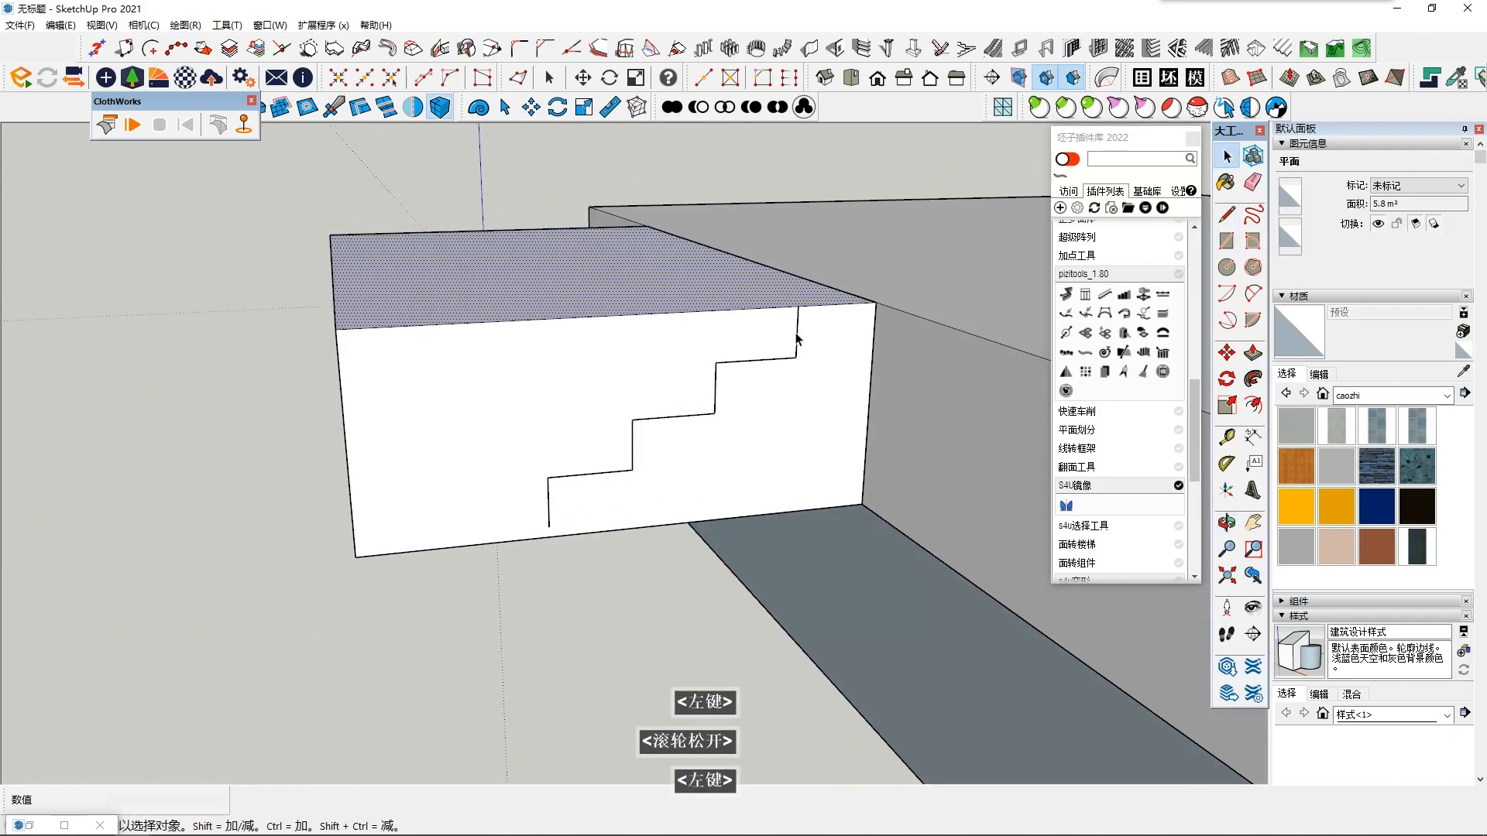
left_click(798, 338)
left_click(692, 399, "shift")
left_click(714, 399)
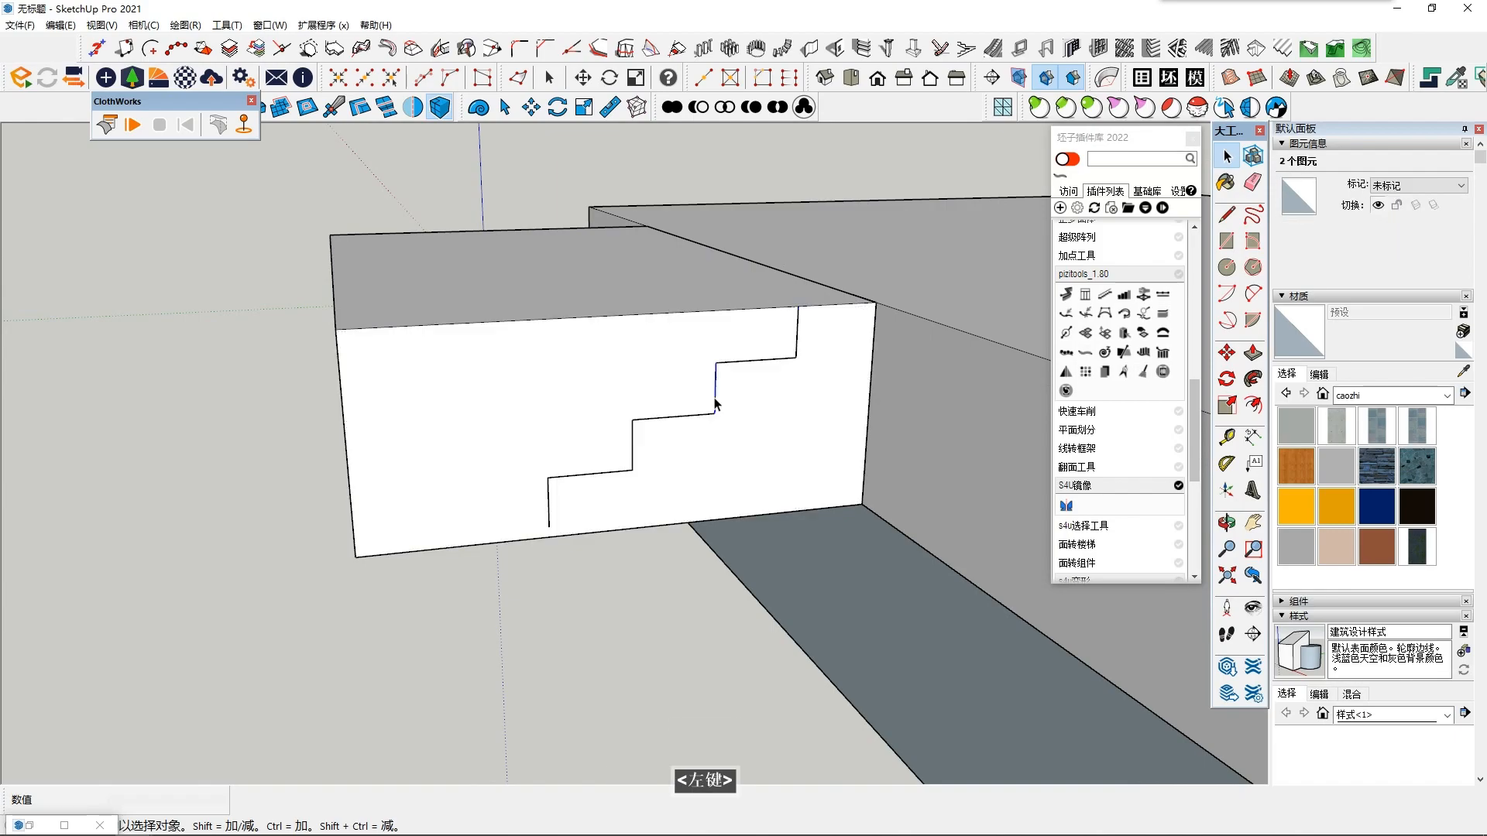
middle_click(776, 359)
middle_click(776, 358)
left_click(742, 371, "shift")
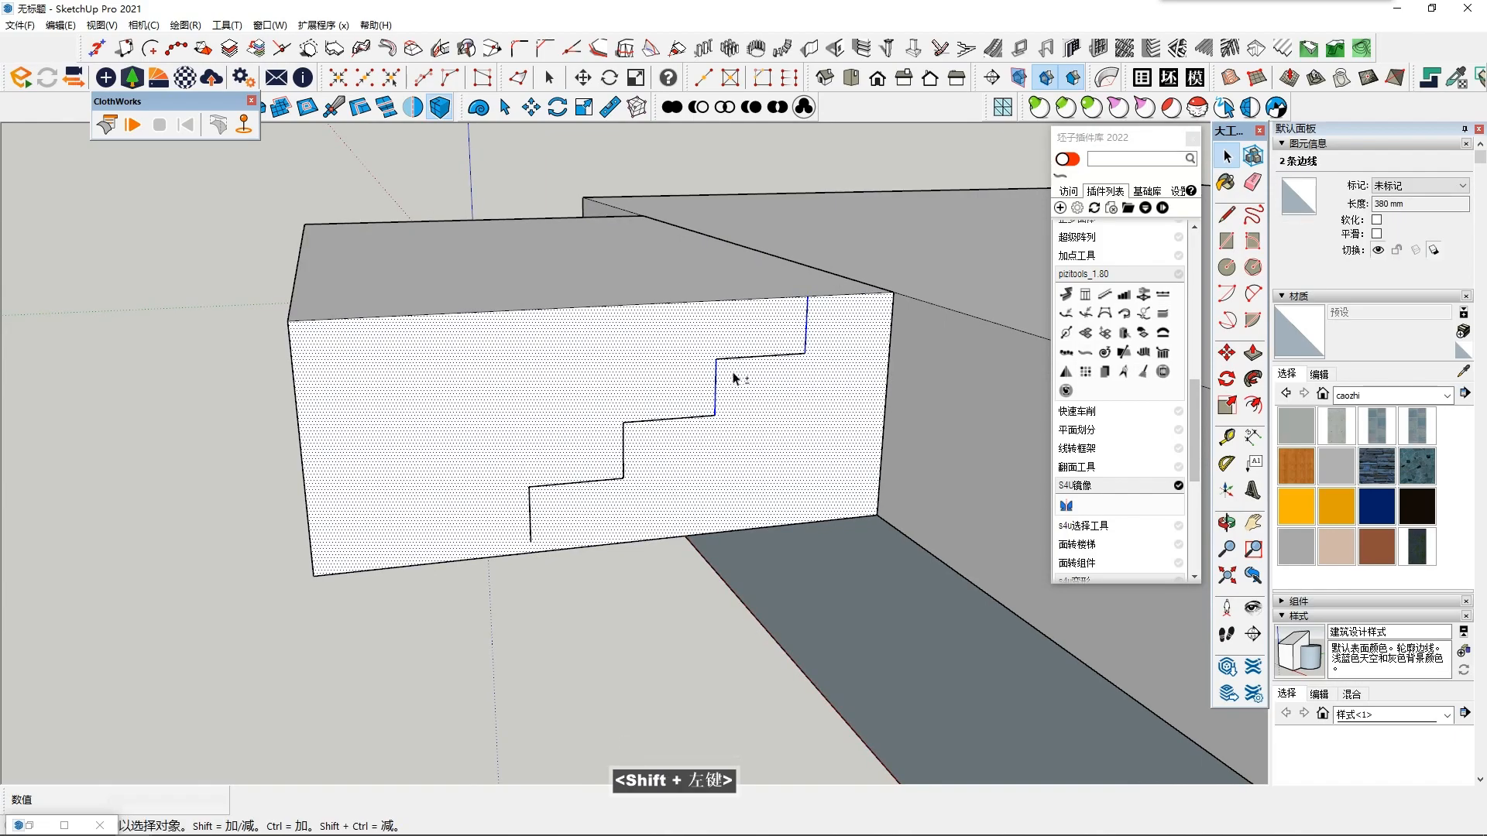
left_click(582, 419)
scroll(573, 421, "down", 3)
middle_click_drag(571, 421, 620, 395)
scroll(646, 430, "up", 2)
left_click(691, 536)
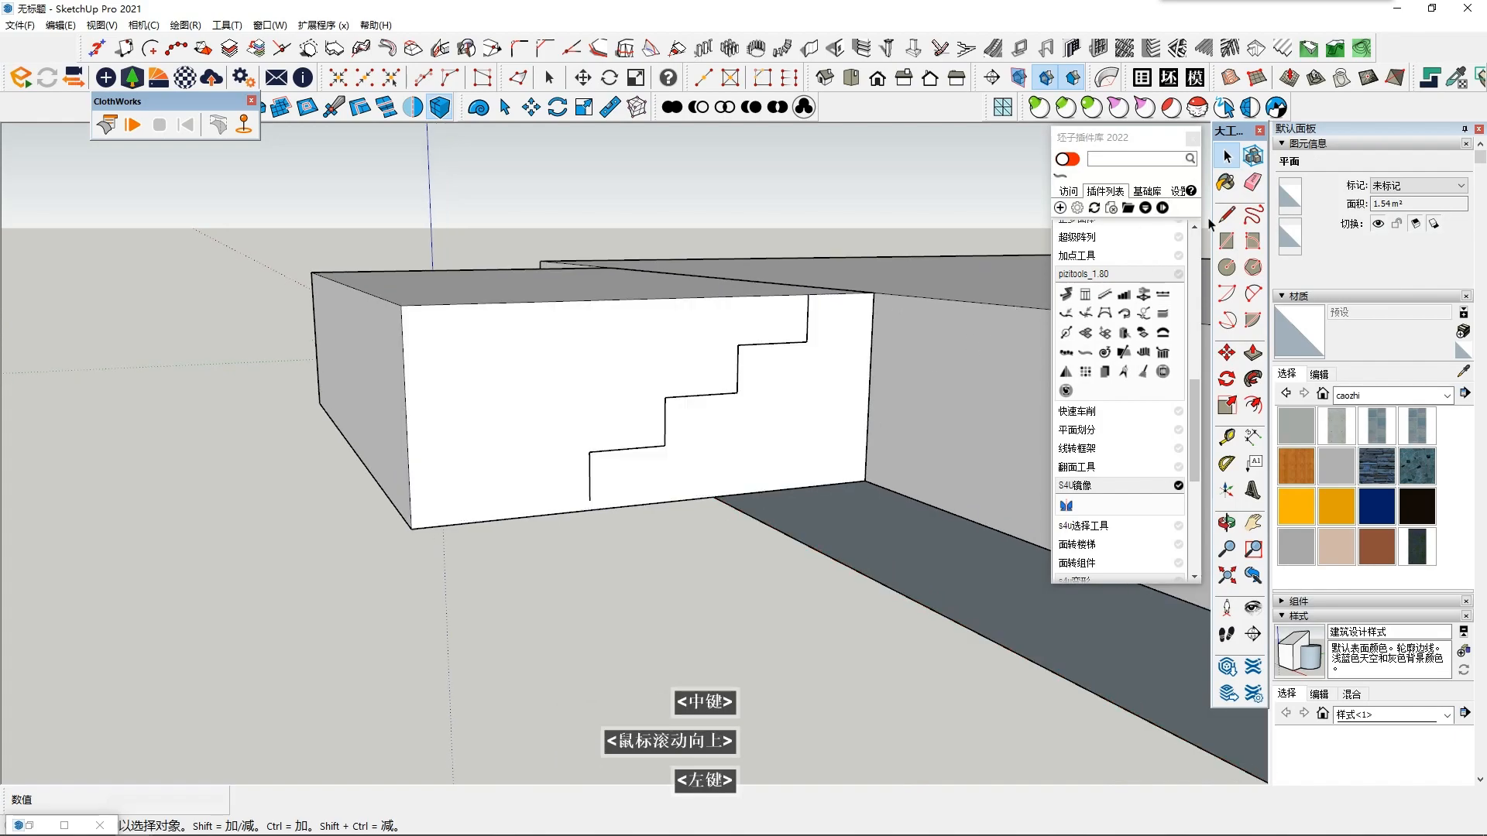
- Extend the lowest riser straight down to the block's bottom edge with a line of about 38 mm
key("l")
scroll(542, 470, "up", 3)
middle_click(537, 468)
middle_click(542, 470)
left_click(605, 510)
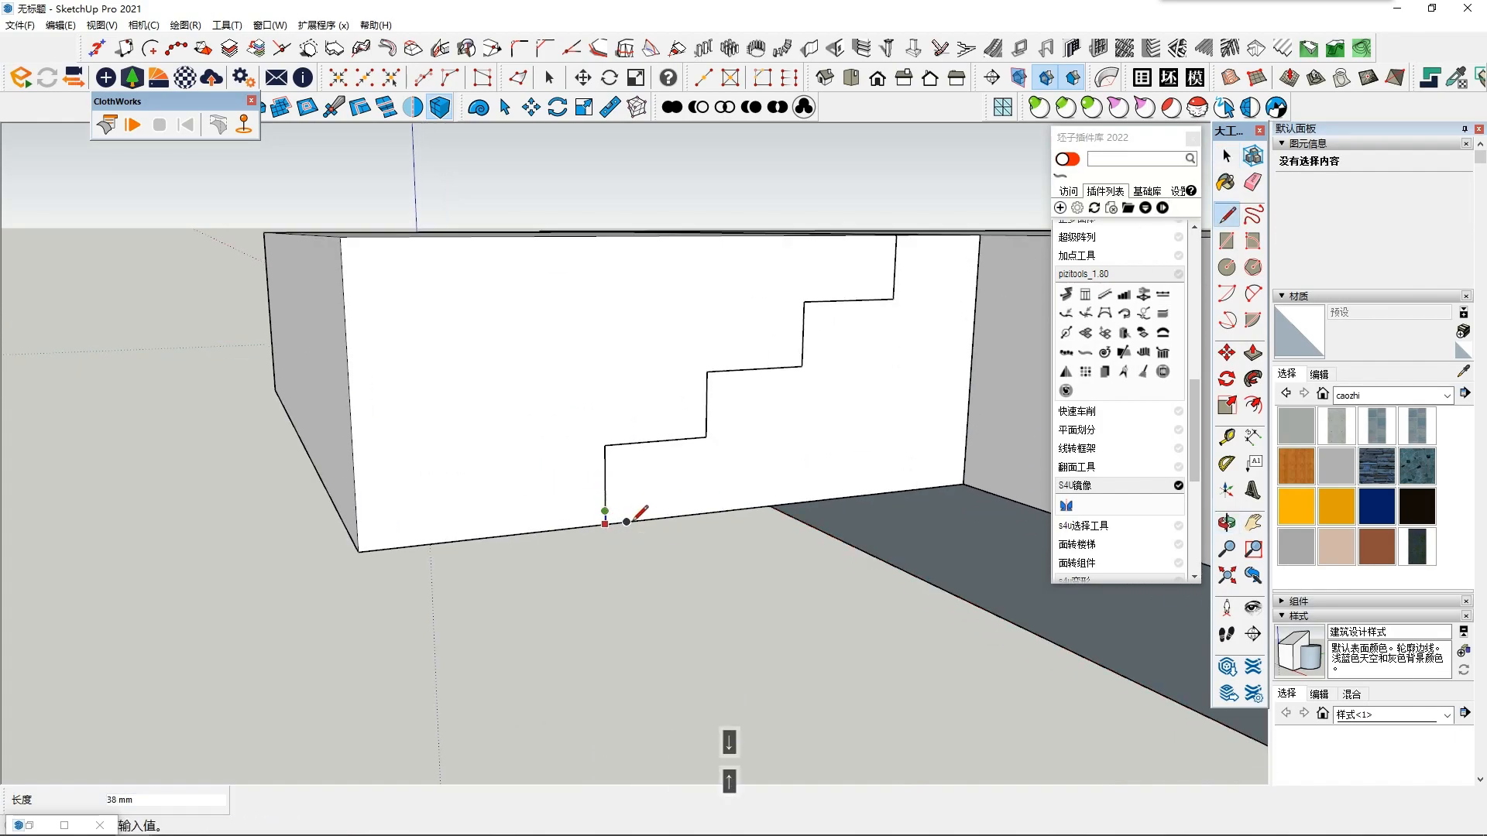
key("space")
- Push/Pull the side face area outside the stair profile through the block's full width to cut out the steps
left_click(504, 425)
middle_click_drag(505, 428, 561, 496)
key("p")
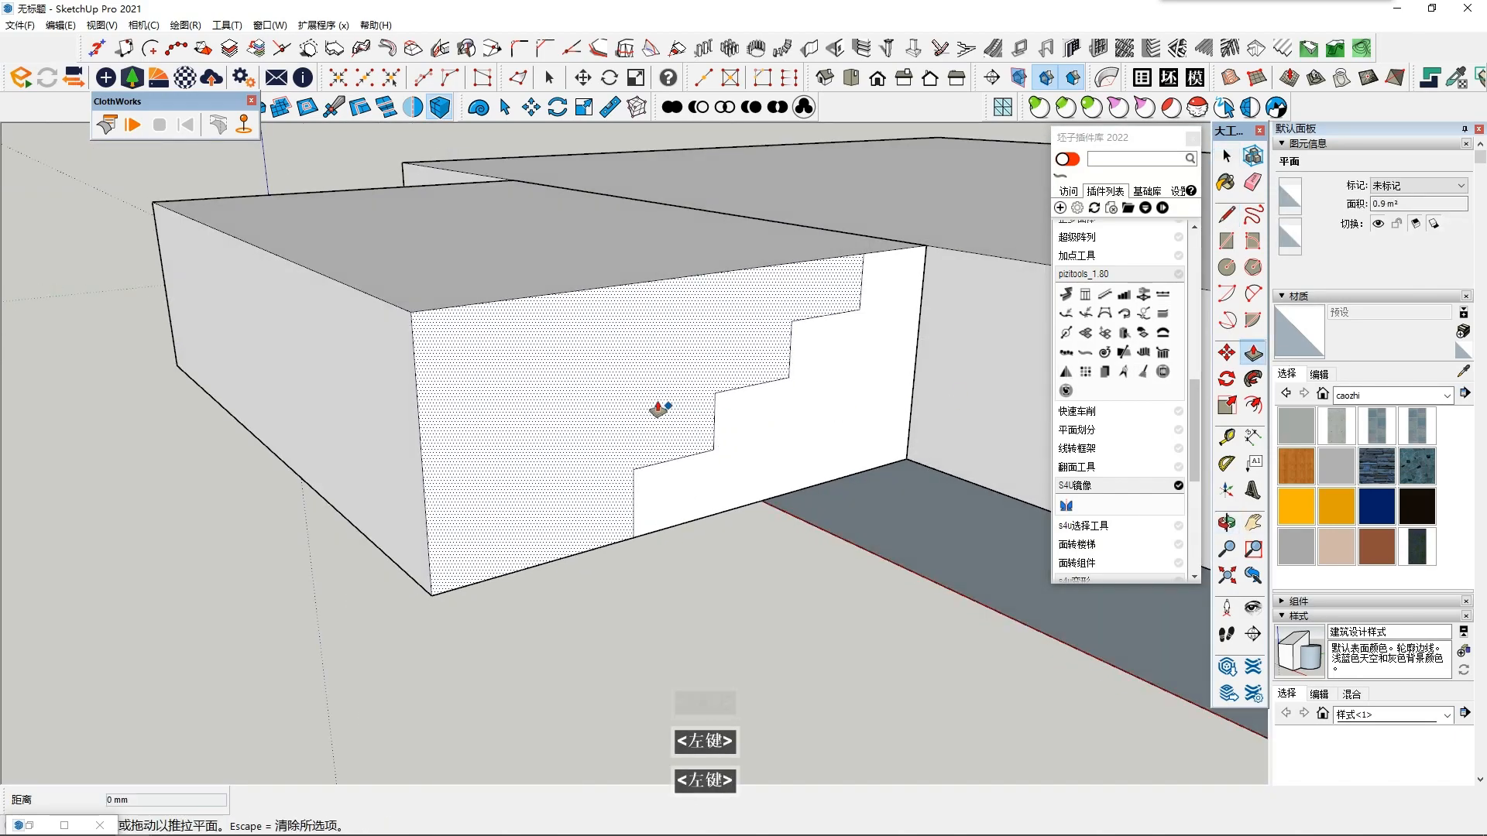
left_click(667, 411)
left_click(203, 242)
scroll(640, 435, "down", 4)
middle_click_drag(387, 333, 426, 296)
scroll(622, 423, "down", 2)
key("space")
scroll(426, 295, "down", 2)
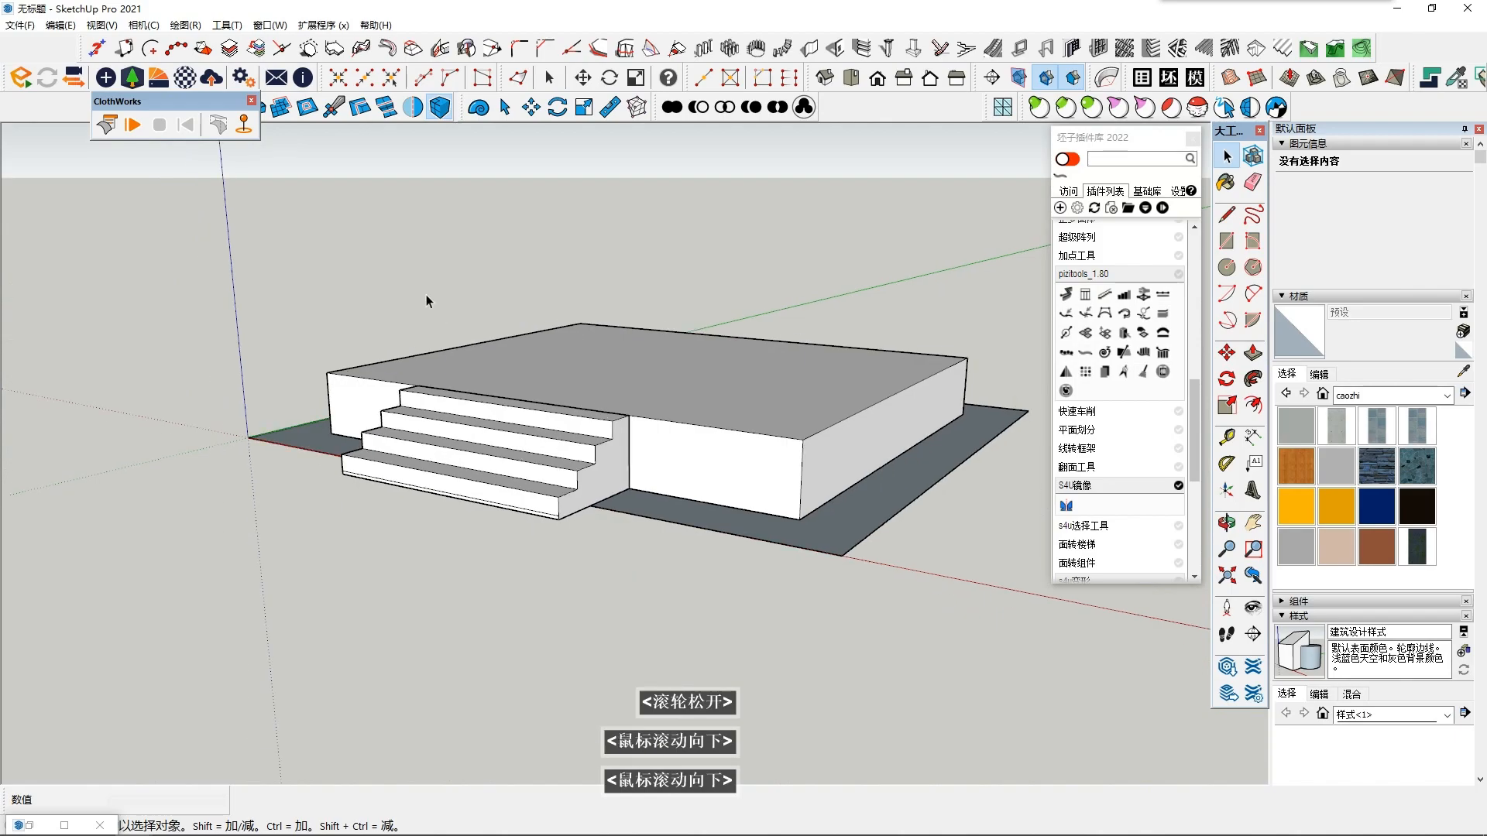
- Unhide all hidden geometry and select the whole stair
left_click(55, 27)
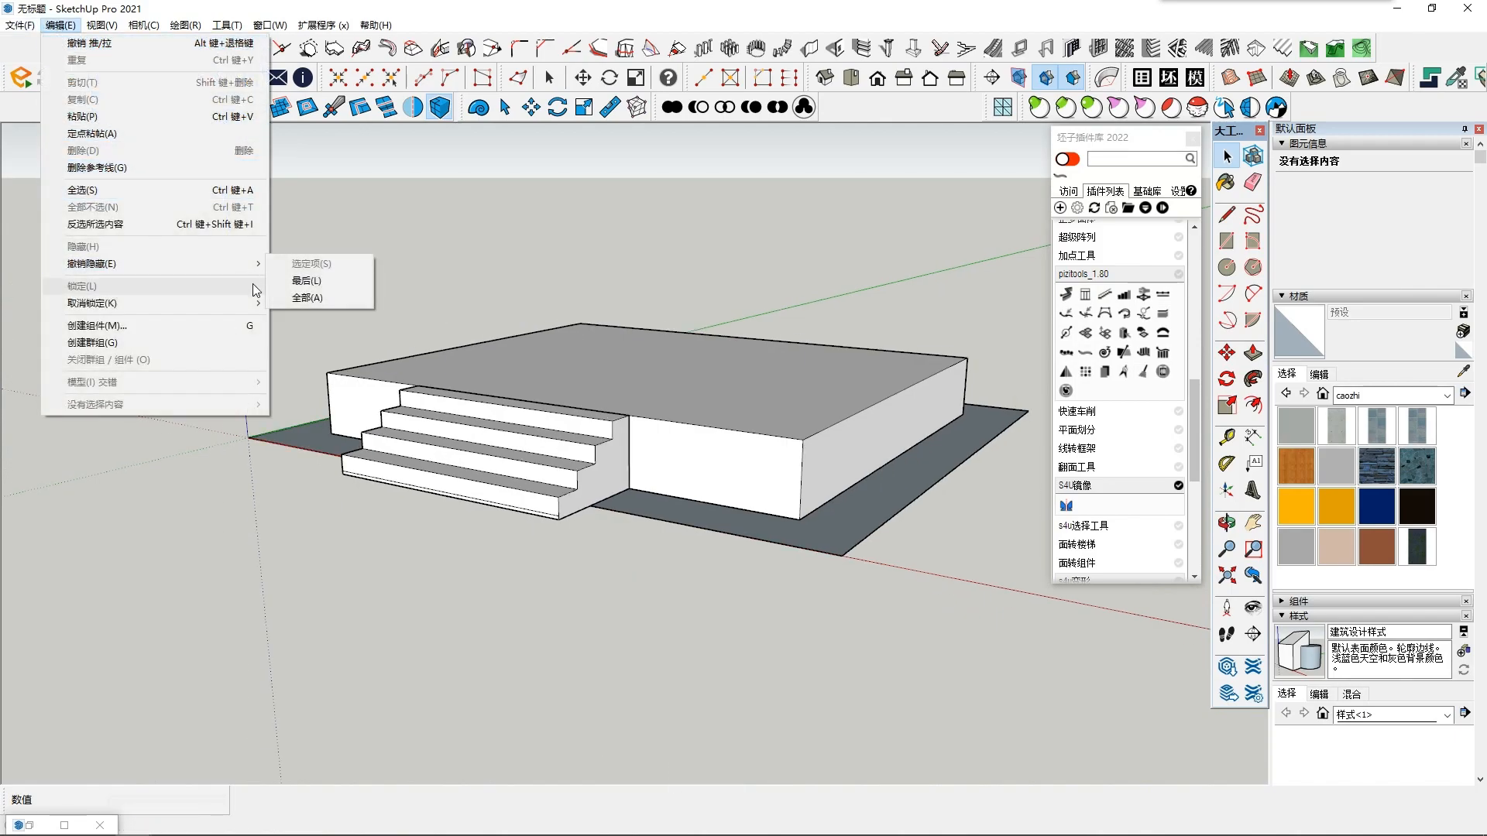
left_click(308, 298)
double_click(489, 465)
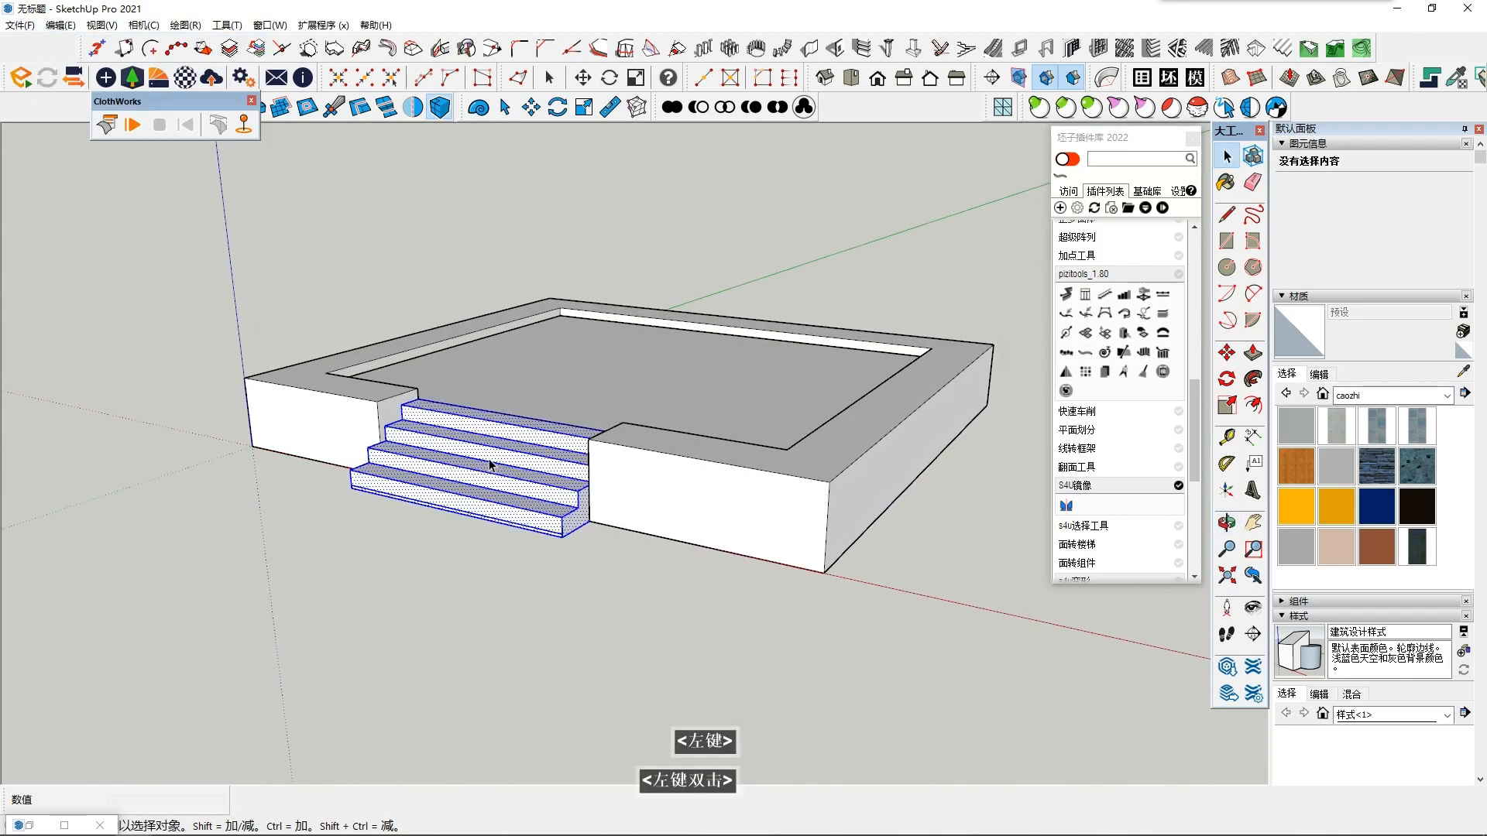
- Push/Pull the thin strip at the base of the lowest riser back toward the wall, trimming the stair's underside
scroll(372, 478, "up", 5)
middle_click_drag(505, 435, 424, 348)
scroll(579, 581, "down", 1)
middle_click_drag(581, 583, 547, 467)
scroll(453, 553, "up", 4)
middle_click_drag(462, 567, 485, 498)
left_click(479, 502)
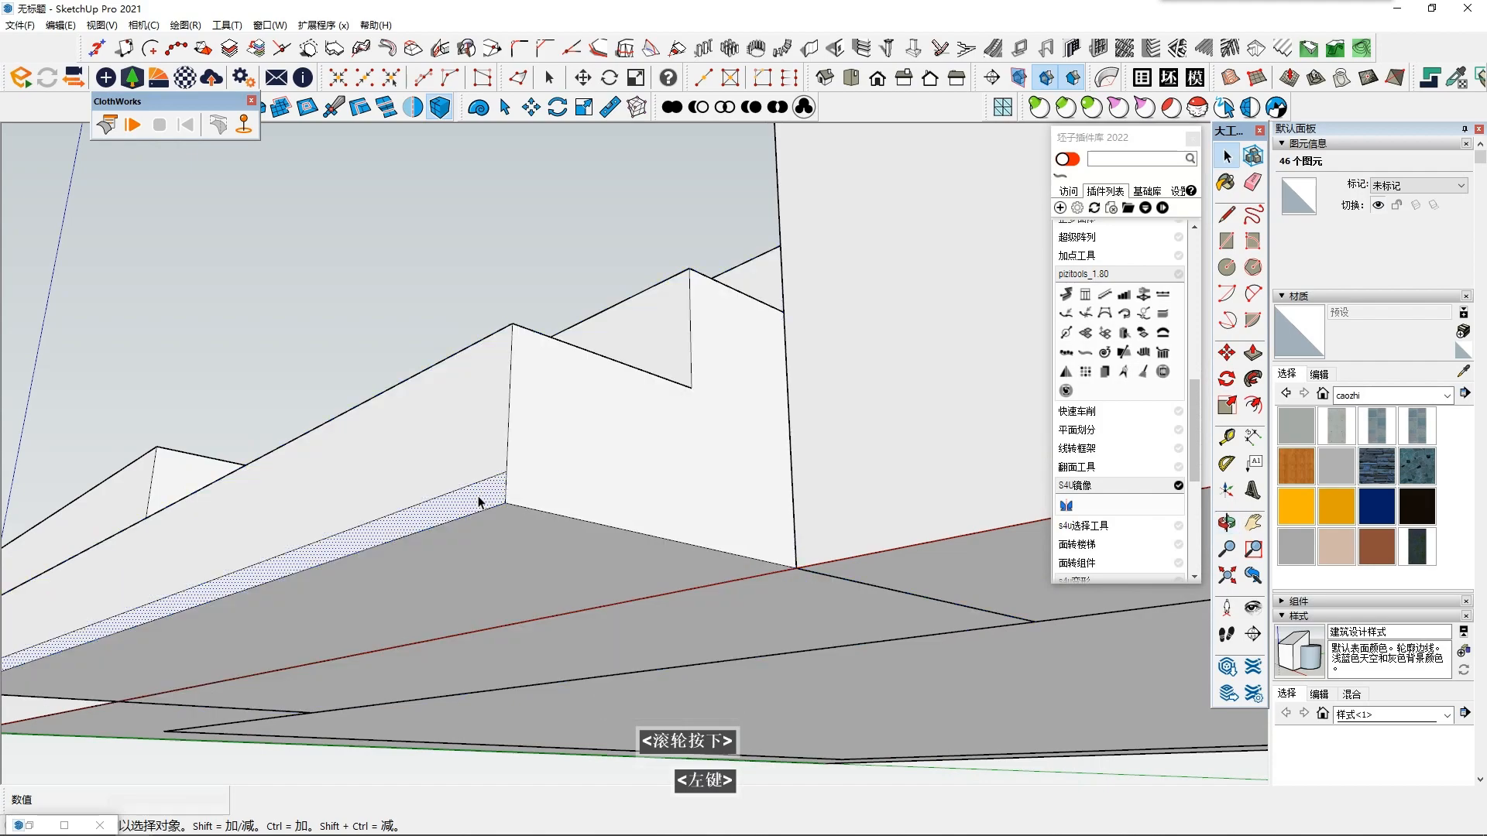
left_click(469, 519)
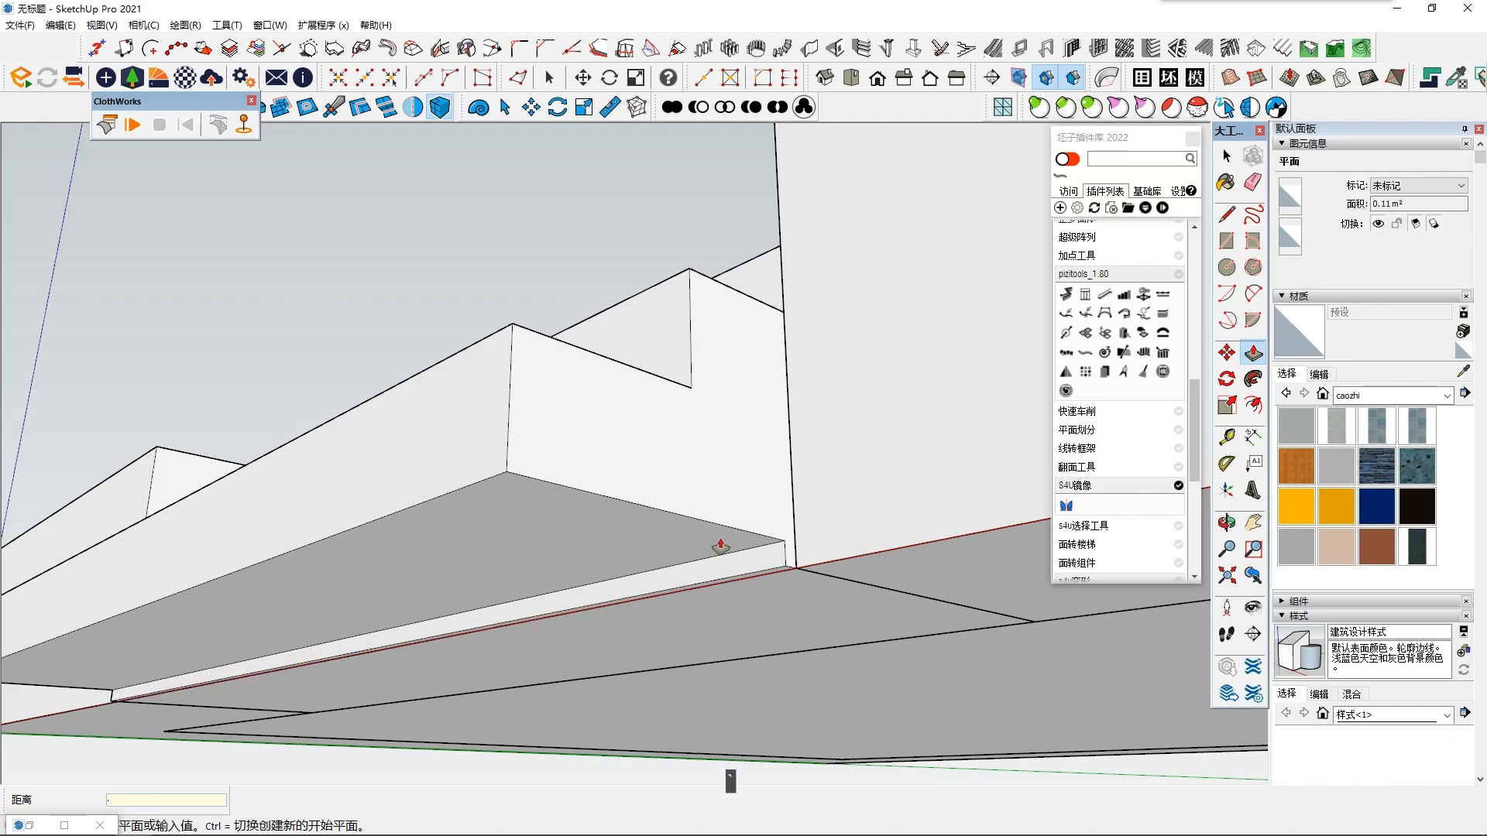
scroll(725, 541, "down", 2)
key("Escape")
key("space")
- Delete the leftover strip geometry beneath the stairs
middle_click_drag(477, 480, 548, 678)
key("Delete")
scroll(531, 657, "down", 3)
middle_click_drag(557, 565, 649, 407)
scroll(531, 628, "down", 3)
scroll(501, 503, "up", 2)
- Push/Pull the lowest tread down by about 28 mm
left_click(553, 409)
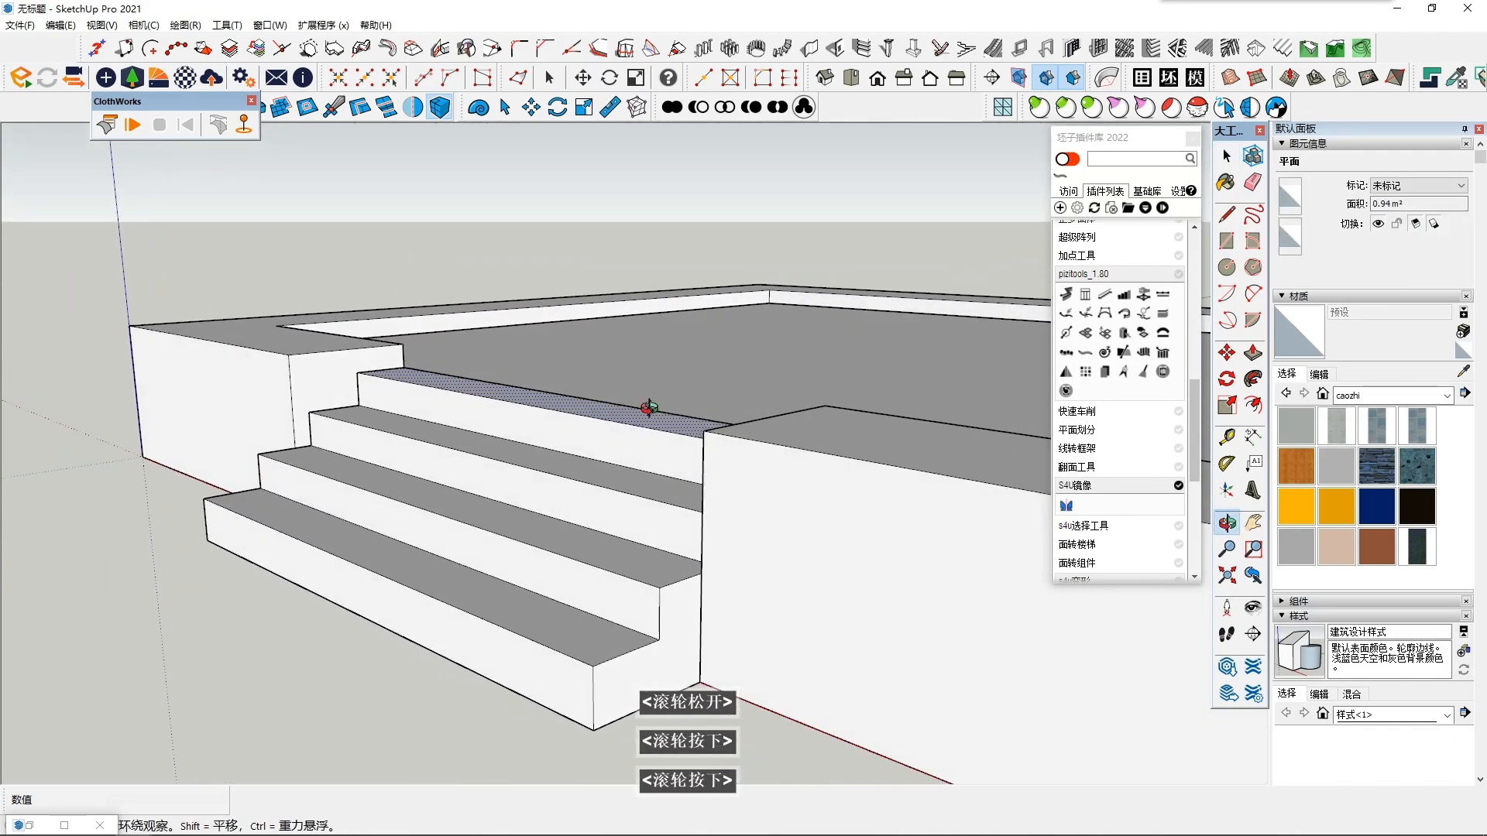
left_click(495, 611)
middle_click_drag(496, 610, 462, 571)
left_click(1253, 353)
scroll(479, 582, "up", 1)
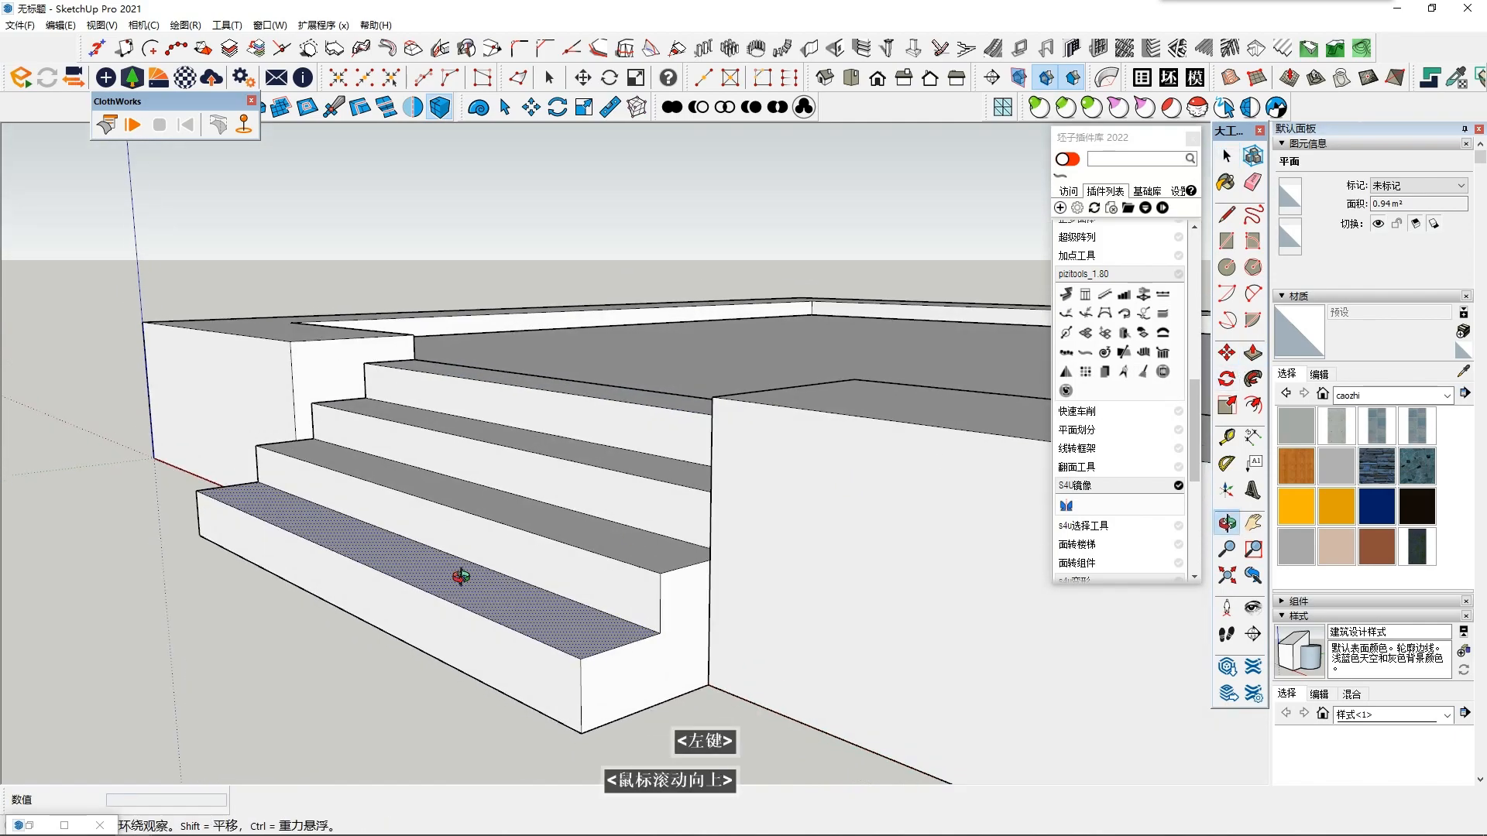
left_click(562, 640)
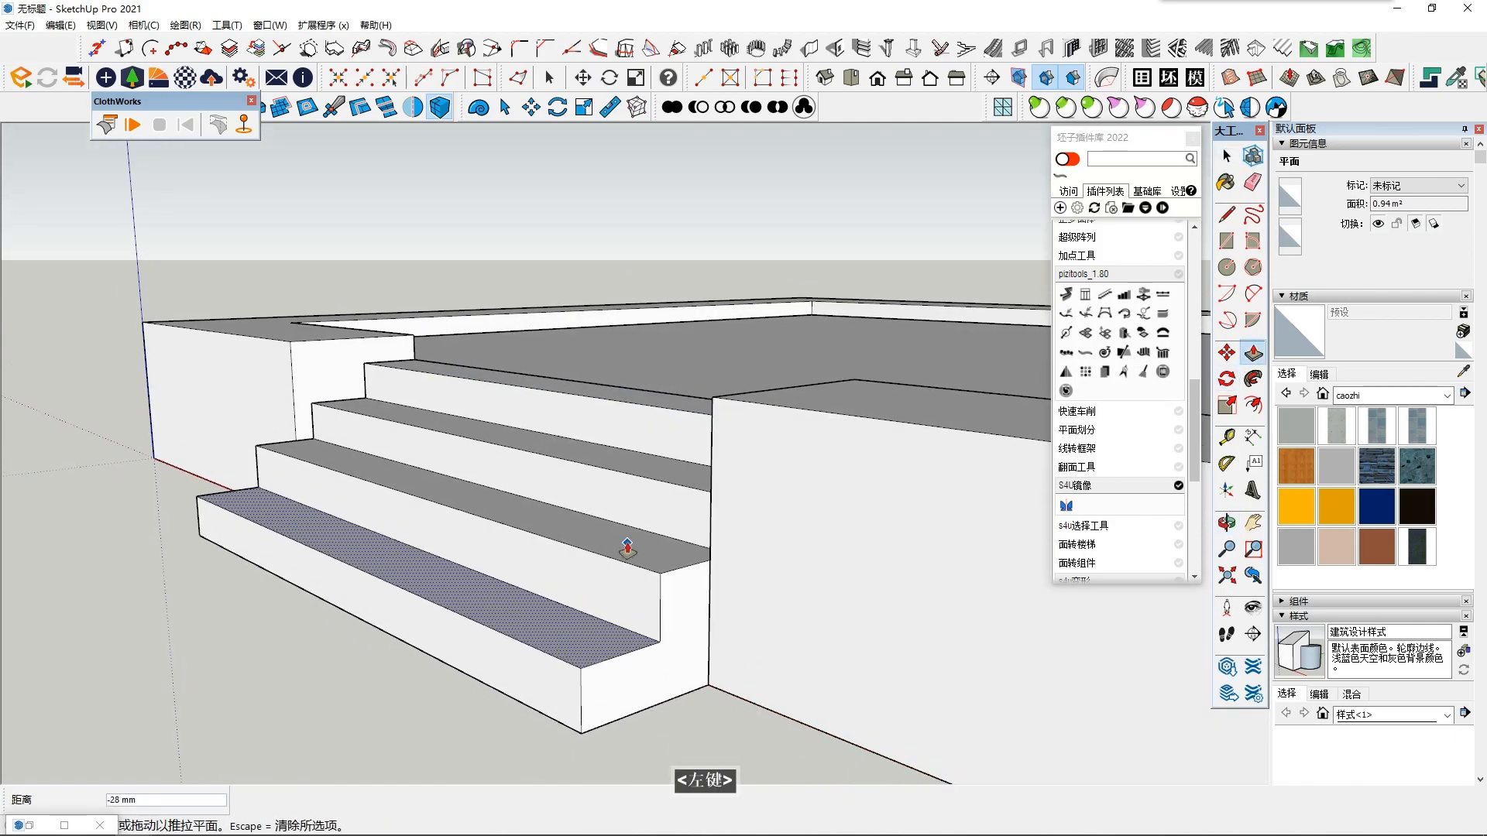
key("space")
- Push/Pull the second-lowest tread down to even out the riser heights, undoing the extra pull
left_click(668, 547)
middle_click_drag(683, 532, 681, 548)
left_click(1253, 353)
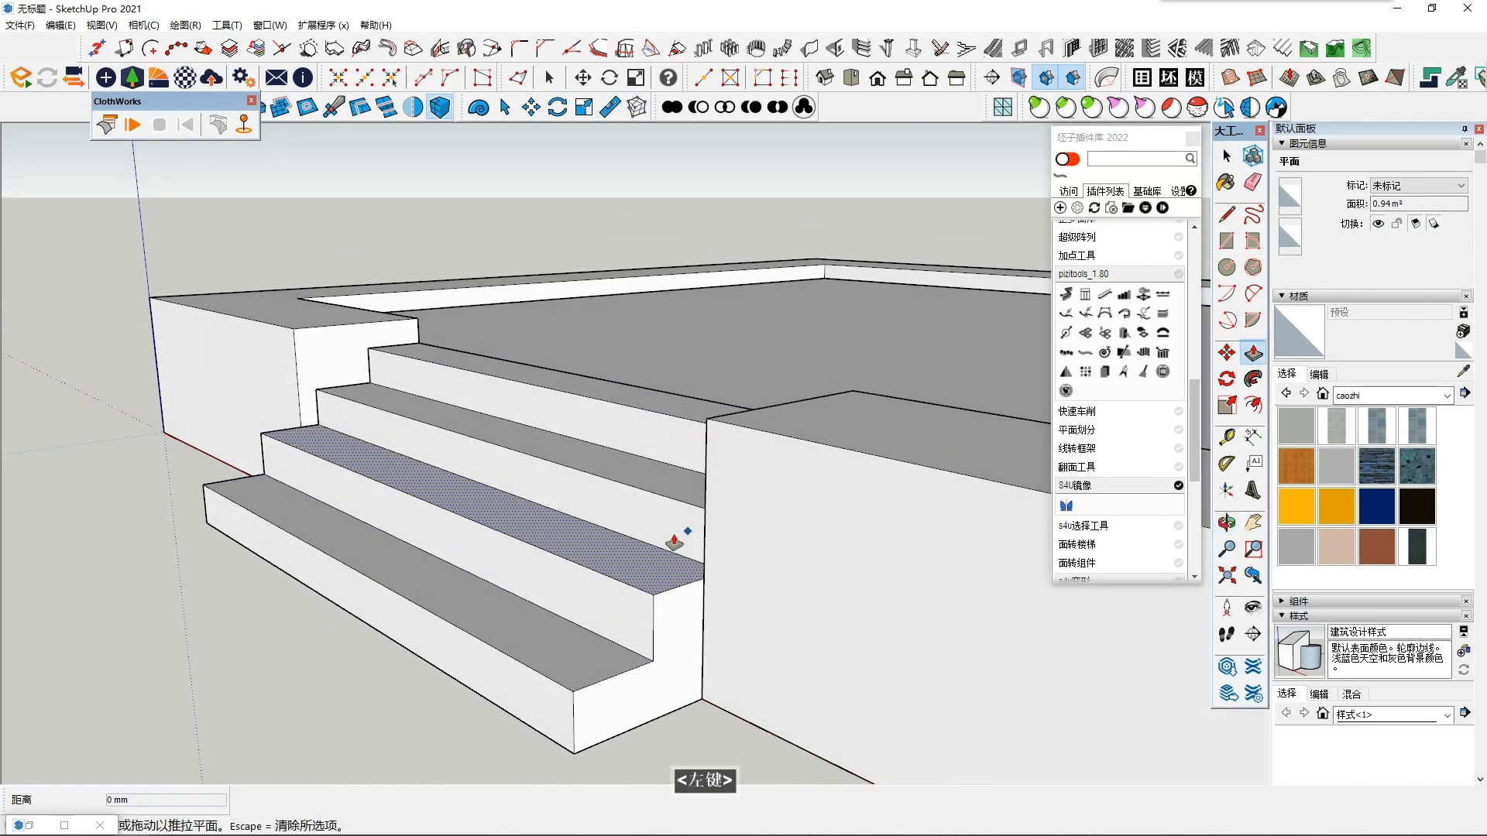
middle_click(623, 558)
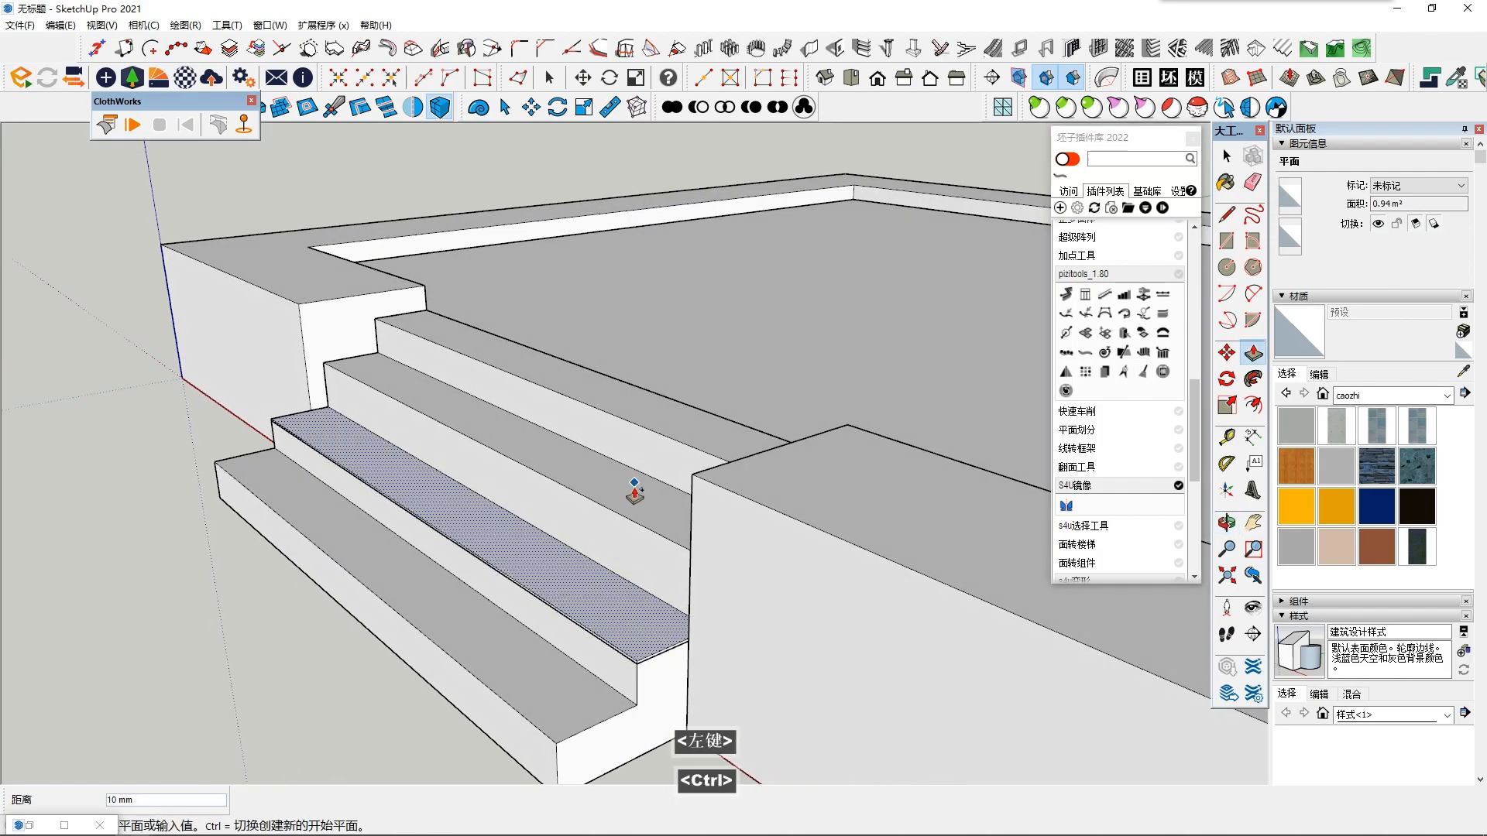
key("ctrl+z")
middle_click_drag(638, 517, 651, 494)
key("space")
- Adjust the height of the third tread from the bottom with Push/Pull
left_click(651, 494)
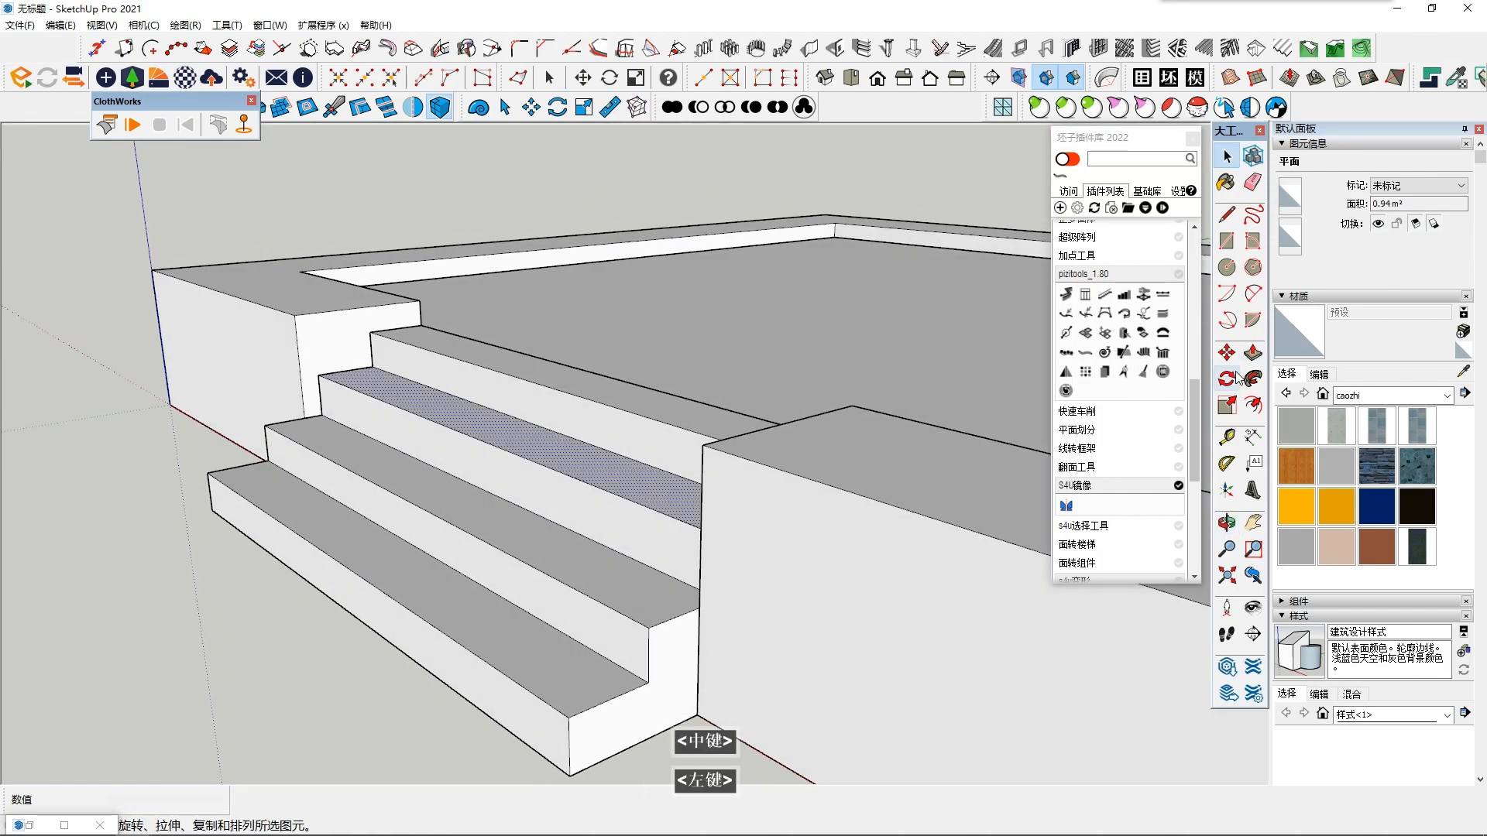
left_click(612, 481)
left_click(613, 476)
left_click(614, 491)
middle_click_drag(583, 560, 614, 515, "shift")
- Adjust the height of the top tread with Push/Pull and clear the selection
key("space")
double_click(621, 479)
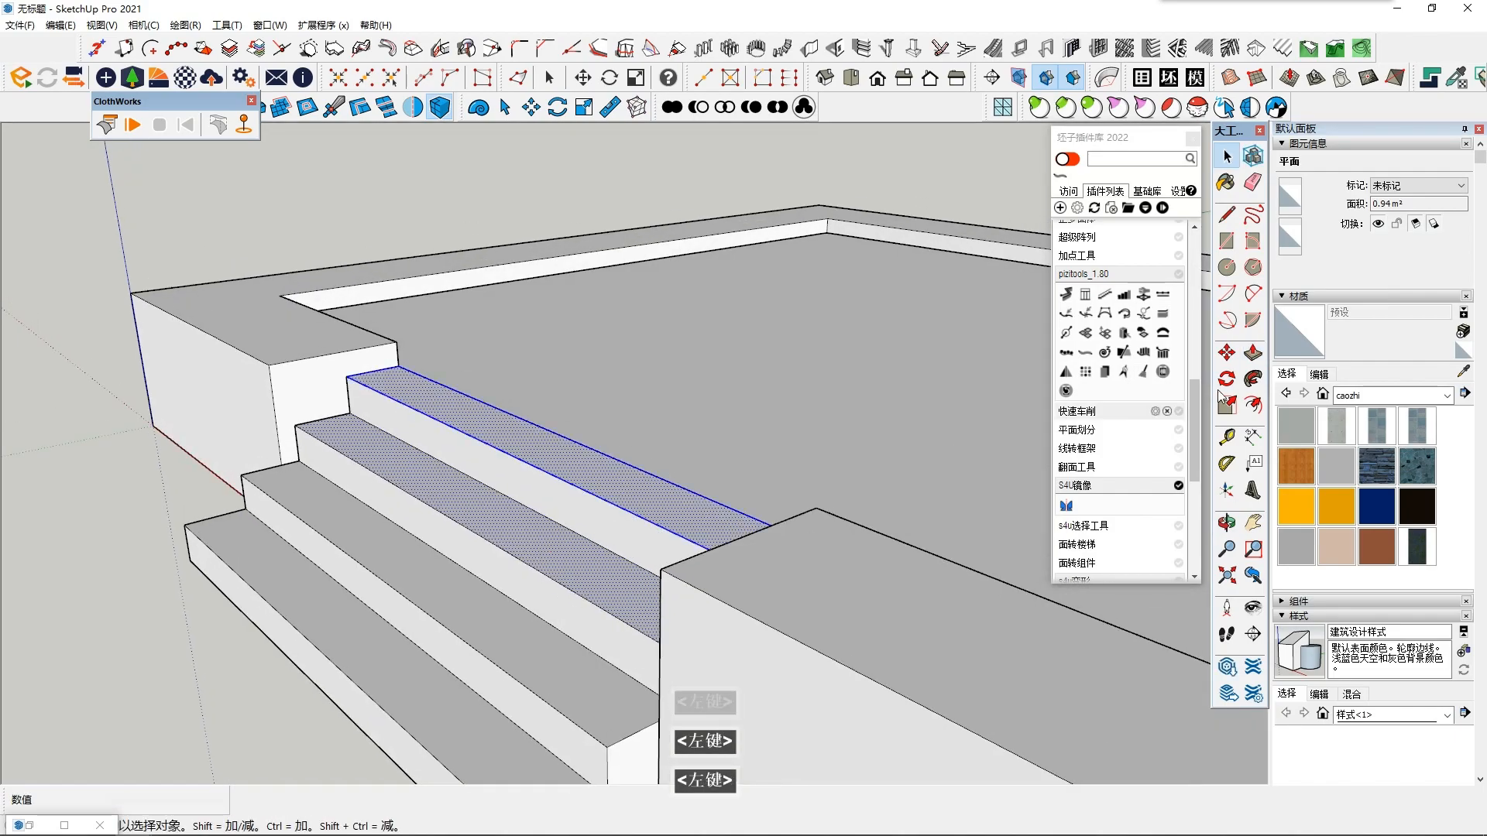
left_click(1253, 353)
left_click(578, 465)
left_click(572, 474)
middle_click_drag(571, 475, 457, 426)
key("space")
left_click(158, 634)
middle_click_drag(442, 534, 466, 579)
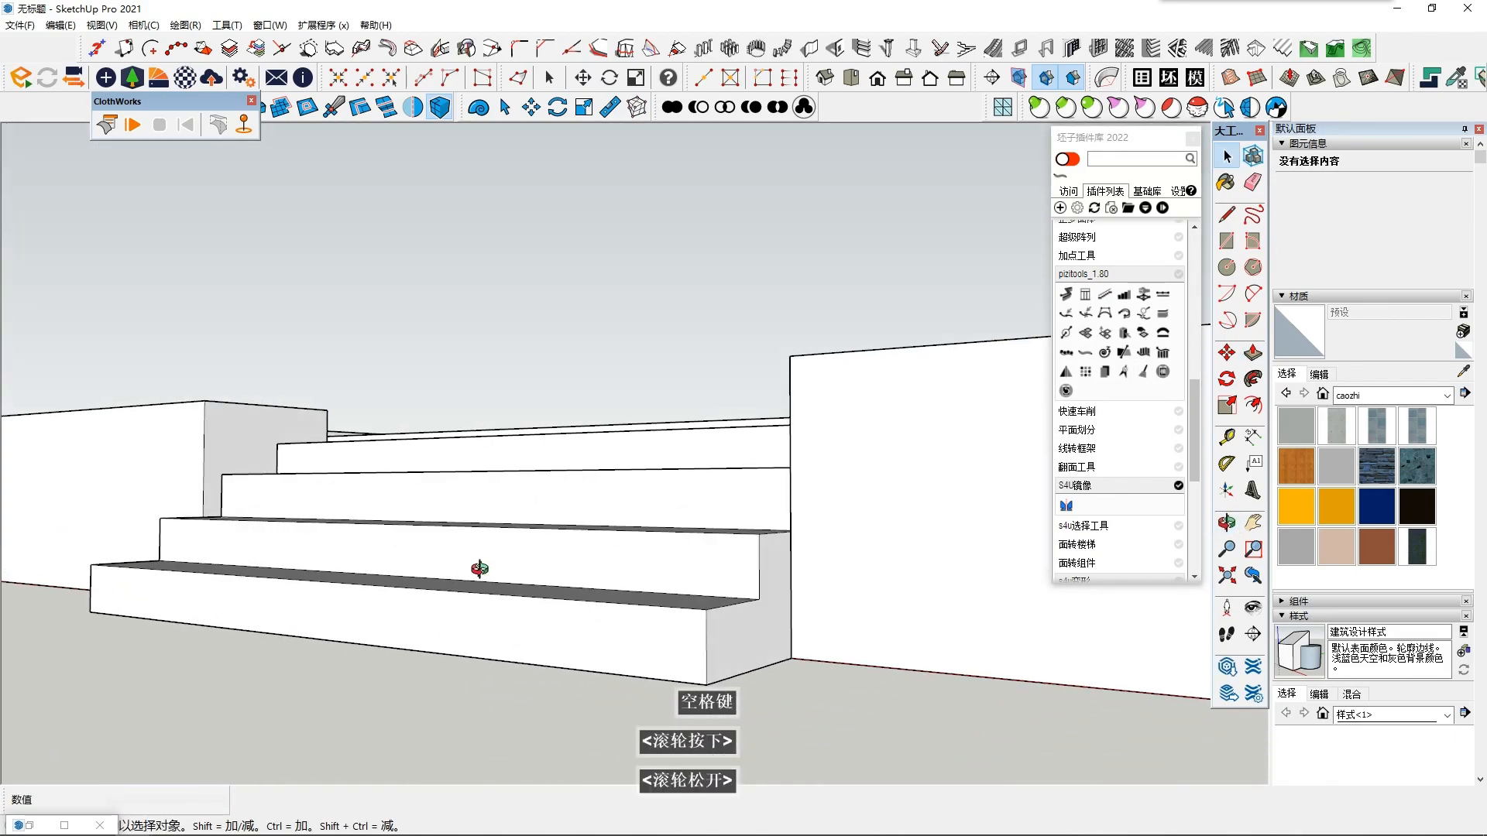
- Select the whole connected staircase and make it a group
scroll(682, 664, "down", 6)
left_click(586, 620)
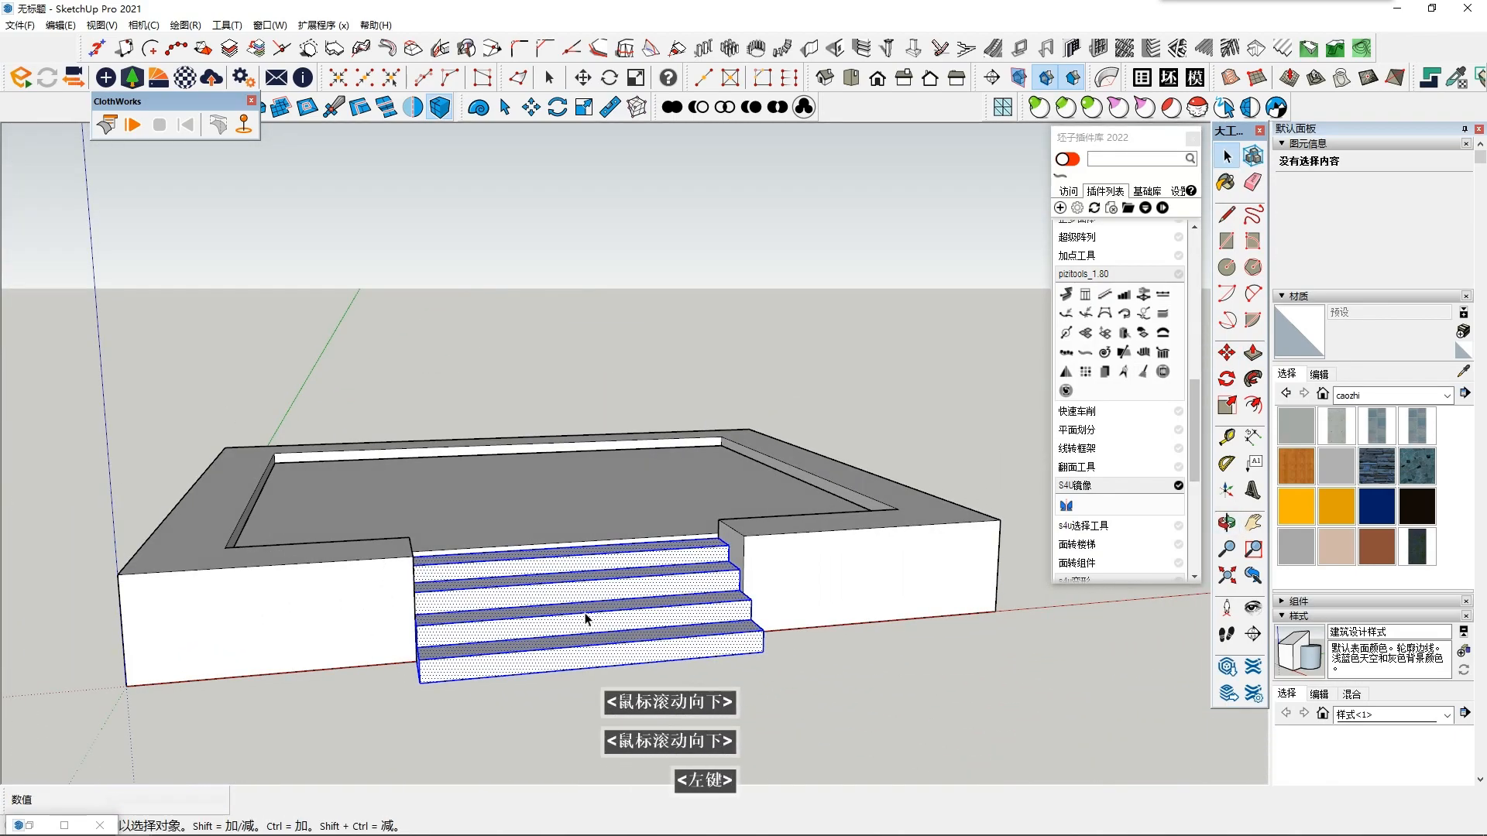
right_click(586, 620)
left_click(652, 229)
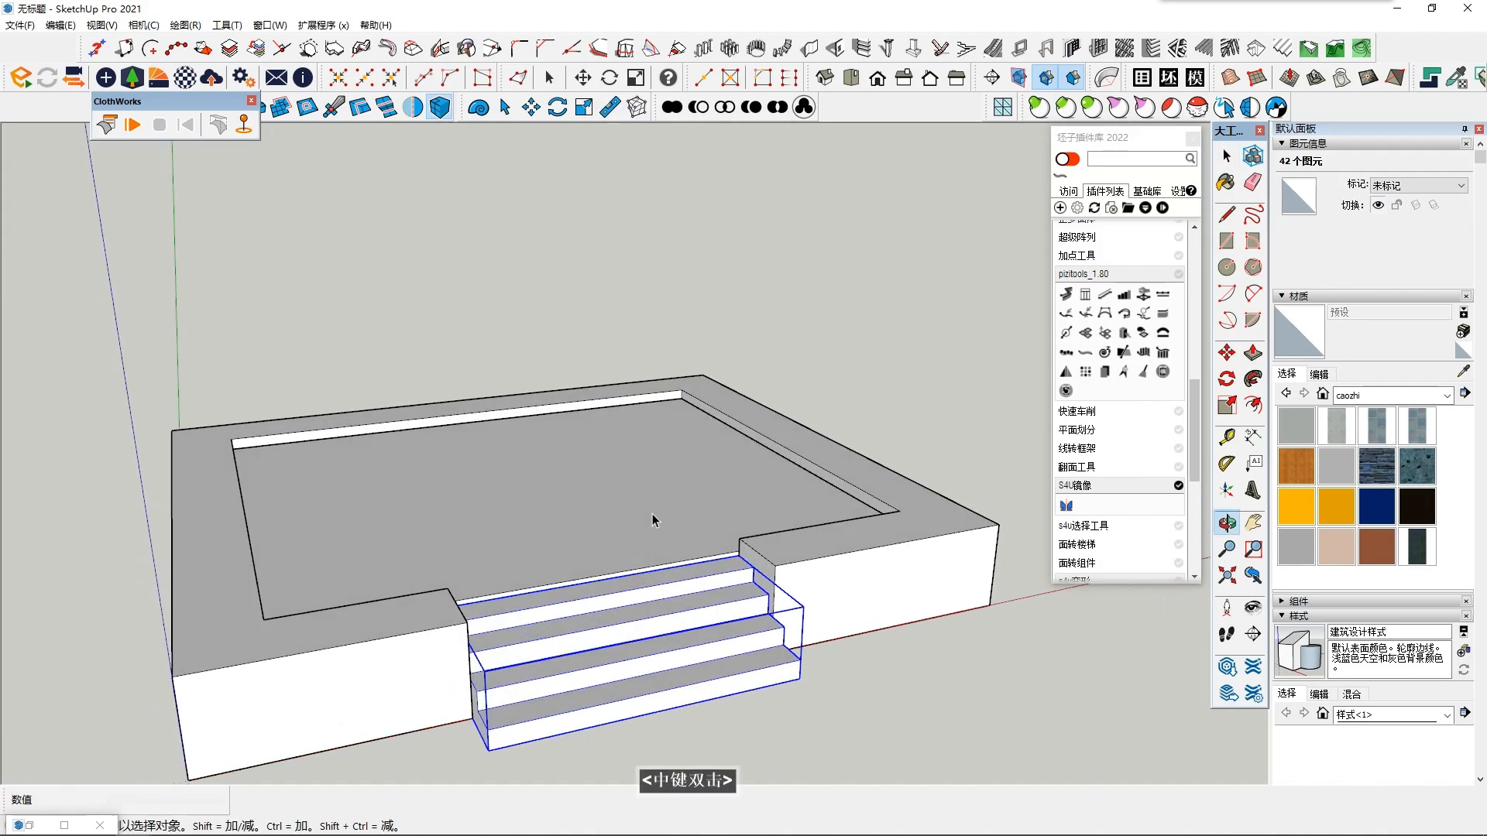
scroll(652, 499, "down", 2, "shift")
scroll(652, 499, "down", 1)
- Paint the staircase, platform floor and border wall with the Stone_Pavers_Walk material
left_click(1413, 478)
left_click(627, 572)
left_click(583, 535)
left_click(523, 575)
mouse_move(513, 529)
middle_mouse_down()
mouse_move(519, 313)
mouse_move(395, 598)
middle_mouse_up()
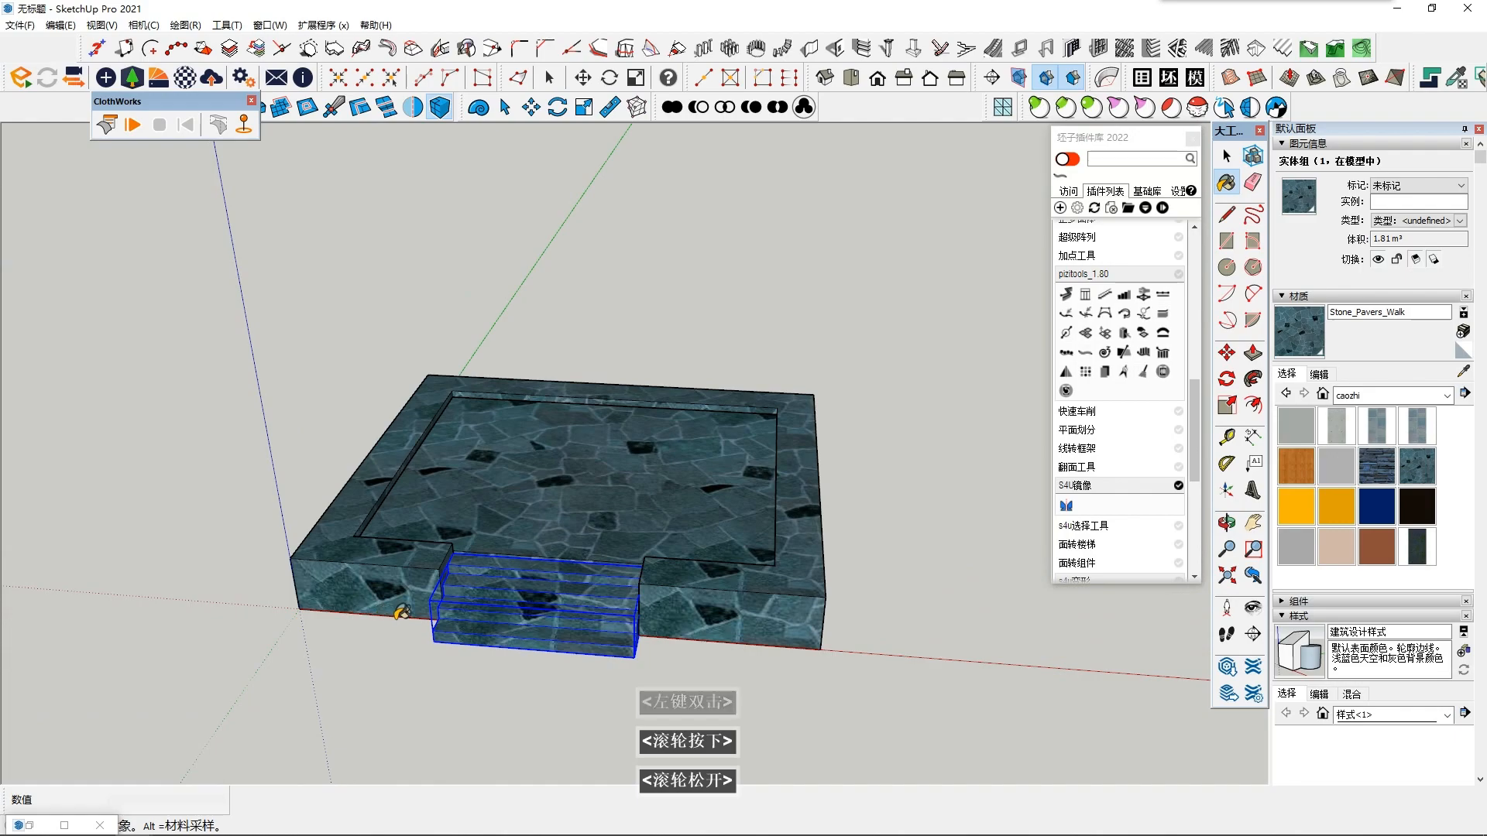
key("ctrl+z")
- Undo the platform floor's stone paint and keep Stone_Pavers_Walk on only the border wall and staircase
key("space")
key("b")
double_click(803, 595)
key("ctrl+z")
key("ctrl+z")
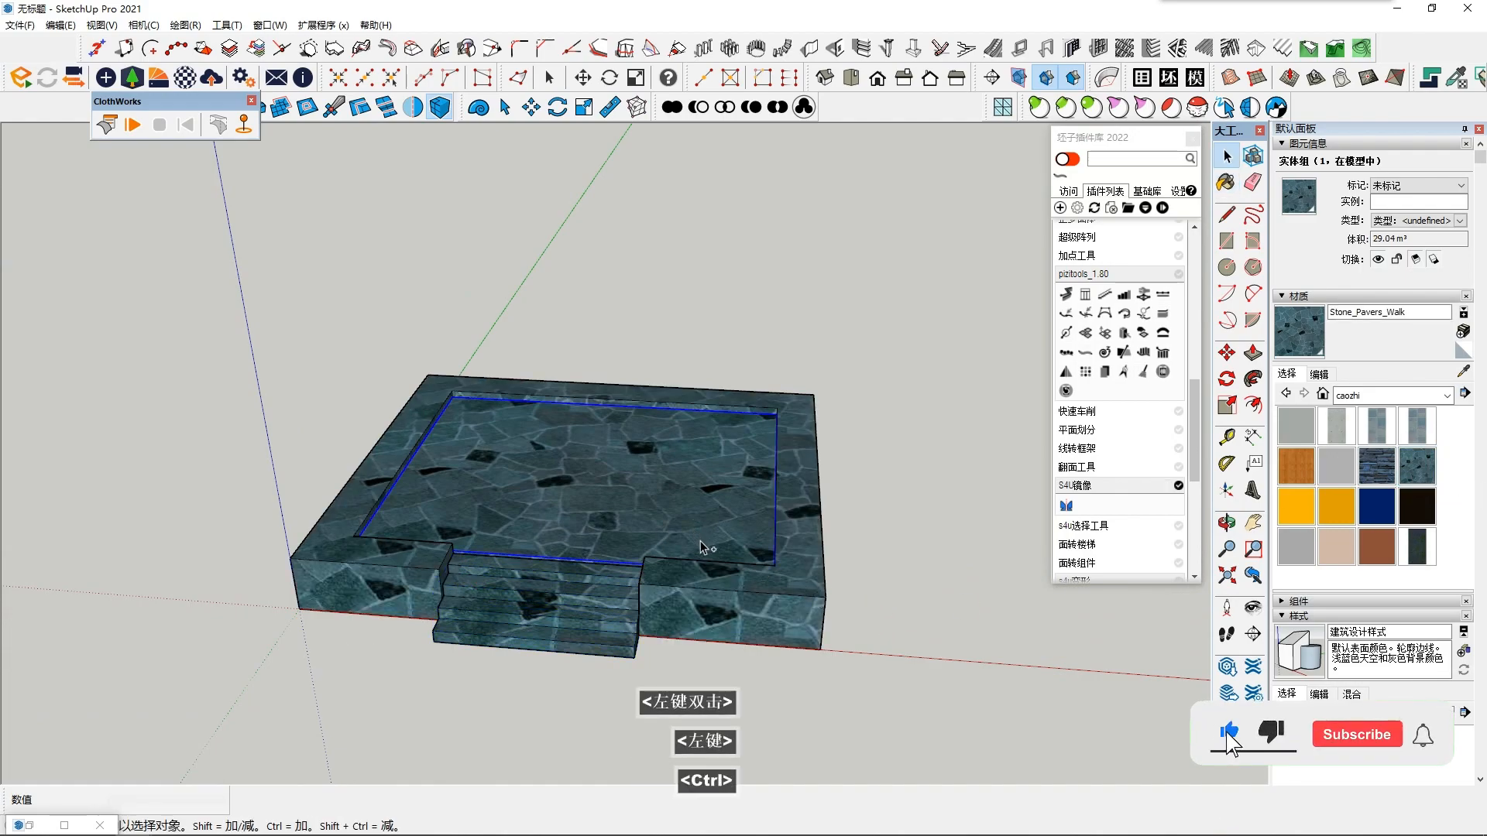
left_click(1417, 466)
left_click(794, 608)
key("space")
left_click(490, 618)
mouse_move(710, 639)
middle_mouse_down()
mouse_move(490, 618)
mouse_move(525, 620)
mouse_move(503, 635)
middle_mouse_up()
scroll(490, 618, "down", 2)
key("shift+F6")
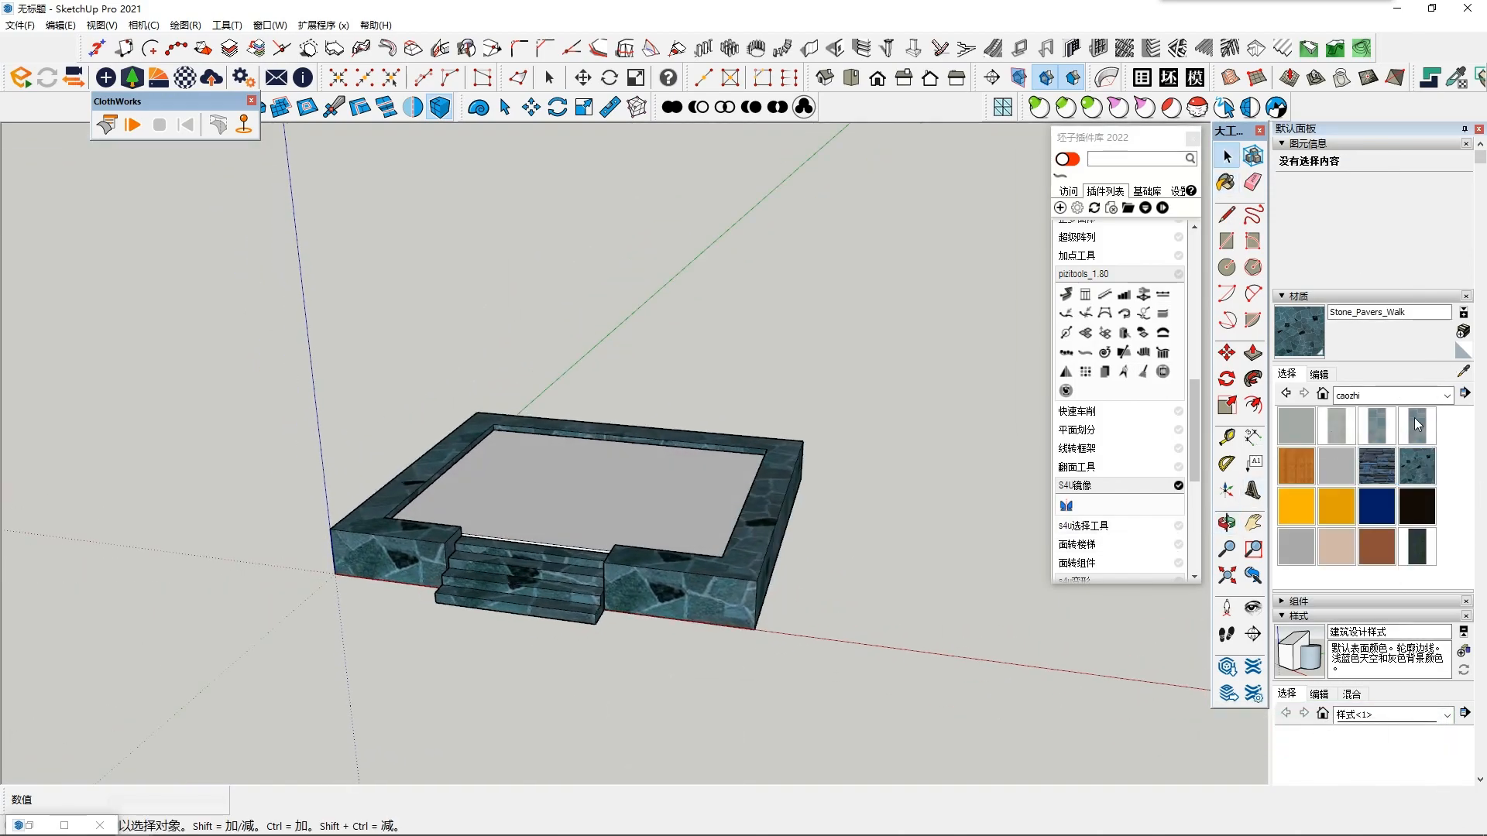
- Repaint the border wall and the staircase with the Concrete_Pavers_Block_Multi material
left_click(1418, 426)
left_click(649, 591)
left_click(574, 596)
key("space")
scroll(360, 609, "up", 3)
scroll(361, 609, "up", 2)
middle_click_drag(361, 609, 364, 504)
scroll(458, 481, "up", 2)
middle_click_drag(458, 481, 512, 643, "shift")
- Paint the platform floor with the Stone_Pavers_Walk material
left_click(488, 484)
scroll(511, 643, "down", 2)
left_click(1422, 478)
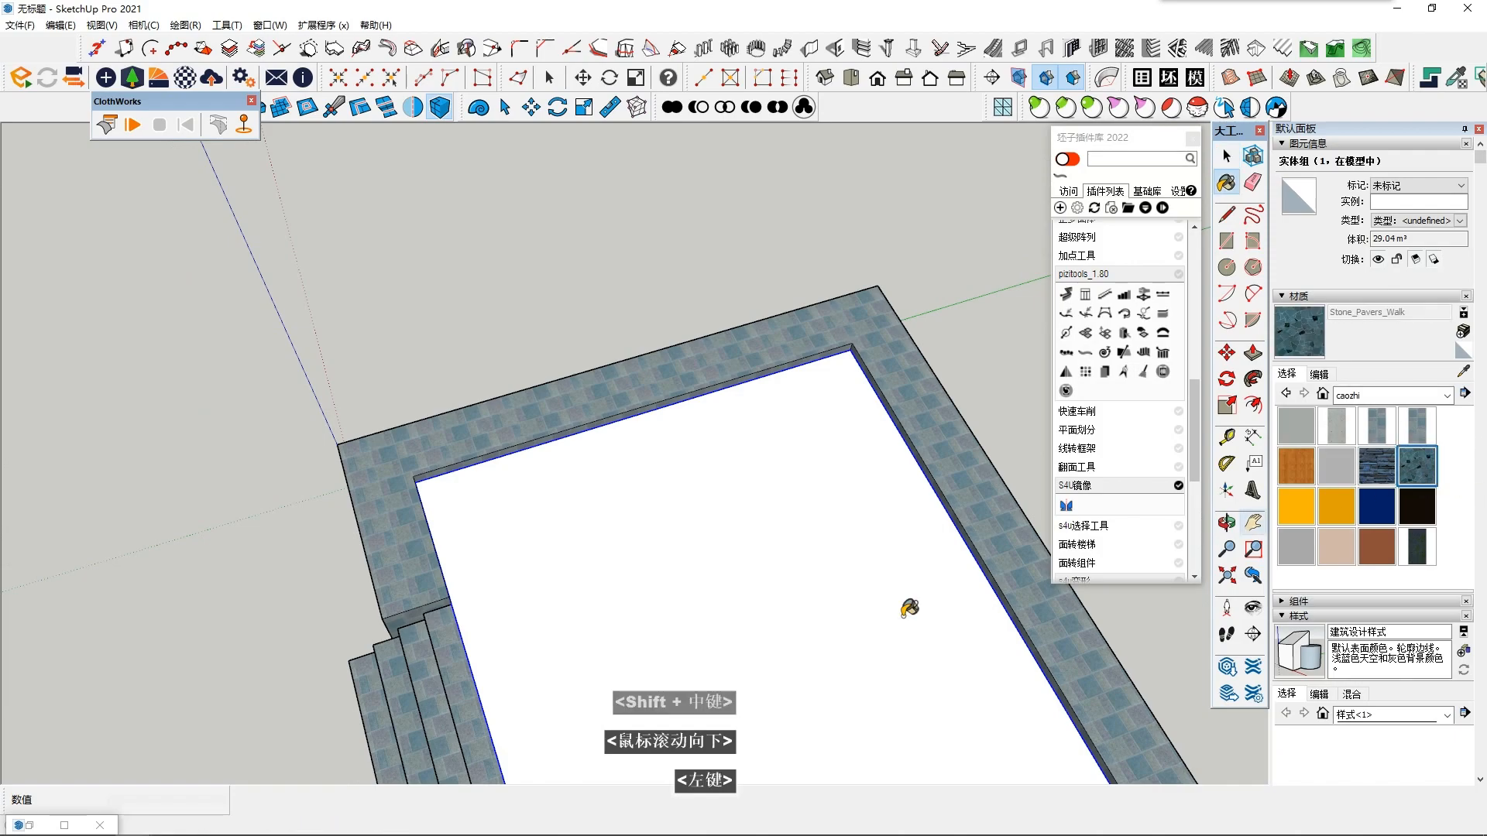
left_click(968, 581)
middle_click_drag(968, 581, 813, 524)
- Paint the platform floor with the Concrete_Pavers_Block_Multi material and clear the selection
left_click(1431, 426)
left_click(813, 461)
middle_click_drag(813, 461, 798, 496)
key("space")
scroll(594, 534, "up", 2)
middle_click_drag(594, 550, 588, 573, "shift")
left_click(576, 477)
middle_click_drag(576, 477, 520, 443)
left_click(588, 256)
- Draw a 300 x 300 mm square on the platform floor in the front-left inner corner of the border wall
left_click(1227, 241)
middle_click_drag(413, 525, 384, 455, "shift")
scroll(415, 520, "up", 3)
left_click(370, 439)
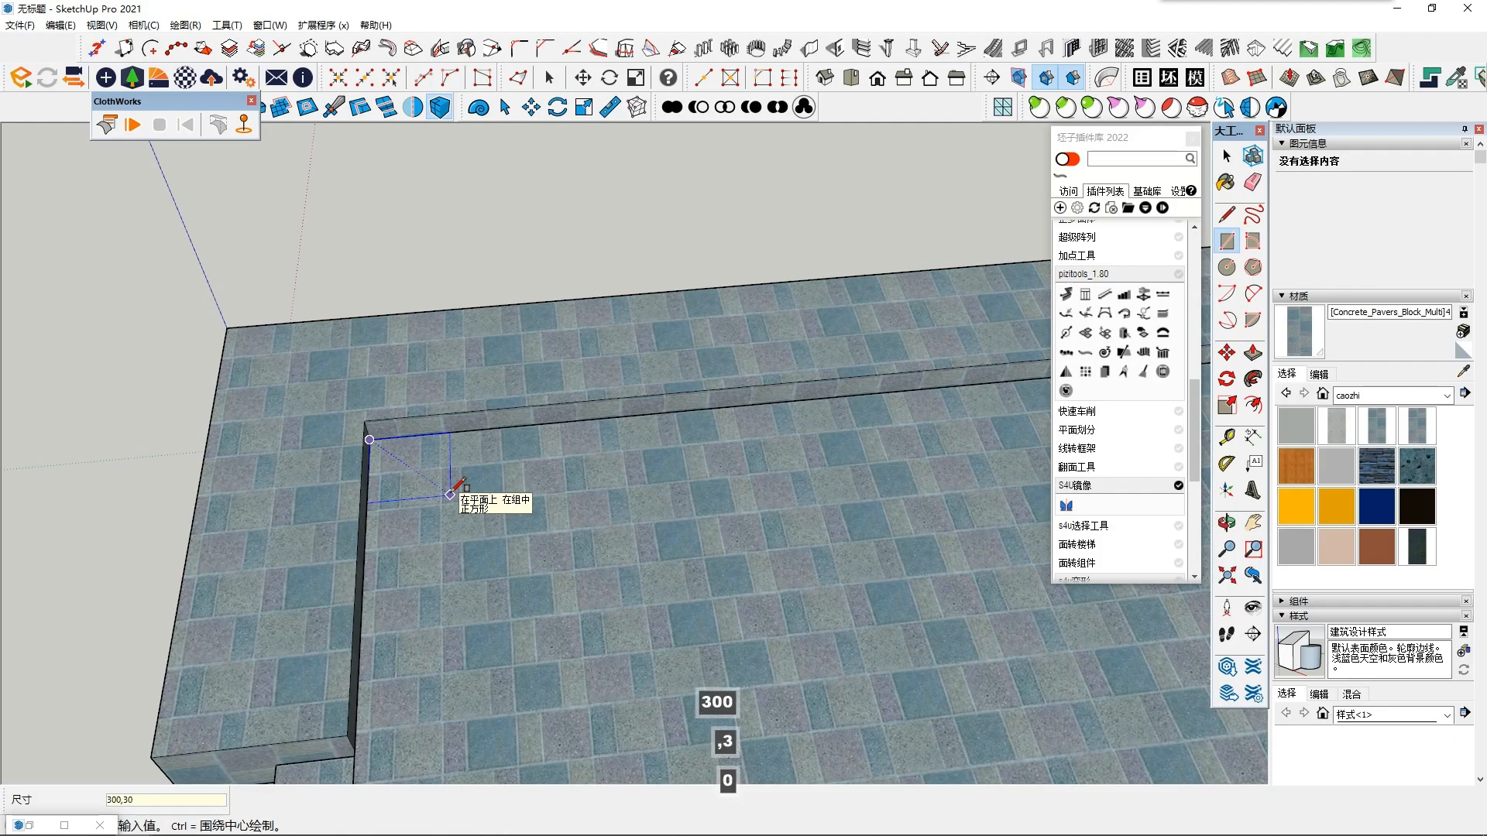
key("Return")
key("space")
left_click(378, 467)
- Turn the corner square and its edges into a component with the default settings
middle_click_drag(550, 418, 717, 434)
scroll(423, 585, "up", 3)
middle_click_drag(425, 591, 392, 523)
double_click(391, 522)
right_click(393, 522)
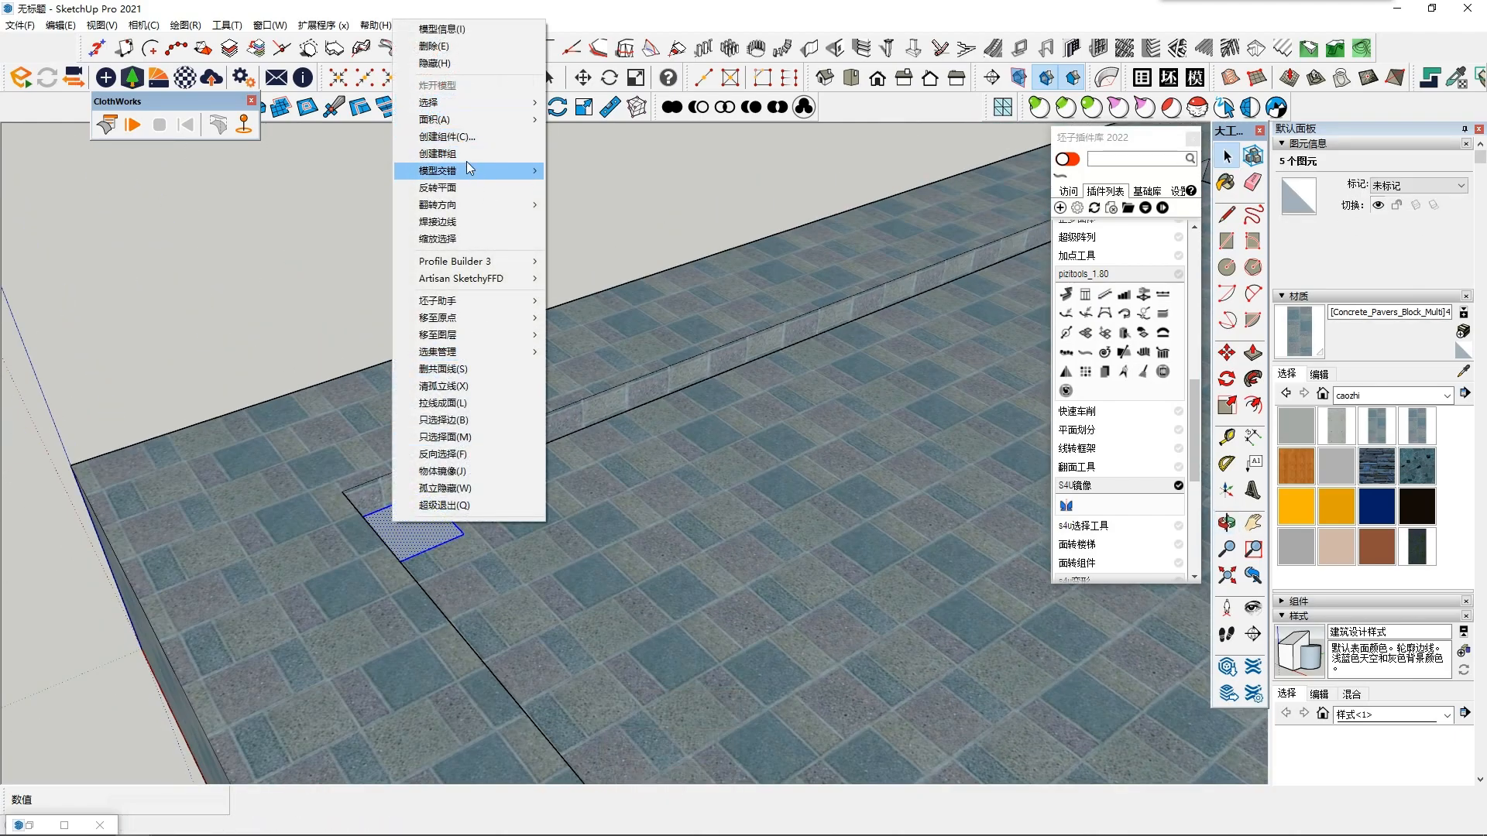
left_click(471, 140)
left_click(756, 585)
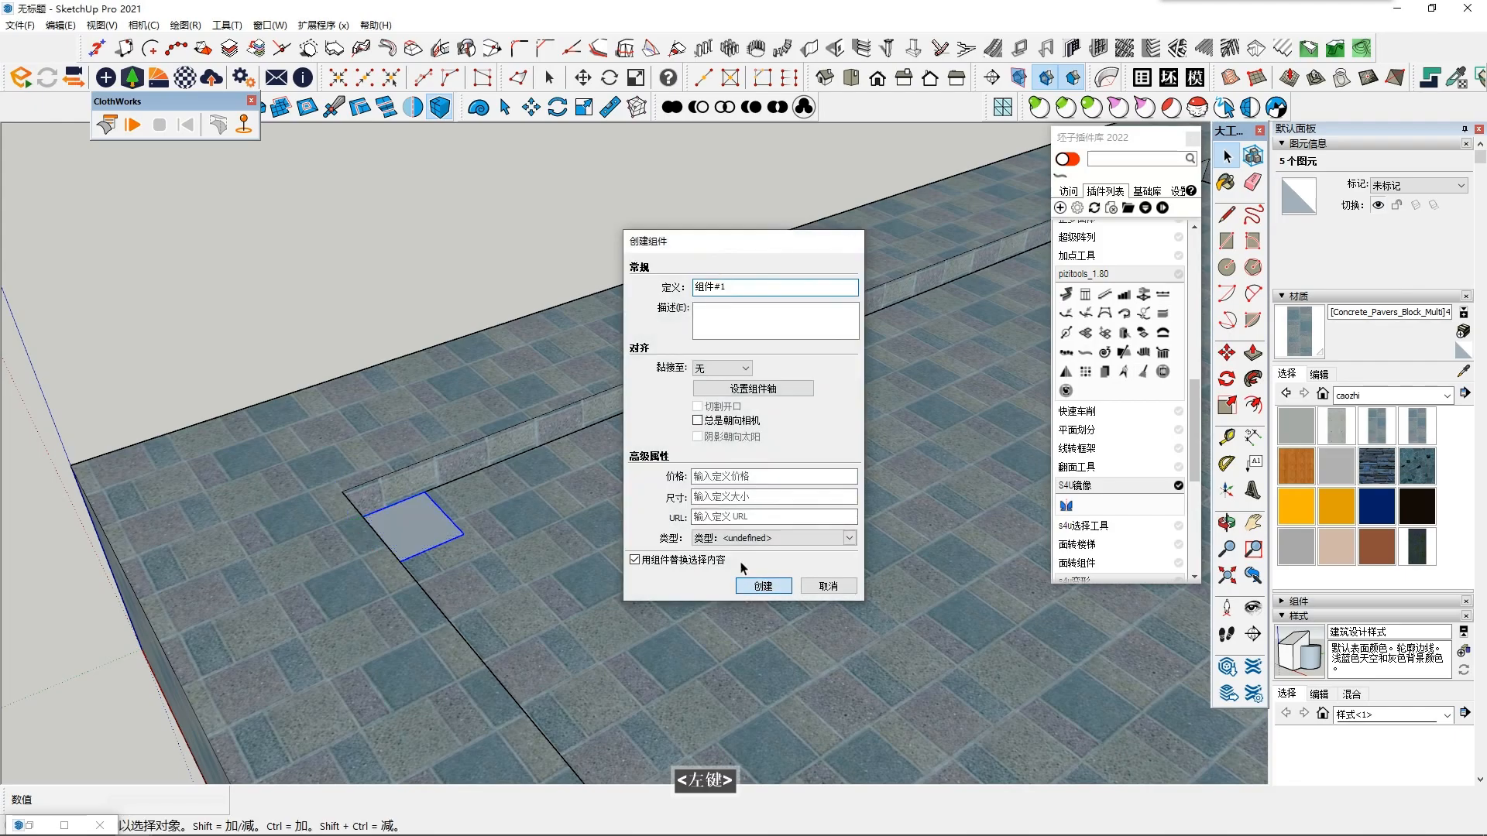
- Copy the square component into the back-left inner corner of the border wall
scroll(837, 387, "down", 2)
middle_click_drag(867, 326, 954, 379)
left_click(1231, 356)
left_click(527, 560, "ctrl")
middle_click_drag(1041, 314, 766, 505, "shift")
left_click(824, 351)
- Copy the square component into the back-right inner corner of the border wall
left_click(855, 374, "ctrl")
scroll(977, 663, "down", 3, "shift")
middle_click_drag(984, 682, 778, 507, "shift")
middle_click_drag(778, 507, 880, 474)
left_click(946, 402)
- Copy the square component into the front-right inner corner beside the staircase
left_click(947, 422, "ctrl")
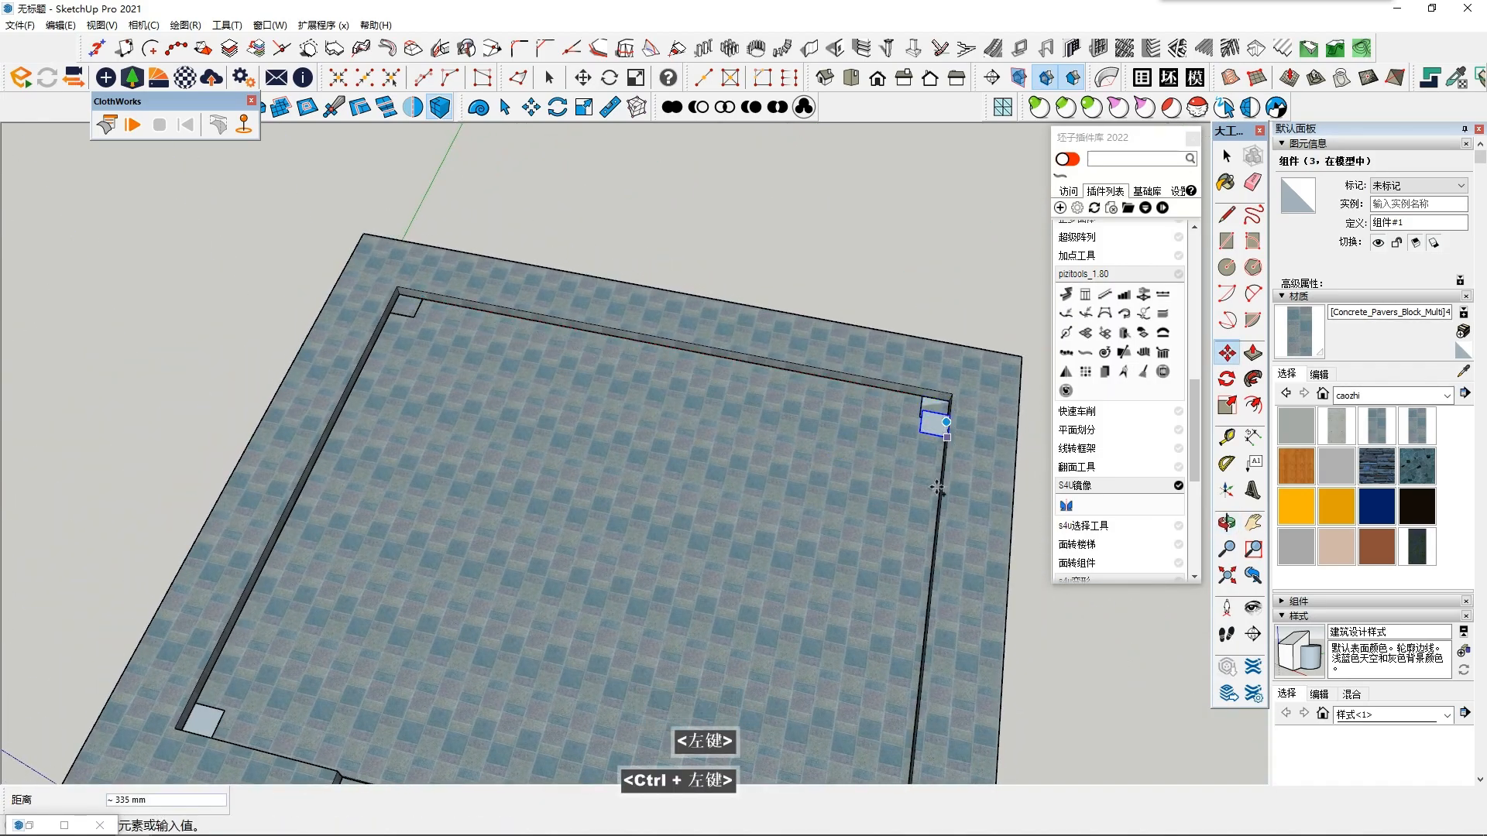
scroll(851, 612, "down", 2)
middle_click_drag(807, 660, 891, 484, "shift")
middle_click_drag(891, 484, 823, 504)
scroll(736, 438, "up", 4)
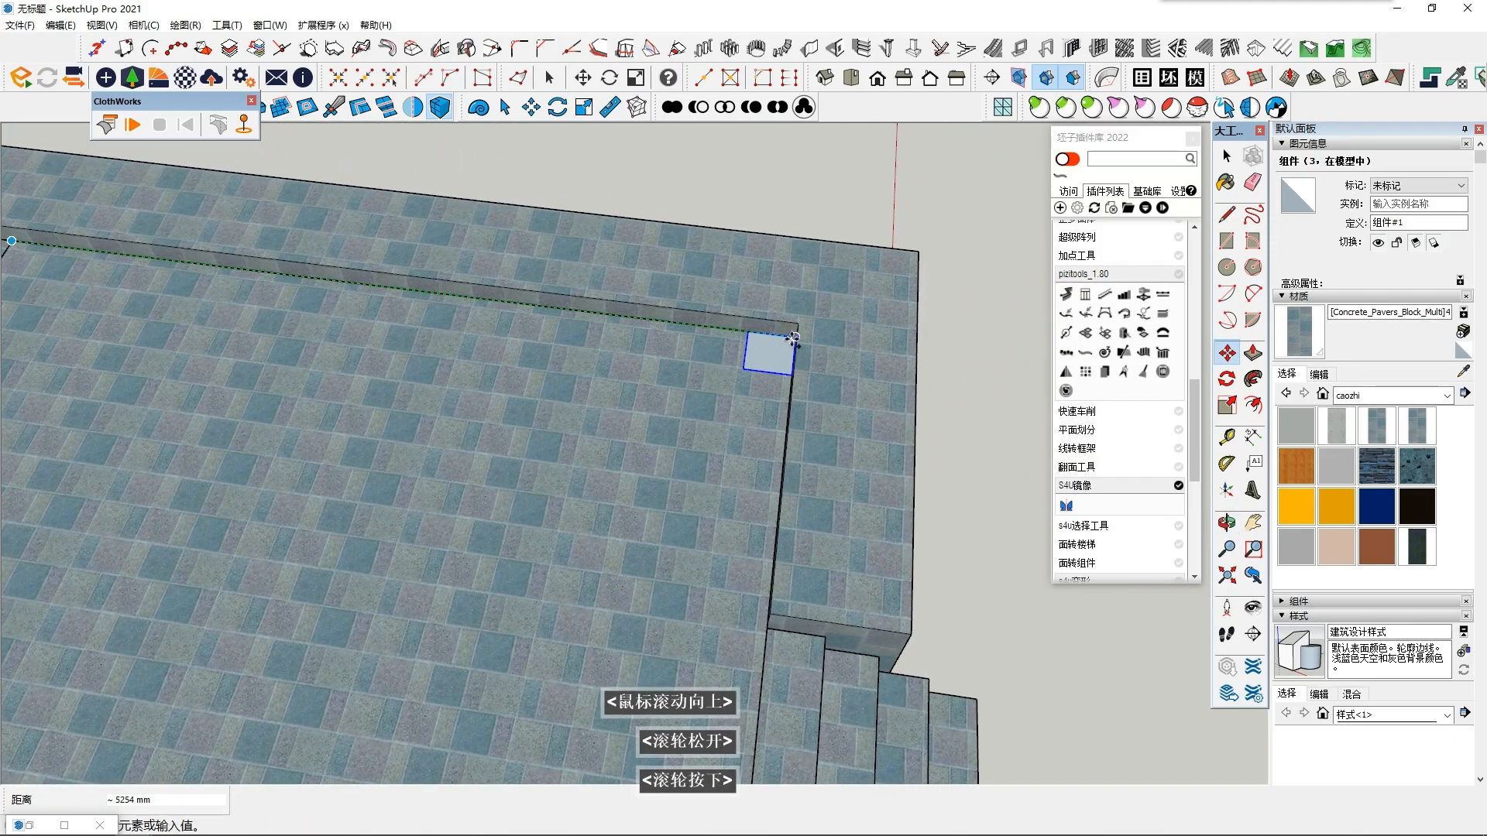
left_click(793, 339)
scroll(793, 341, "down", 2)
key("space")
- Open the front-right square component, scale its face by 2.00 and Push/Pull it upward into a slab
double_click(763, 379)
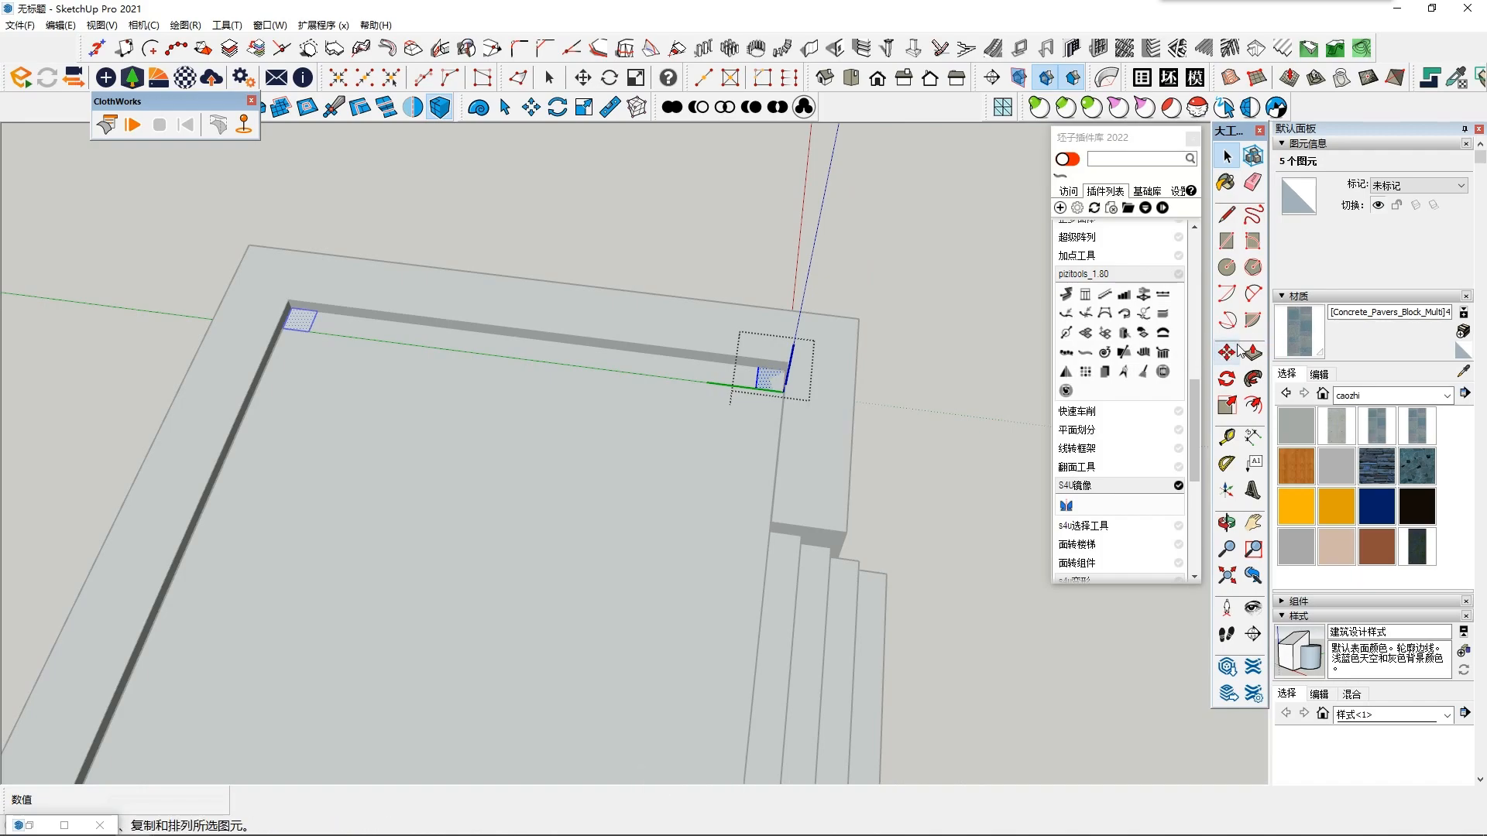
scroll(774, 398, "up", 3)
key("space")
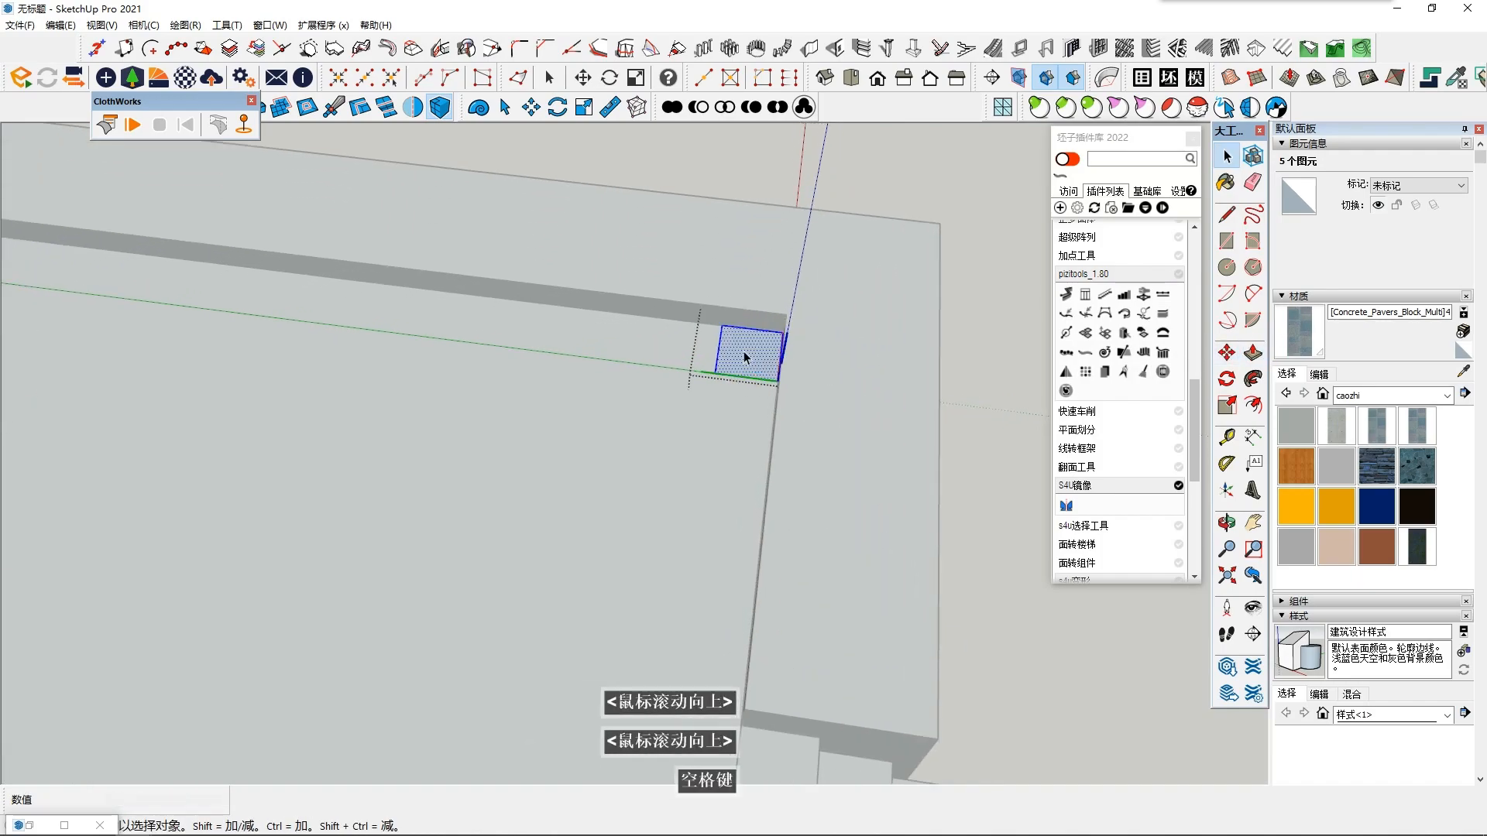
left_click(1227, 404)
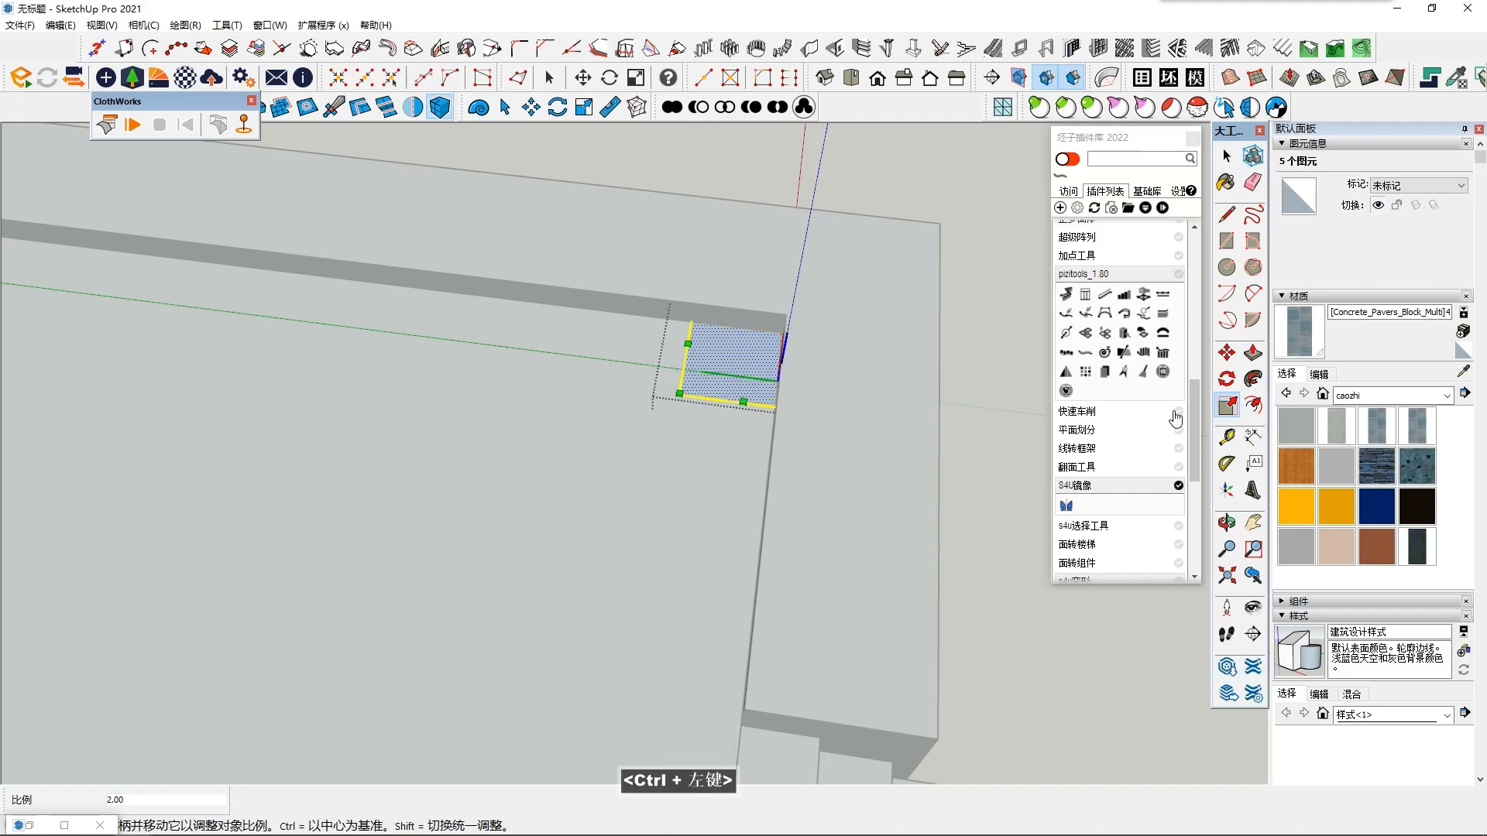
left_click(1252, 355)
left_click(707, 384)
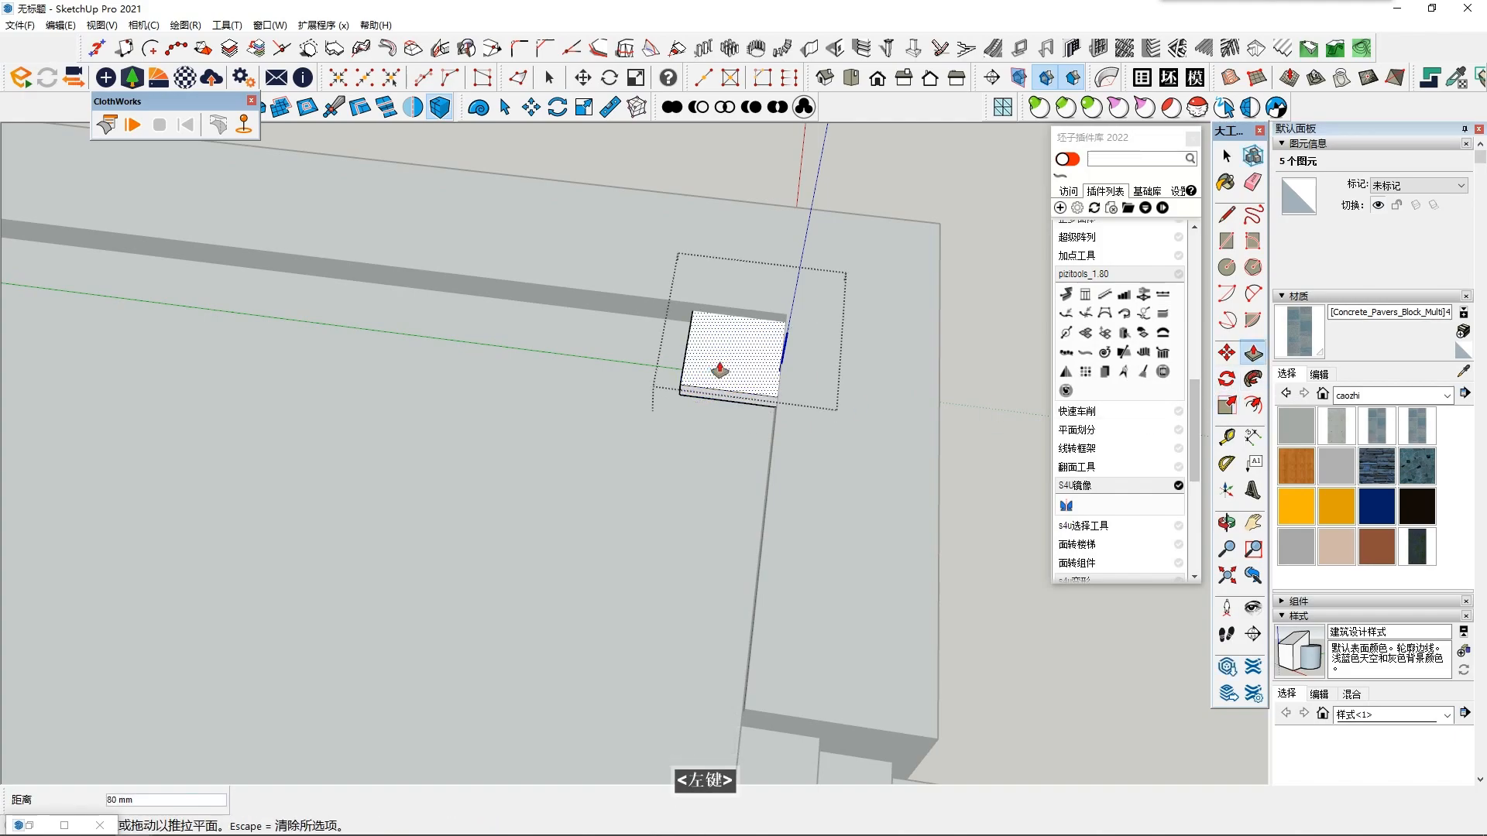
scroll(720, 373, "up", 2)
middle_click_drag(717, 377, 677, 417, "shift")
- Try to offset the slab's top face inward, undo its extrusion and scaling, and leave the component
left_click(1252, 405)
scroll(707, 408, "up", 1)
left_click(707, 408)
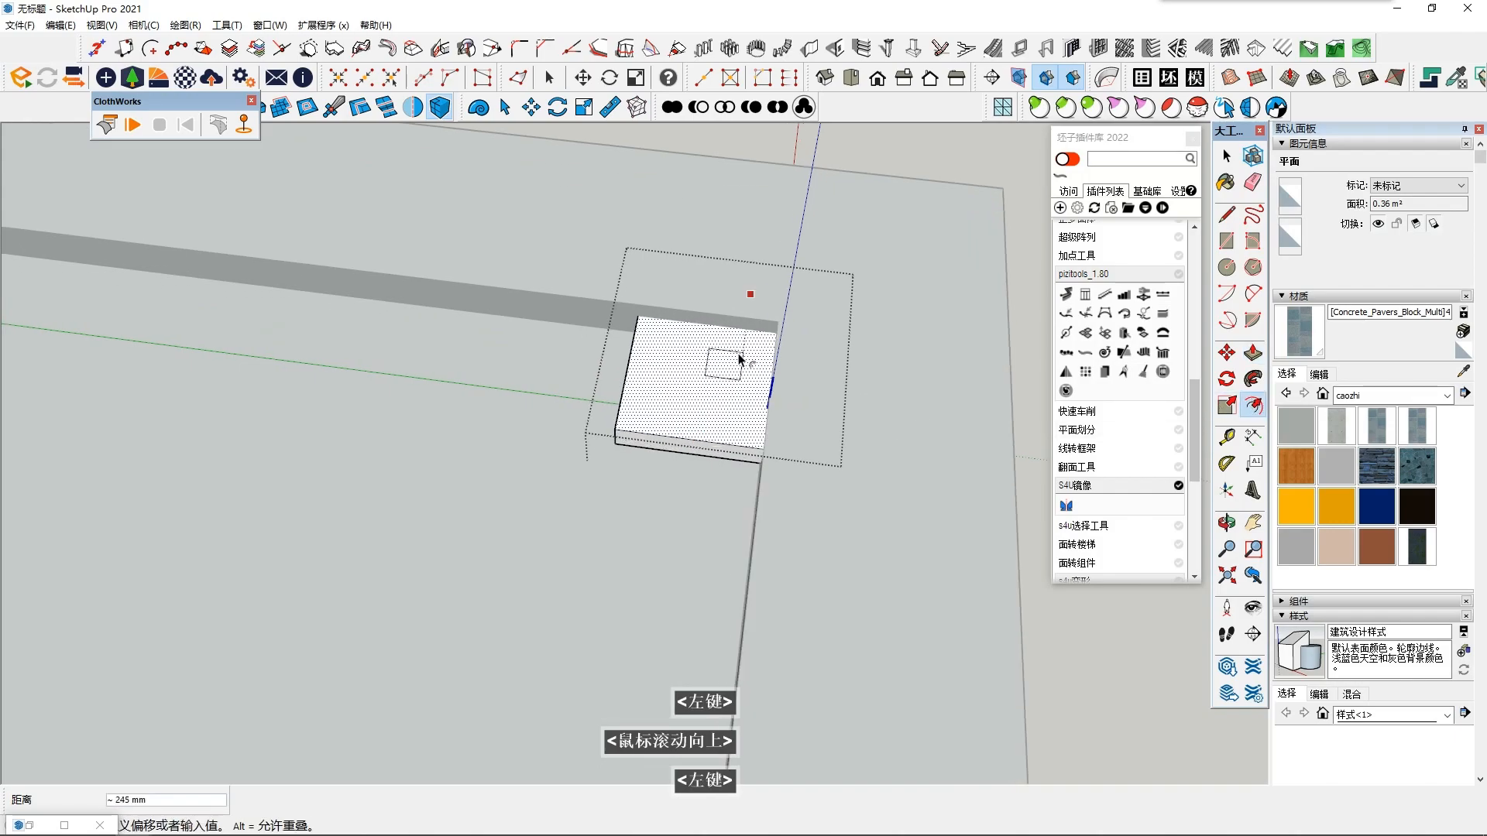
key("Escape")
left_click(666, 353)
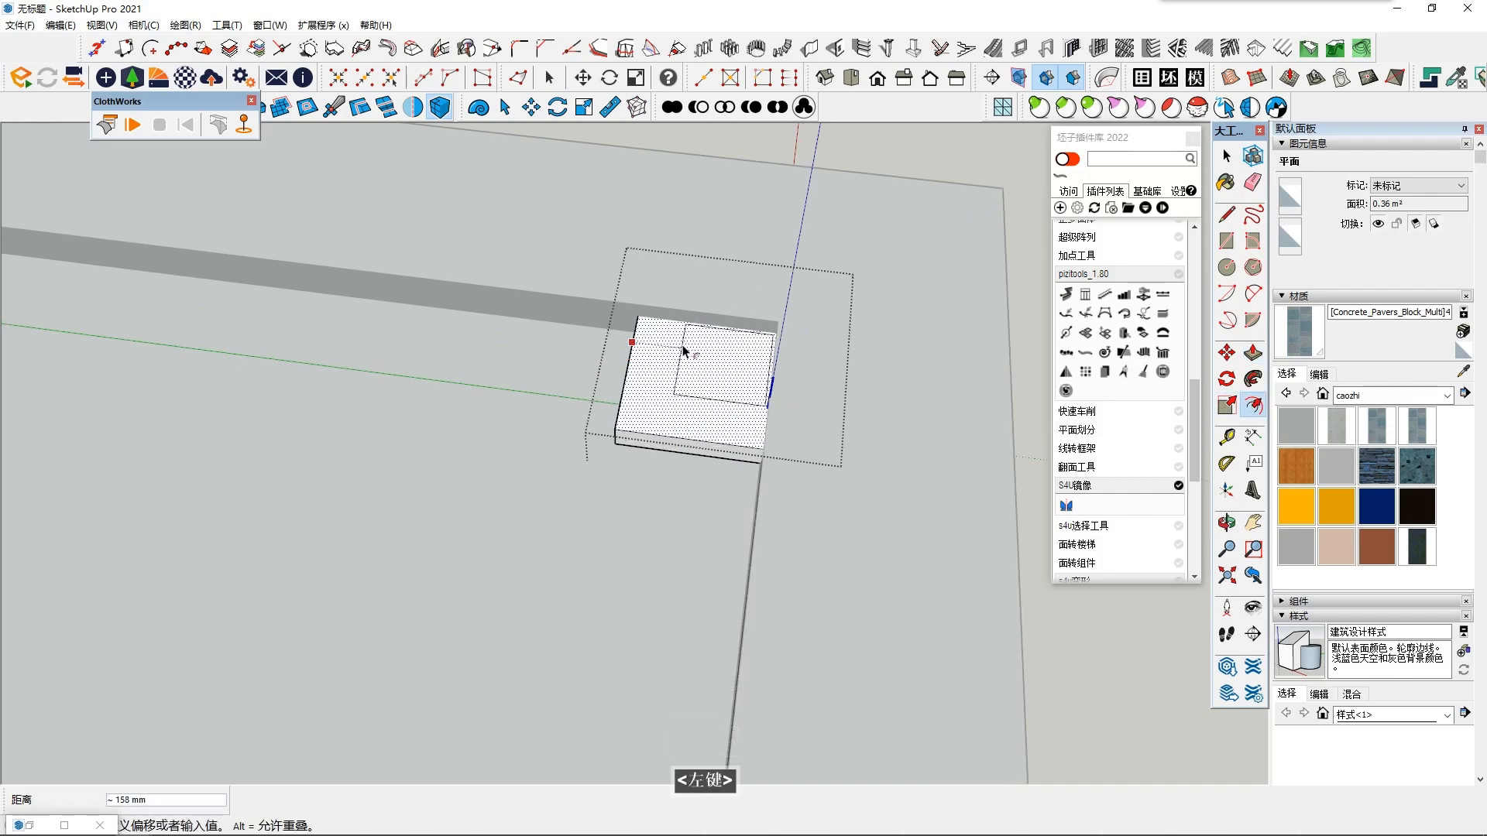
key("ctrl+z")
key("ctrl+z")
key("space")
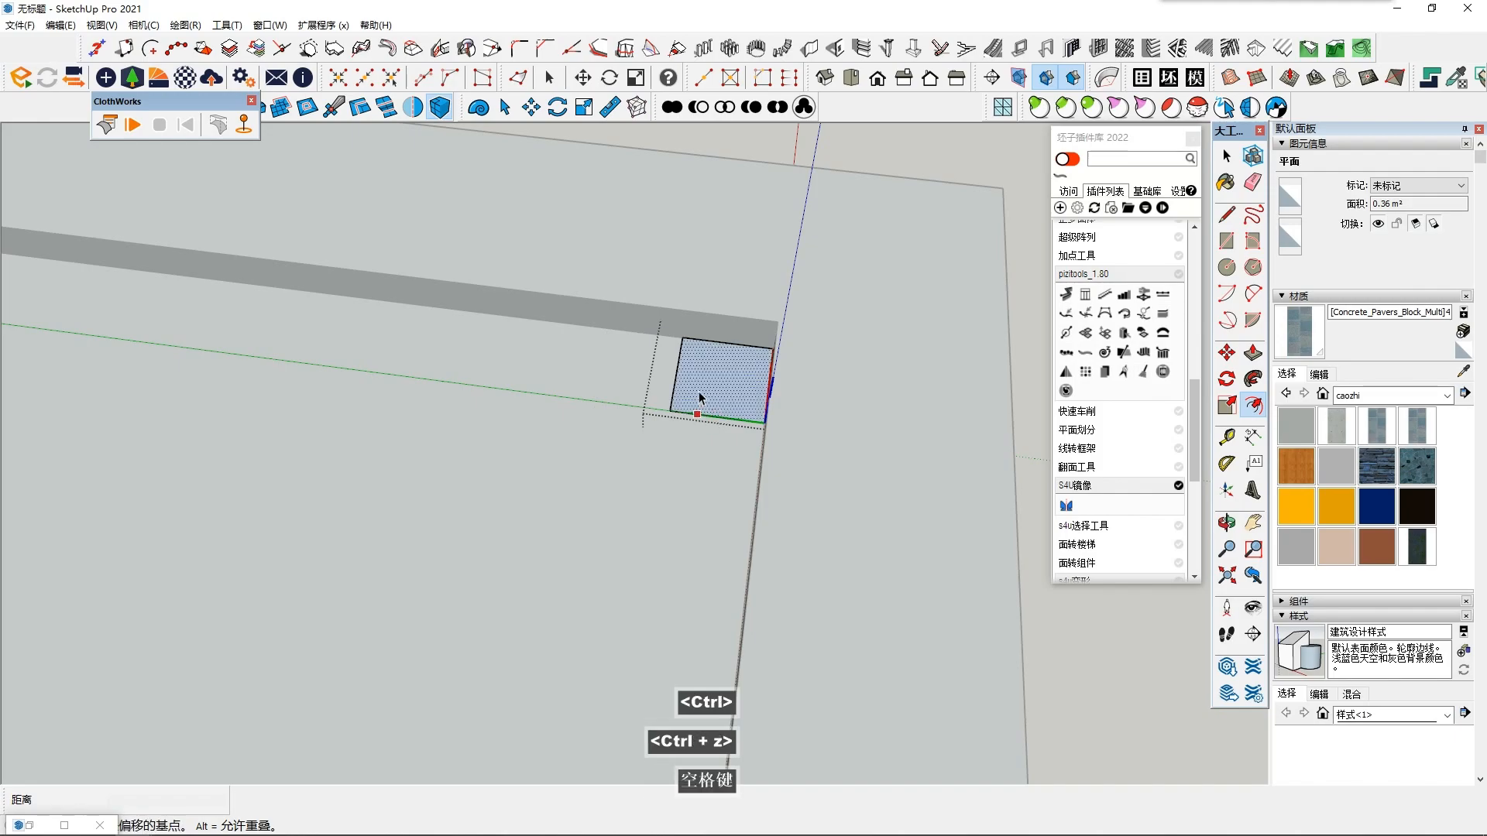
key("ctrl+z")
double_click(696, 393)
scroll(695, 394, "down", 2)
left_click(972, 491)
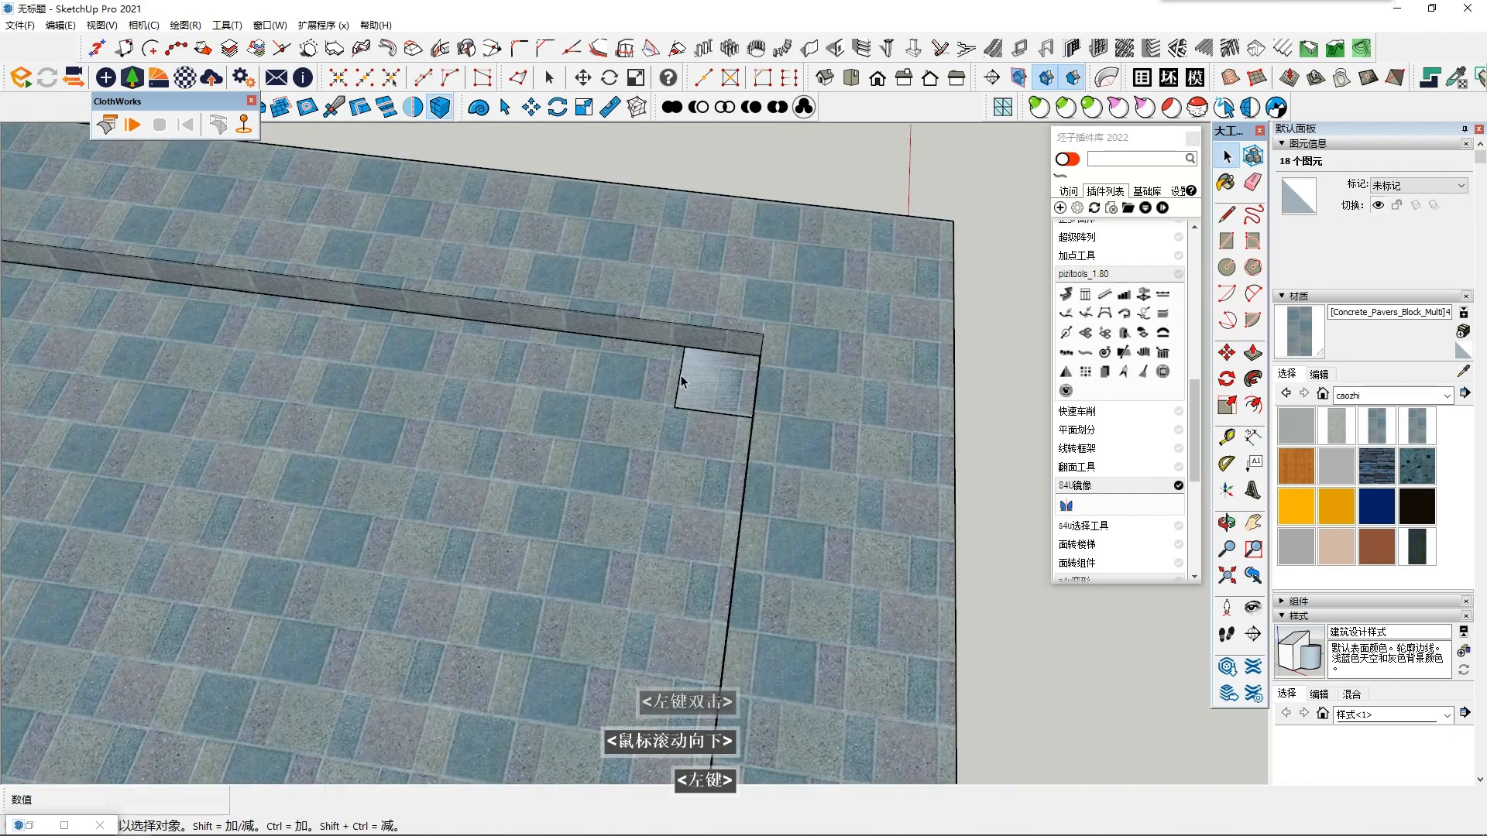
- Reopen the front-right square component and scale its face up uniformly from the wall corner
double_click(699, 387)
double_click(702, 387)
left_click(789, 398)
left_click(714, 374)
scroll(711, 377, "up", 1)
double_click(710, 377)
double_click(709, 378)
left_click(1227, 405)
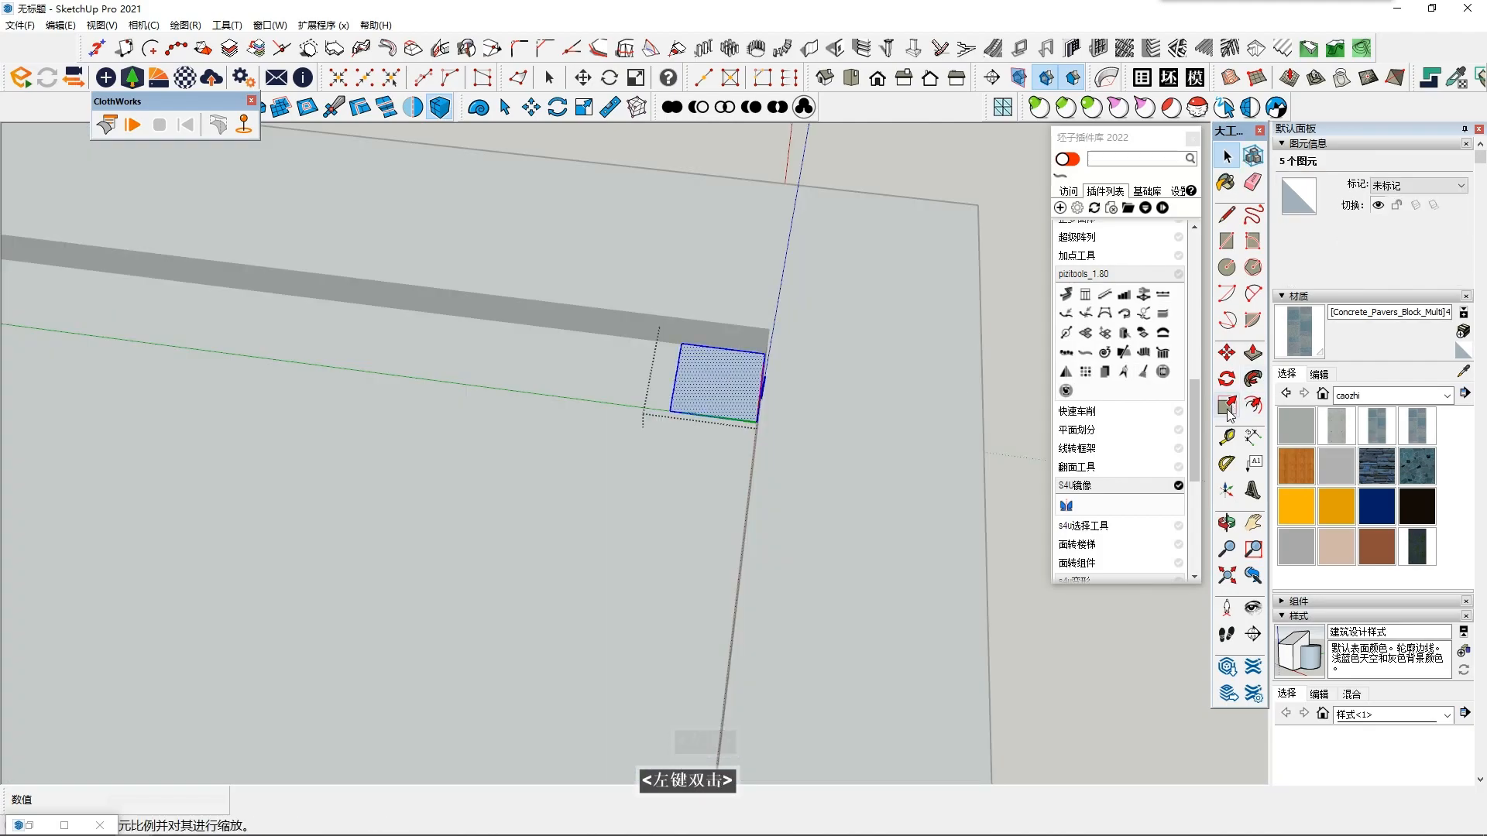
left_click(608, 438)
key("space")
- Push/Pull the enlarged square up 75 mm to form a slab
double_click(671, 422)
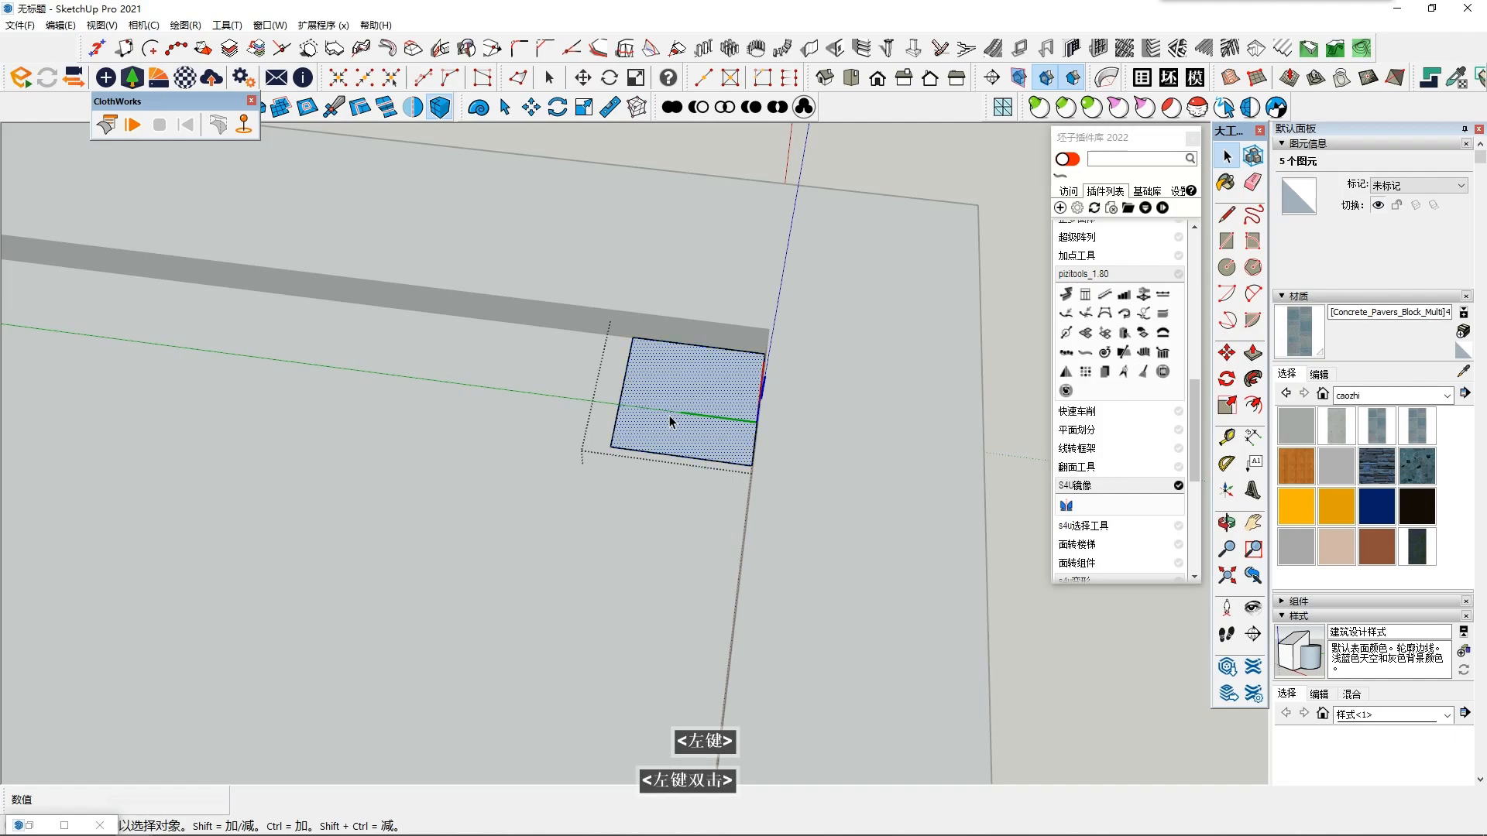
double_click(672, 425)
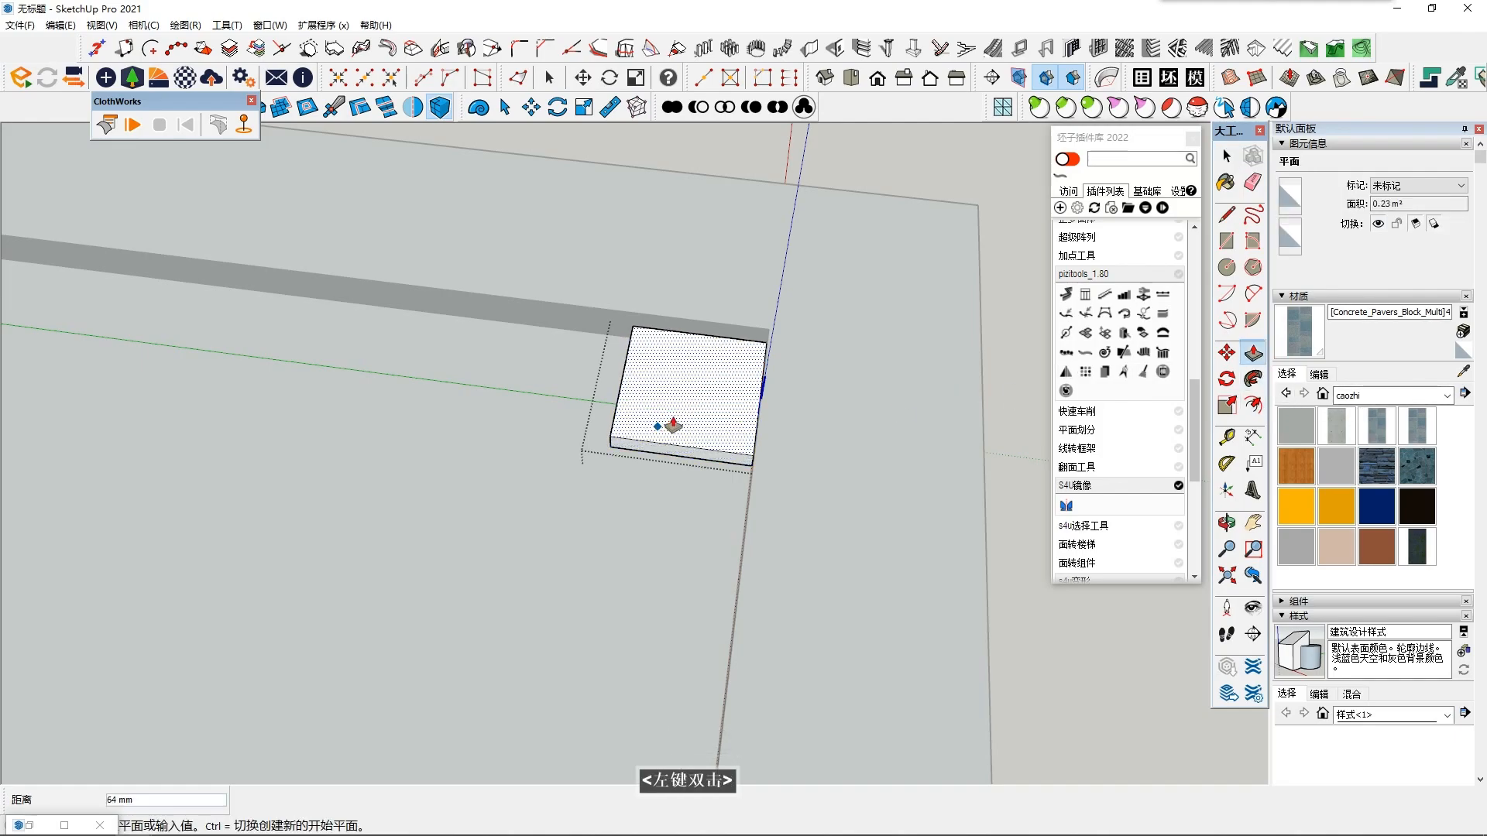
scroll(697, 391, "up", 3)
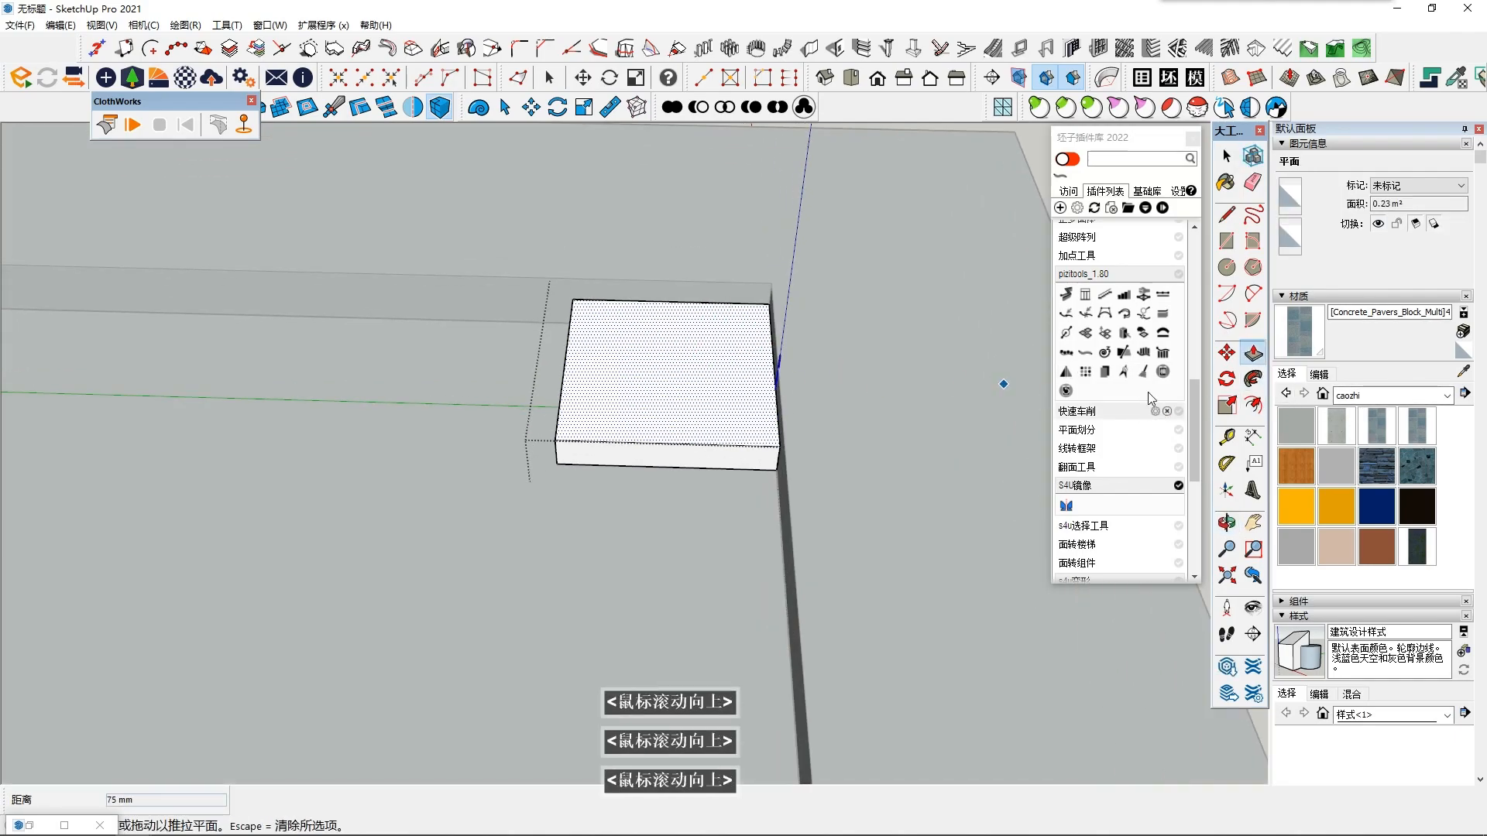
- Offset the slab's top face inward by about 78 mm
left_click(1253, 405)
left_click(678, 302)
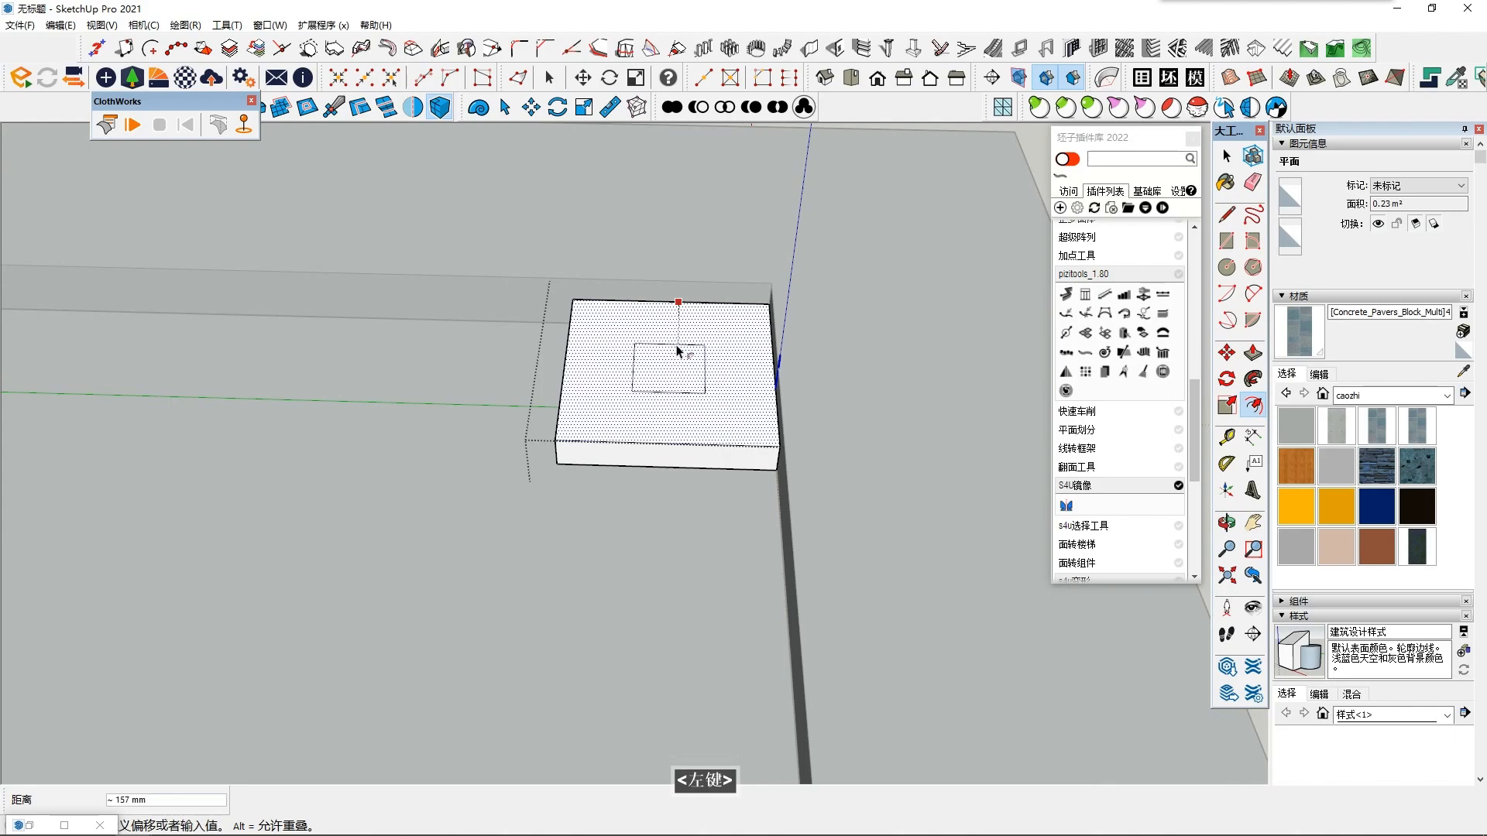
left_click(715, 331)
middle_click_drag(685, 366, 667, 366)
key("space")
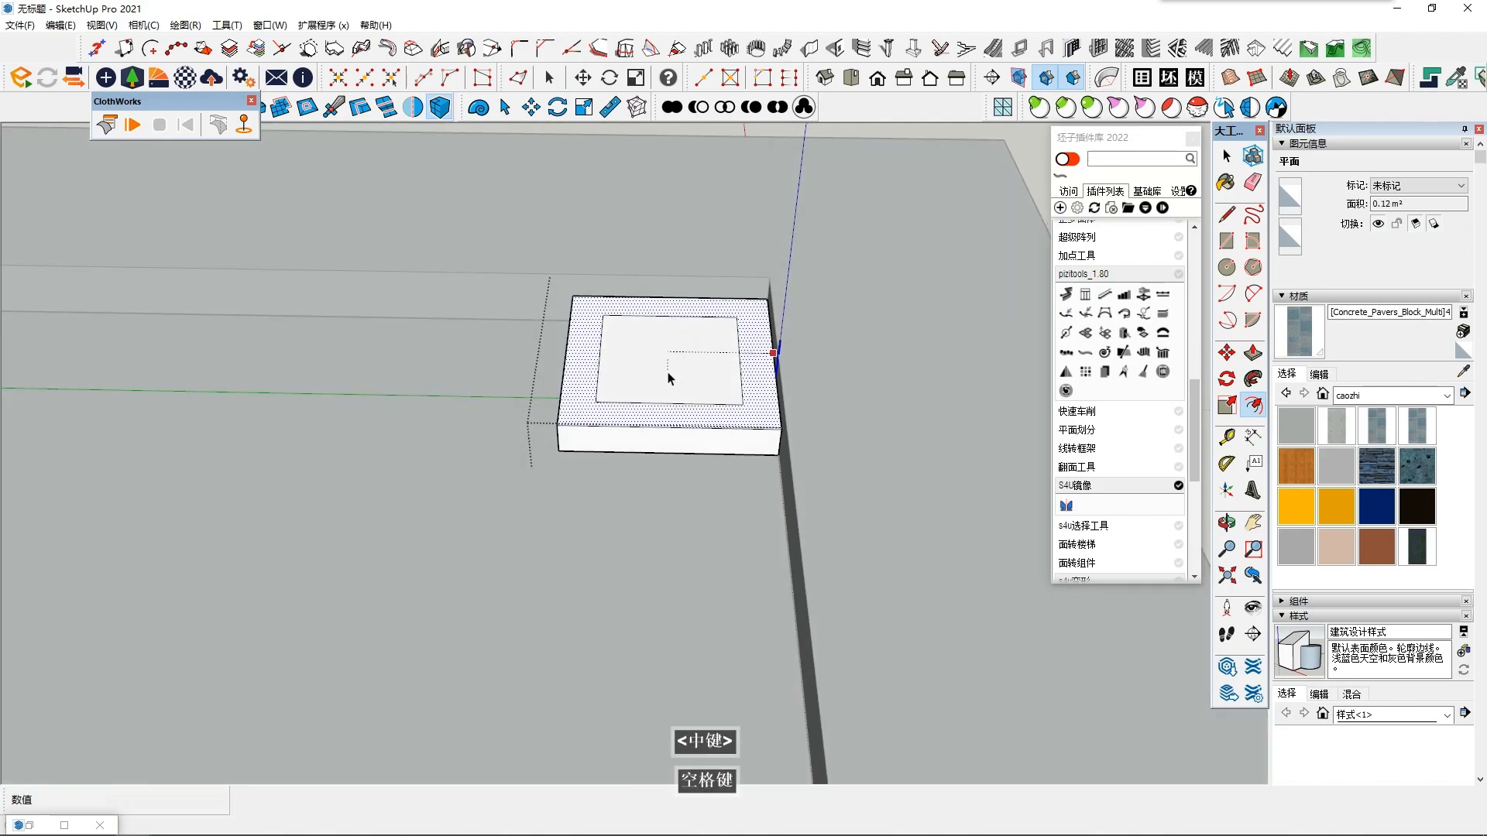
- Try to Push/Pull the inner square of the slab upward, and undo the offset
left_click(667, 366)
left_click(1253, 355)
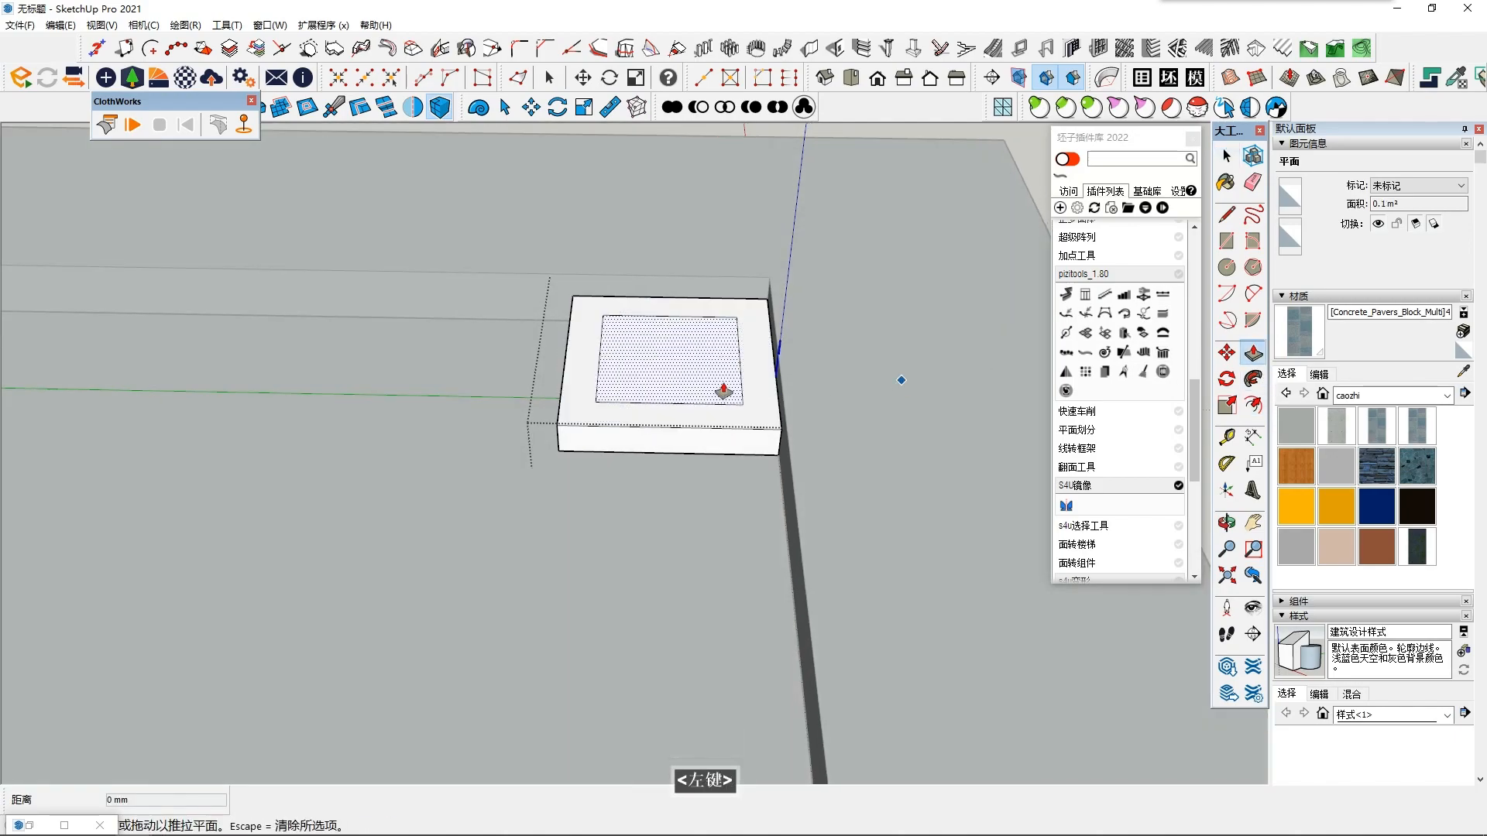
left_click(687, 377)
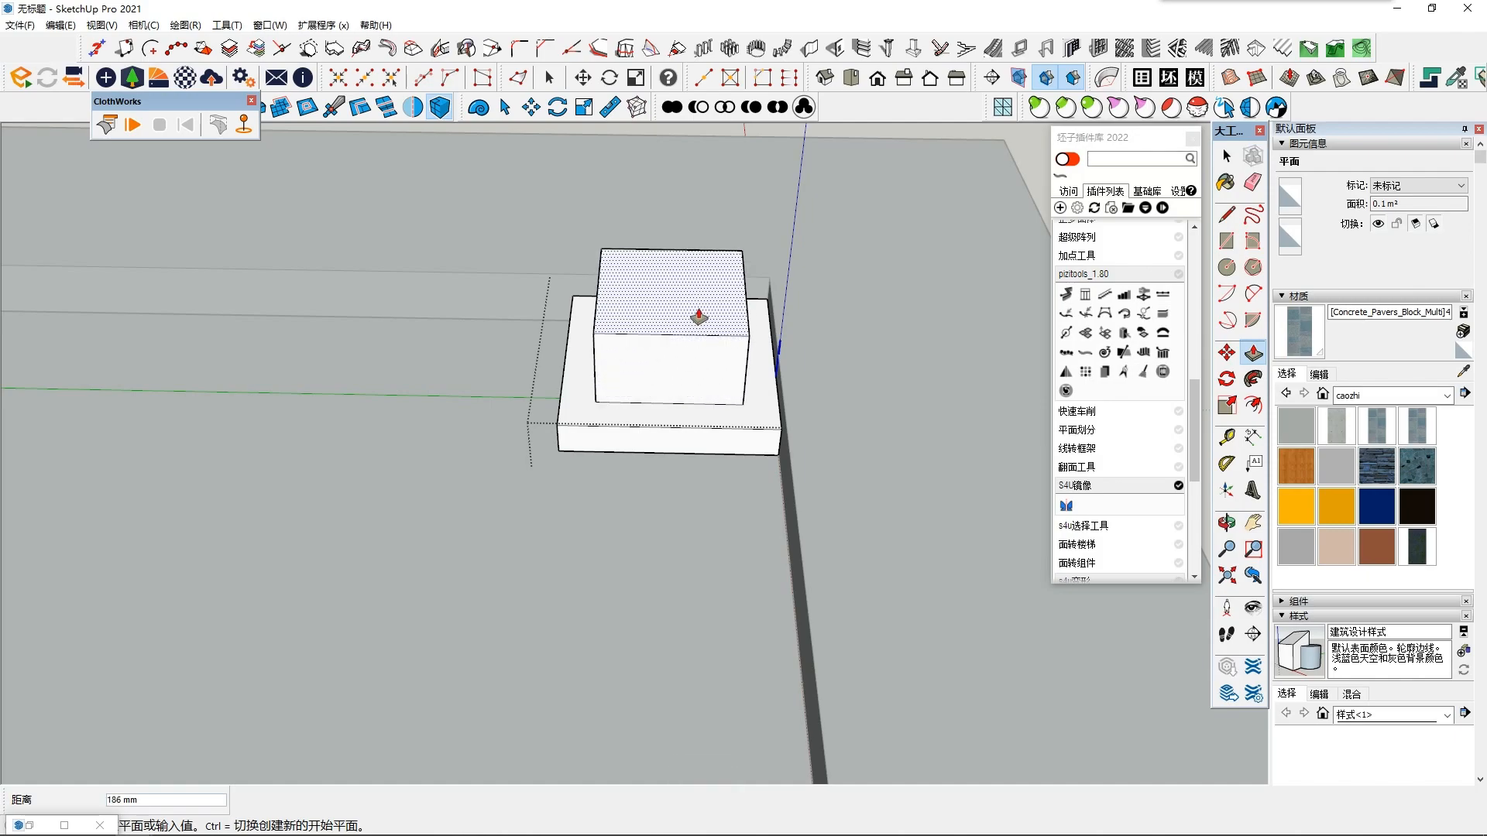
key("Escape")
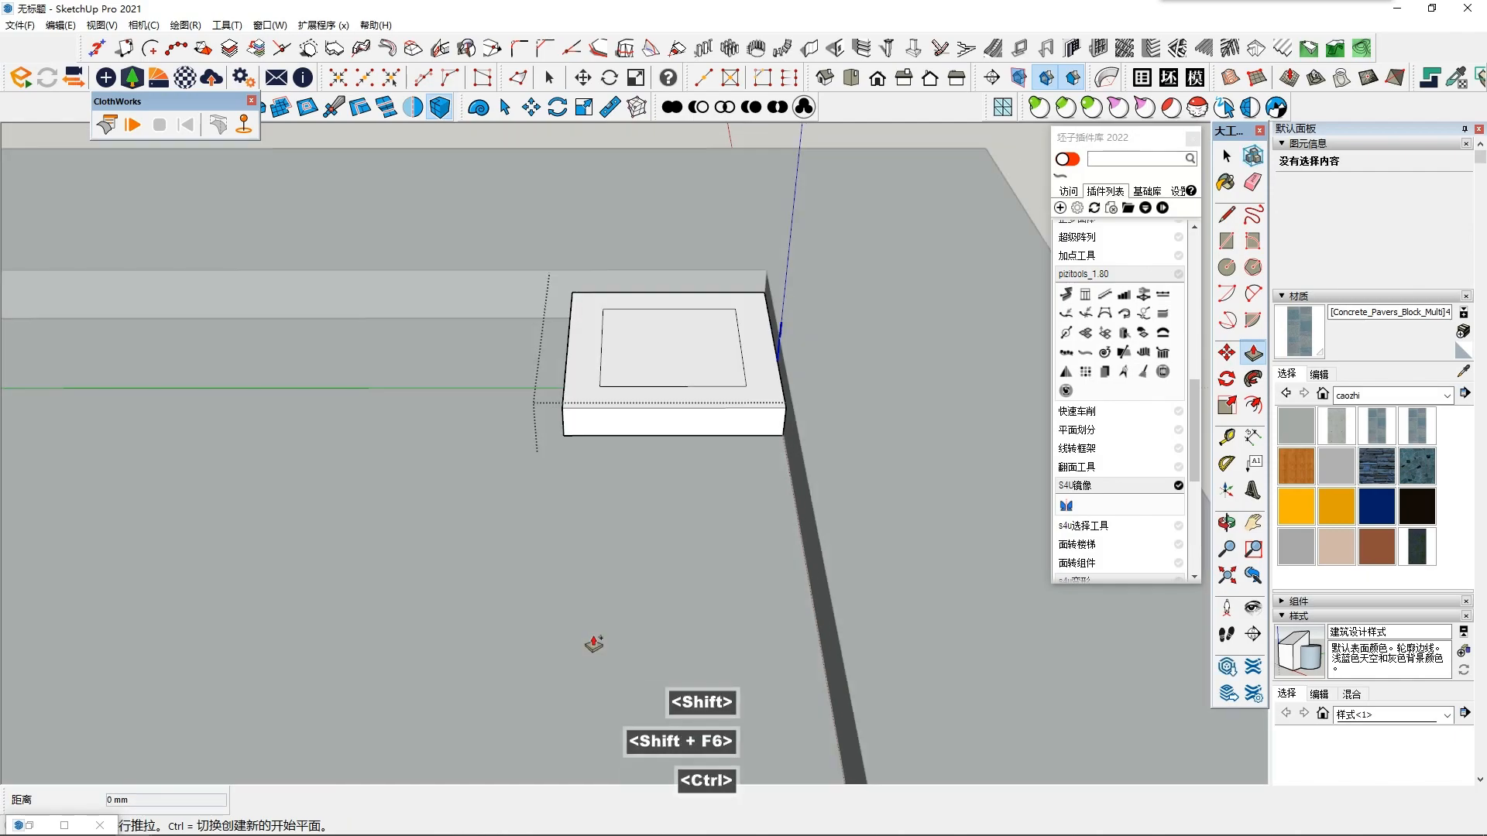
key("ctrl+z")
- Push/Pull the slab's whole top face further upward into a thicker block
left_click(662, 389)
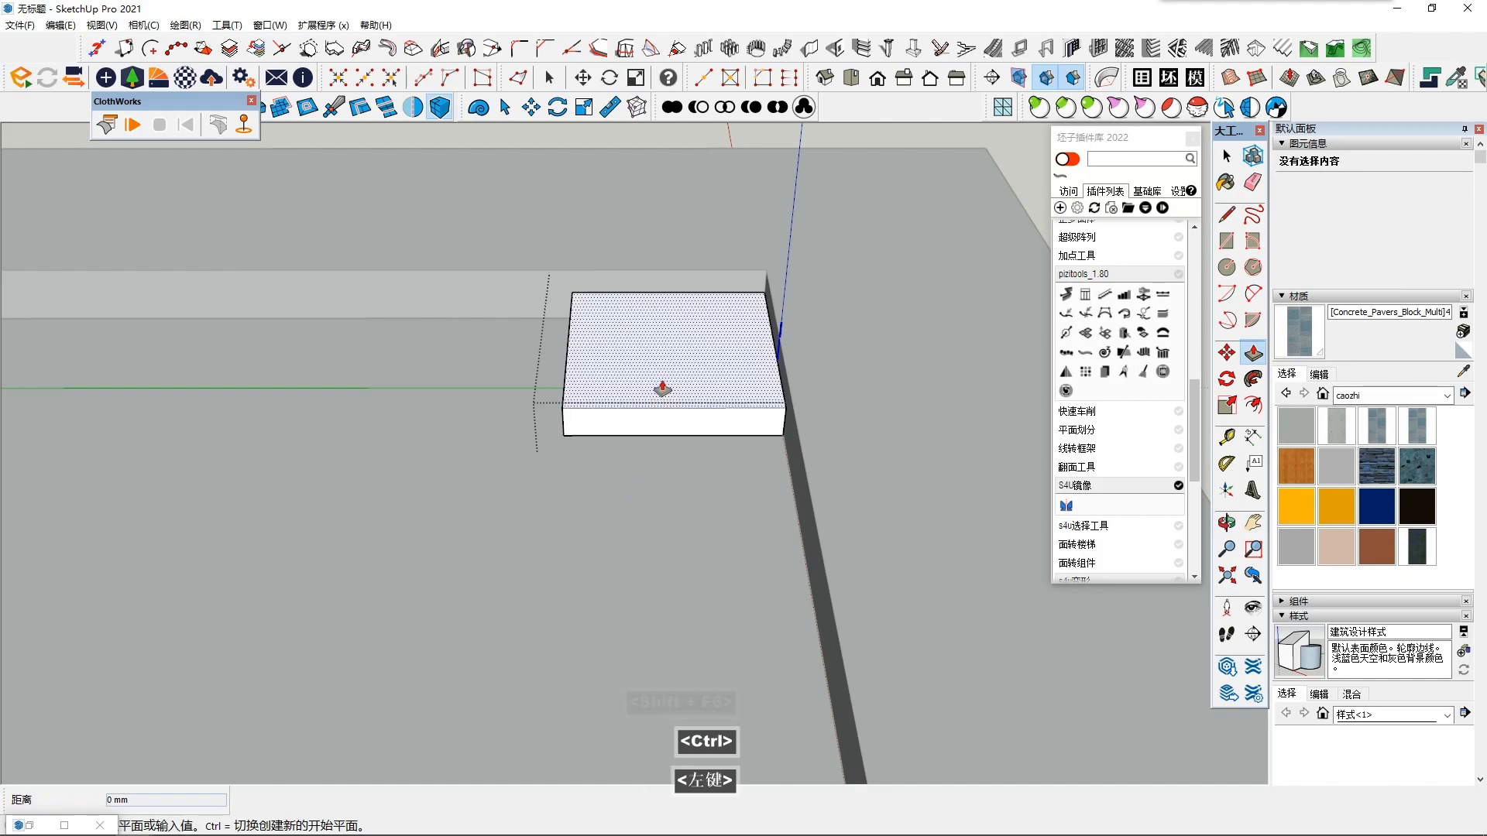
left_click(681, 333)
- Pull the column base's top face up to the height of a thick block
middle_click_drag(651, 408, 630, 361, "shift")
left_click(608, 395)
- Try offsetting the thick block's top face inward, and undo it
key("f")
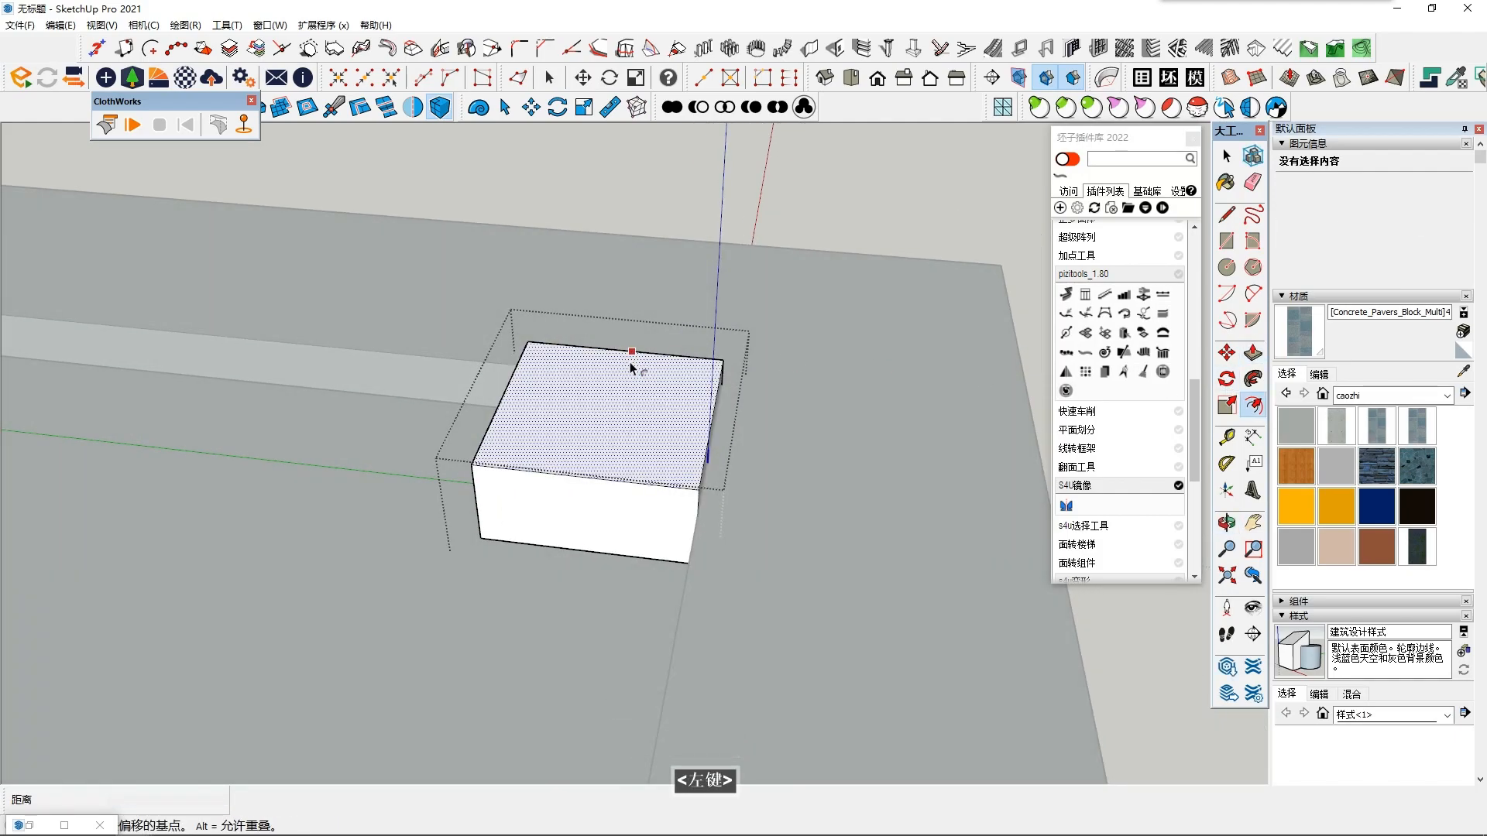
left_click(624, 370)
key("space")
middle_click_drag(624, 415, 751, 438)
key("ctrl+z")
- Offset the block's top face inward and Push/Pull the inner square up into a second, smaller tier
key("f")
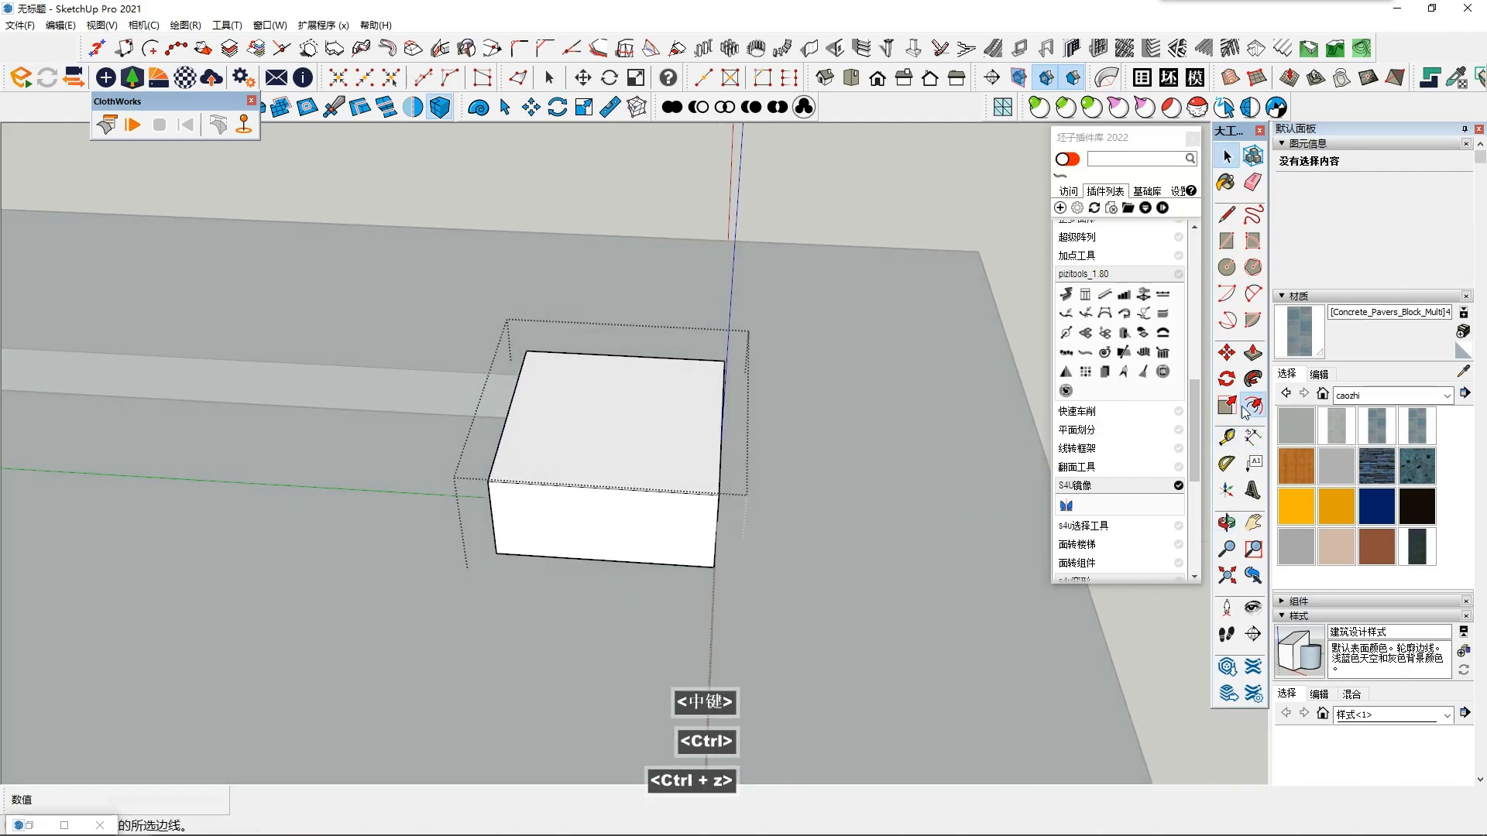
left_click(679, 388)
left_click(657, 419)
key("space")
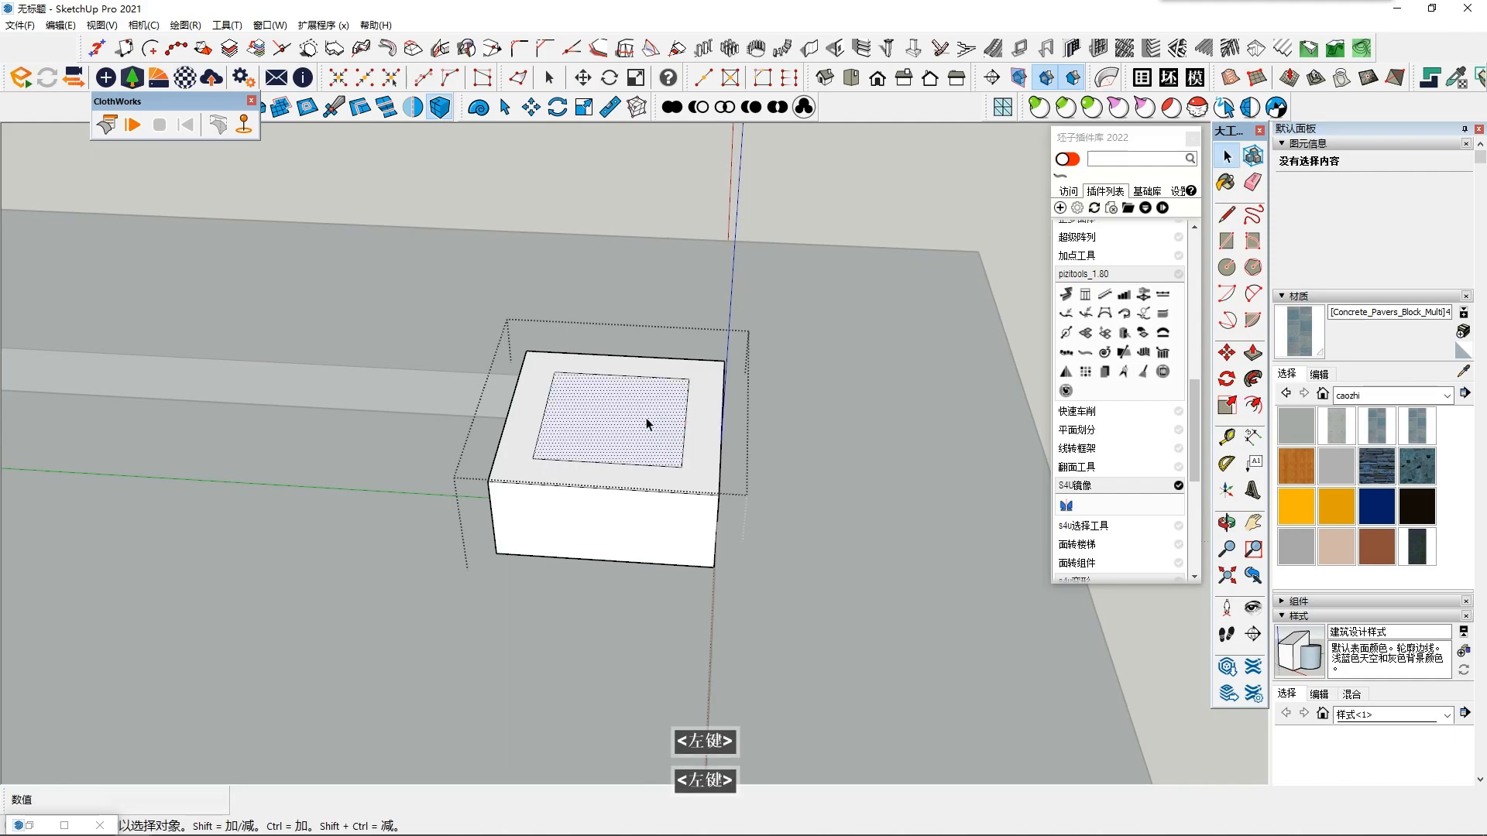
key("p")
left_click(636, 422)
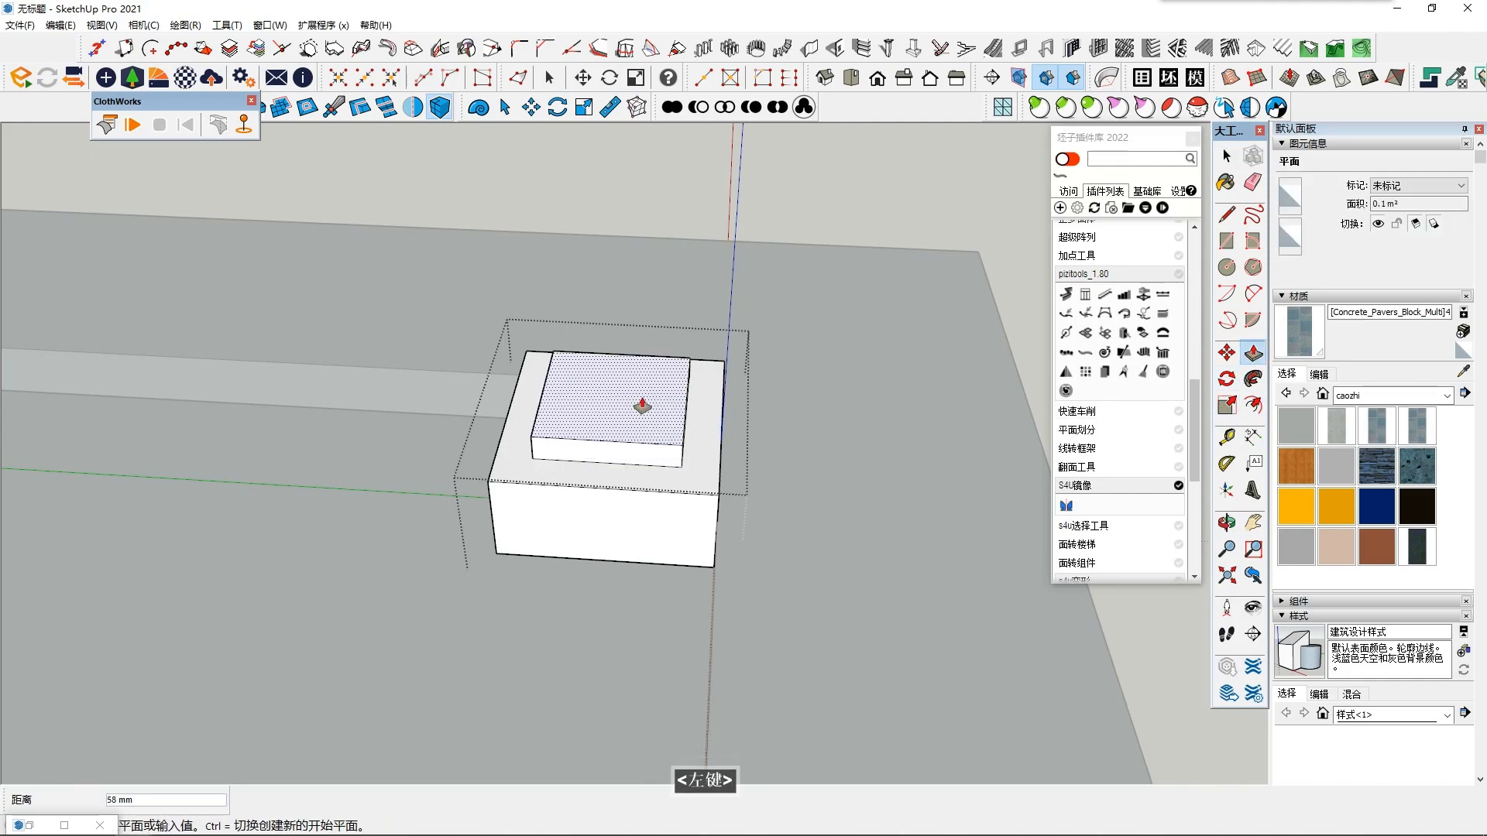
middle_click_drag(643, 398, 651, 392)
left_click(653, 389)
- Offset the second tier's top face inward and Push/Pull the inner square up 3000 mm into a column shaft
key("f")
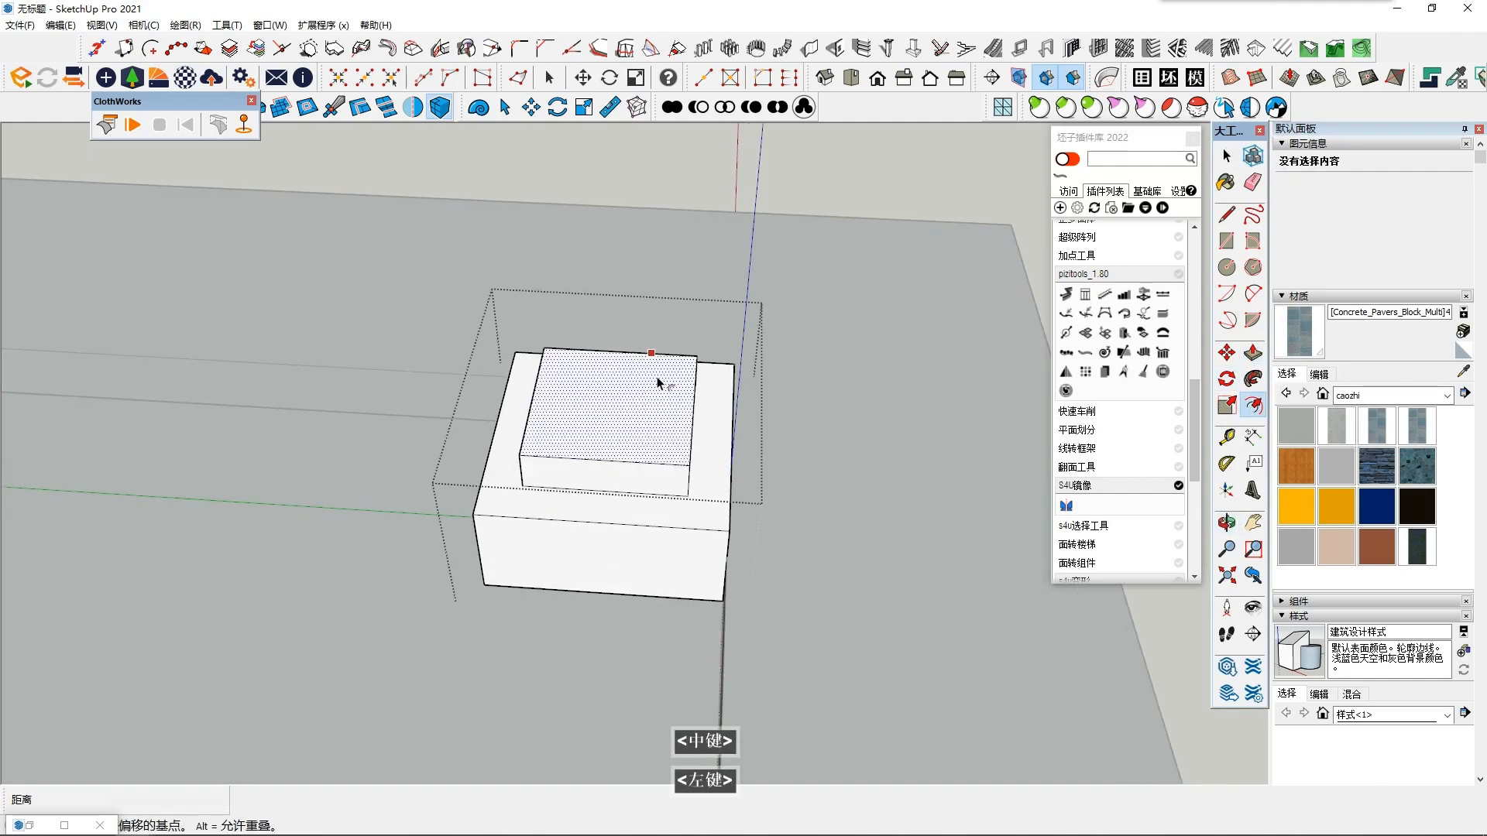
left_click(659, 378)
left_click(659, 378)
key("space")
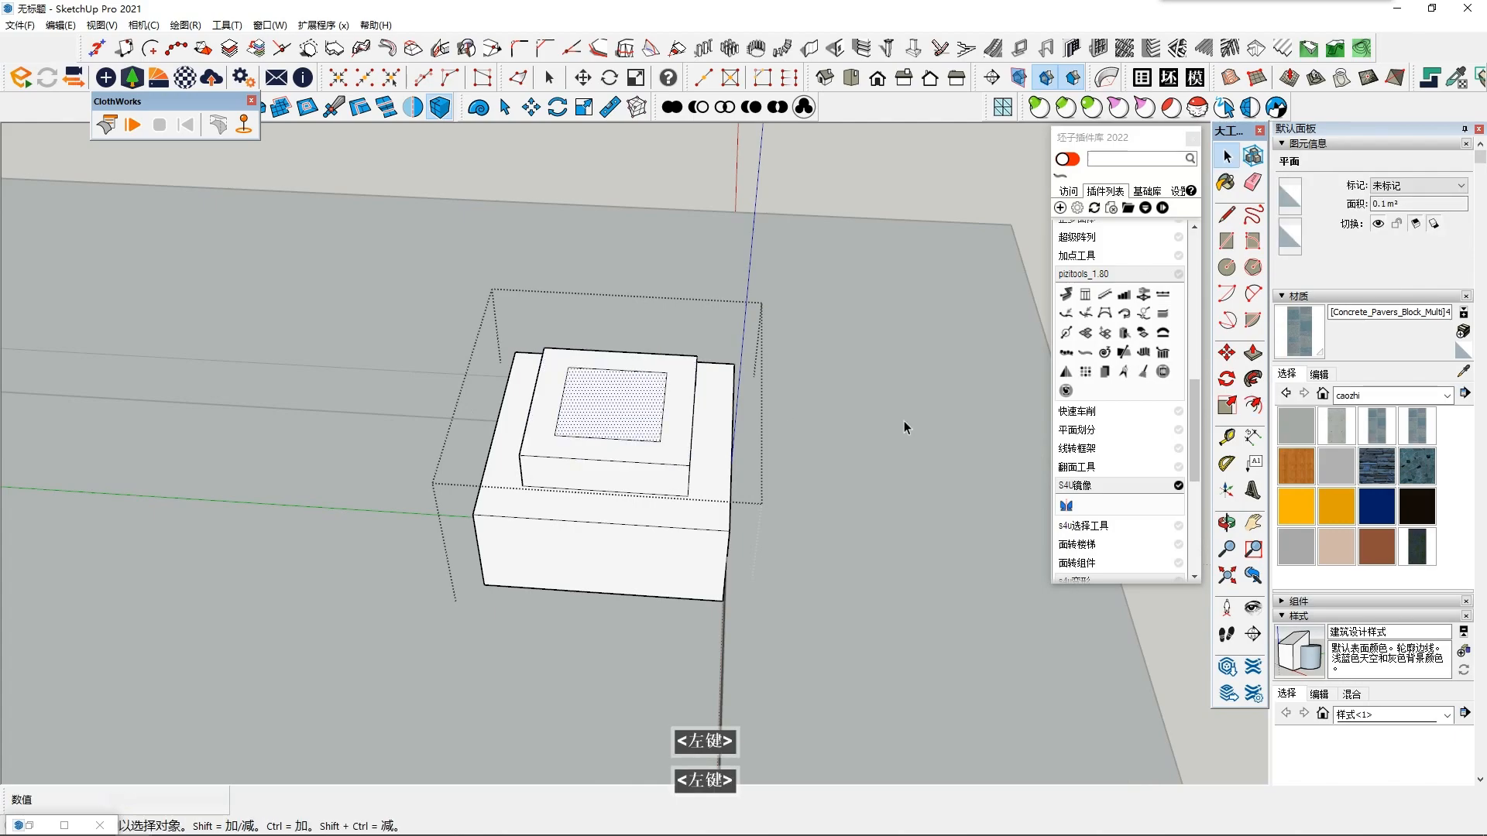
left_click(610, 419)
type("3000")
key("Return")
key("space")
- Exit the column component and paint all four columns with the Stone_Flagstone_Ashlar material
scroll(753, 502, "down", 4)
left_click(649, 571)
middle_click_drag(649, 571, 1389, 478)
scroll(311, 435, "down", 4)
scroll(454, 411, "down", 2)
left_click(1384, 482)
left_click(849, 530)
scroll(817, 518, "up", 2)
left_click(798, 502)
left_click(402, 503)
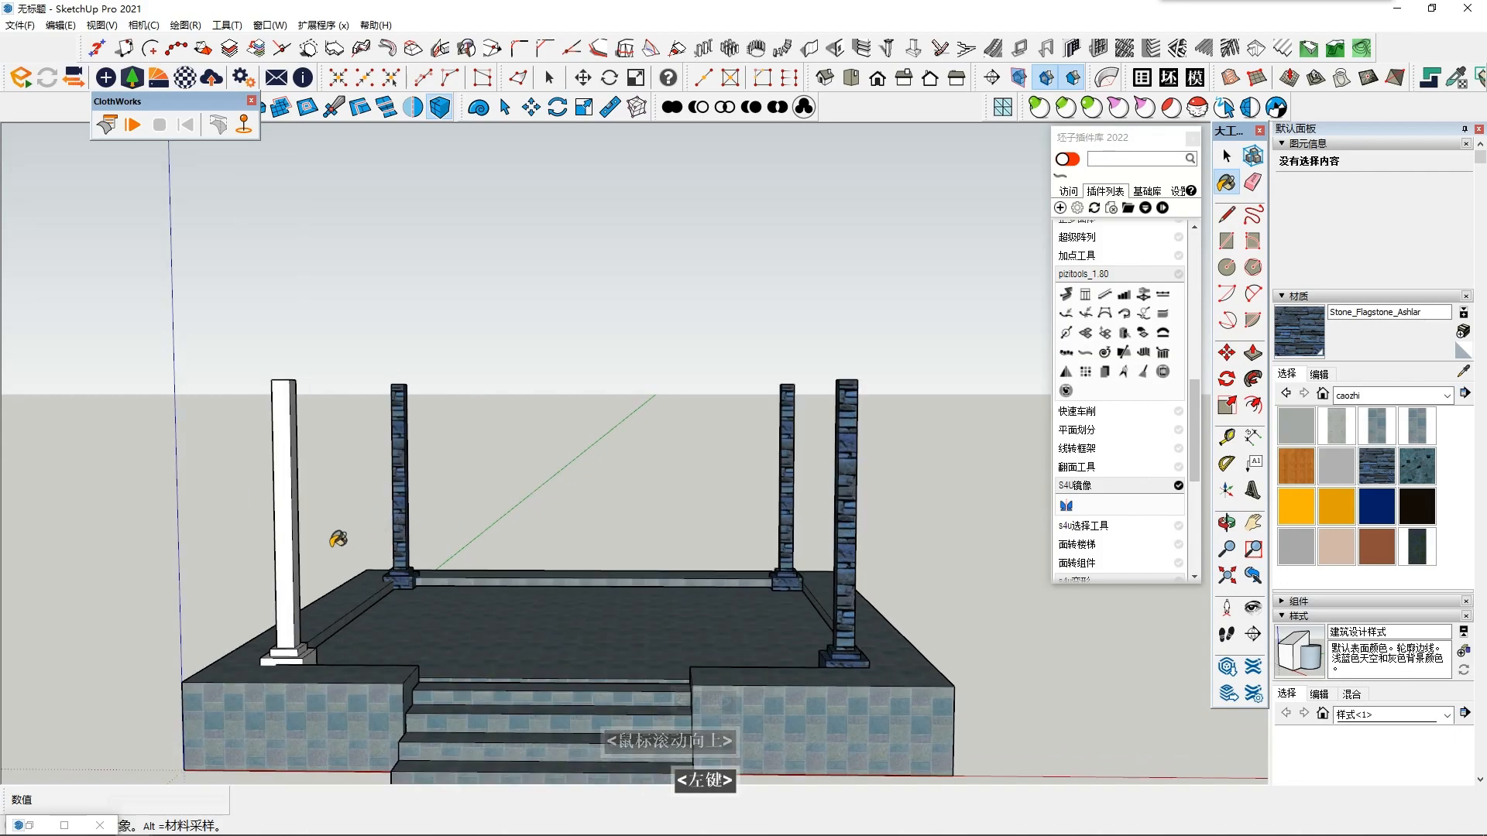
left_click(288, 544)
- Draw a line about 5517 mm long on the border between the outer corners of two neighbouring column bases
mouse_move(209, 681)
middle_mouse_down("shift")
mouse_move(479, 547)
mouse_move(544, 591)
mouse_move(542, 630)
mouse_move(731, 521)
mouse_move(870, 641)
mouse_move(846, 531)
mouse_move(880, 388)
mouse_move(891, 511)
middle_mouse_up("shift")
scroll(545, 591, "down", 2)
scroll(541, 630, "up", 2)
scroll(731, 521, "up", 1, "shift")
scroll(864, 637, "up", 2)
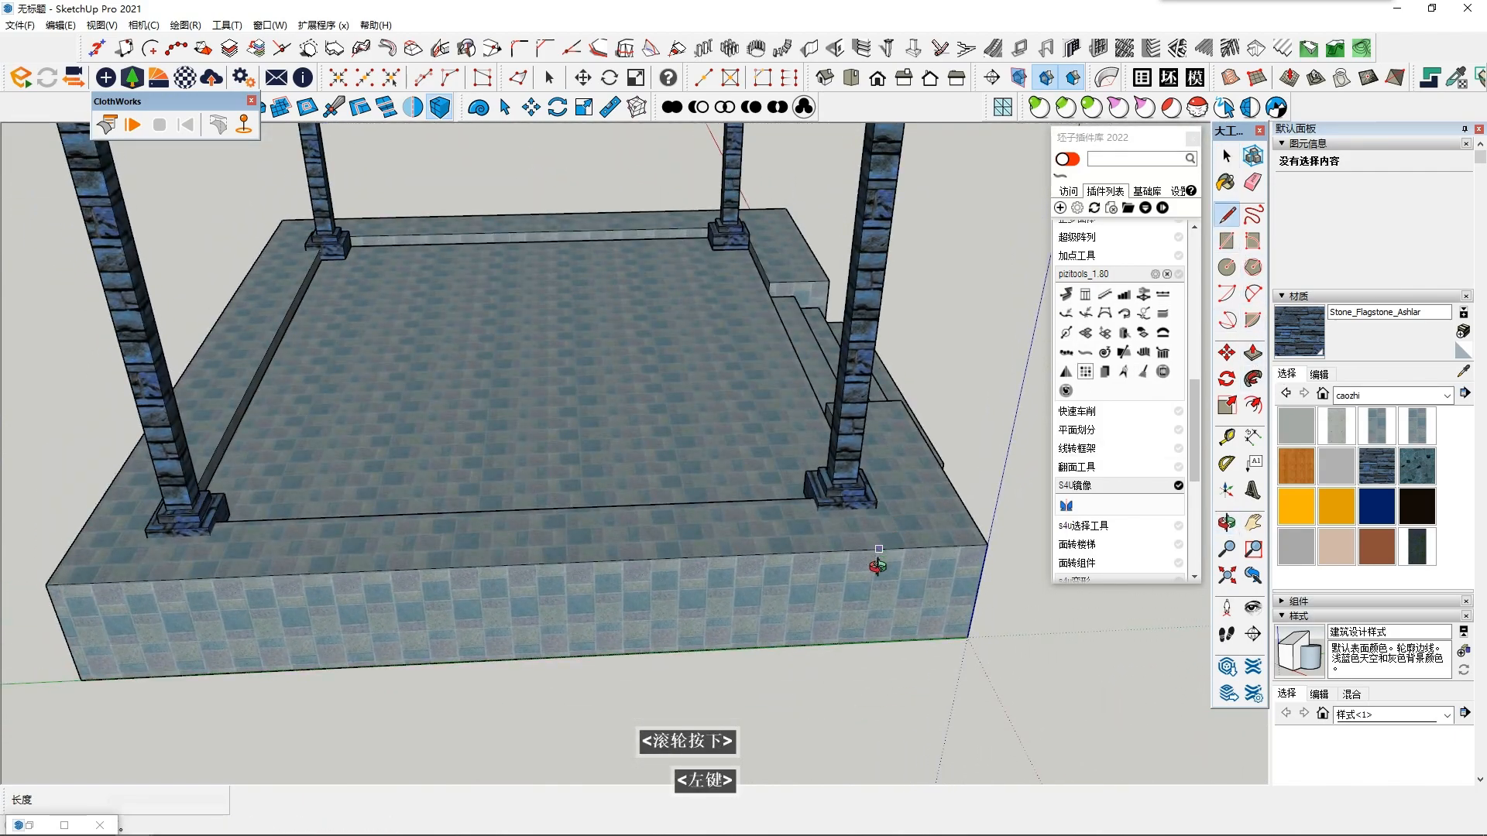
middle_click(877, 558)
scroll(874, 577, "up", 2)
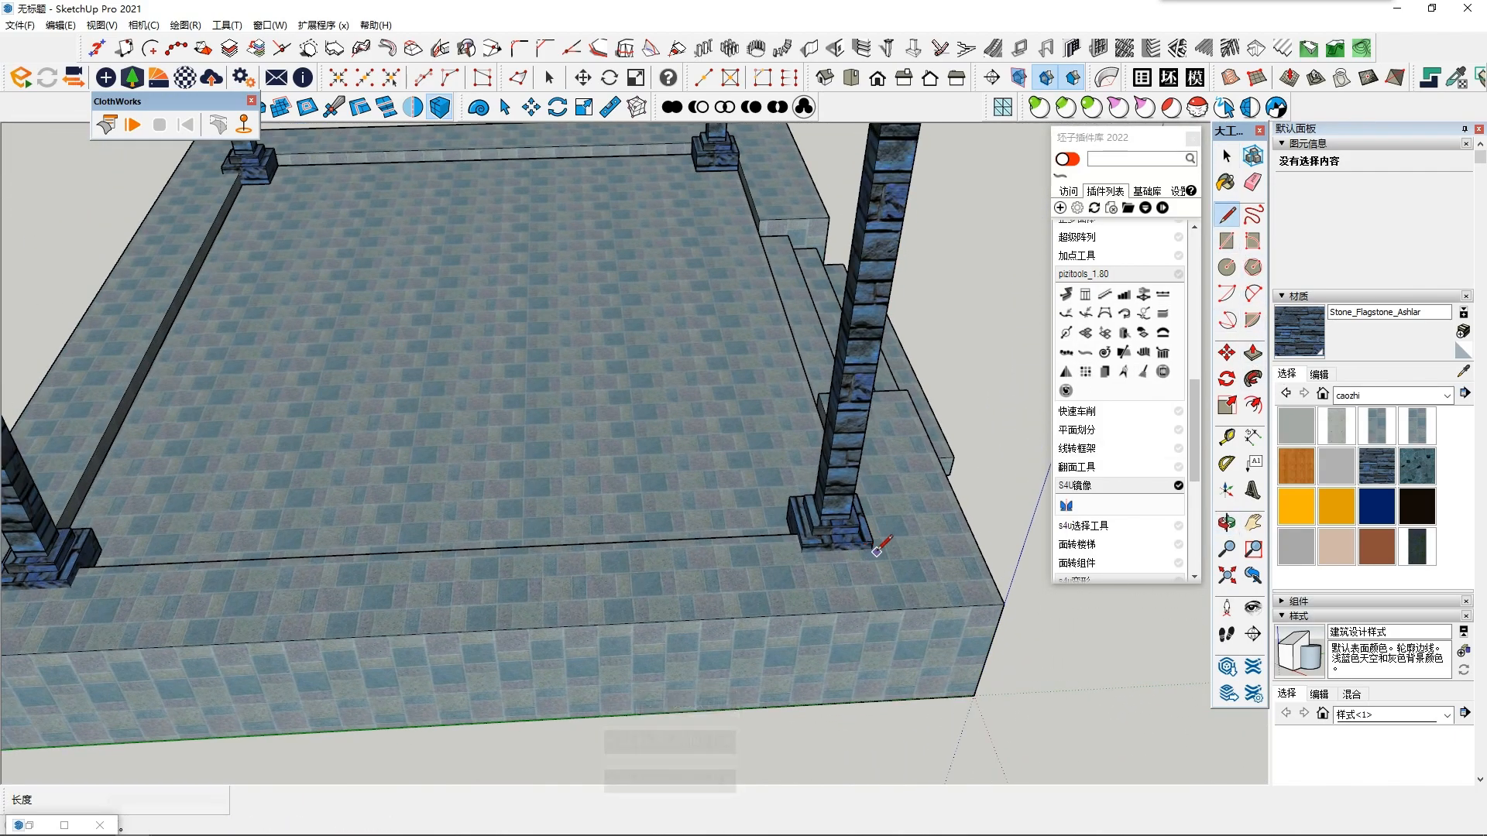
mouse_move(848, 577)
middle_mouse_down()
mouse_move(675, 620)
mouse_move(782, 496)
mouse_move(794, 578)
mouse_move(850, 529)
mouse_move(232, 527)
mouse_move(292, 511)
mouse_move(338, 608)
middle_mouse_up()
scroll(675, 619, "up", 2)
scroll(292, 534, "up", 3)
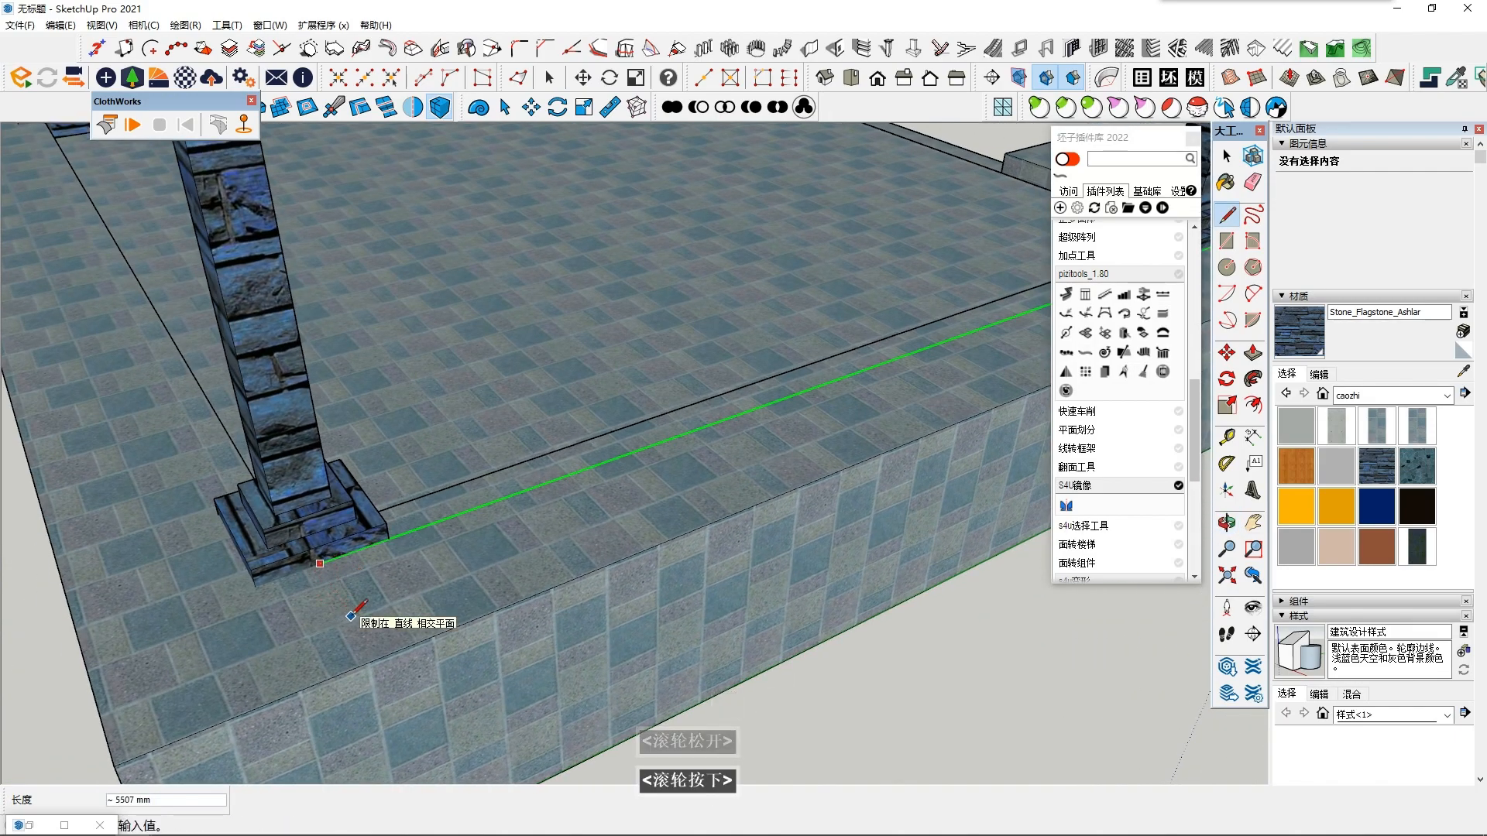
key("space")
- Divide the line between the two column bases into 7 segments
left_click(527, 490)
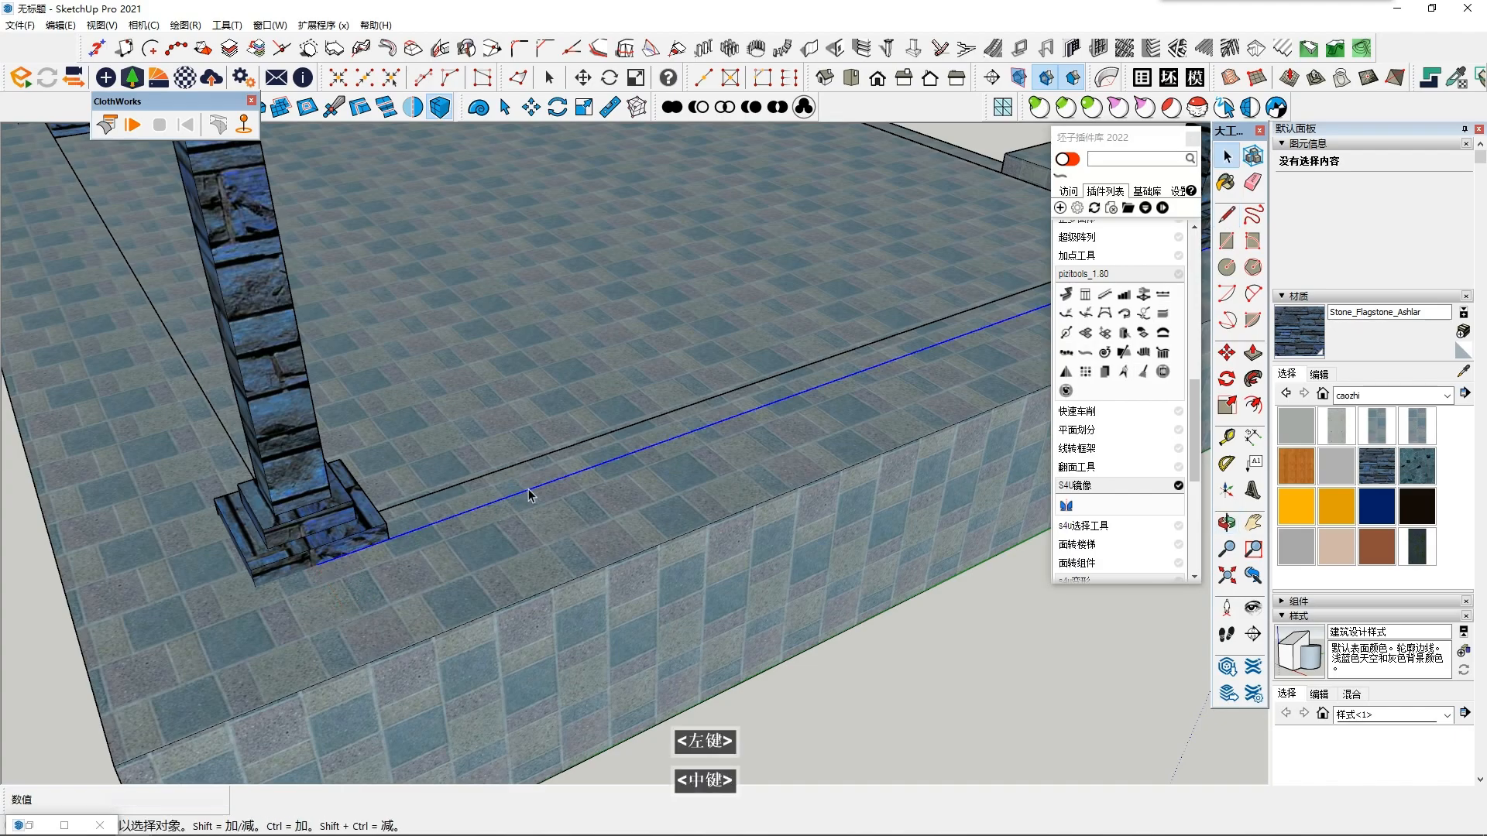
right_click(530, 489)
left_click(595, 205)
scroll(682, 402, "down", 1)
middle_click_drag(697, 434, 557, 515)
middle_click_drag(558, 515, 499, 542, "shift")
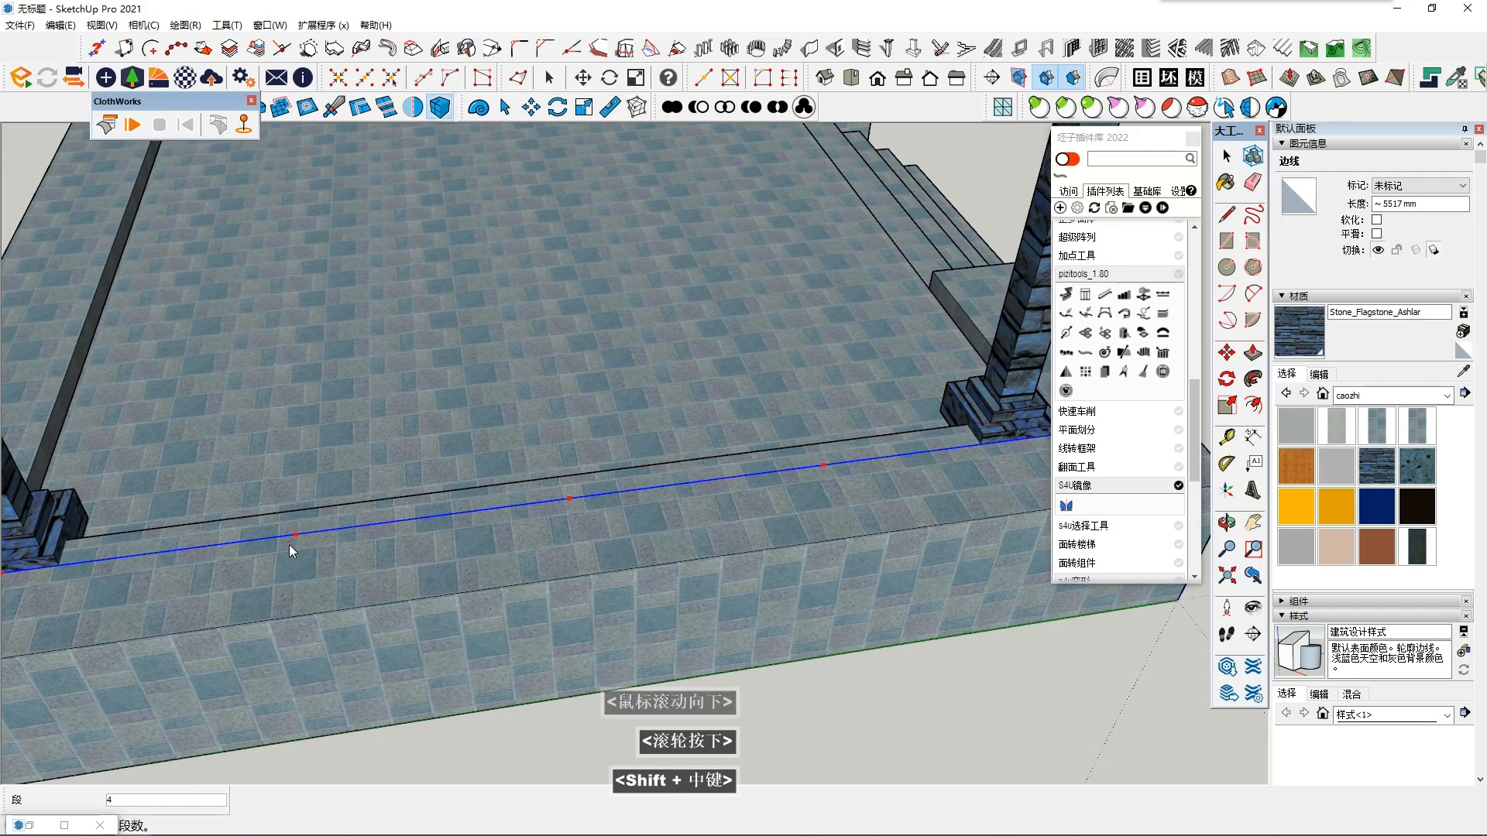
middle_click_drag(309, 533, 417, 538, "shift")
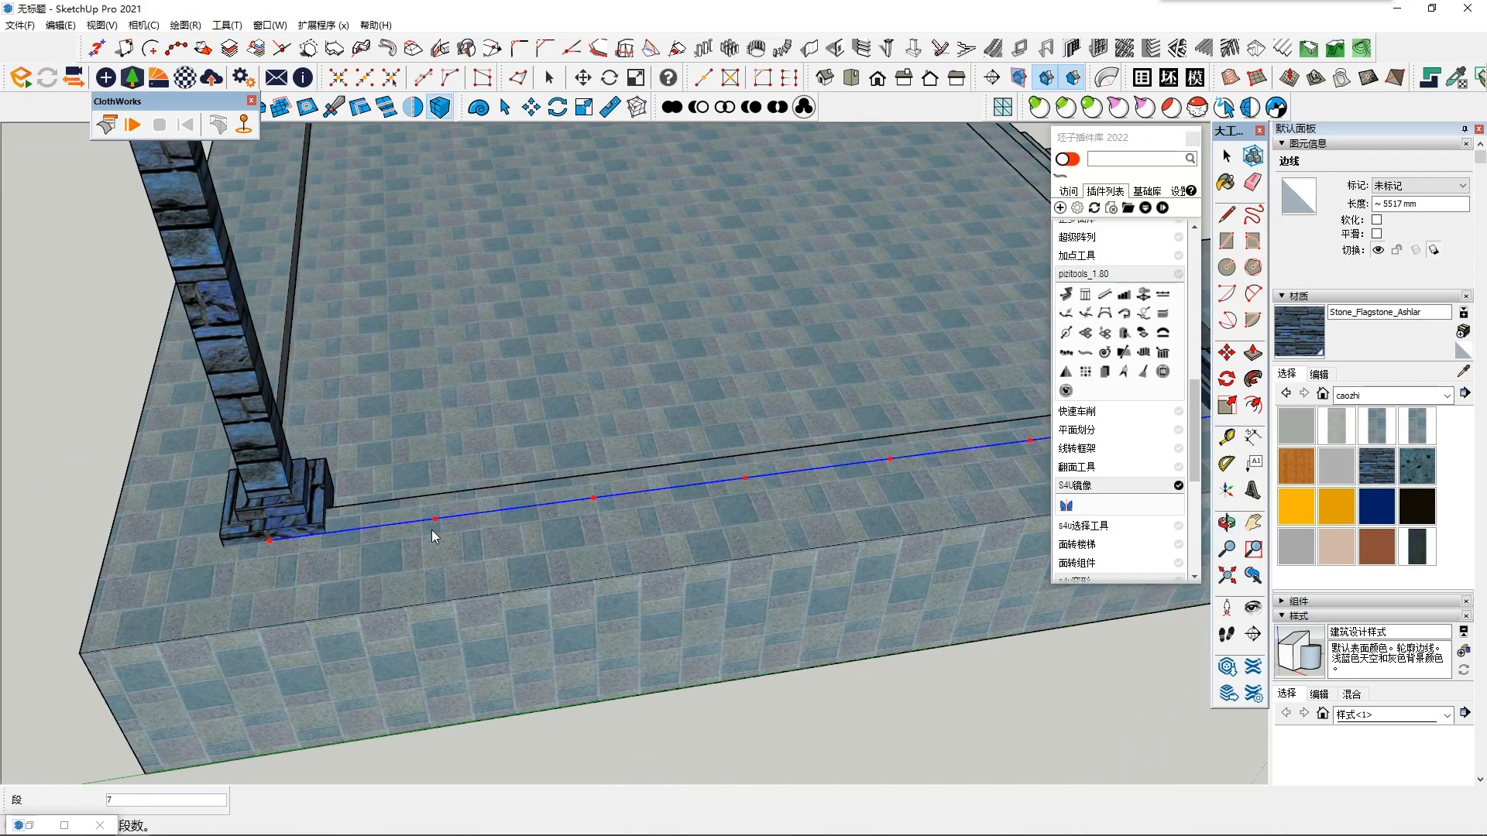
left_click(431, 532)
- Delete the divided line's segments except the one beside the column base near the stairs
middle_click_drag(1038, 498, 764, 545, "shift")
key("space")
left_click(835, 480)
middle_click_drag(835, 480, 702, 541)
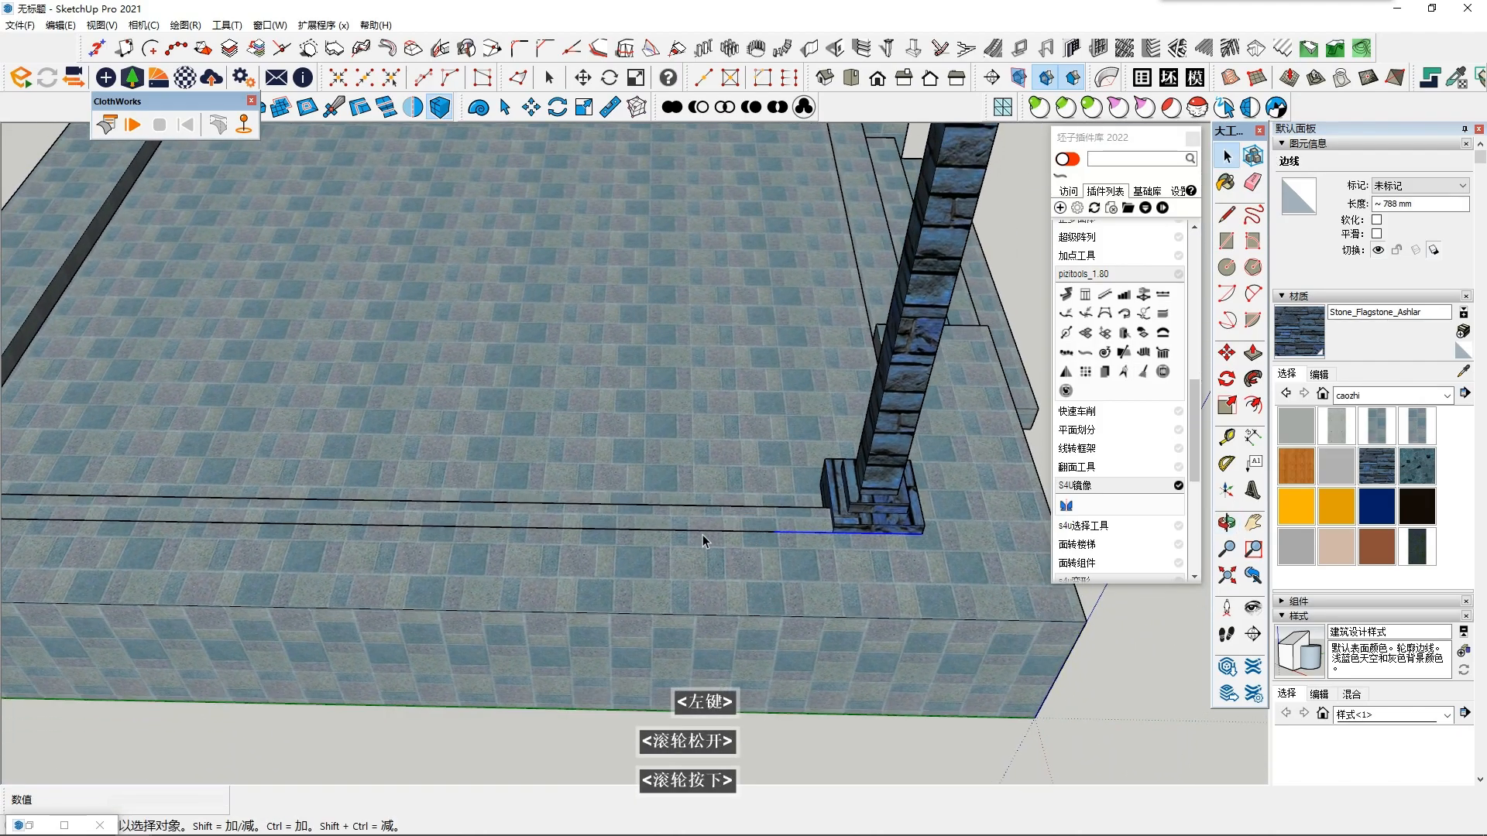
left_click(824, 533, "shift")
left_click(814, 535, "shift")
key("Delete")
left_click(812, 535)
middle_click_drag(812, 536, 751, 413)
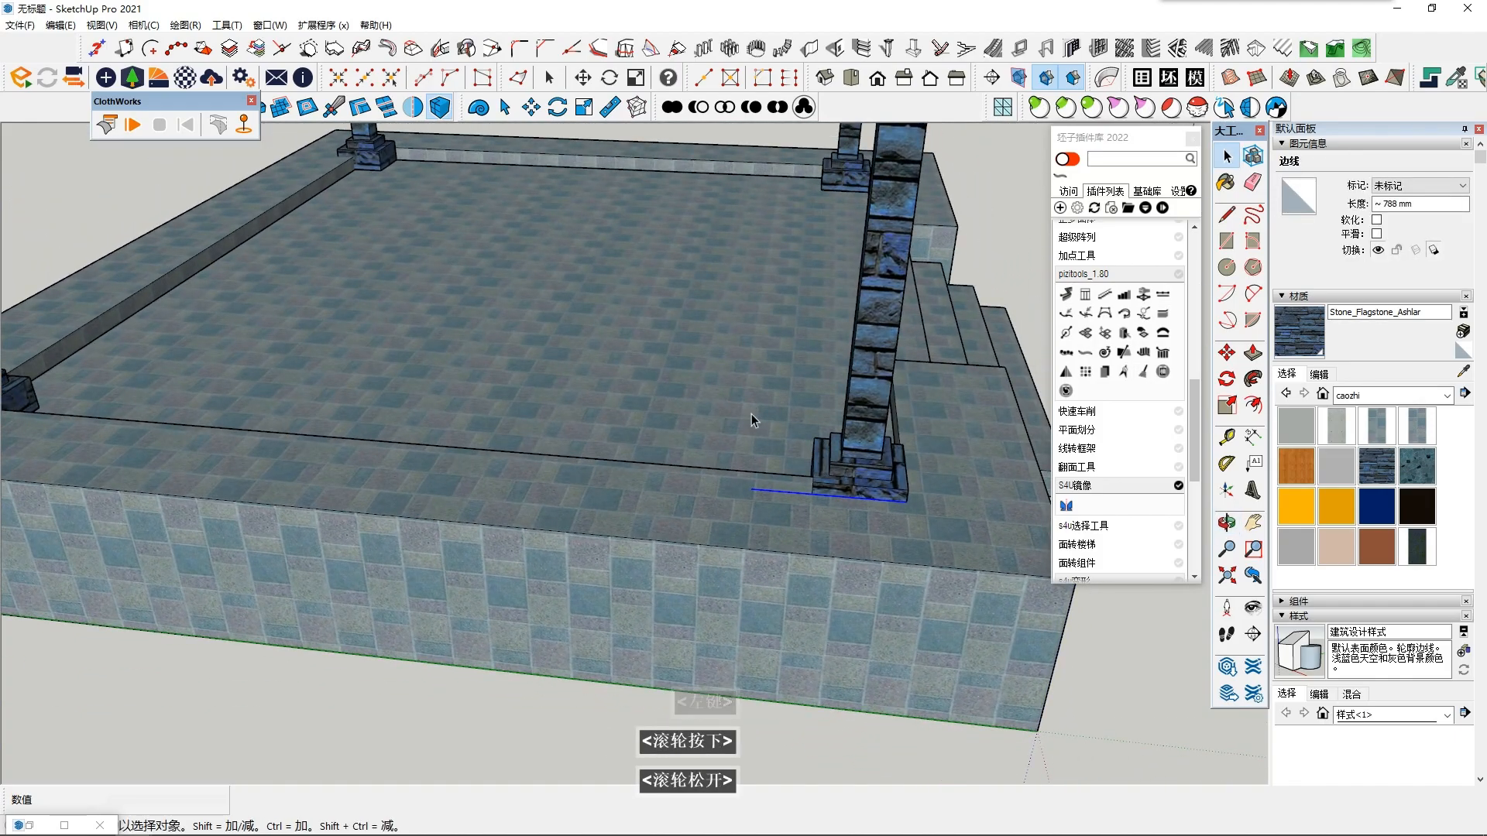
- Undo the segment deletion, the division and the line between the column bases
key("shift+F6")
key("ctrl+z")
key("ctrl+z")
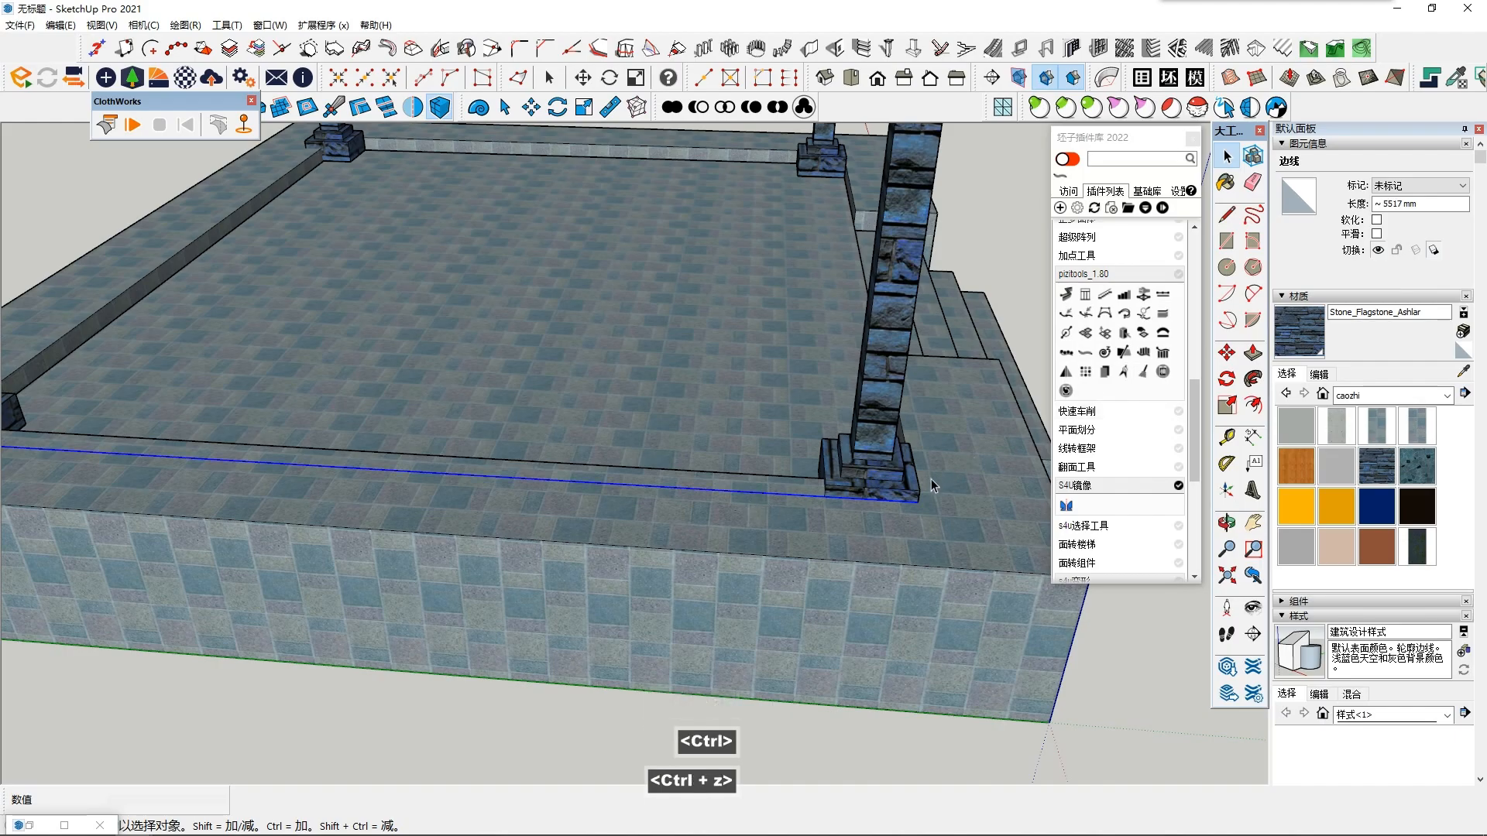
key("ctrl+z")
- Draw a line about 5882 mm long along the green axis from one column base's outer corner past the neighbouring base
left_click(1227, 215)
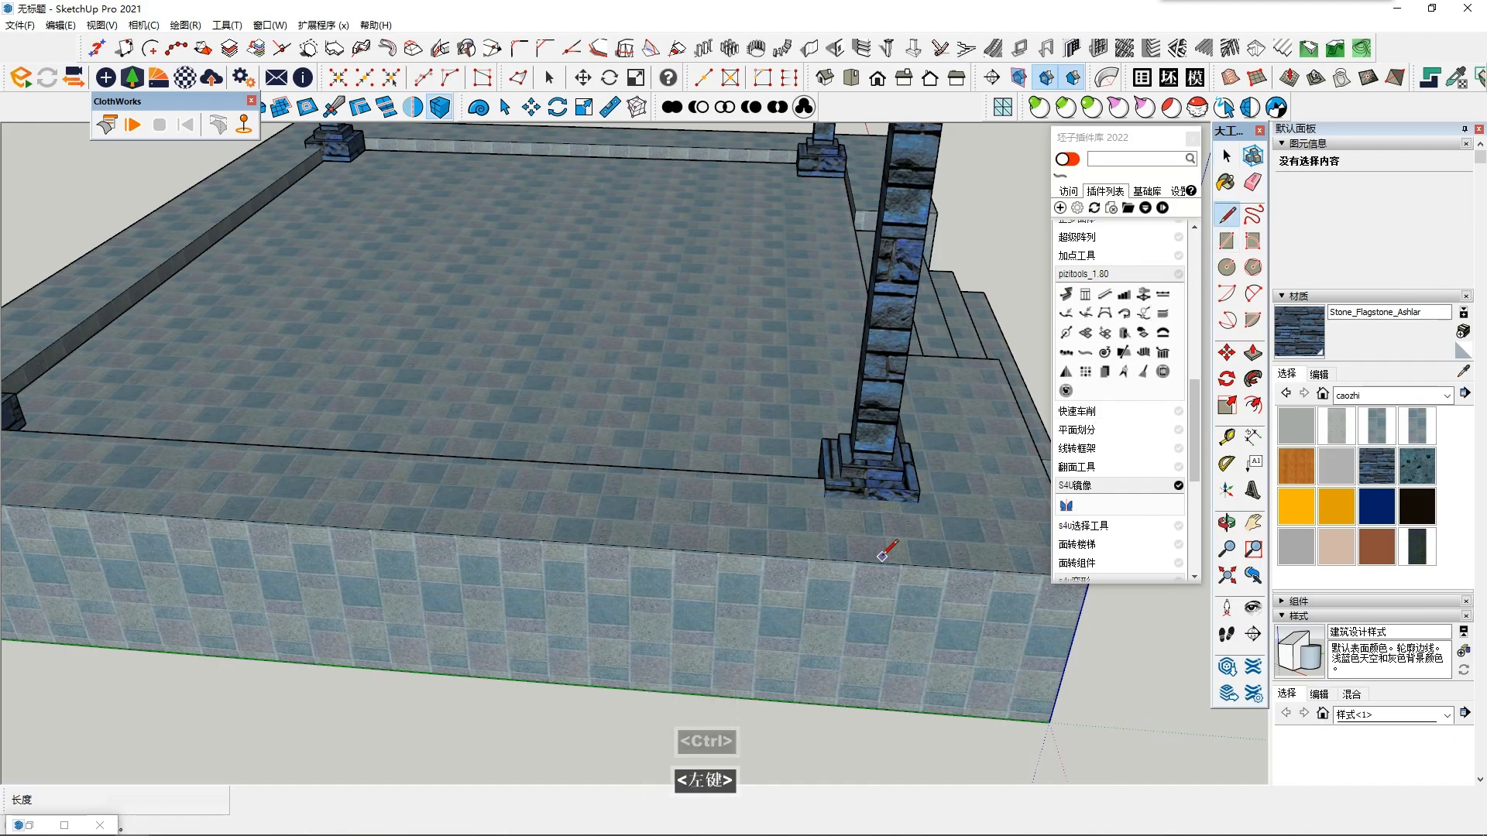
scroll(835, 567, "up", 1)
middle_click_drag(893, 528, 833, 671, "shift")
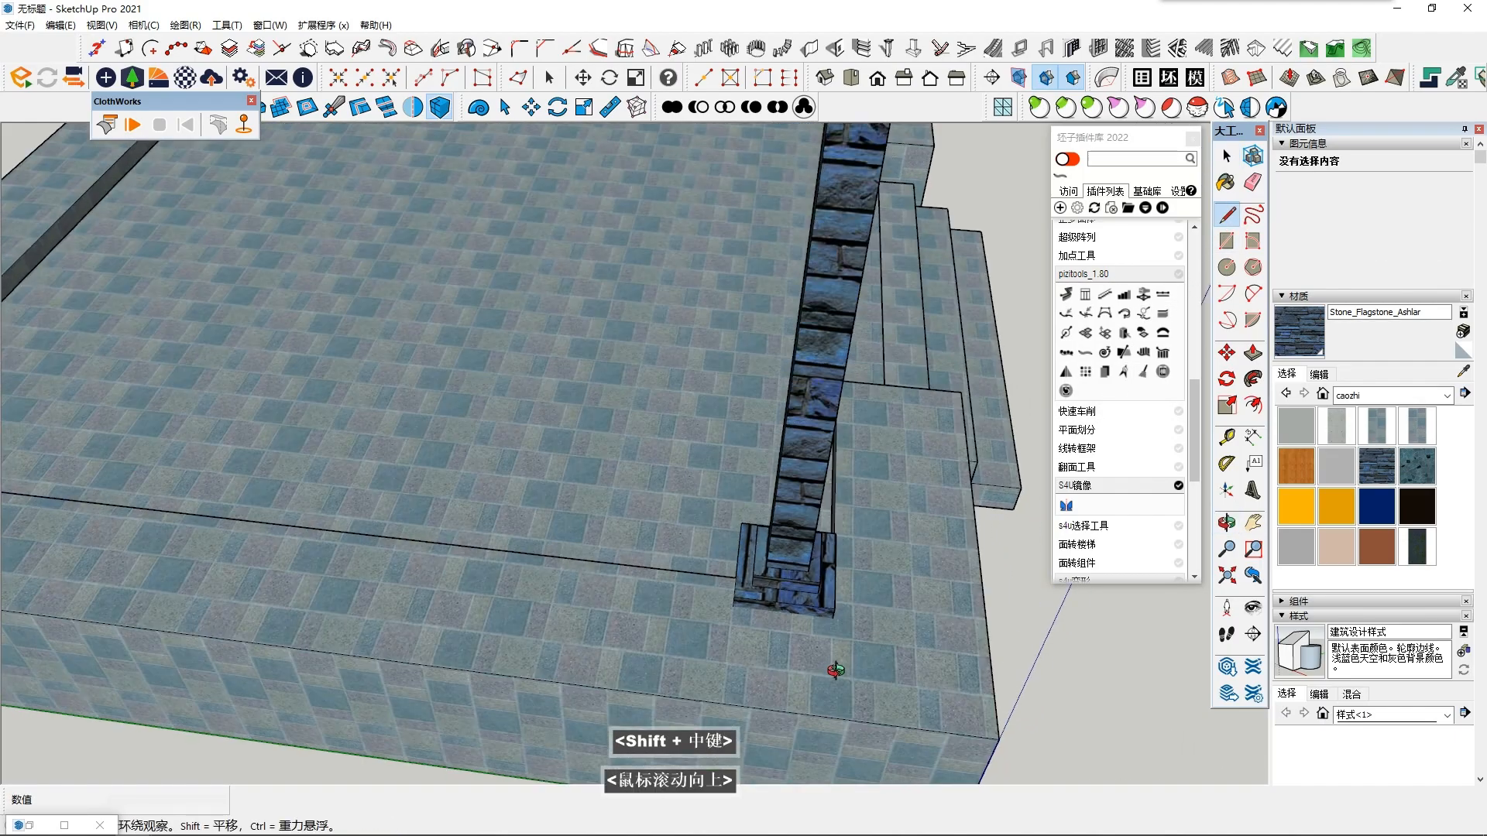
scroll(835, 668, "up", 1)
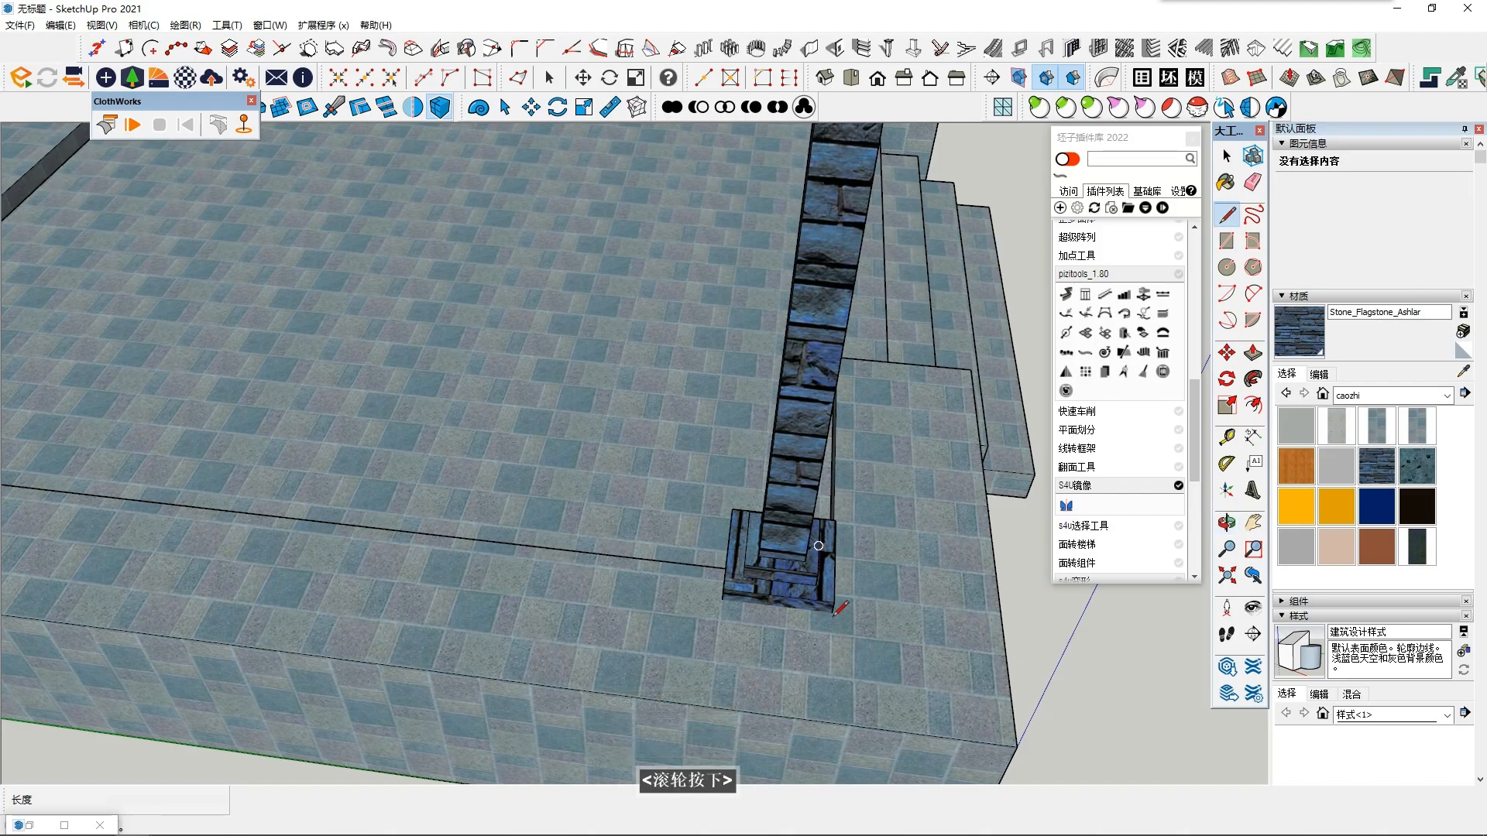
left_click(832, 612)
middle_click_drag(512, 600, 968, 604)
middle_click_drag(558, 592, 823, 592, "shift")
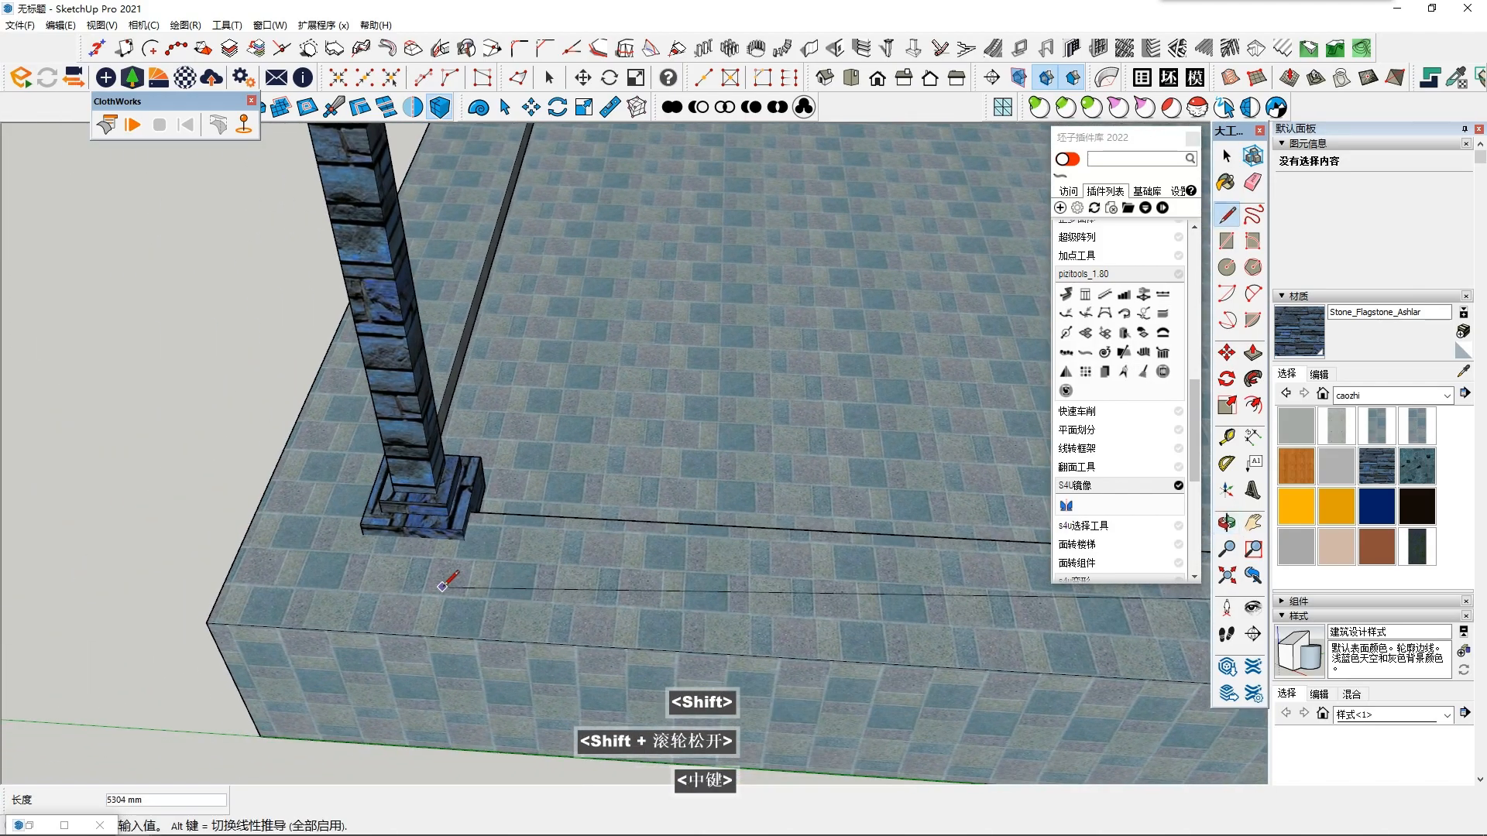
key("Right")
scroll(364, 573, "up", 2)
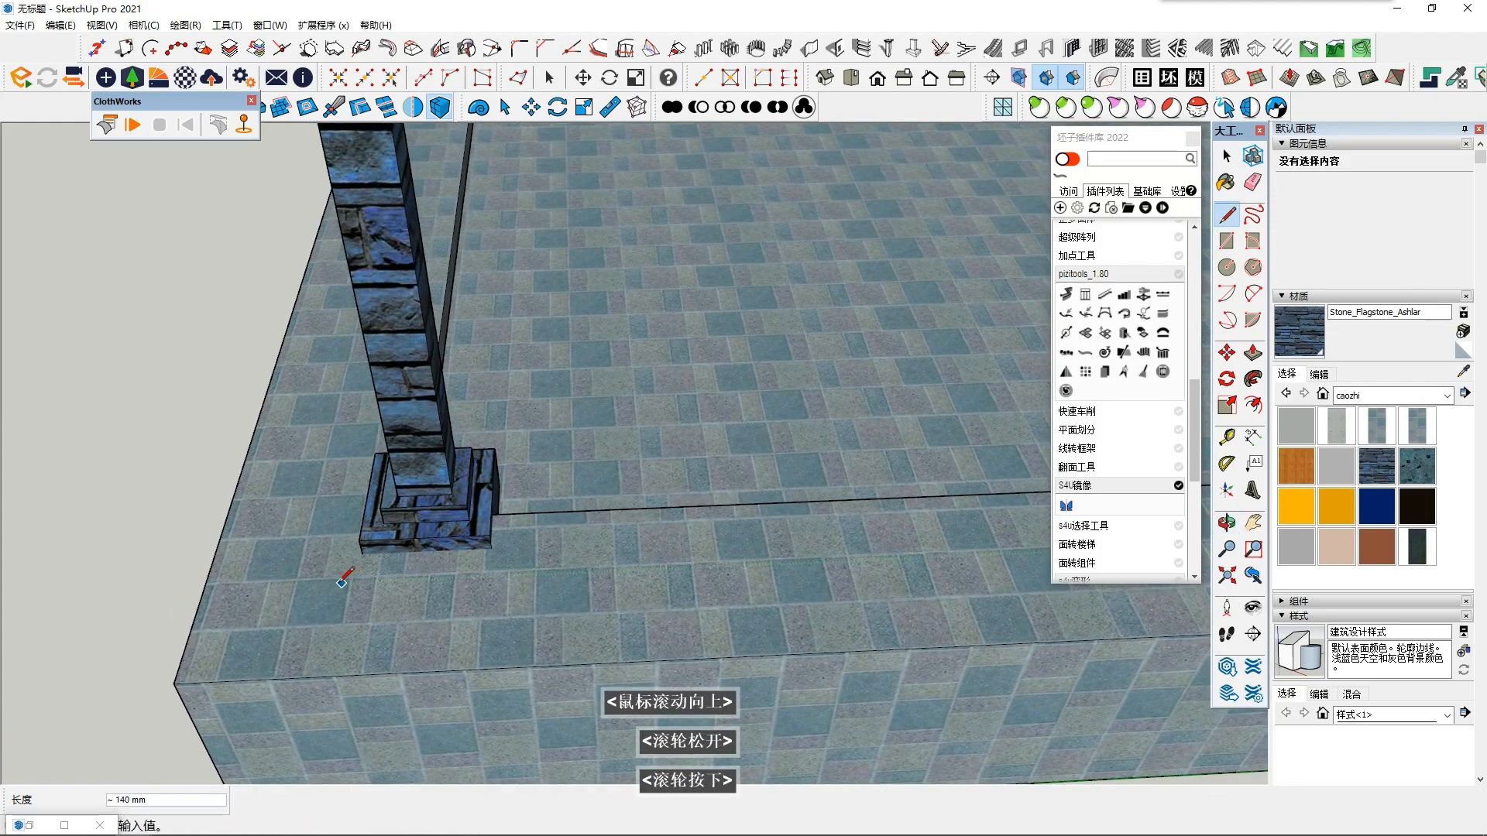
key("Left")
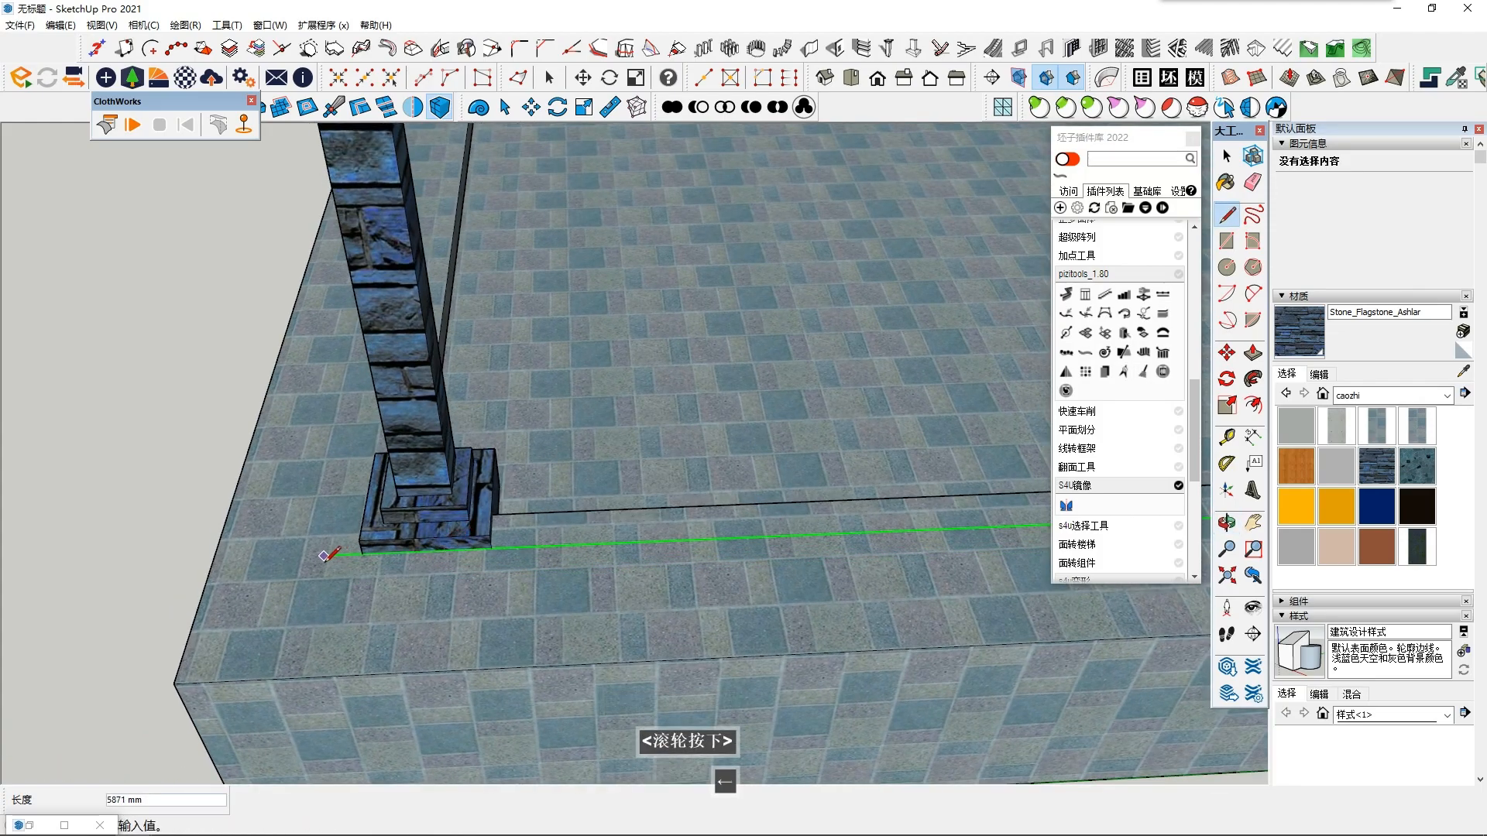
left_click(321, 556)
key("space")
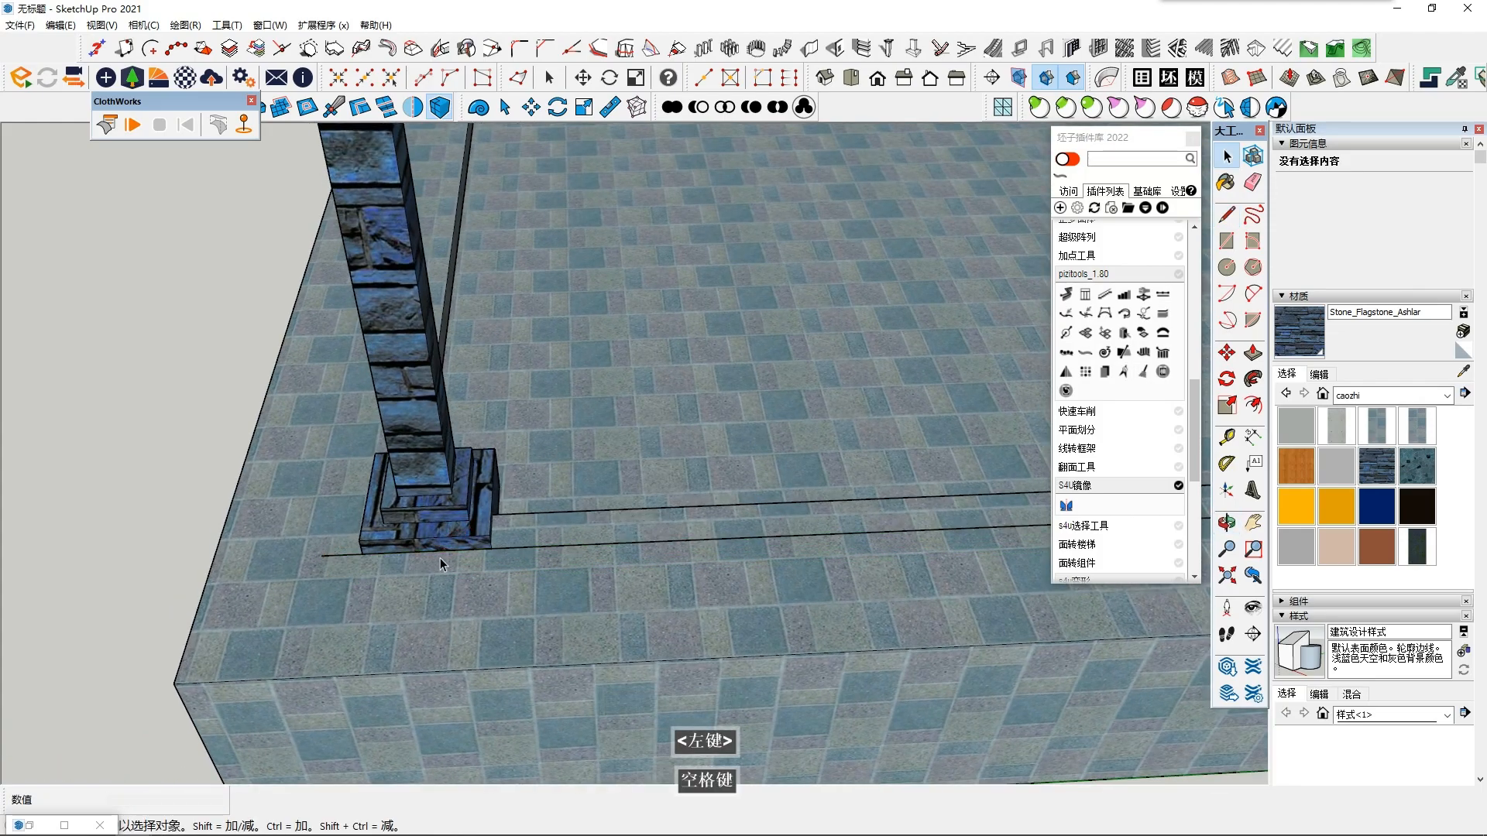
- Divide the new line along the column bases into 7 equal segments
left_click(545, 555)
right_click(546, 553)
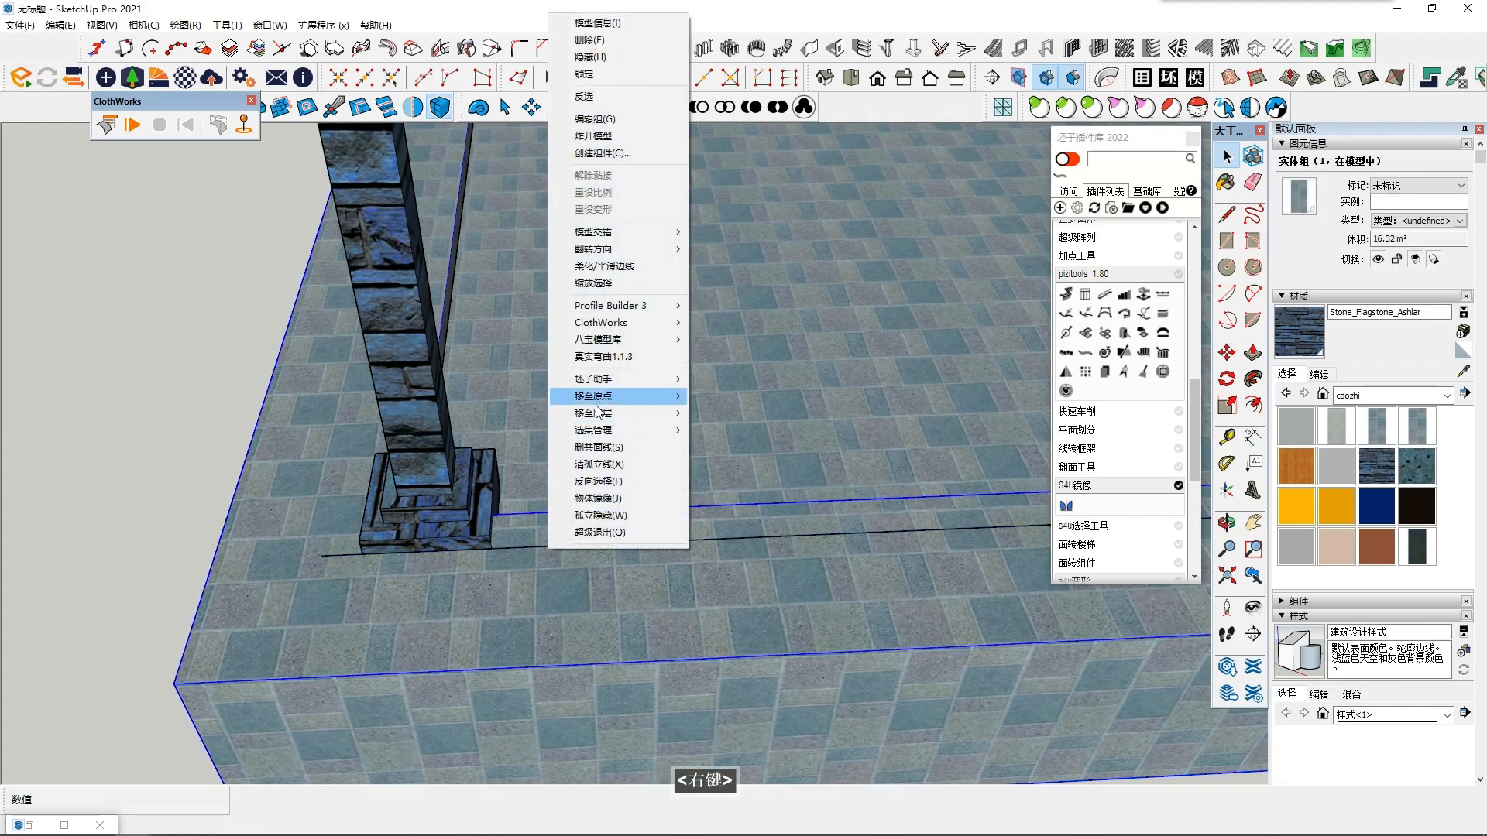
left_click(488, 527)
right_click(559, 548)
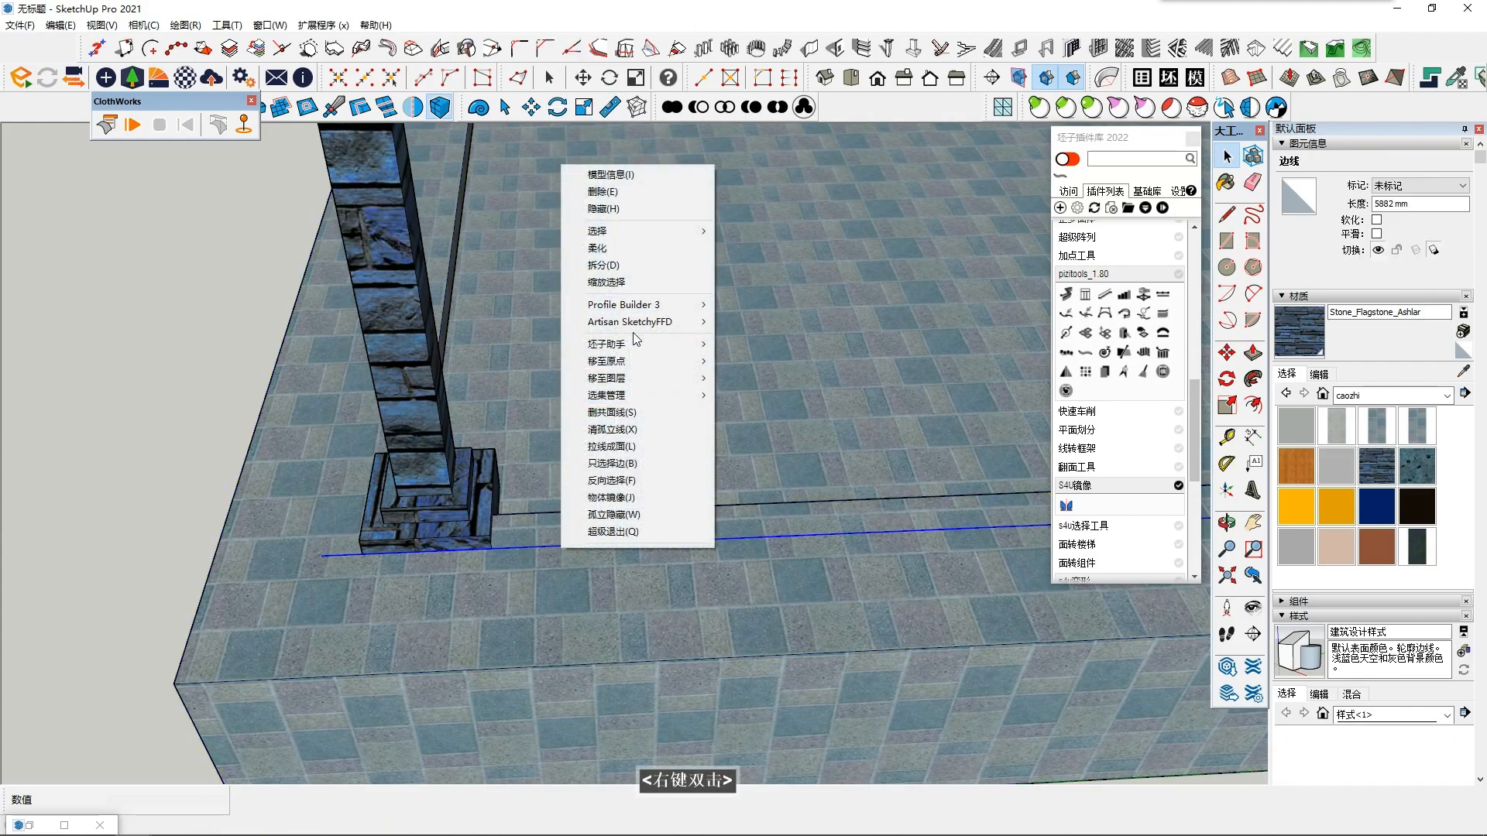
left_click(612, 266)
left_click(593, 513)
left_click(602, 550)
right_click(602, 550)
left_click(623, 262)
scroll(759, 546, "down", 3)
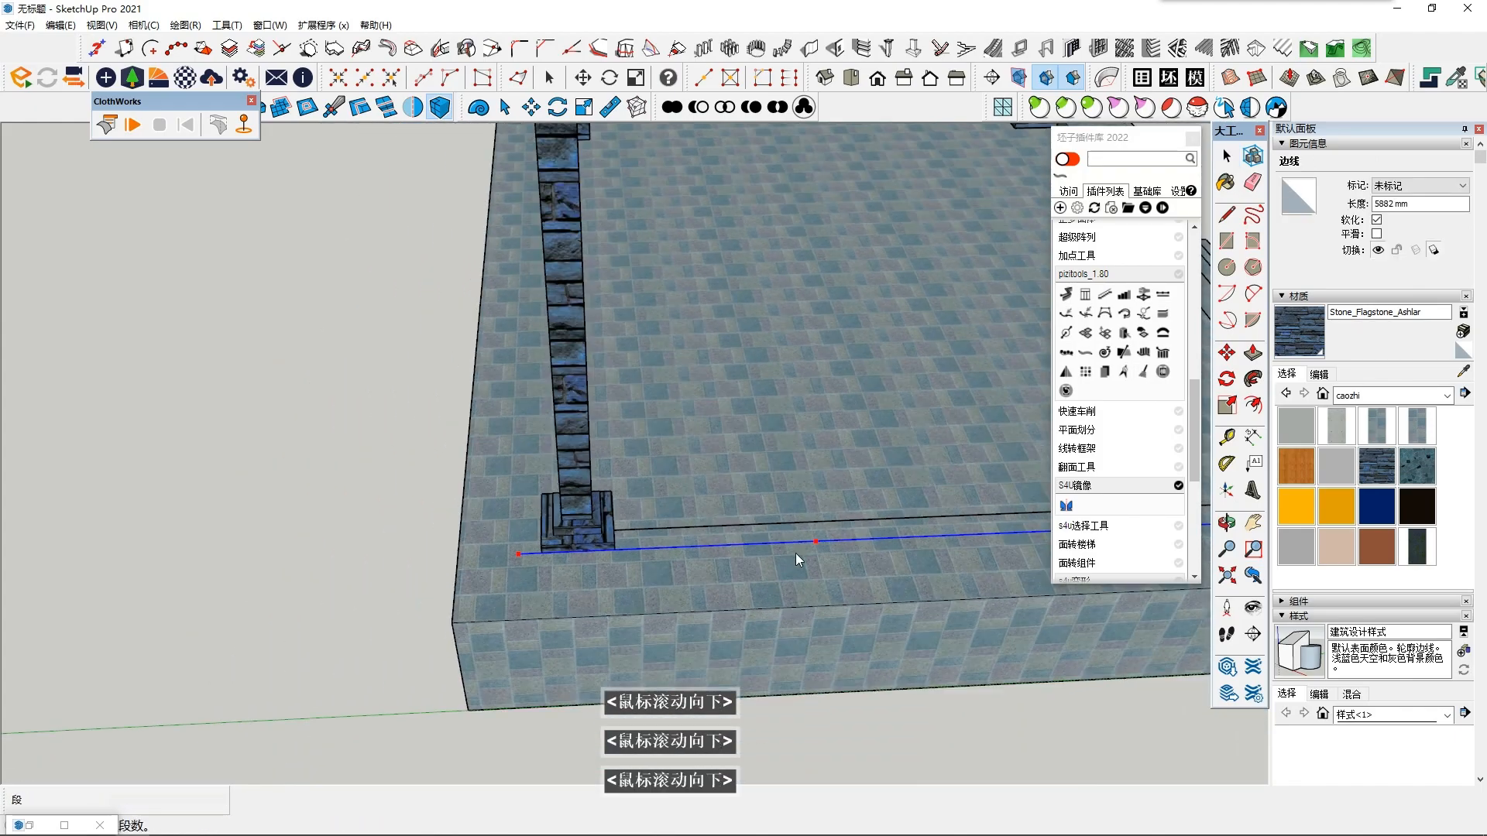
middle_click_drag(796, 553, 625, 593, "shift")
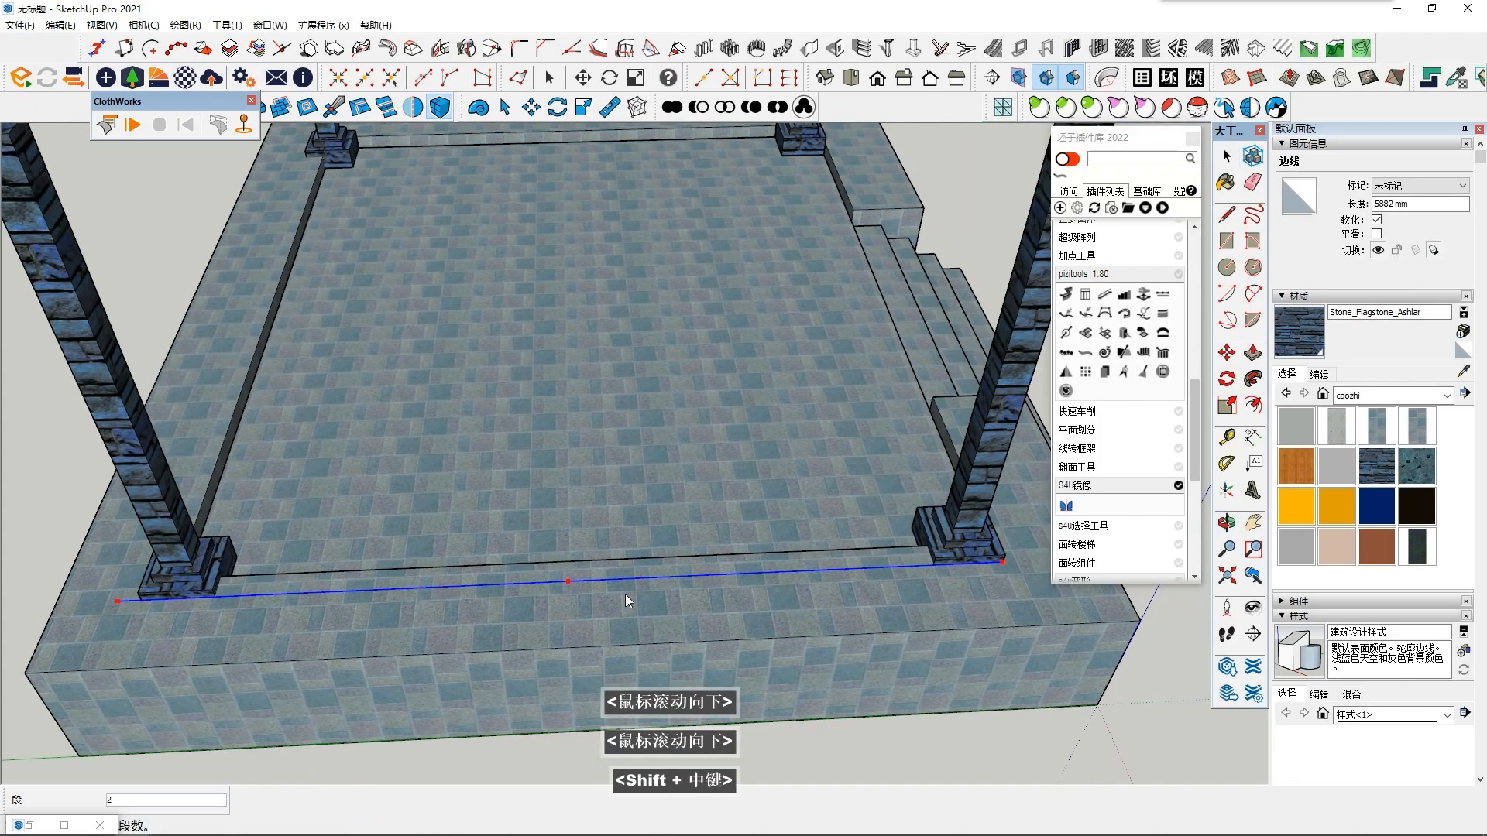
left_click(881, 570)
- Select all segments of the line, exclude the one at the starting column base, and delete the others
key("space")
key("shift")
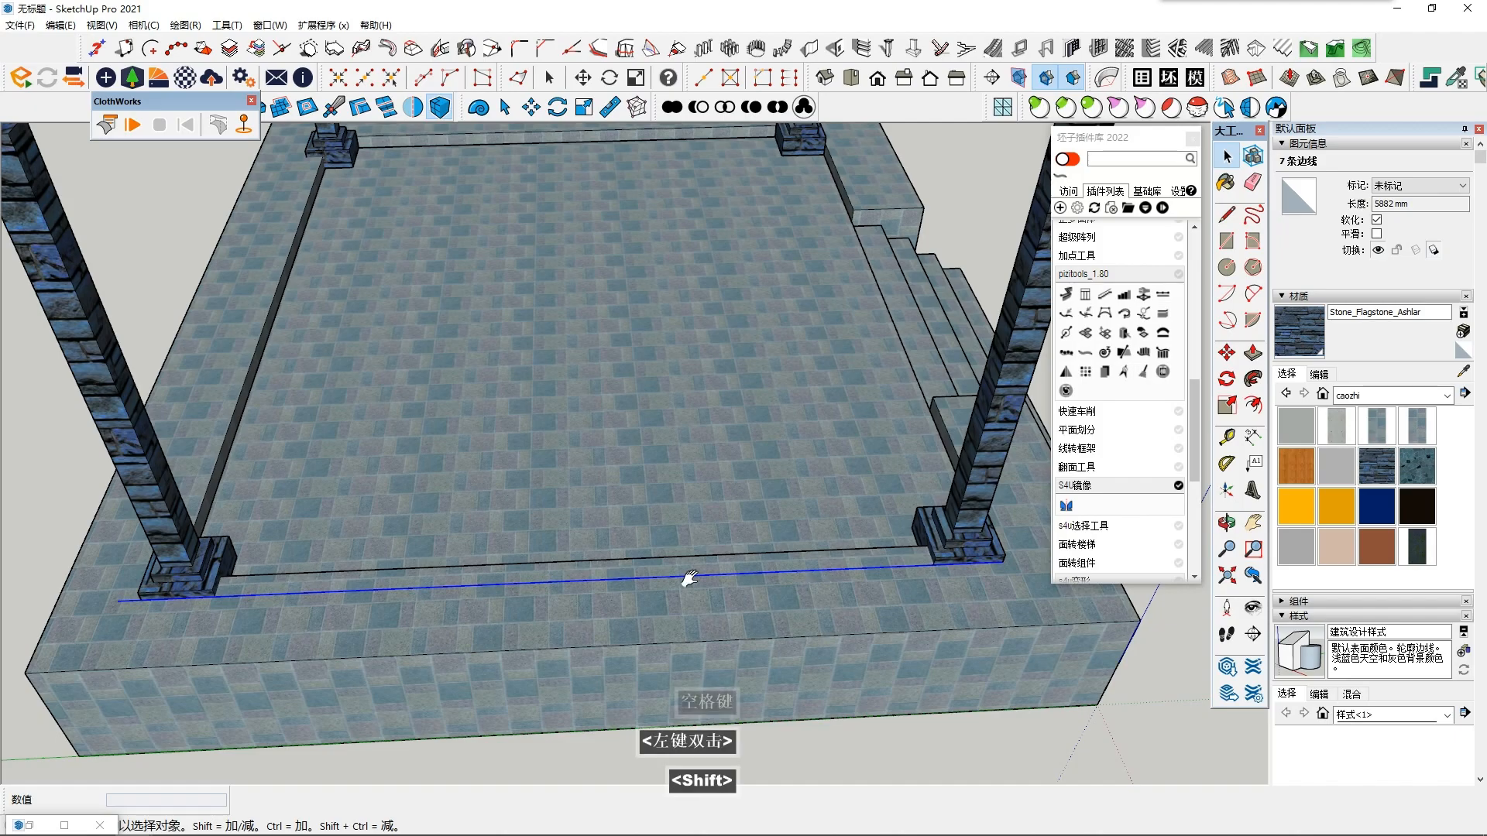
middle_click_drag(807, 577, 702, 584, "shift")
left_click(731, 582, "shift")
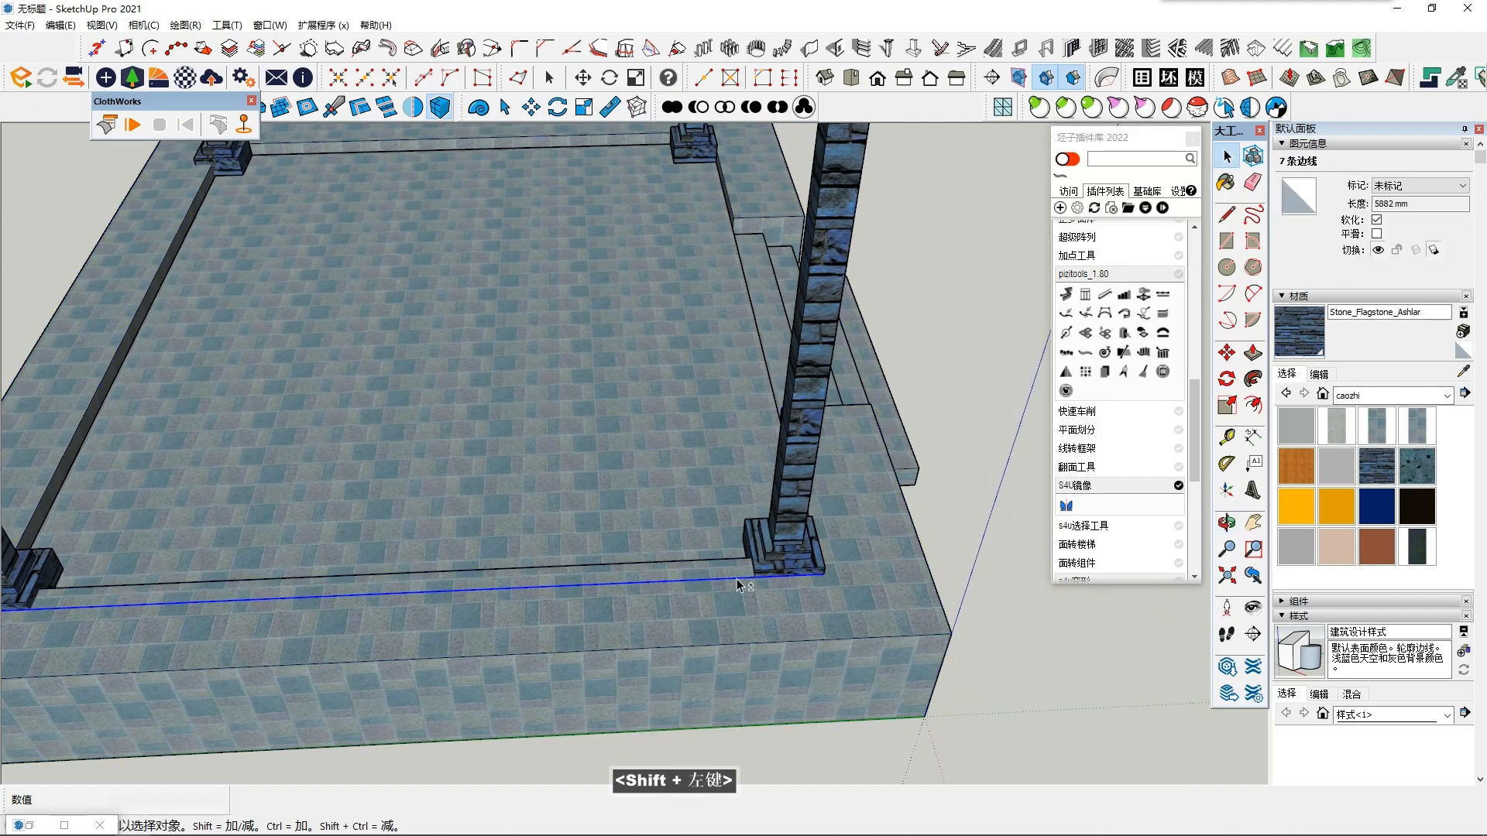
scroll(737, 577, "up", 2, "shift")
key("Delete")
left_click(705, 582)
scroll(697, 590, "down", 1)
scroll(693, 587, "down", 2)
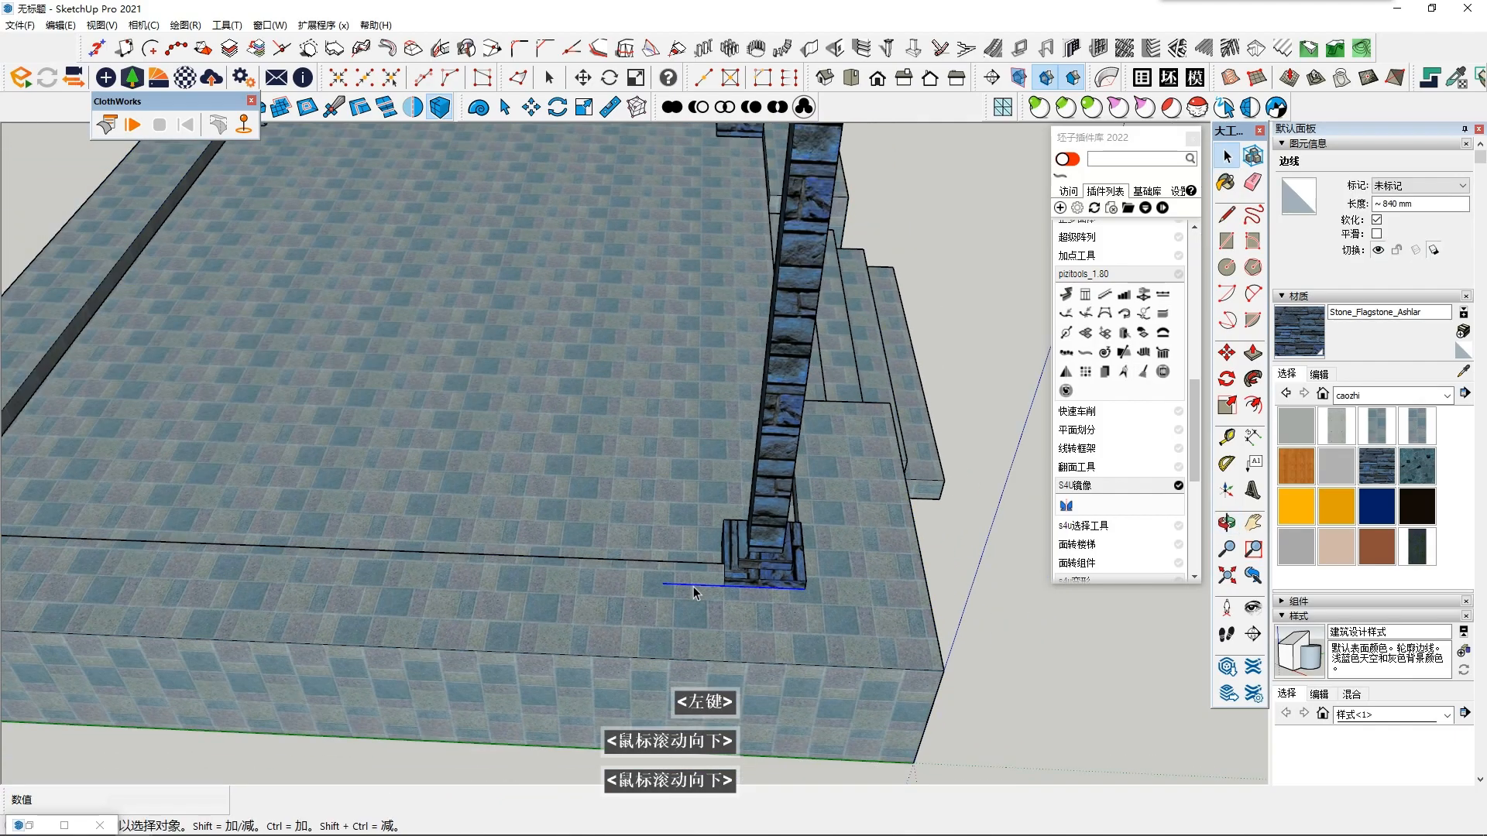
- Draw a rectangle on the platform border, outside the column base, using the remaining 840 mm segment as its long side
scroll(720, 596, "up", 3)
middle_click_drag(719, 596, 533, 561)
scroll(478, 519, "up", 2)
double_click(1230, 243)
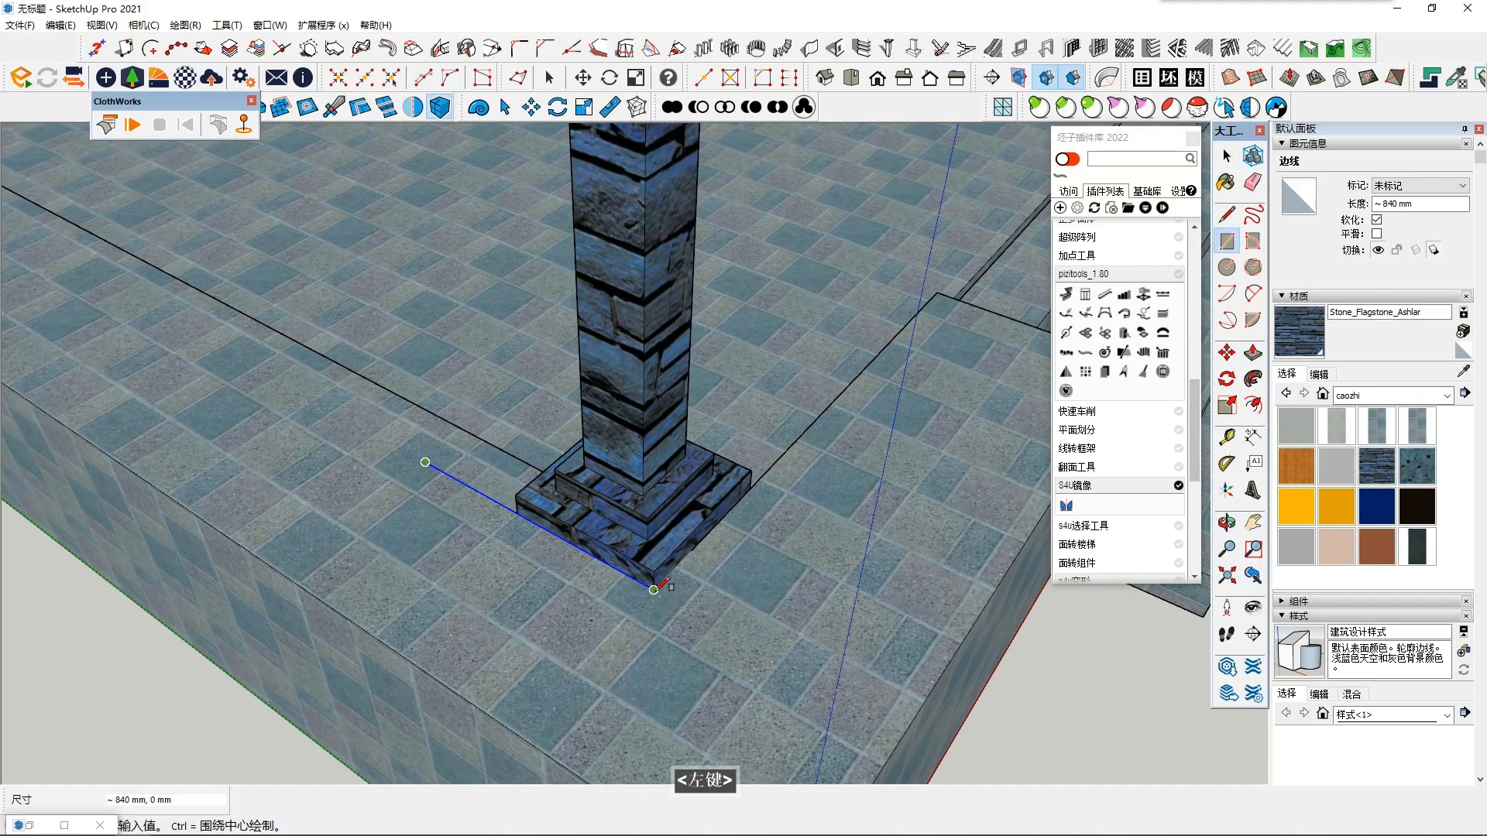
left_click(557, 669)
middle_click_drag(558, 617, 455, 477)
- Push/Pull the rectangle up into a thin slab and make the whole slab a group
key("p")
left_click(570, 535)
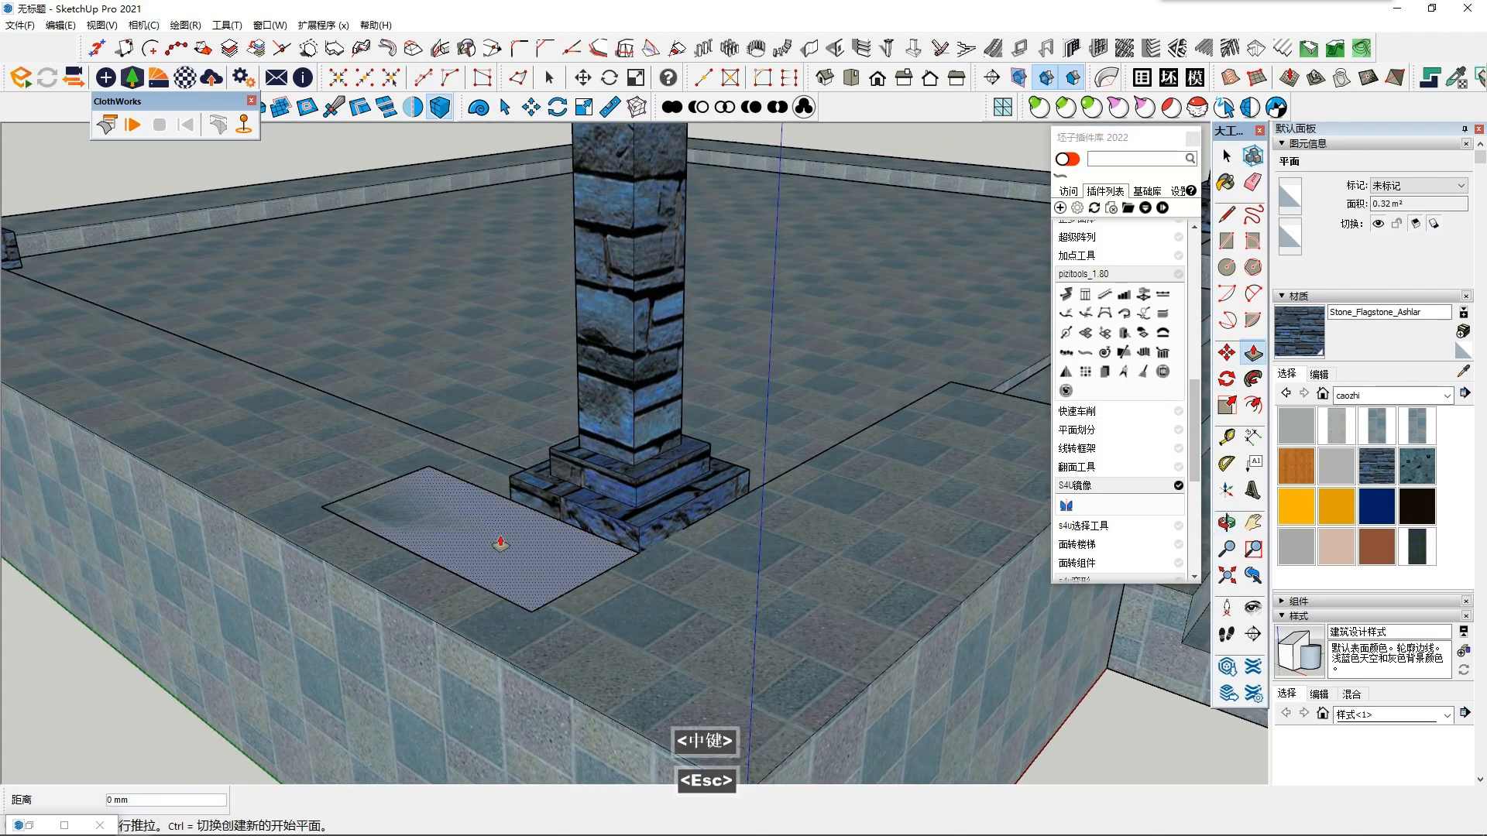
left_click(490, 529)
key("space")
triple_click(494, 527)
right_click(495, 527)
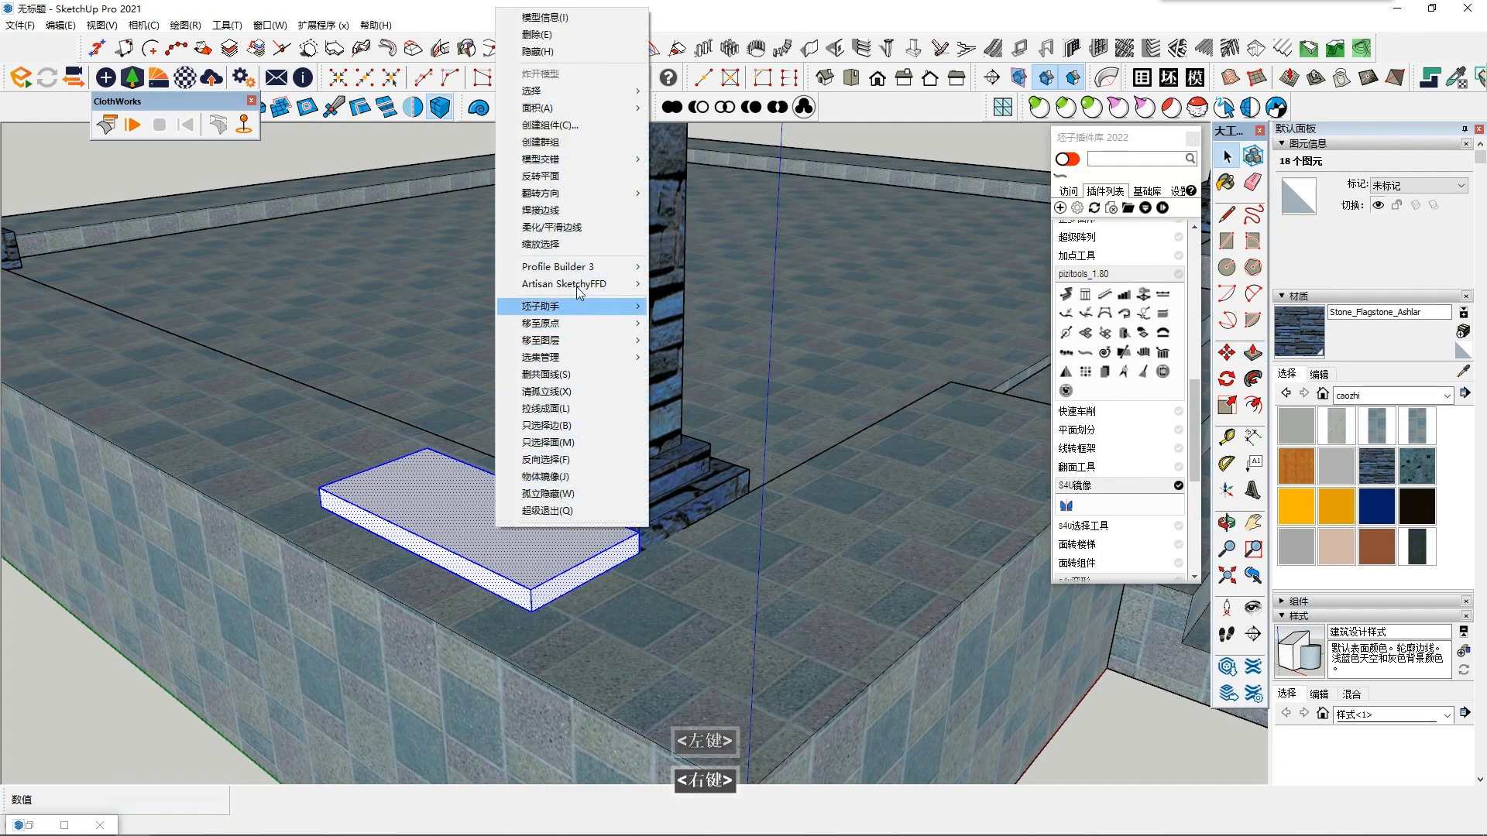
left_click(540, 142)
middle_click_drag(540, 142, 604, 201)
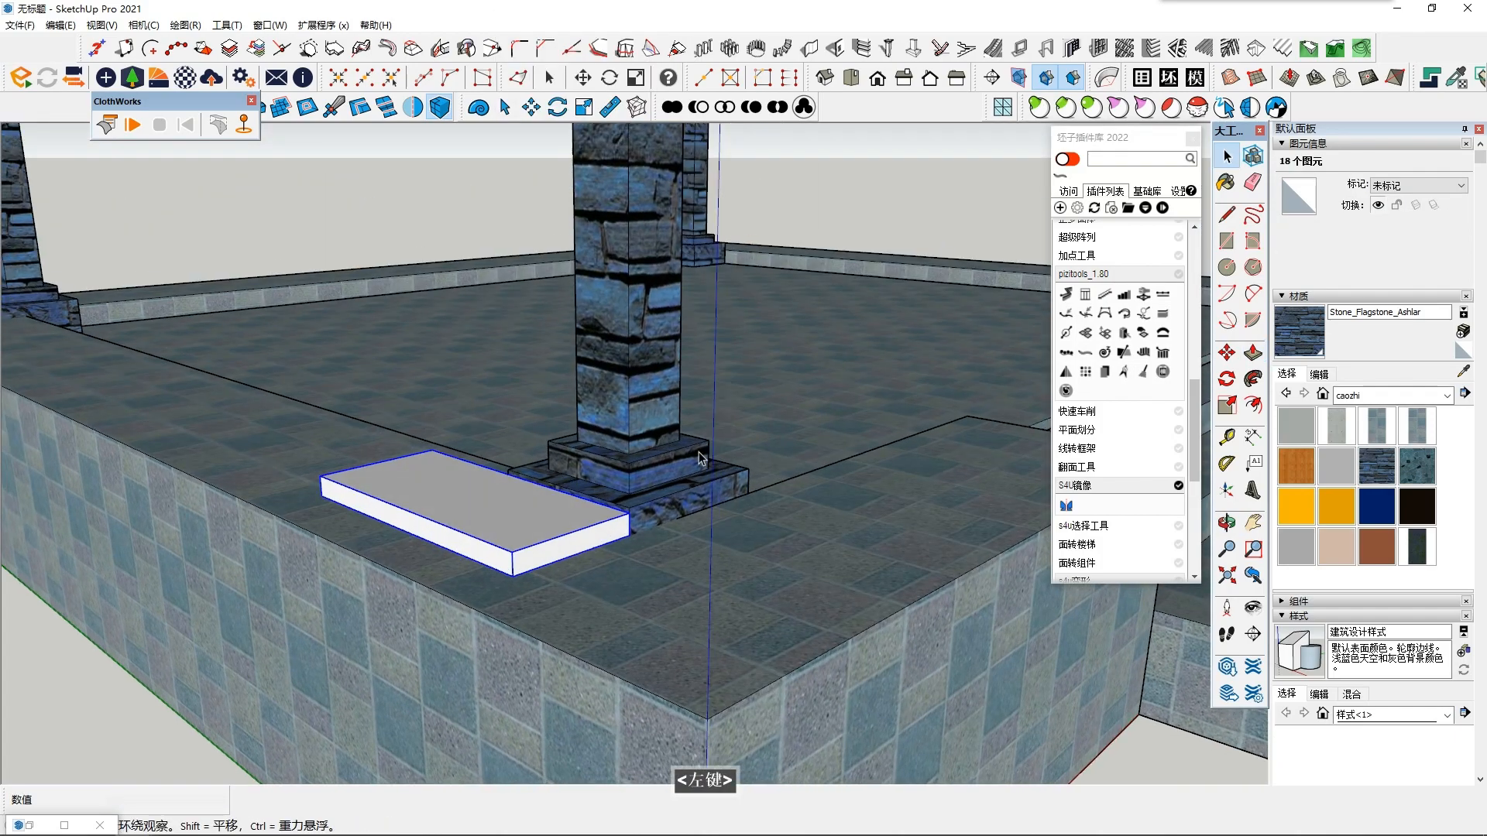
- Move the slab group straight up so it floats above the platform border beside the column
left_click(1226, 353)
left_click_drag(631, 540, 656, 327)
left_click(658, 315)
middle_click_drag(608, 372, 569, 420)
key("space")
scroll(603, 403, "down", 2)
scroll(594, 495, "up", 2)
left_click(1226, 353)
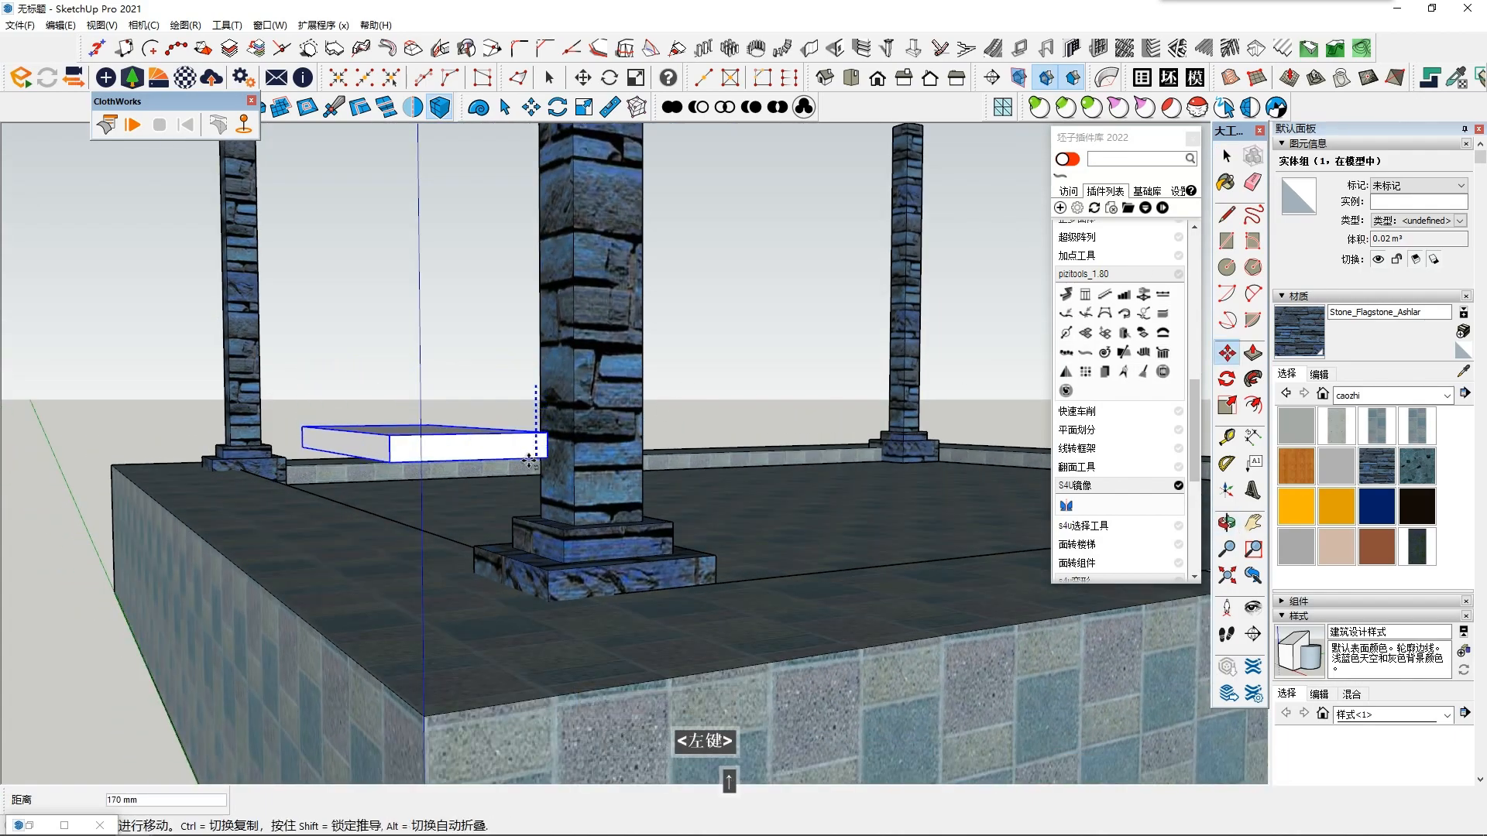
left_click(538, 465)
key("space")
middle_click_drag(538, 464, 743, 466)
middle_click_drag(383, 684, 308, 551)
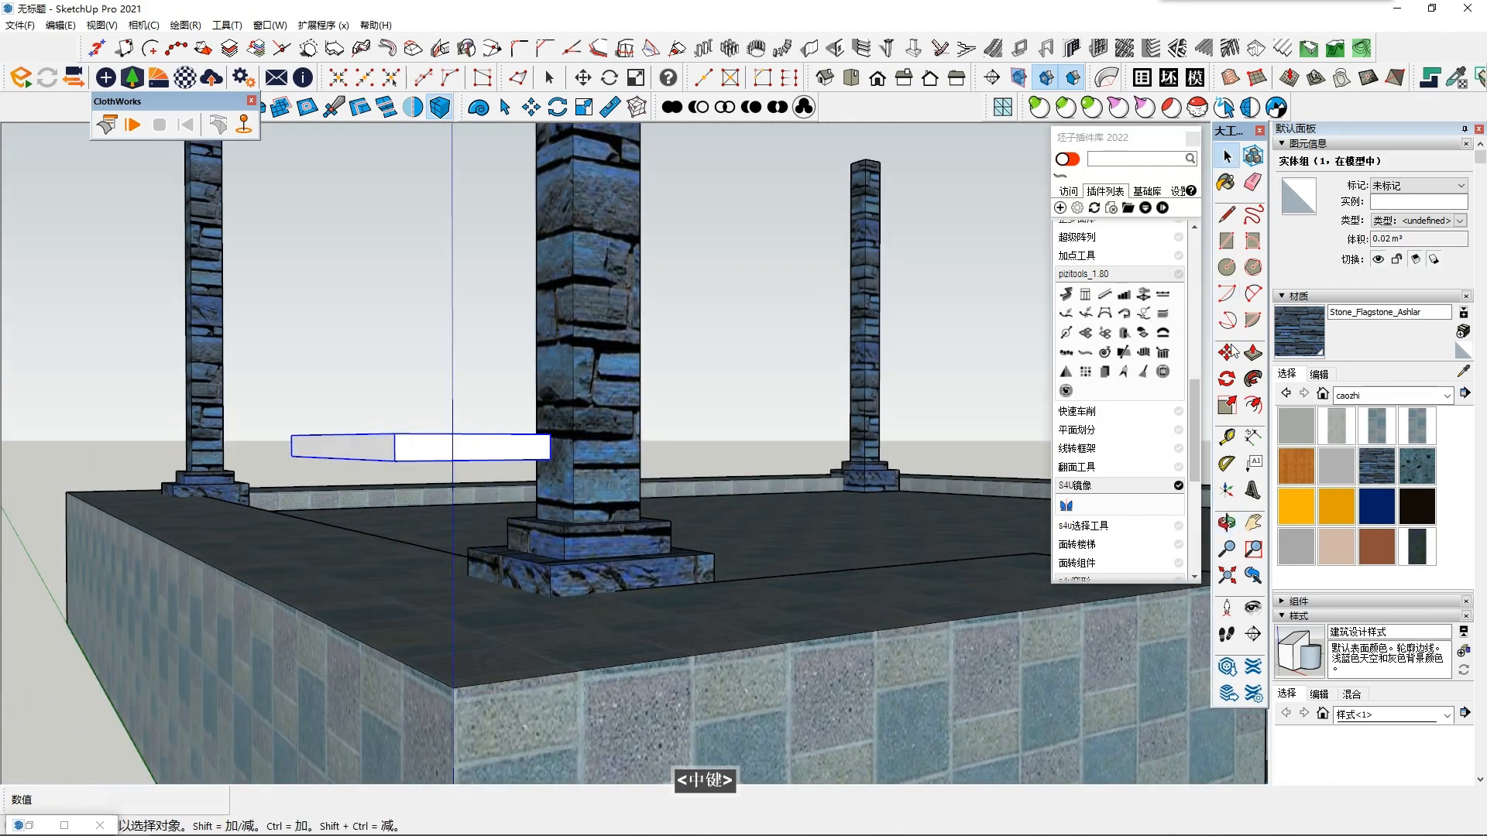
- Try to draw a vertical line upward from the lower outer corner of the column base
left_click(1227, 214)
scroll(597, 620, "up", 2)
left_click(599, 635)
key("Up")
key("space")
mouse_move(596, 375)
middle_mouse_down()
mouse_move(434, 446)
mouse_move(428, 498)
mouse_move(493, 507)
mouse_move(541, 718)
mouse_move(574, 575)
middle_mouse_up()
left_click(1227, 215)
middle_click_drag(695, 546, 571, 642)
left_click(565, 642)
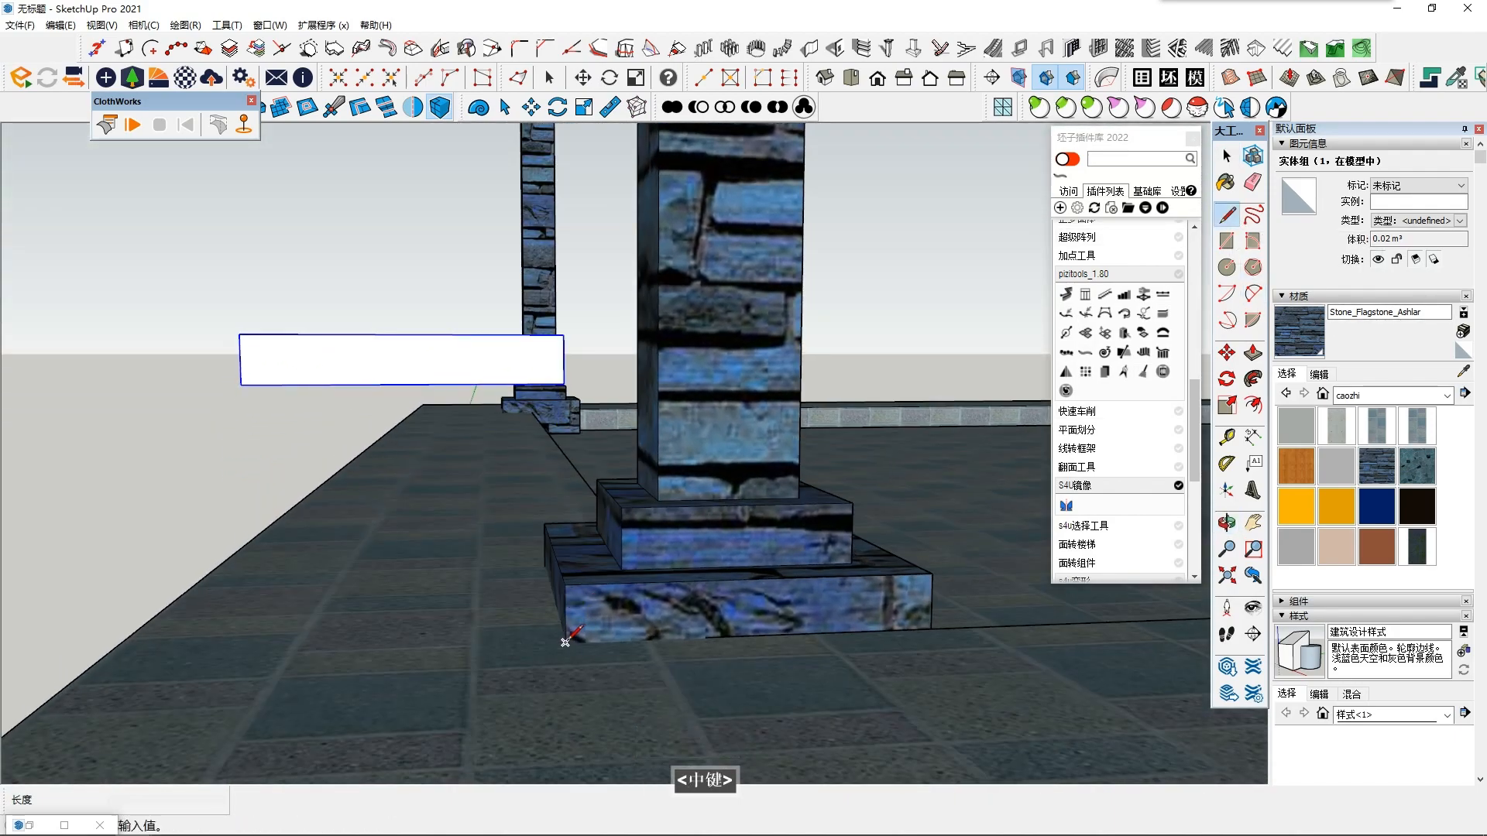
middle_click_drag(571, 531, 577, 457)
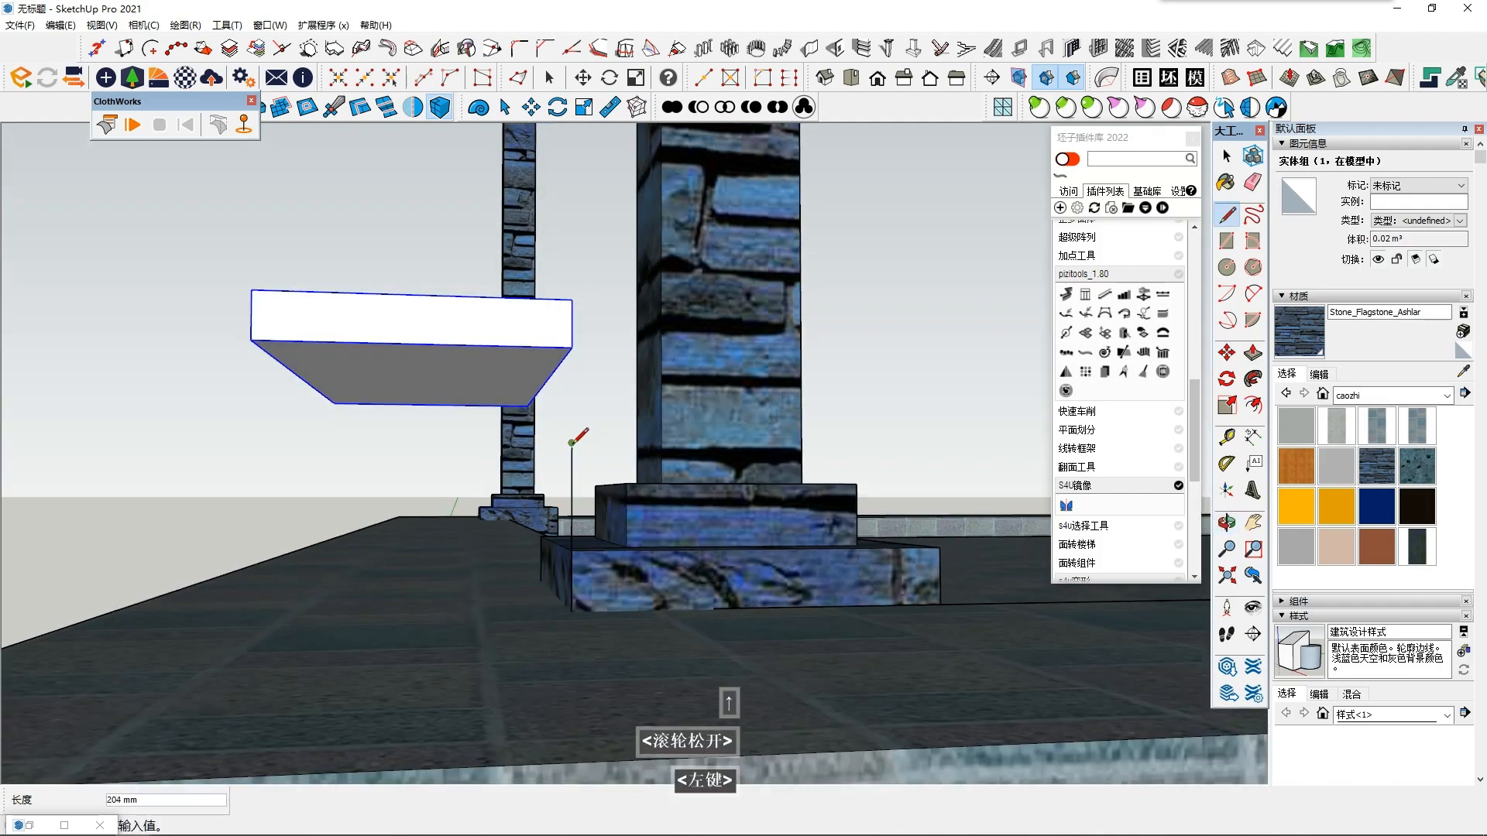
key("ctrl+z")
key("Escape")
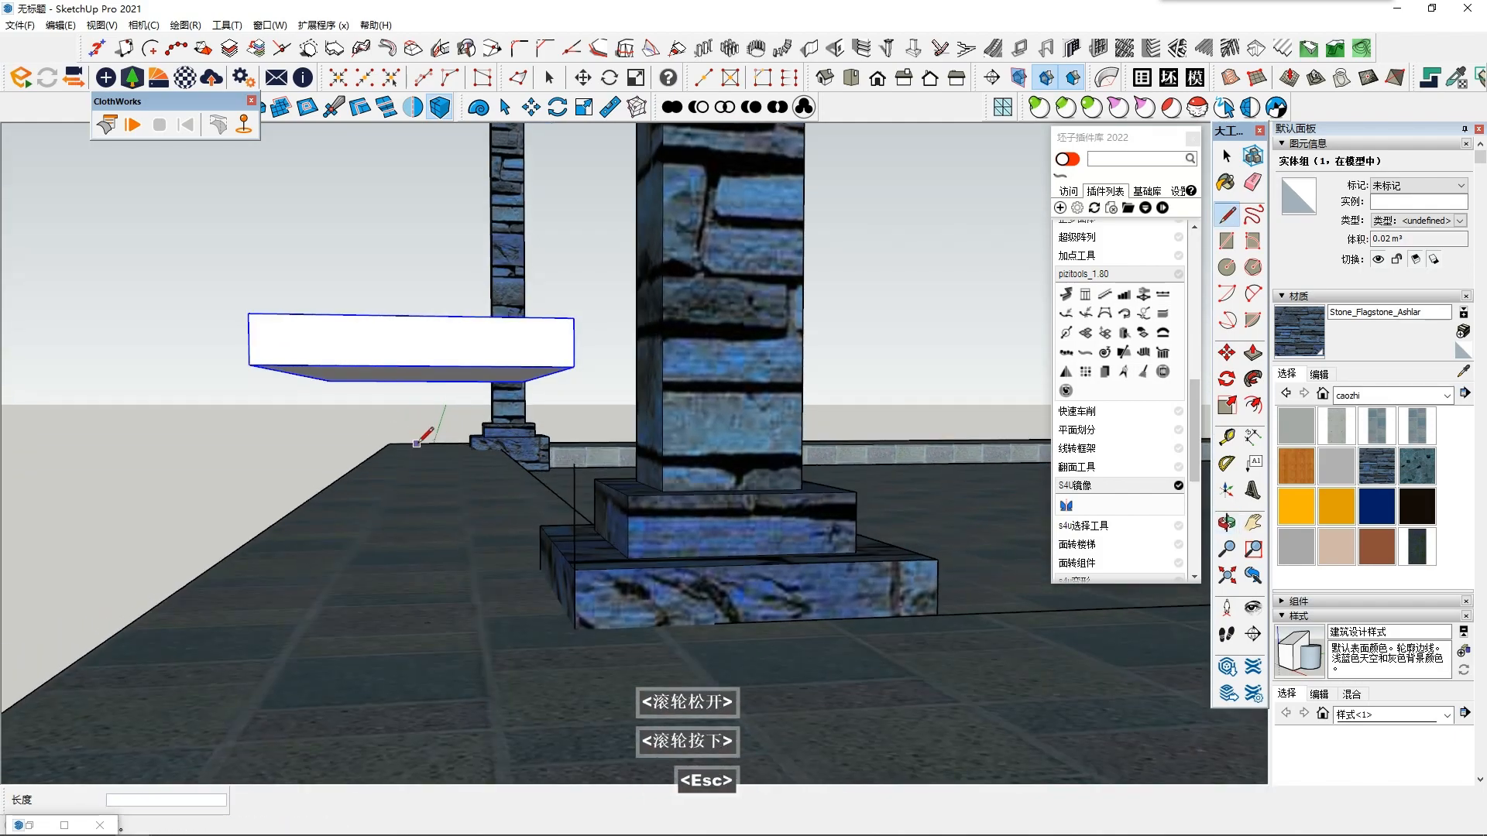
- Draw a vertical rectangle from the slab's lower outer corner down to the column base's lower corner, and select its face
double_click(1226, 241)
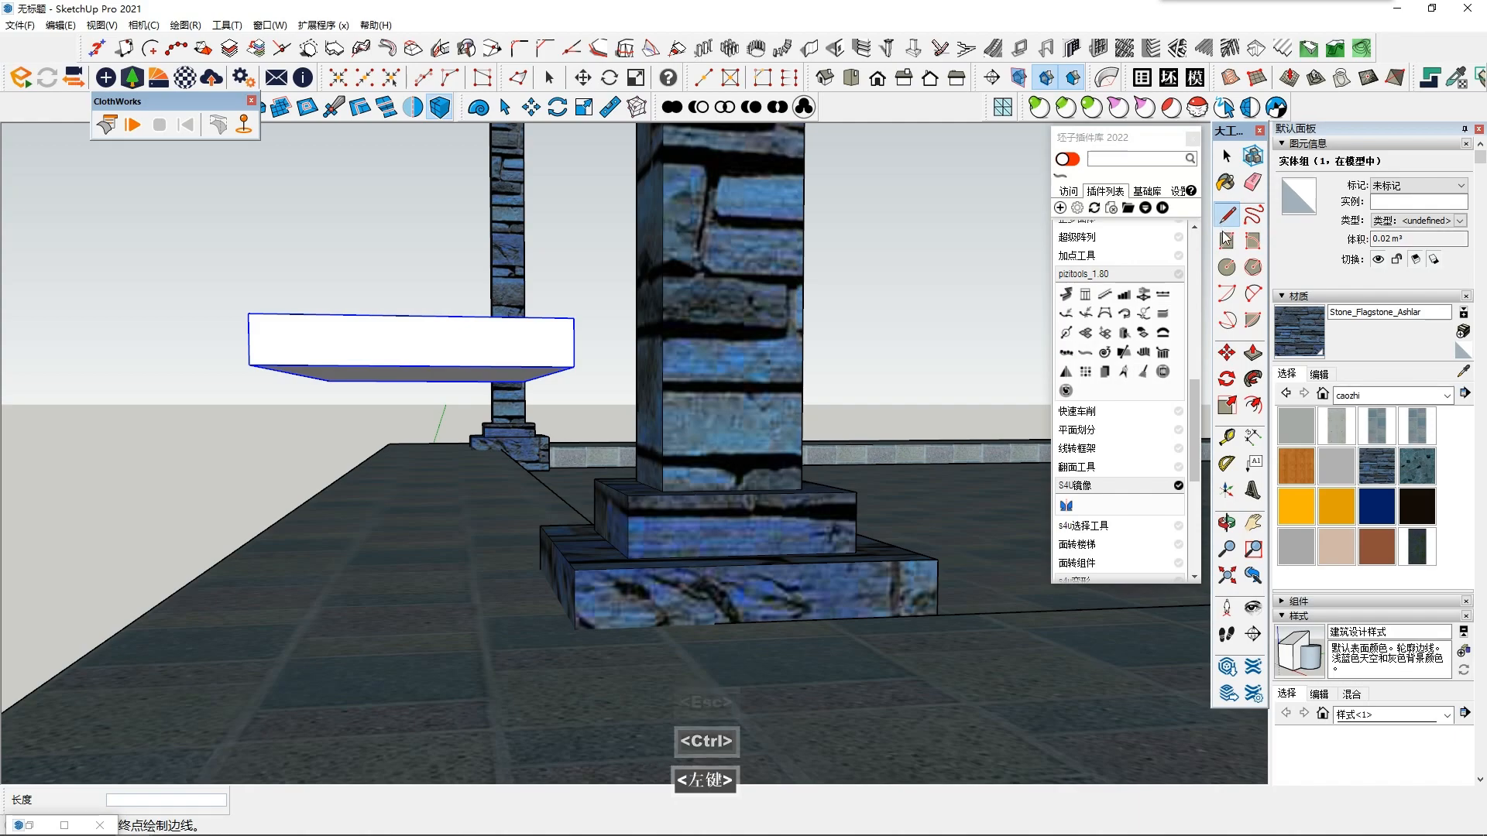
key("Down")
left_click(249, 364)
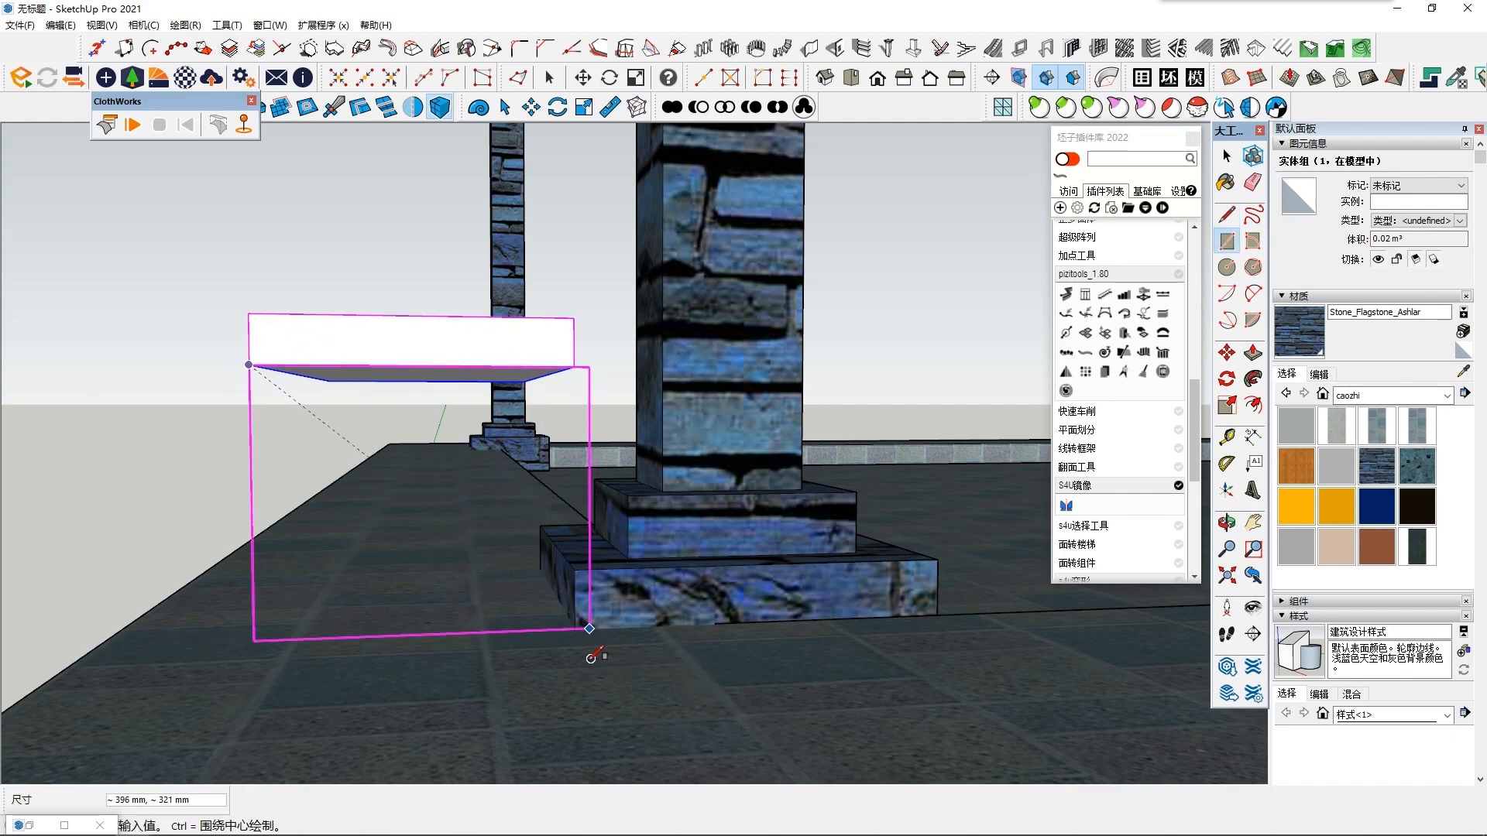
scroll(566, 623, "up", 4)
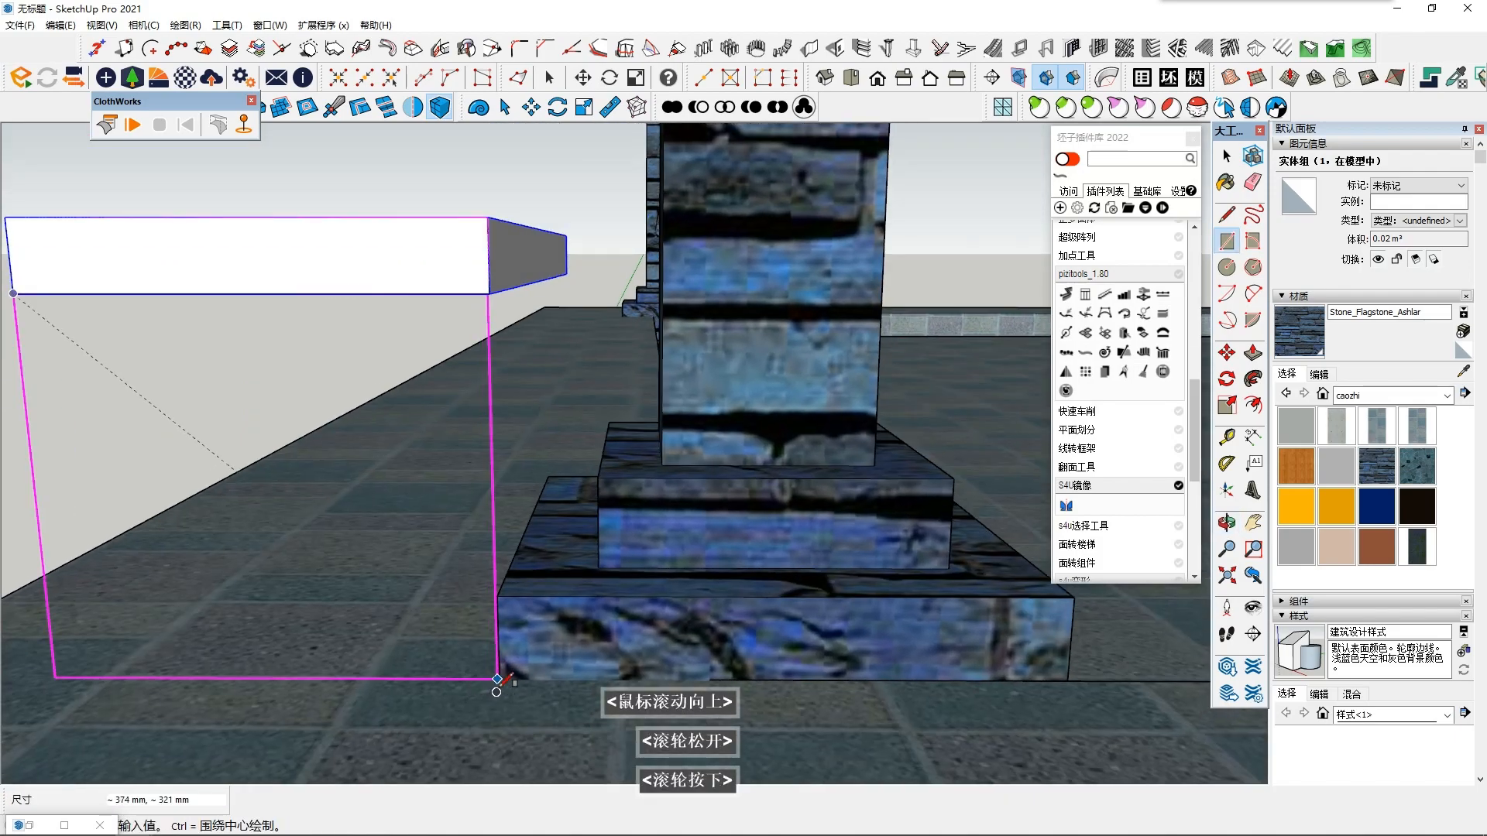
scroll(507, 679, "up", 3)
left_click(498, 680)
middle_click_drag(535, 620, 605, 597)
key("space")
scroll(448, 467, "down", 4)
key("space")
middle_click_drag(448, 467, 533, 491, "shift")
left_click(505, 505)
- Draw a diagonal line across the rectangle from its column-side edge to its upper edge near the slab's outer end
key("l")
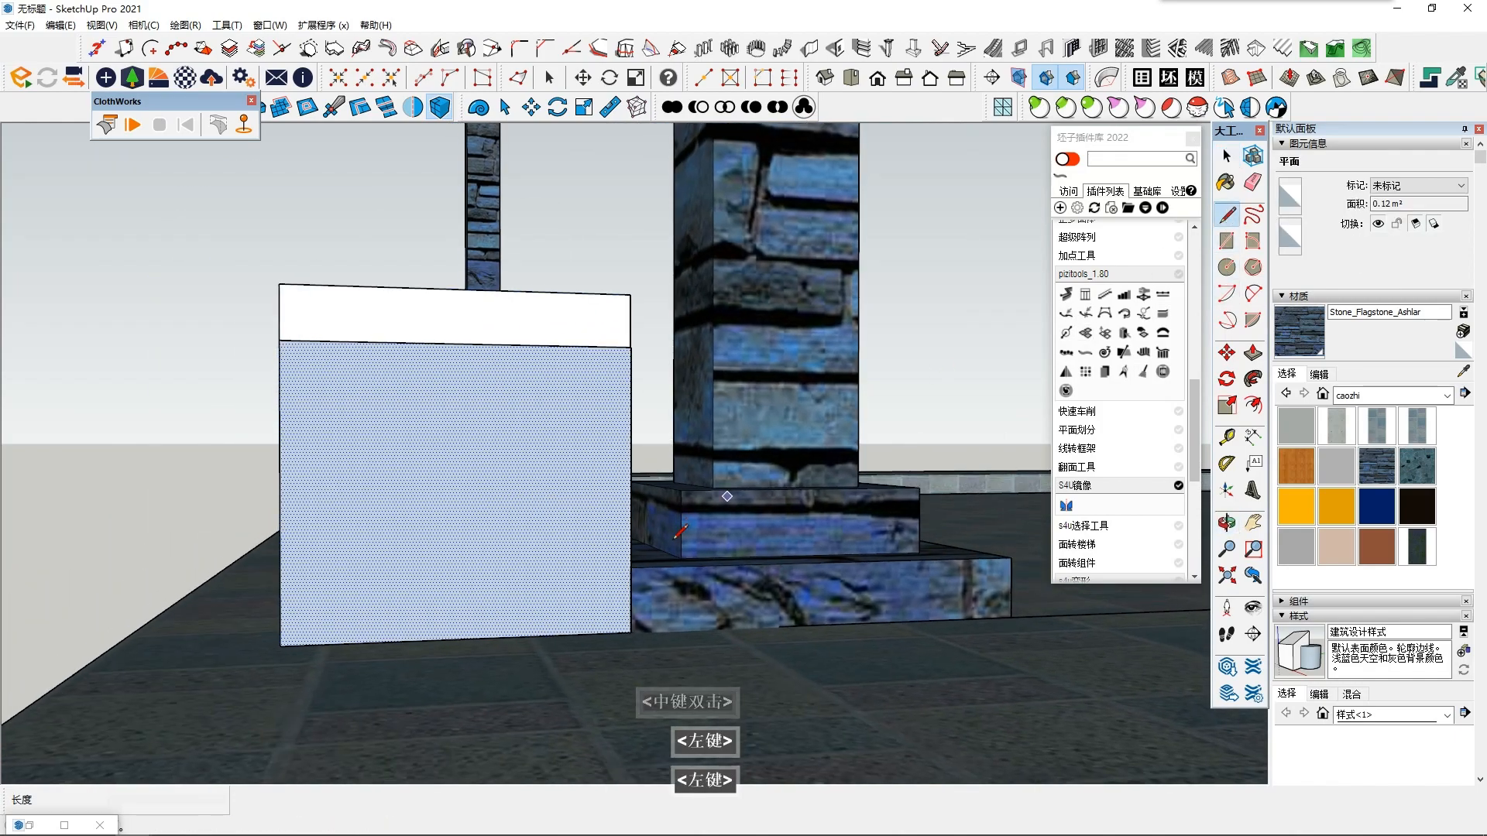
left_click(632, 632)
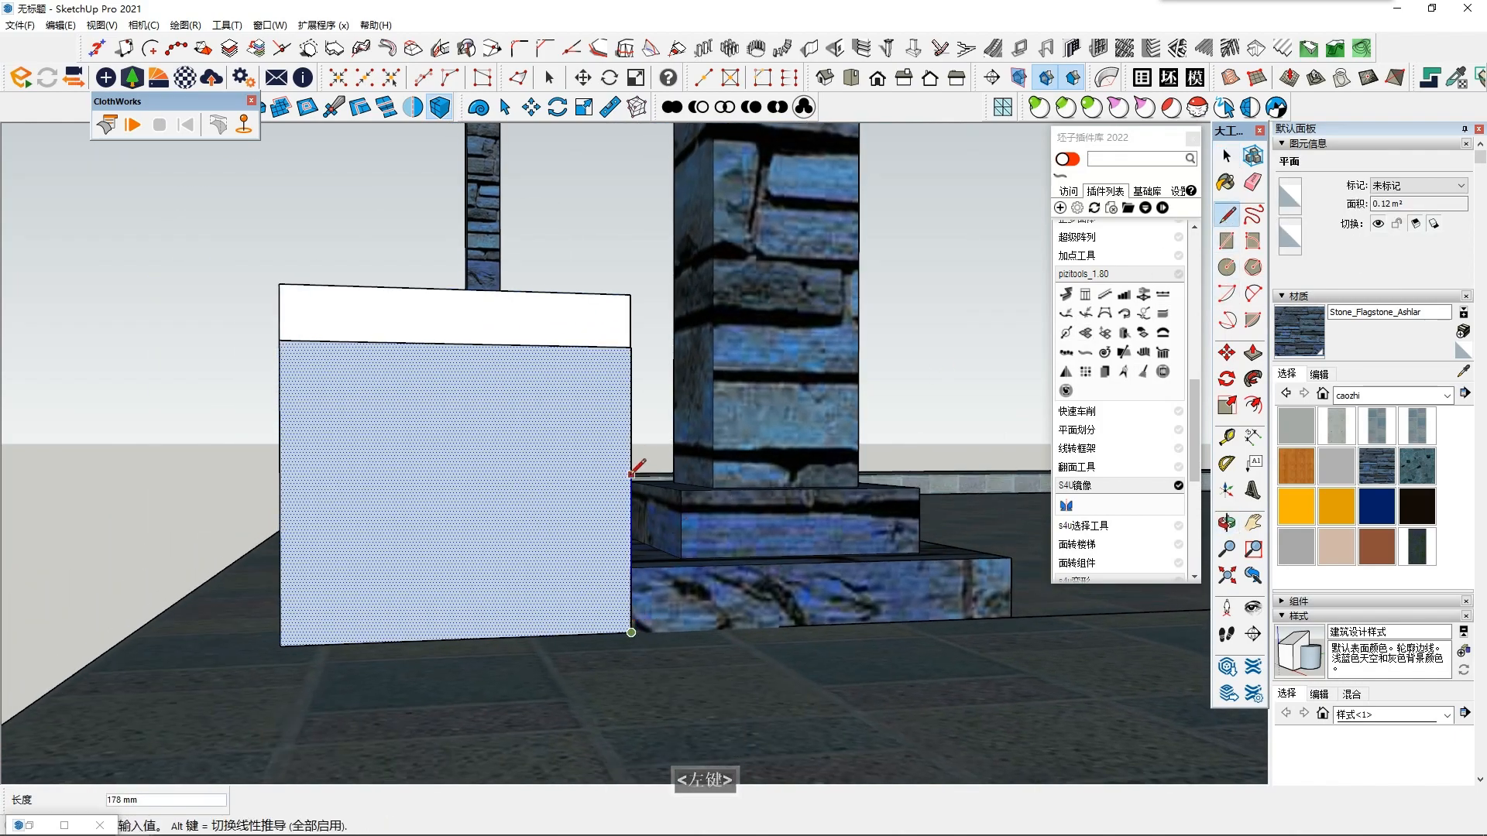
left_click(631, 477)
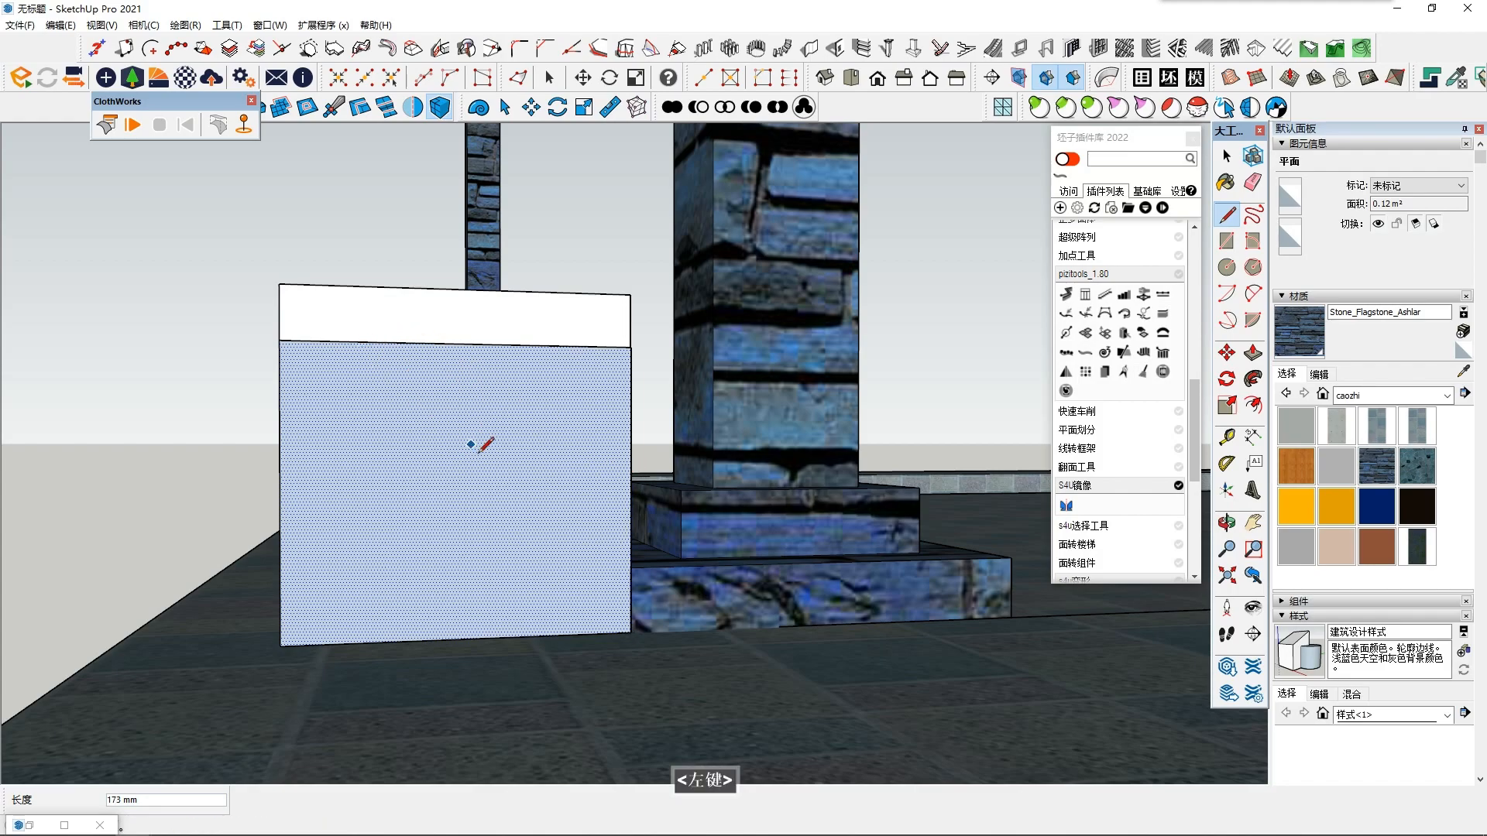
key("ctrl+z")
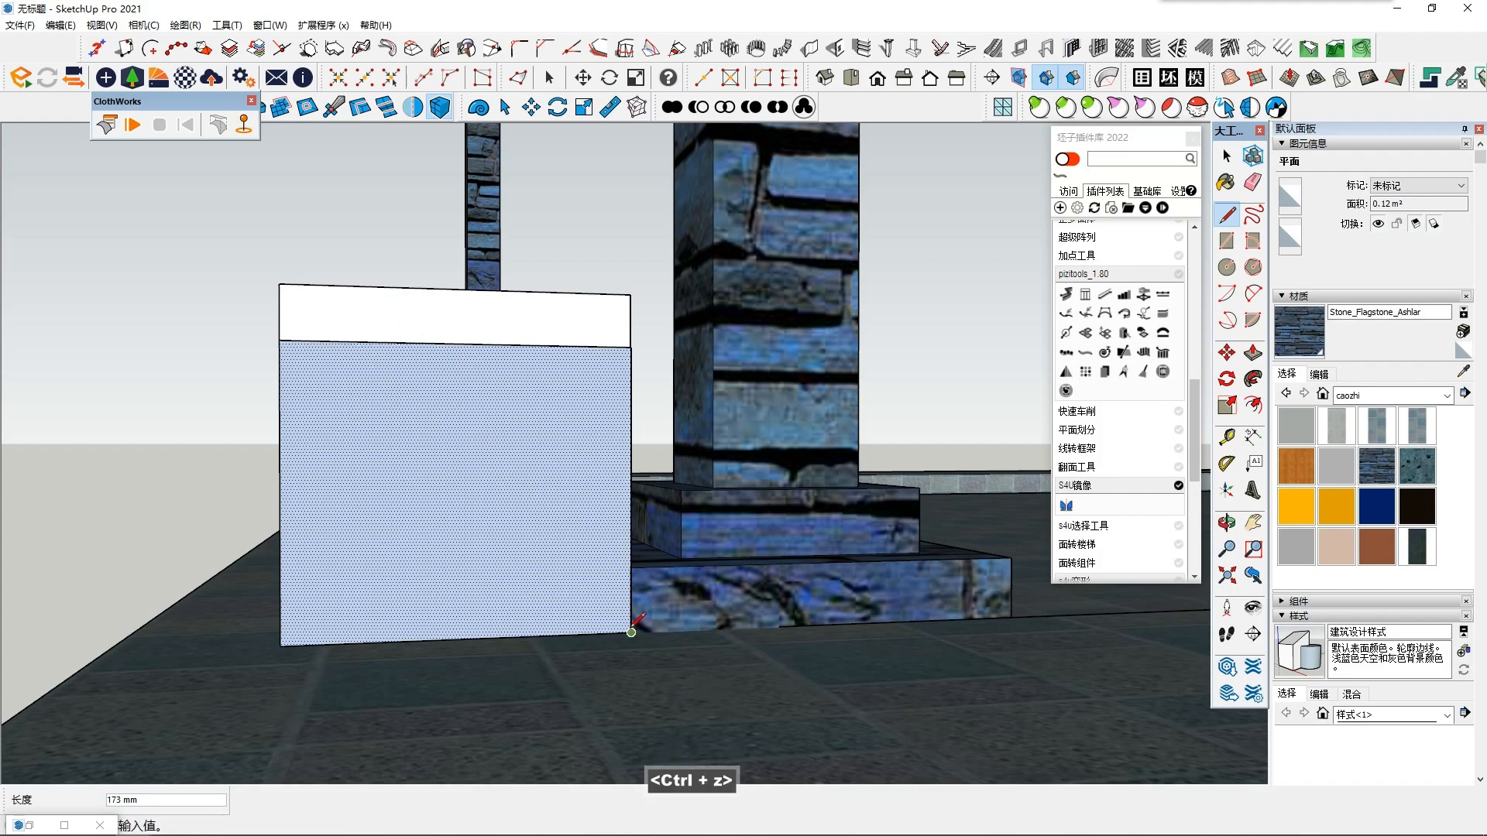
left_click(631, 489)
middle_click_drag(389, 337, 442, 491)
left_click(351, 373)
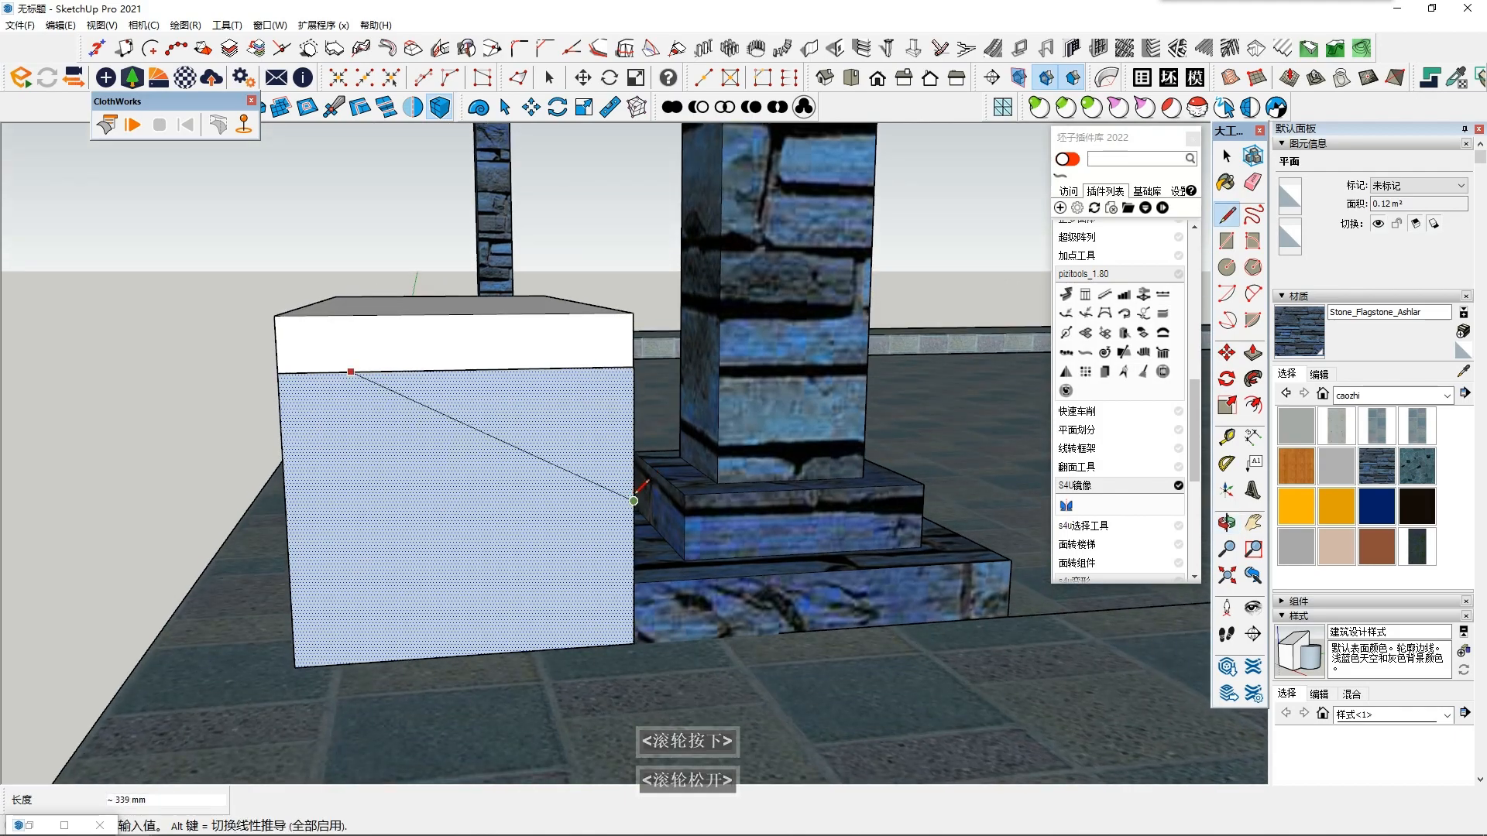
left_click(633, 500)
key("space")
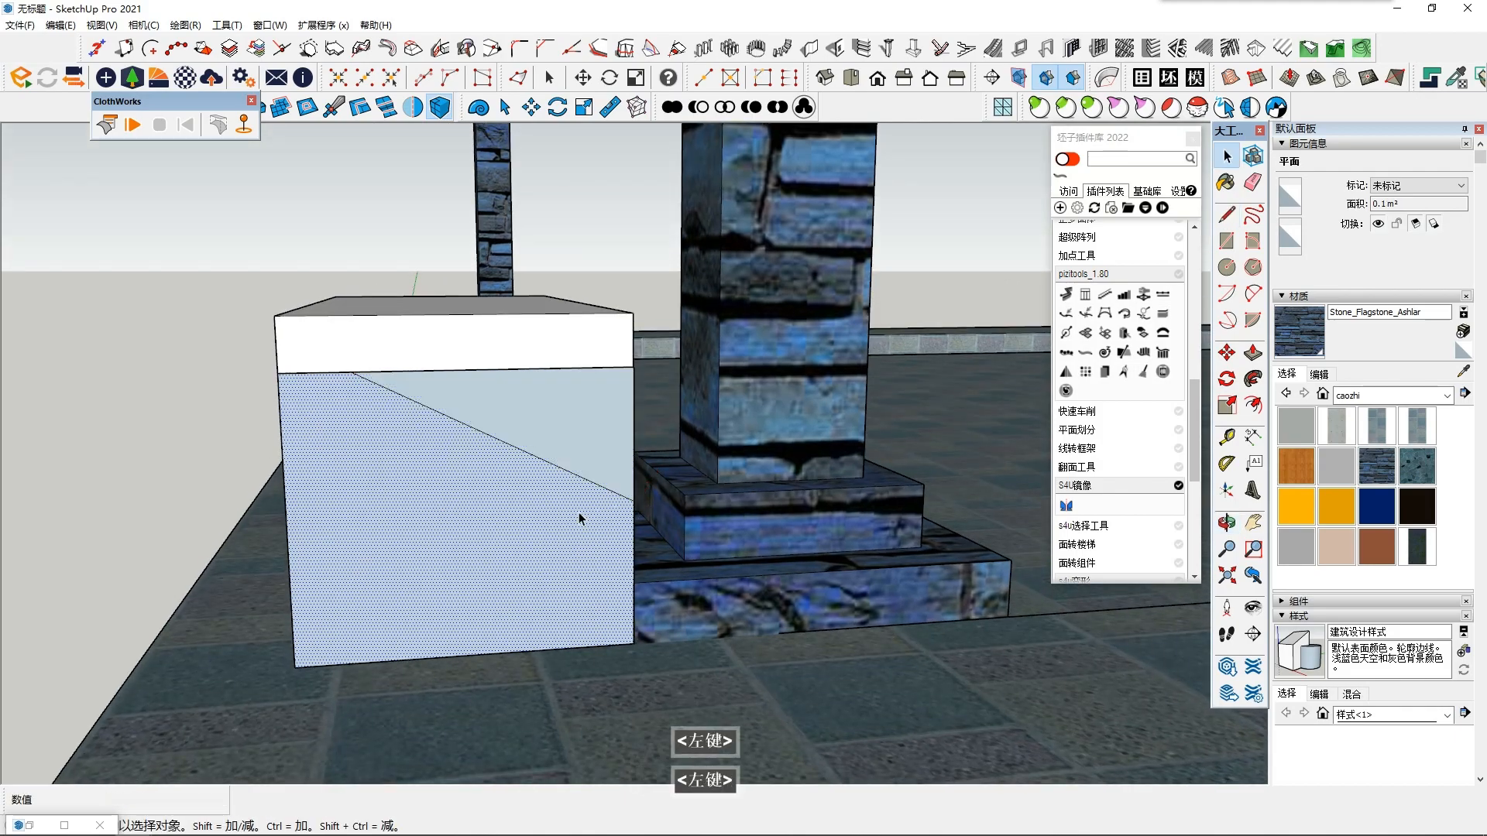
- Undo the diagonal line and the vertical rectangle beneath the slab
key("shift+F6")
key("ctrl+z")
key("ctrl+z")
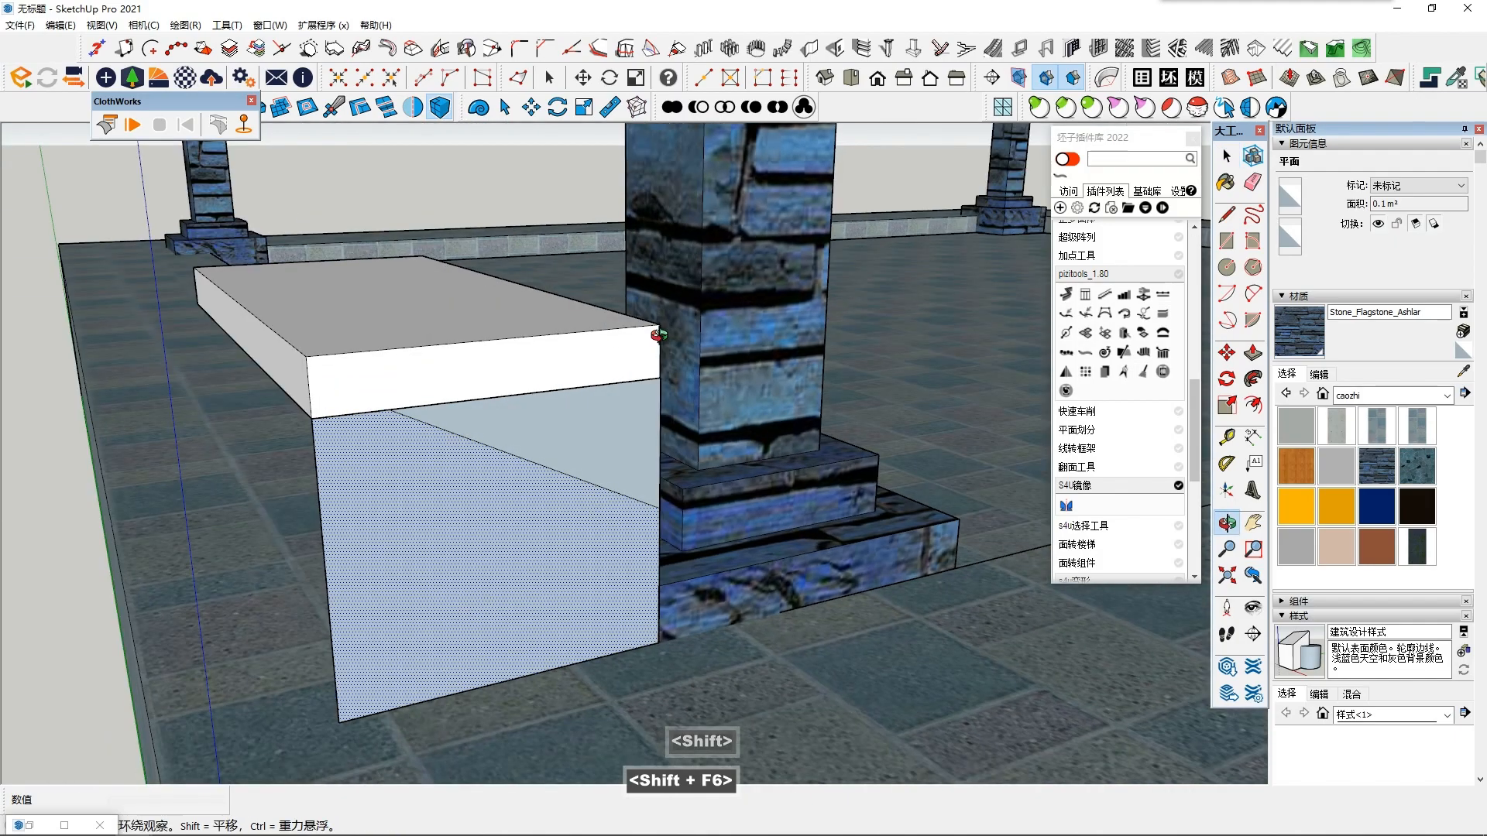
key("ctrl+z")
- Open the slab group, Push/Pull its outer long side face inward about 33 mm, and close the group
left_click(304, 391)
scroll(303, 391, "up", 1)
double_click(304, 389)
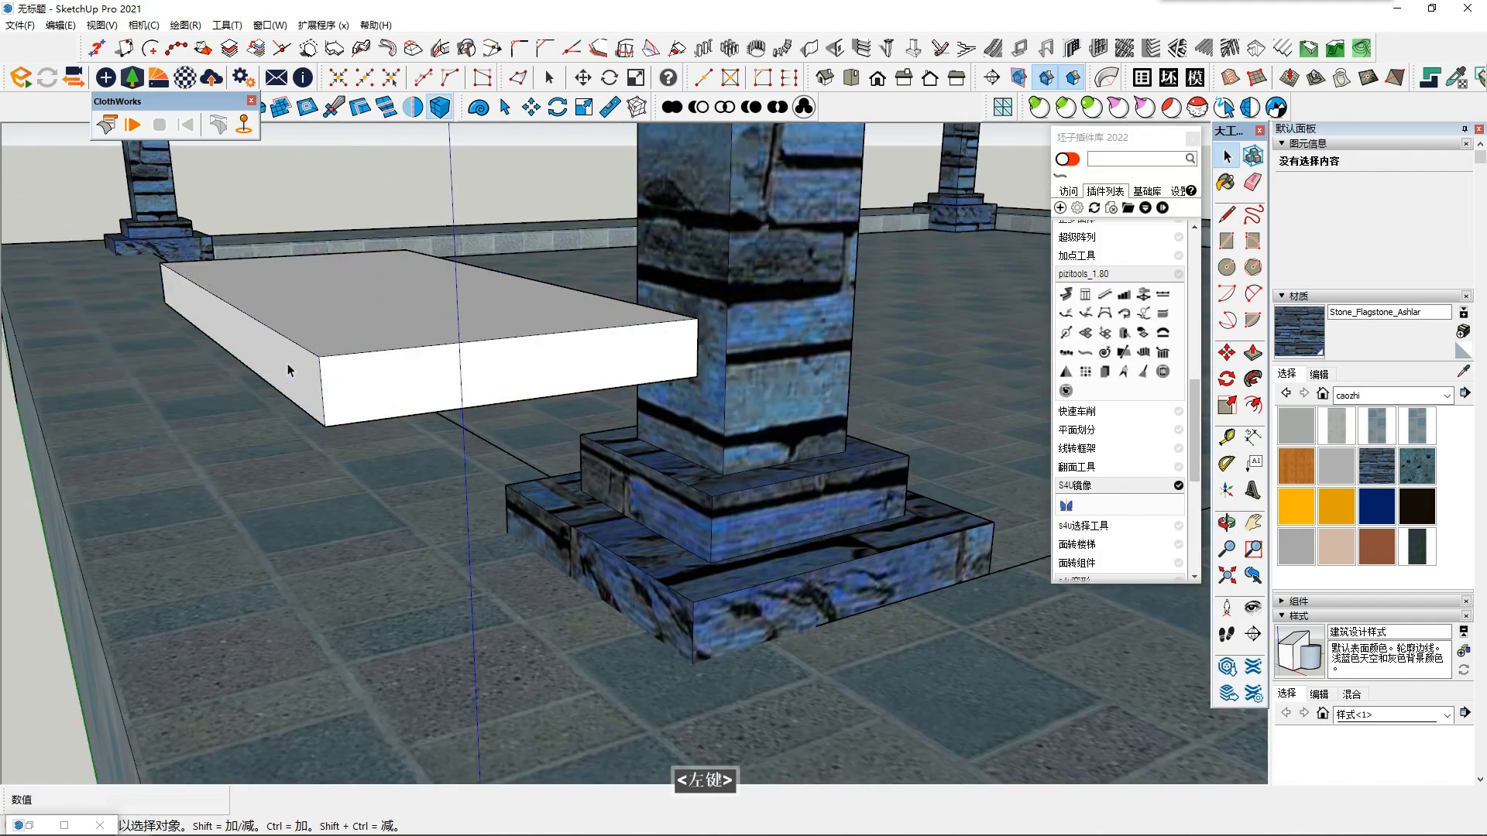
triple_click(310, 375)
key("p")
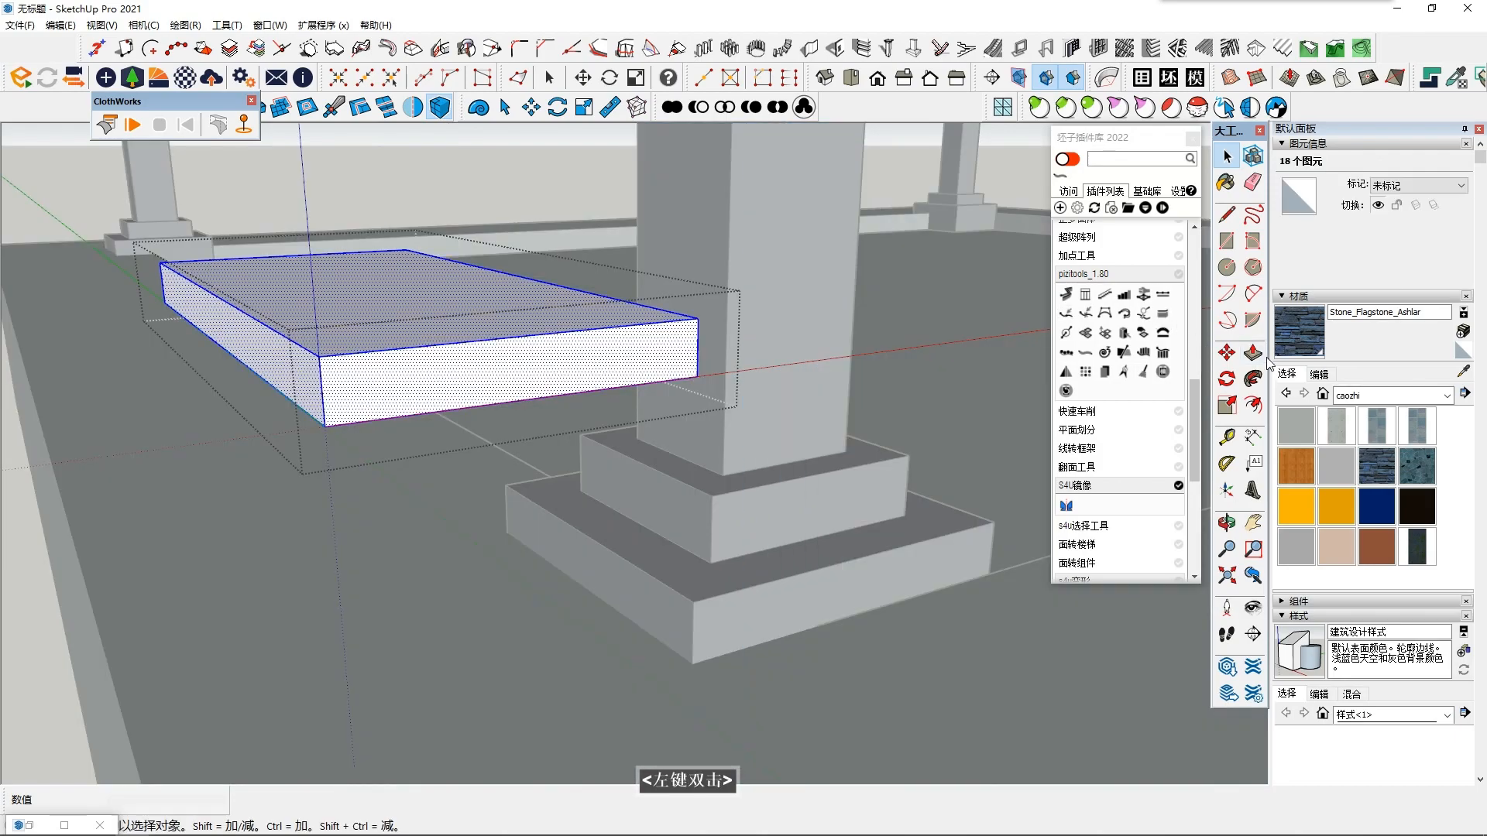
left_click(261, 353)
left_click(276, 350)
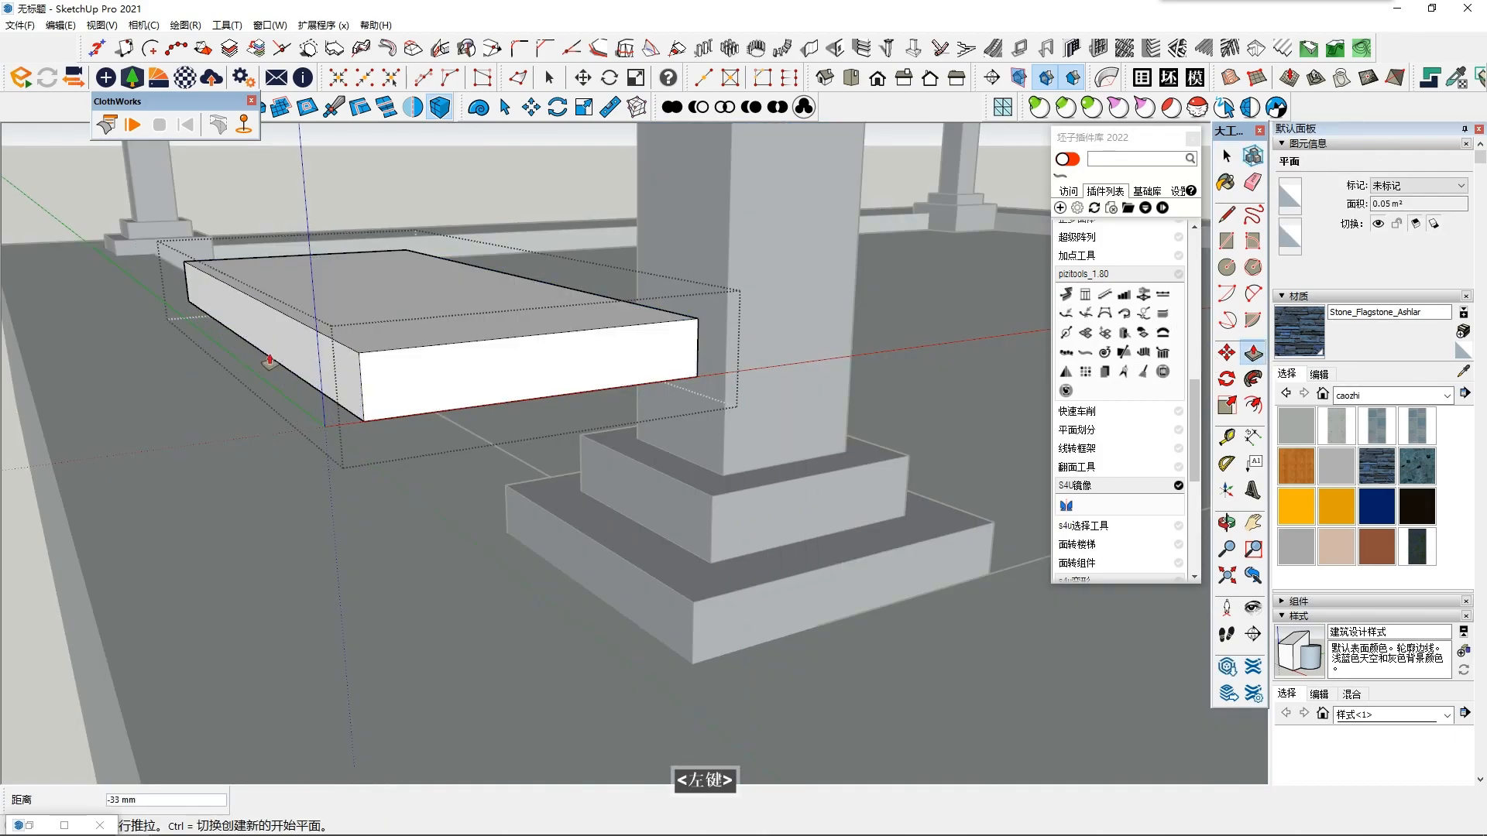
key("space")
left_click(213, 409)
scroll(213, 406, "down", 3)
middle_click_drag(356, 484, 275, 436)
left_click(1226, 216)
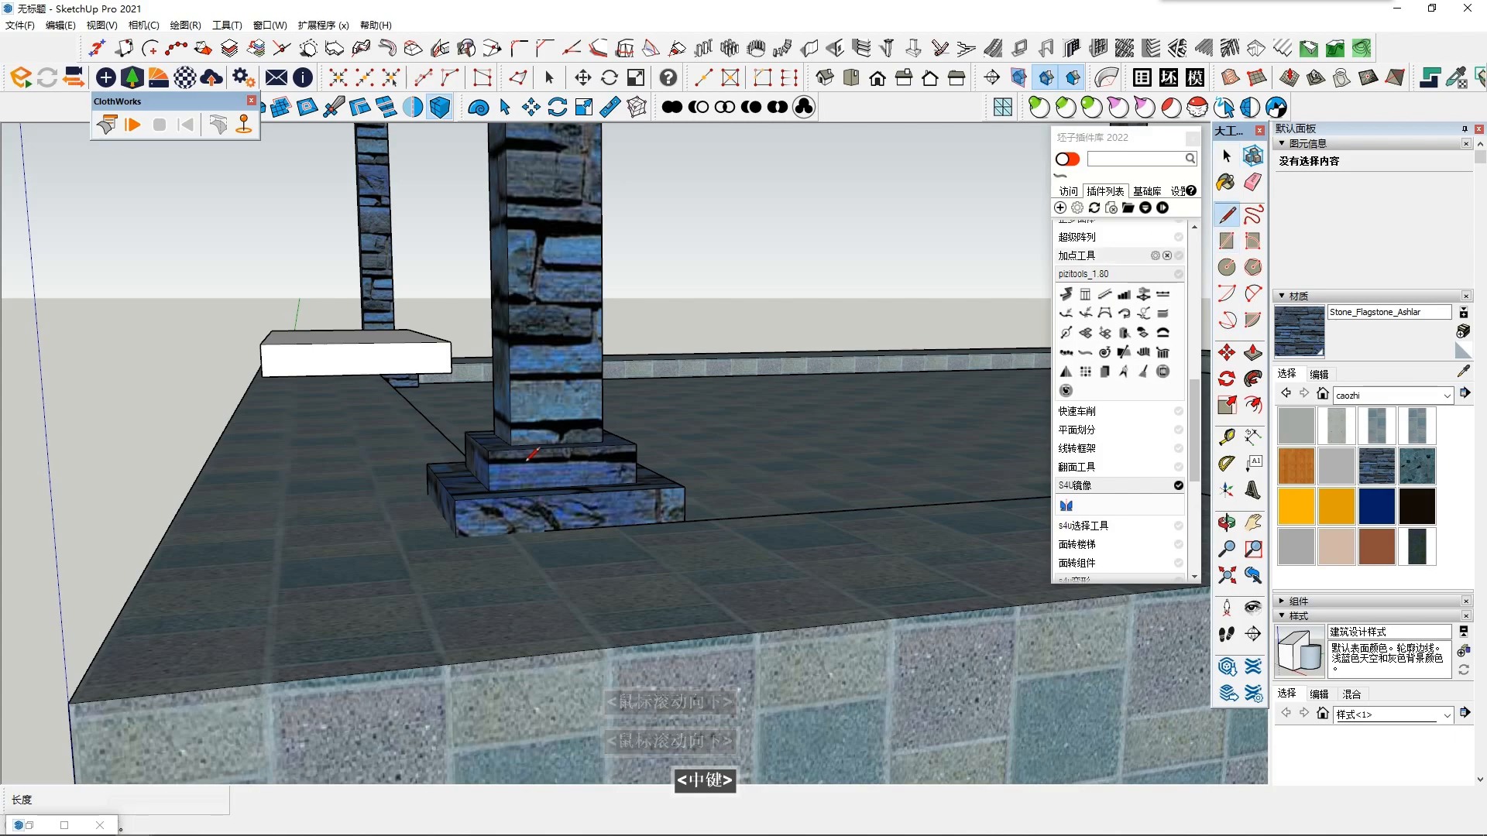
middle_click_drag(397, 555, 416, 519)
scroll(449, 540, "up", 5)
scroll(426, 496, "down", 2)
left_click(251, 275)
scroll(453, 526, "up", 2)
middle_click_drag(450, 520, 542, 622)
key("Escape")
- Draw a vertical rectangle about 343 × 248 mm from the slab's lower outer corner to the upper corner of the column's lowest base tier
left_click(1227, 242)
middle_click_drag(542, 333, 387, 251)
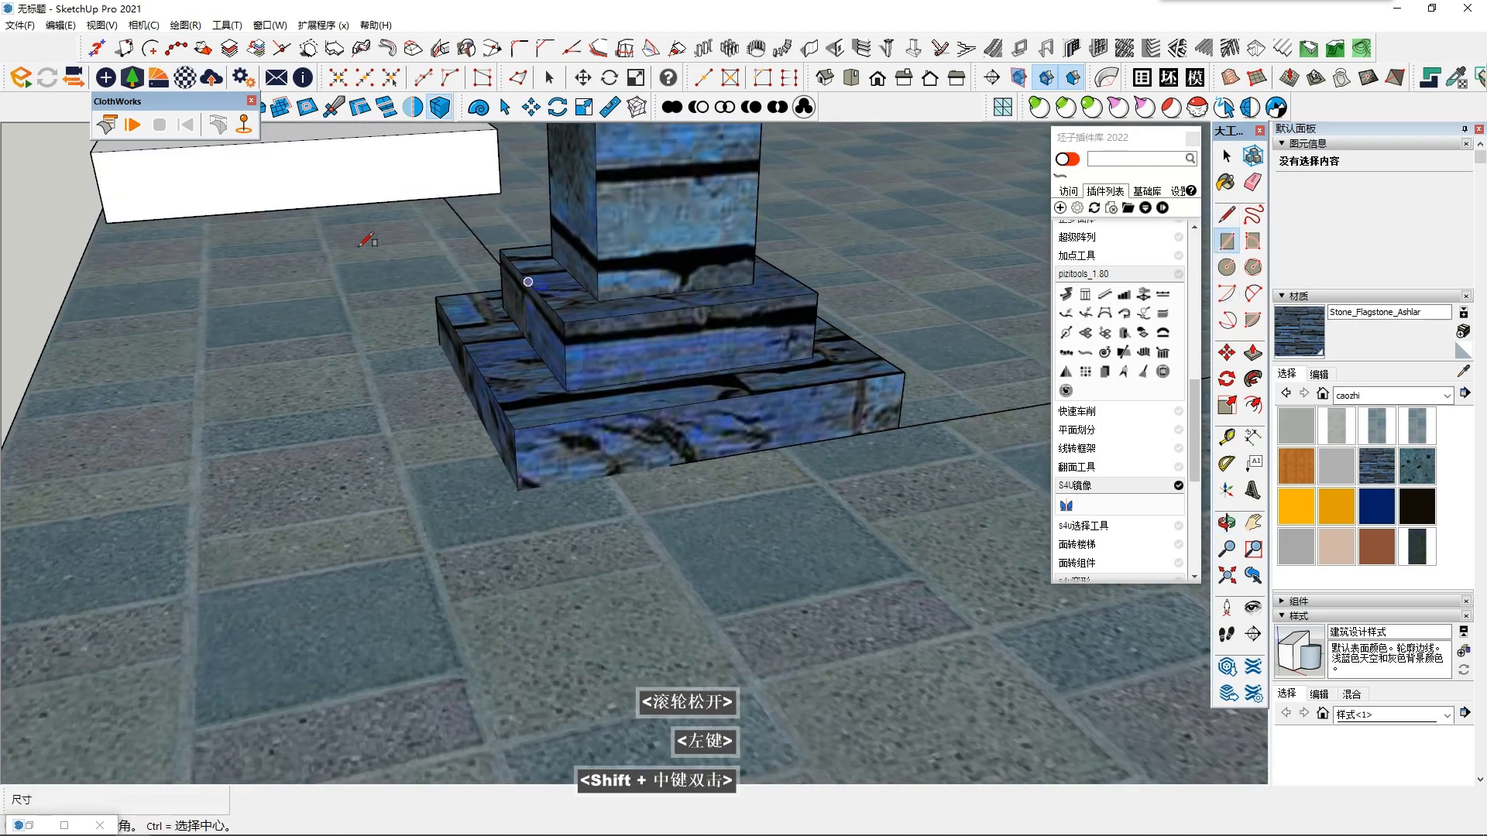
left_click(106, 223)
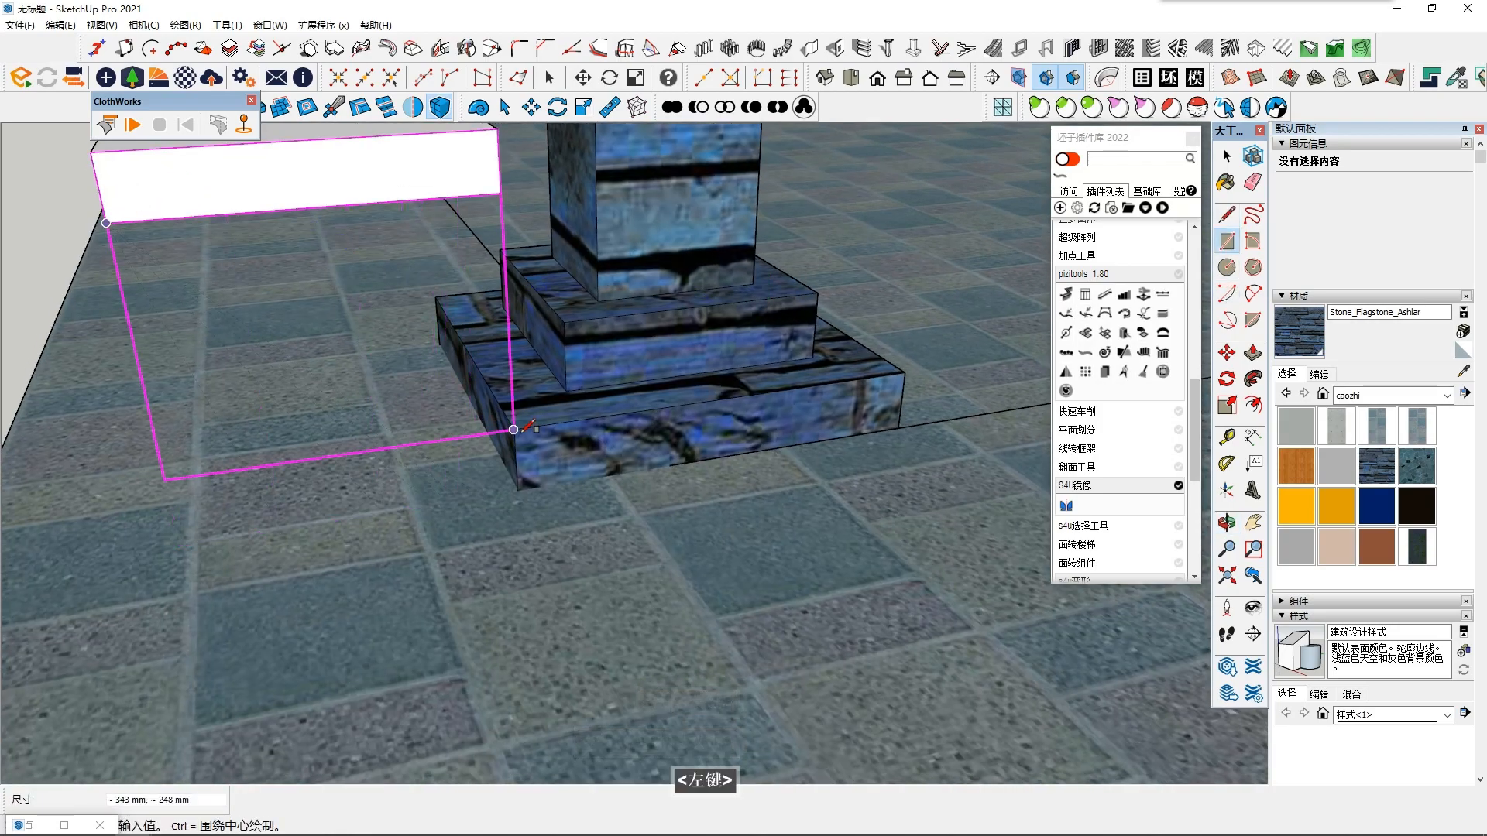
left_click(513, 430)
key("space")
- Scale the rectangle under the slab downward until its lower edge meets the platform surface
left_click(456, 419)
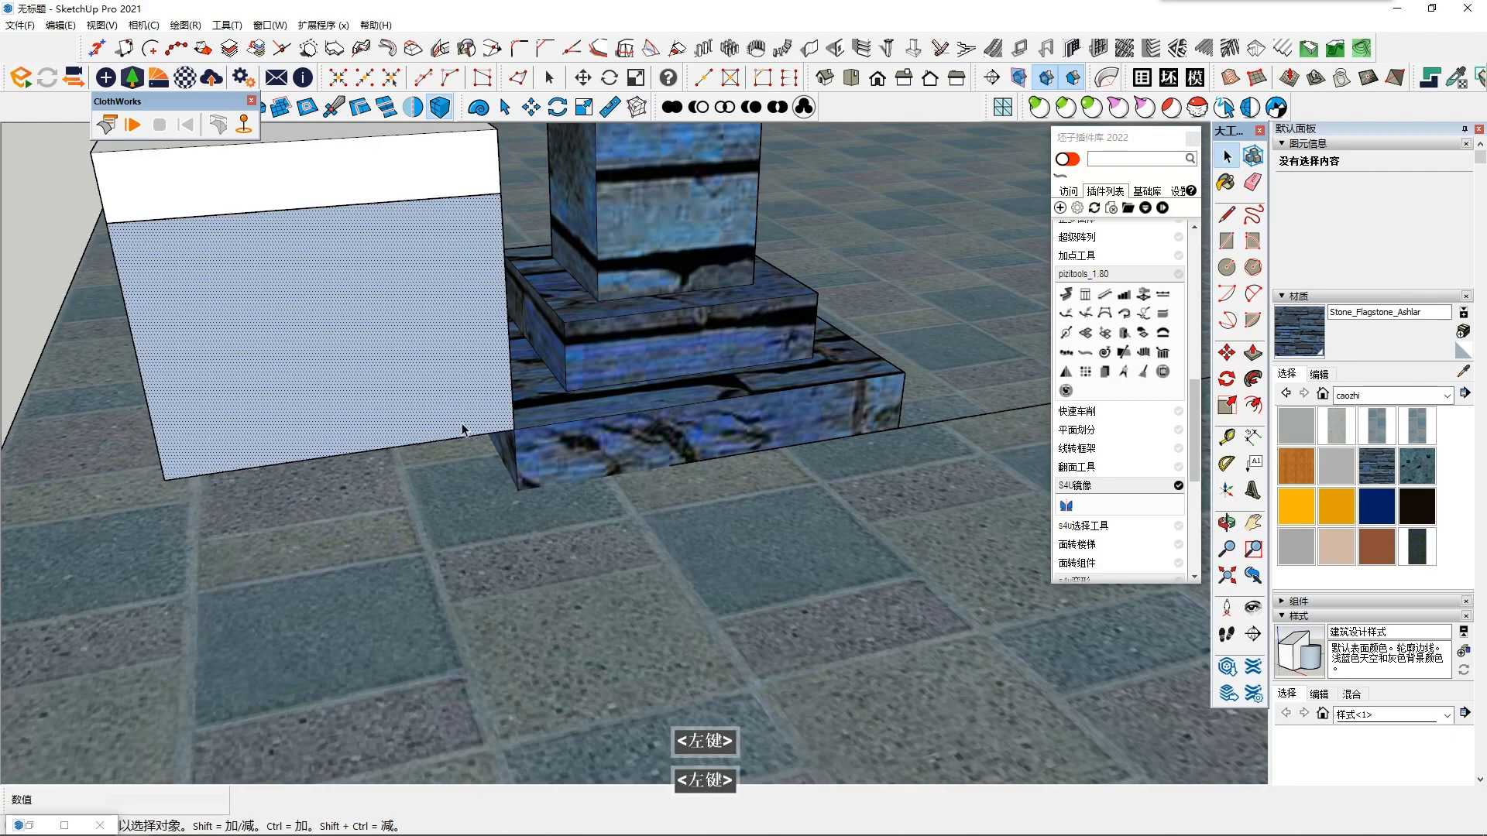
key("s")
left_click_drag(352, 454, 555, 566)
key("space")
middle_click_drag(555, 566, 571, 538)
scroll(572, 538, "up", 1, "shift")
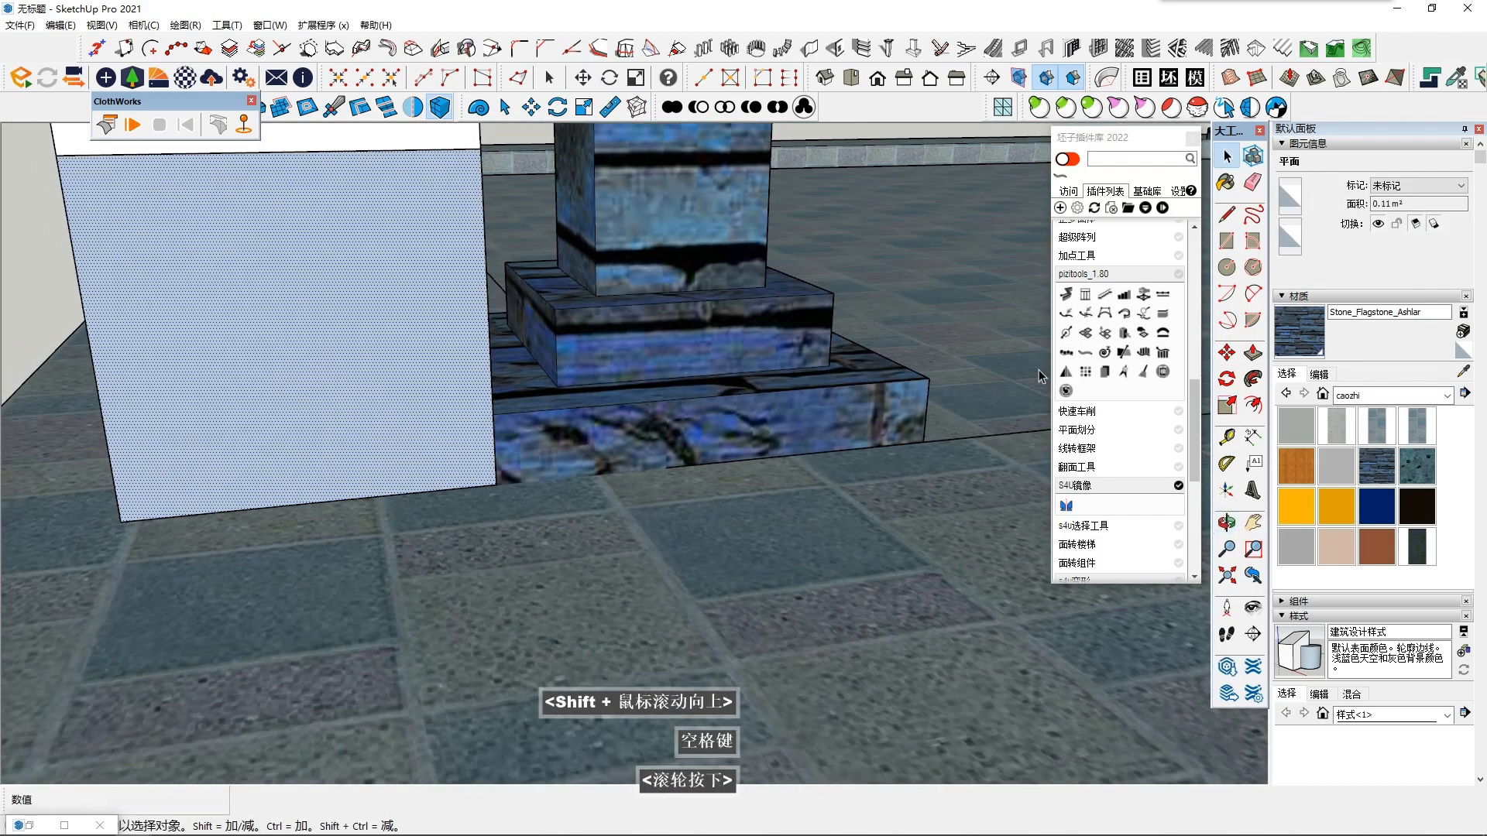
- Draw a diagonal line about 286 mm long from the midpoint of the rectangle's column-side edge to its upper edge, and select it
left_click(1218, 208)
middle_click_drag(663, 517, 666, 612, "shift")
middle_click_drag(542, 480, 508, 405)
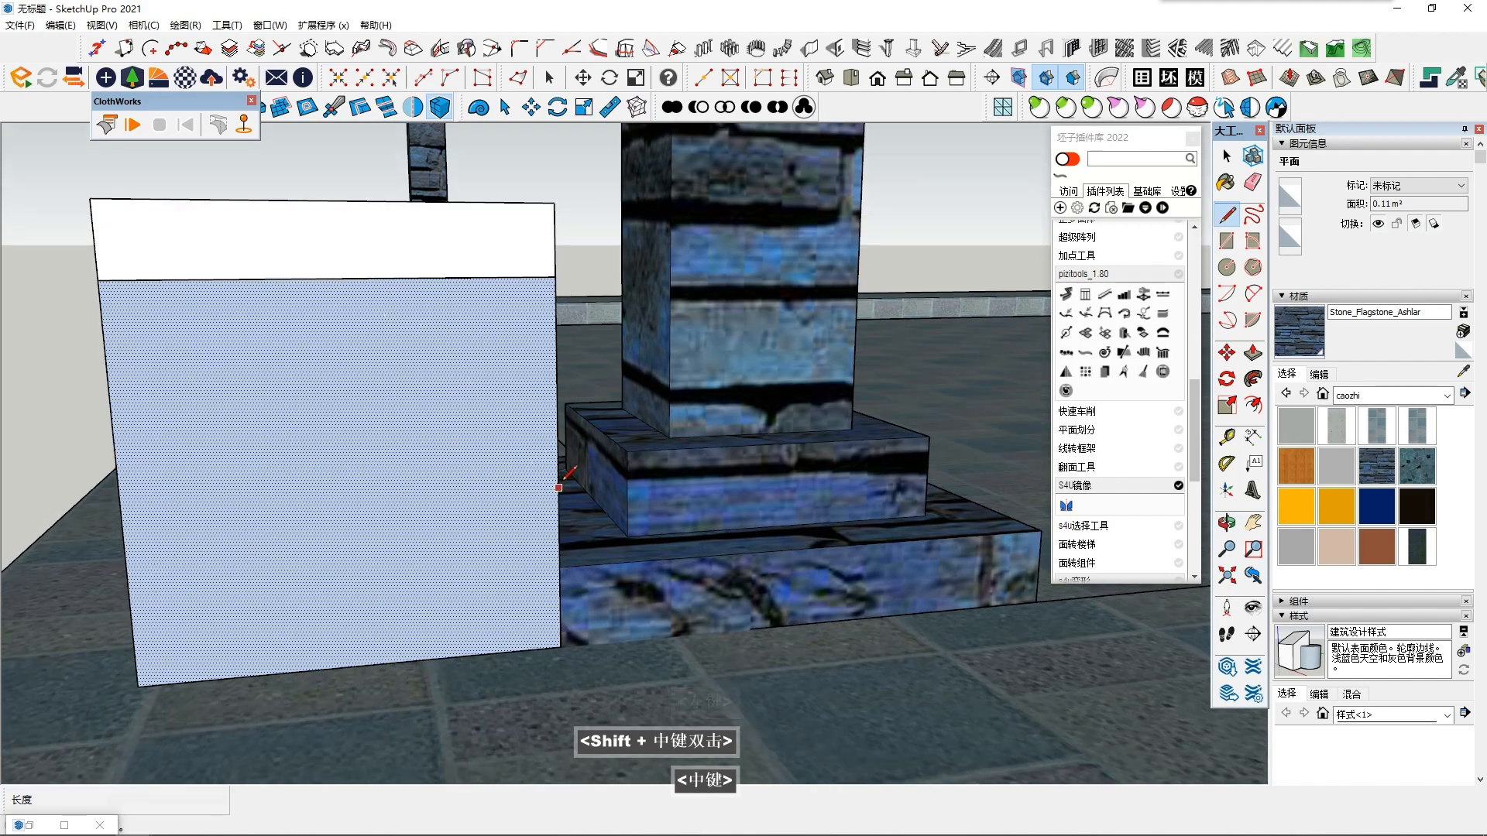
left_click(558, 469)
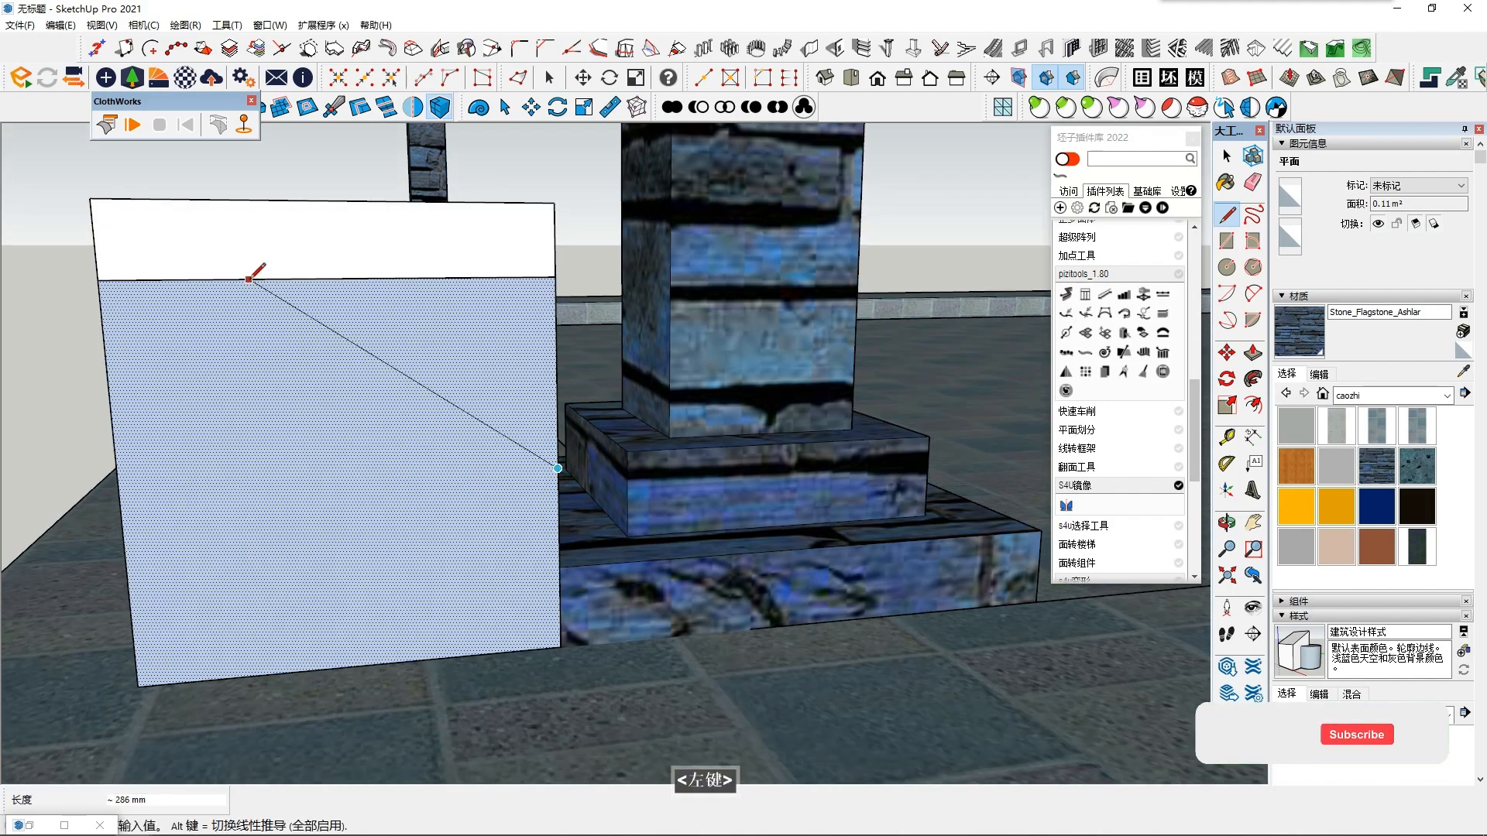
left_click(250, 280)
key("space")
double_click(505, 515)
middle_click_drag(489, 517, 466, 541)
left_click(426, 546, "shift")
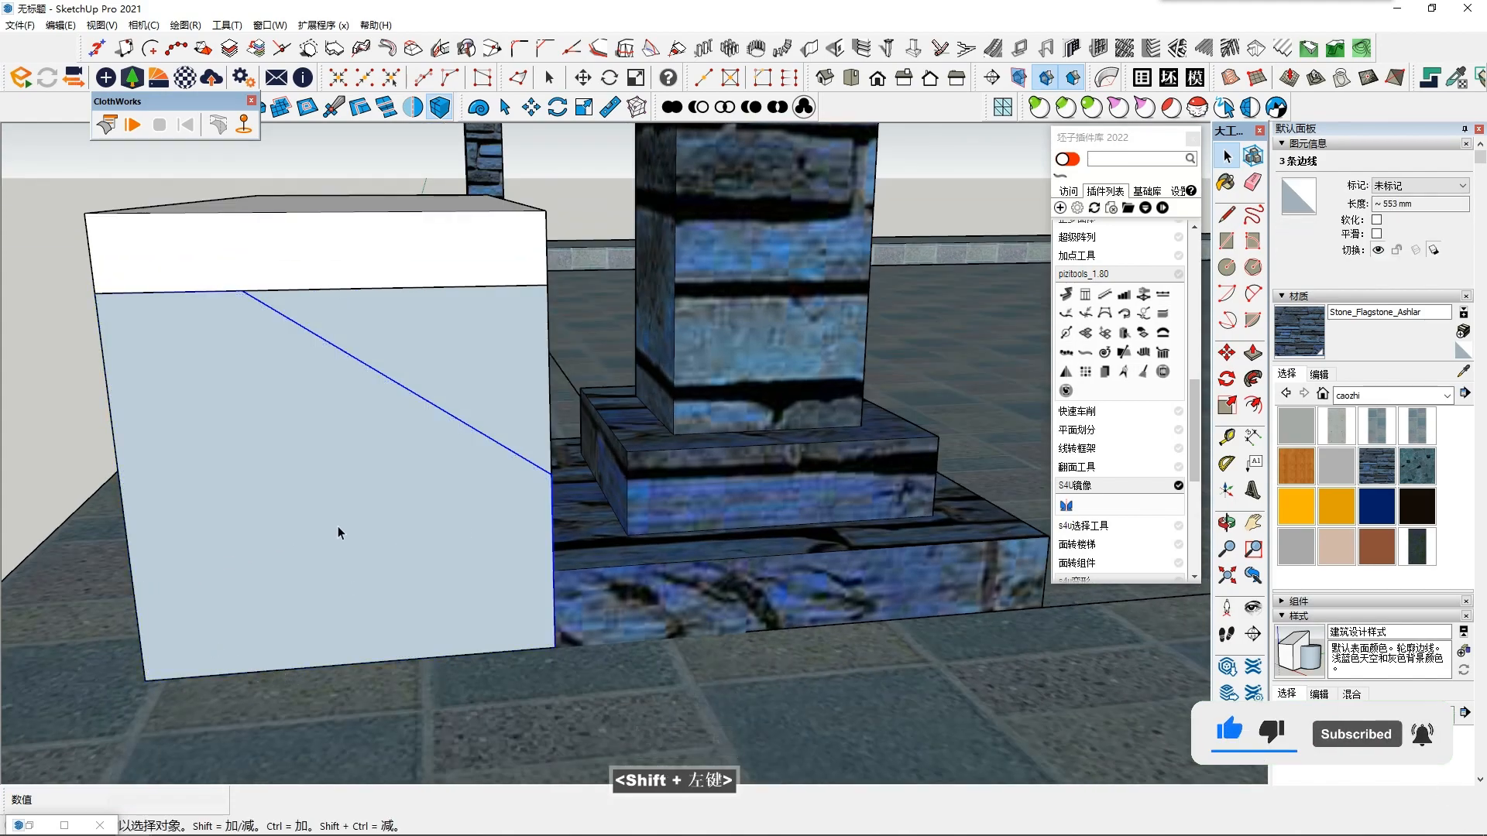
- Try deleting the rectangle with its edges and pasting the copied profile, and restore the scaled rectangle through undo and redo
left_click(406, 513, "ctrl")
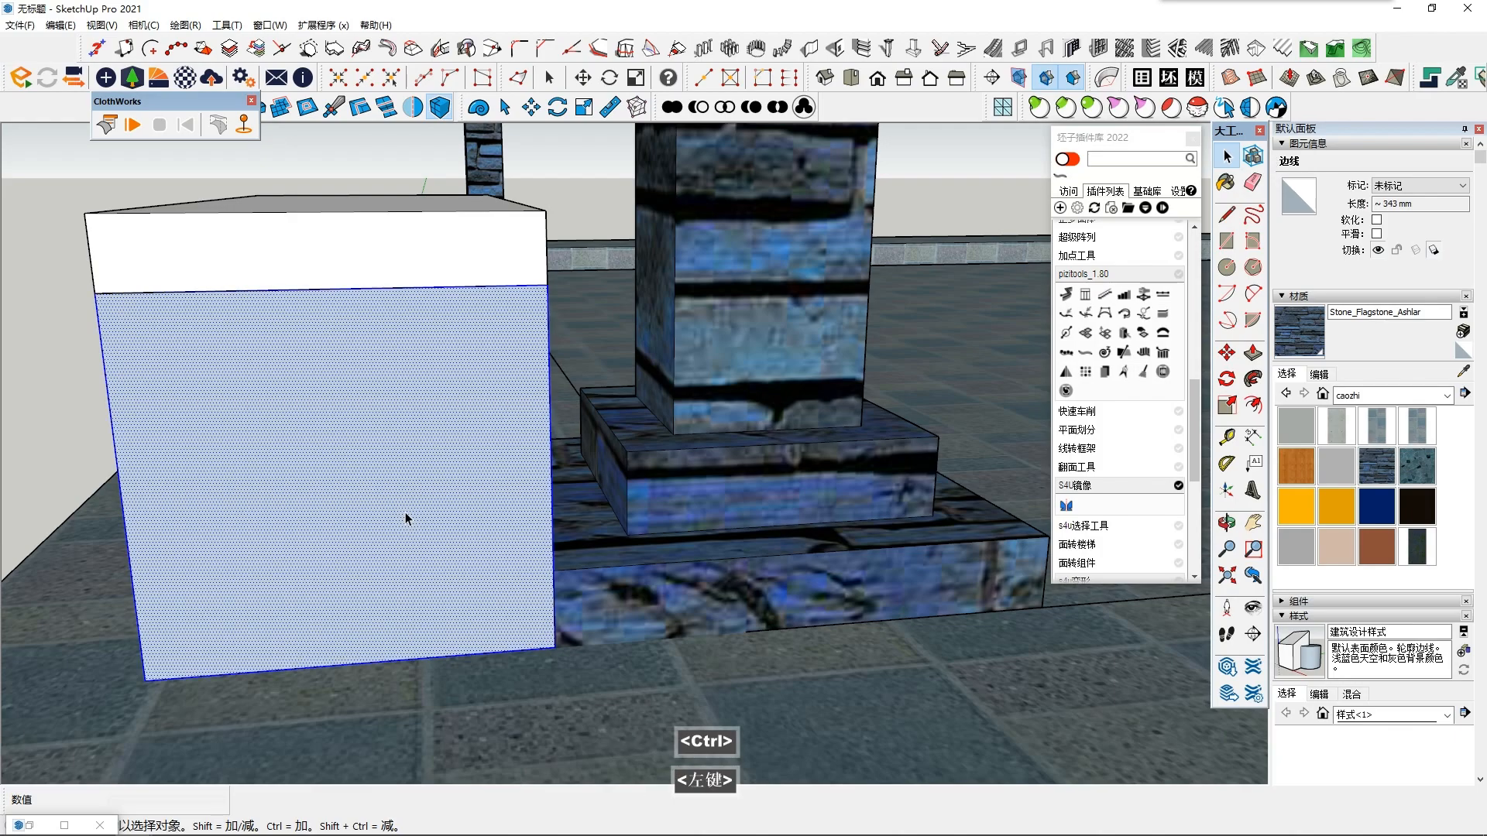
key("Delete")
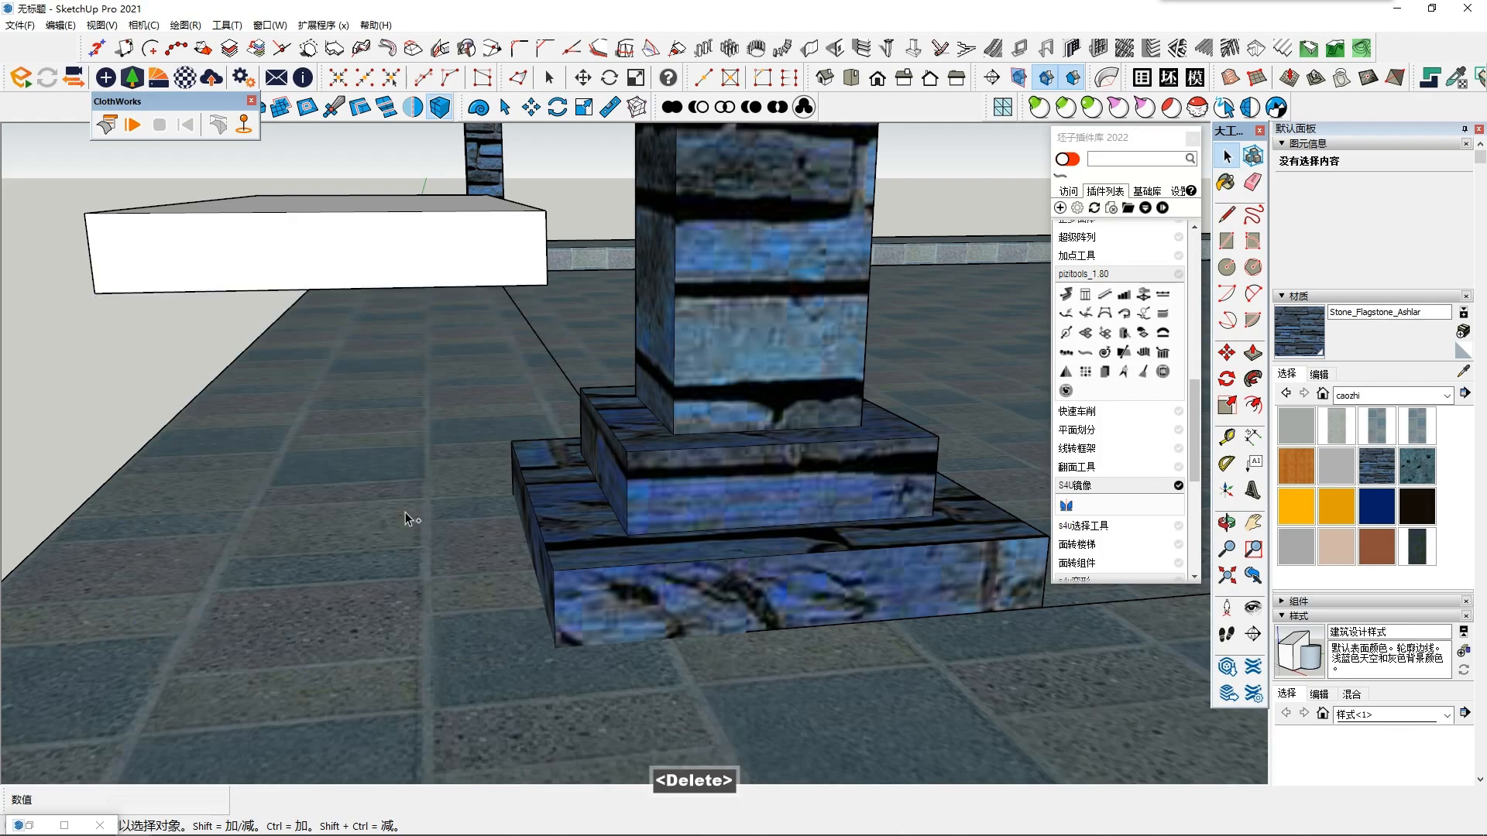
key("ctrl+v")
key("Escape")
key("ctrl+y")
key("ctrl+y")
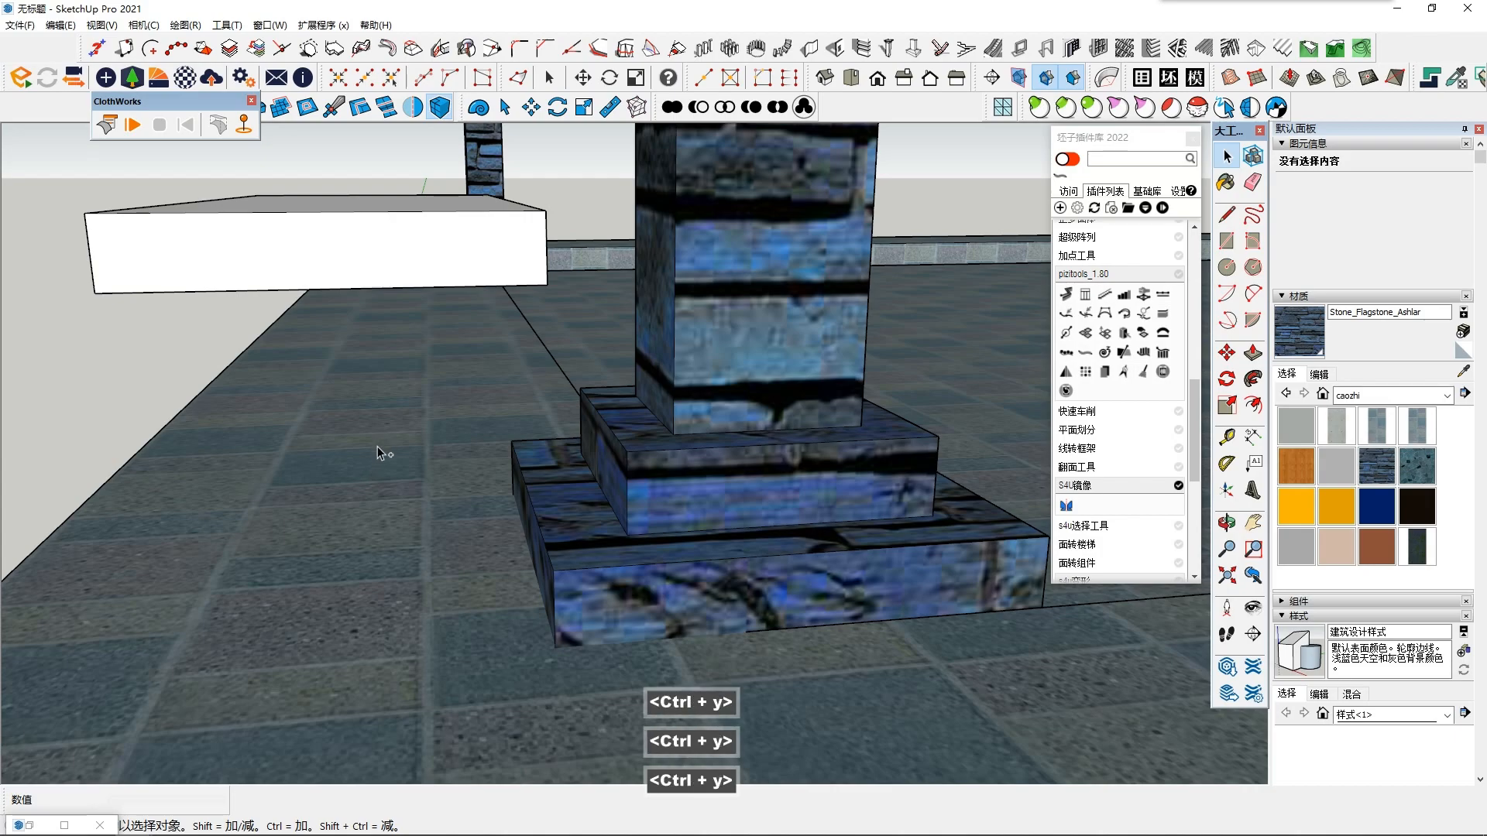
key("ctrl+z")
key("ctrl+z")
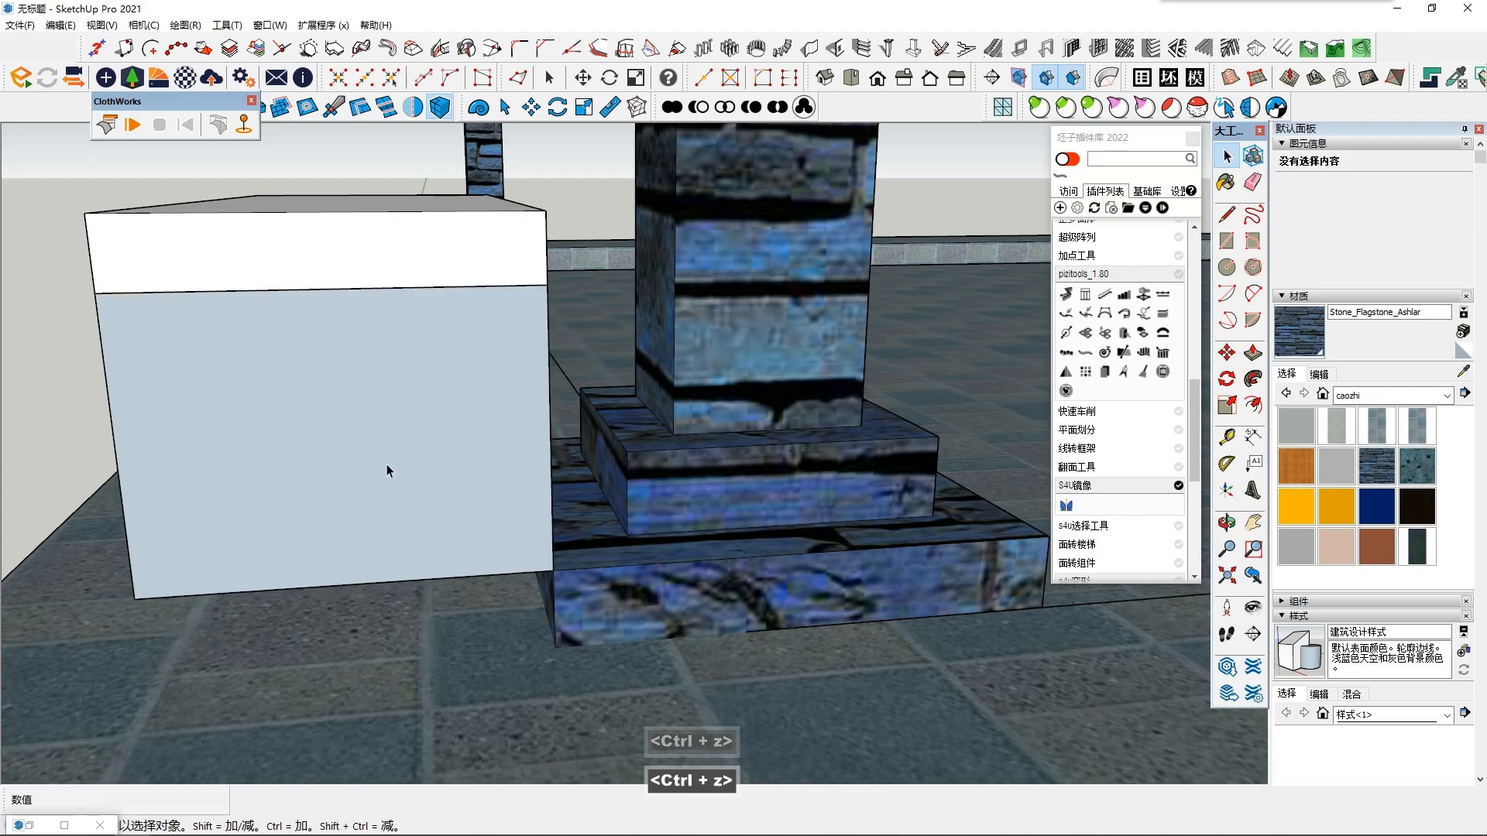
key("ctrl+y")
- Draw a diagonal line about 248 mm long from the midpoint of the rectangle's column-side edge to its upper edge
left_click(1226, 213)
left_click(551, 473)
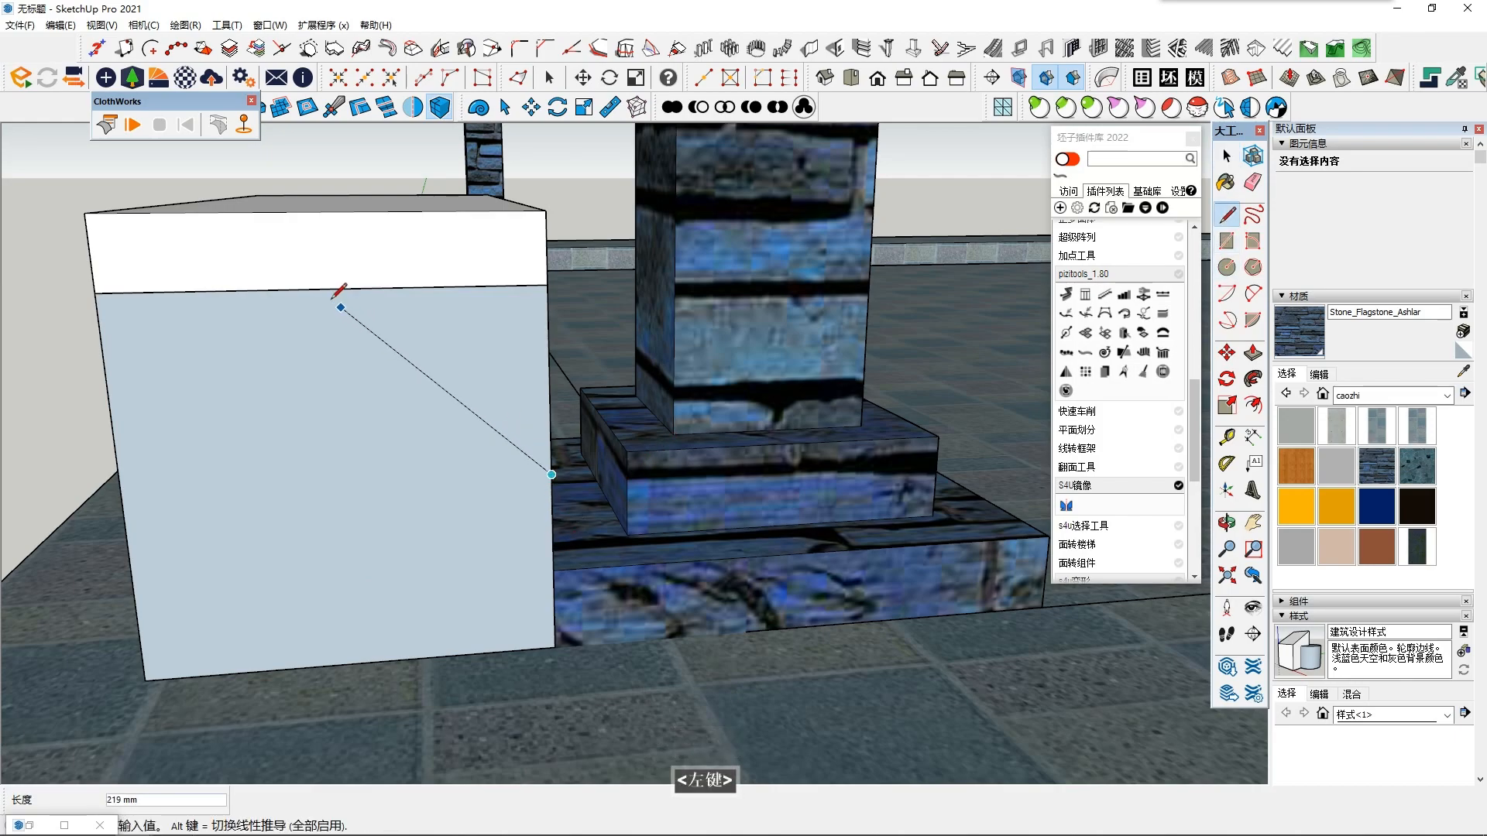
left_click(310, 289)
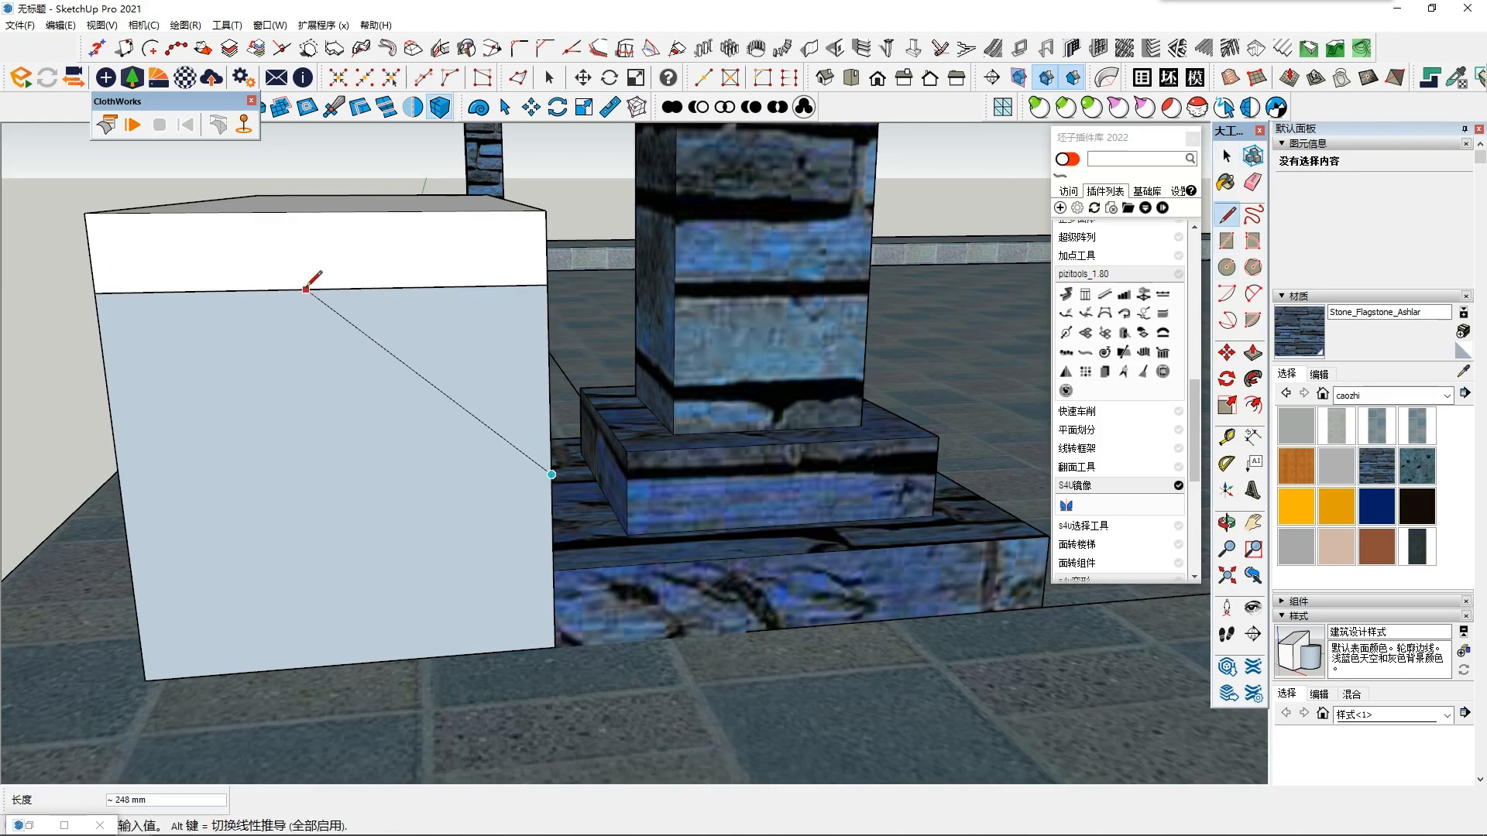
- Convert the diagonal line and the rectangle's lower column-side edge into a square post with 50 mm sides
key("space")
double_click(393, 477)
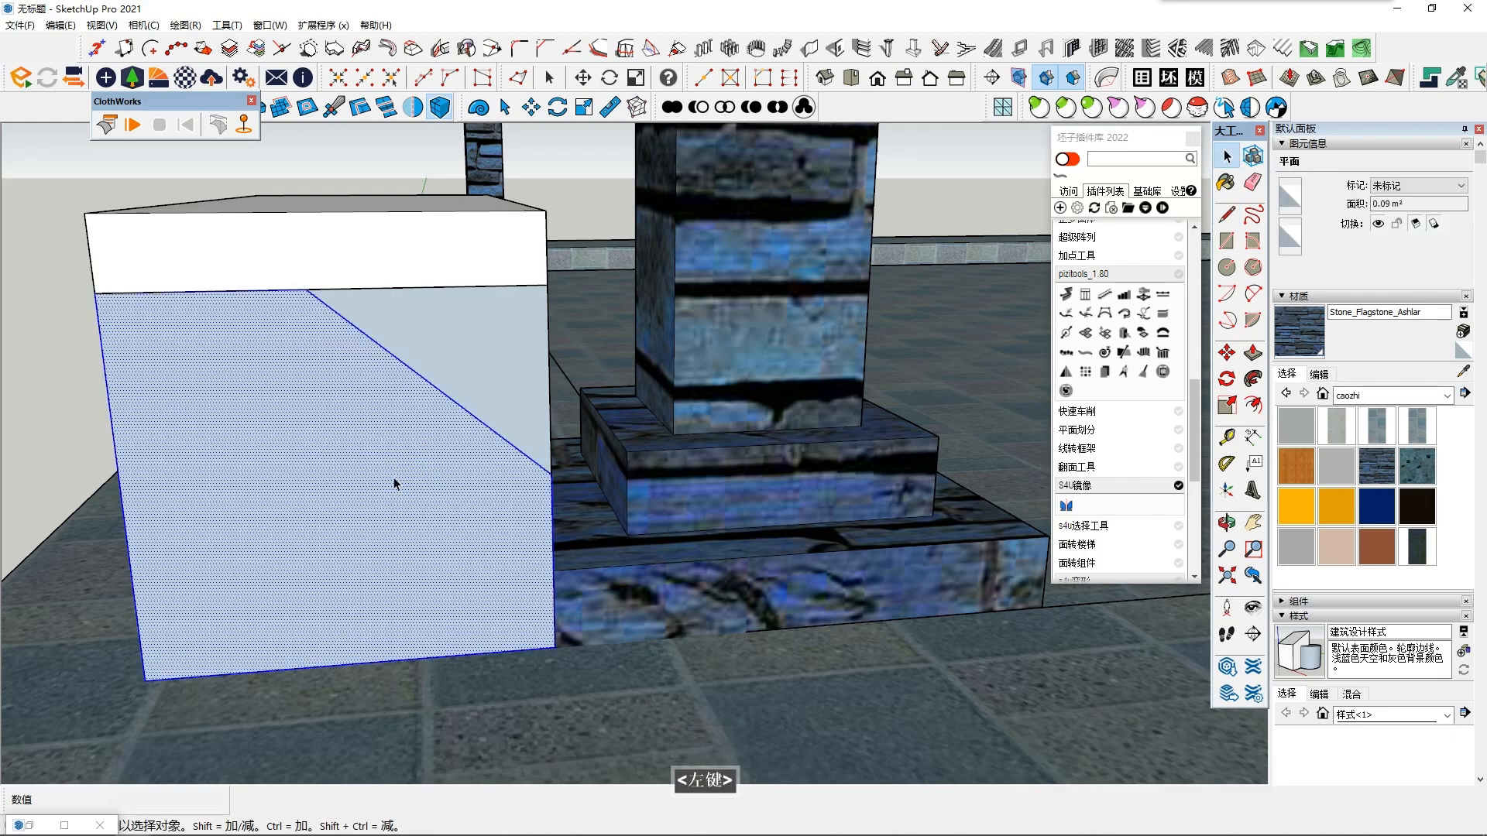
left_click(393, 477)
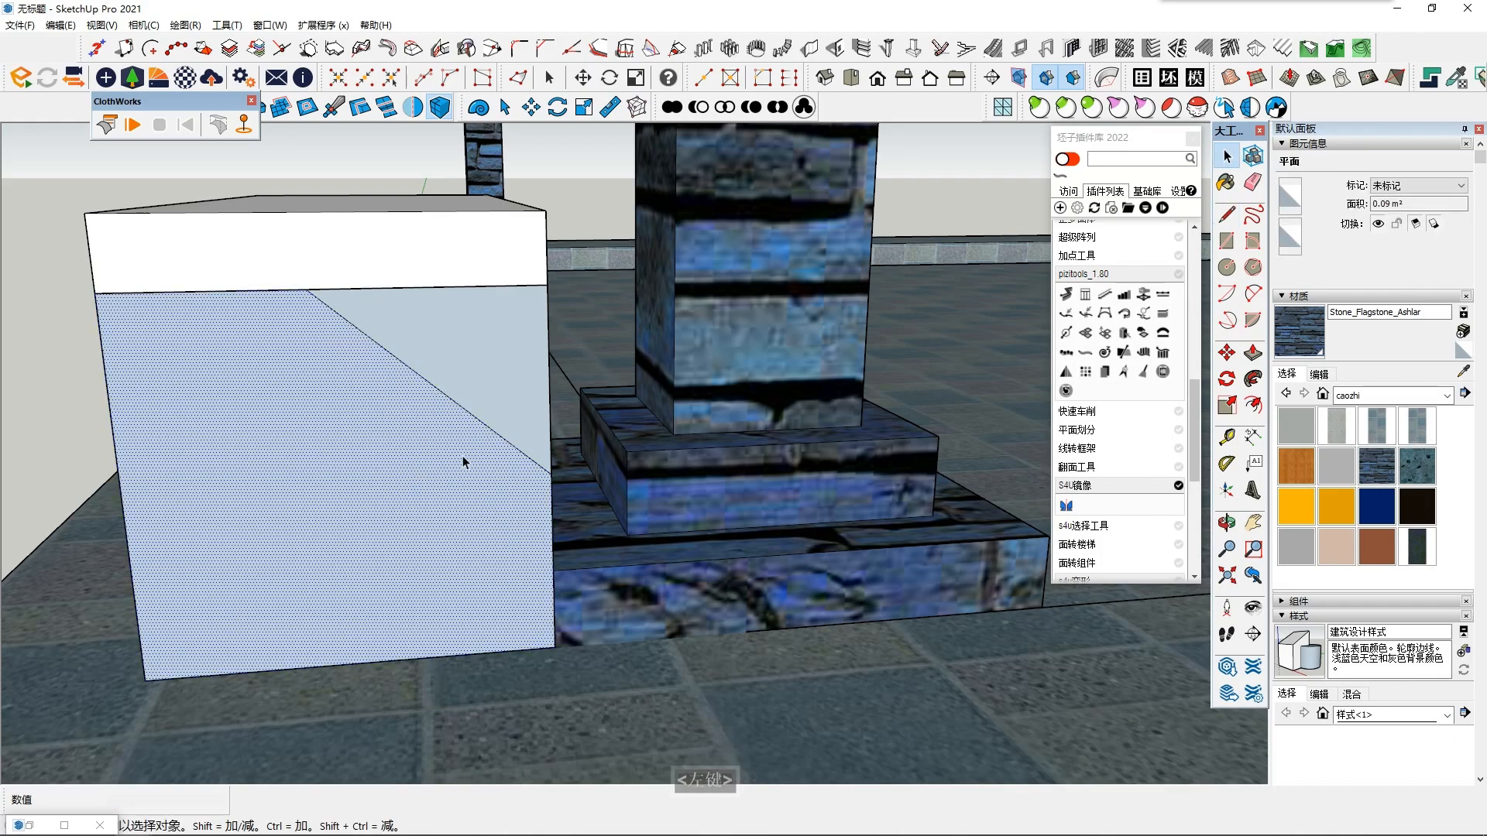
left_click(502, 438)
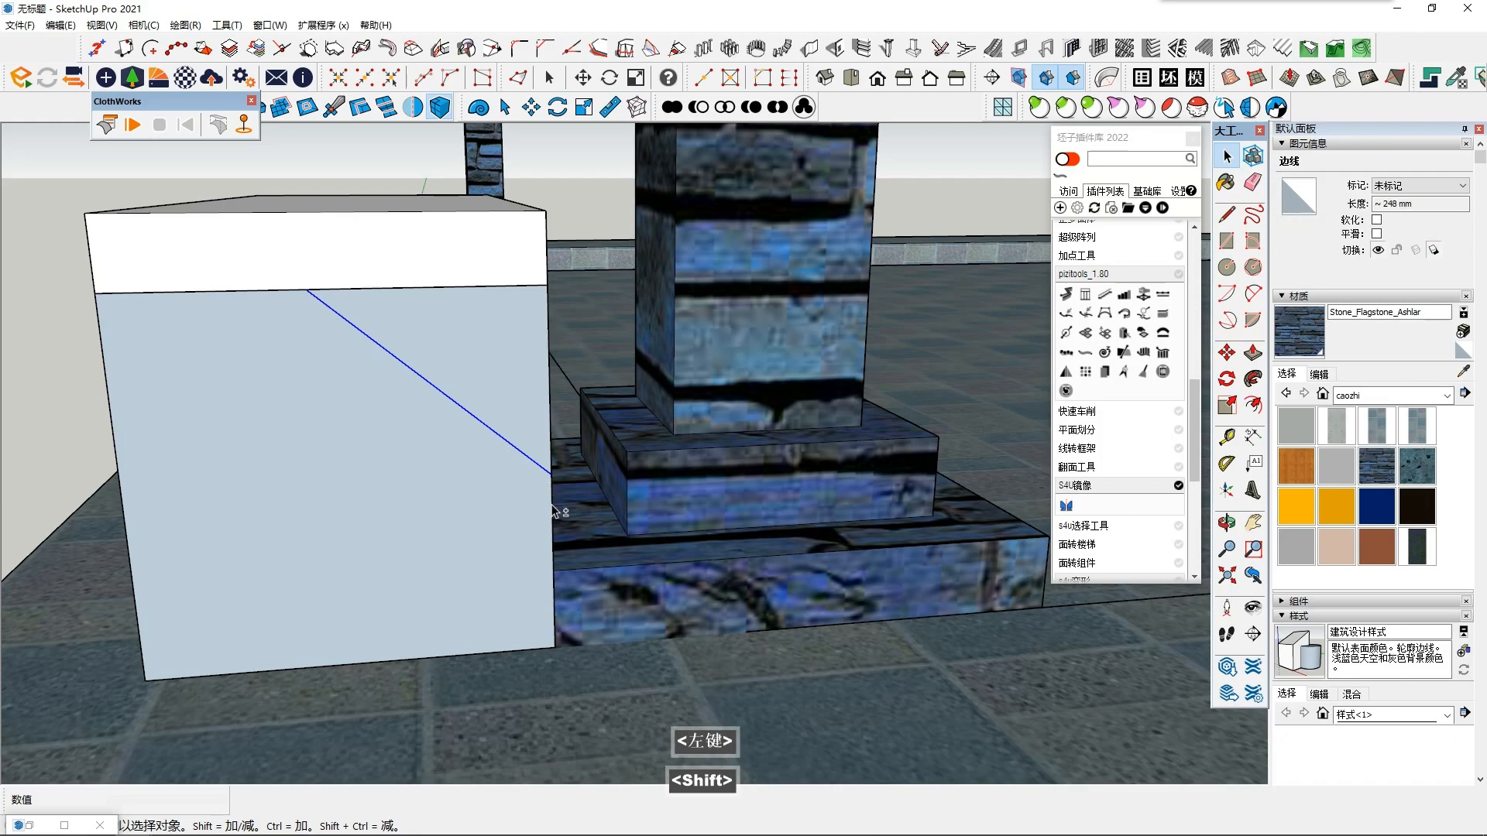
left_click(1099, 448)
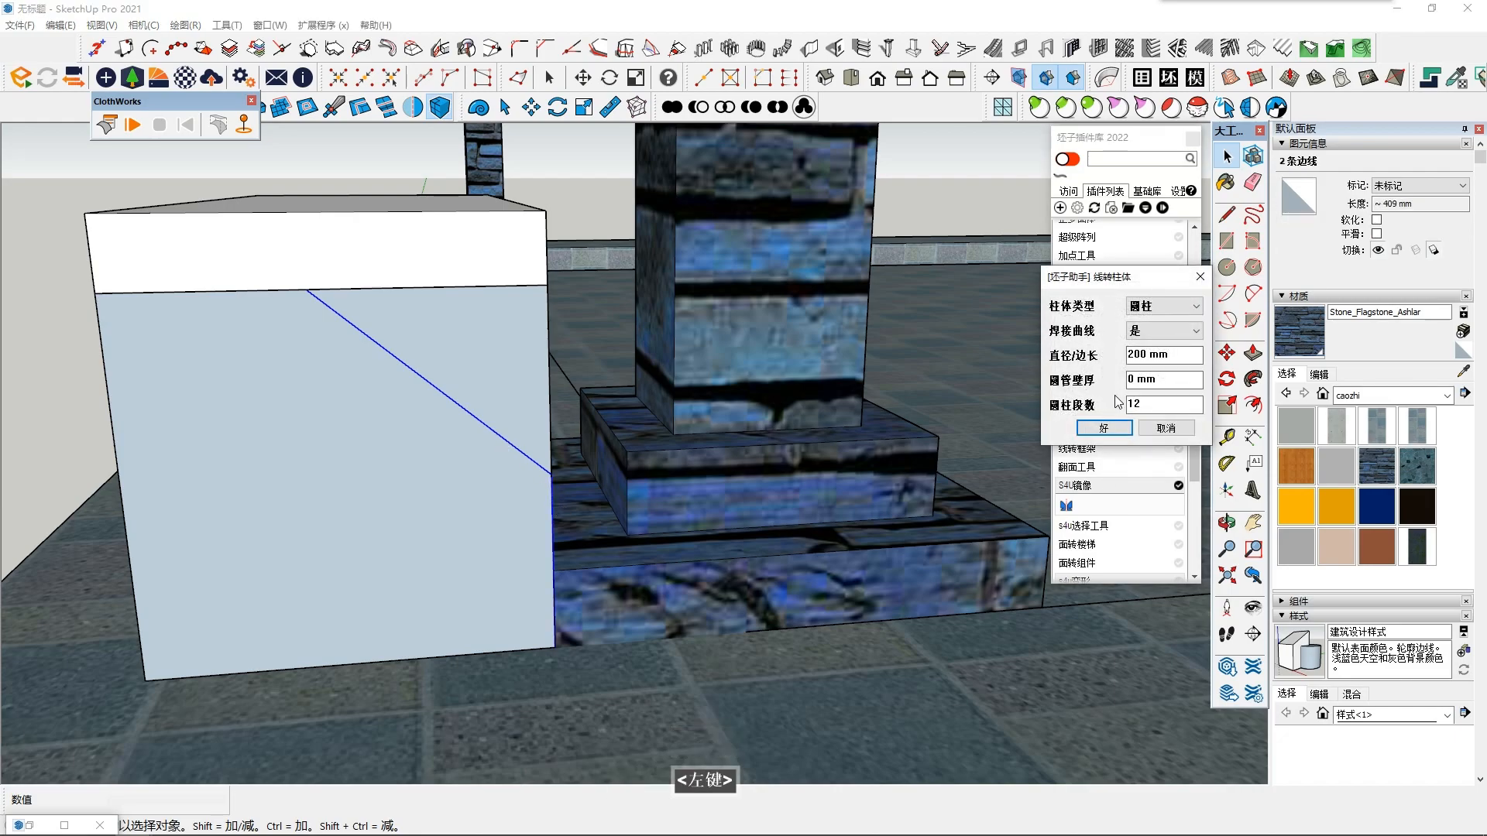
left_click(1161, 309)
left_click(1149, 341)
type("50")
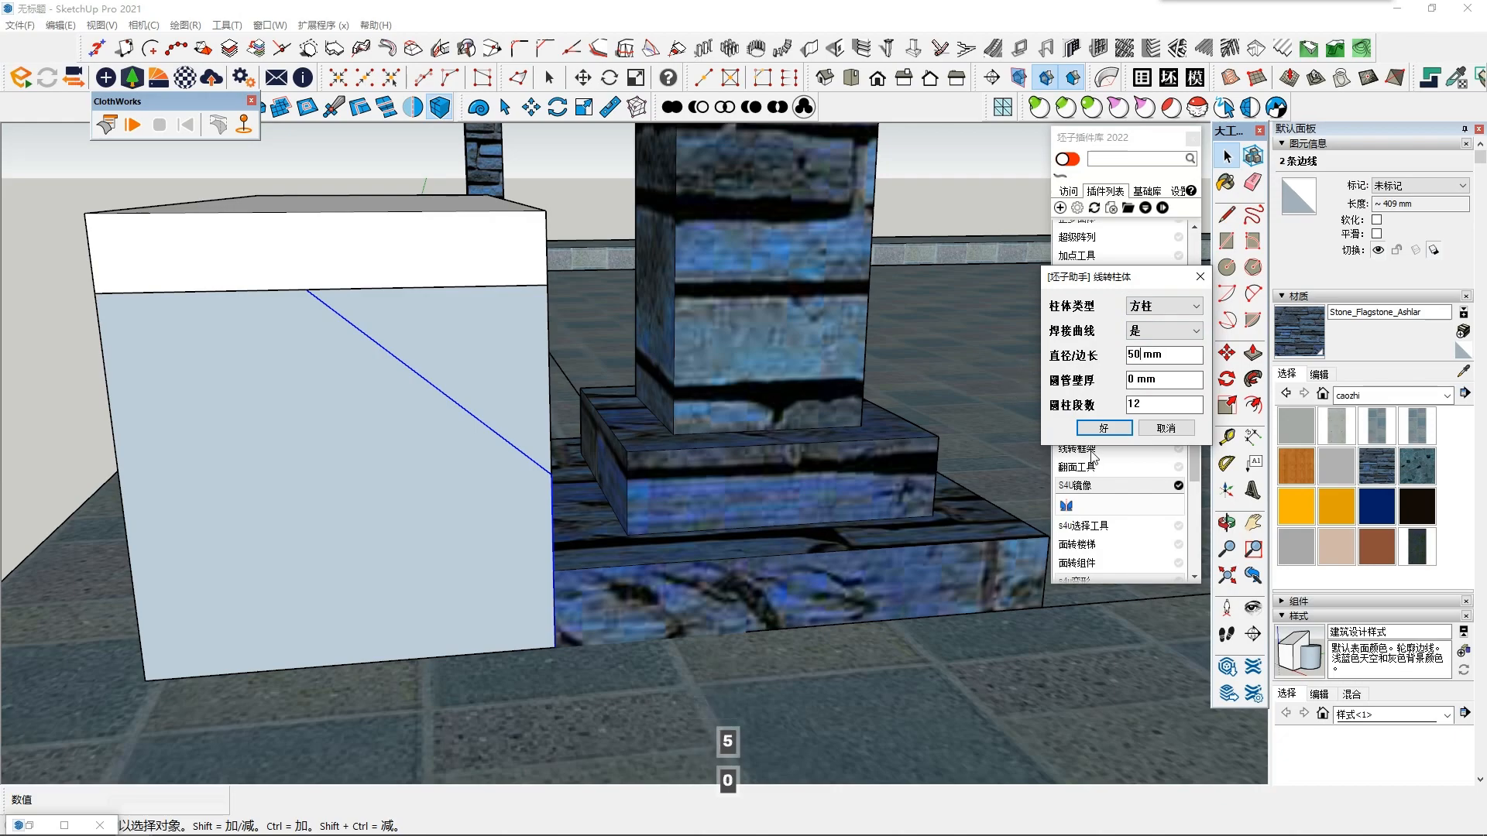
left_click(1093, 428)
middle_click_drag(514, 491, 543, 484)
scroll(554, 485, "up", 2)
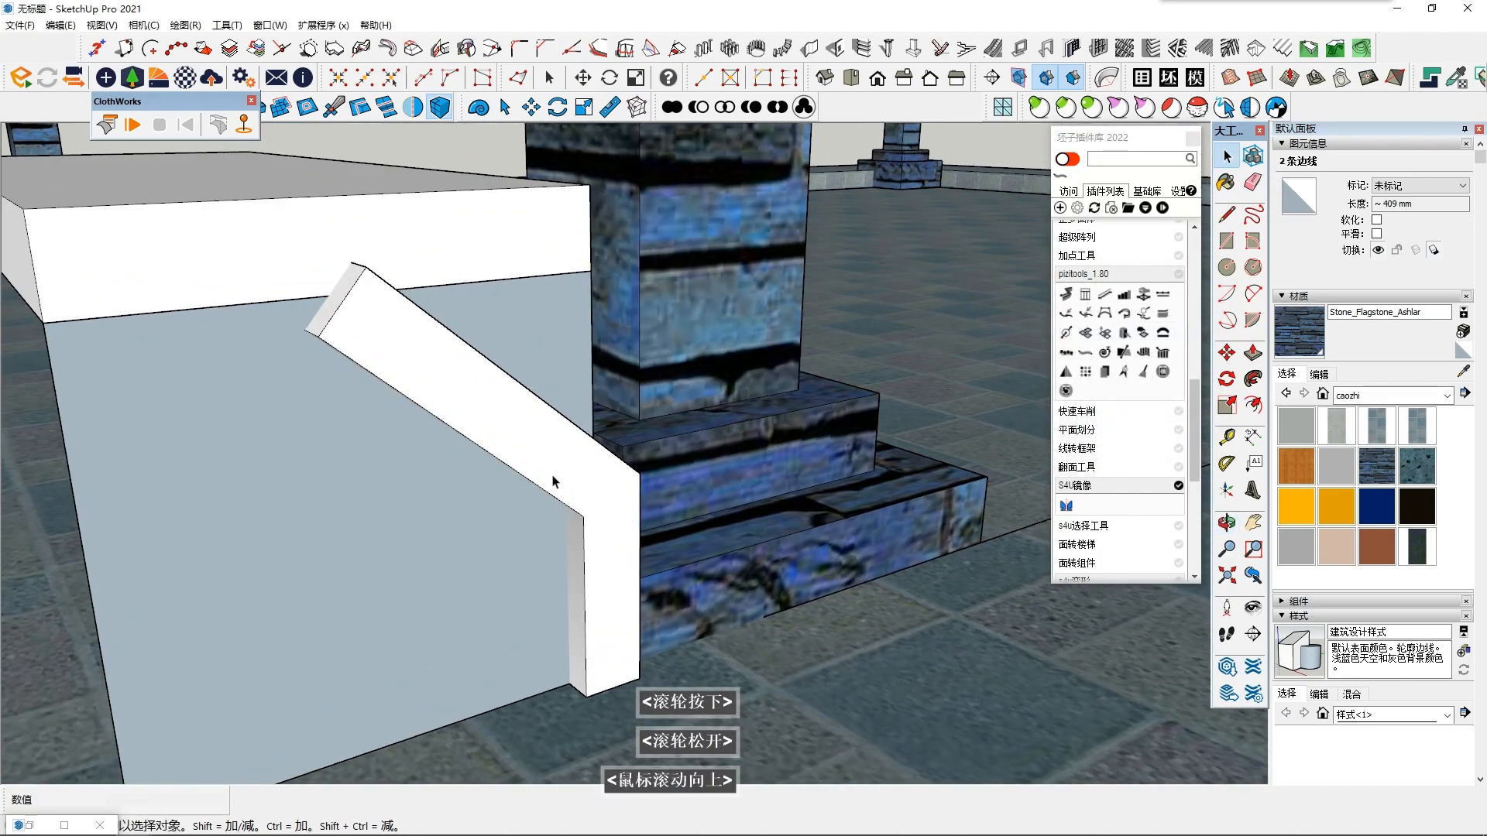
- Undo the post, add a short vertical line above the diagonal's upper end, and convert the three edges into a 50 mm square post
scroll(503, 410, "down", 2)
middle_click_drag(485, 351, 395, 435)
key("l")
scroll(287, 261, "up", 3)
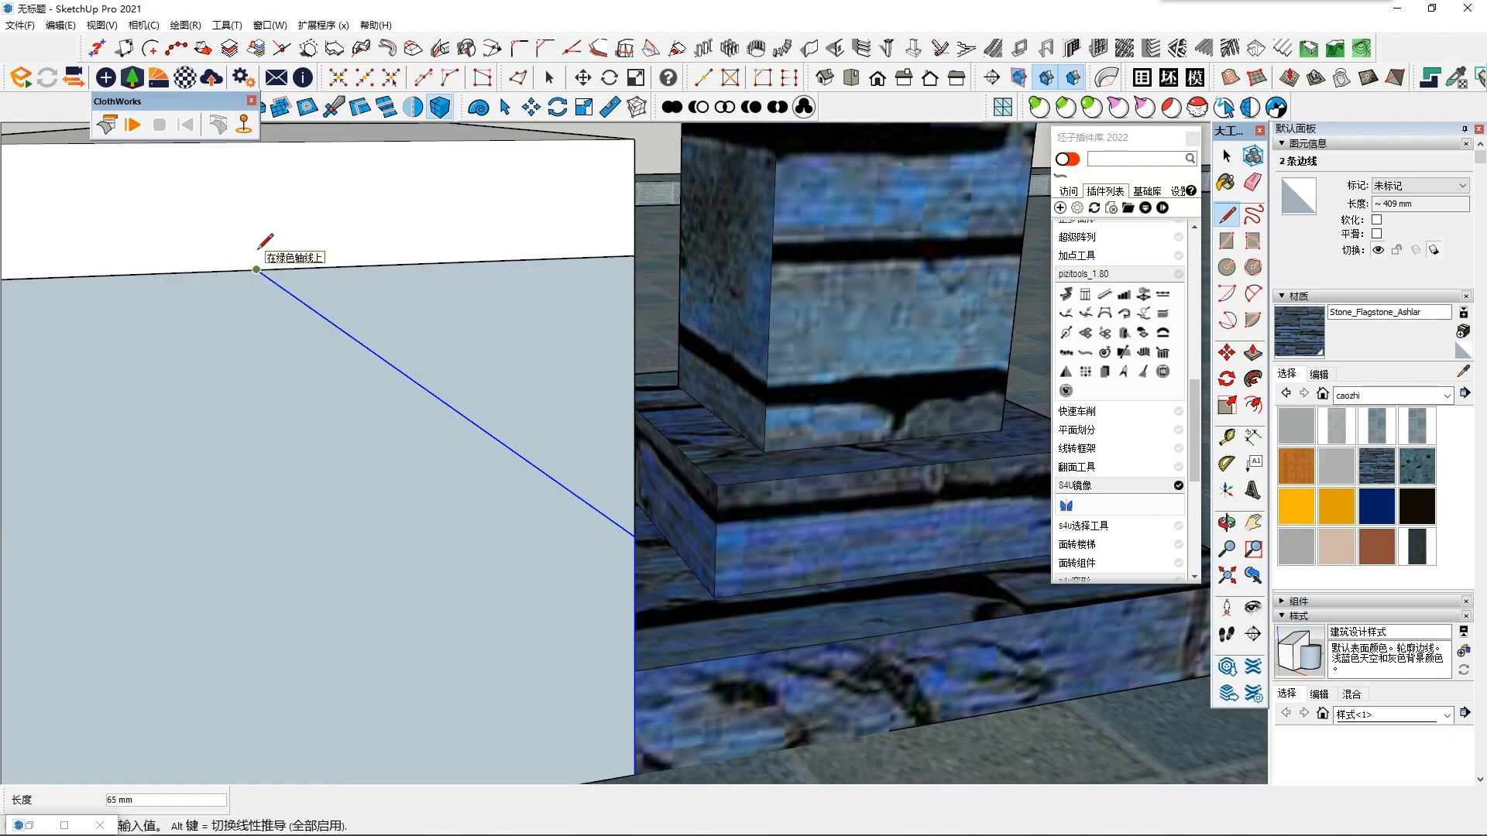
key("space")
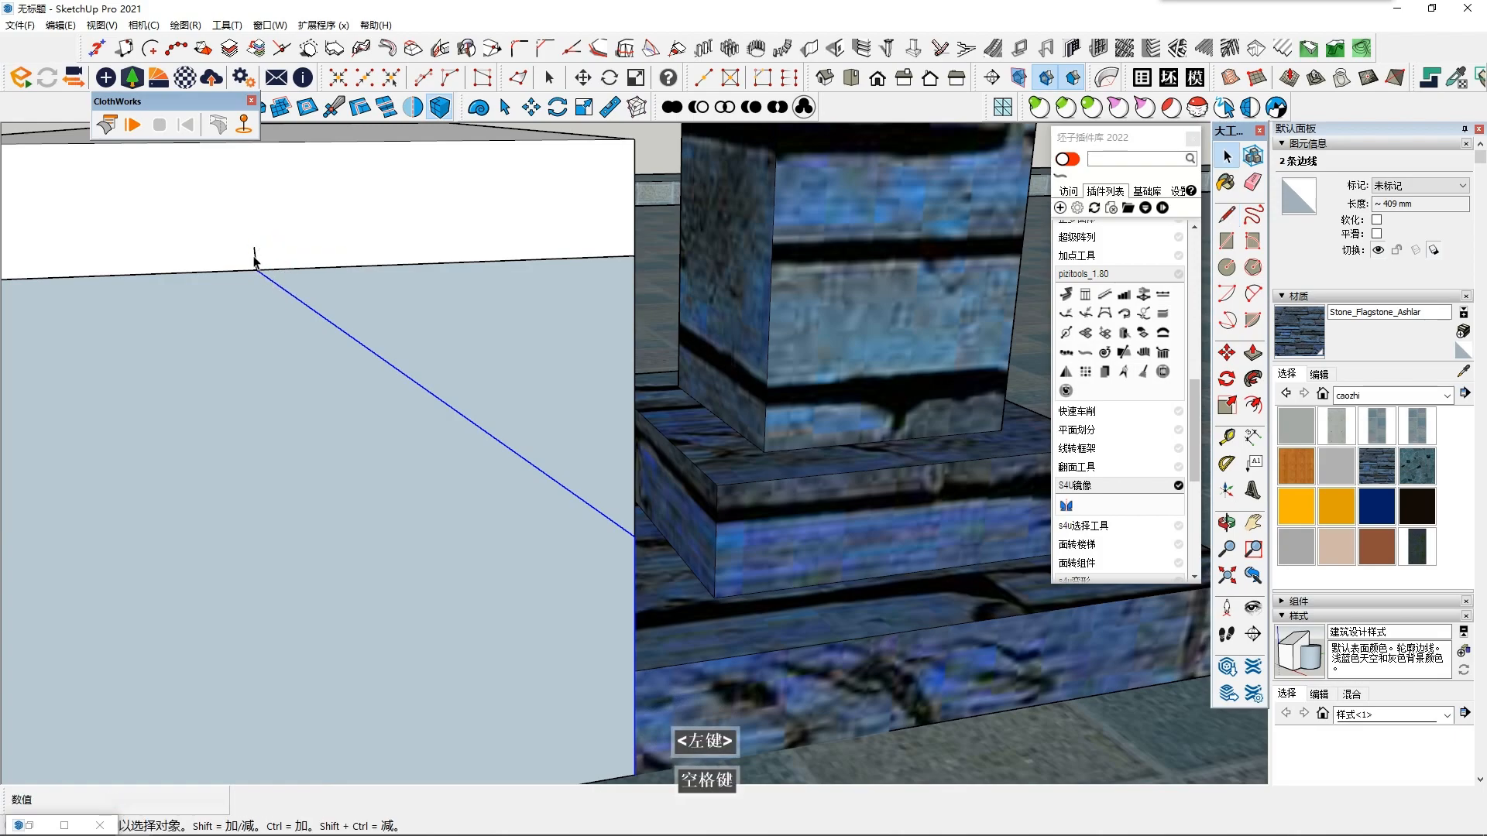
left_click(1086, 353)
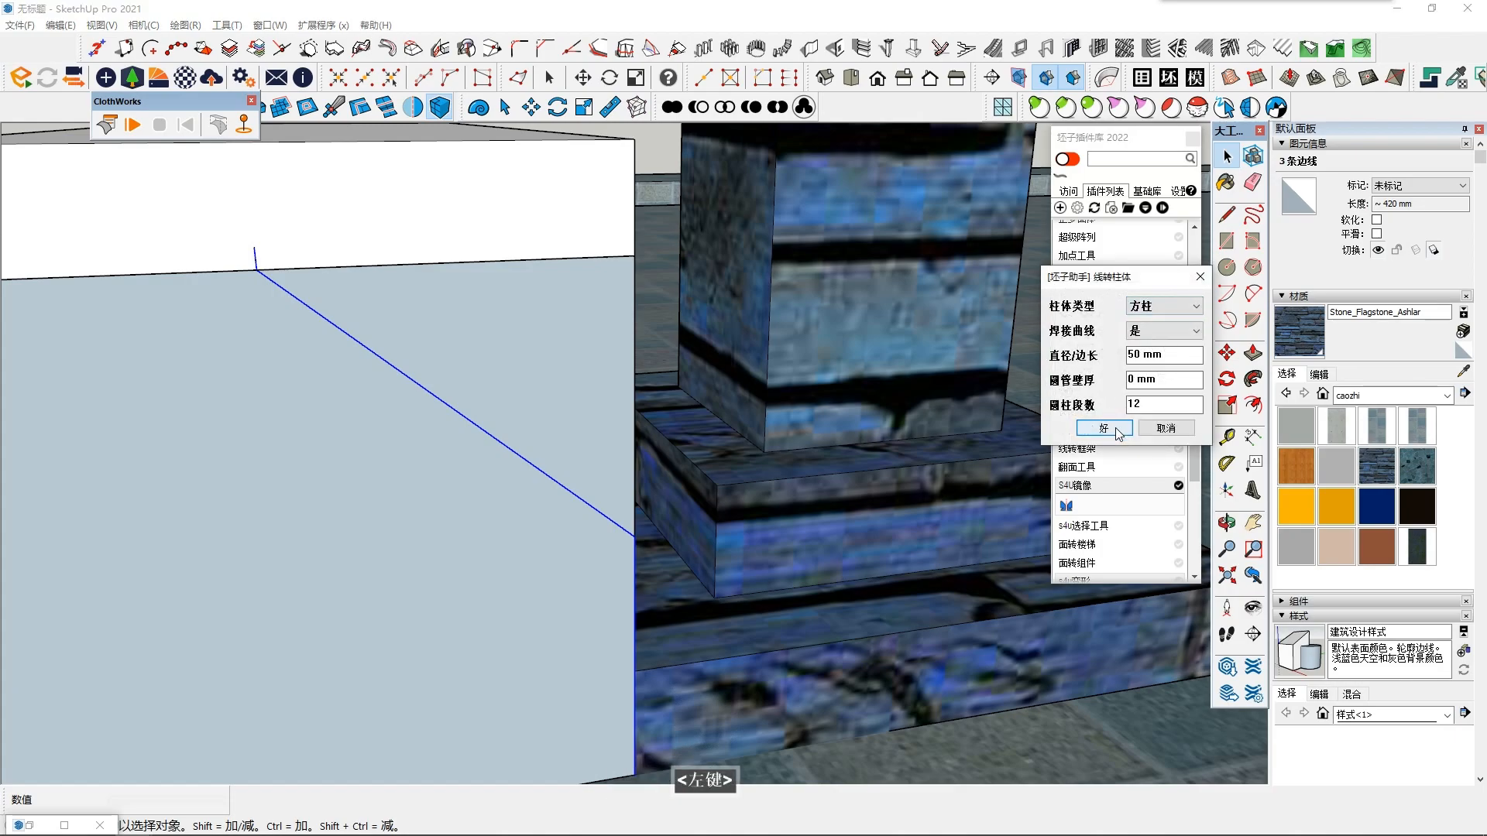
left_click(1104, 428)
scroll(579, 536, "down", 4)
middle_click_drag(538, 475, 488, 411)
- Undo the three-edge post and the short vertical line above the diagonal
key("ctrl+z")
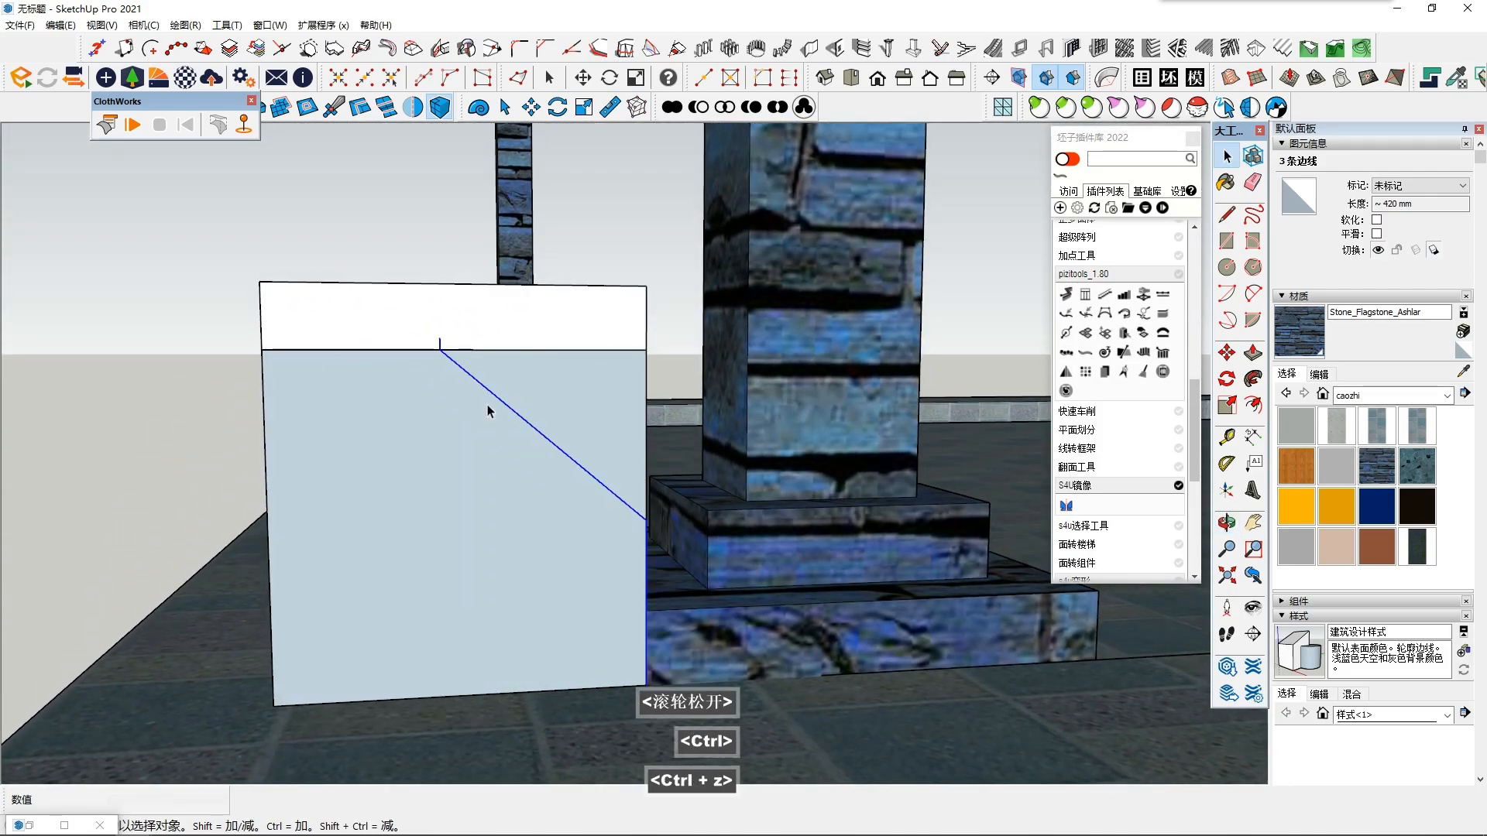
key("shift+F6")
scroll(482, 499, "up", 2)
key("ctrl+z")
scroll(456, 375, "up", 1, "ctrl")
scroll(455, 375, "up", 1)
- Extend the diagonal about 58 mm past its upper end onto the slab's face, and add the extension to the selection
left_click(1226, 214)
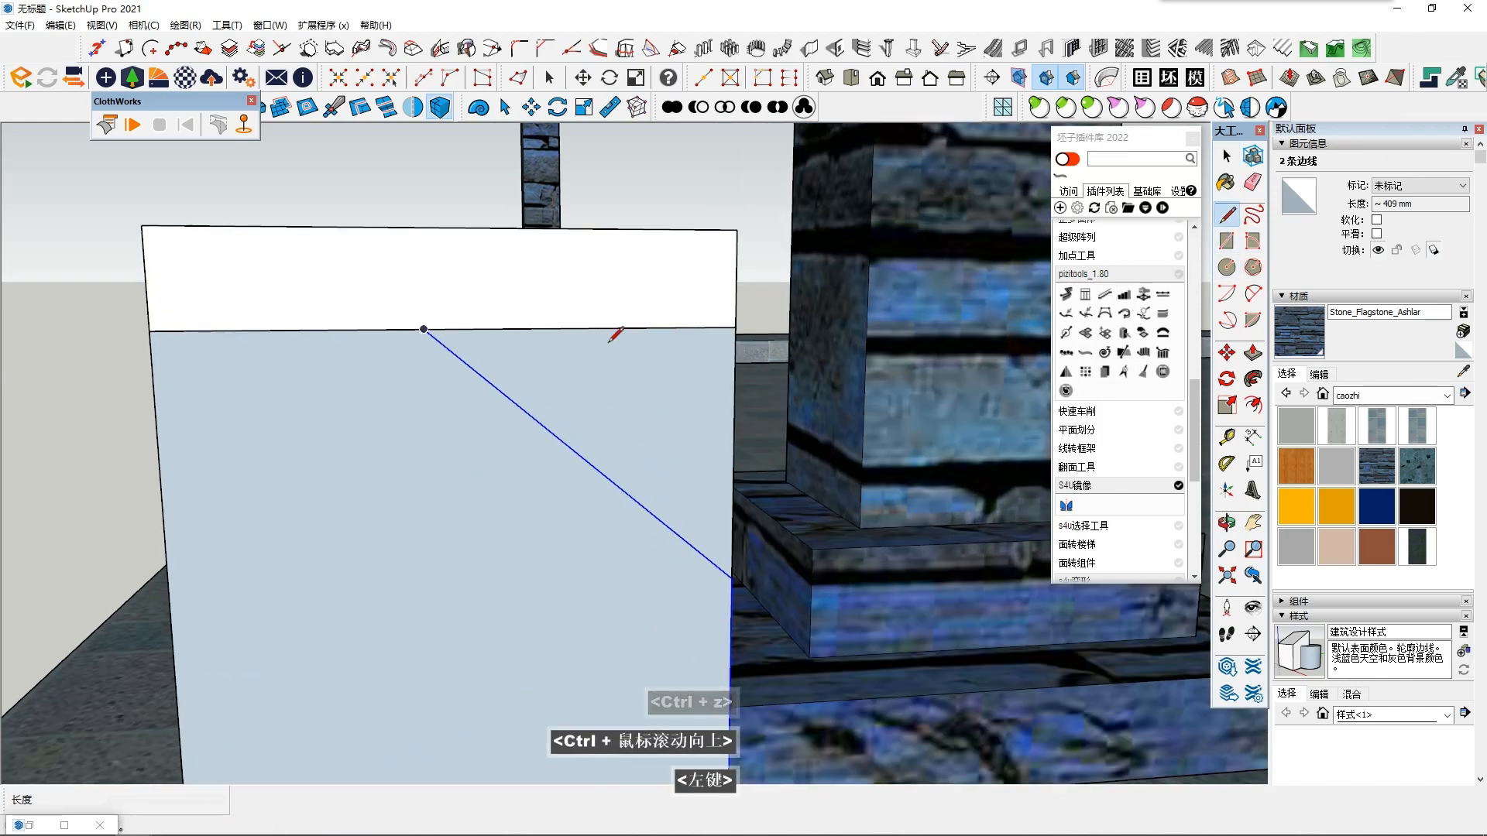
left_click(345, 265)
key("space")
left_click(406, 319, "shift")
- Convert the extended diagonal and the vertical edge into a bent square post with 50 mm sides
scroll(697, 465, "down", 1)
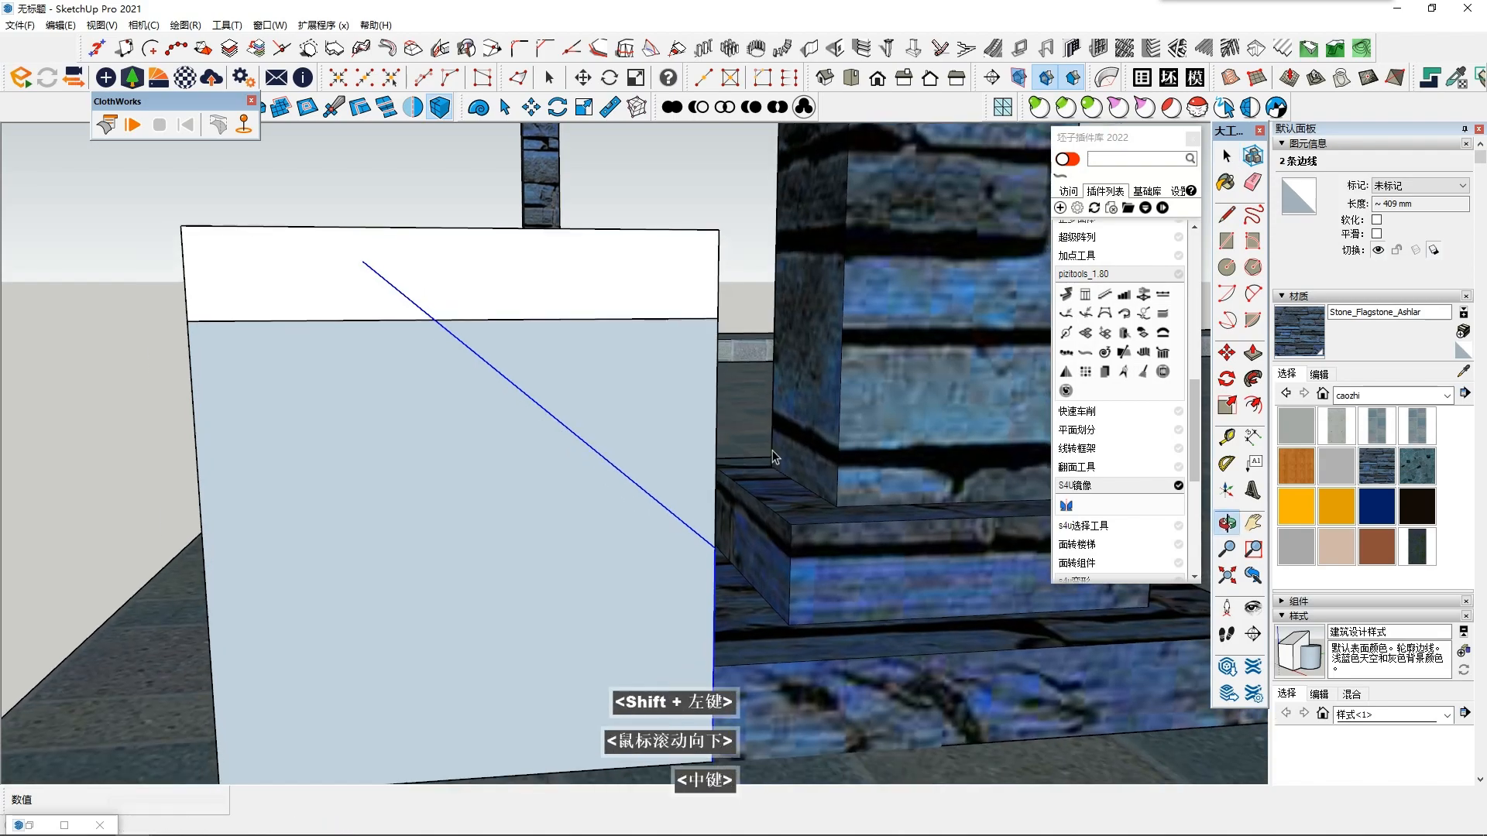
middle_click(697, 464)
left_click(1084, 354)
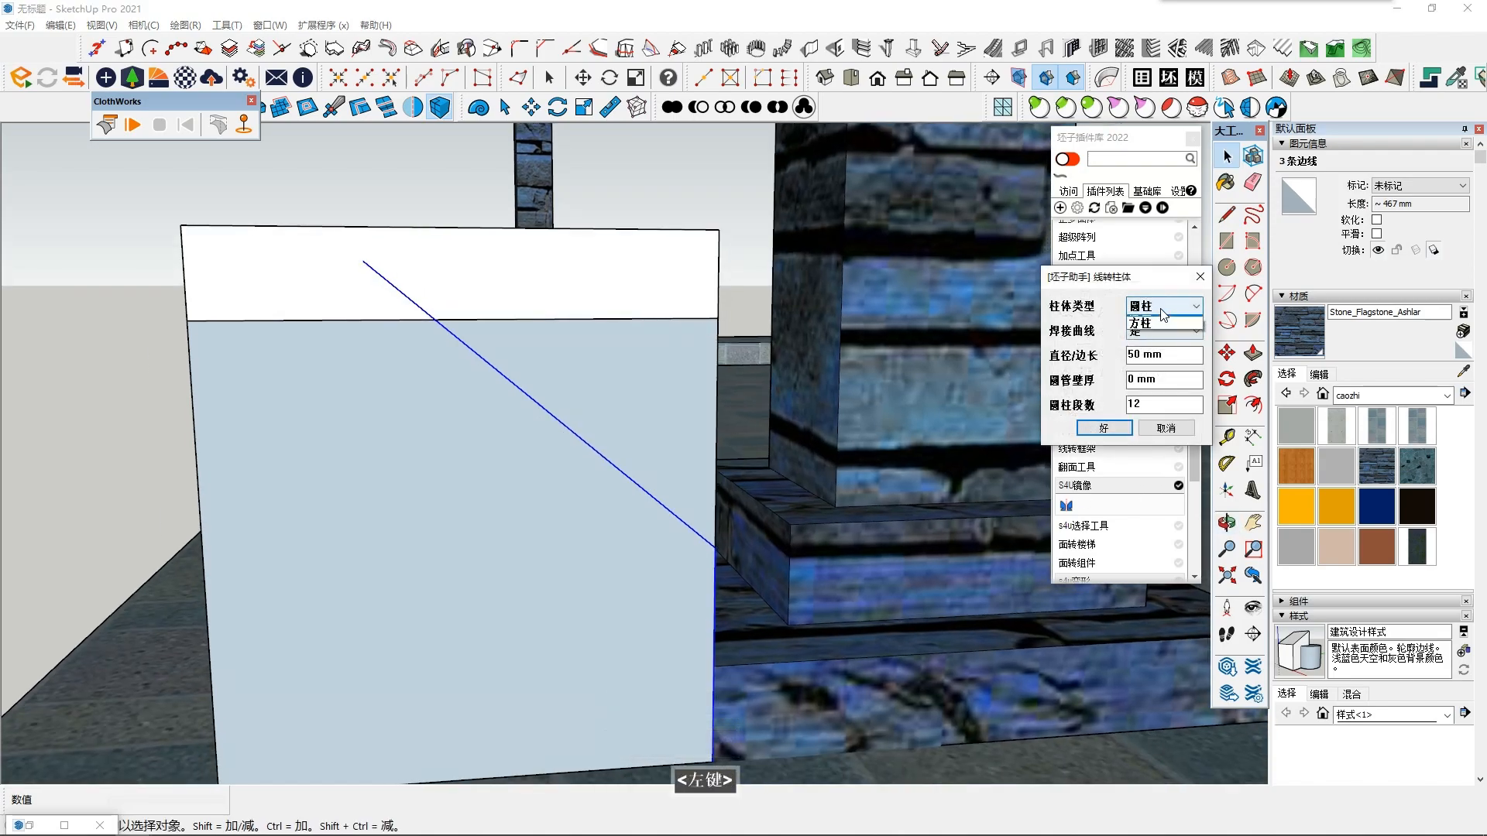
left_click(1103, 428)
middle_click_drag(482, 372, 465, 365)
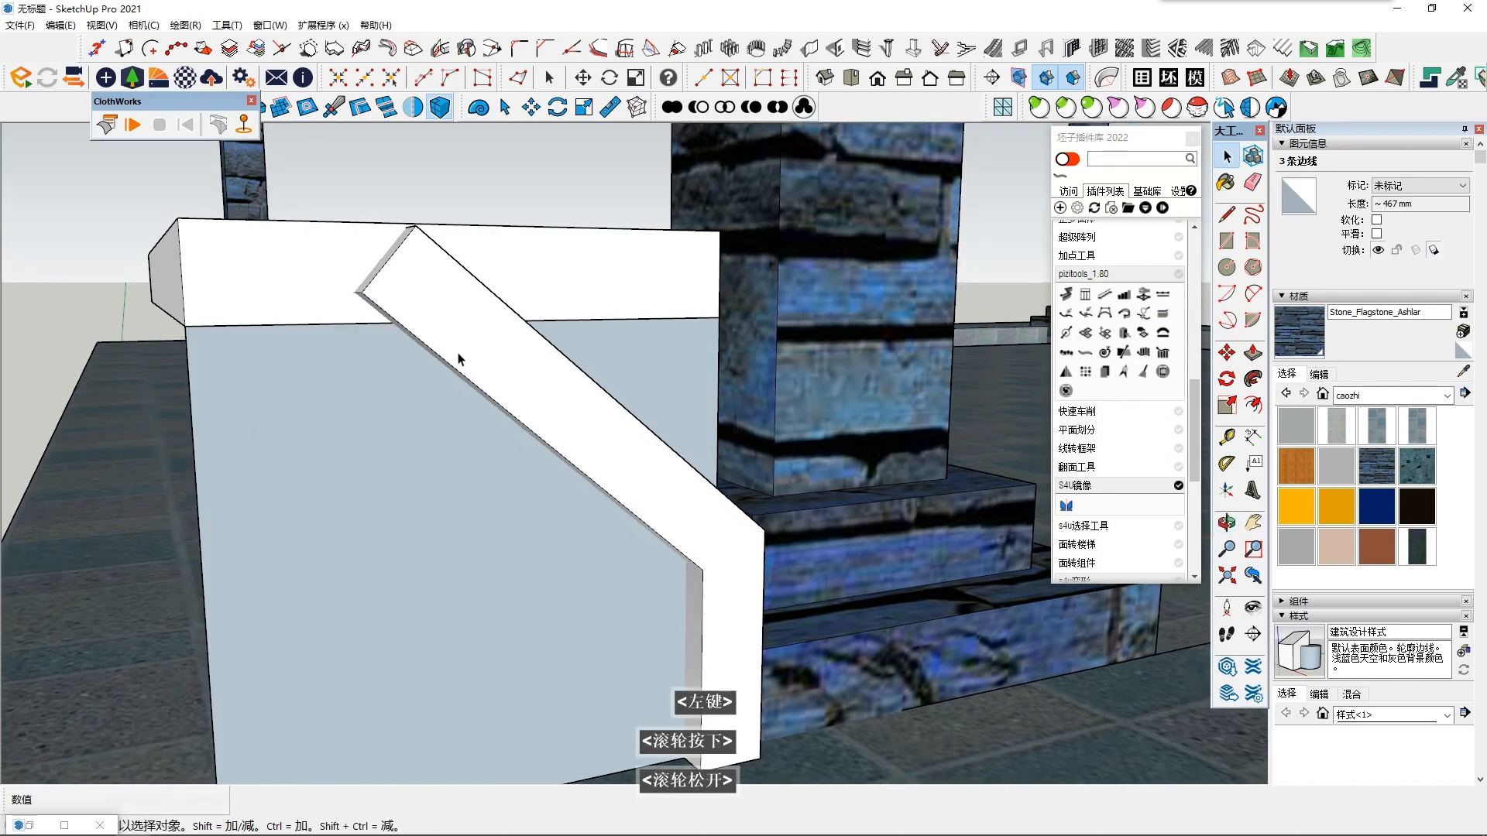
middle_click(431, 316)
- Cut the bent support flush with the slab's underside using a three-point plane, and delete the leftover rectangle under the slab
left_click(1117, 360)
scroll(654, 348, "up", 2)
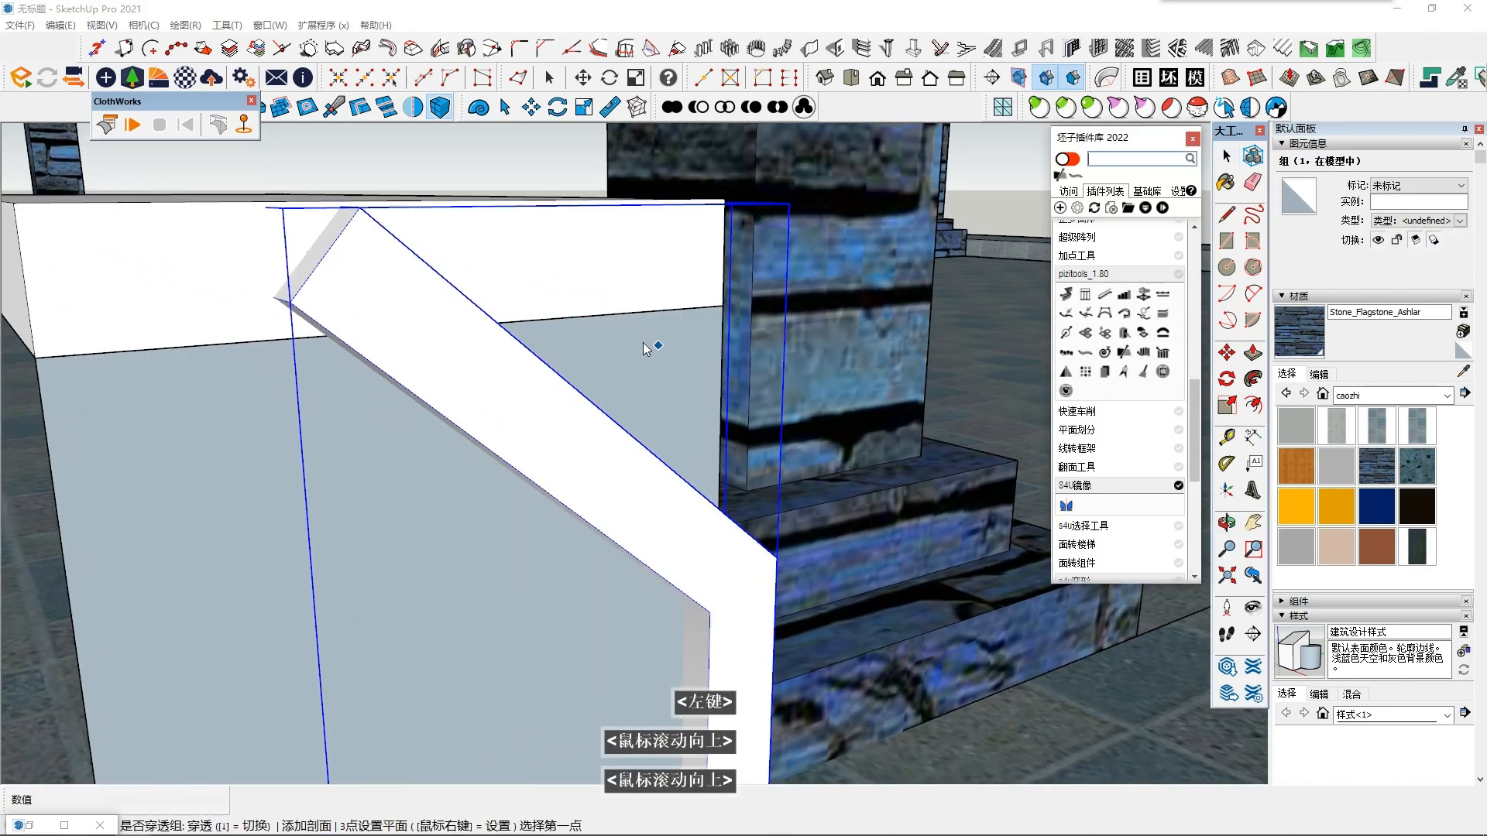
left_click(296, 337)
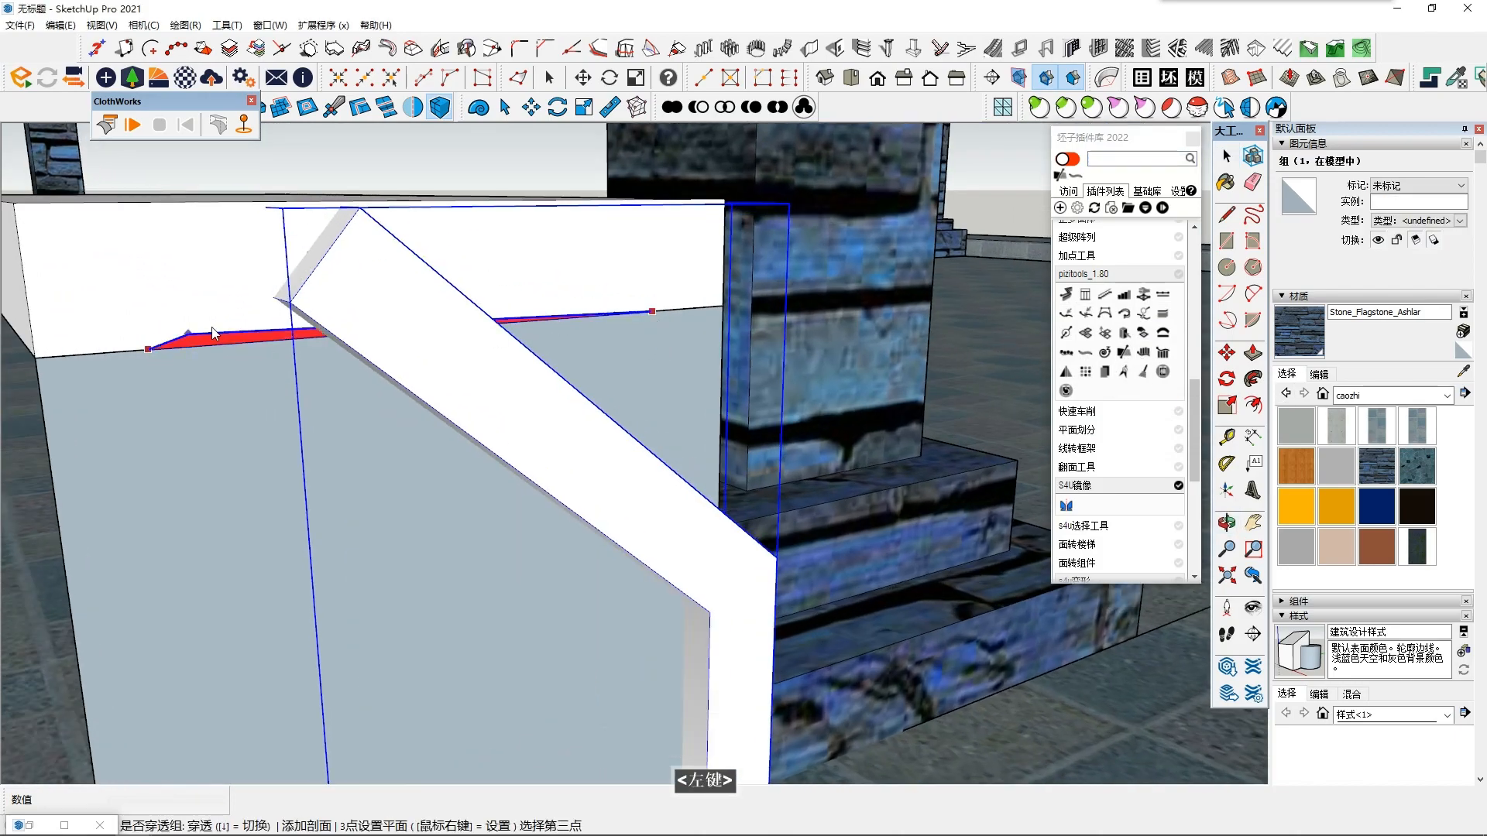
middle_click_drag(207, 335, 332, 431)
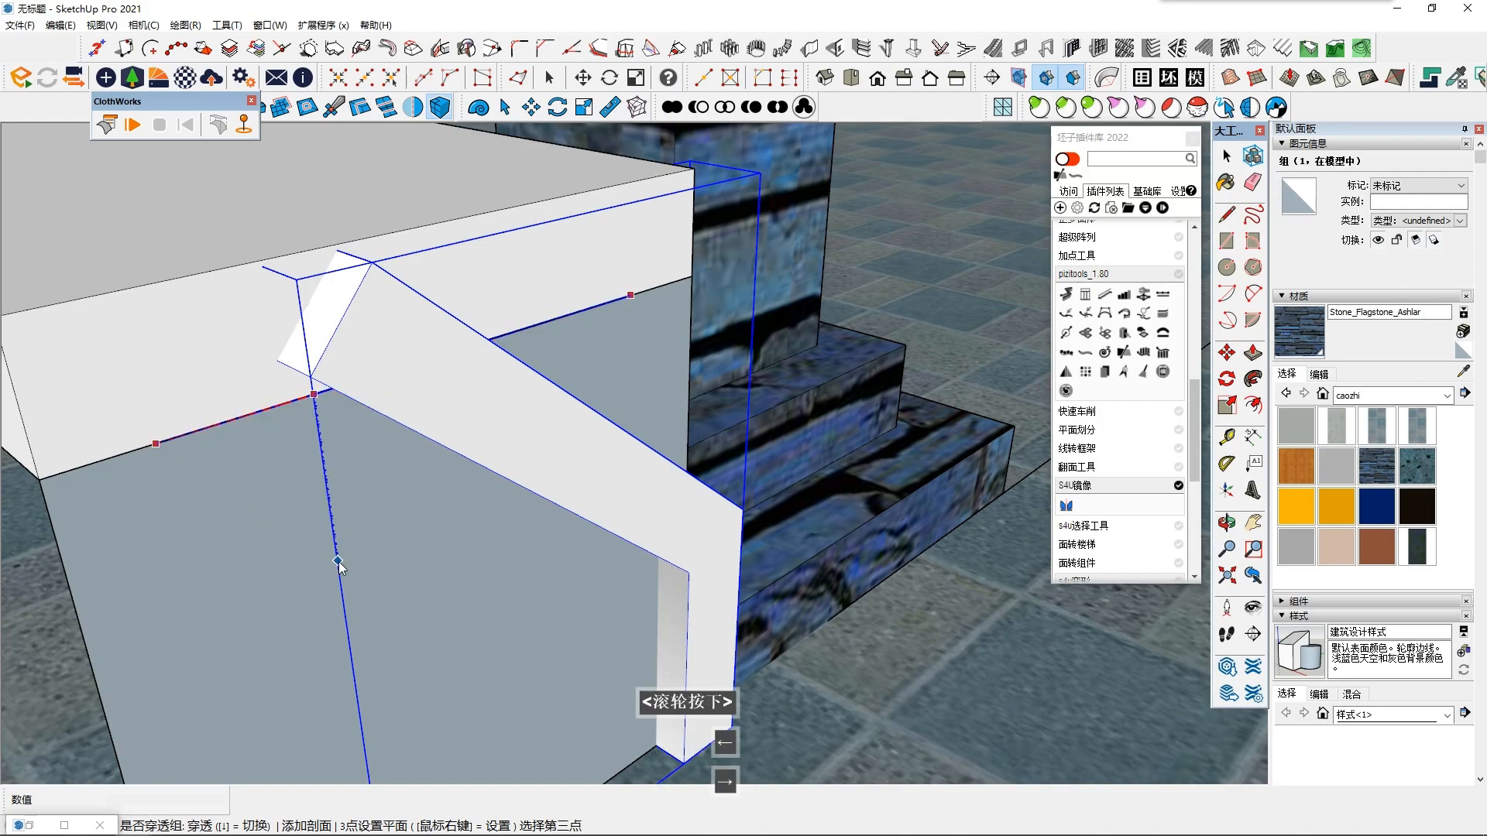
middle_click_drag(271, 615, 655, 436)
left_click(874, 643)
double_click(381, 294)
key("Delete")
- Copy the bent support along the slab so that one support stands under each end
left_click(659, 434)
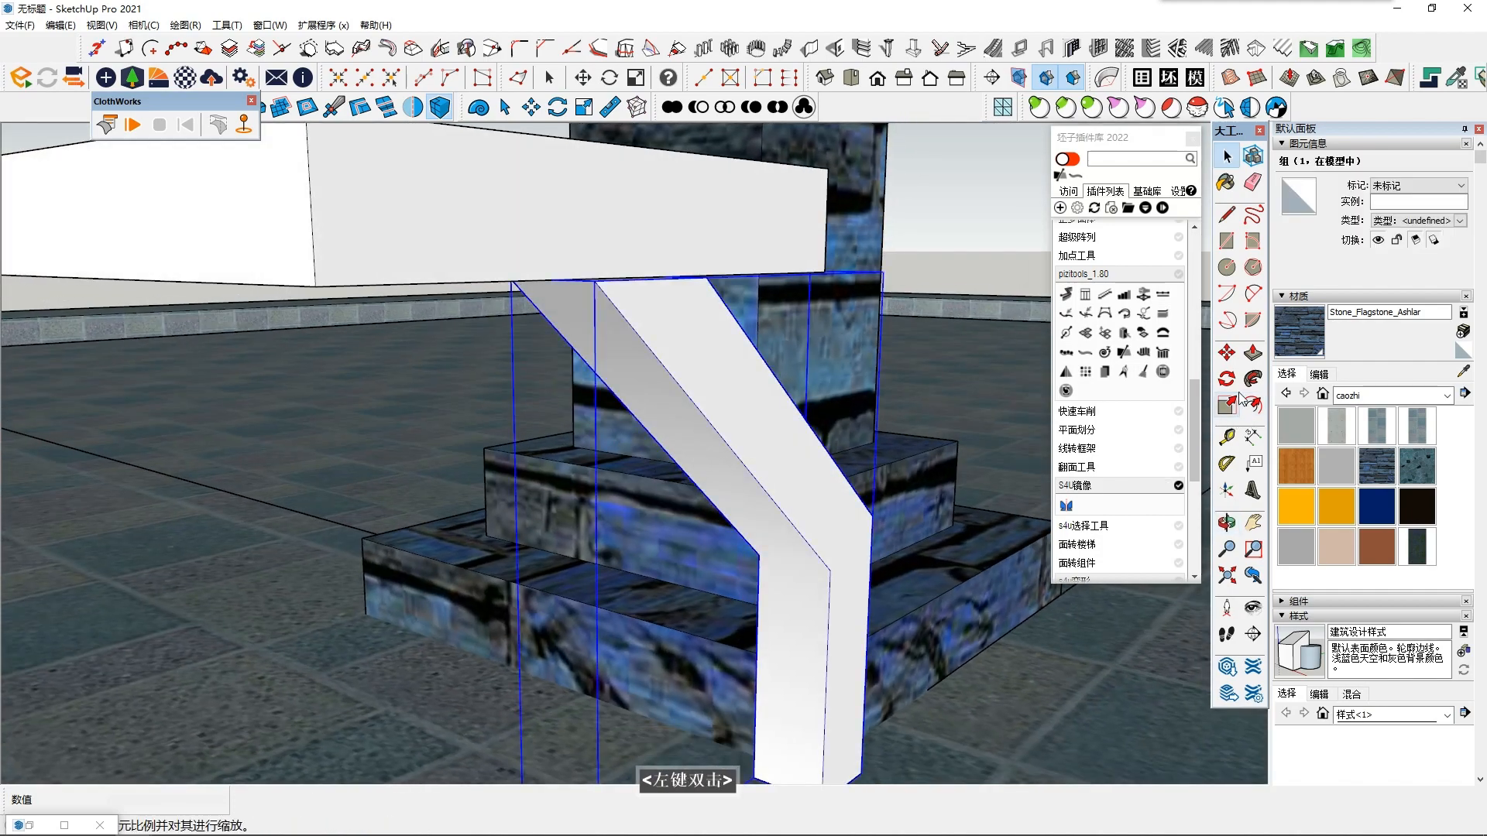
left_click(1228, 353)
middle_click_drag(756, 742, 790, 680, "shift")
left_click(795, 678, "ctrl")
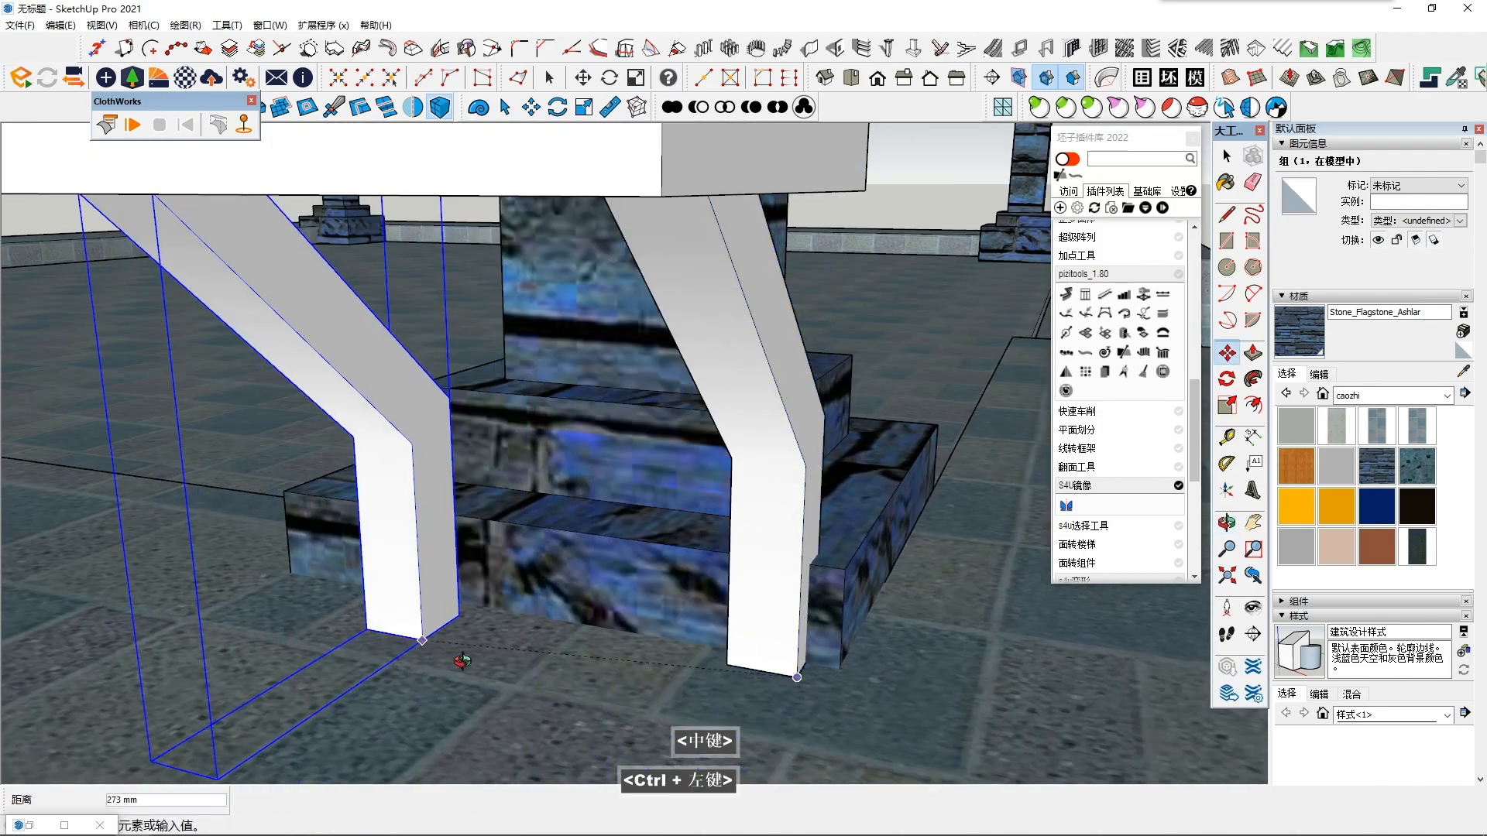
middle_click_drag(453, 629, 348, 677)
middle_click_drag(348, 677, 435, 634, "shift")
key("Right")
scroll(284, 654, "down", 4)
middle_click_drag(287, 654, 821, 681)
left_click(520, 680)
scroll(519, 680, "down", 3)
key("space")
- Select the bench slab together with both bent supports
scroll(520, 678, "down", 2)
middle_click_drag(519, 674, 473, 588)
scroll(492, 589, "down", 4)
middle_click_drag(419, 529, 341, 322)
left_click_drag(339, 272, 918, 562)
scroll(826, 542, "down", 1)
middle_click_drag(826, 541, 568, 545)
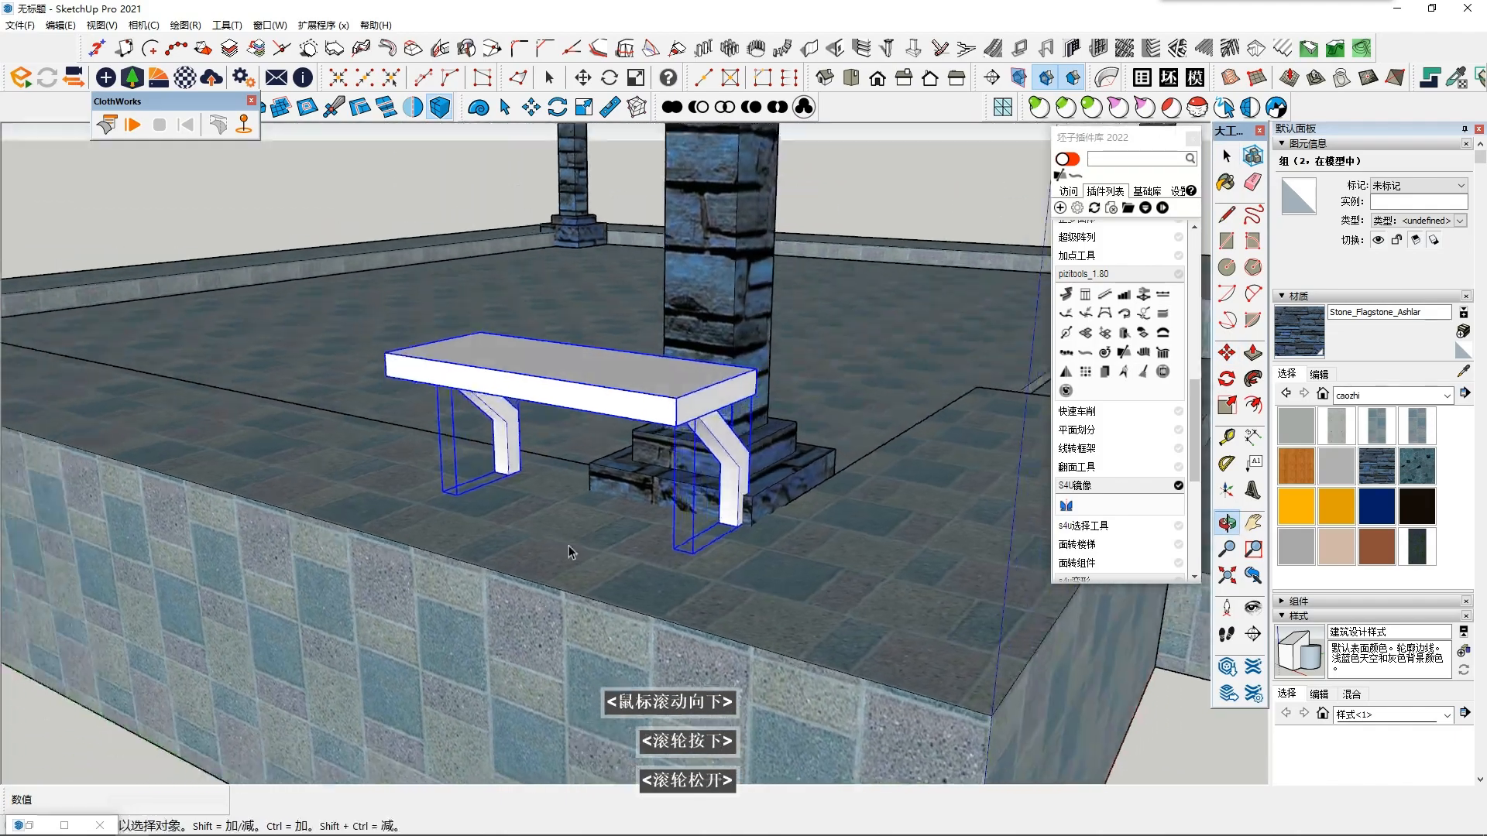
left_click(1224, 354)
left_click(690, 380)
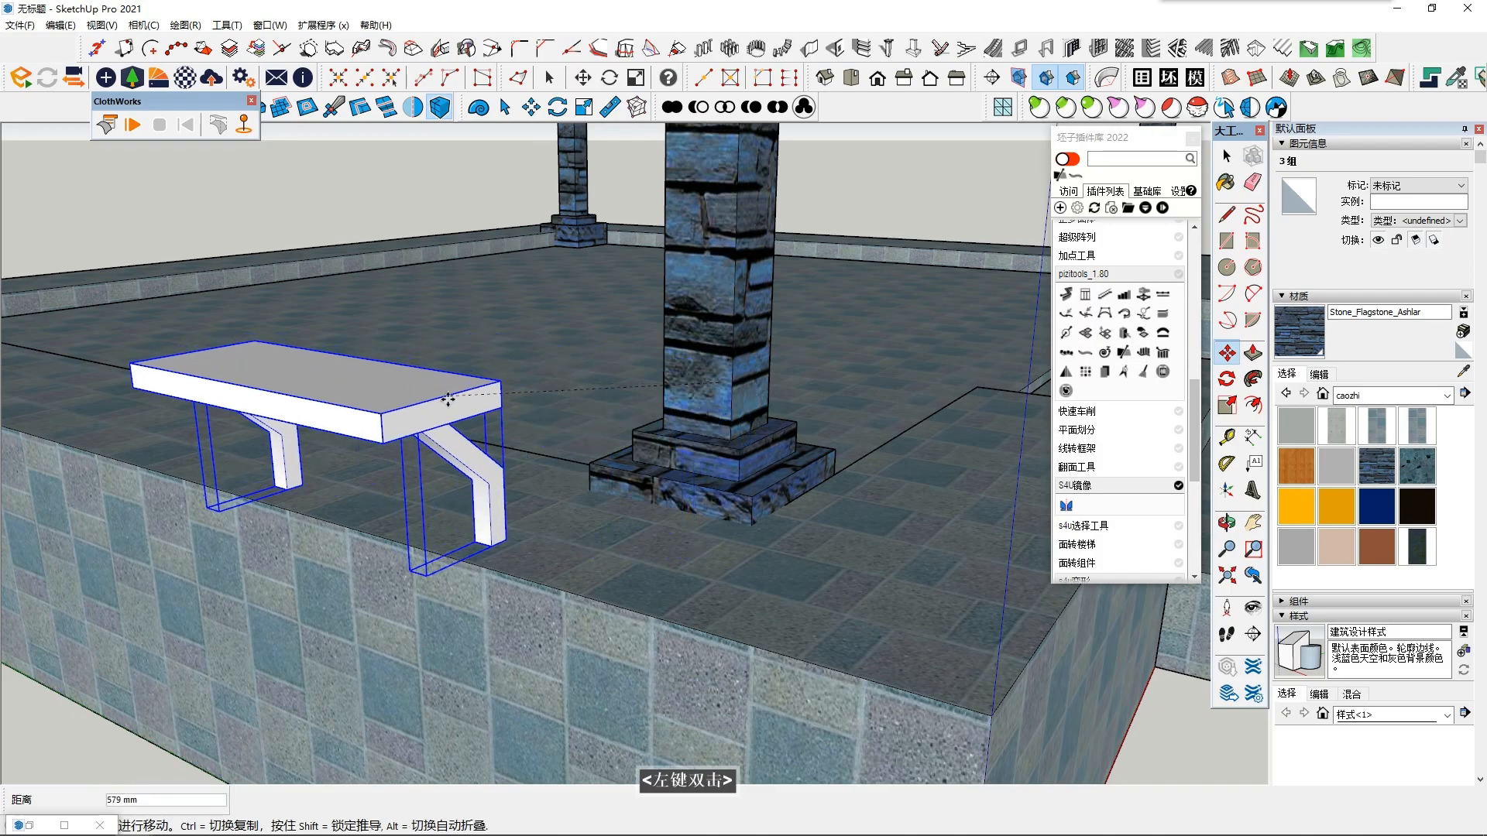
key("Escape")
- Group the slab and both supports into one bench
right_click(559, 397)
left_click(626, 519)
middle_click_drag(626, 529, 1191, 377)
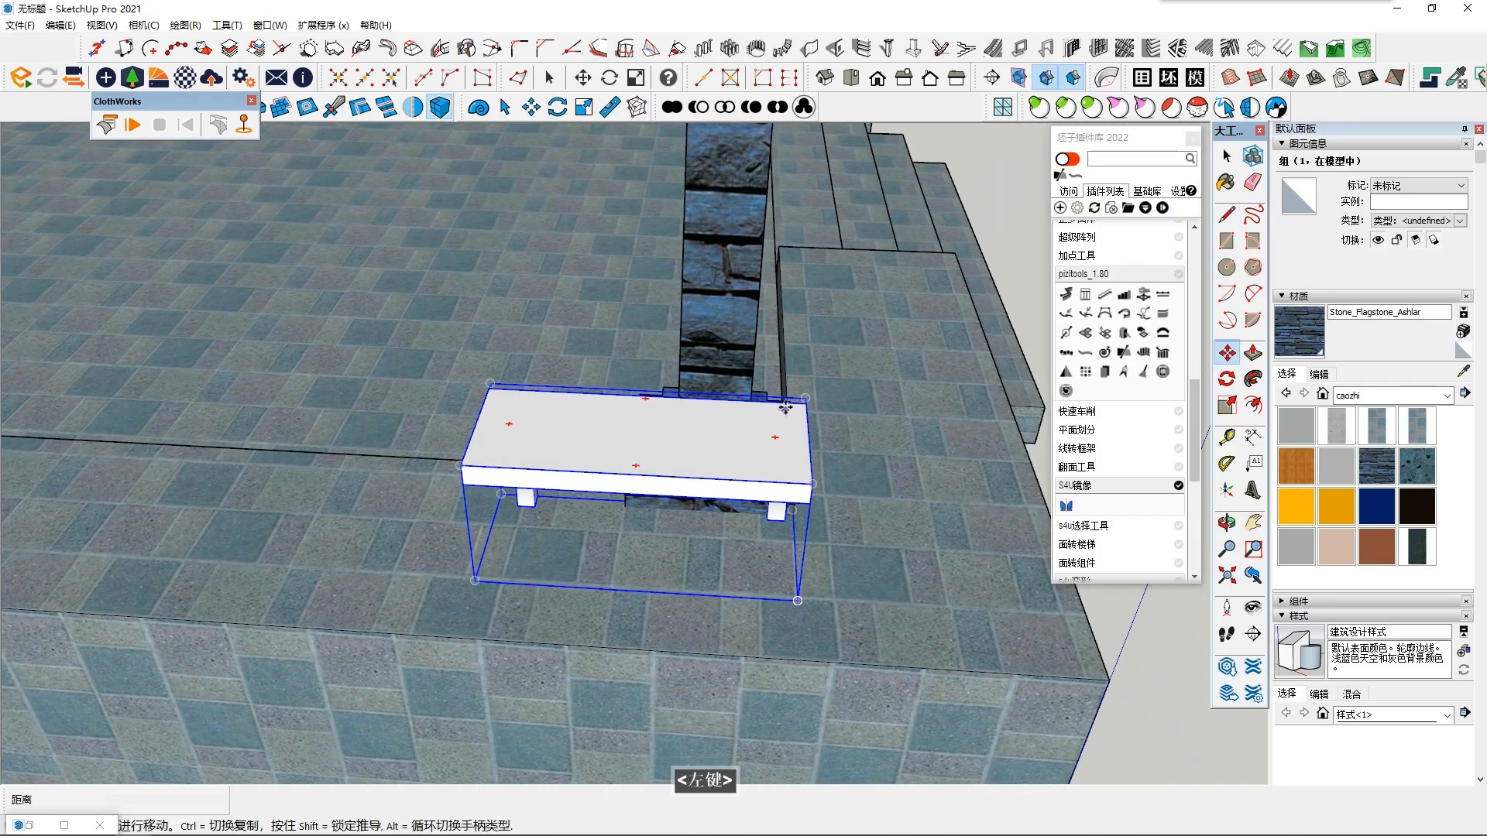
- Copy the bench end to end along the platform's edge and repeat the copy as a 6x array
middle_click_drag(331, 405, 581, 425)
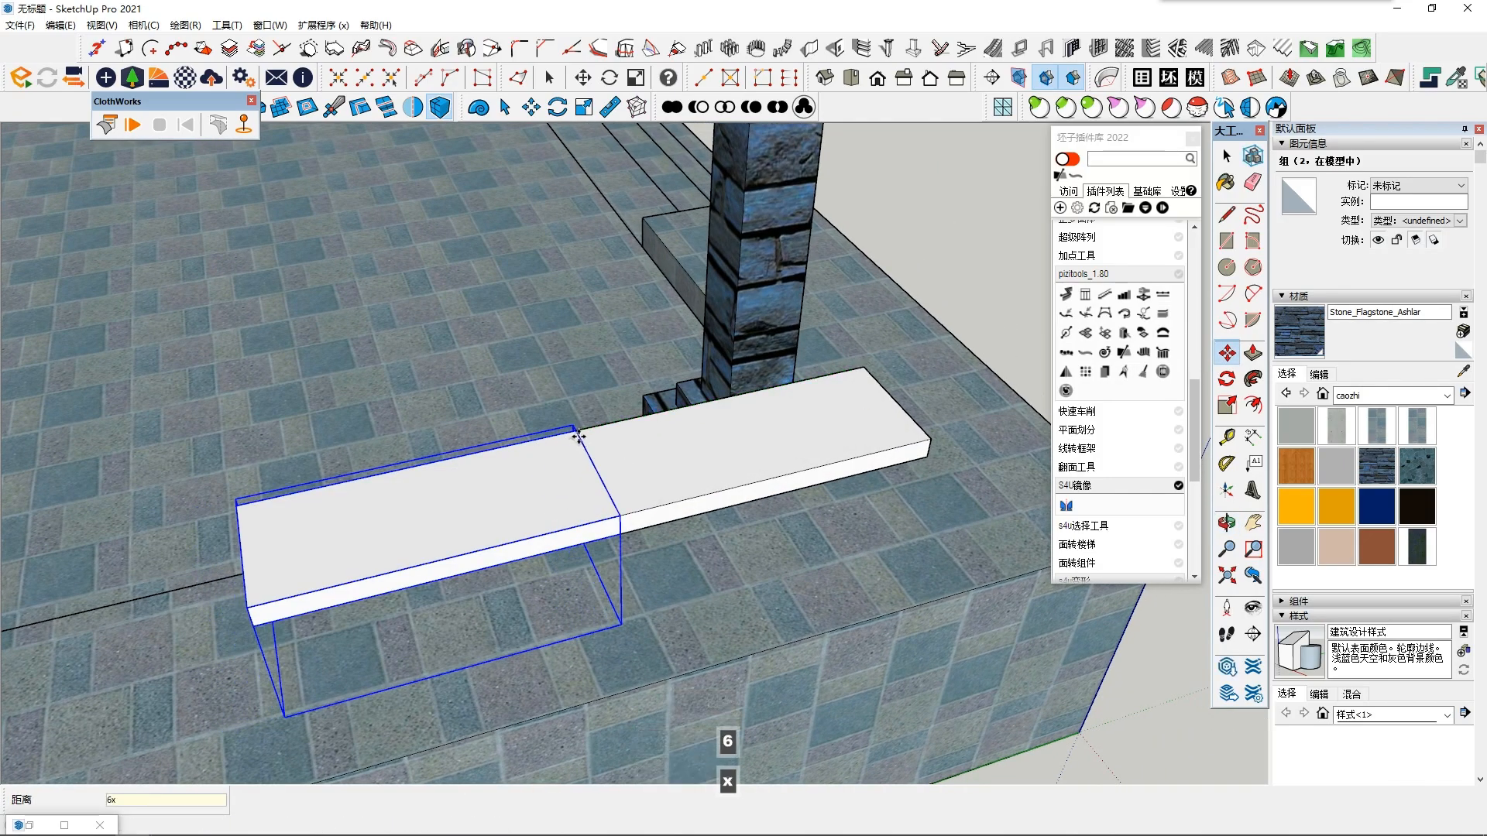
key("Return")
scroll(578, 437, "down", 7)
middle_click_drag(579, 437, 292, 365)
key("space")
- Select all seven benches in the row along the platform's edge
left_click(326, 233)
middle_click_drag(325, 232, 480, 495)
middle_click_drag(480, 496, 606, 513, "shift")
scroll(387, 515, "down", 3)
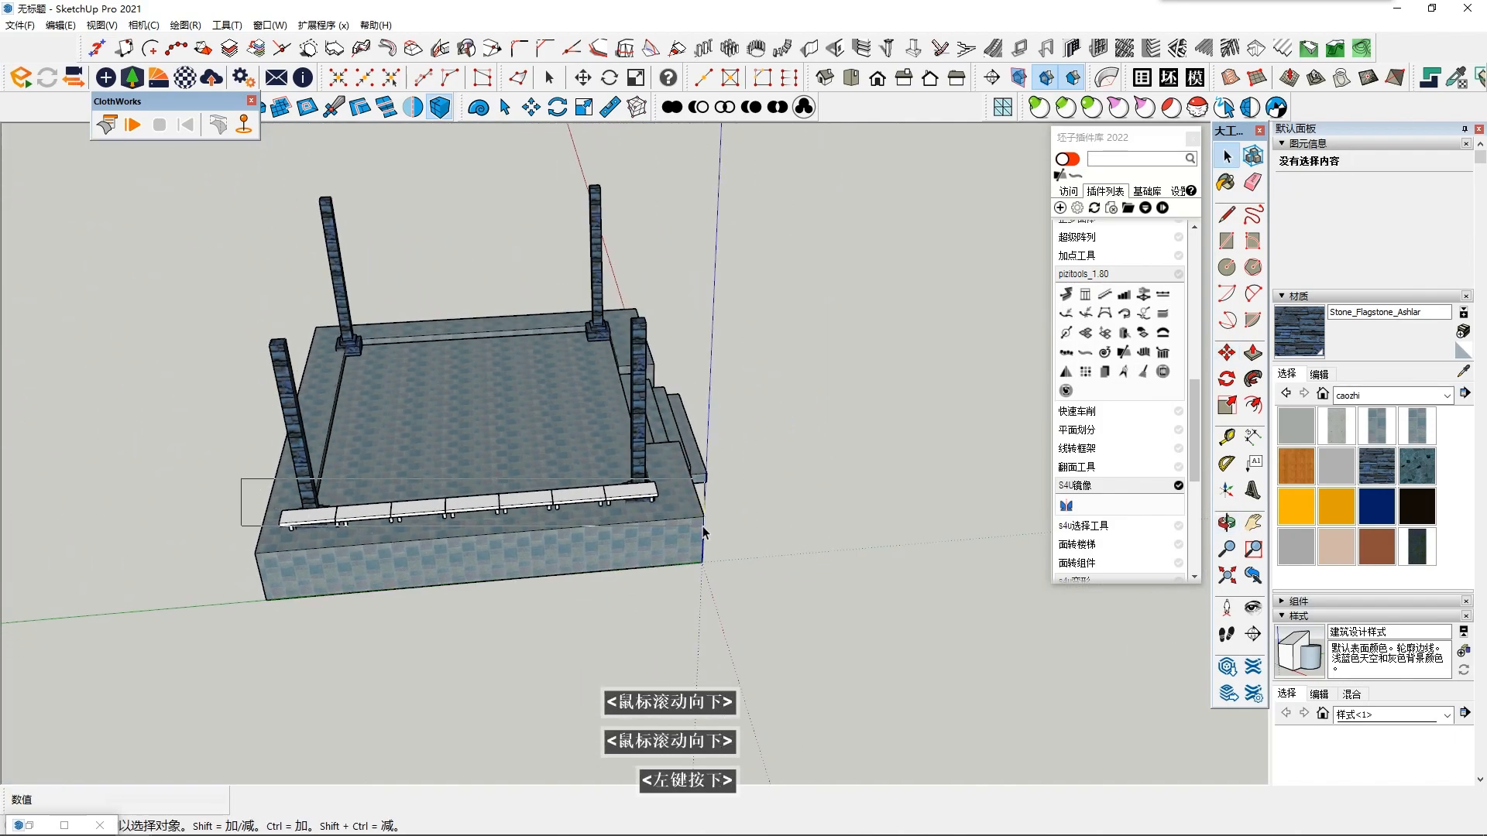
left_click_drag(676, 527, 677, 533)
middle_click_drag(677, 534, 643, 546)
scroll(555, 530, "up", 3)
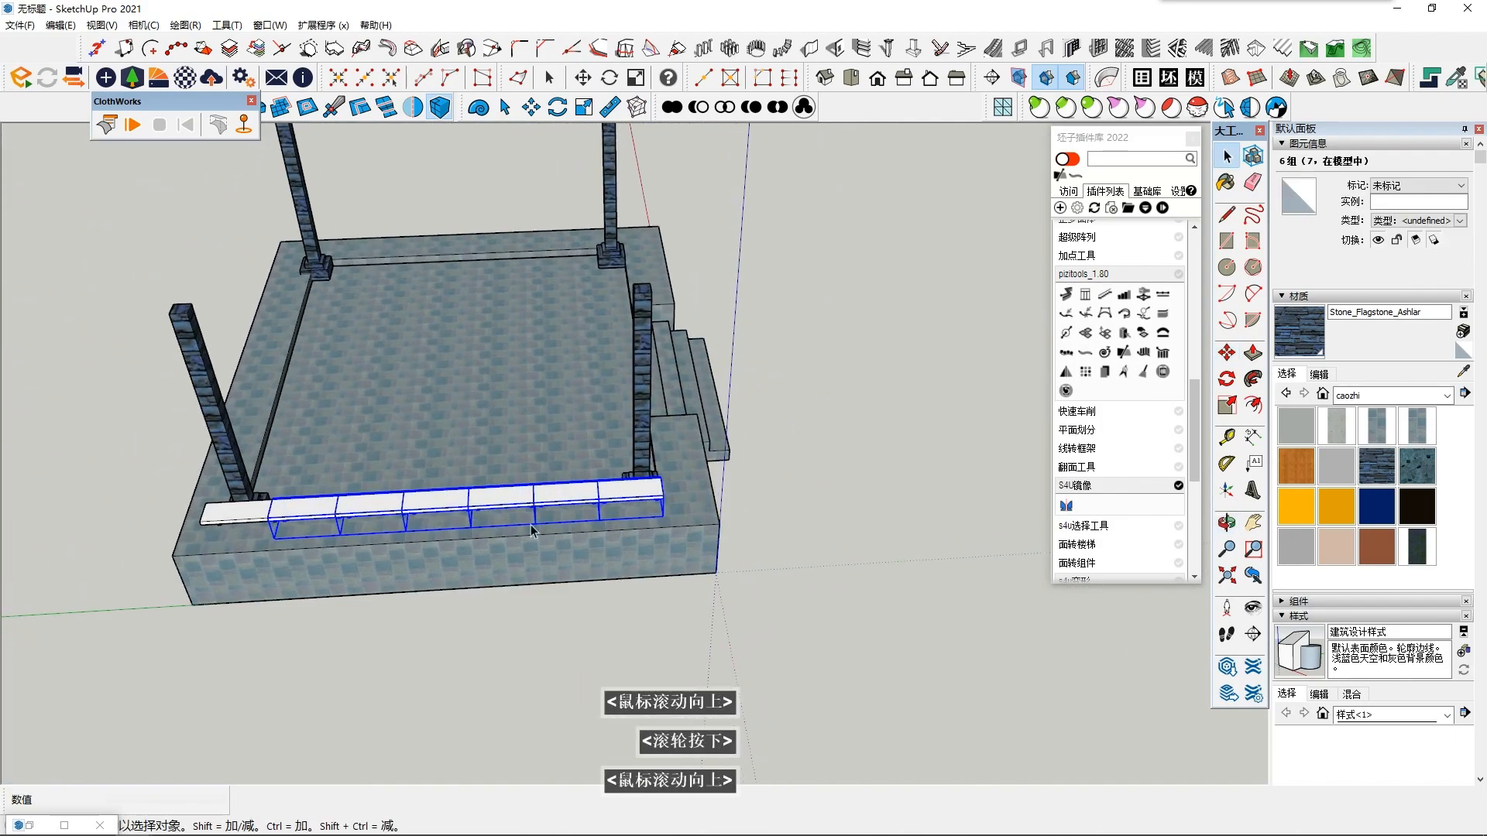
left_click(225, 524, "shift")
scroll(225, 524, "up", 2)
middle_click_drag(225, 523, 1132, 417)
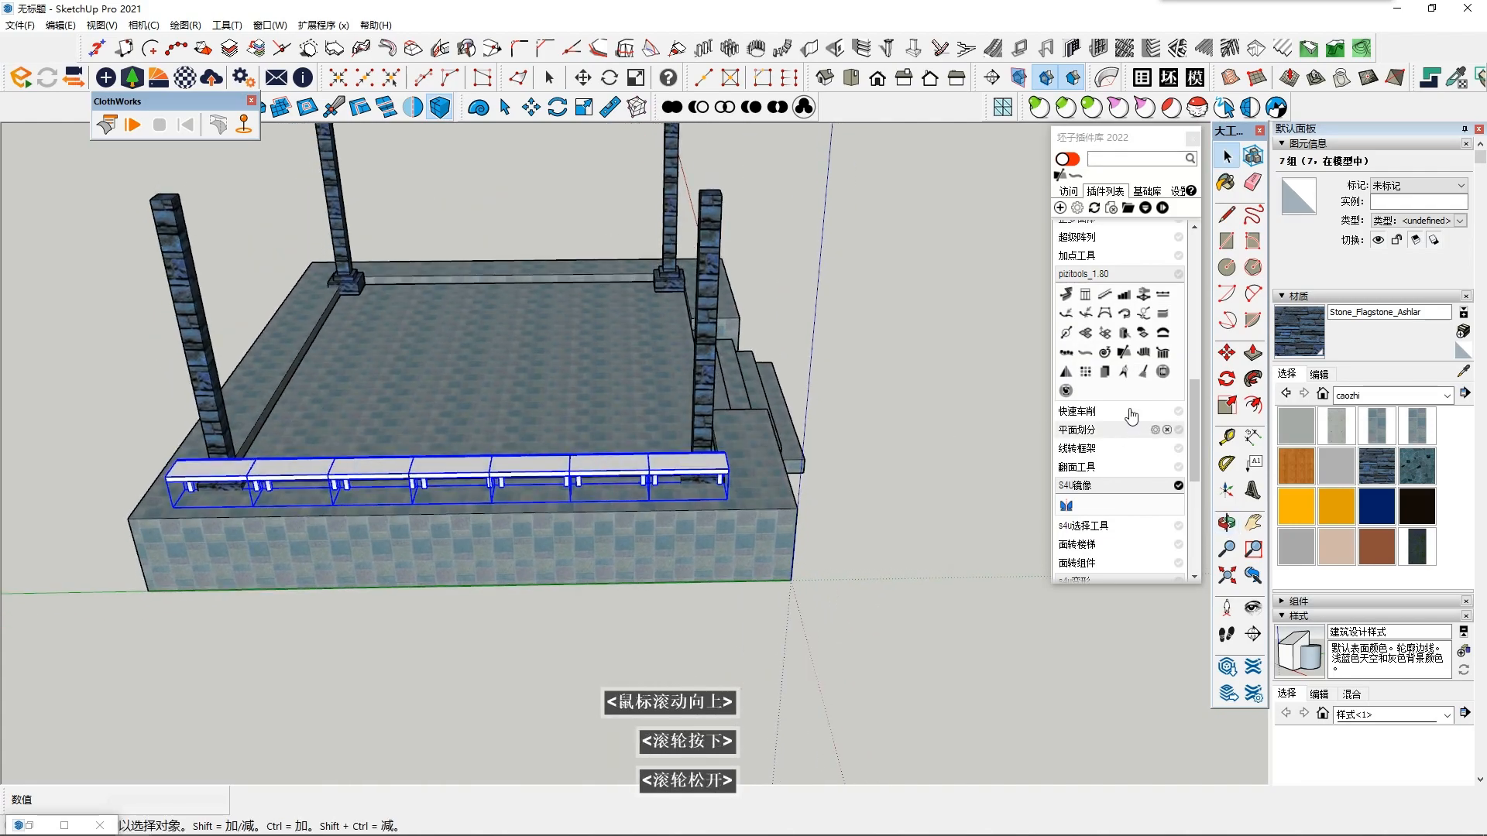
- Move the row of seven benches parallel to the platform's edge so that it spans the two columns evenly
left_click(1227, 353)
left_click(519, 458)
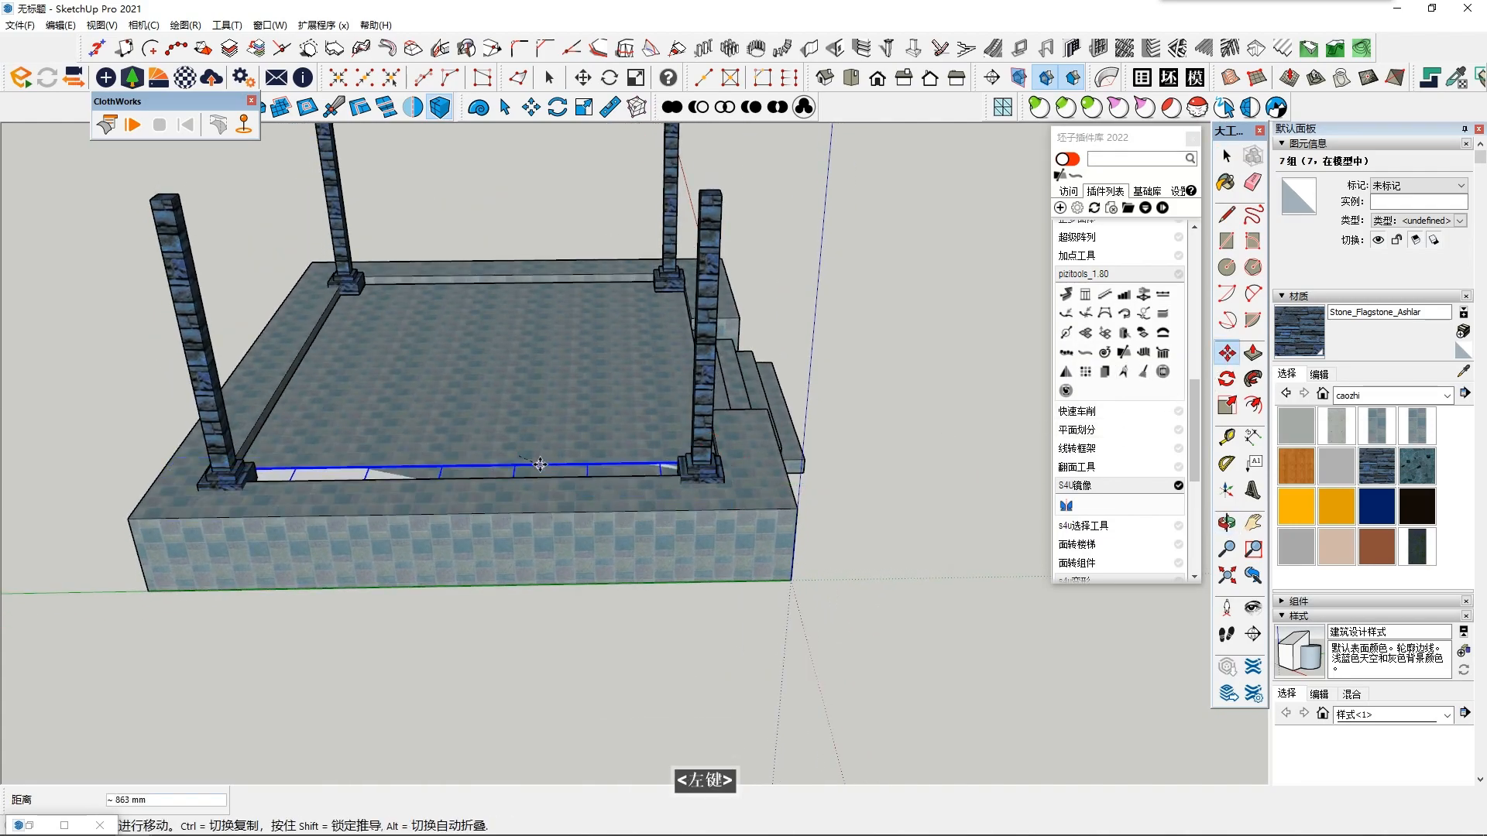
key("Right")
key("Left")
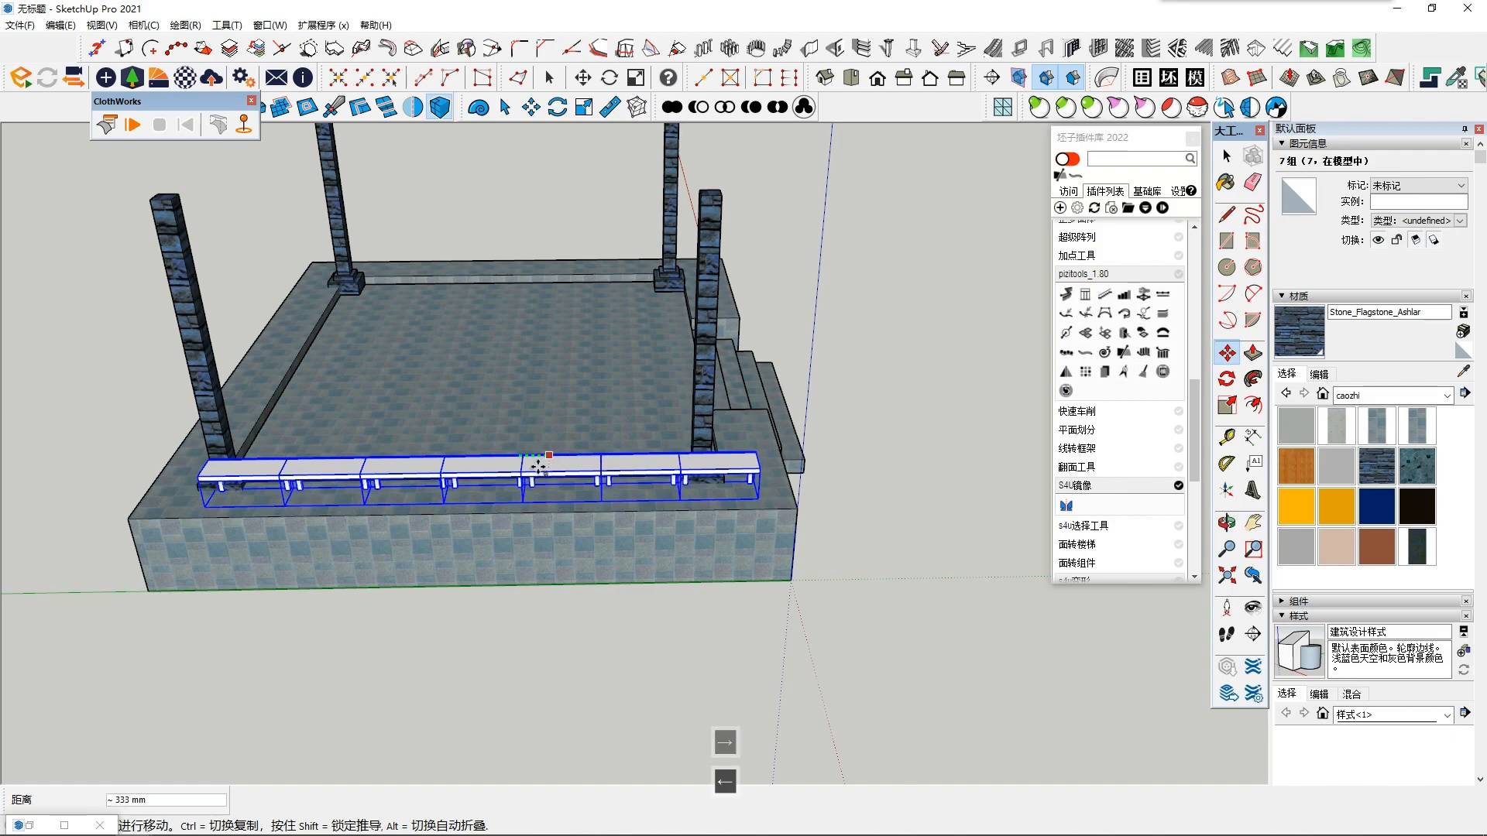
left_click(527, 467)
scroll(532, 660, "up", 2)
middle_click_drag(531, 660, 841, 631)
key("space")
- Mirror the row of seven benches to the opposite side of the platform about the middle of the stair-less edge
scroll(793, 607, "down", 2)
middle_click_drag(534, 612, 524, 552)
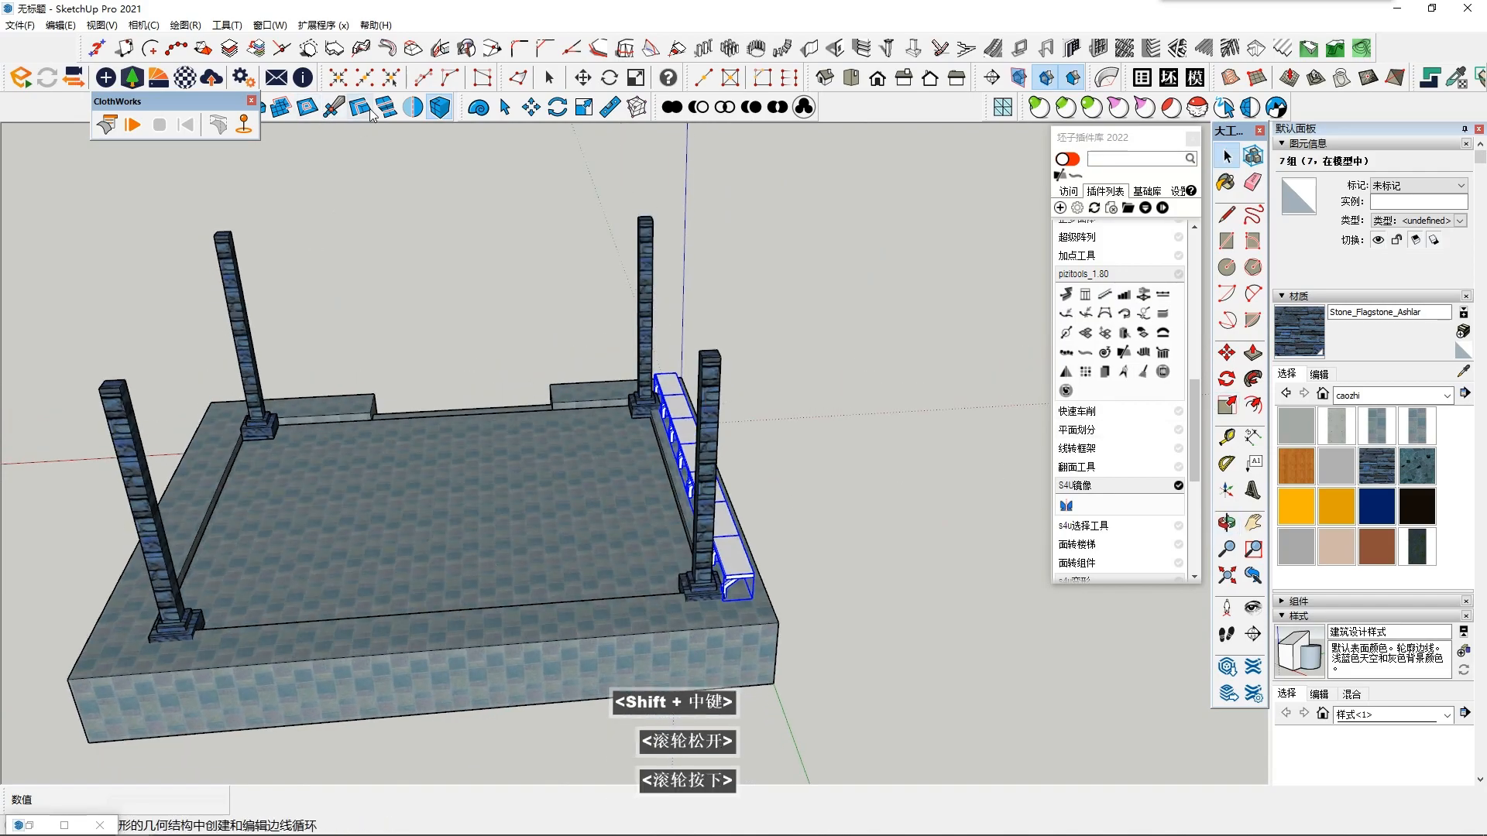
left_click(413, 107)
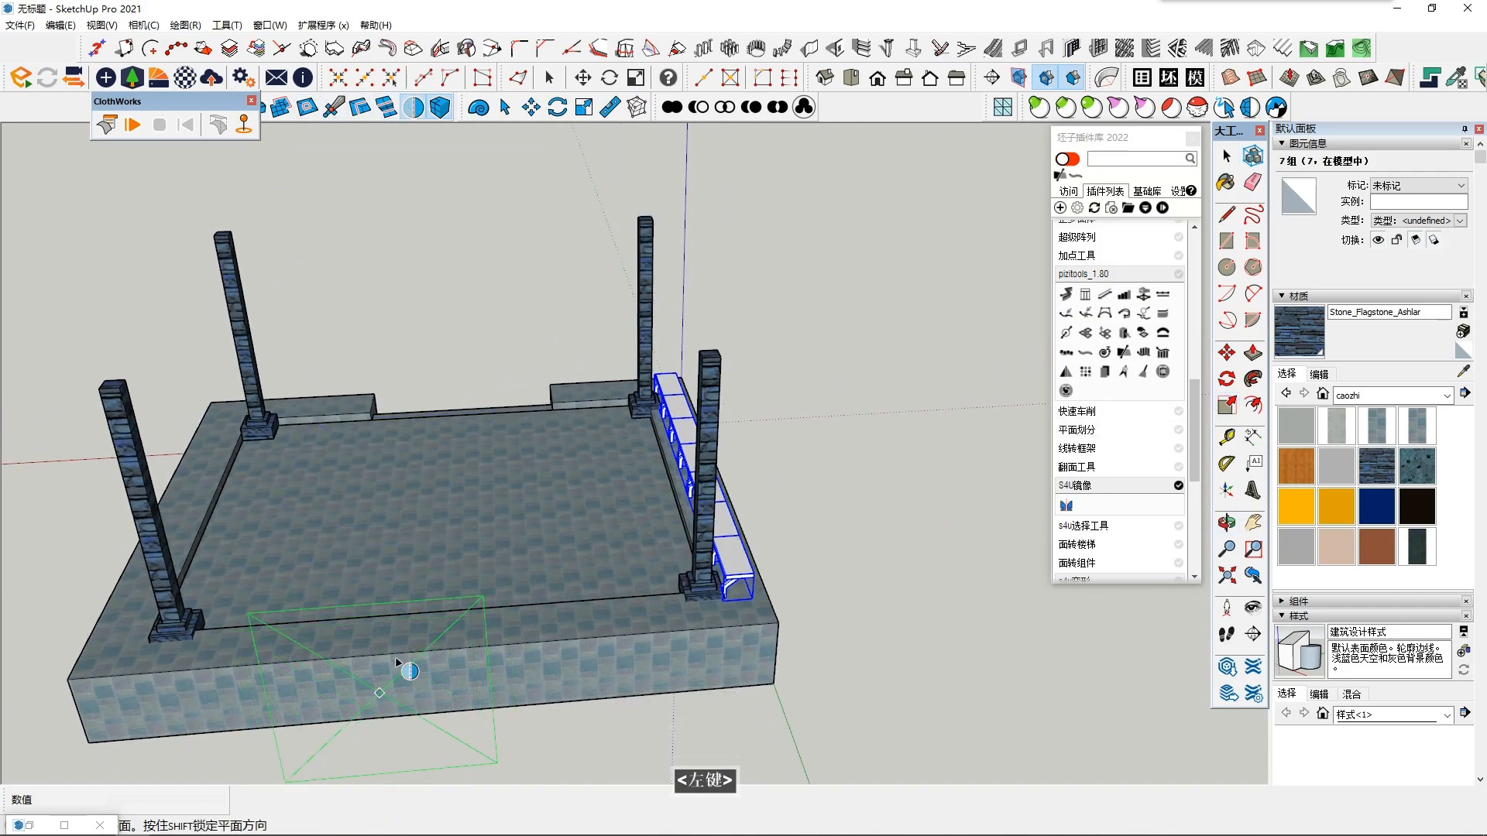
left_click(443, 649)
key("space")
scroll(443, 649, "down", 1)
middle_click_drag(443, 649, 457, 588)
scroll(456, 588, "down", 2)
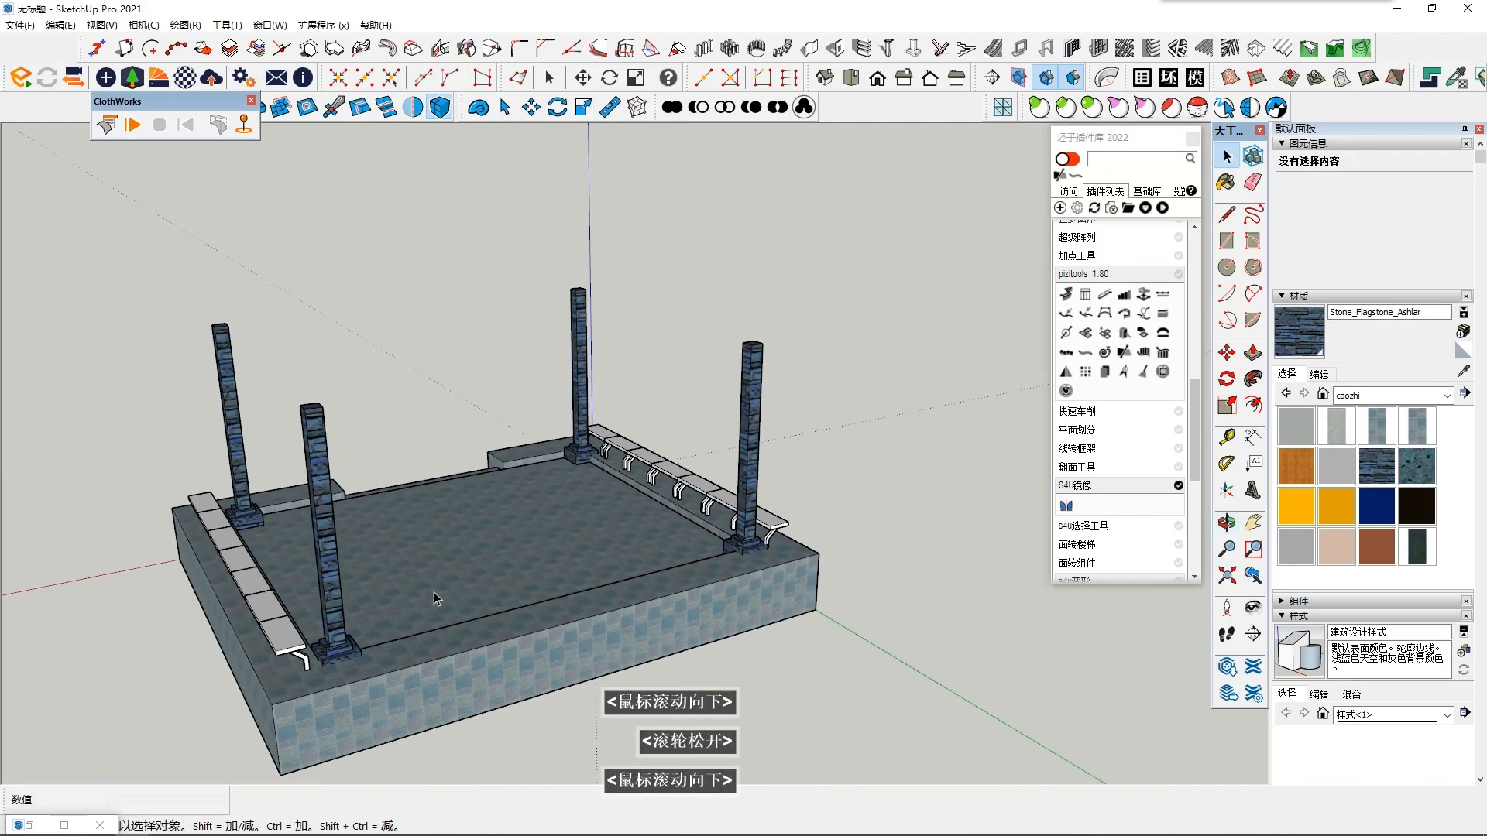
- Copy the end bench of the mirrored row past the corner column onto the platform's stair-less edge
left_click(297, 613)
middle_click_drag(298, 613, 372, 659)
left_click(336, 621)
scroll(648, 697, "up", 5)
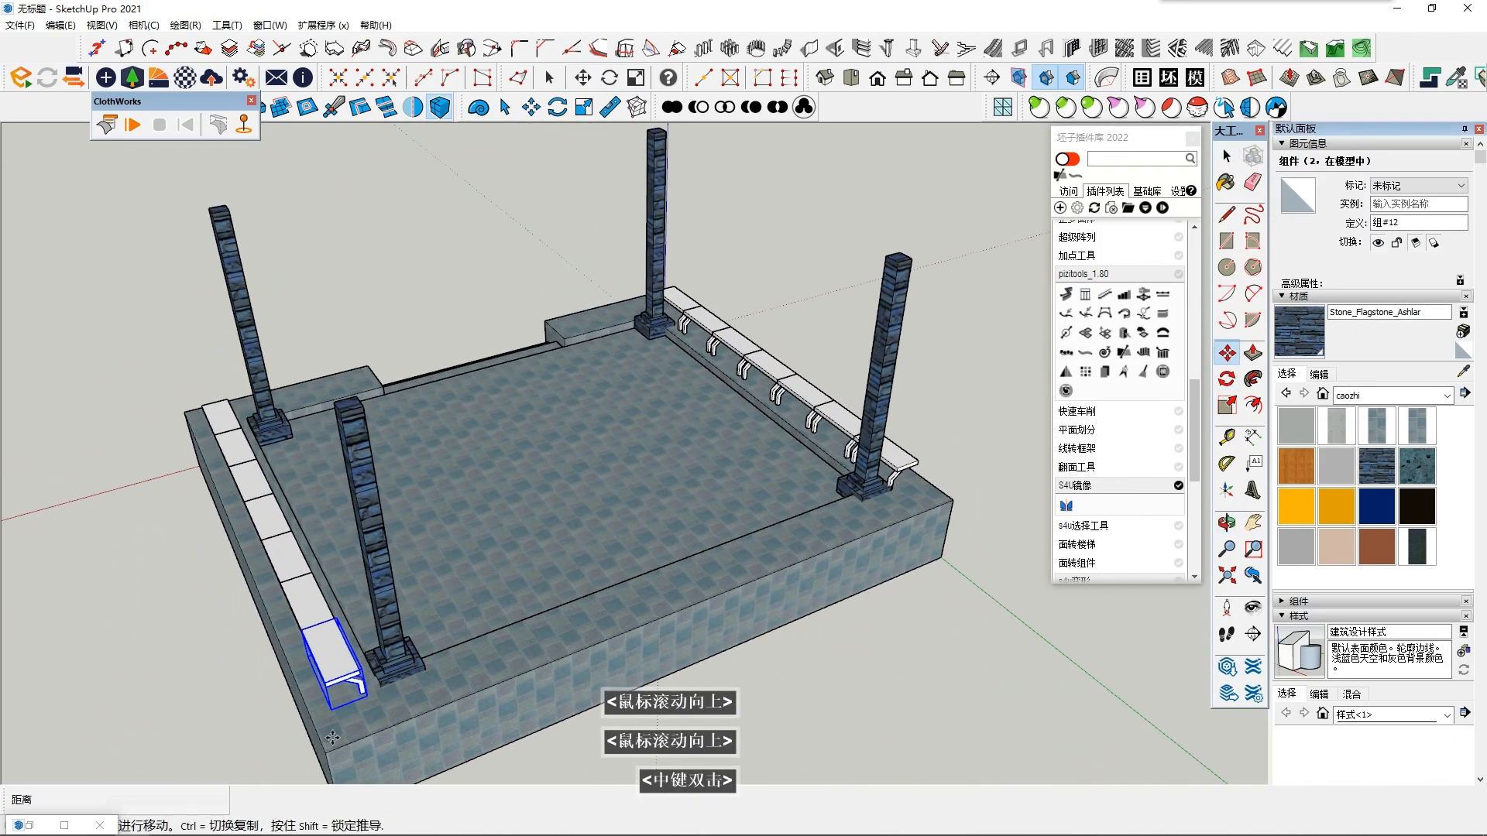
middle_click_drag(515, 657, 442, 685)
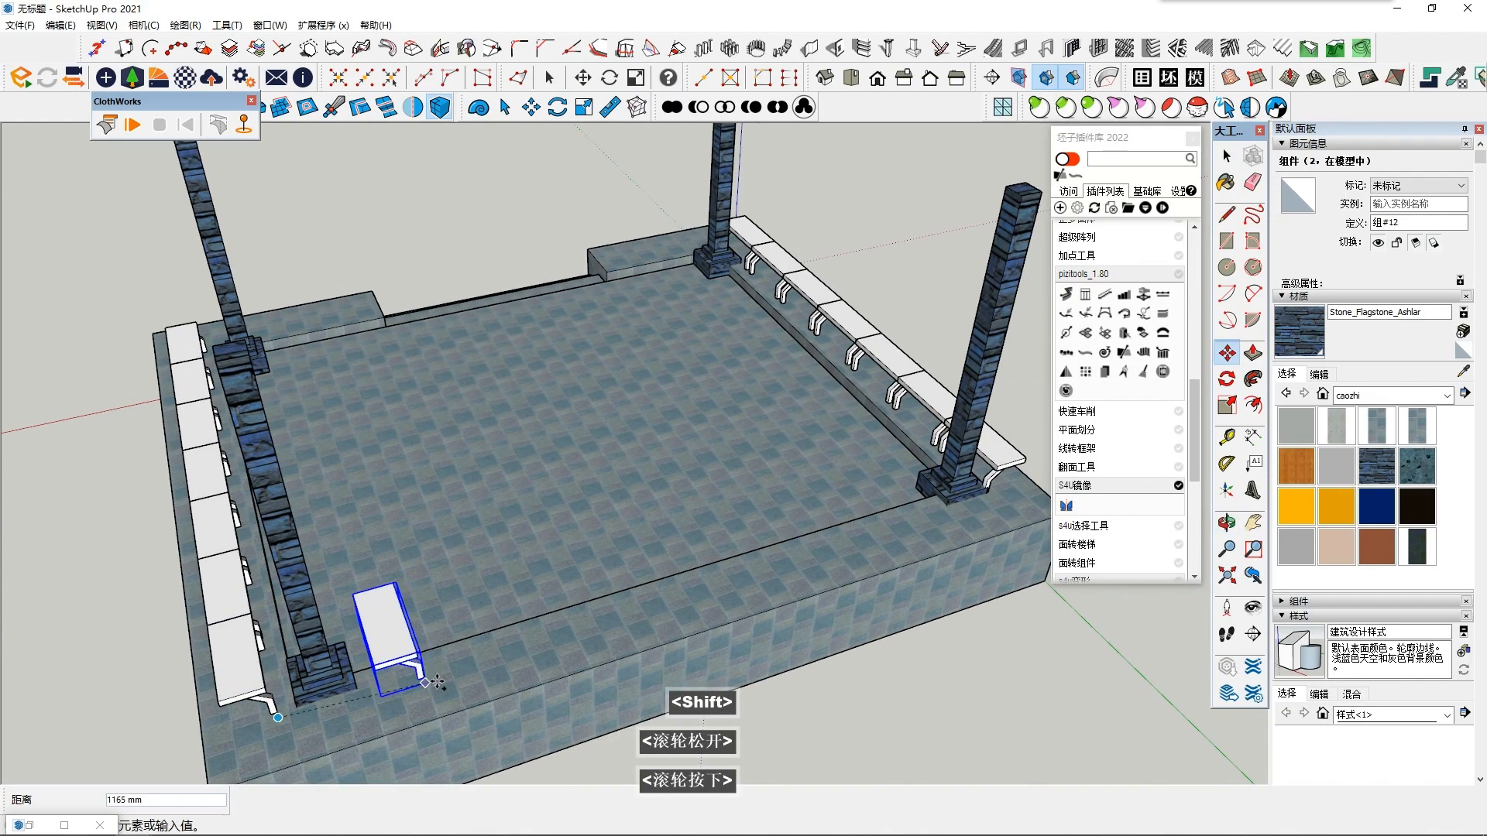
- Rotate the copied bench 90 degrees about its centre so that it runs parallel to the platform's stair-less edge
left_click(1227, 378)
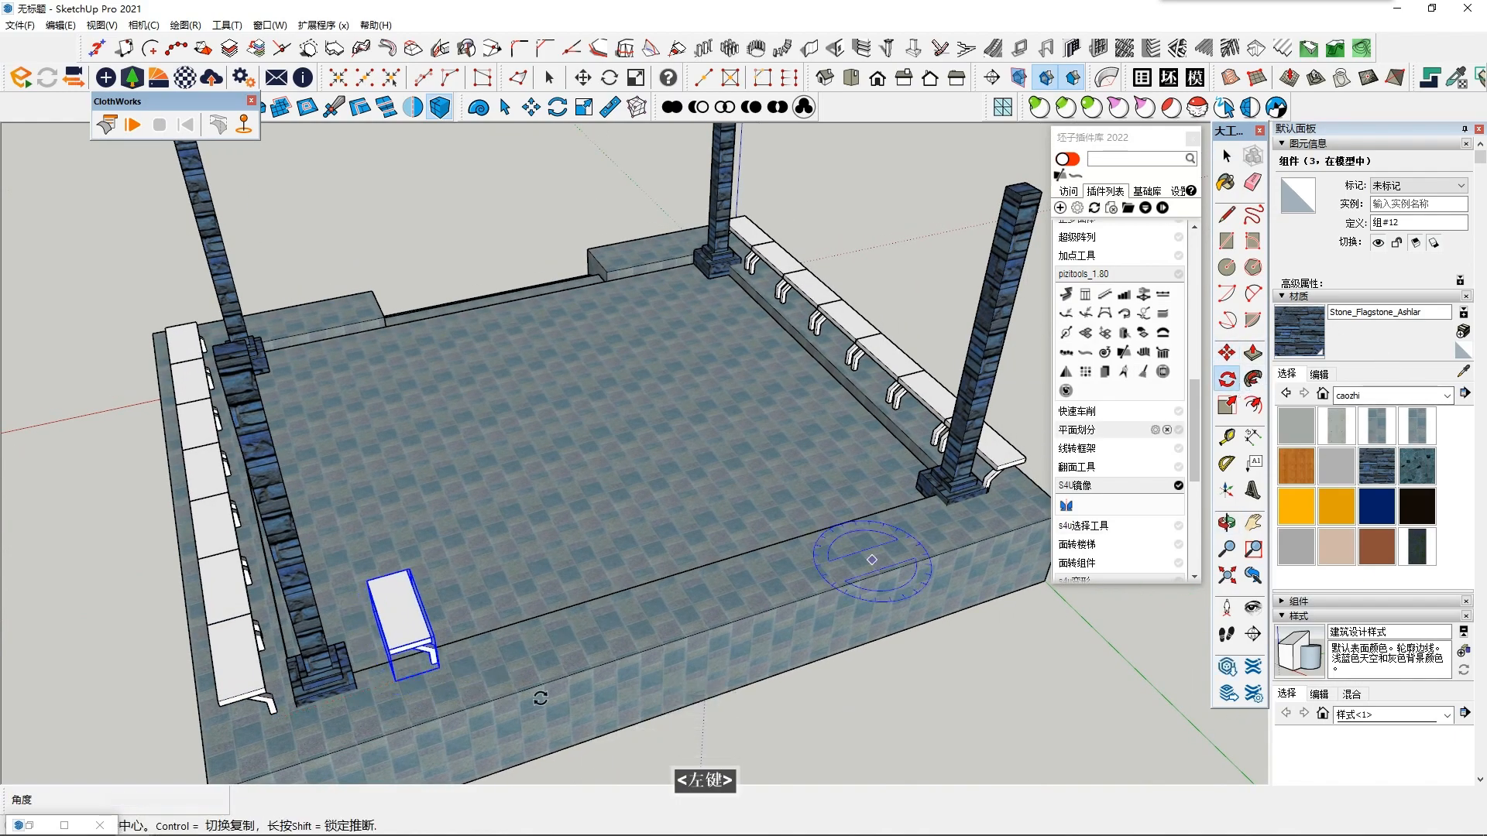
scroll(355, 620, "up", 2)
double_click(371, 611)
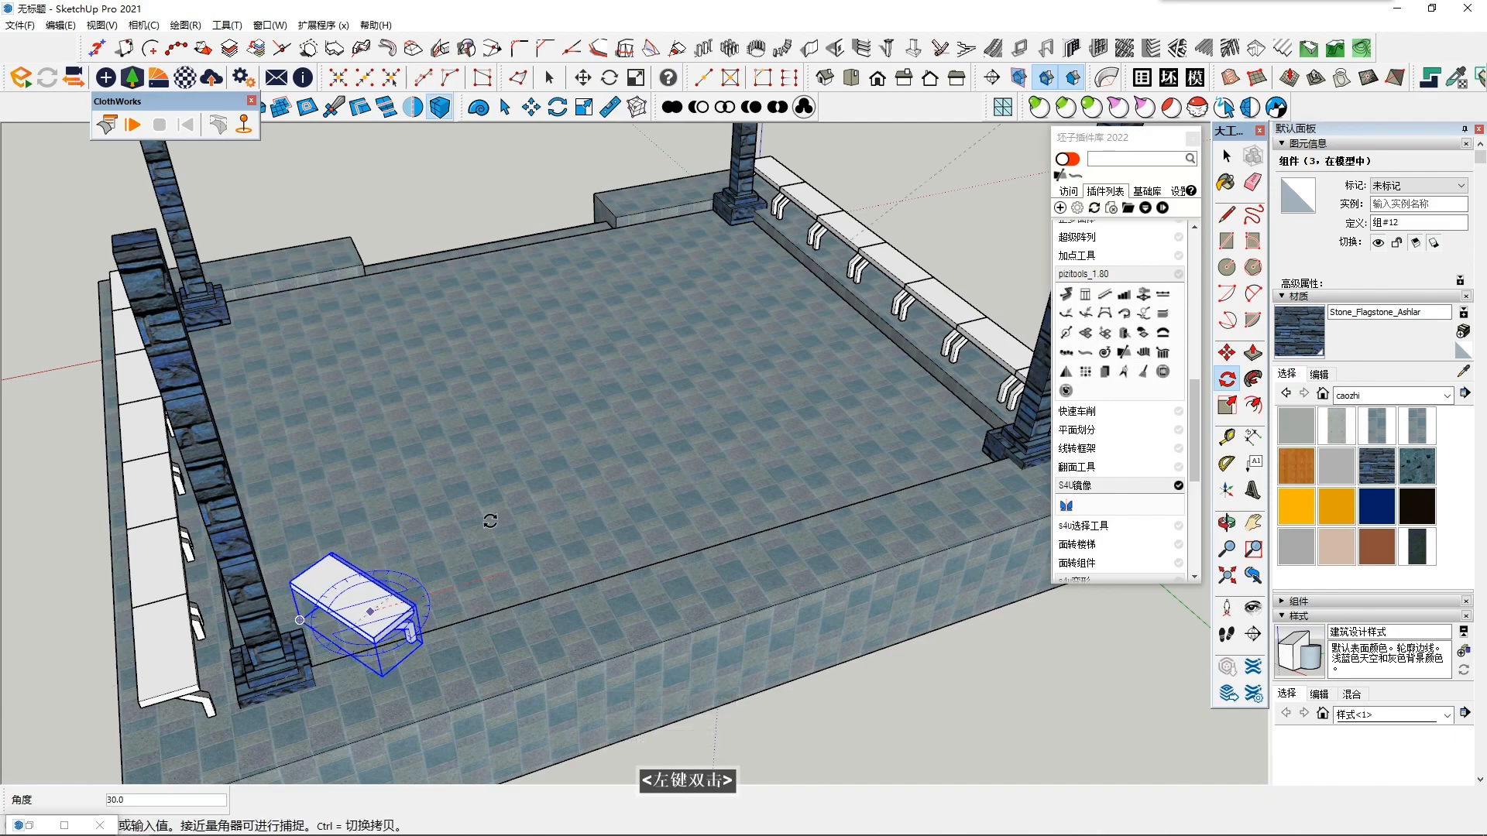
type("90")
key("Return")
key("space")
- Move the rotated bench so that its inner foot corner lines up with the outer corner of the corner column's base
middle_click_drag(470, 572, 643, 465)
left_click(1226, 353)
left_click_drag(687, 531, 774, 548)
scroll(660, 552, "up", 3)
middle_click_drag(659, 552, 666, 595)
scroll(666, 591, "up", 3)
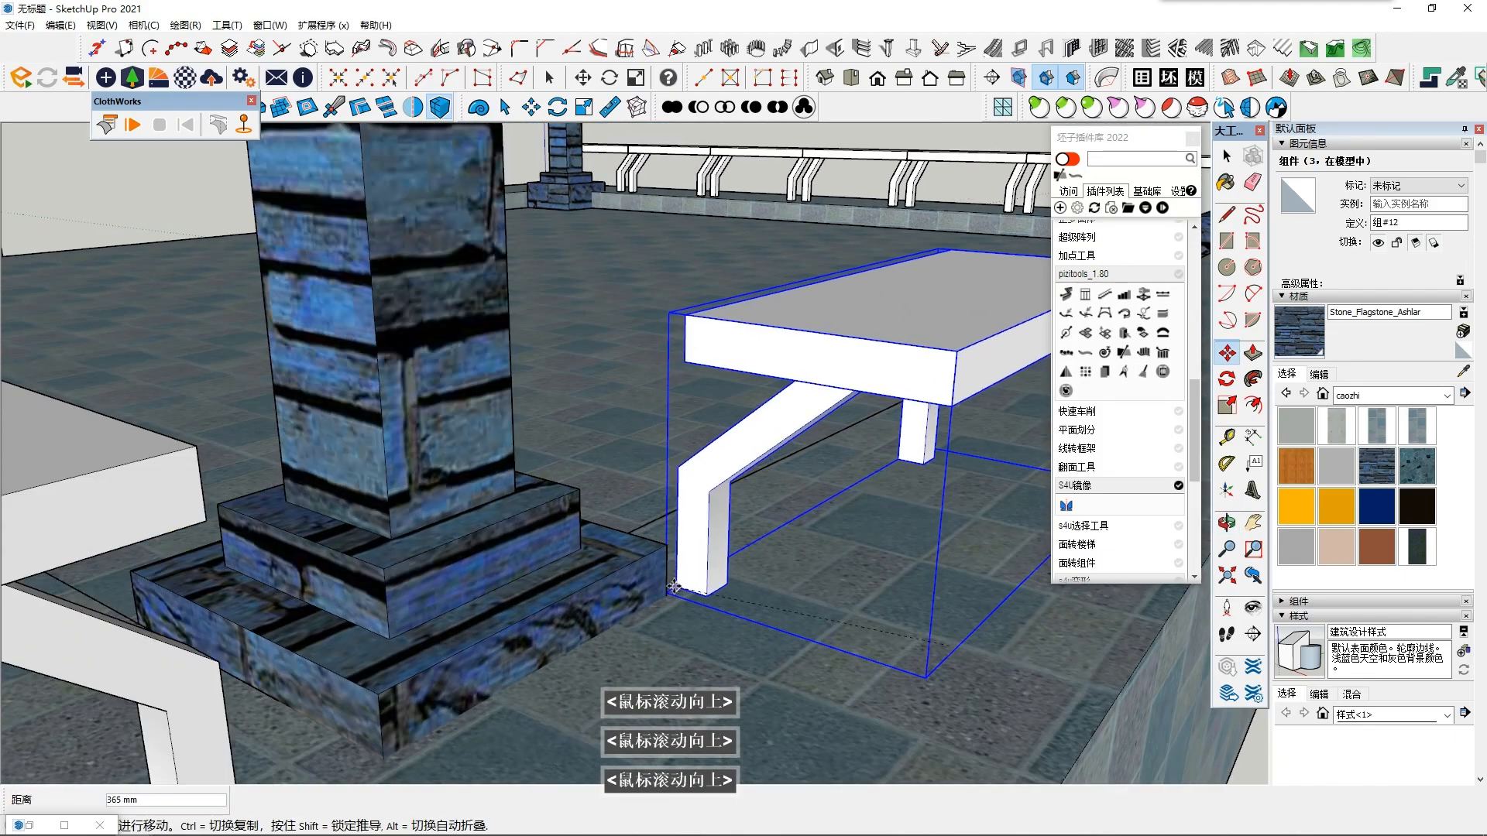
scroll(678, 474, "up", 3)
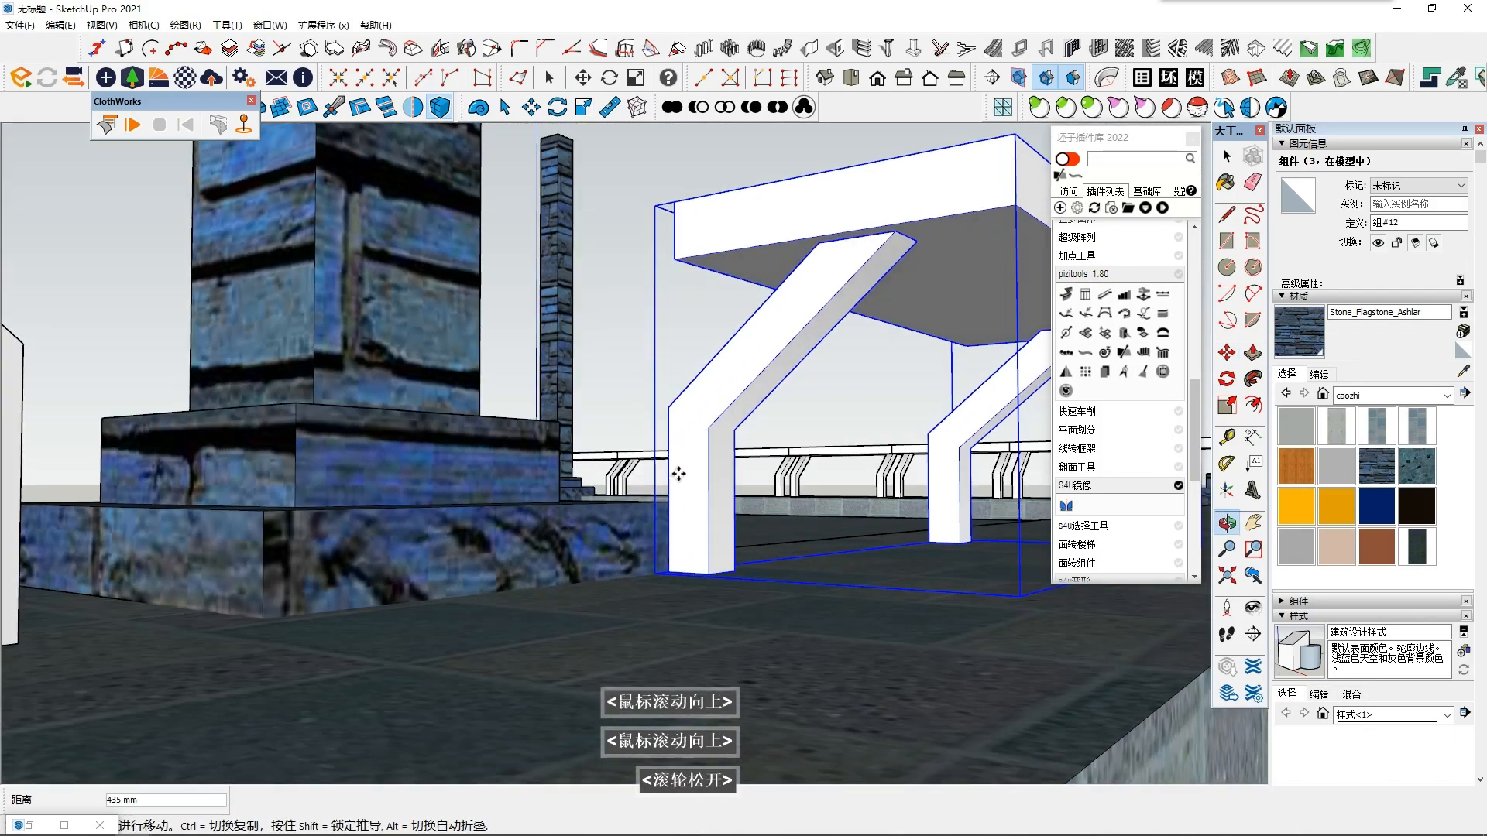
middle_click_drag(460, 656, 387, 658)
scroll(673, 573, "down", 4)
middle_click_drag(674, 574, 526, 681)
scroll(648, 620, "down", 2)
double_click(663, 577)
- Copy the bench a short way along the stair-less edge toward the corner column and keep only the copy nearer the column
key("ctrl")
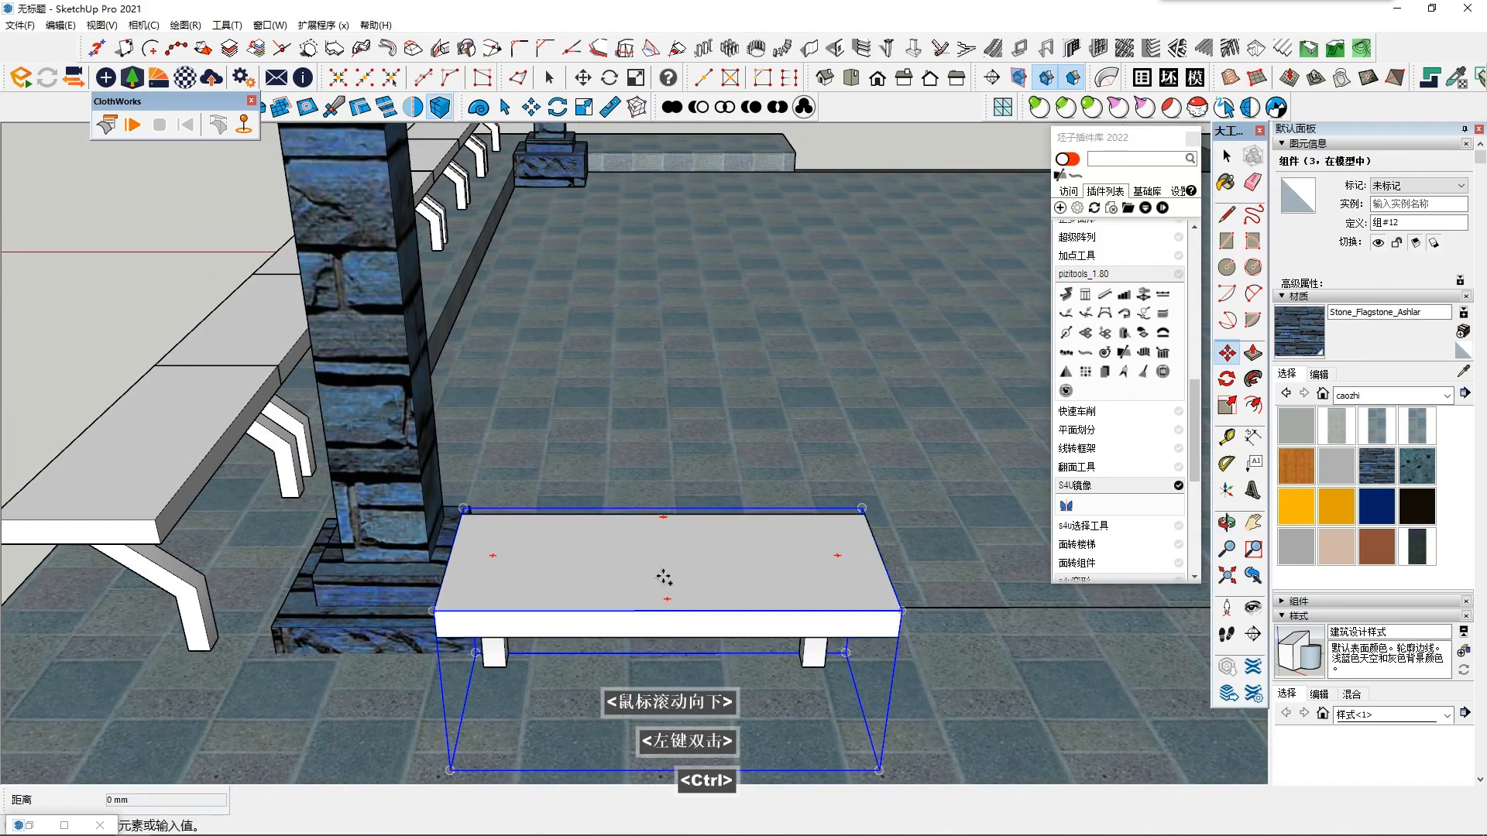
left_click(579, 576)
key("shift+F6")
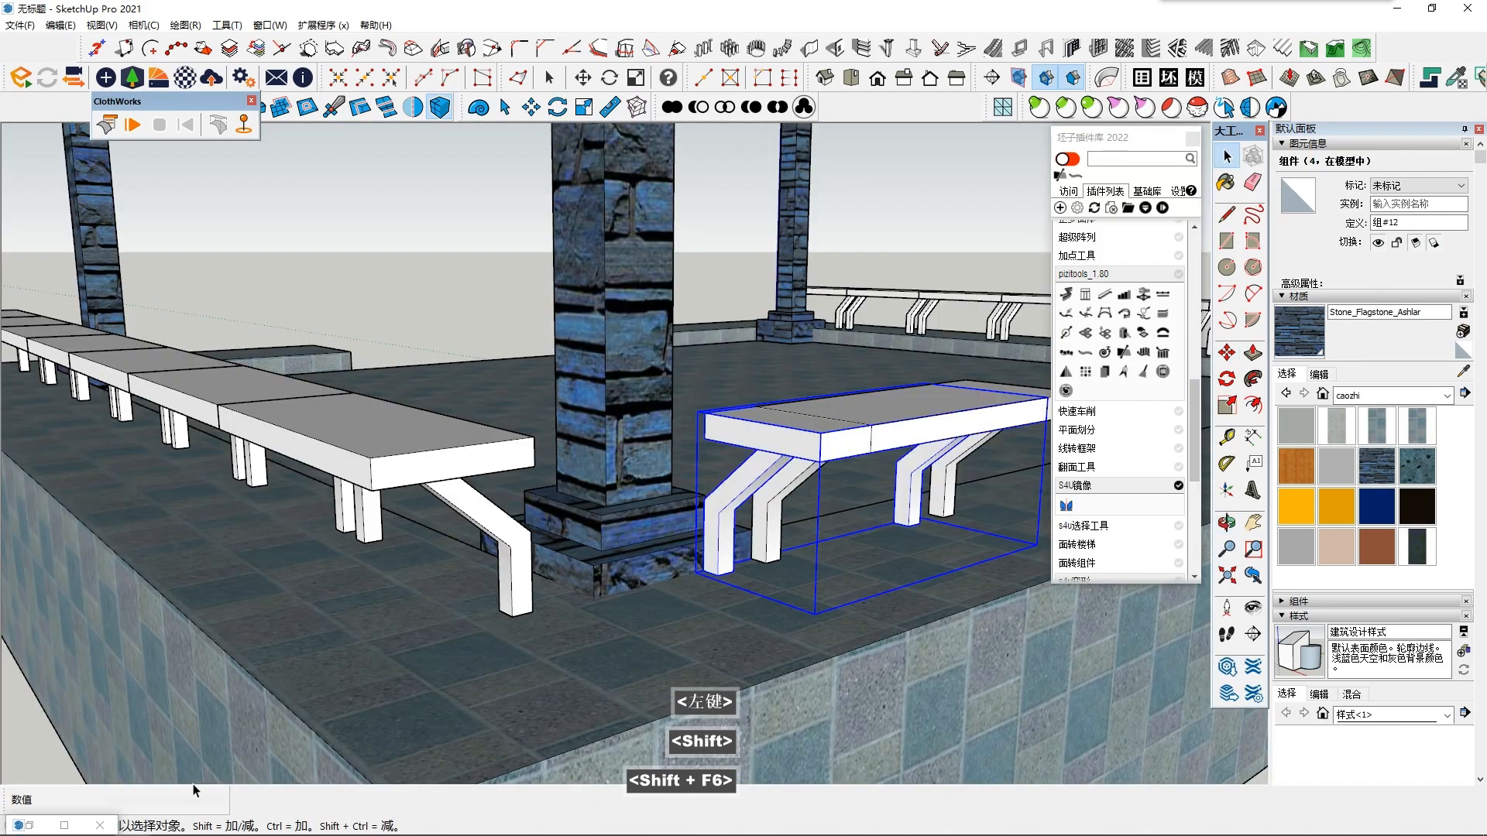
scroll(197, 790, "down", 1)
middle_click_drag(197, 790, 10, 730, "shift")
middle_click_drag(341, 643, 489, 637)
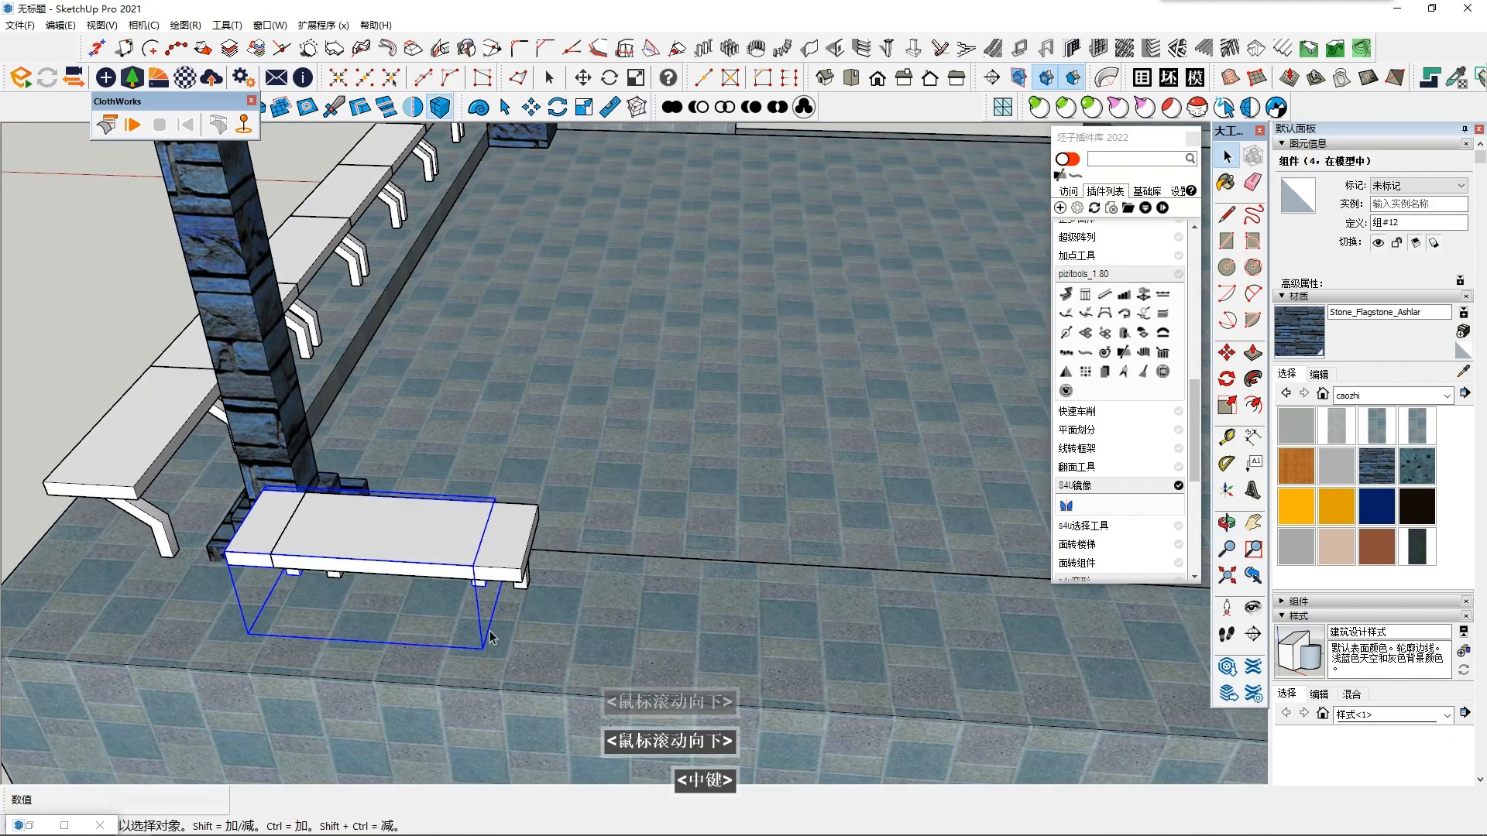
middle_click(442, 527)
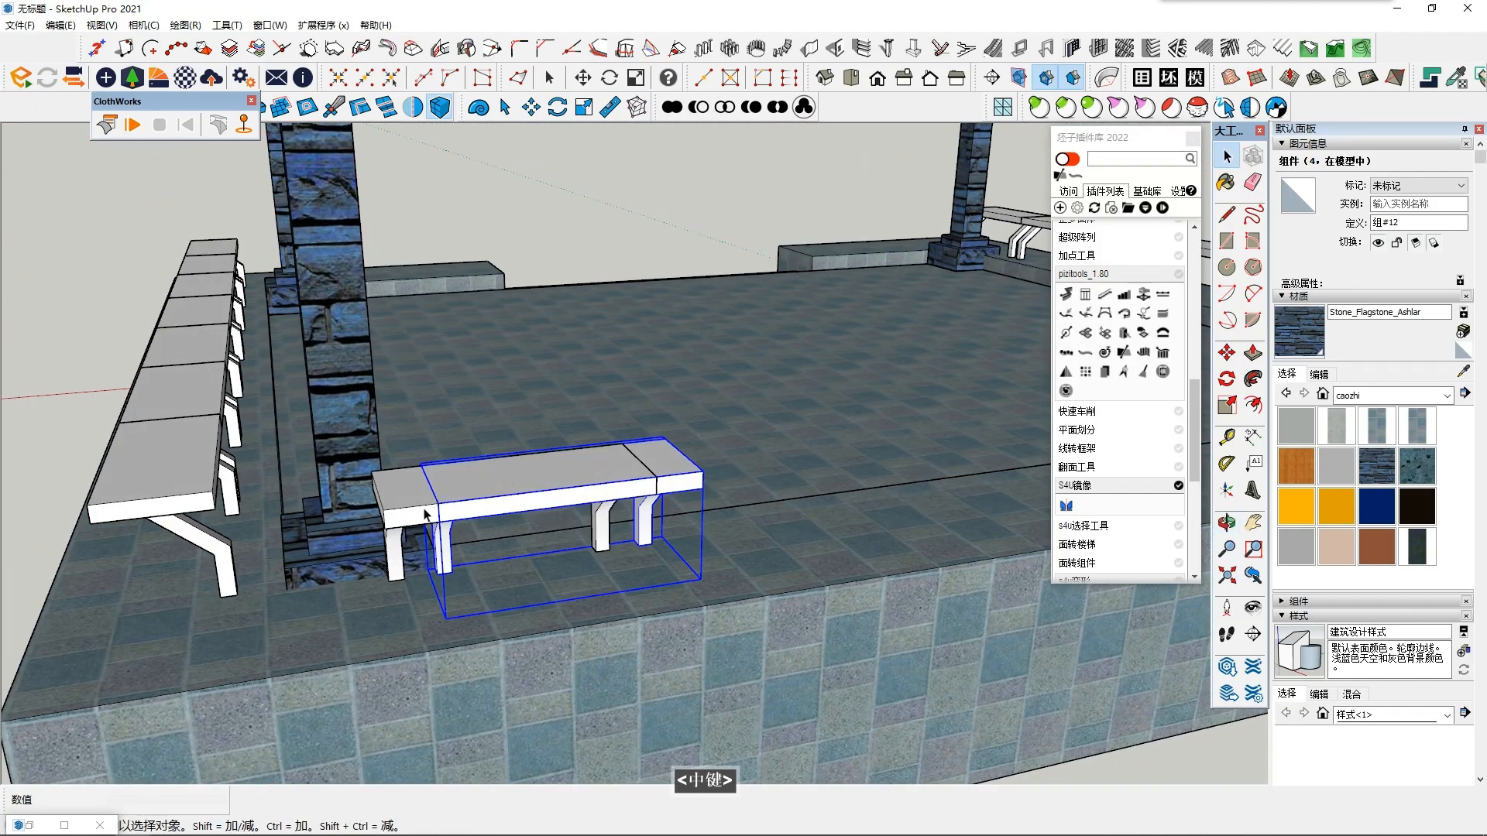
scroll(617, 507, "up", 2)
middle_click_drag(681, 485, 670, 514)
left_click(442, 540)
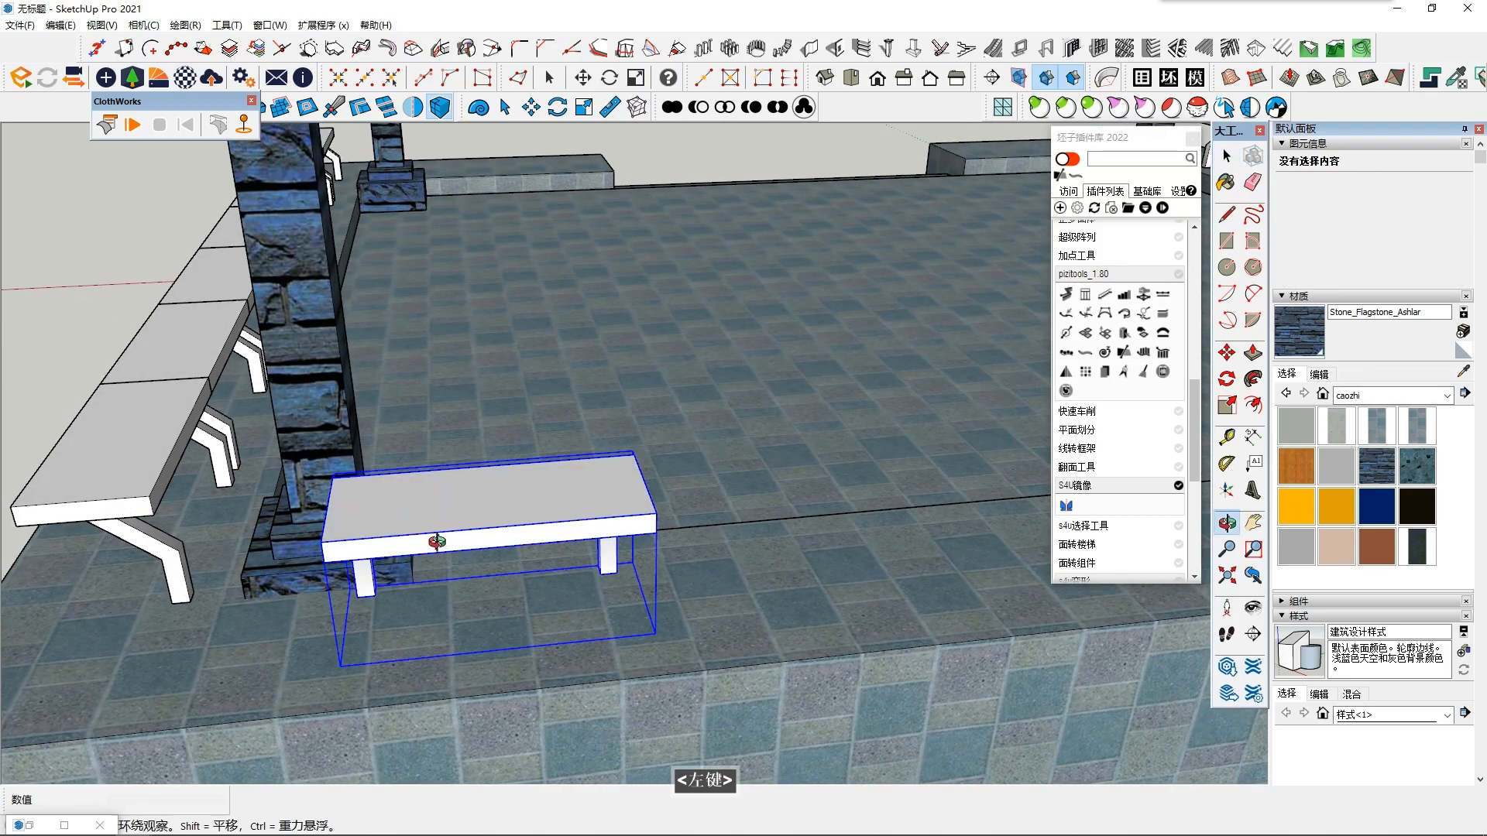
- Select the adjoining side row of seven benches and move it about 120 mm inward toward the corner column
middle_click_drag(431, 535, 436, 564)
middle_click_drag(436, 564, 442, 595, "shift")
middle_click_drag(693, 482, 802, 457)
middle_click_drag(743, 534, 399, 481)
scroll(371, 465, "down", 5)
key("space")
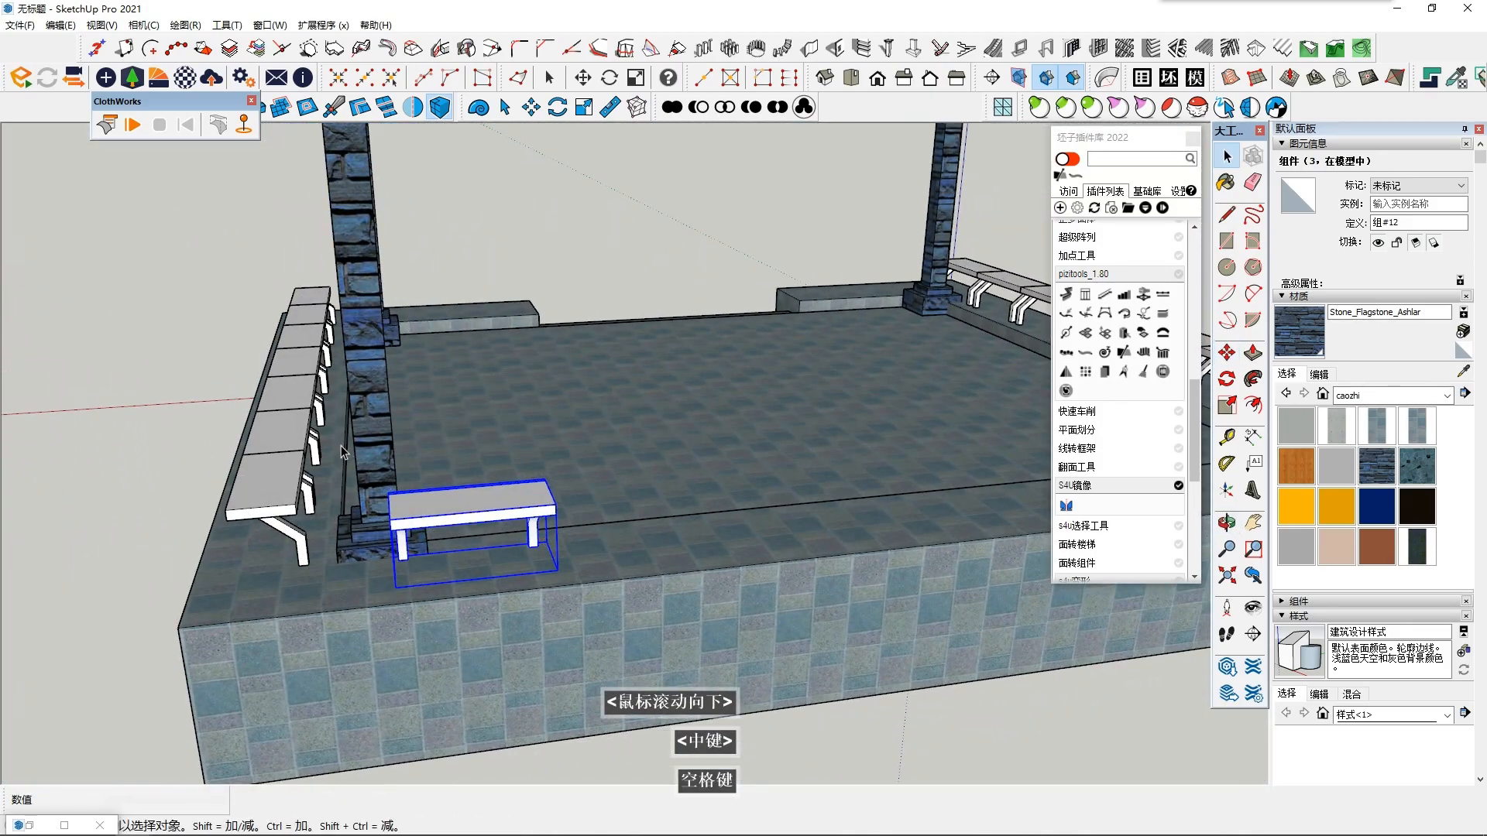
scroll(248, 339, "down", 3)
left_click_drag(359, 544, 359, 544)
middle_click_drag(359, 545, 378, 448, "shift")
scroll(418, 445, "up", 2)
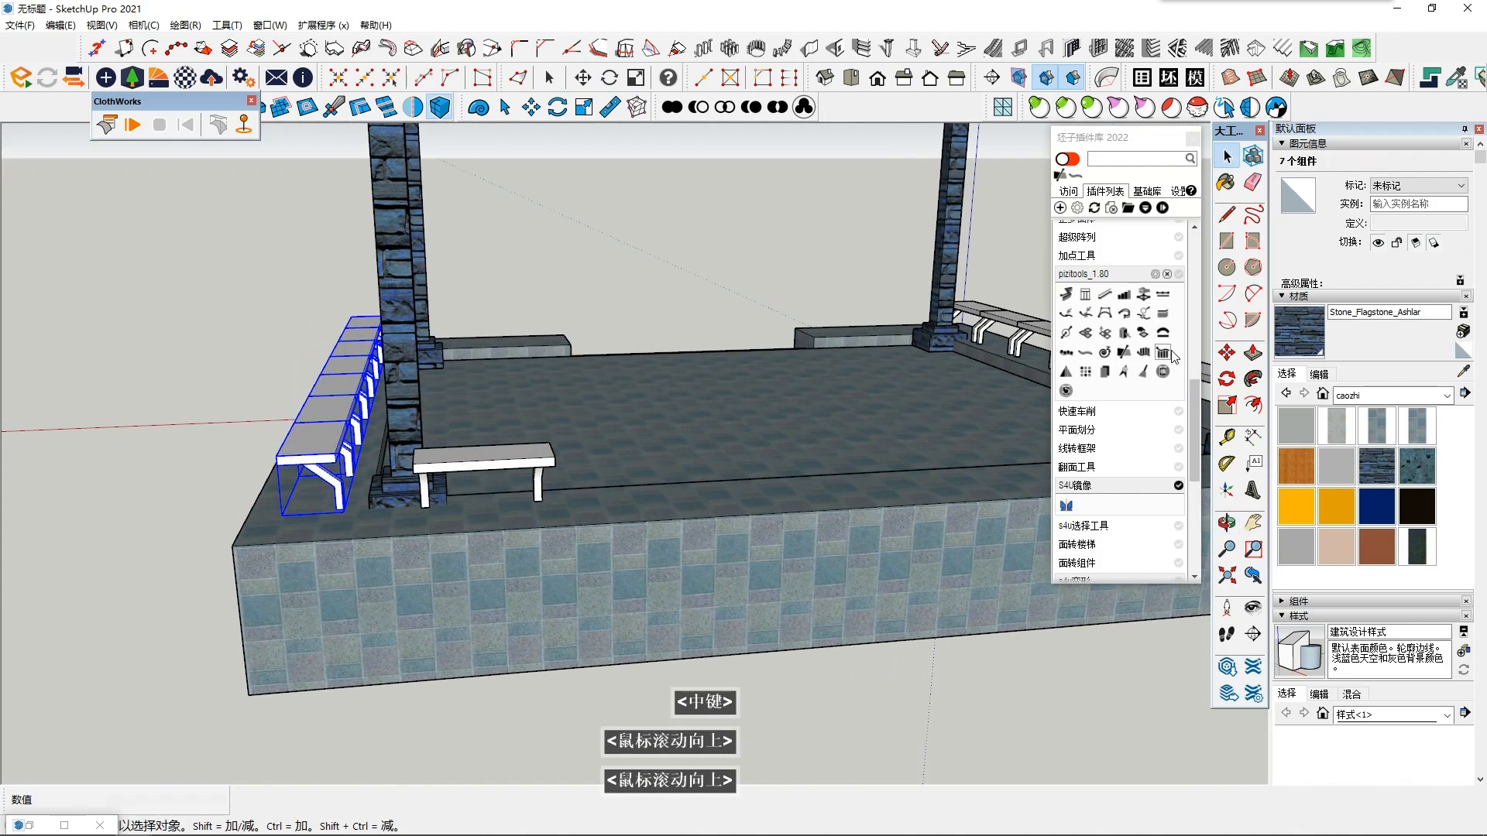
scroll(457, 477, "up", 3)
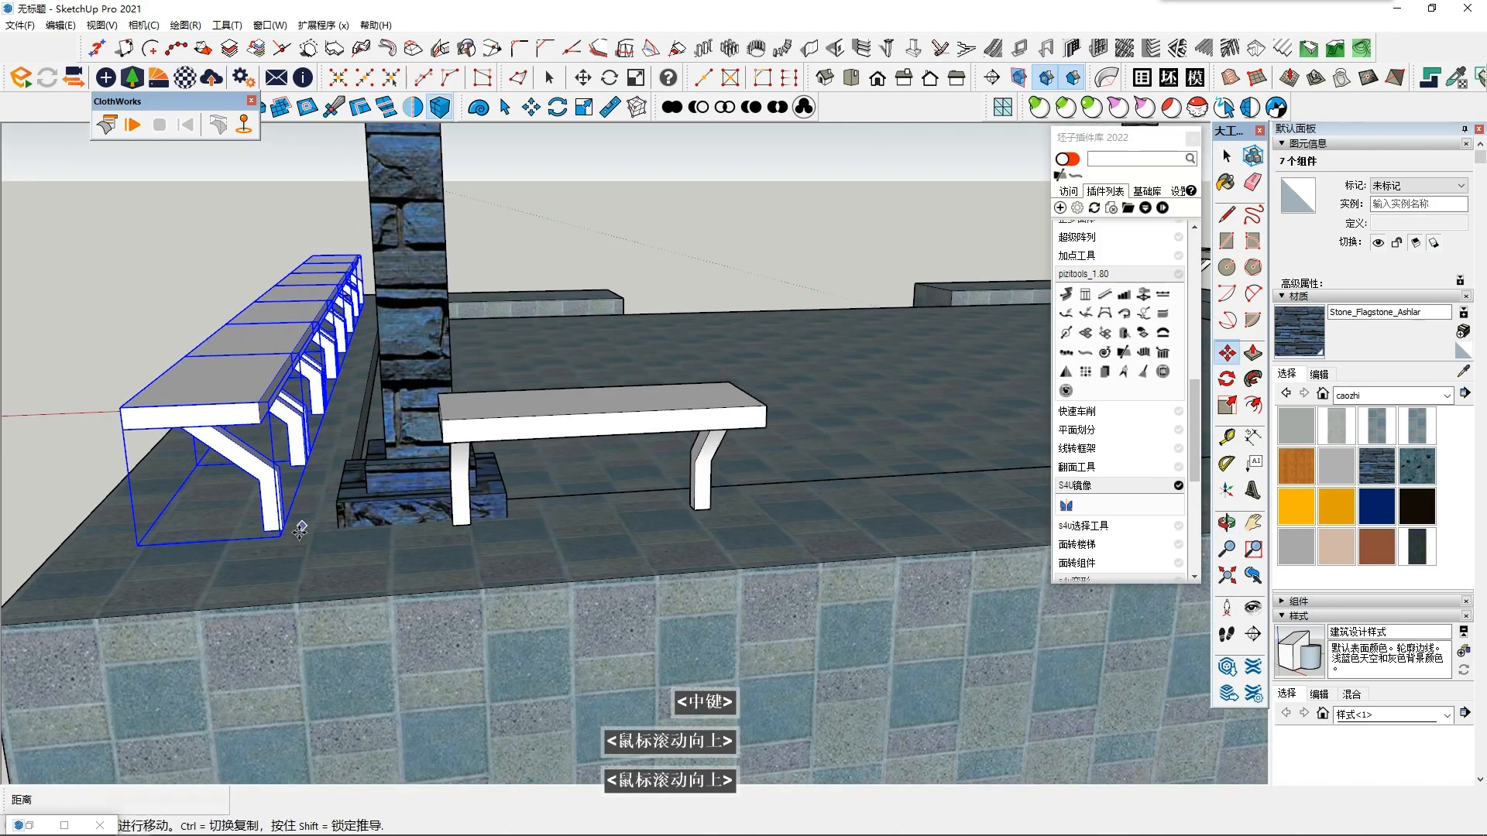
left_click(283, 534)
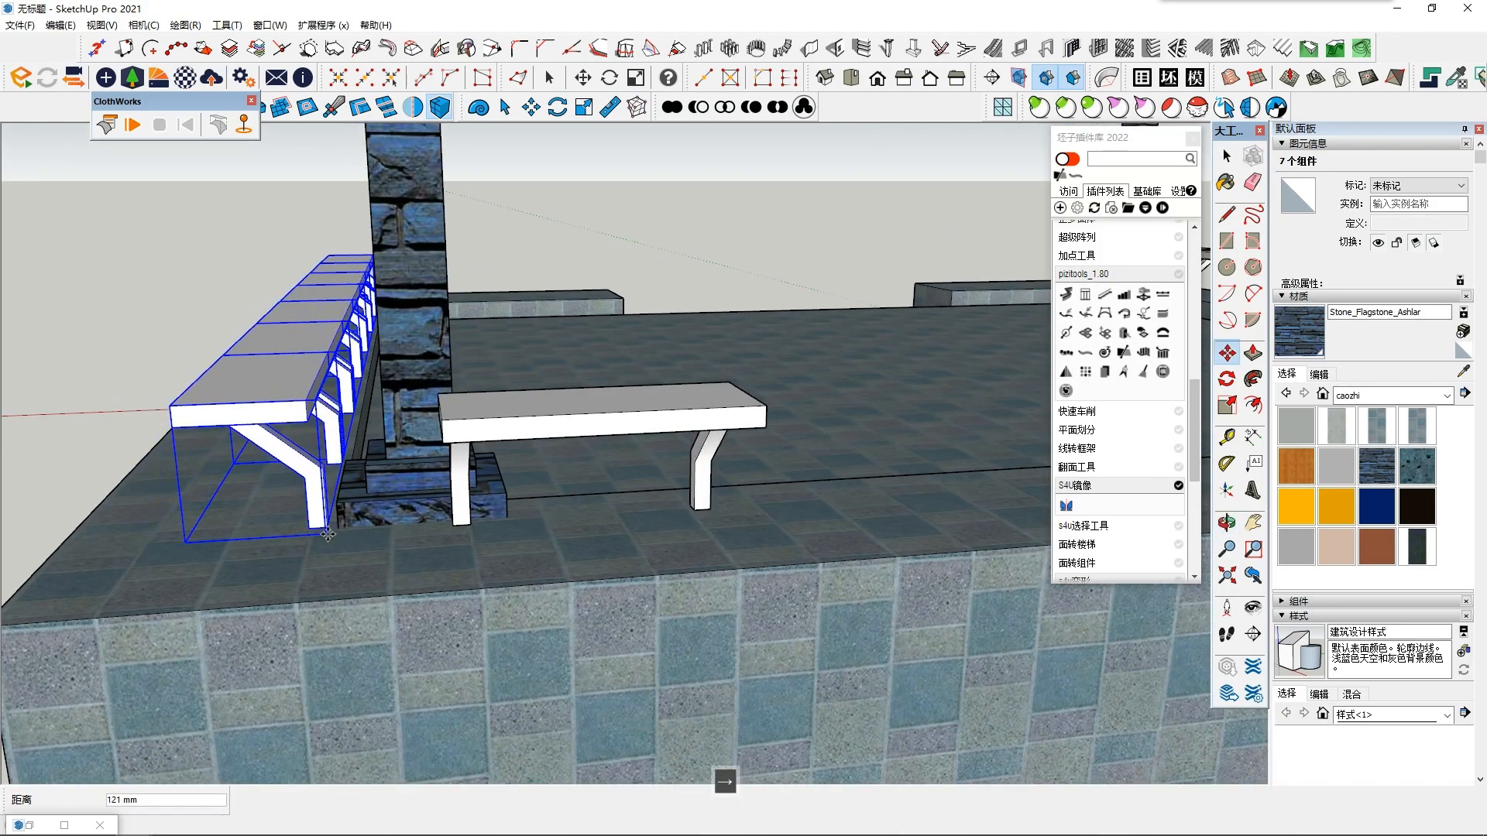
left_click(328, 534)
scroll(486, 507, "down", 2)
- Copy the single bench on the stair-less edge one bench length along the edge so that both seats meet end to end
key("space")
left_click(549, 448)
middle_click_drag(549, 447, 1005, 379)
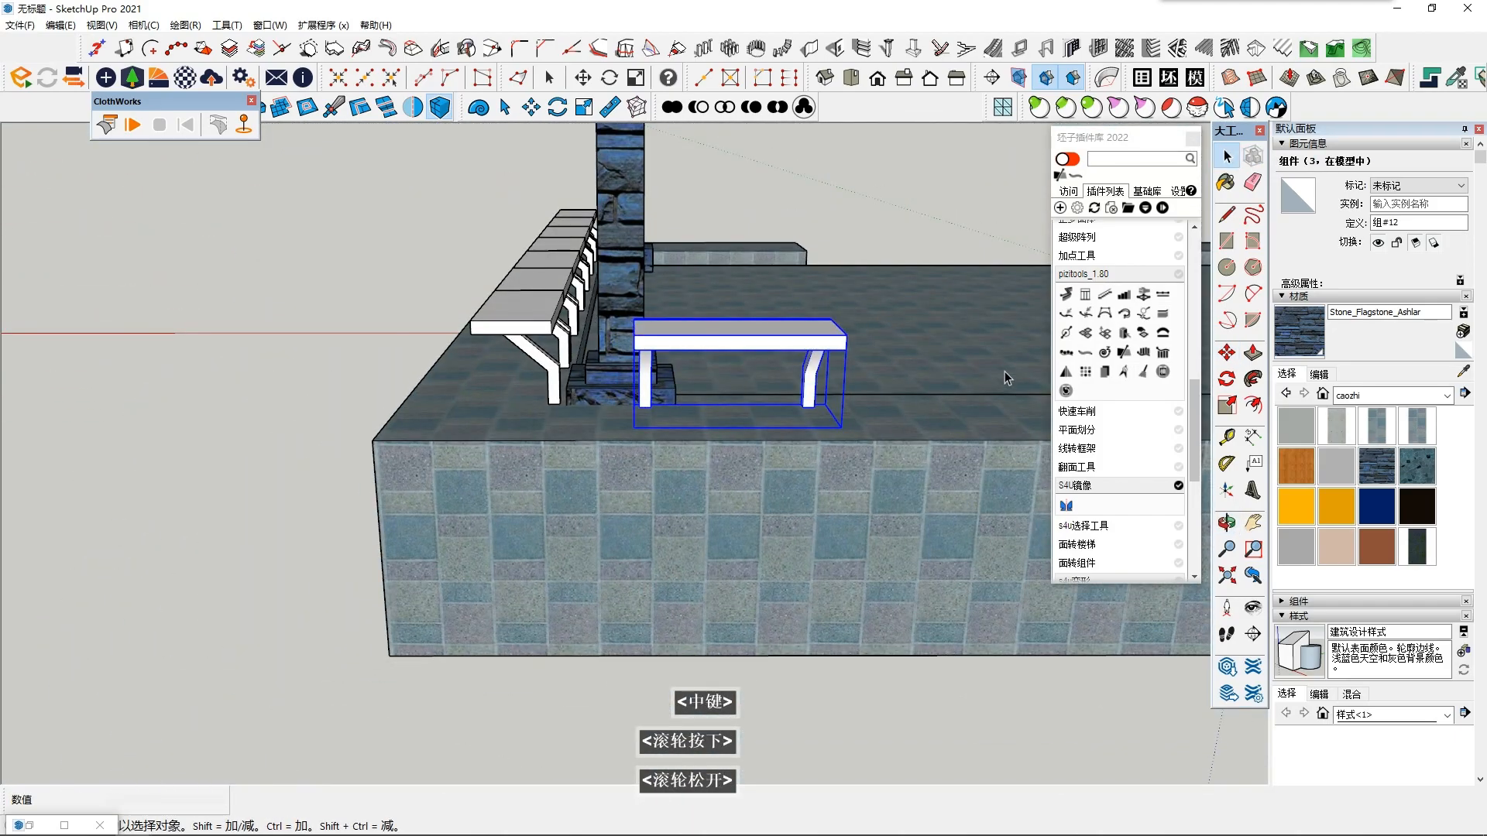
middle_click_drag(890, 387, 617, 445, "shift")
middle_click_drag(414, 459, 448, 473)
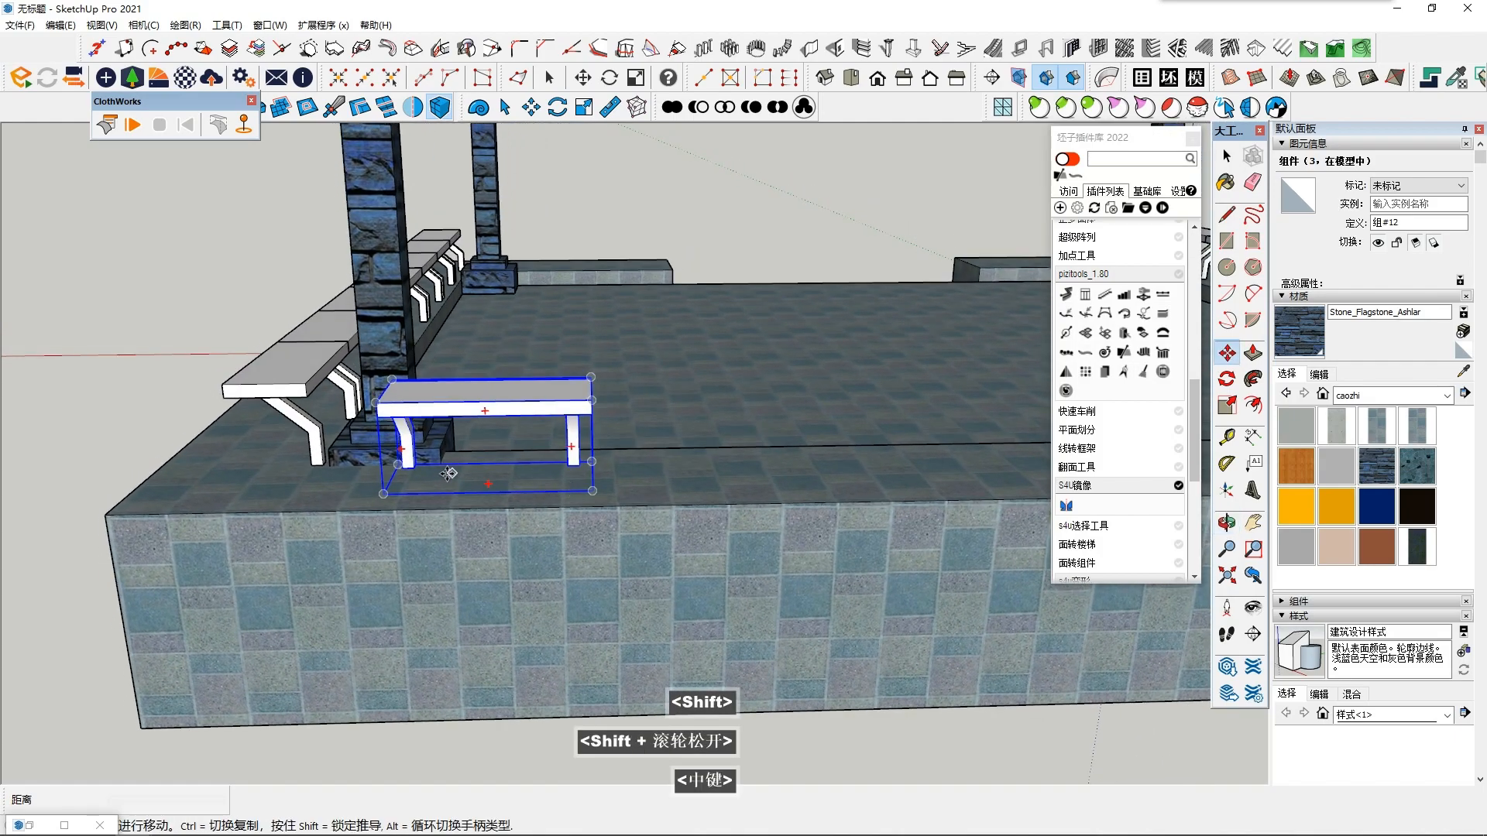
left_click(377, 407)
key("ctrl")
middle_click_drag(612, 406, 538, 416, "shift")
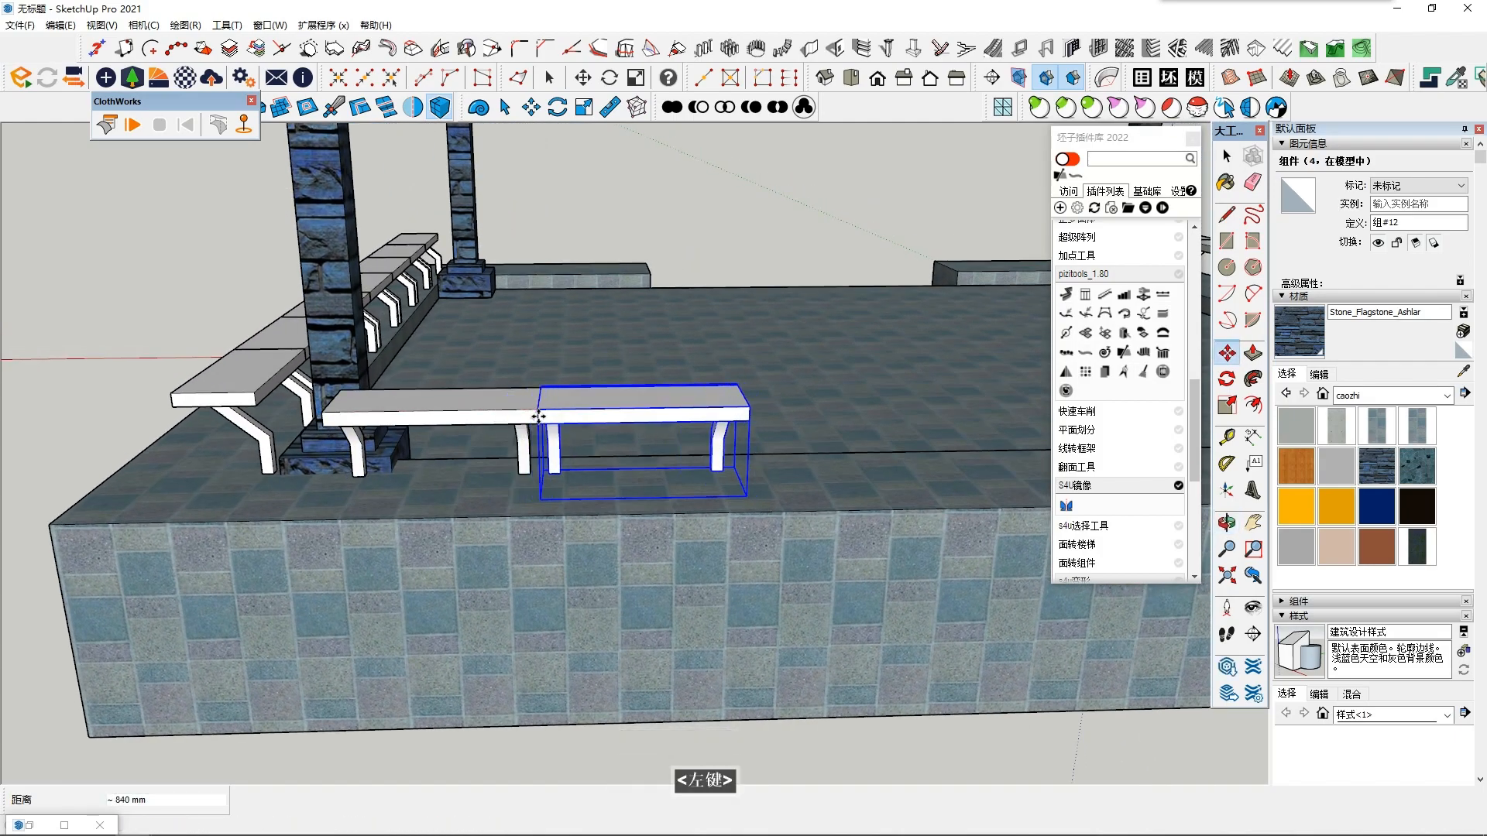
- Try repeating the bench copy as a 5x array along the stair-less edge
type("5x")
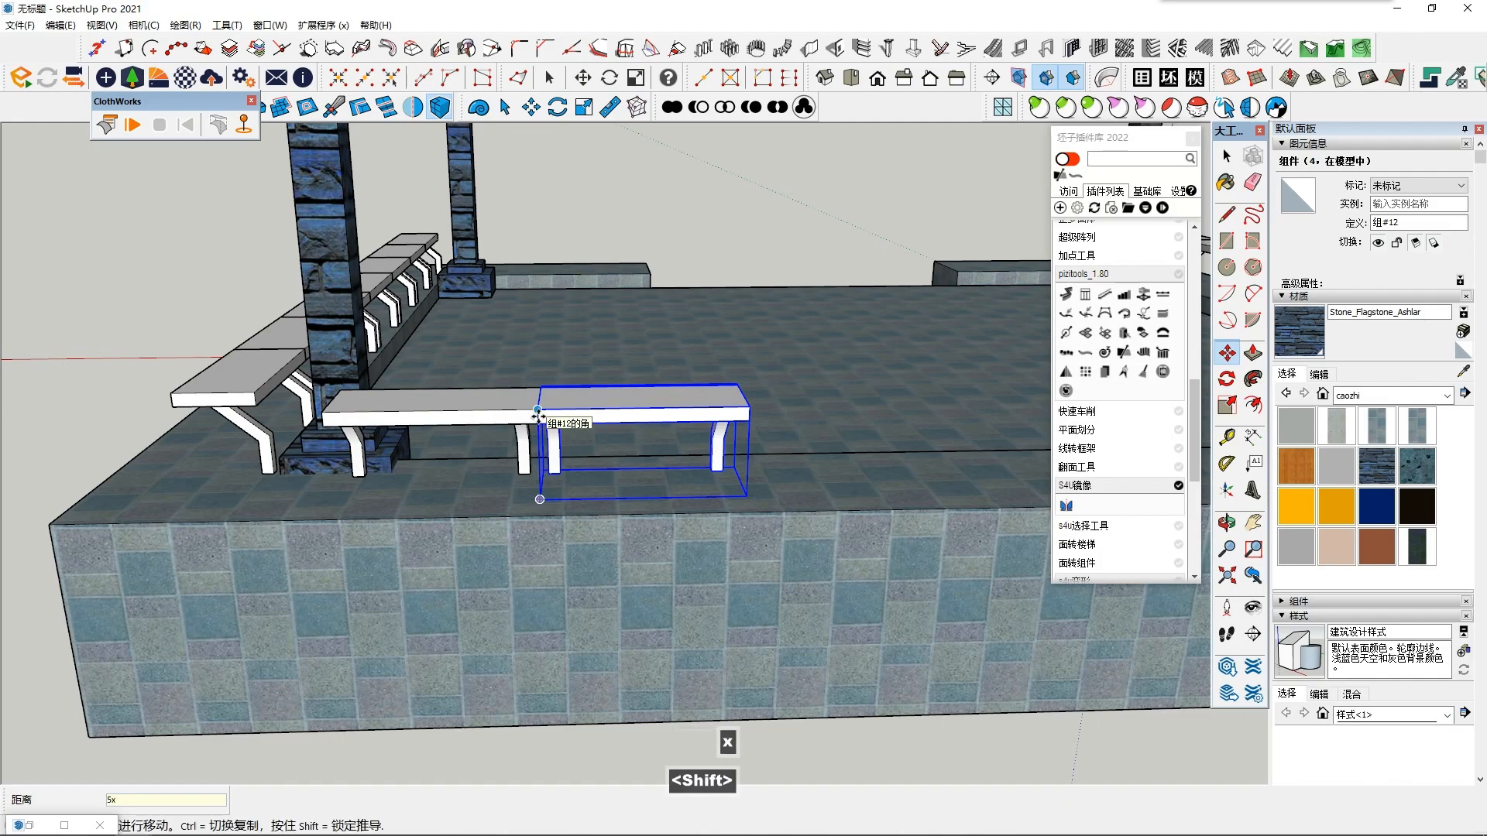
key("Return")
scroll(538, 415, "down", 4)
middle_click_drag(589, 441, 564, 515, "shift")
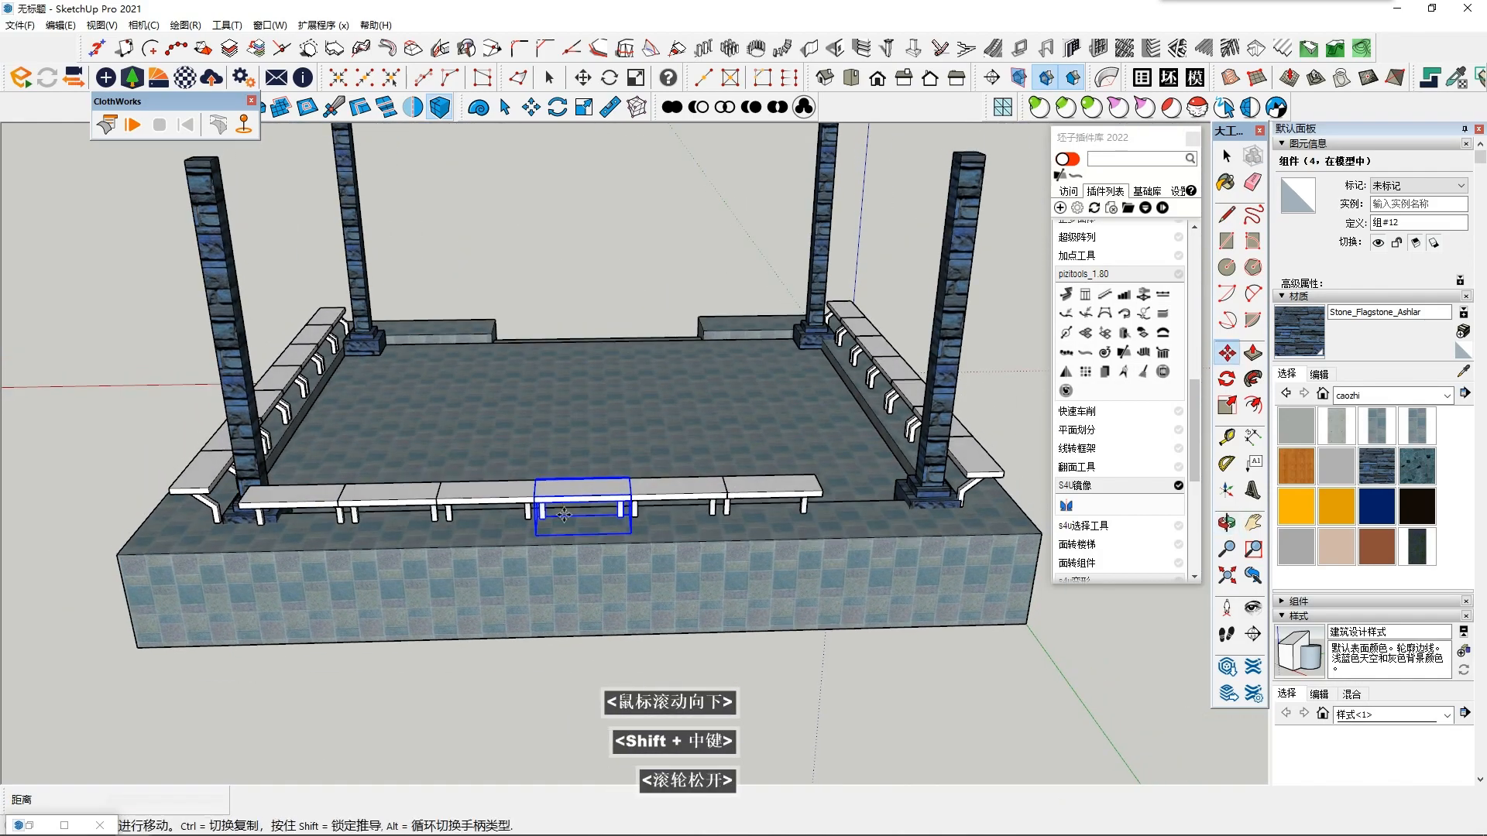
- Set the bench array along the stair-less edge to 6x copies
type("6x")
key("Return")
middle_click_drag(587, 525, 685, 585)
scroll(643, 615, "up", 5)
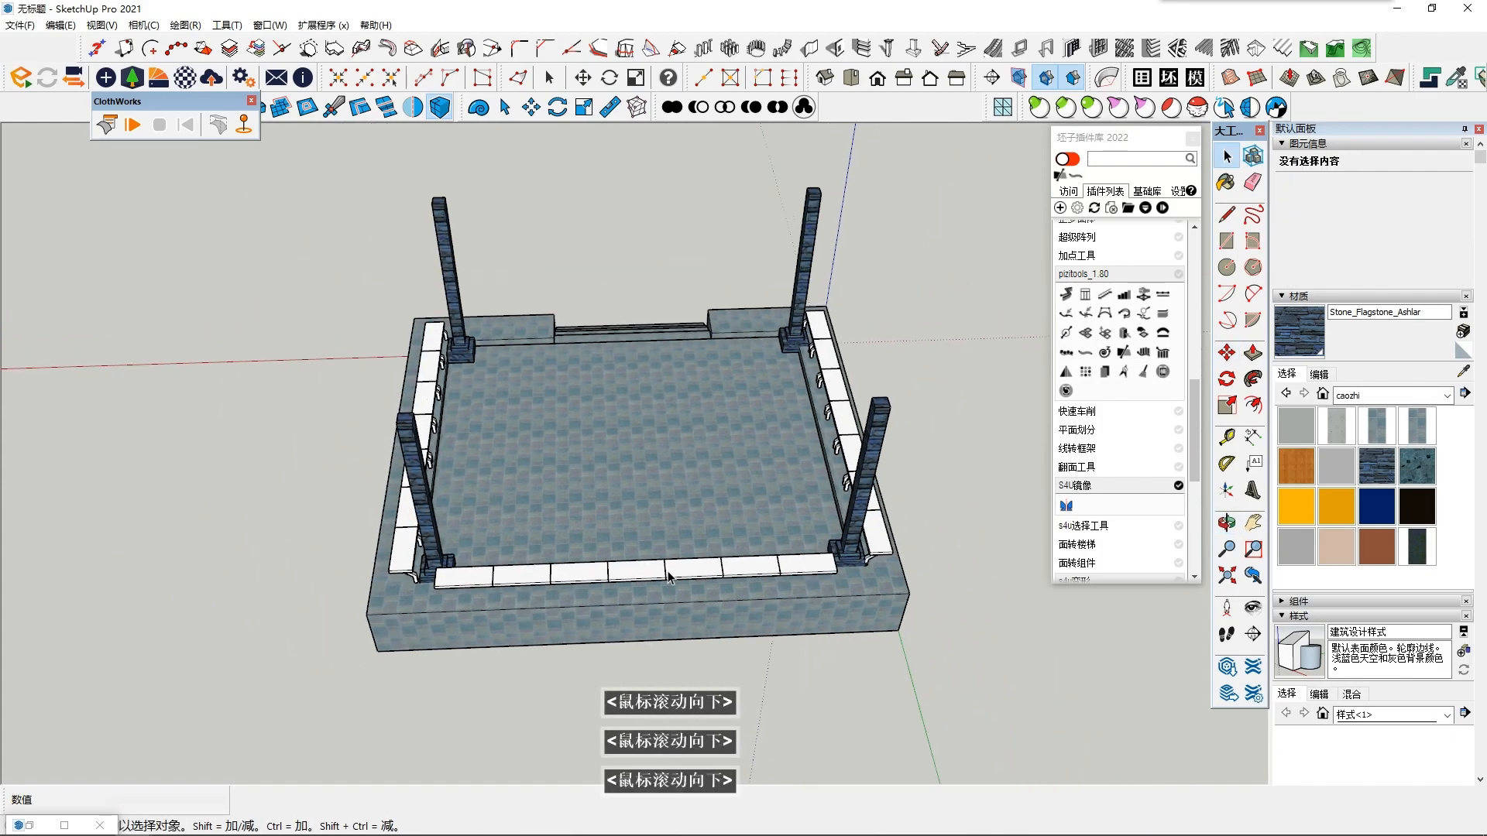
- Select all seven benches in the row along the stair-less edge
scroll(579, 590, "down", 2)
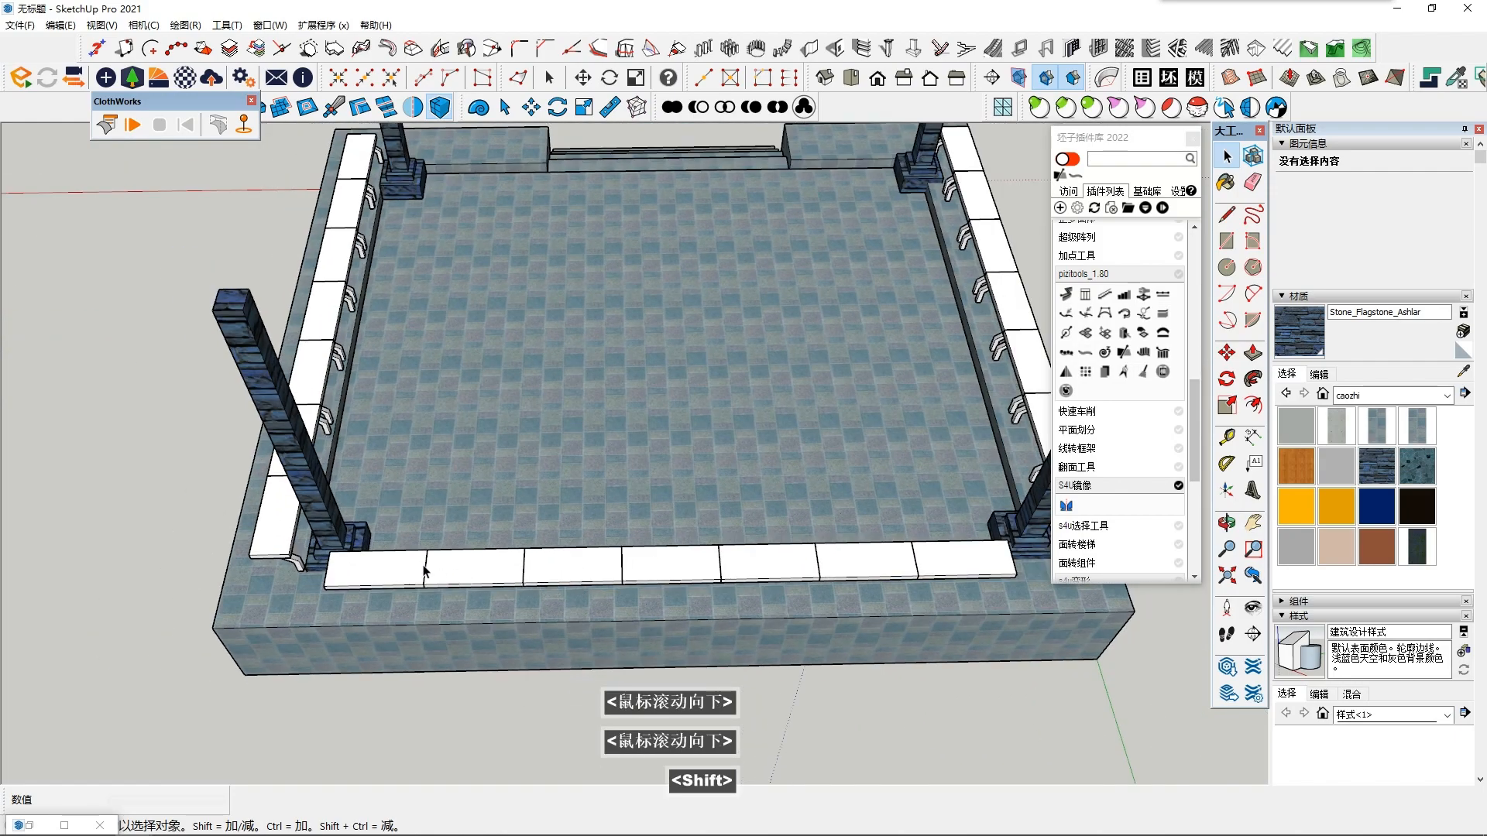
middle_click_drag(571, 614, 450, 604)
left_click(405, 585, "shift")
left_click(488, 587, "shift")
left_click(562, 585, "shift")
left_click(670, 587, "shift")
left_click(771, 573, "shift")
scroll(778, 593, "down", 2)
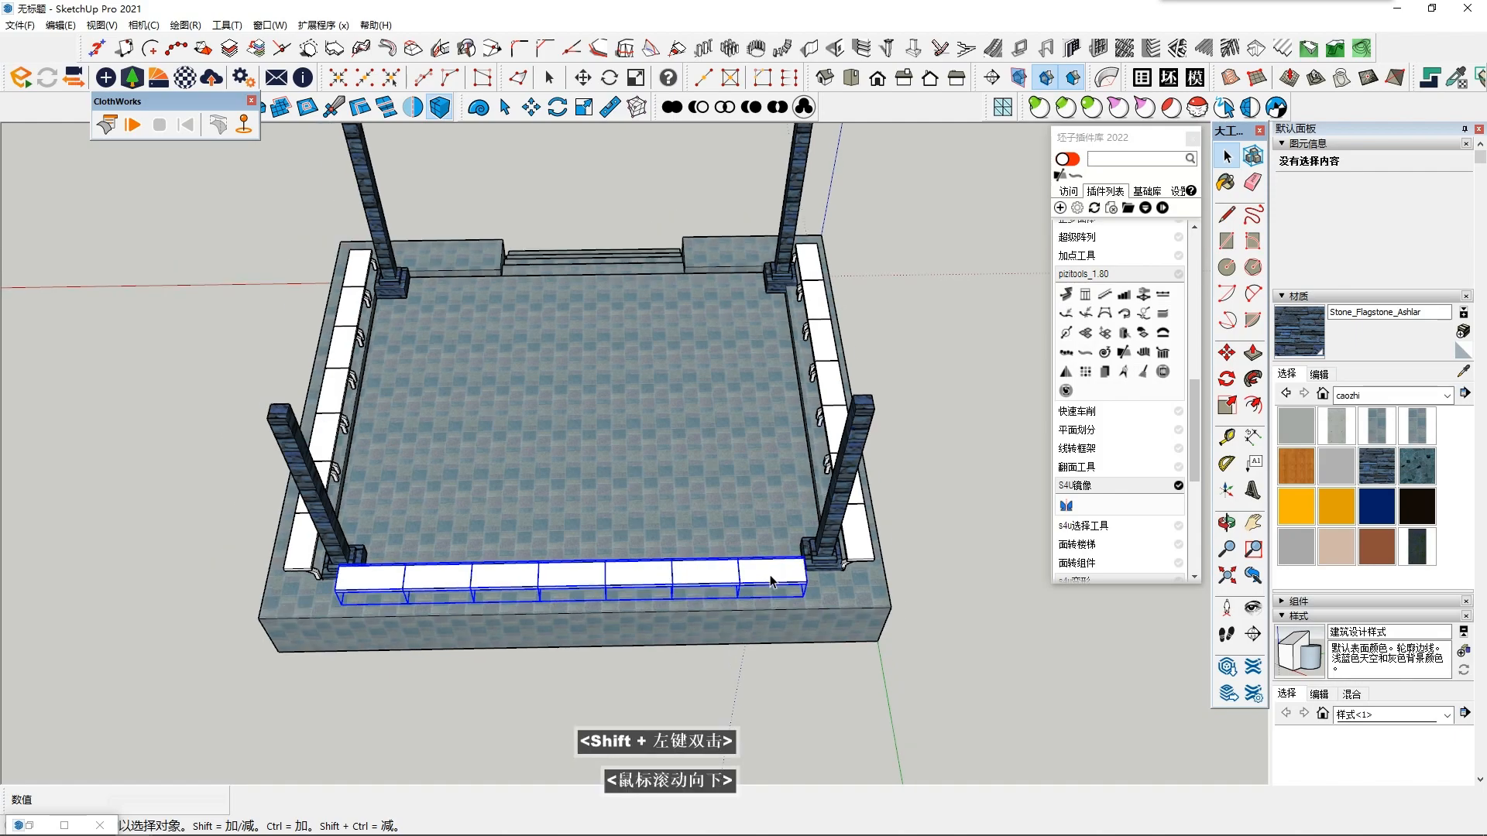
- Move the selected row of seven benches along the stair-less edge so that it sits centred between the two corner columns
middle_click(783, 599)
key("m")
scroll(573, 564, "up", 2)
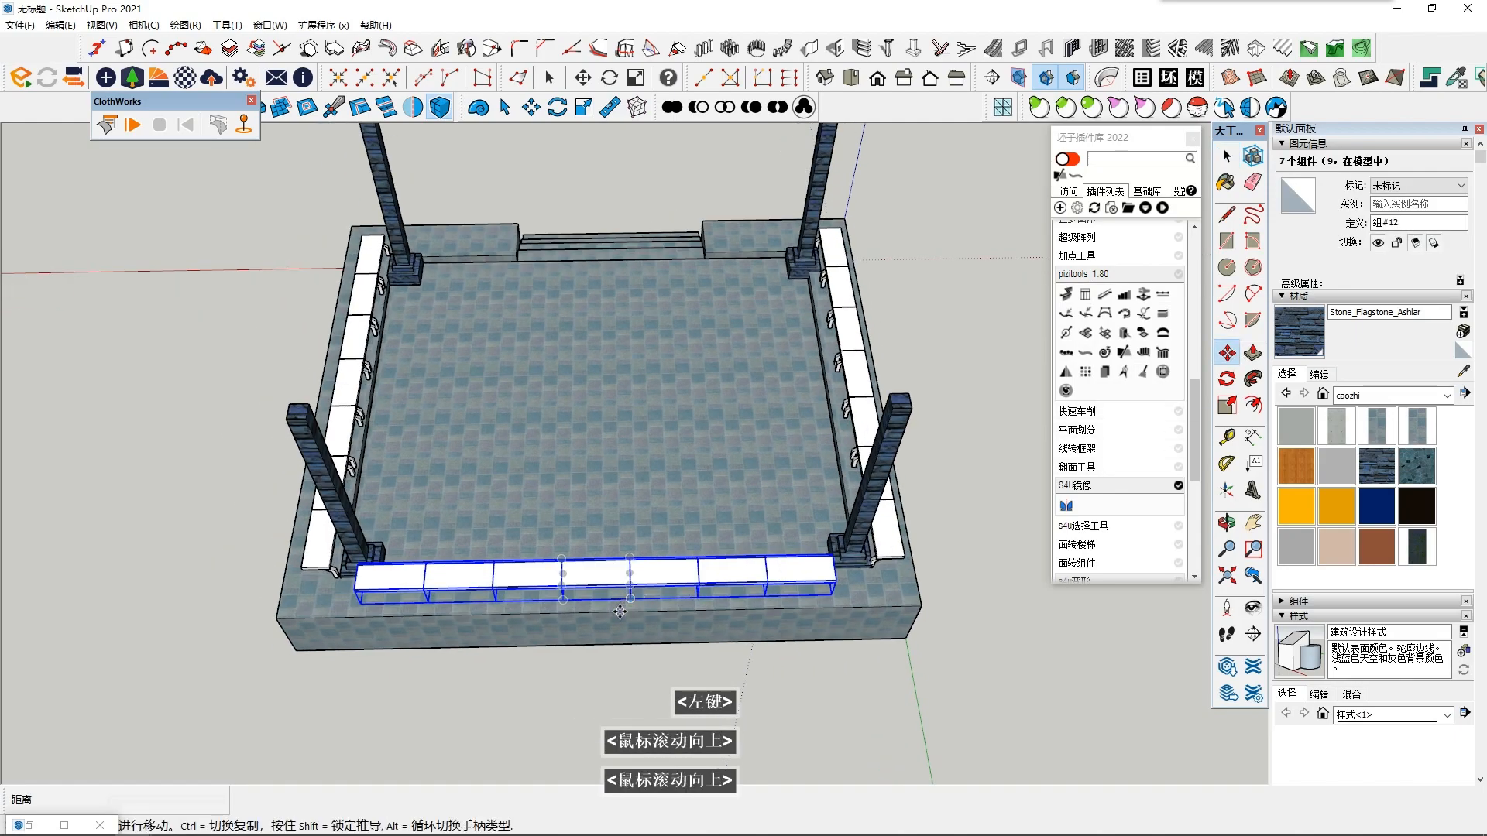
left_click(610, 566)
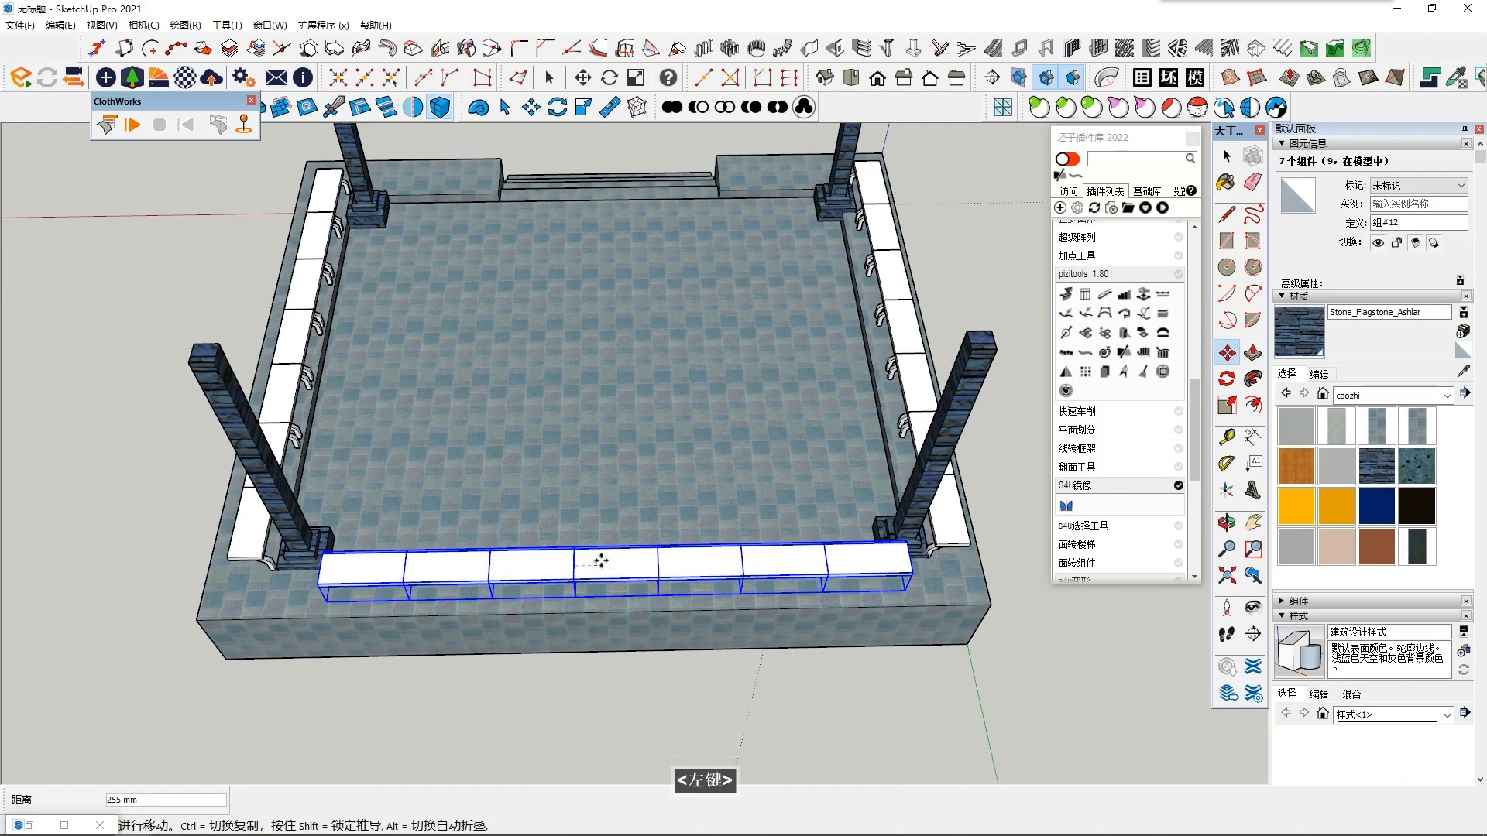
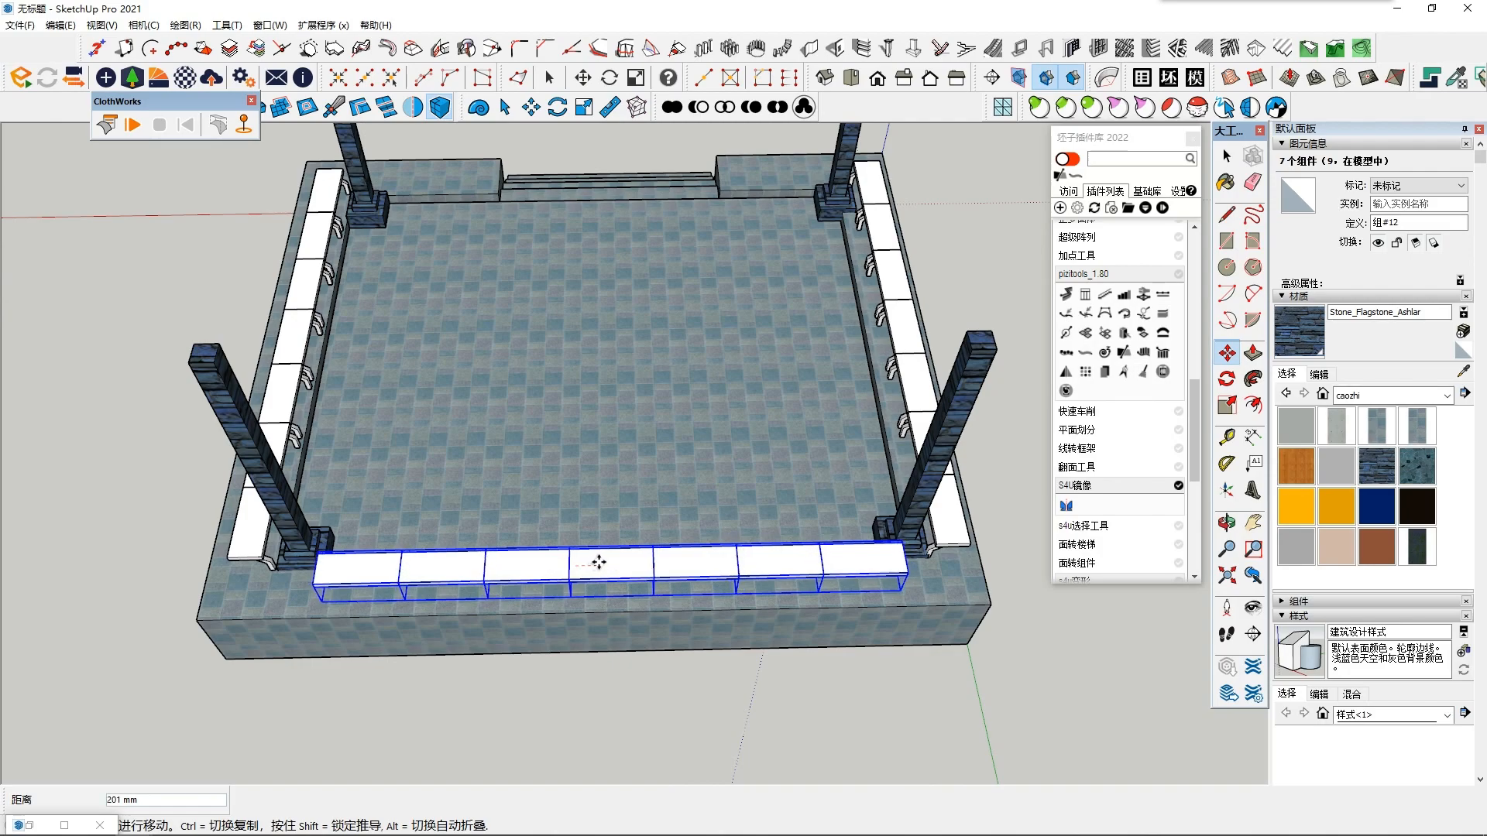
- Copy the end bench once more along the stair-less edge, flush against the row's end at the corner column
left_click(642, 559)
key("space")
left_click(438, 574)
middle_click_drag(444, 563, 520, 561, "shift")
key("m")
scroll(517, 559, "up", 2)
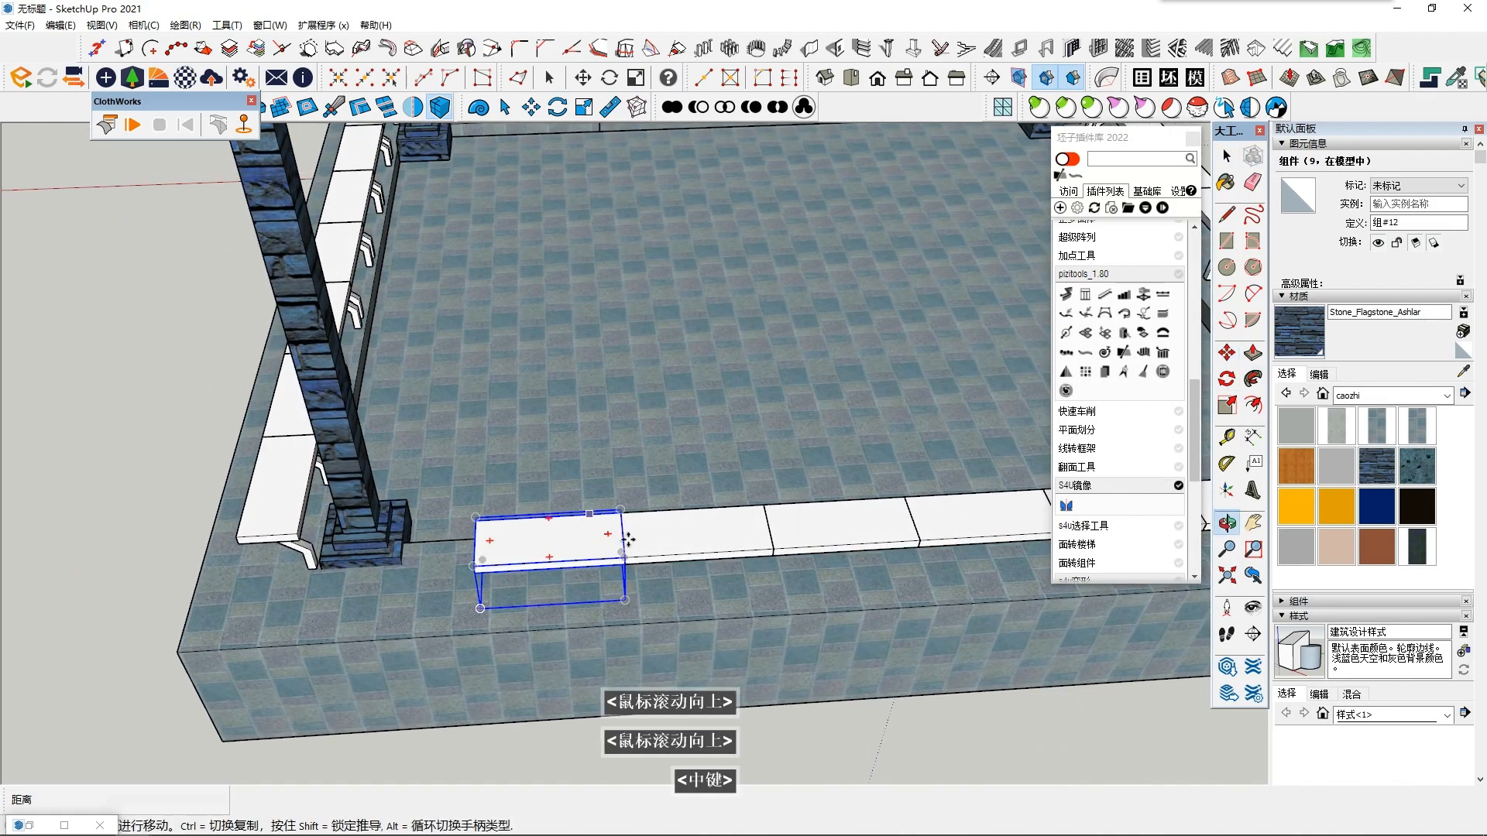
left_click(625, 558, "ctrl")
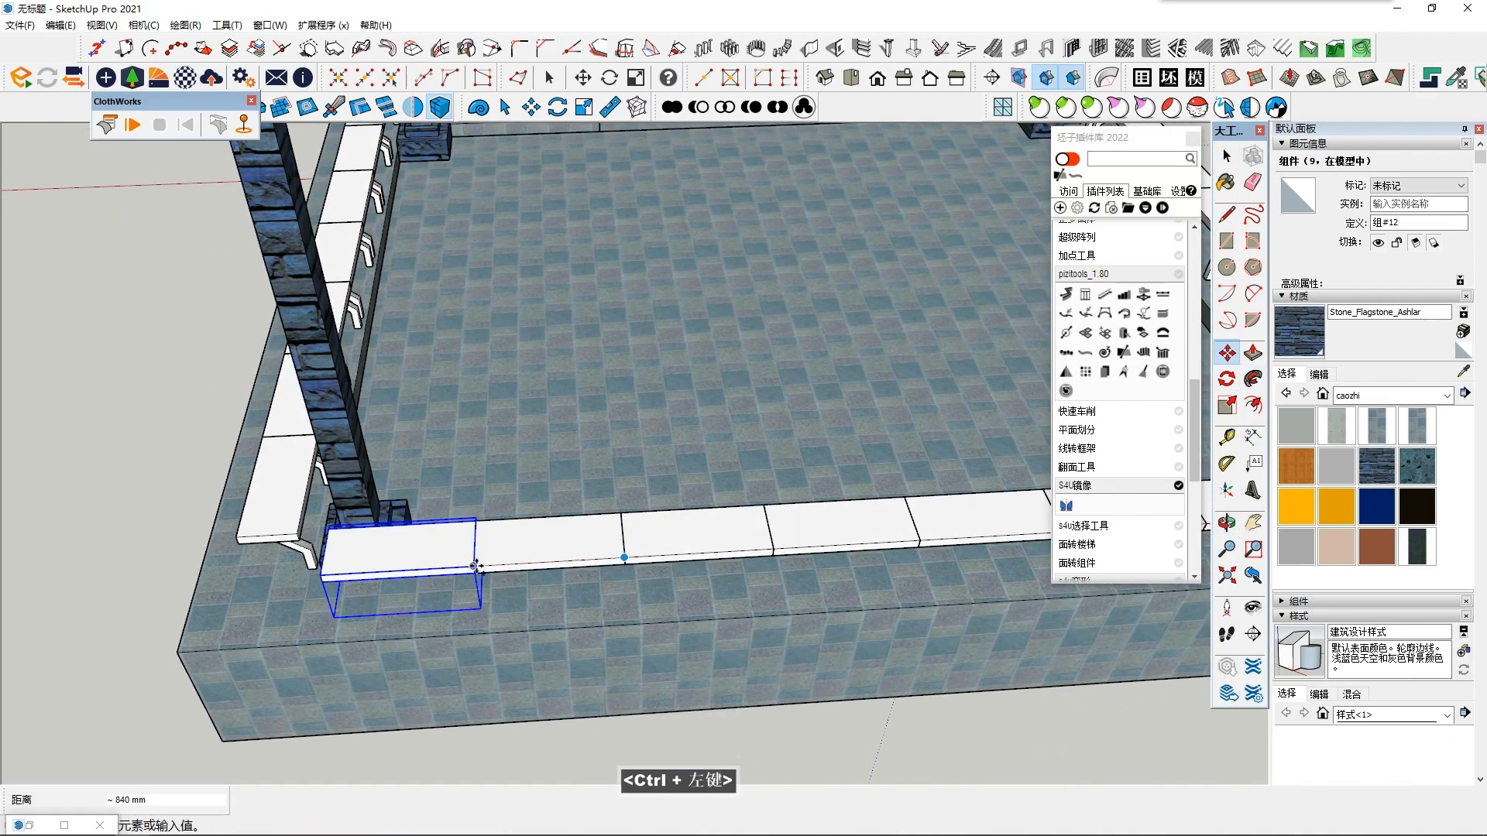
left_click(476, 566)
scroll(479, 567, "down", 2)
key("space")
scroll(517, 574, "down", 1)
middle_click_drag(844, 548, 704, 531, "shift")
scroll(567, 630, "up", 2)
- Select the bench rows on all three sides, leave out the staircase, and make them one group
scroll(875, 640, "down", 1)
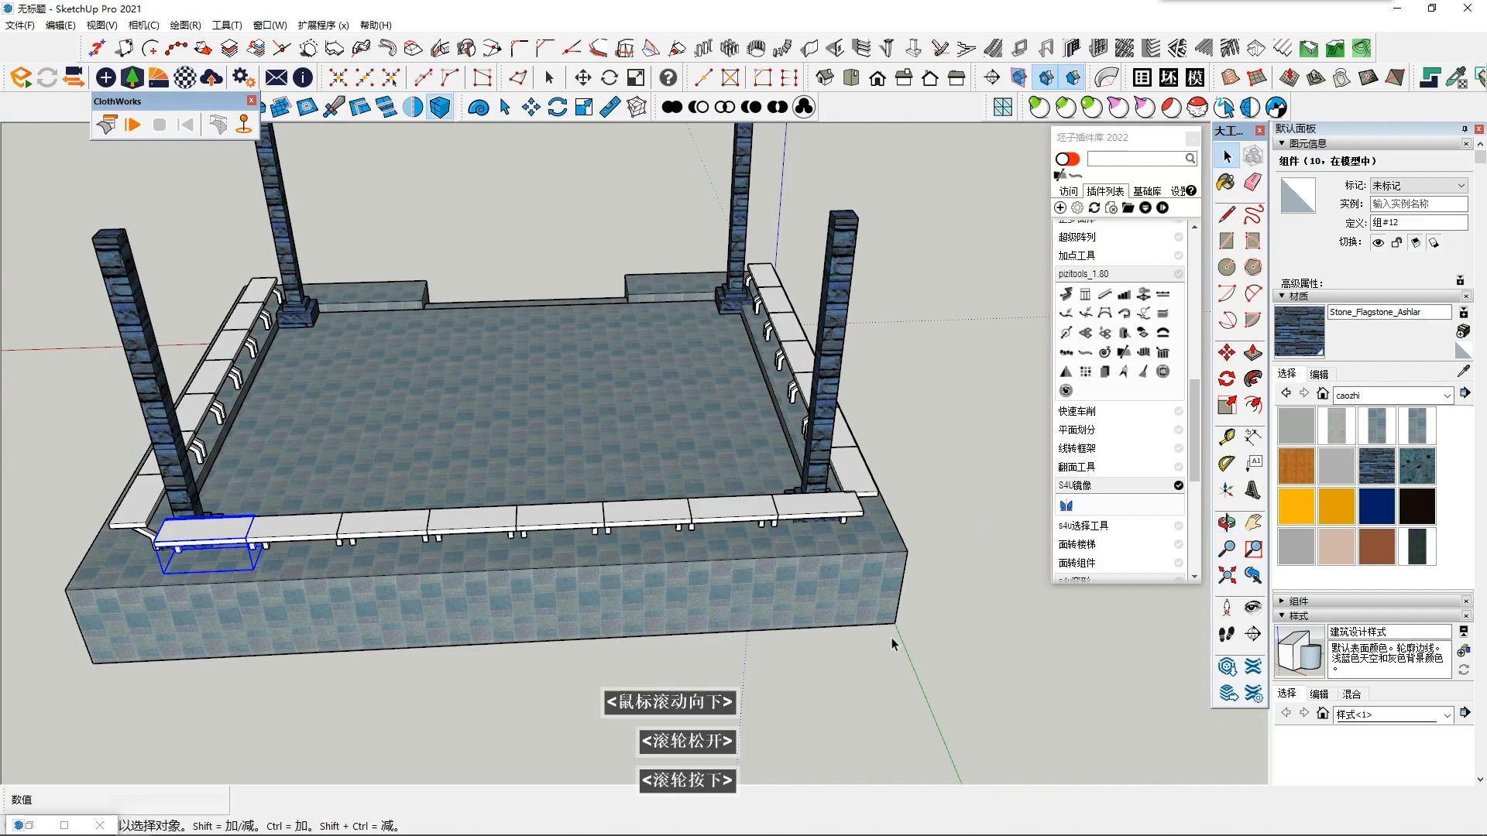
scroll(748, 588, "down", 1)
middle_click_drag(748, 587, 670, 391)
middle_click_drag(670, 391, 673, 434, "shift")
middle_click_drag(591, 514, 511, 446)
middle_click(473, 528)
middle_click(472, 528)
scroll(422, 524, "down", 2)
left_click_drag(797, 601, 978, 574)
middle_click_drag(883, 581, 639, 575)
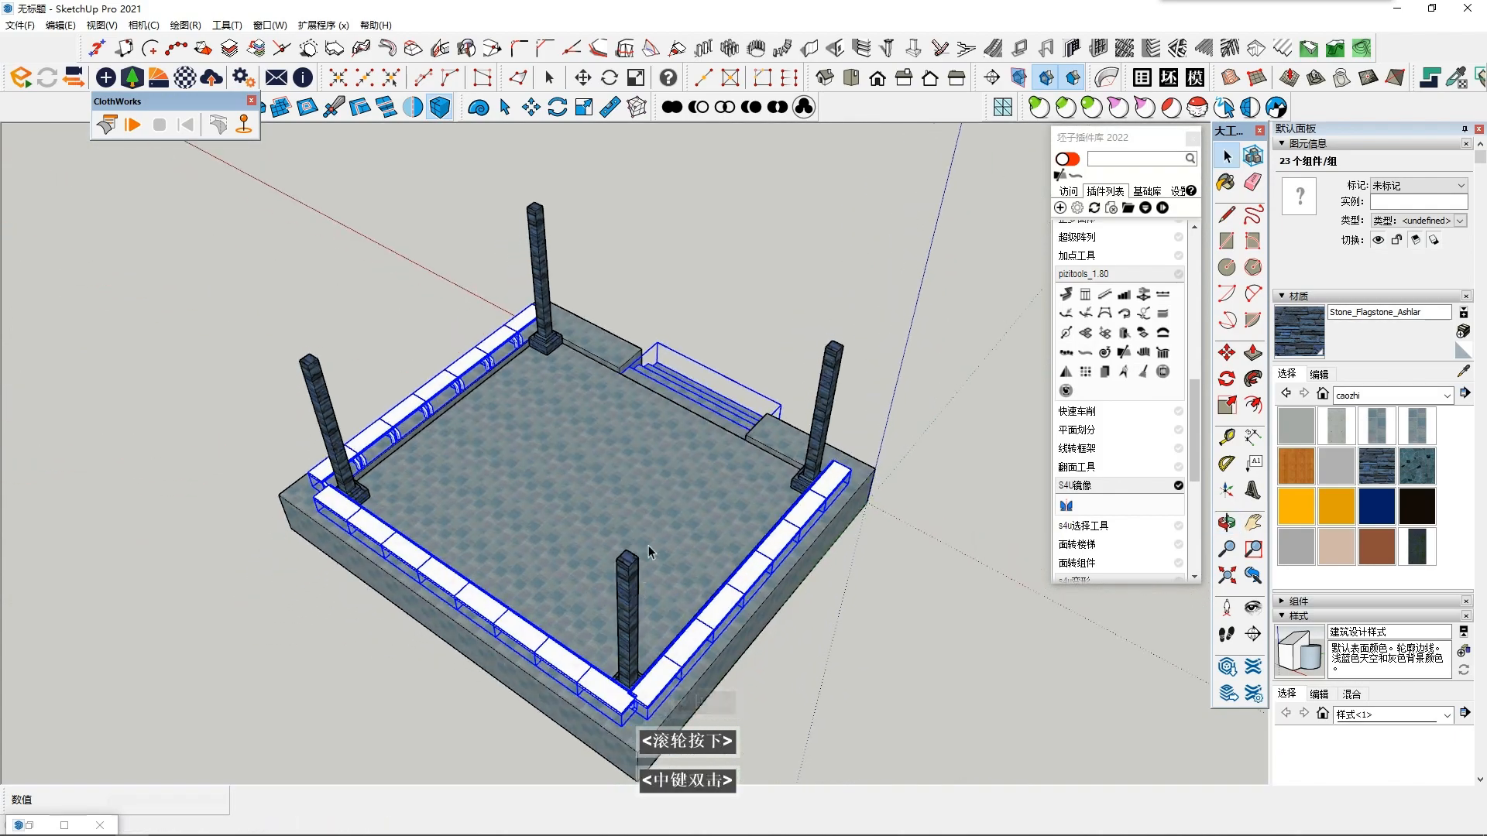
middle_click_drag(801, 577, 763, 565)
right_click(760, 564)
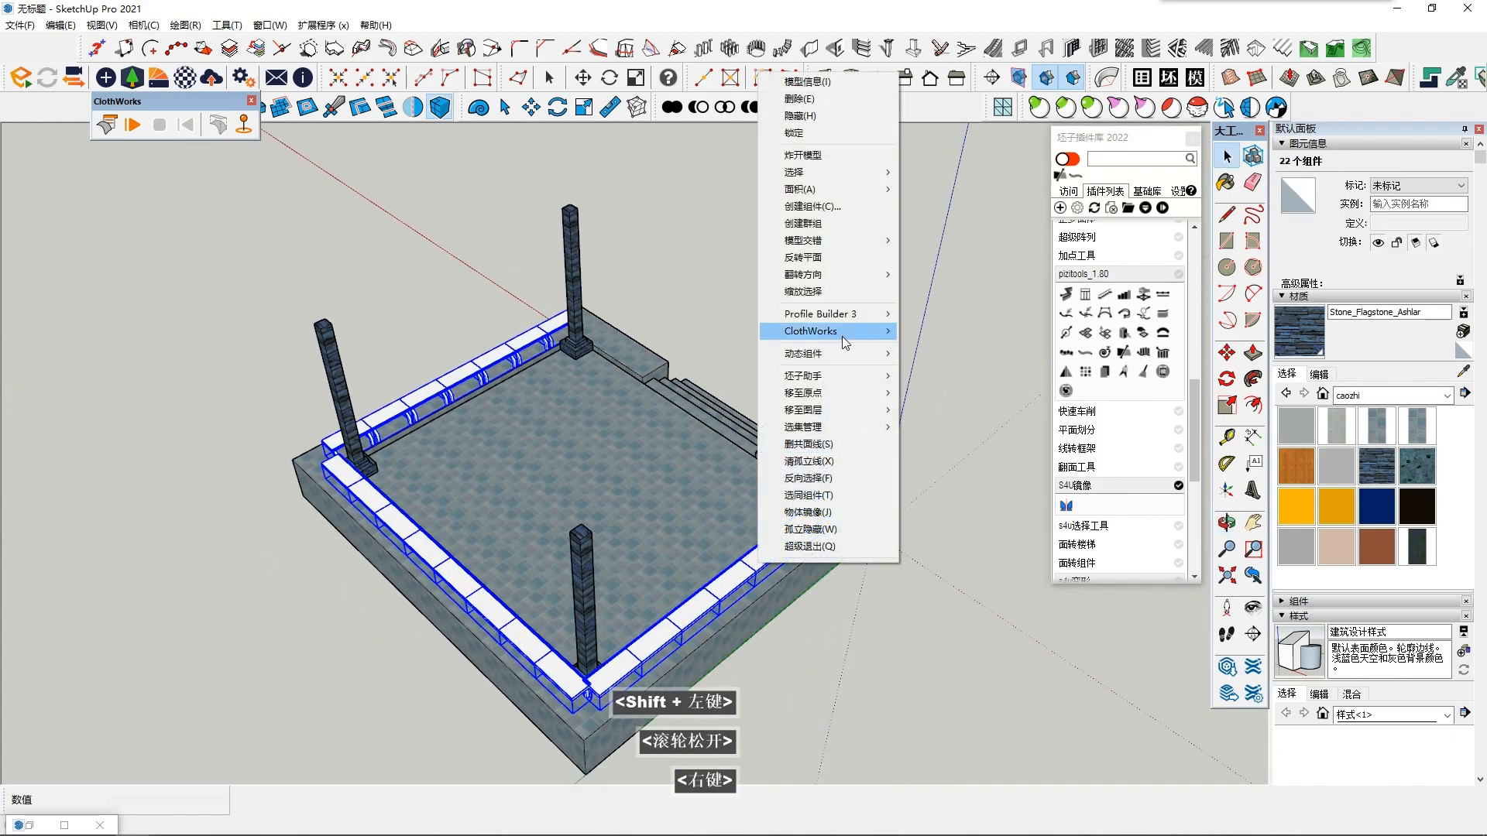
left_click(804, 223)
middle_click_drag(807, 371, 728, 325)
left_click(744, 557)
key("Escape")
- Paint the bench group with the orange Sumele_Dress2 material and clear the selection
middle_click_drag(736, 504, 685, 484)
key("space")
scroll(828, 519, "up", 2)
left_click(1340, 511)
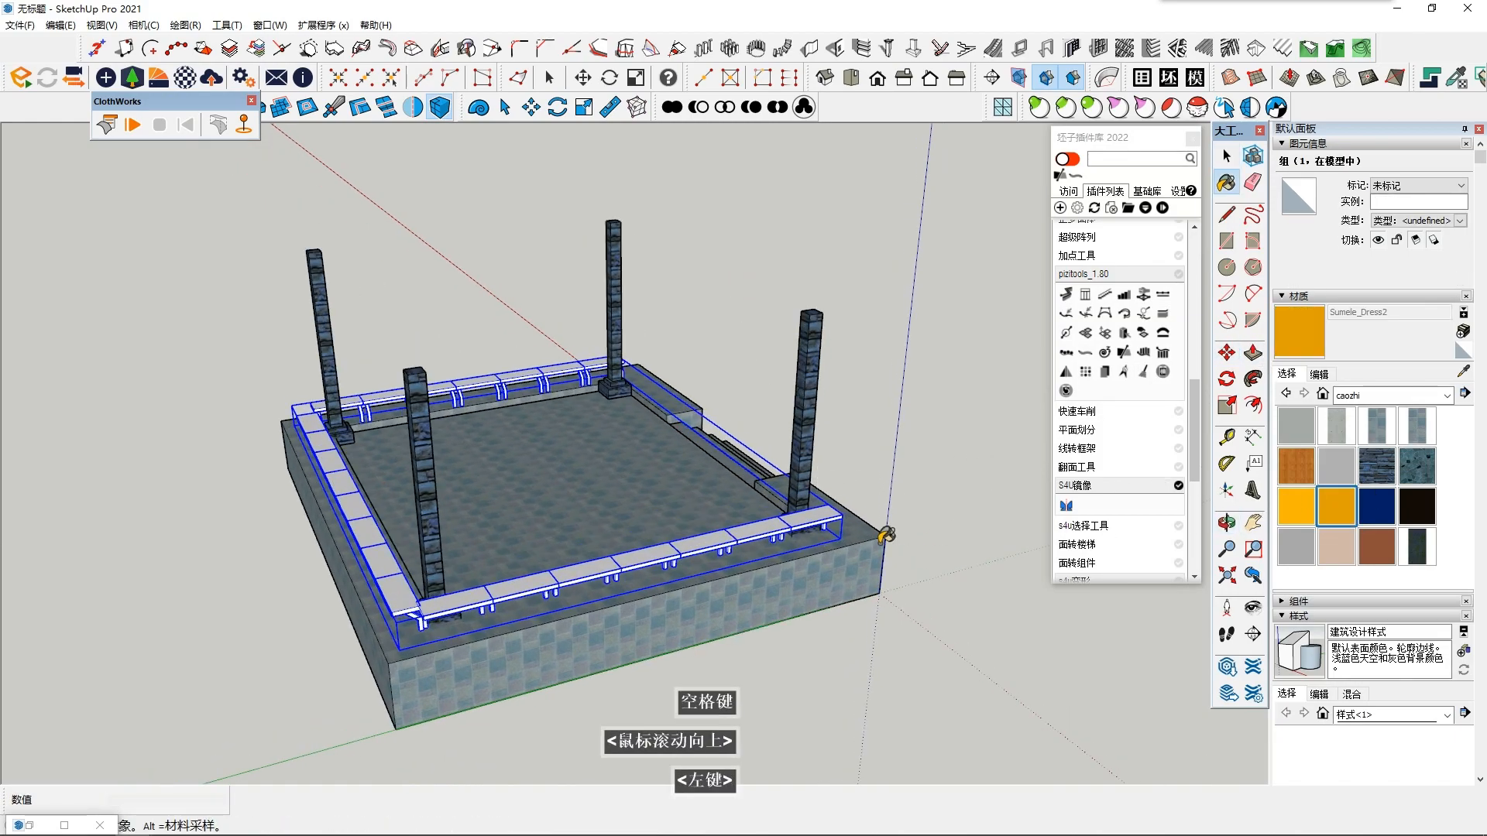
scroll(883, 535, "up", 1)
left_click(748, 535)
key("space")
left_click(890, 603)
scroll(888, 603, "up", 3)
middle_click_drag(888, 605, 606, 559)
scroll(605, 559, "down", 2)
middle_click_drag(428, 537, 454, 571)
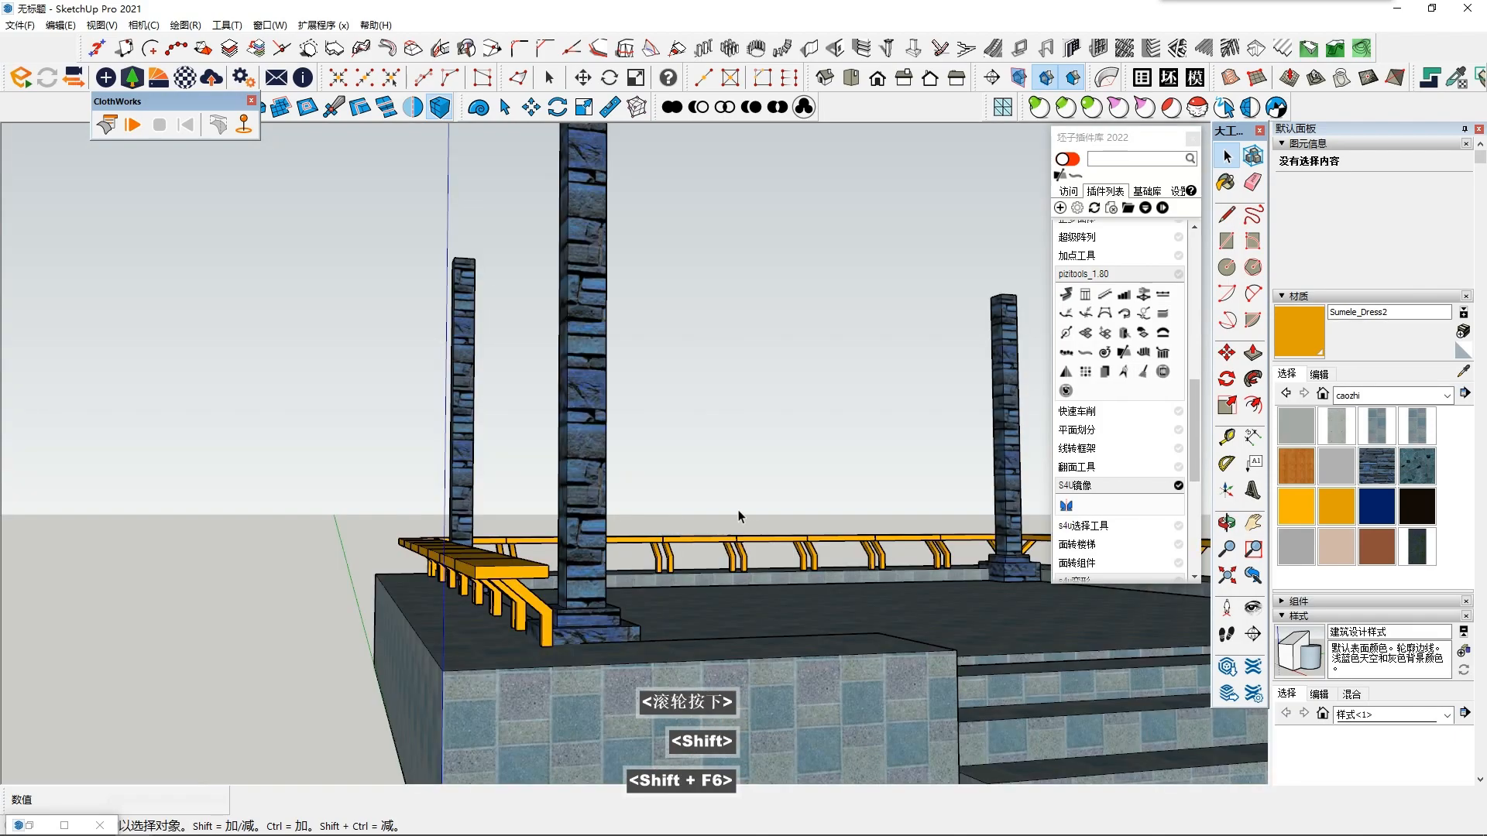
- Draw a rectangle across the tops of the four columns from one outer corner to the diagonally opposite one
middle_click_drag(677, 443, 569, 659)
scroll(720, 387, "down", 3)
middle_click_drag(1006, 325, 1004, 346)
left_click(1226, 242)
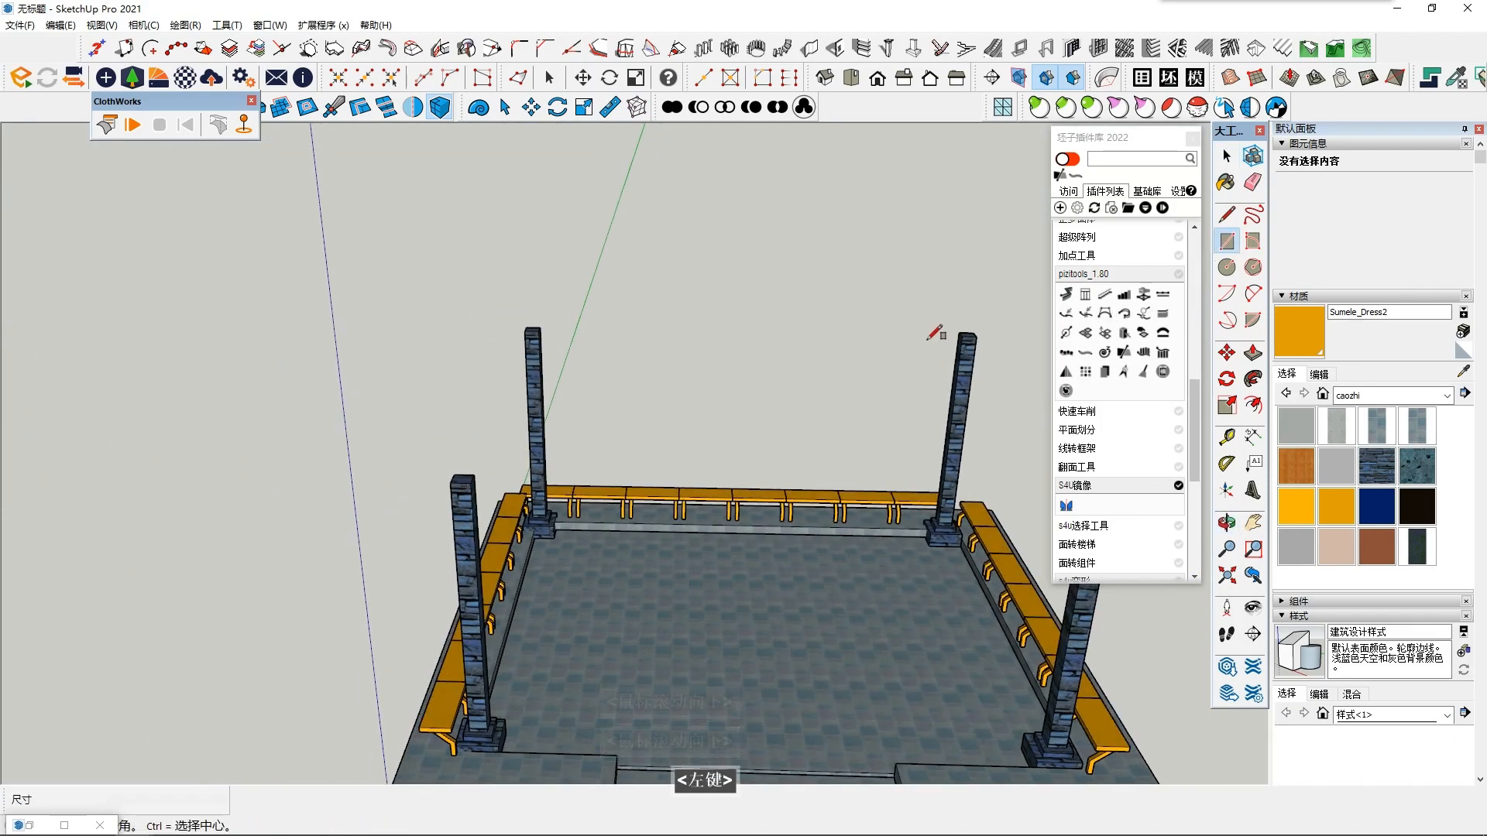
middle_click_drag(645, 303, 594, 379)
scroll(594, 380, "up", 1)
left_click(516, 291)
middle_click_drag(811, 570, 711, 429, "shift")
left_click(987, 556)
- Try extruding the roof rectangle upward into a slab and undo it
key("space")
left_click(777, 437)
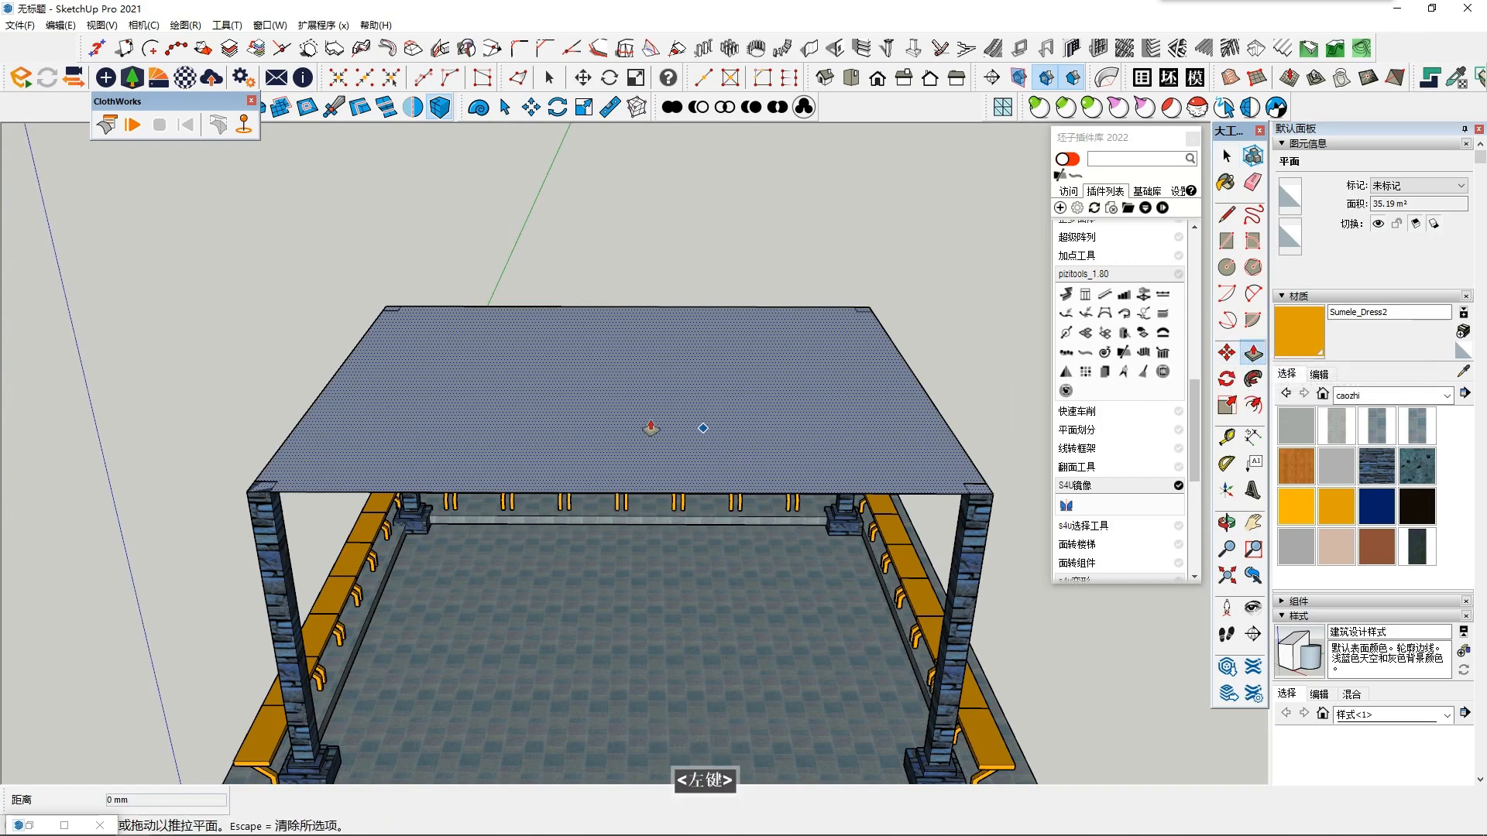
left_click(654, 428)
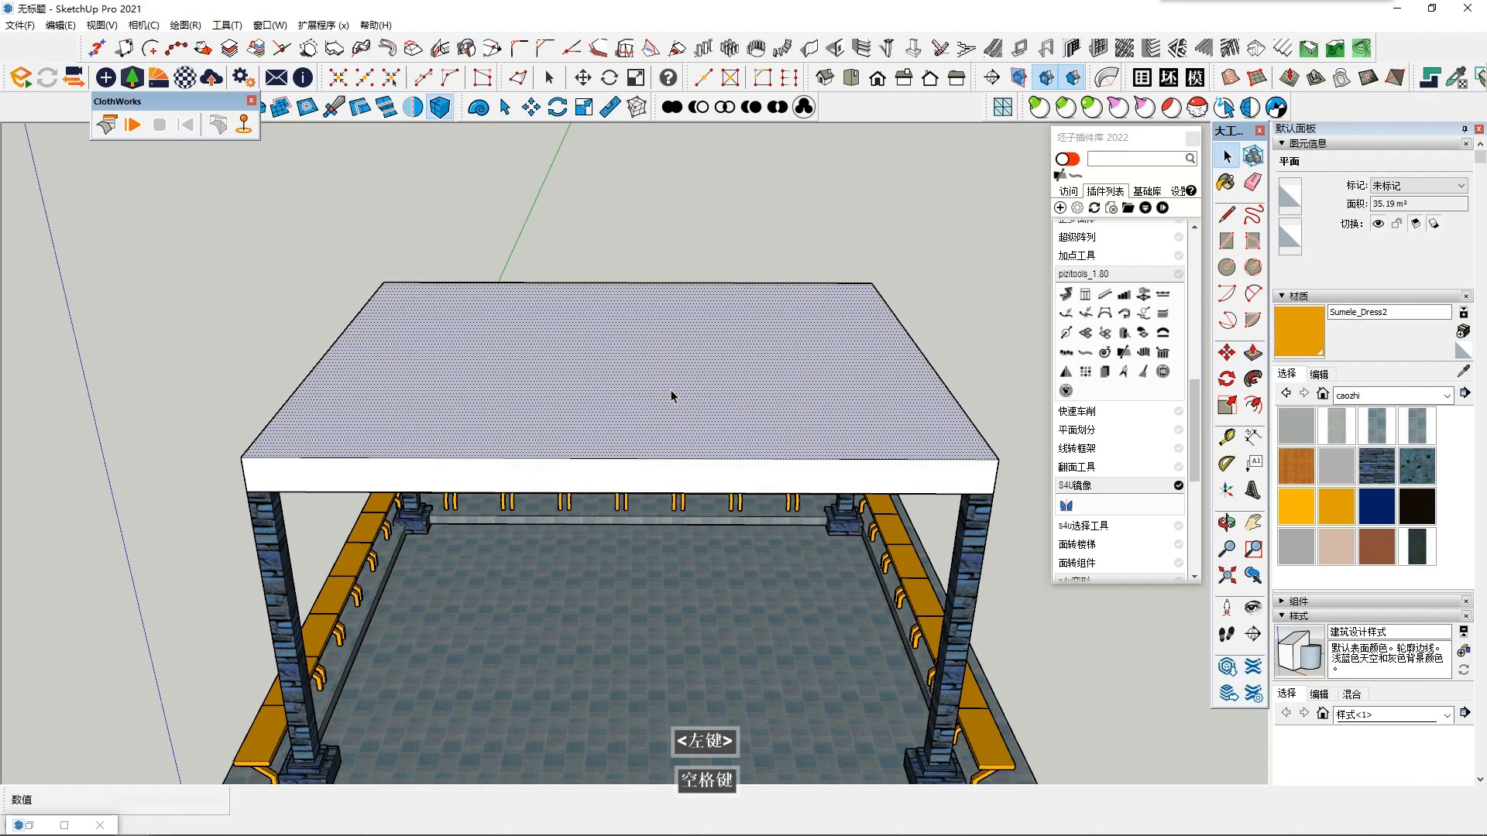
middle_click(670, 393)
key("ctrl+z")
- Offset the roof rectangle's outline outward to form a narrow overhanging border beyond the columns
left_click(653, 467)
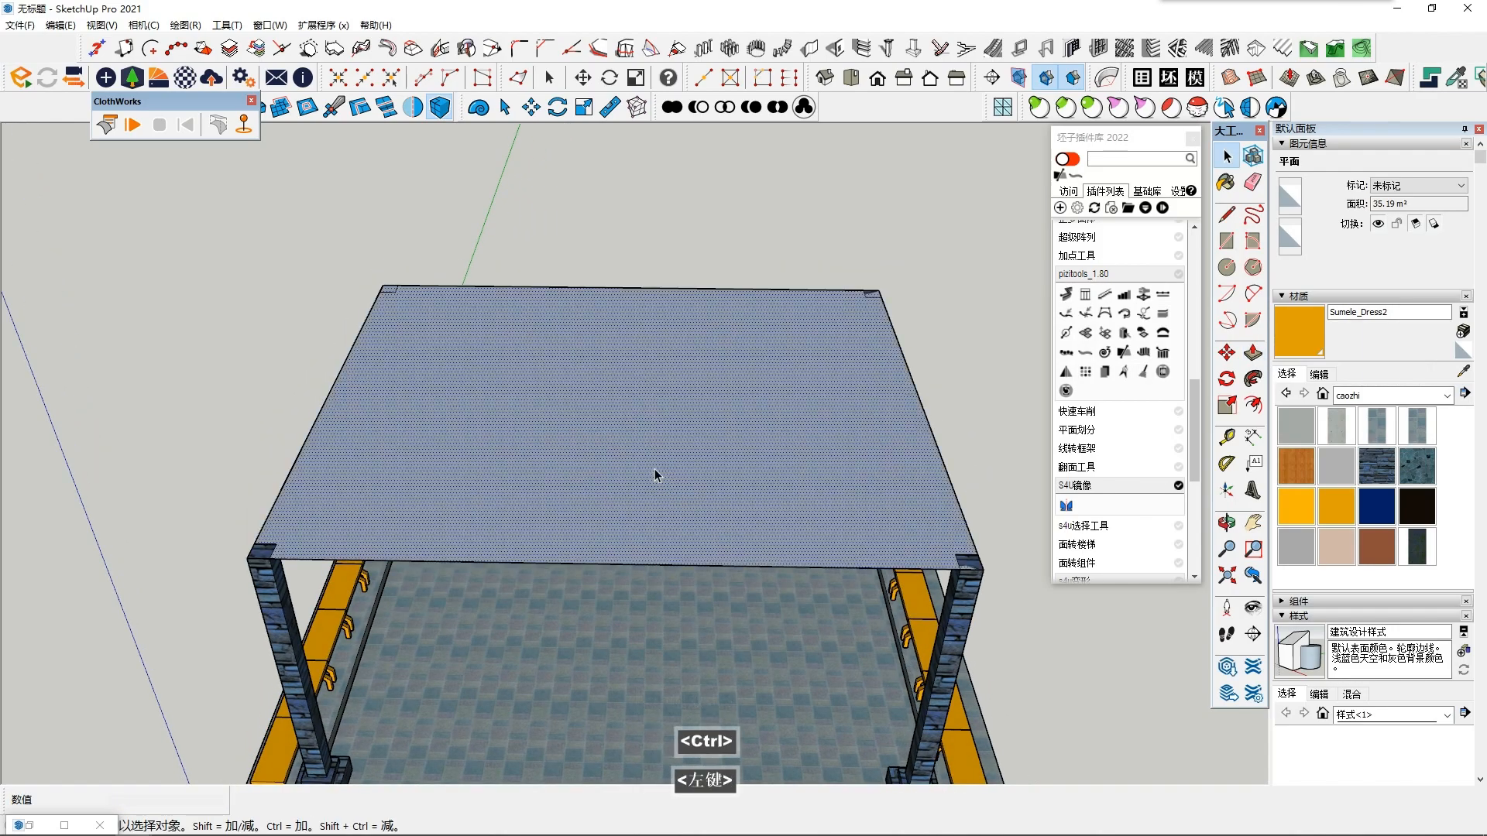
middle_click_drag(653, 468, 615, 442, "shift")
left_click(1253, 405)
left_click(916, 467)
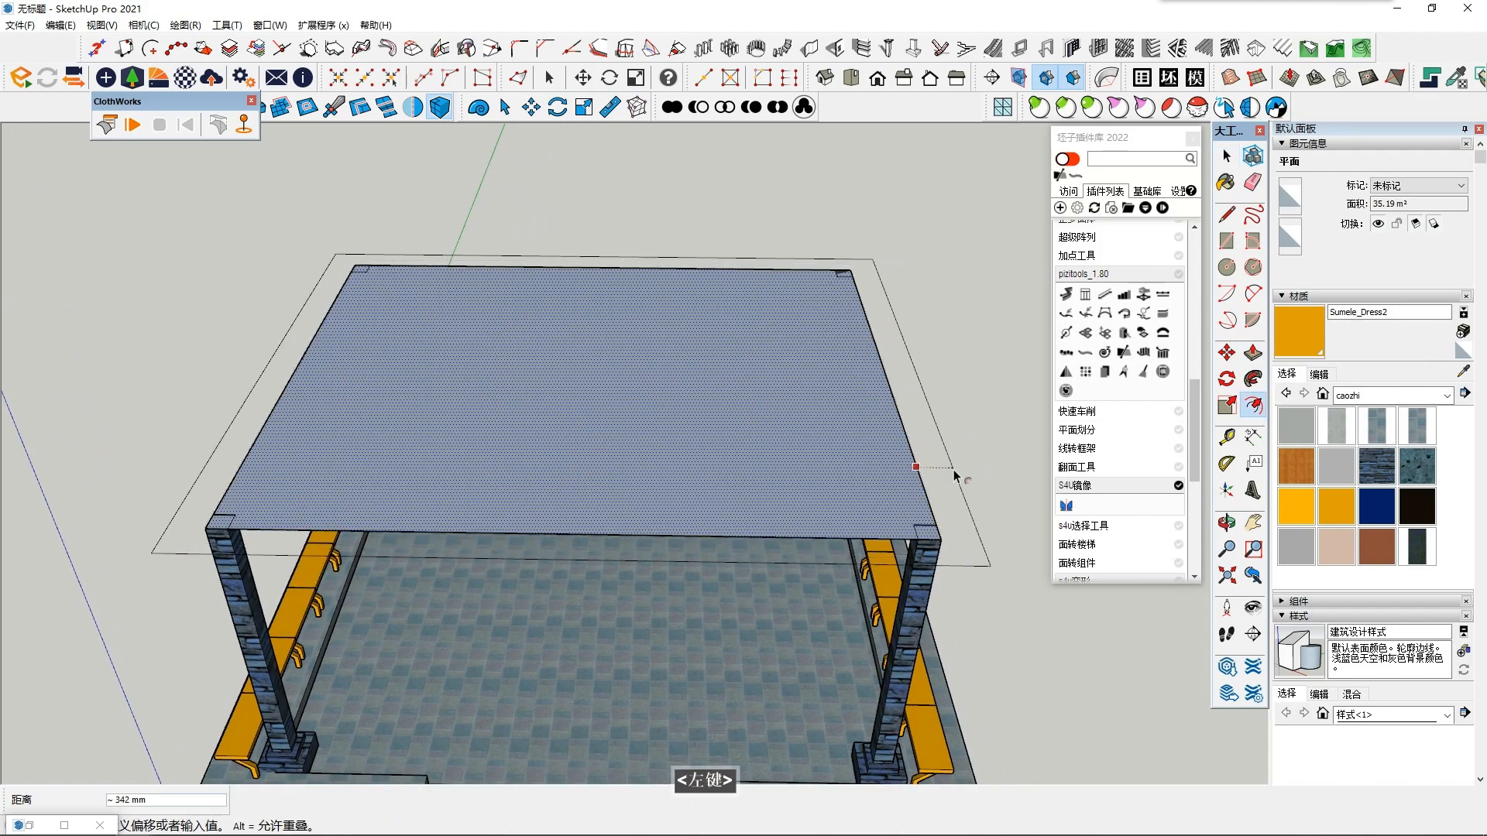
left_click(945, 482)
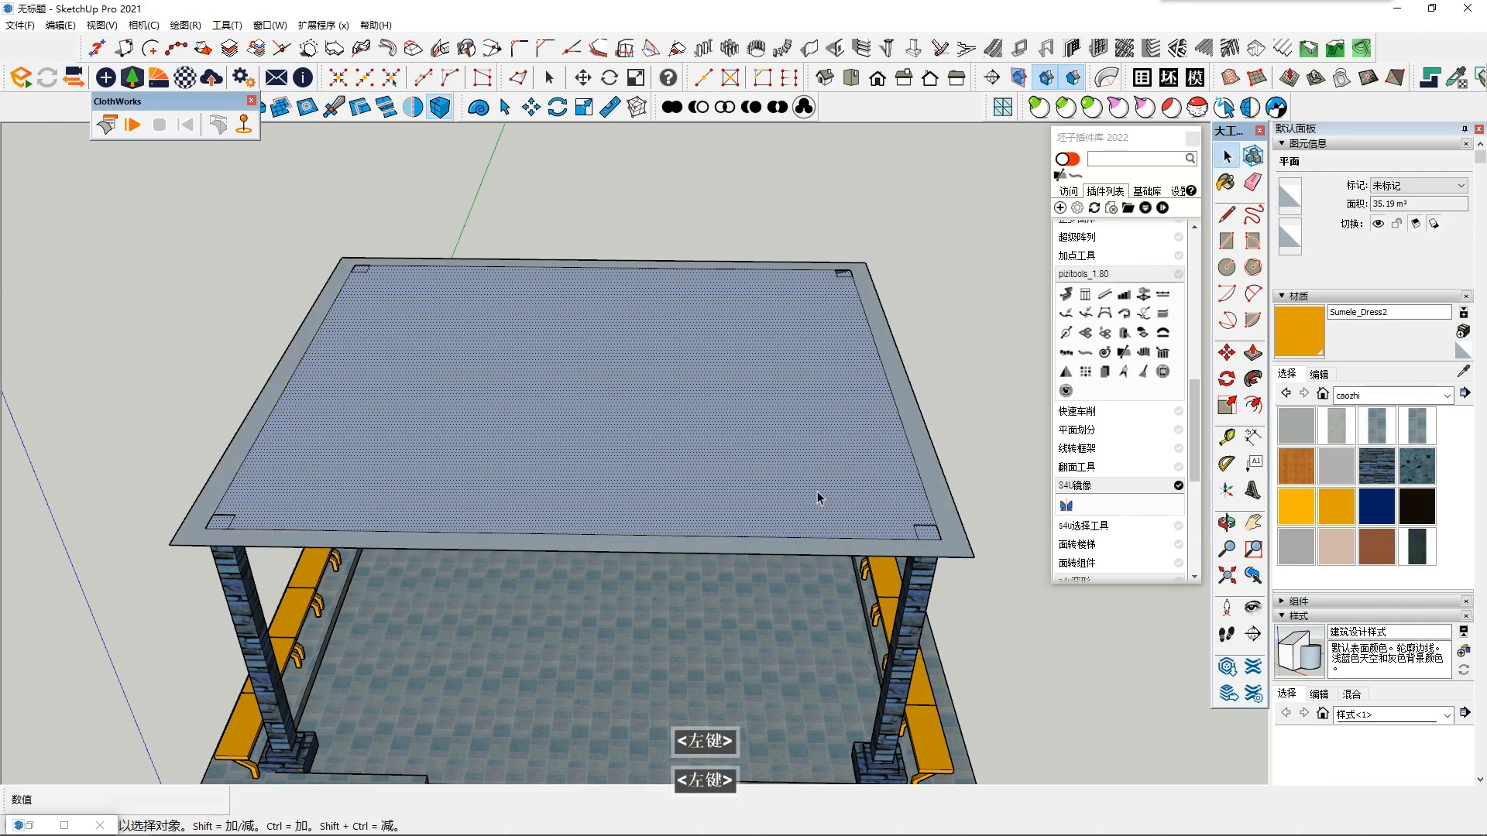
- Try raising the inner roof face and its border ring to the same height of about 511 mm
left_click(1253, 355)
left_click(681, 498)
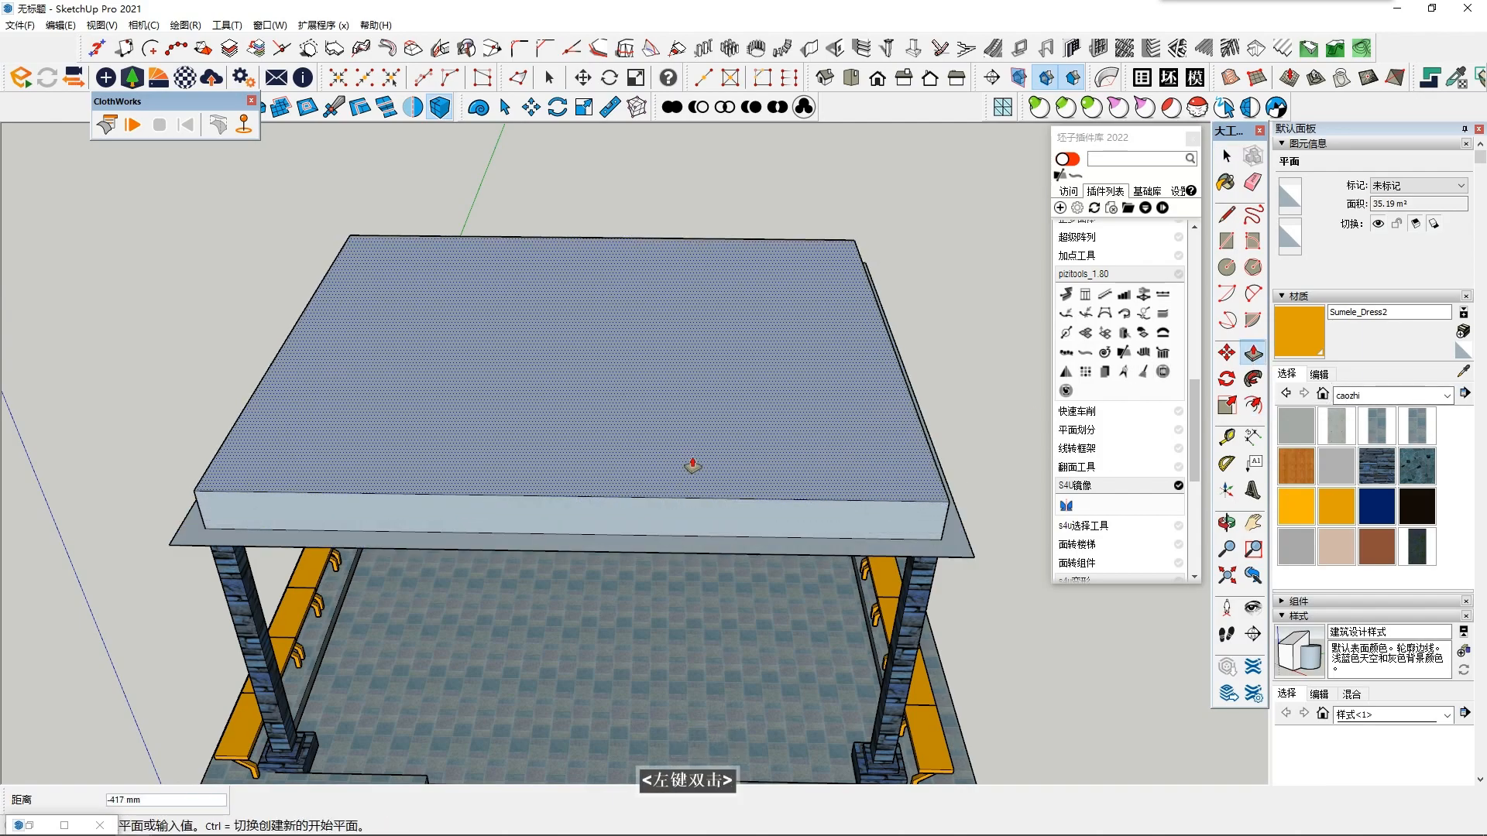
left_click(951, 554)
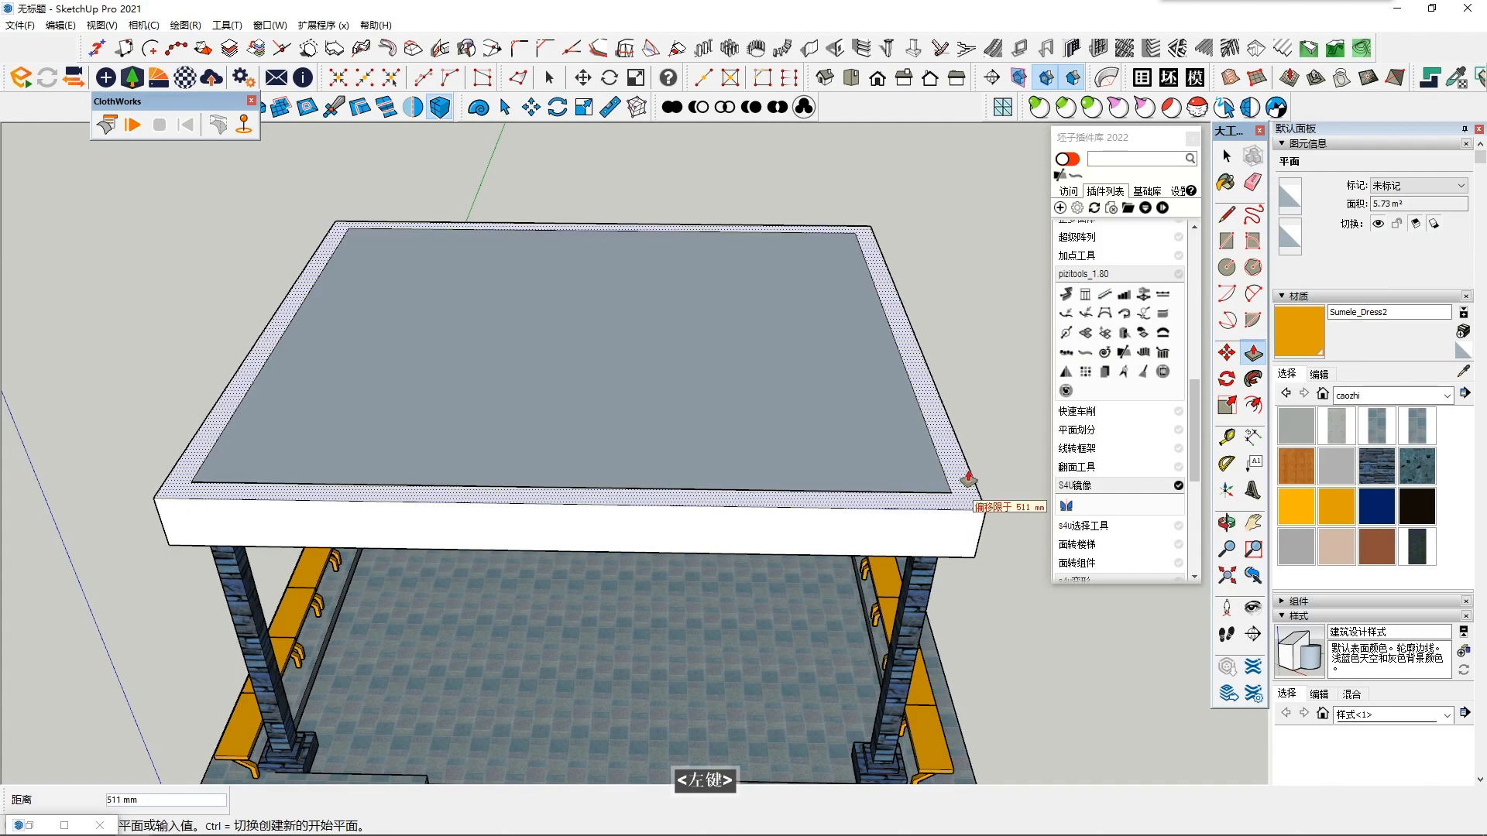
middle_click_drag(964, 481, 772, 277)
scroll(648, 392, "up", 6)
middle_click_drag(672, 428, 751, 628)
- Undo the extrusions of the border ring and the inner roof face
key("ctrl+z")
key("ctrl+z")
scroll(717, 465, "down", 6)
key("p")
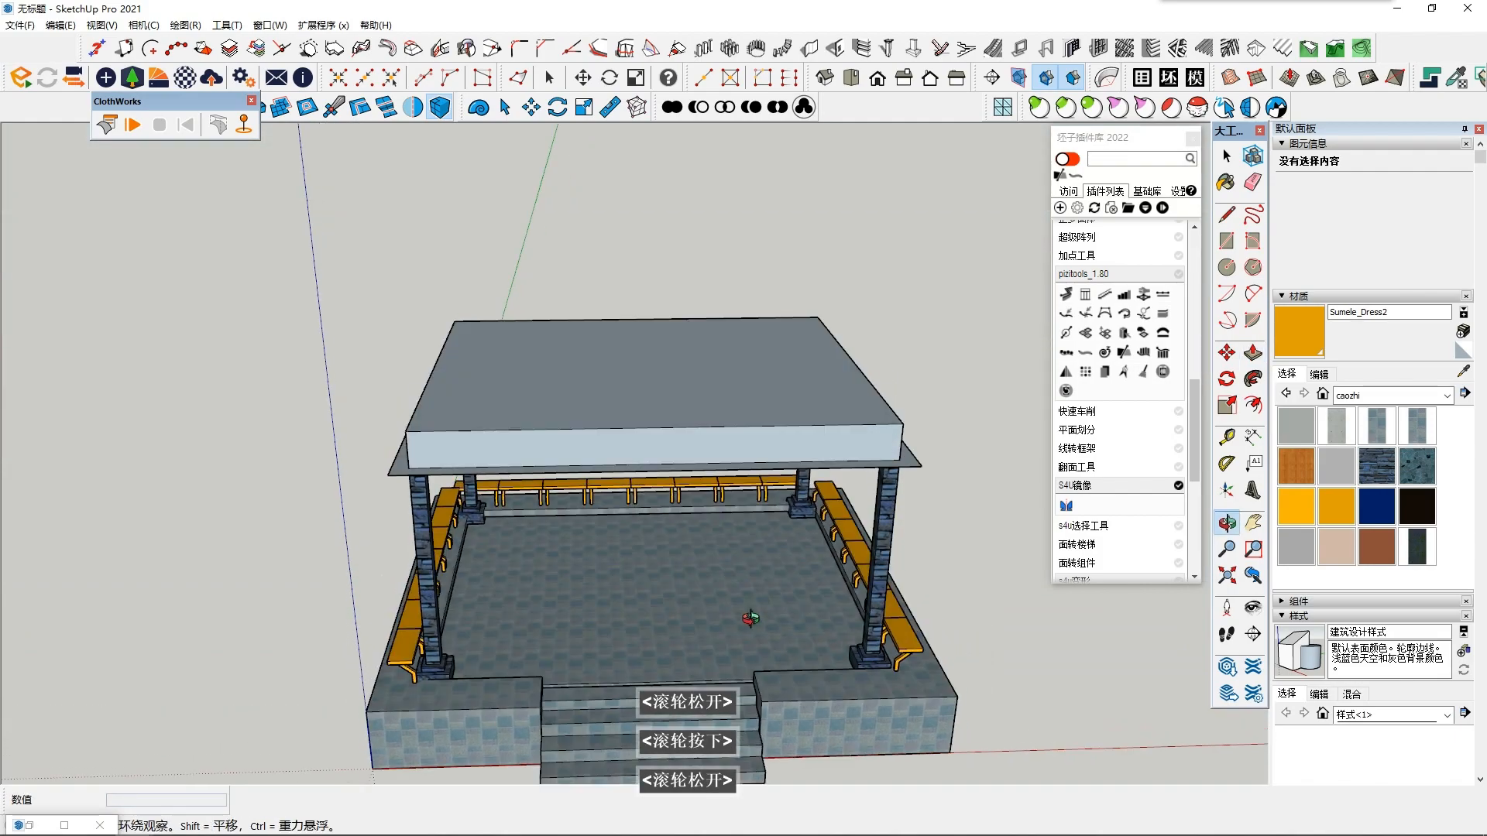
scroll(921, 458, "up", 2)
scroll(930, 463, "up", 2)
key("ctrl+z")
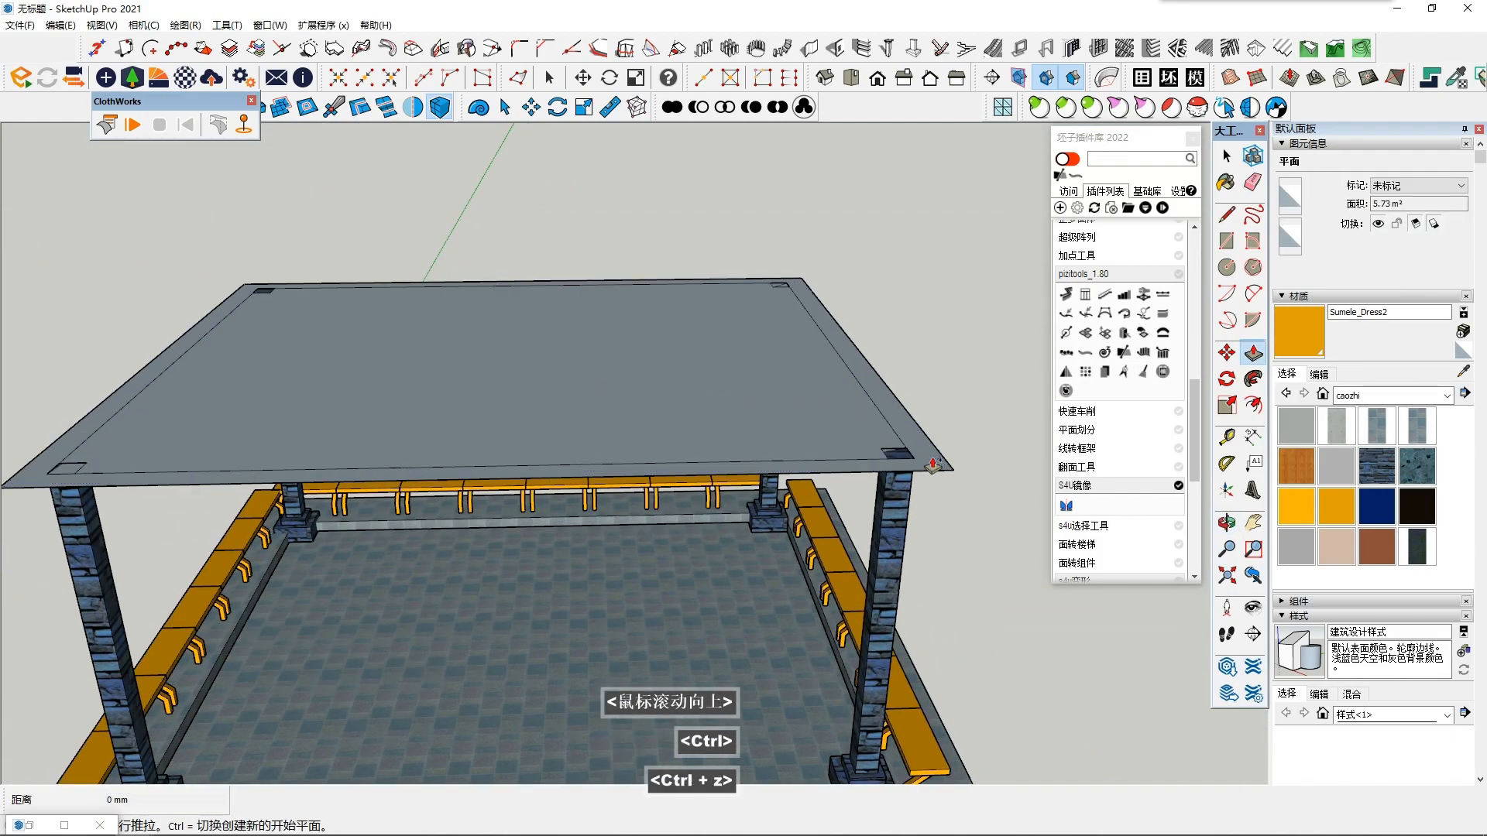
- Try raising the roof's border ring about 358 mm and the inner face about 251 mm
left_click(937, 465)
left_click(939, 422)
middle_click_drag(937, 422, 823, 465)
scroll(824, 464, "down", 4)
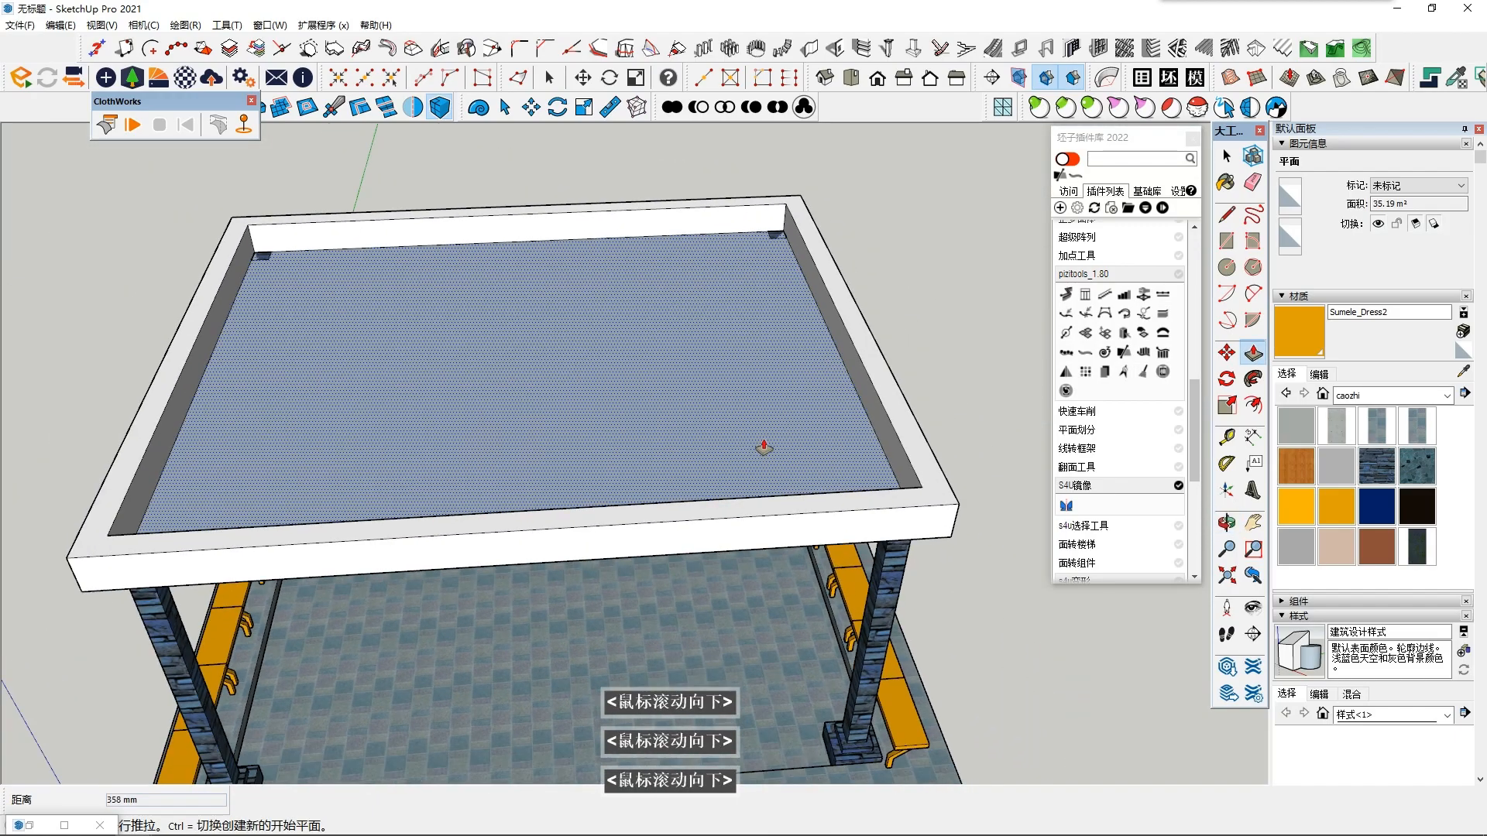
left_click(725, 424)
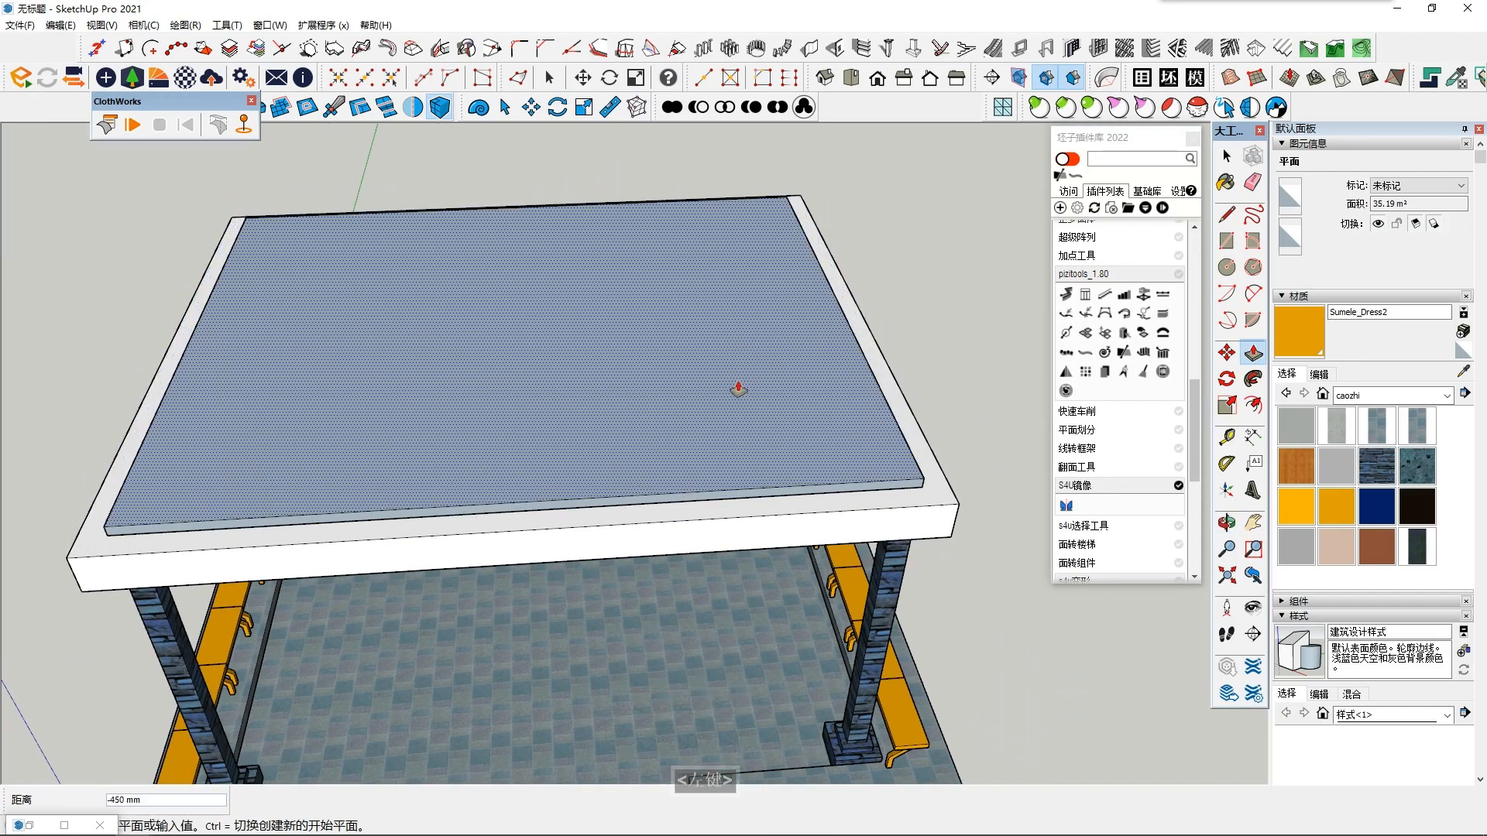
left_click(738, 404)
middle_click_drag(738, 404, 763, 77)
middle_click_drag(762, 78, 763, 317, "shift")
scroll(741, 415, "up", 1)
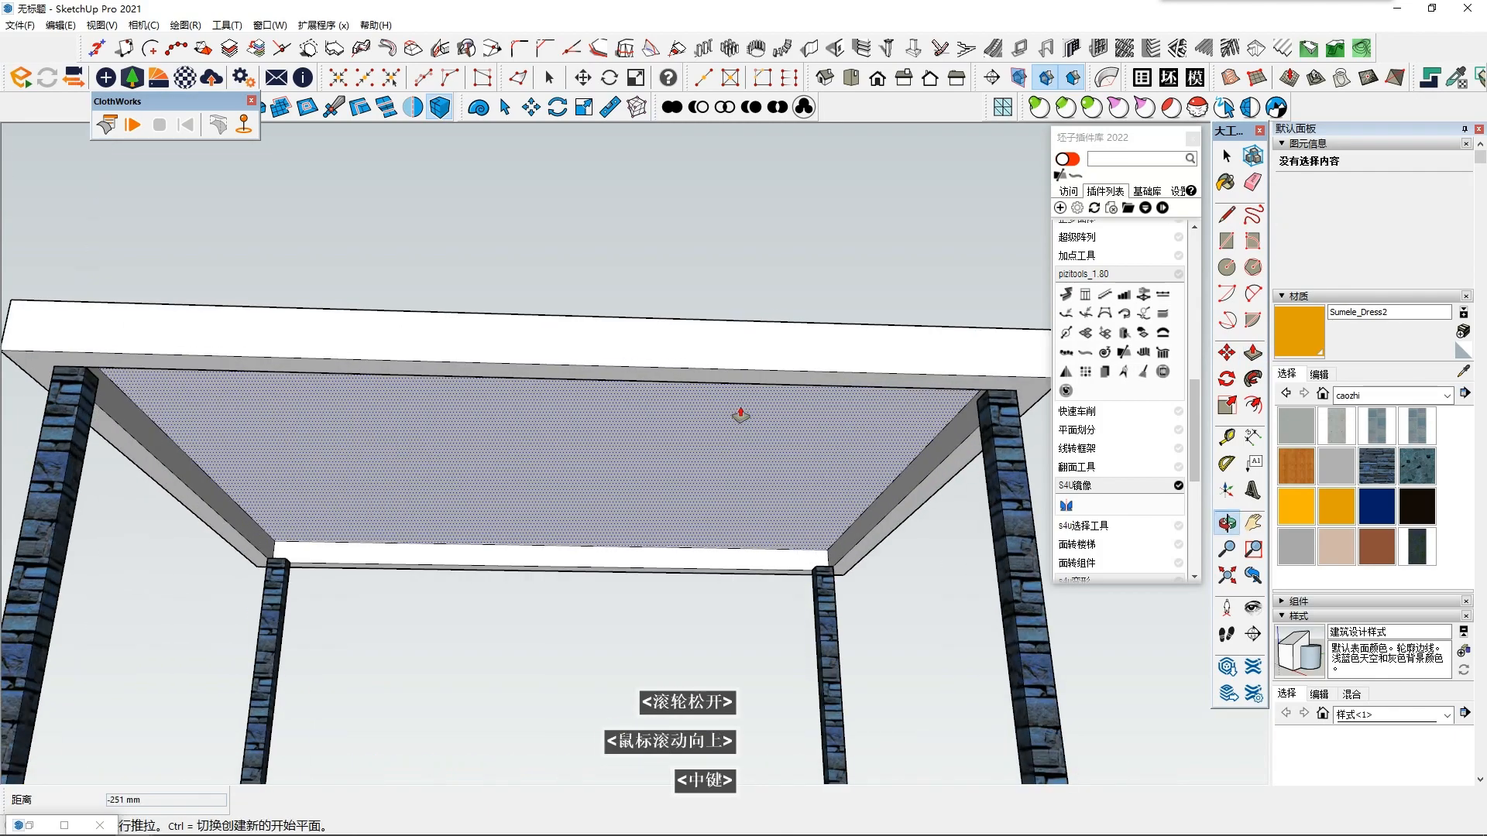
- Undo the ring and inner face extrusions to flatten the roof again
key("ctrl+z")
key("ctrl+z")
middle_click_drag(721, 455, 935, 602)
key("Escape")
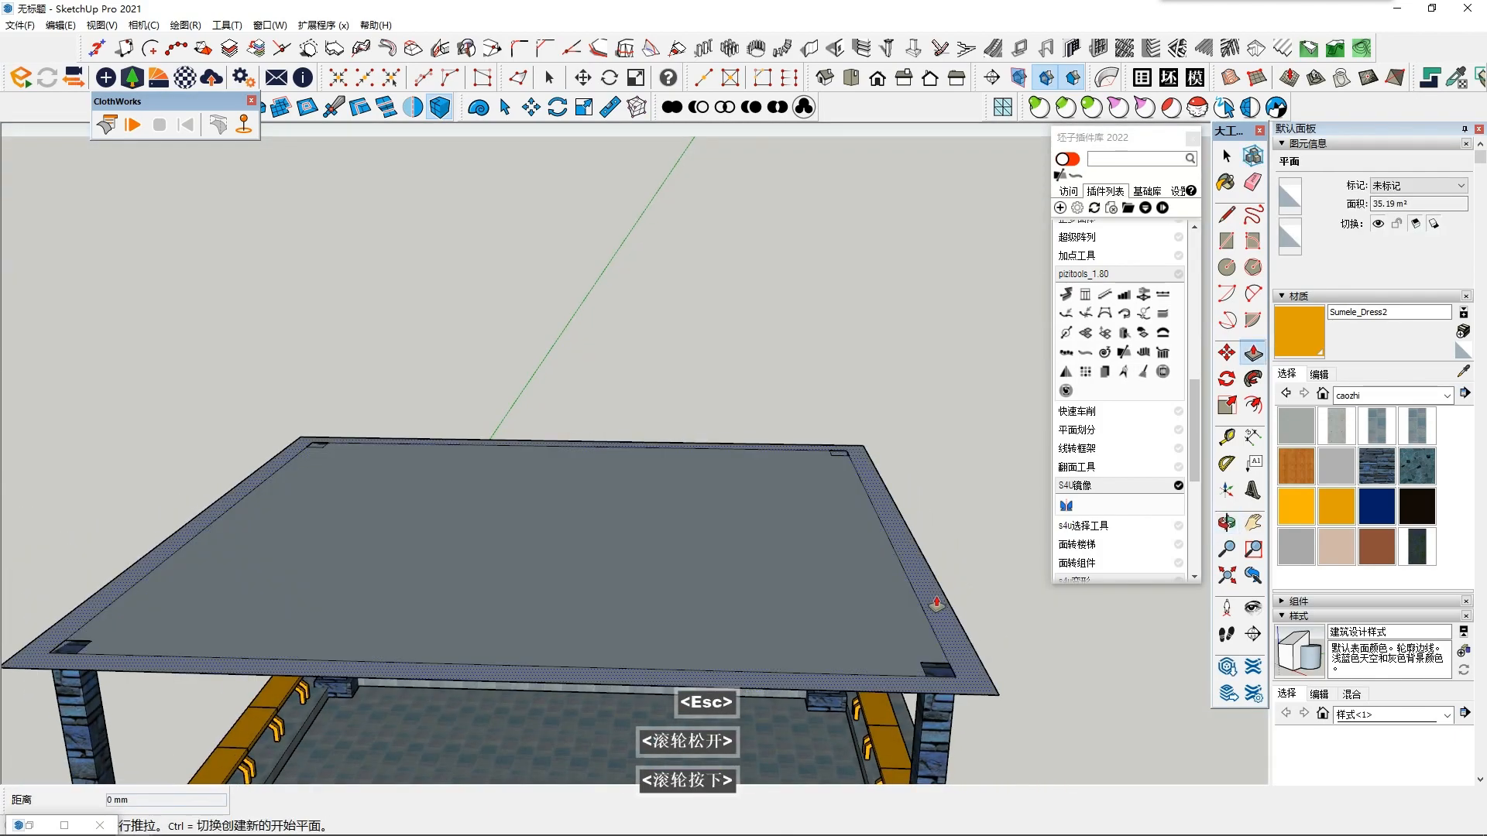
- Try raising the border ring, extruding the inner roof face about 847 mm and pulling its underside back down
left_click(939, 550)
left_click(694, 571)
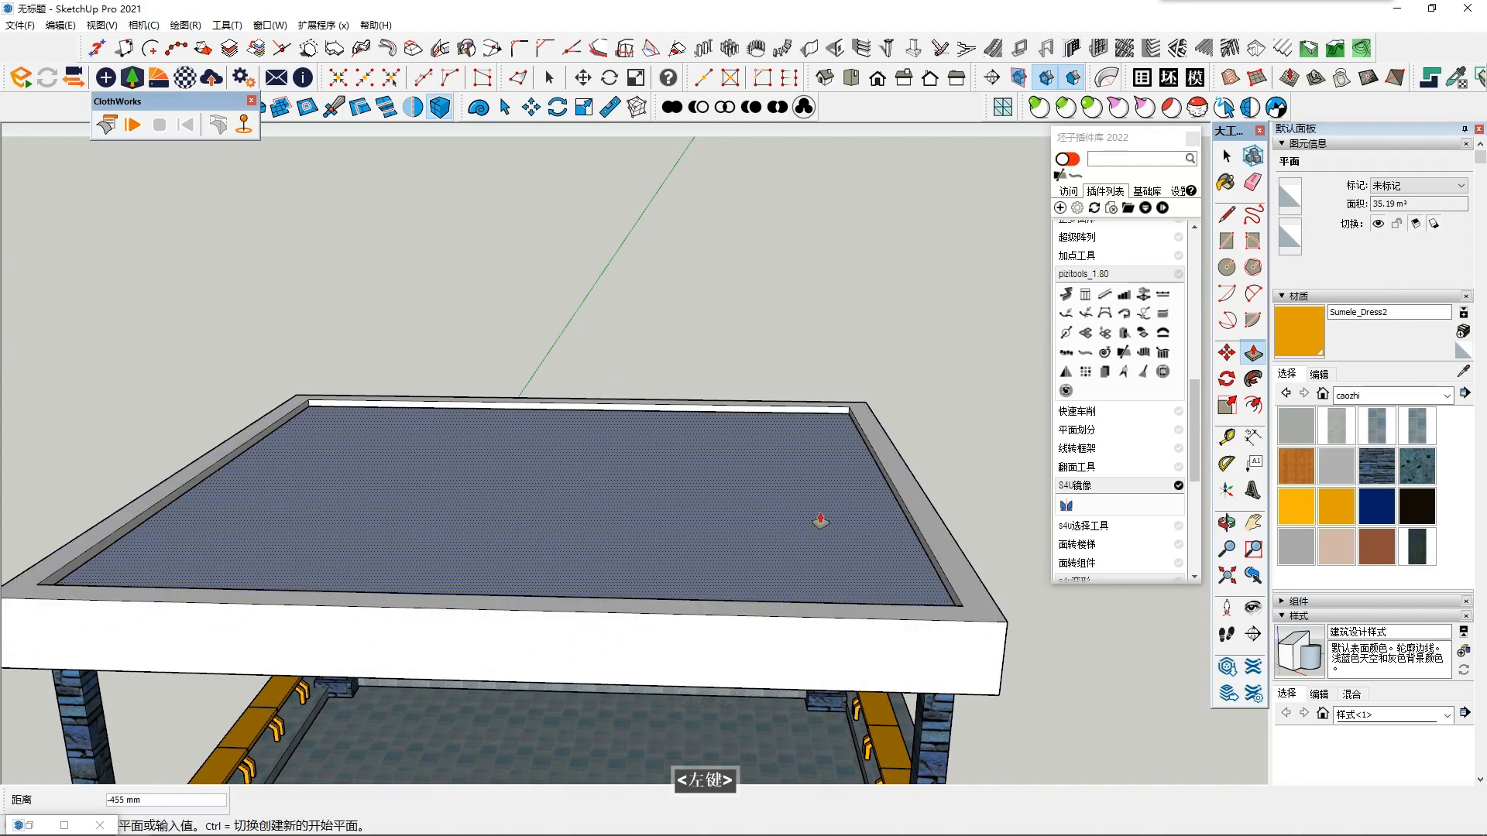
scroll(847, 491, "up", 3)
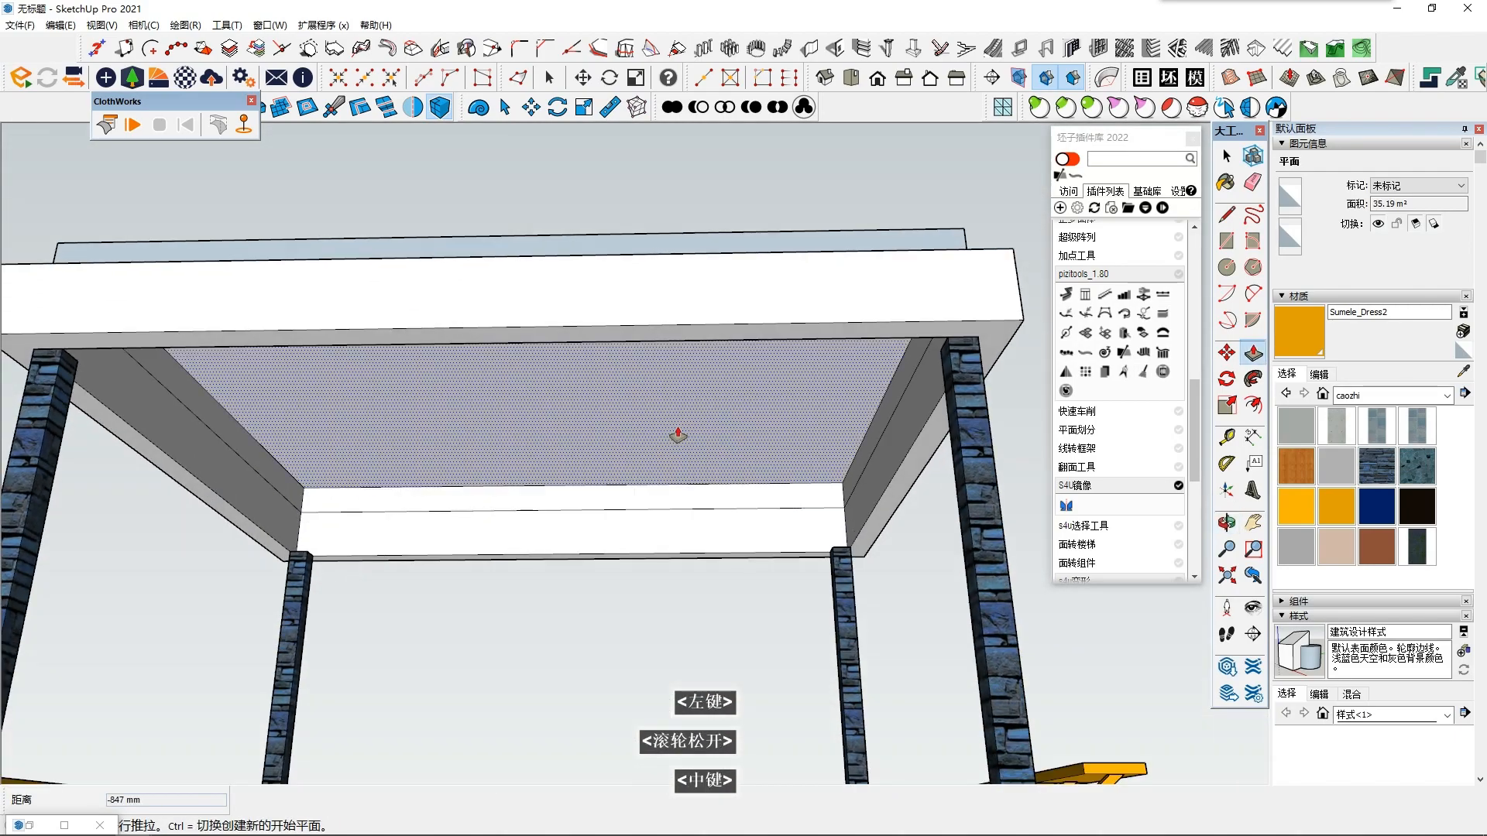
middle_click_drag(633, 492, 687, 511)
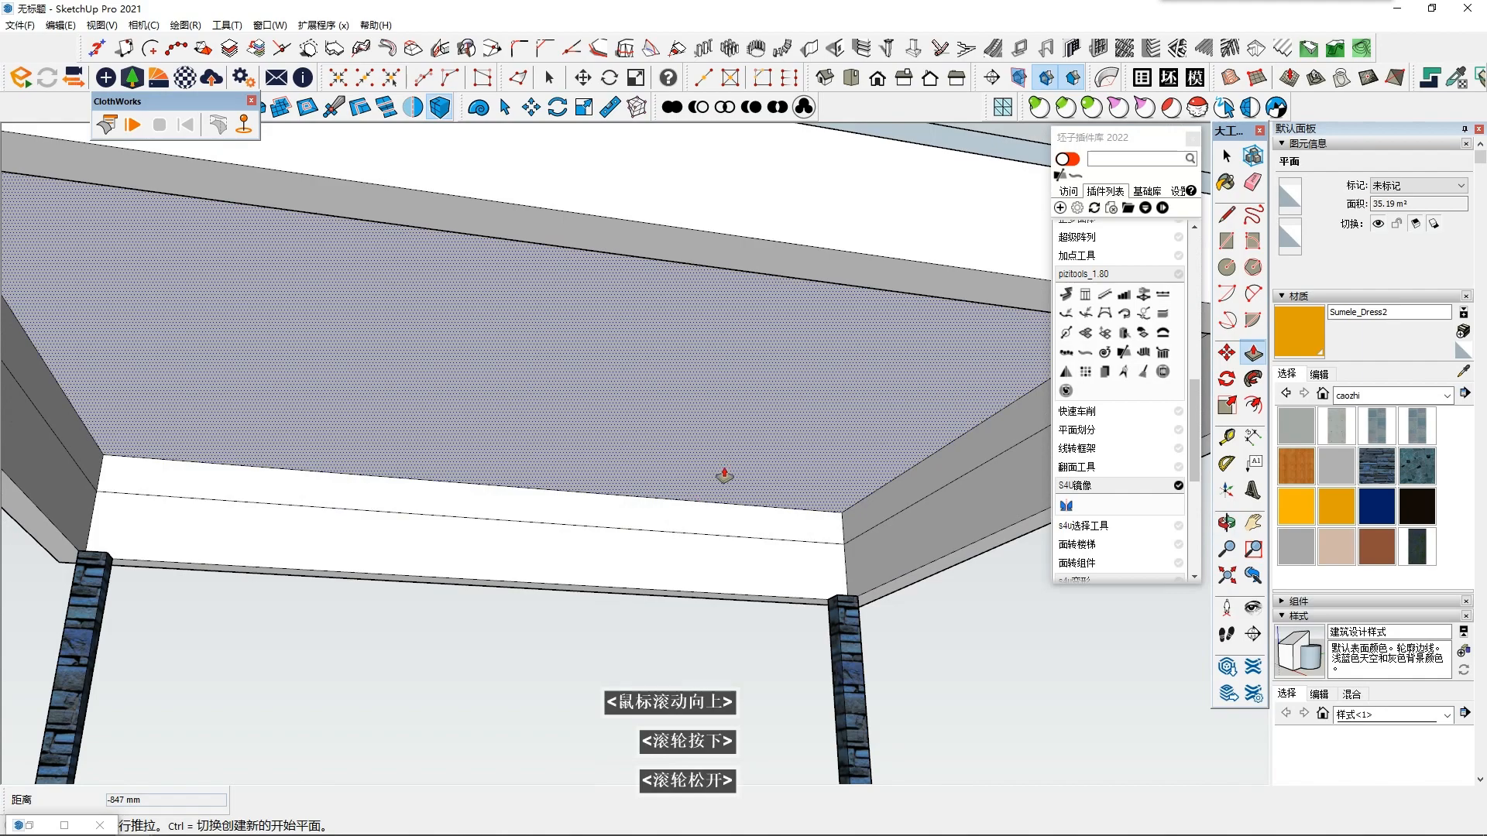
left_click(720, 483)
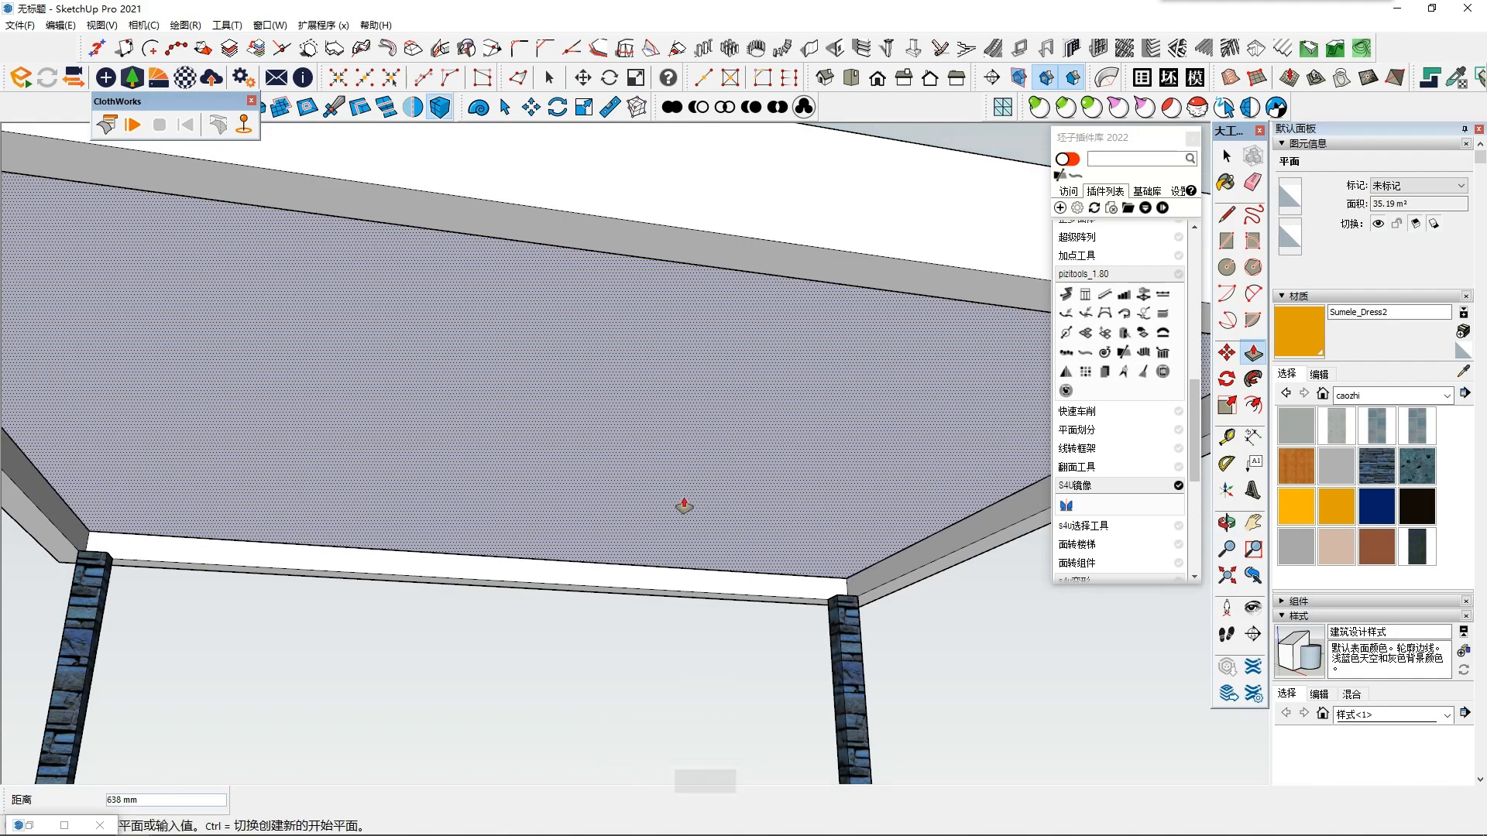
scroll(691, 486, "down", 5)
middle_click_drag(691, 478, 668, 499)
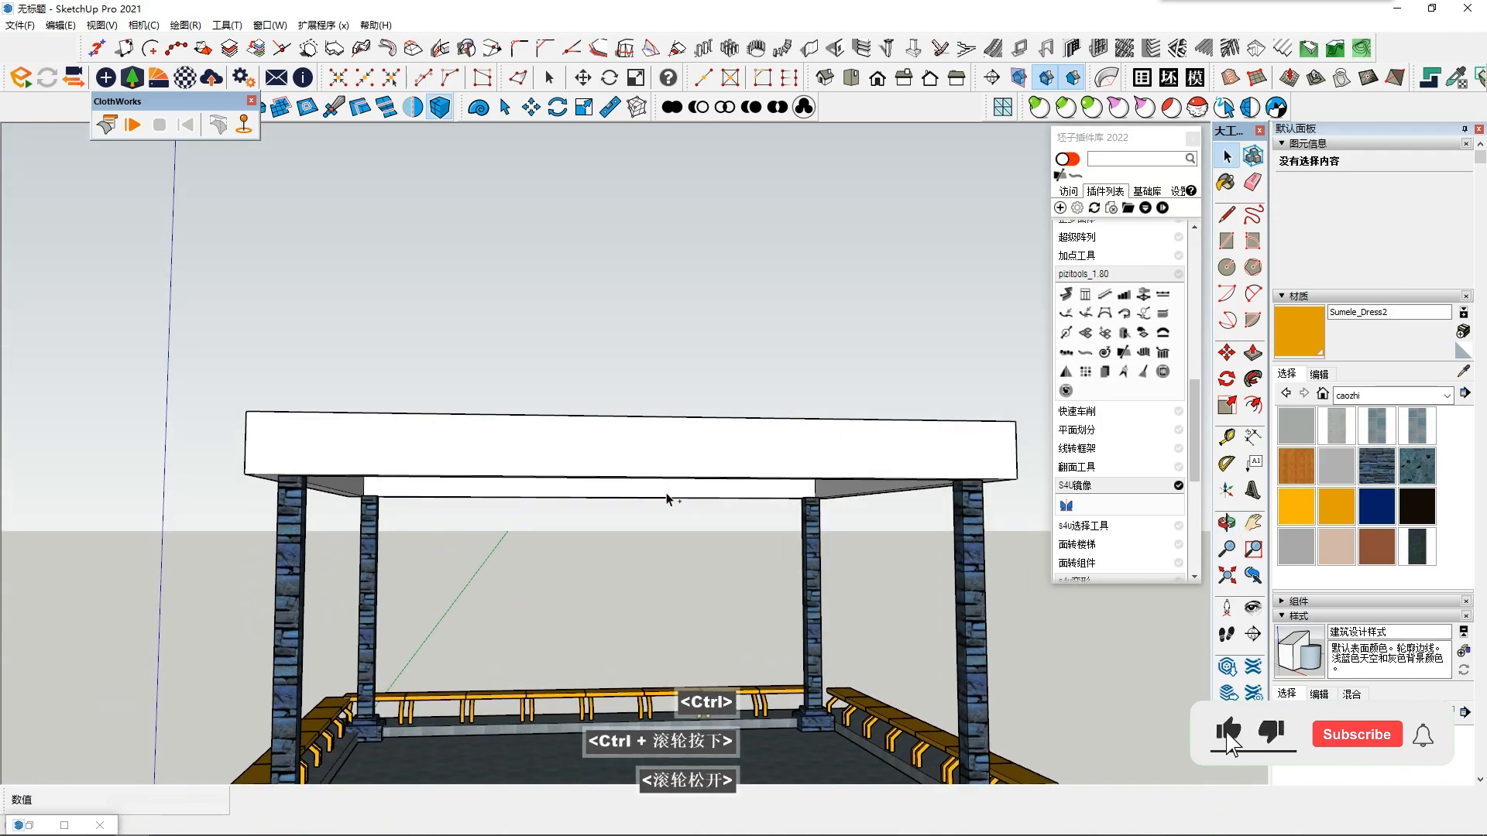
- Undo the latest roof changes back to the flat inner face with its separate border ring
key("shift+F8")
middle_click_drag(722, 565, 687, 671)
key("ctrl+z")
key("ctrl+z")
key("ctrl+z")
middle_click_drag(850, 560, 716, 569)
double_click(716, 569, "shift")
middle_click(716, 569)
middle_click(715, 569)
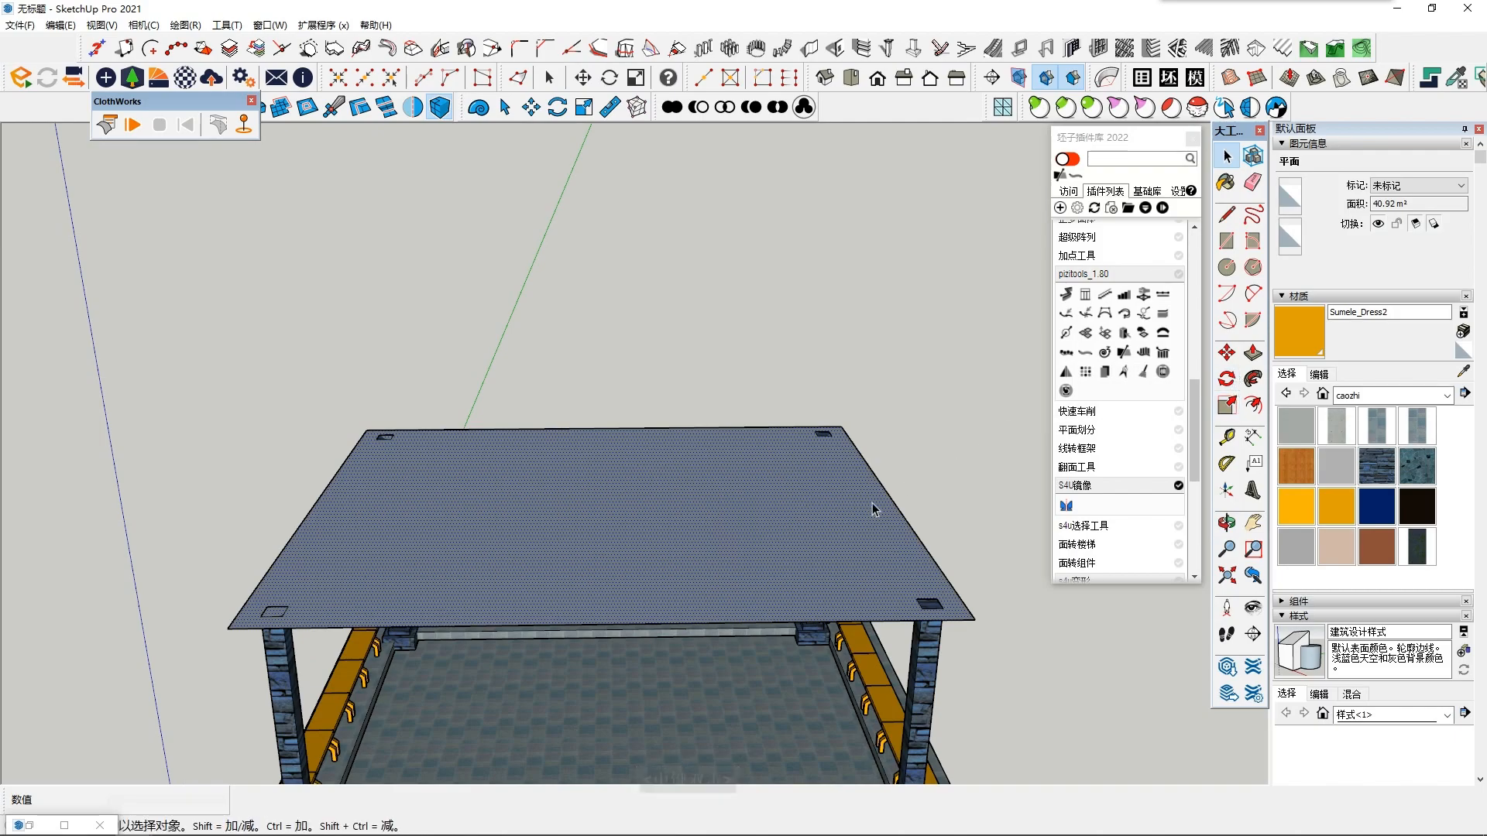
key("ctrl+z")
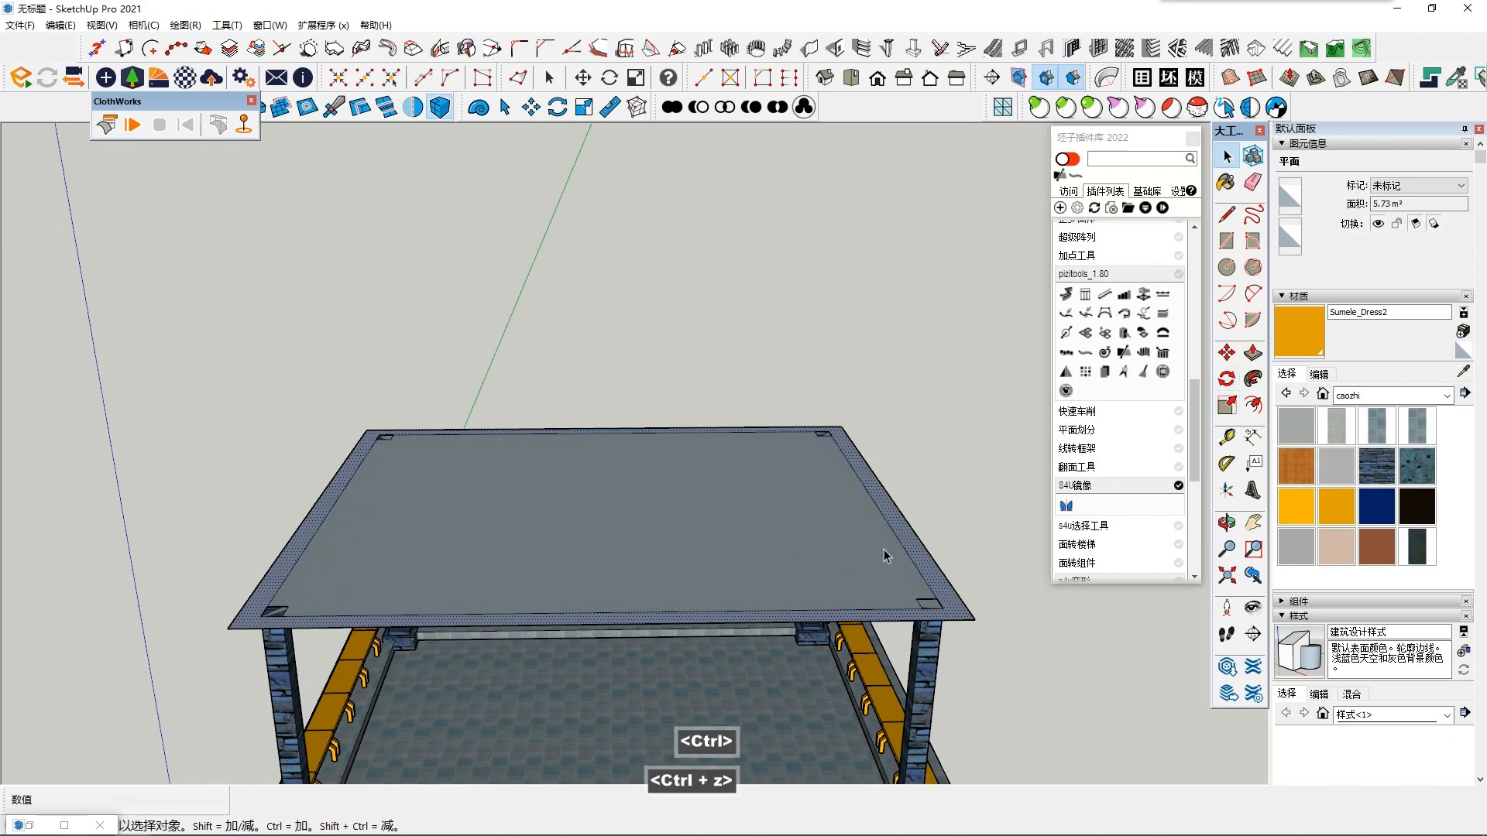
- Extrude the roof's border ring up about 745 mm and push/pull a new copy of the inner face flush with its top
left_click(941, 582)
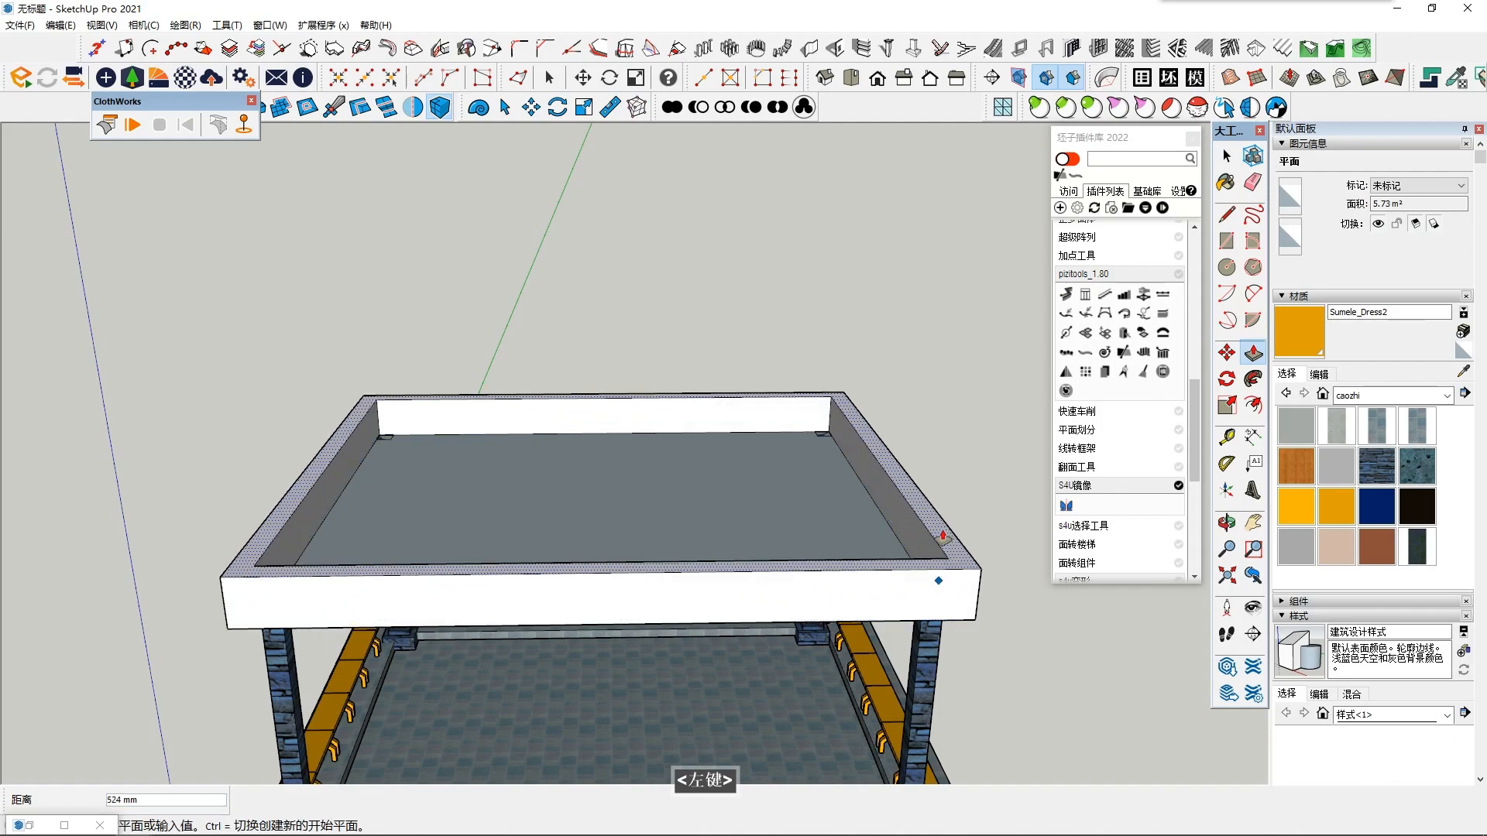
key("space")
left_click(587, 507)
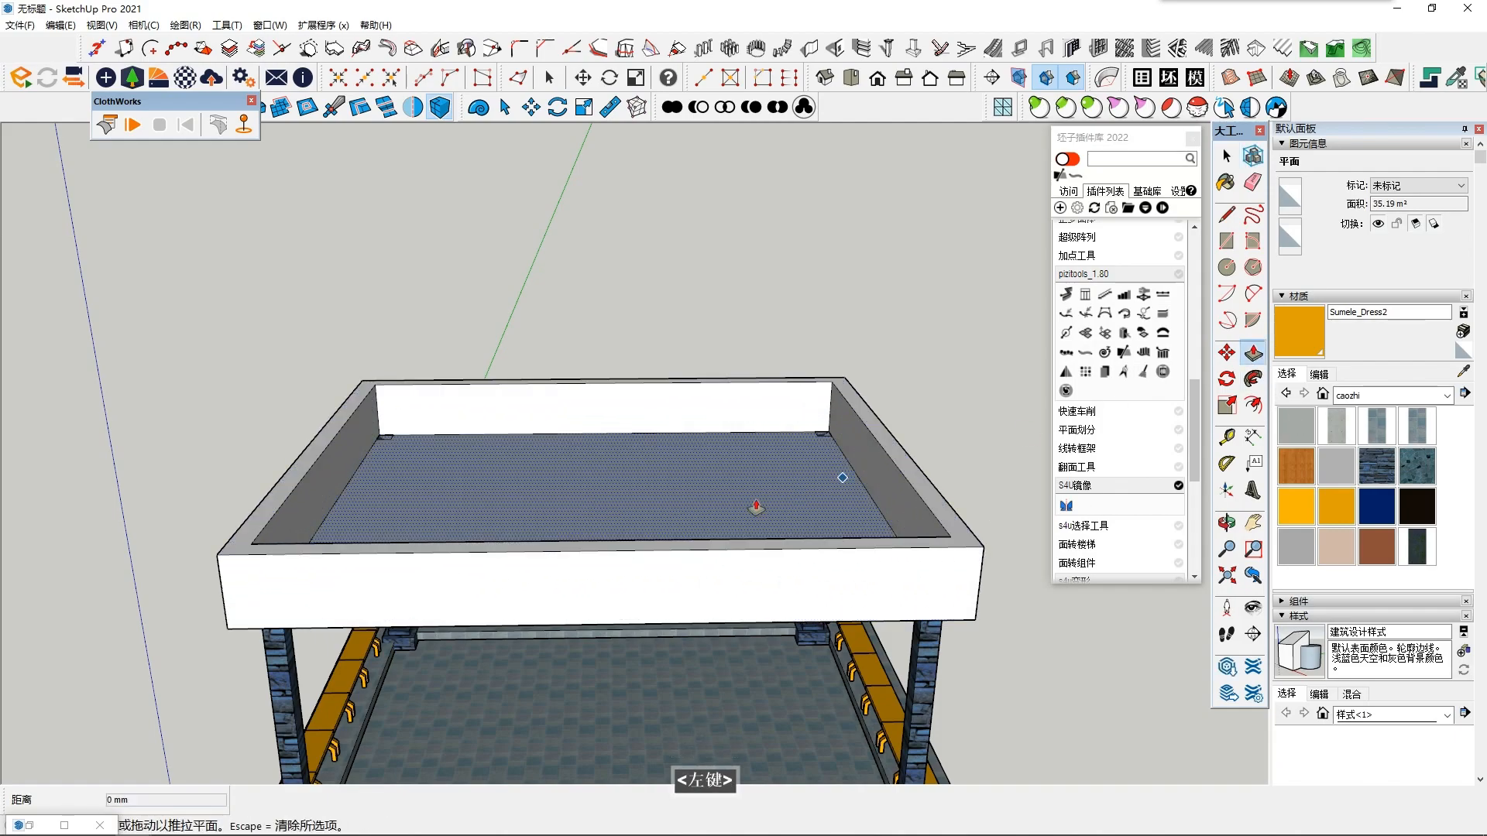
left_click(739, 511)
key("ctrl")
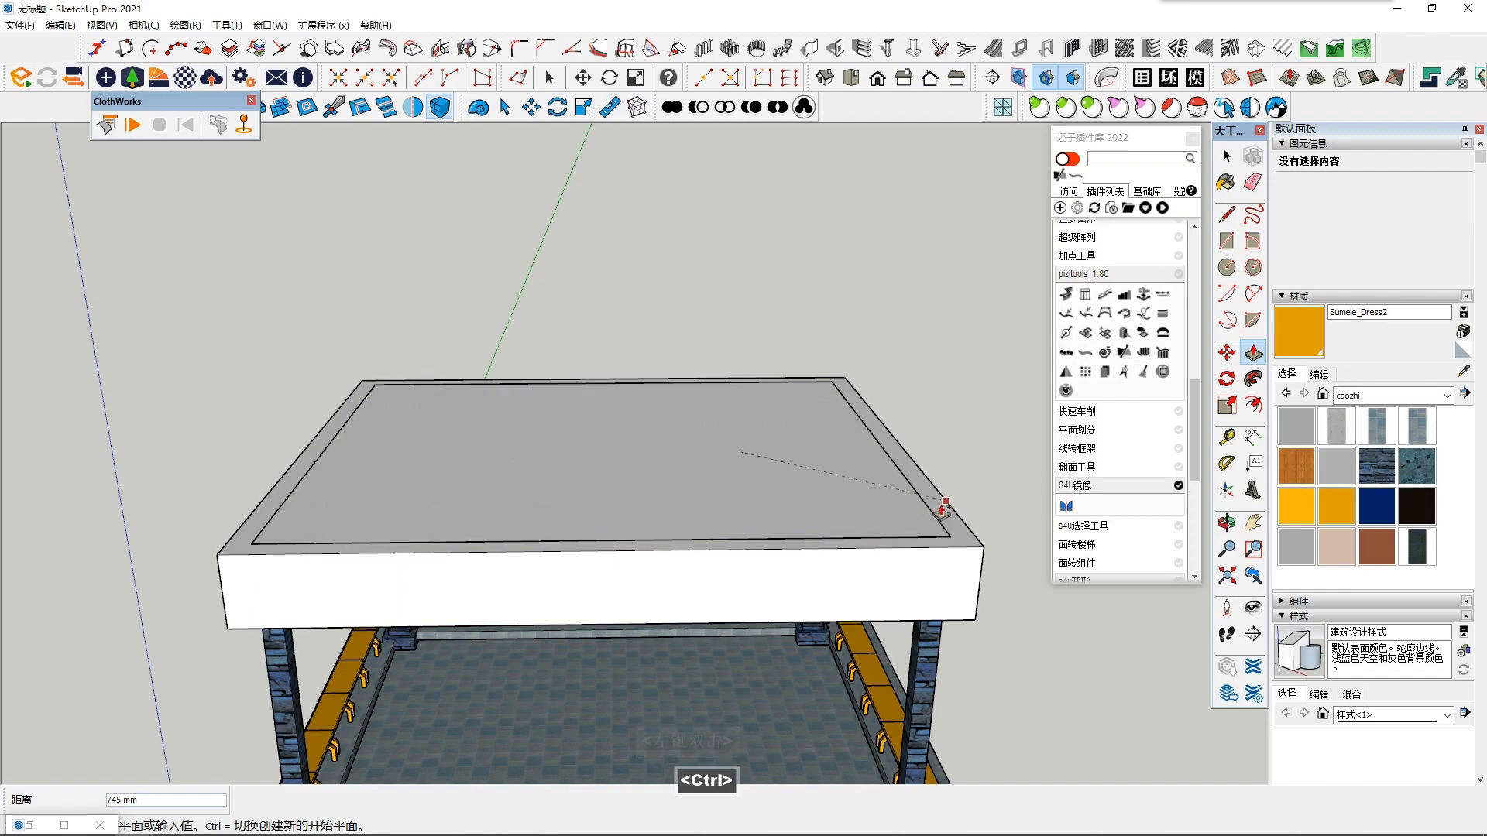
left_click(945, 501)
- Delete the lower inner face that closes off the roof's underside between the columns
middle_click_drag(863, 558, 720, 298)
key("space")
left_click(690, 397)
scroll(714, 429, "up", 3)
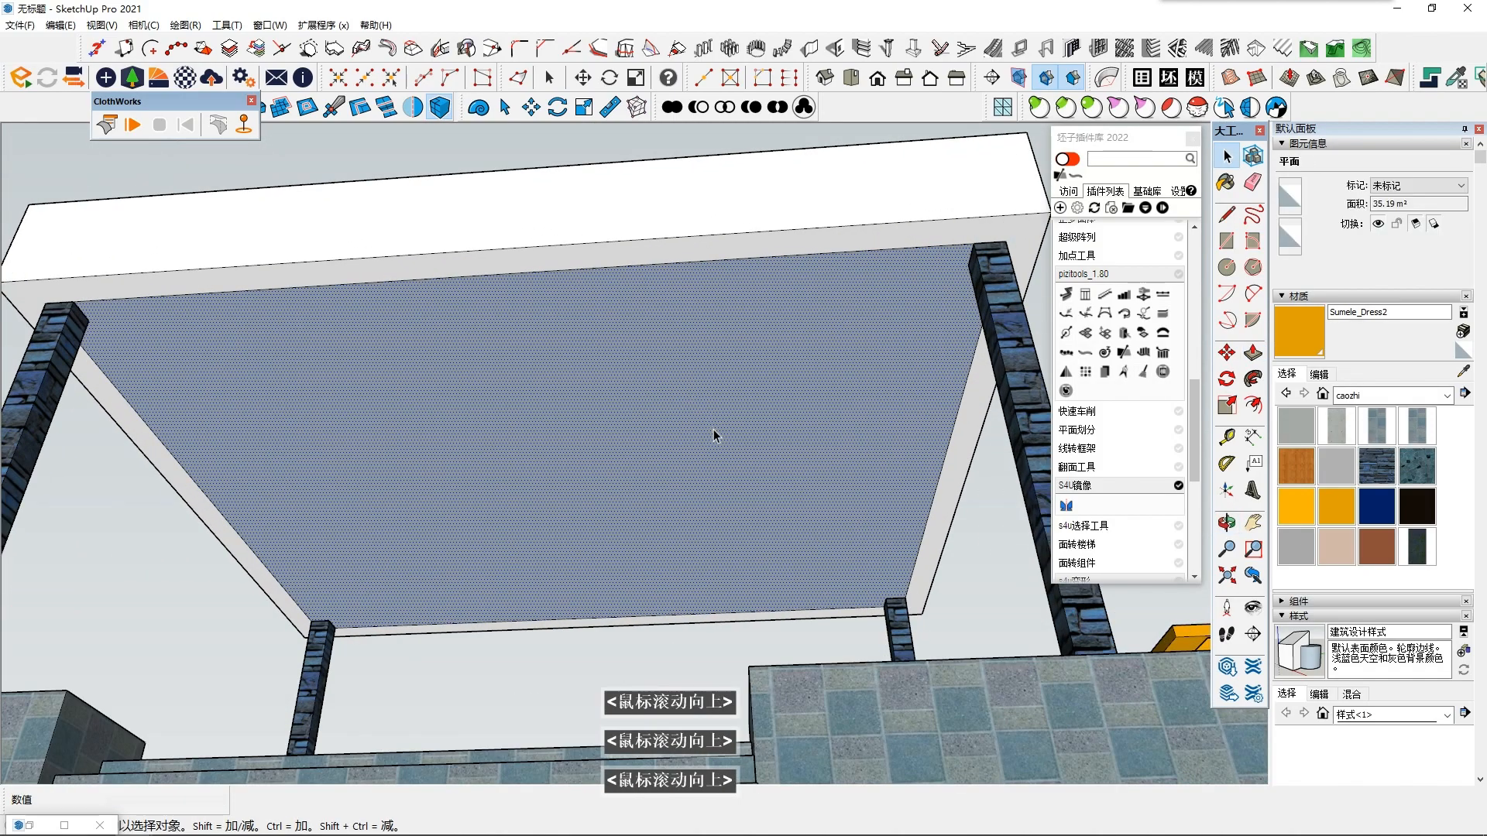
key("Delete")
scroll(743, 457, "down", 1)
scroll(651, 531, "up", 3)
scroll(664, 556, "down", 1)
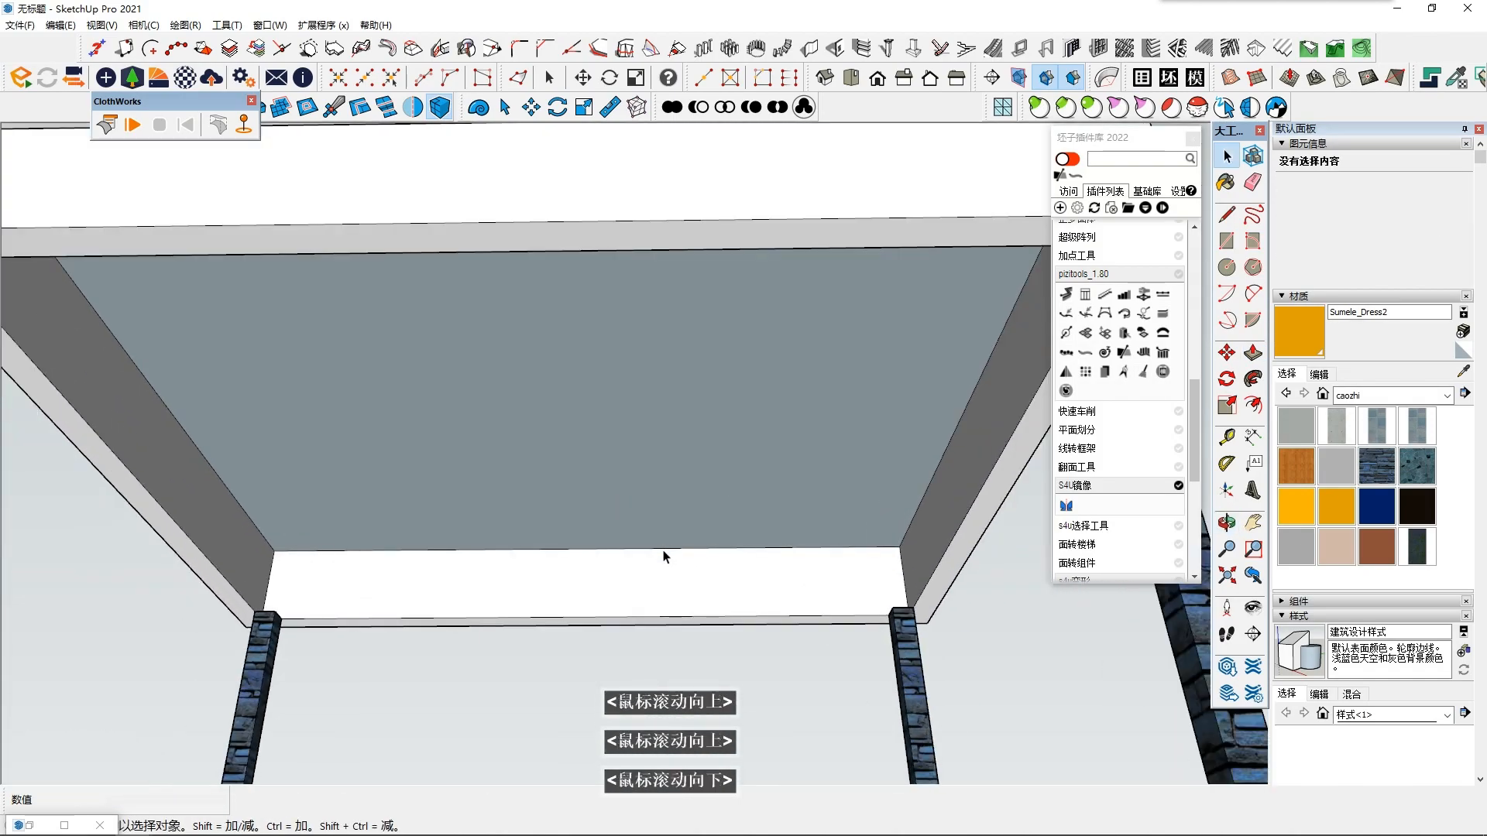
- Offset the edges of the roof's recessed ceiling face inward about 200 mm to form a border ring
middle_click_drag(664, 556, 661, 621)
scroll(514, 581, "down", 1)
middle_click_drag(514, 580, 500, 539)
scroll(346, 555, "up", 2)
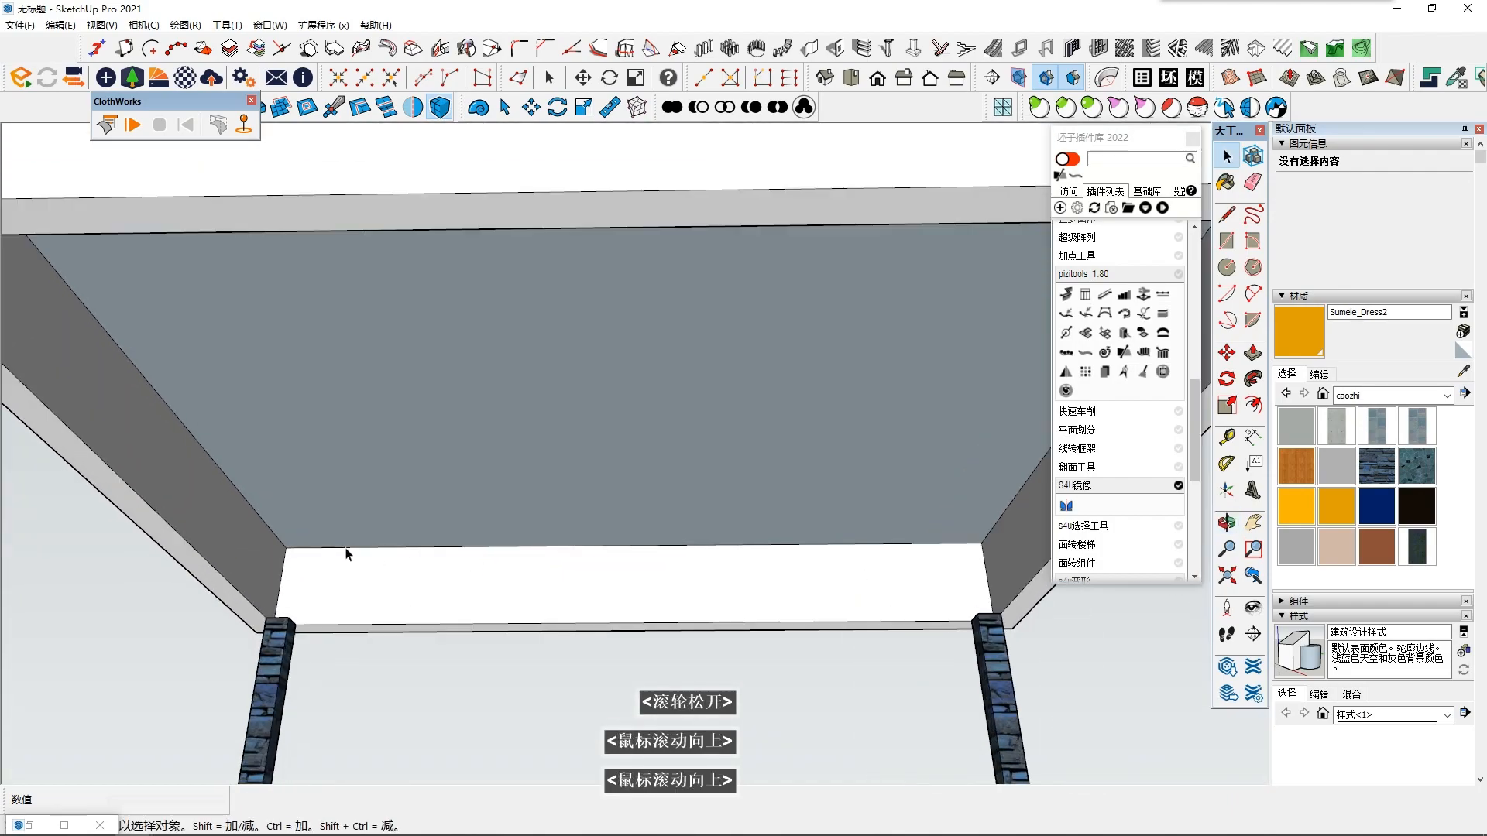
double_click(465, 451)
middle_click_drag(468, 449, 484, 476, "shift")
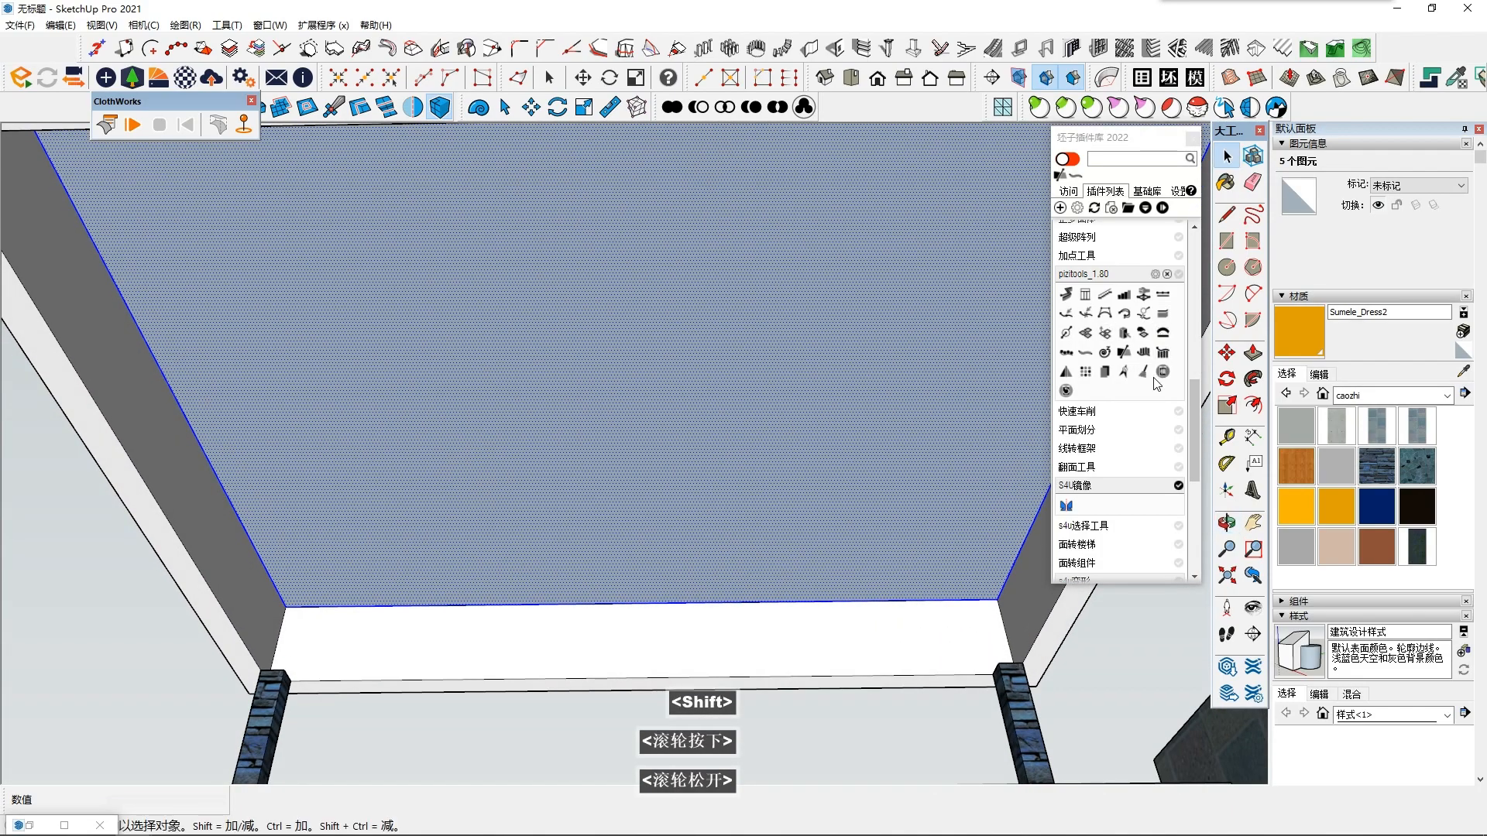
left_click(1255, 408)
scroll(941, 437, "down", 1)
mouse_move(933, 440)
middle_mouse_down()
mouse_move(840, 434)
mouse_move(850, 405)
middle_mouse_up()
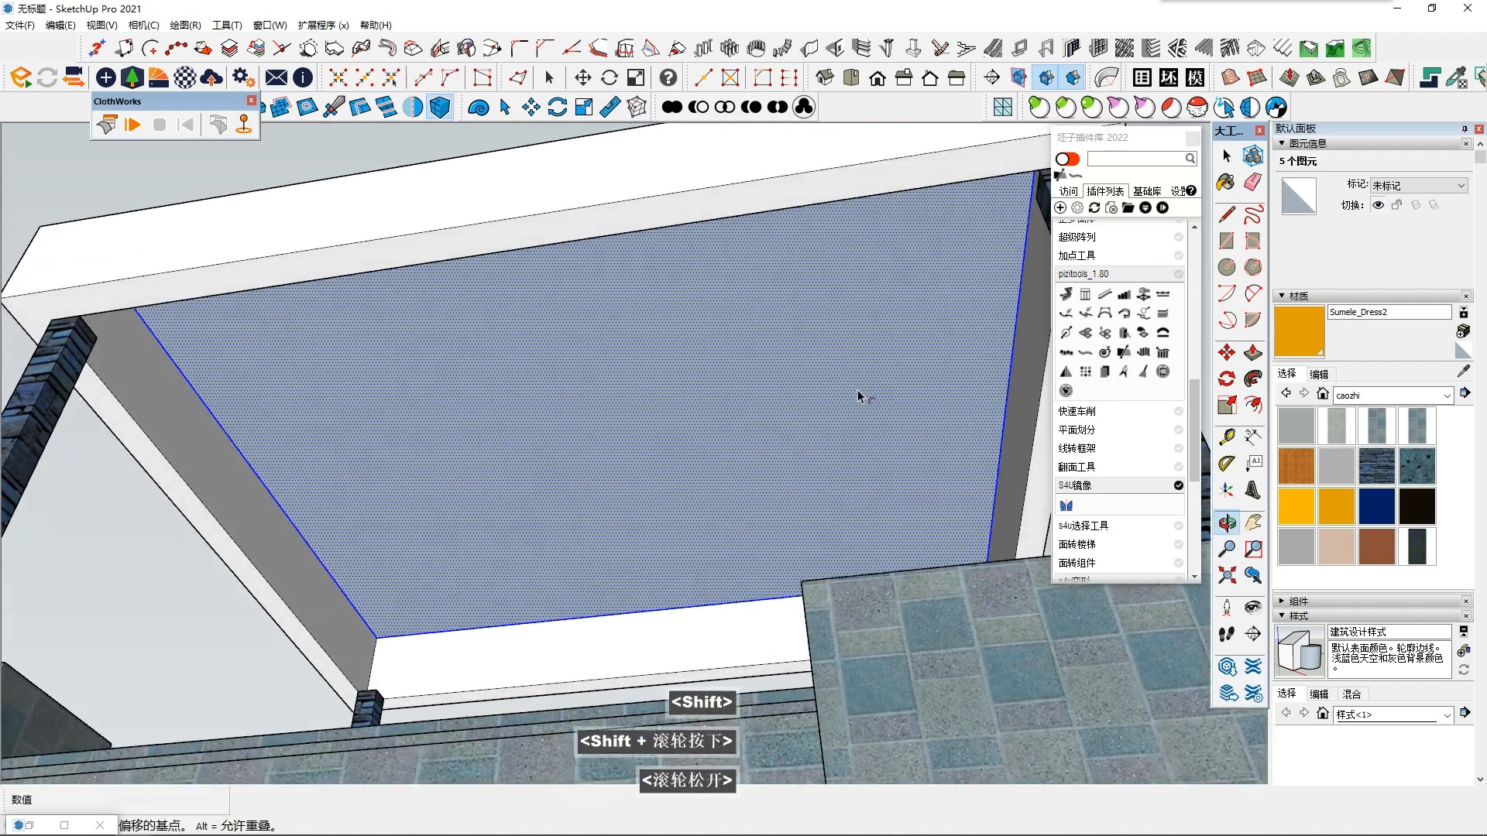
middle_click_drag(962, 332, 963, 381, "shift")
scroll(971, 434, "up", 3)
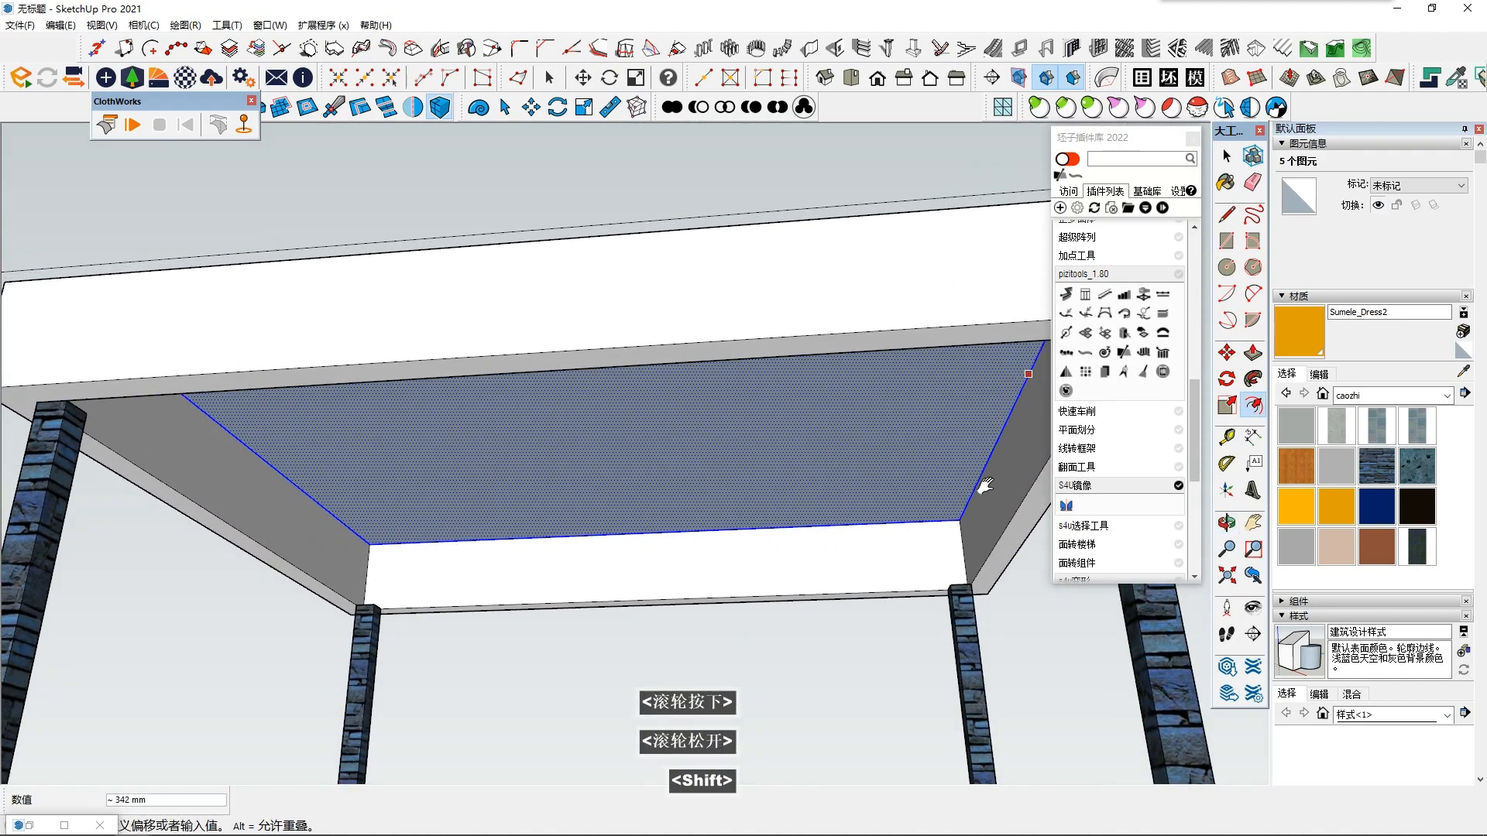
scroll(978, 499, "up", 2)
middle_click_drag(970, 481, 939, 466)
scroll(958, 507, "up", 2)
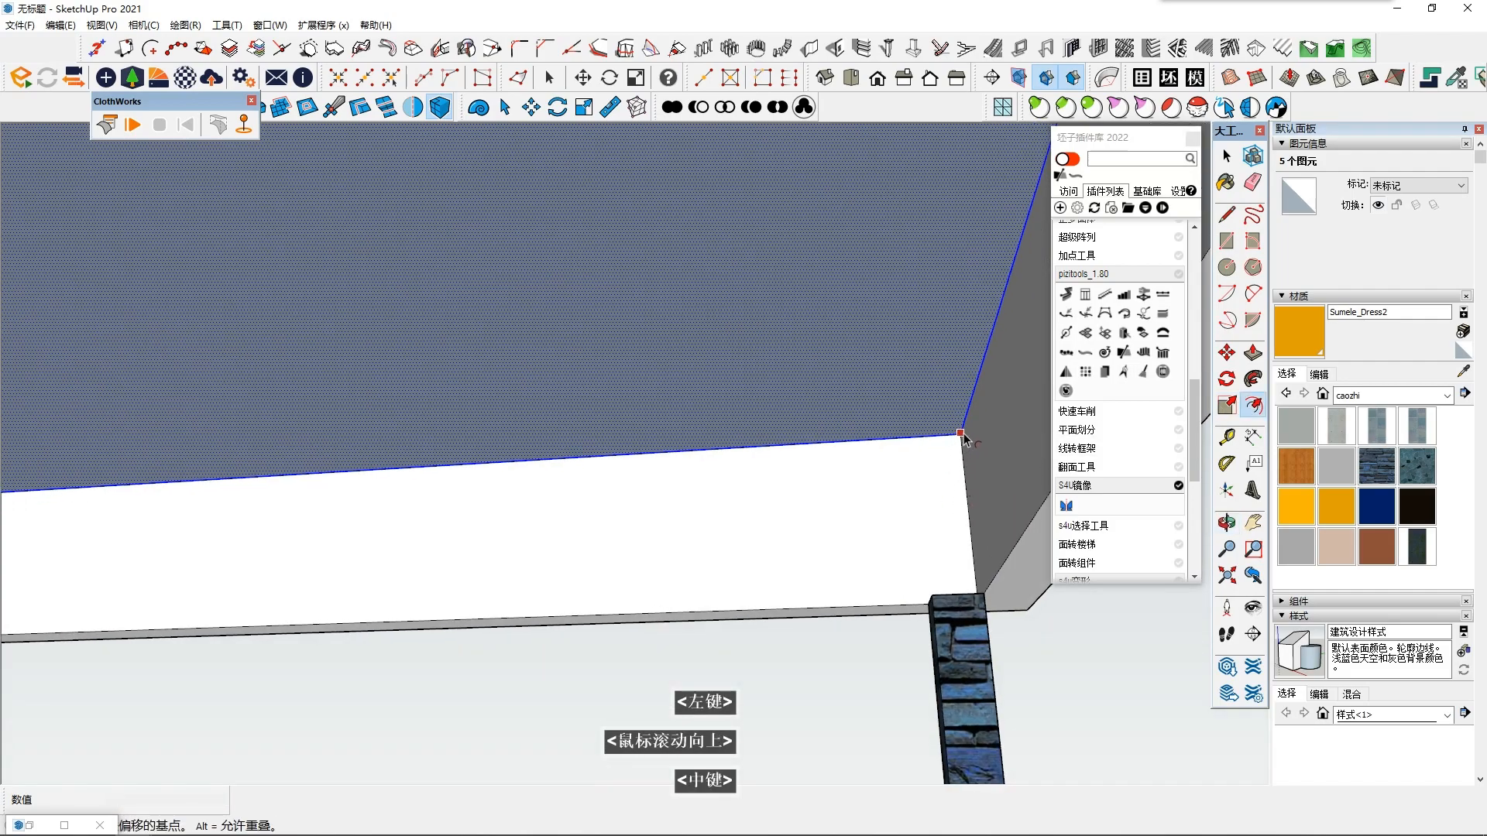
middle_click_drag(884, 575, 957, 370)
scroll(919, 670, "up", 2)
key("space")
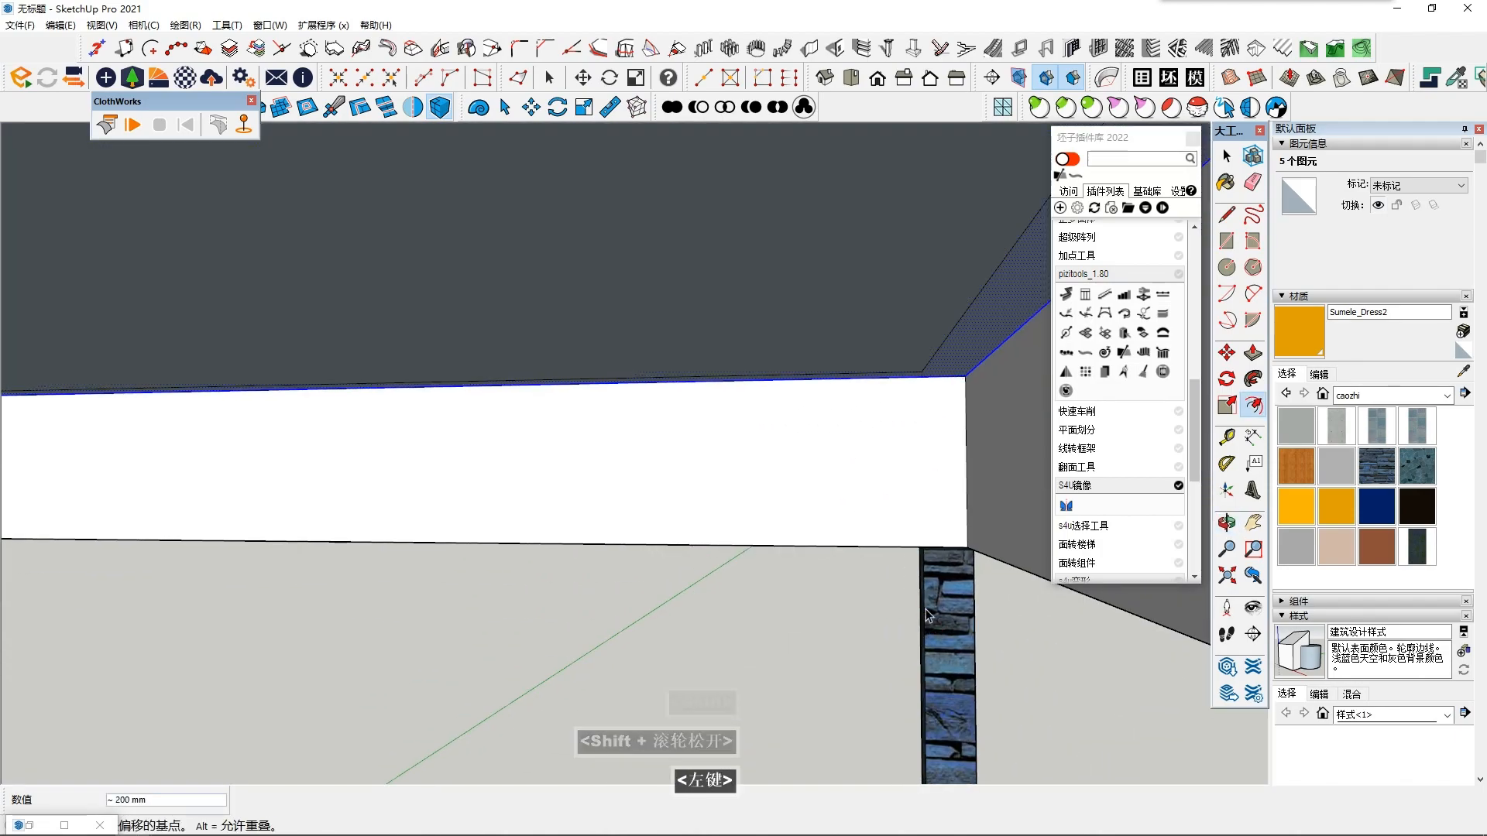
scroll(938, 402, "up", 2)
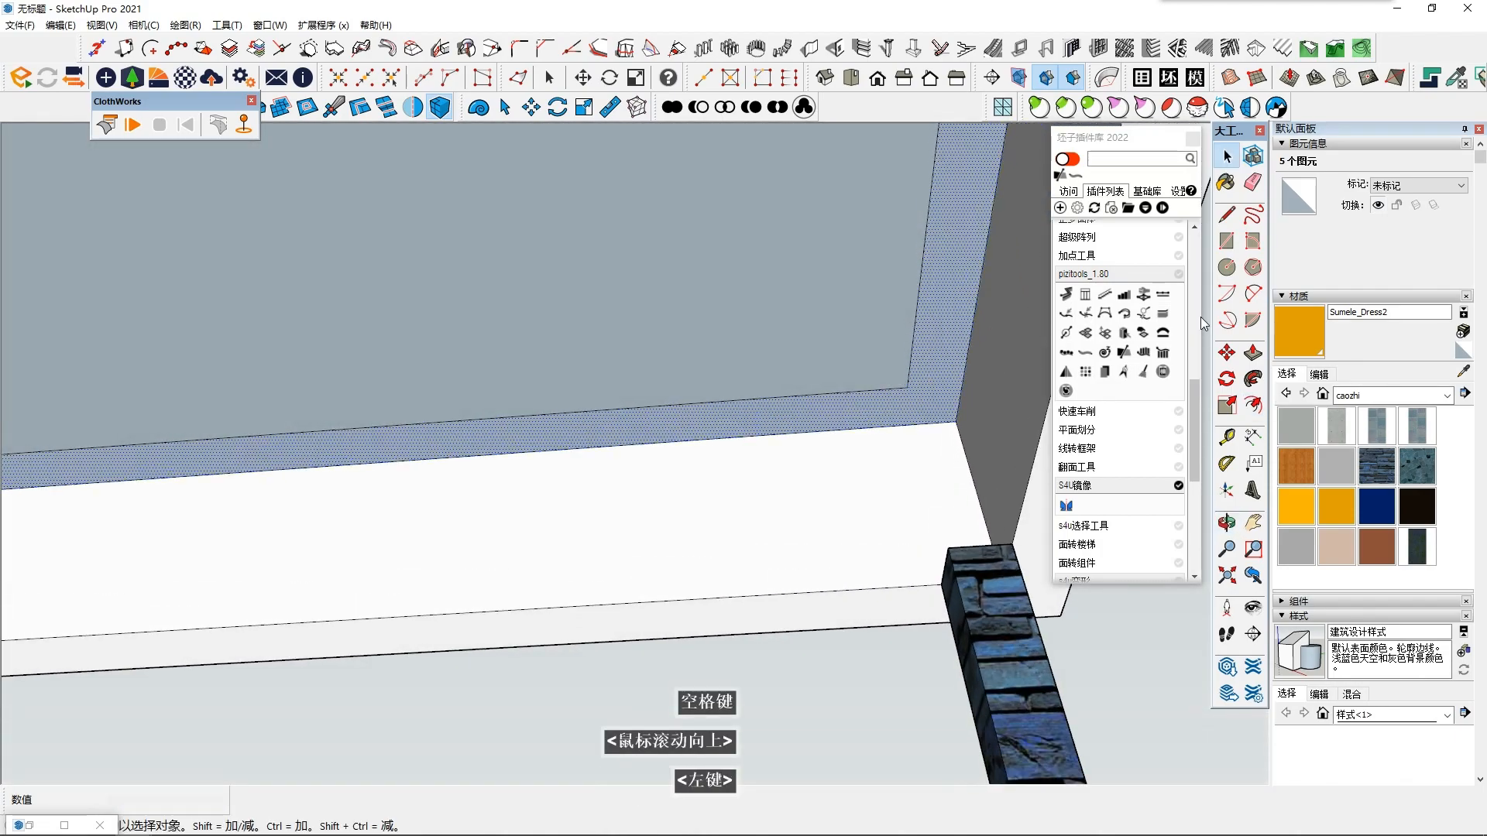
- Try to push/pull the ceiling's new border ring about 481 mm
left_click(1010, 376)
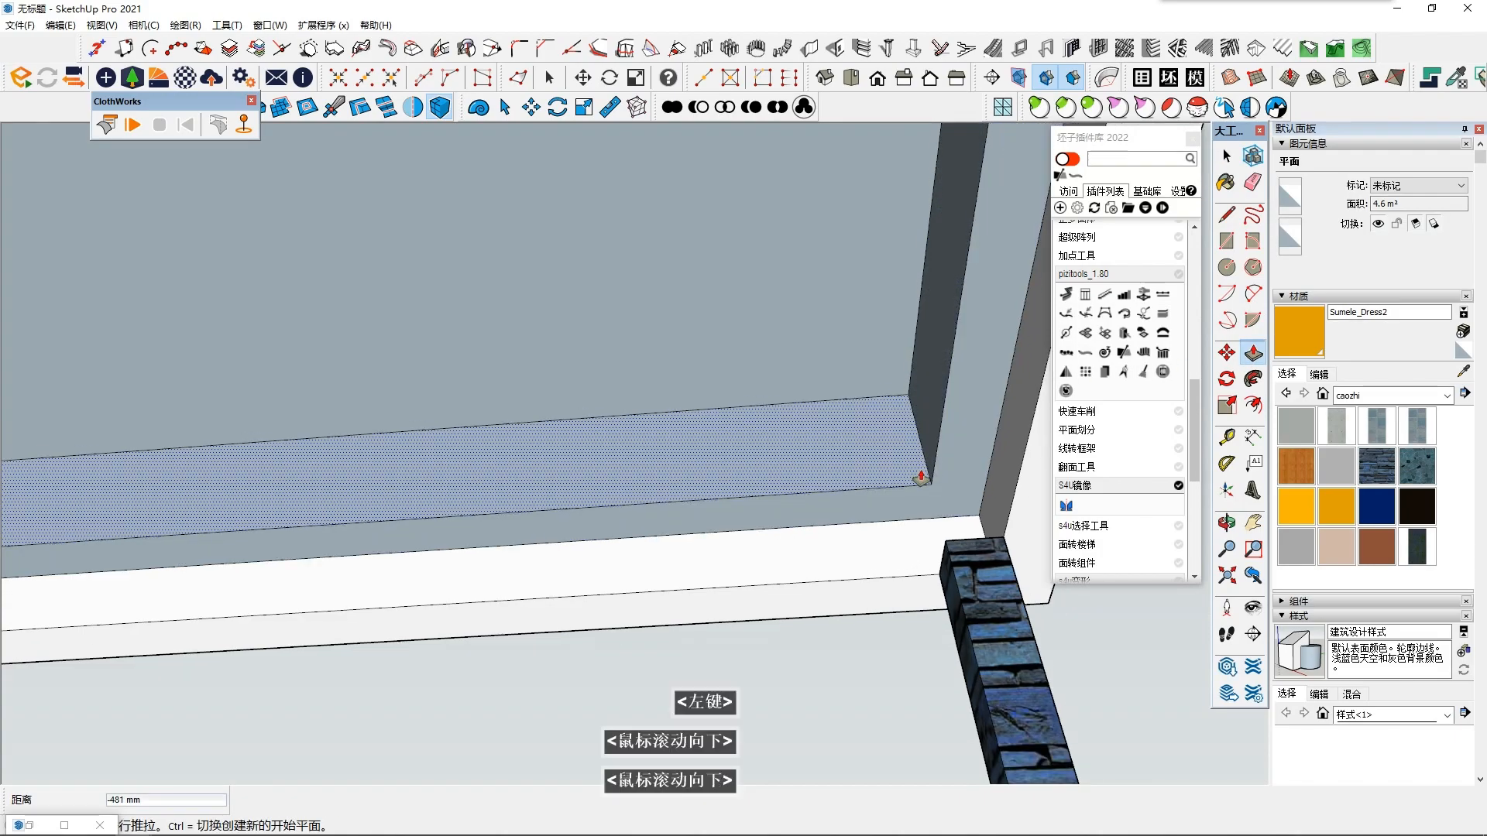
scroll(903, 475, "down", 3)
middle_click_drag(903, 459, 511, 565, "shift")
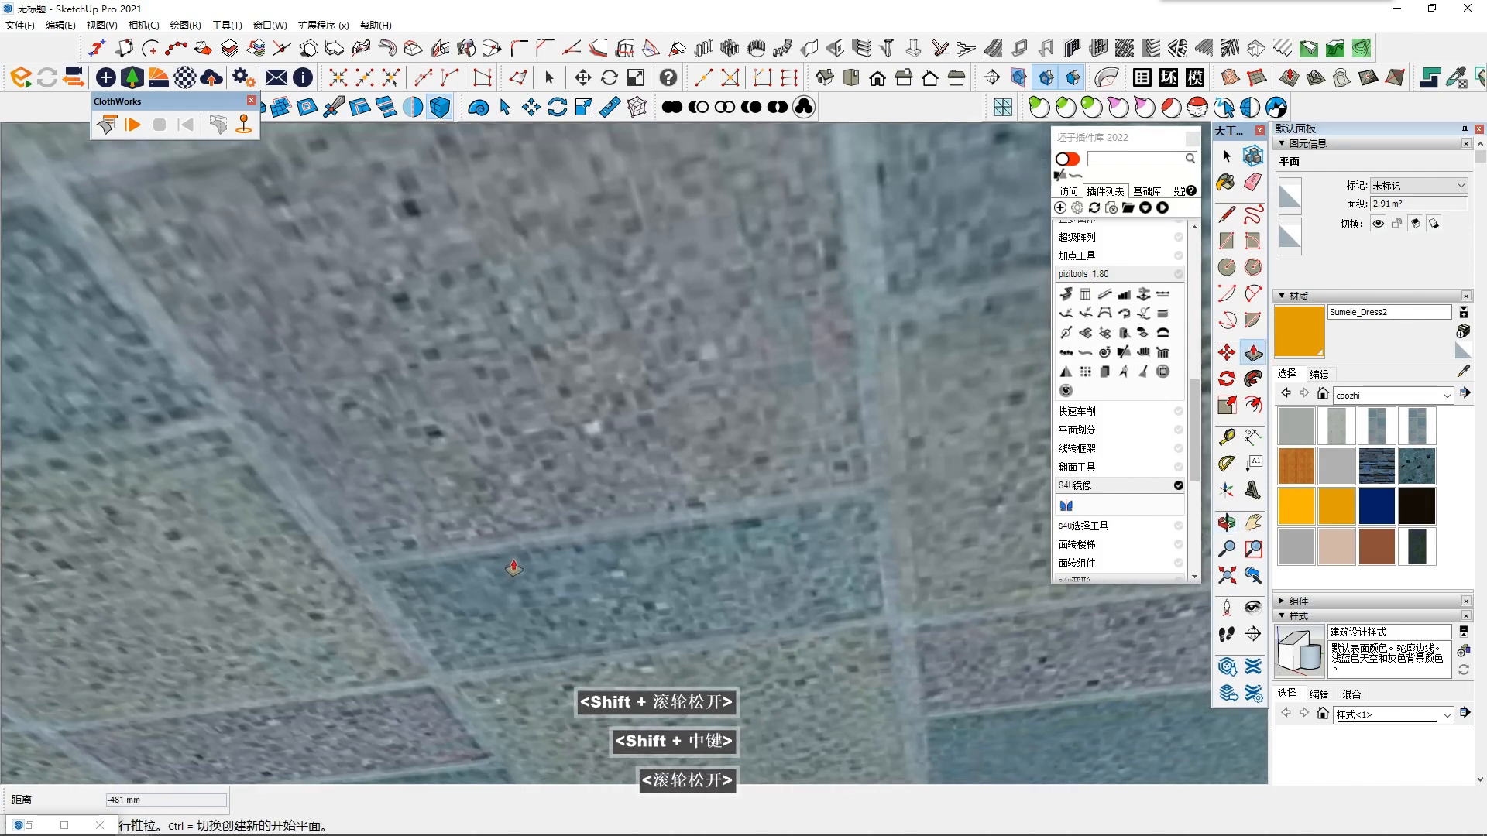
- Bring the pavilion back into view and undo the last push/pull of the ceiling's border ring
key("space")
left_click(881, 76)
mouse_move(650, 535)
middle_mouse_down()
mouse_move(584, 634)
mouse_move(361, 498)
mouse_move(697, 402)
mouse_move(753, 415)
mouse_move(658, 625)
mouse_move(709, 472)
mouse_move(743, 621)
mouse_move(654, 644)
mouse_move(634, 587)
mouse_move(419, 714)
mouse_move(421, 631)
mouse_move(480, 616)
middle_mouse_up()
scroll(362, 498, "down", 4)
mouse_move(480, 617)
middle_mouse_down()
mouse_move(548, 570)
mouse_move(842, 229)
mouse_move(638, 375)
mouse_move(741, 489)
mouse_move(729, 506)
mouse_move(799, 321)
middle_mouse_up()
scroll(741, 489, "up", 4)
mouse_move(709, 532)
middle_mouse_down("shift")
mouse_move(472, 720)
mouse_move(474, 640)
mouse_move(534, 524)
mouse_move(414, 671)
middle_mouse_up("shift")
scroll(534, 525, "up", 2)
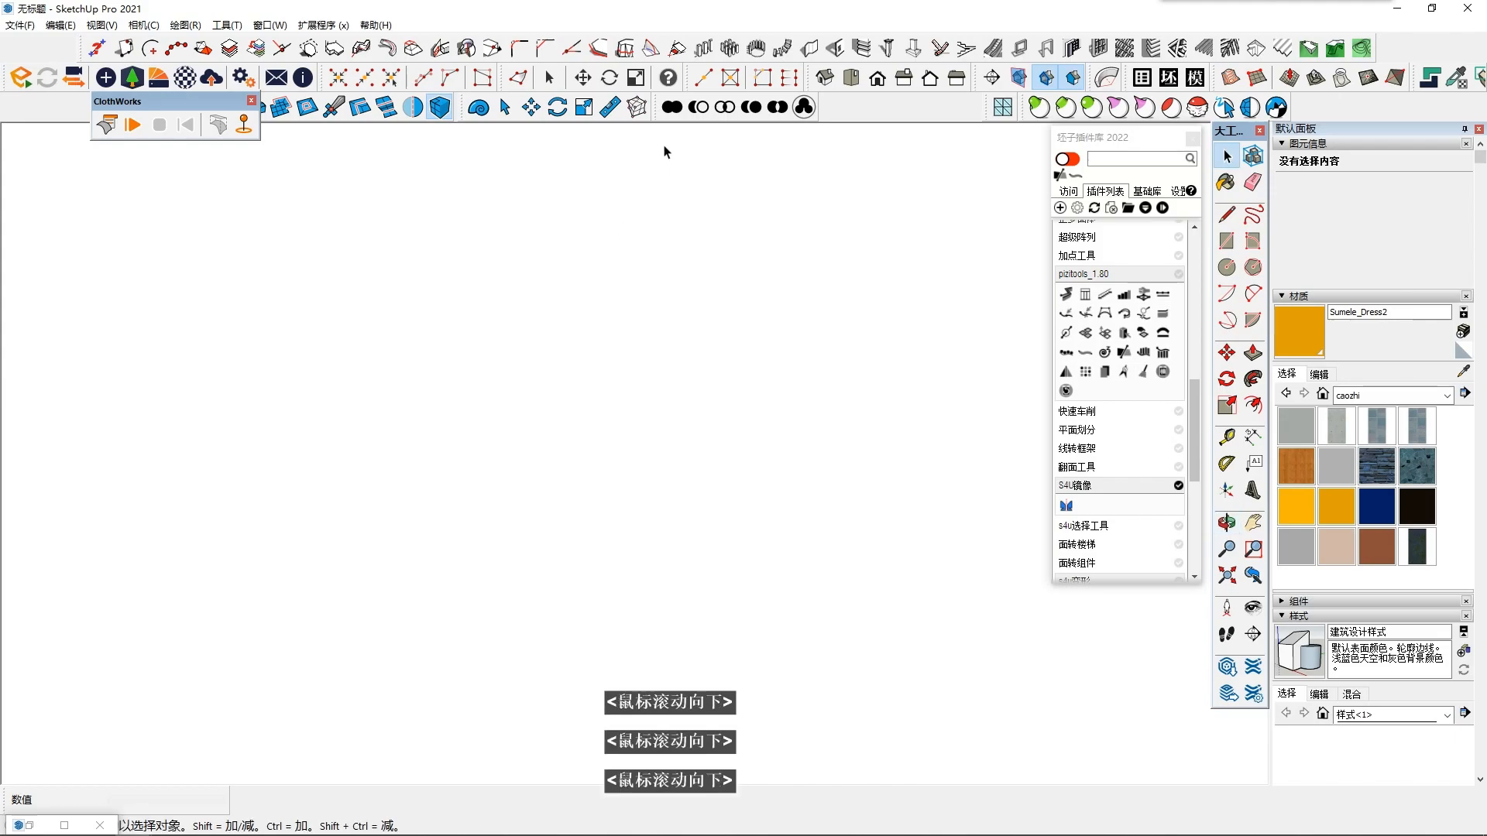
left_click(876, 82)
middle_click_drag(712, 464, 731, 364)
middle_click_drag(766, 524, 455, 387, "shift")
mouse_move(438, 459)
middle_mouse_down()
mouse_move(430, 447)
mouse_move(472, 511)
mouse_move(581, 395)
mouse_move(514, 508)
middle_mouse_up()
key("ctrl+z")
- Push/pull the ceiling's border ring as a new copy that keeps the original face
middle_click_drag(604, 470, 534, 534, "shift")
middle_click_drag(535, 535, 651, 349)
middle_click_drag(736, 435, 670, 255)
left_click(534, 608)
scroll(534, 607, "down", 2)
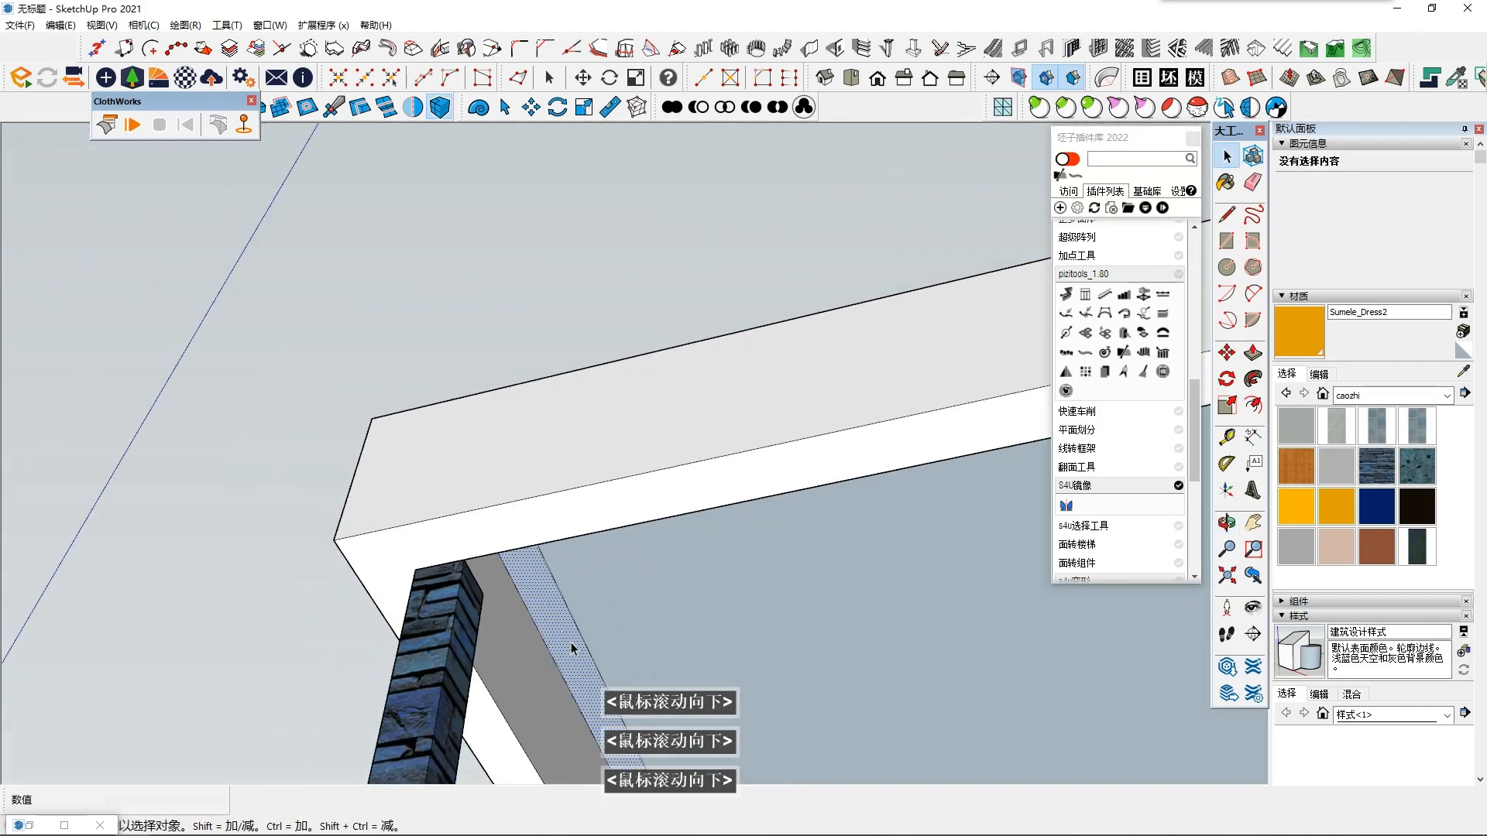
middle_click_drag(533, 608, 549, 534, "shift")
left_click(1252, 354)
middle_click_drag(933, 552, 813, 569)
left_click(653, 599)
key("ctrl")
left_click(632, 624)
left_click(570, 649)
middle_click_drag(607, 658, 595, 744)
scroll(564, 448, "down", 3)
middle_click_drag(564, 449, 535, 584)
key("space")
- Reverse the border ring face on top of the roof
left_click(608, 559)
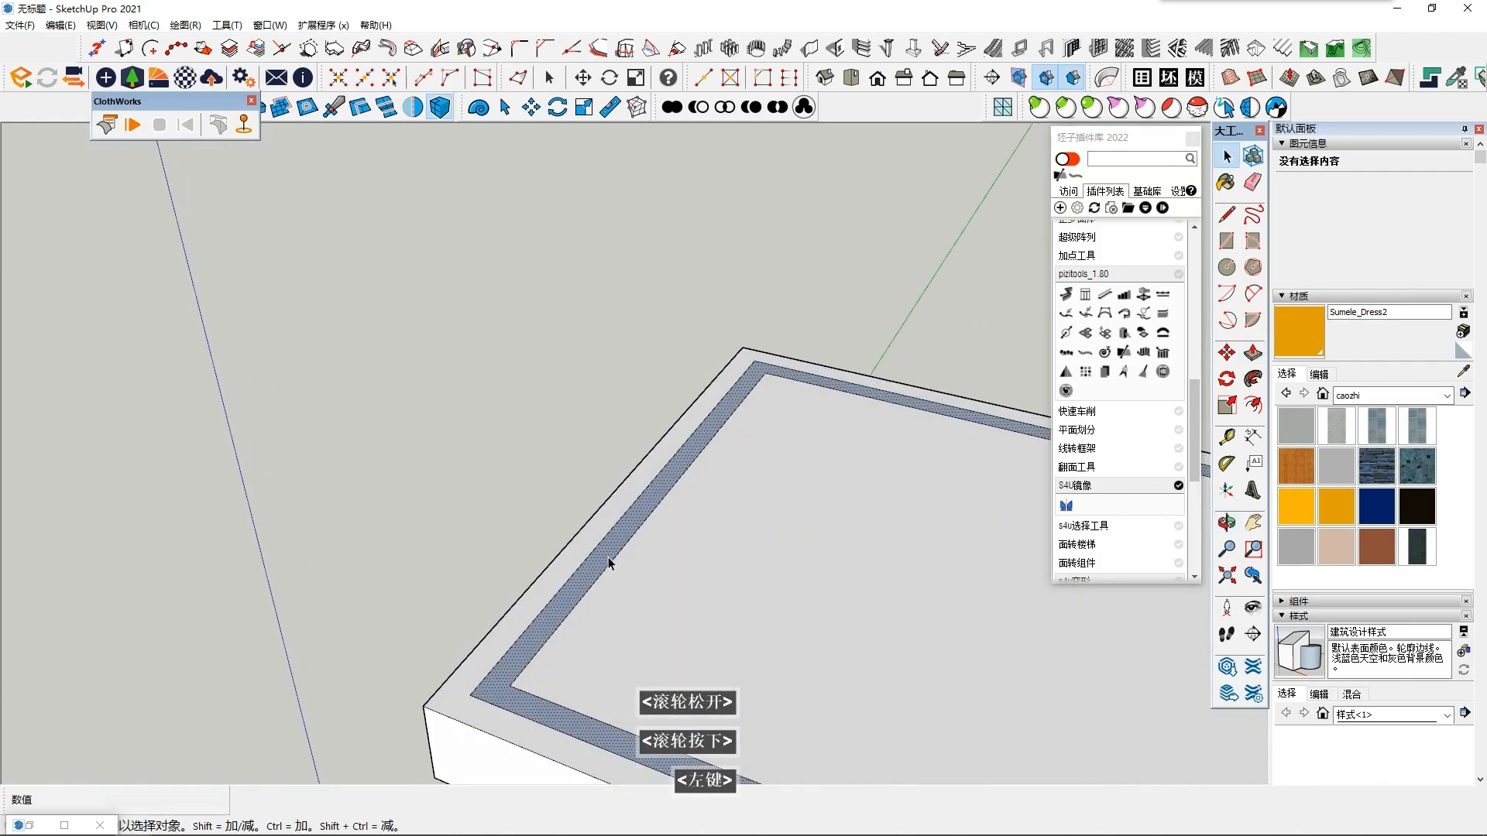
scroll(608, 559, "up", 1)
right_click(608, 558)
right_click(608, 558)
right_click(632, 526)
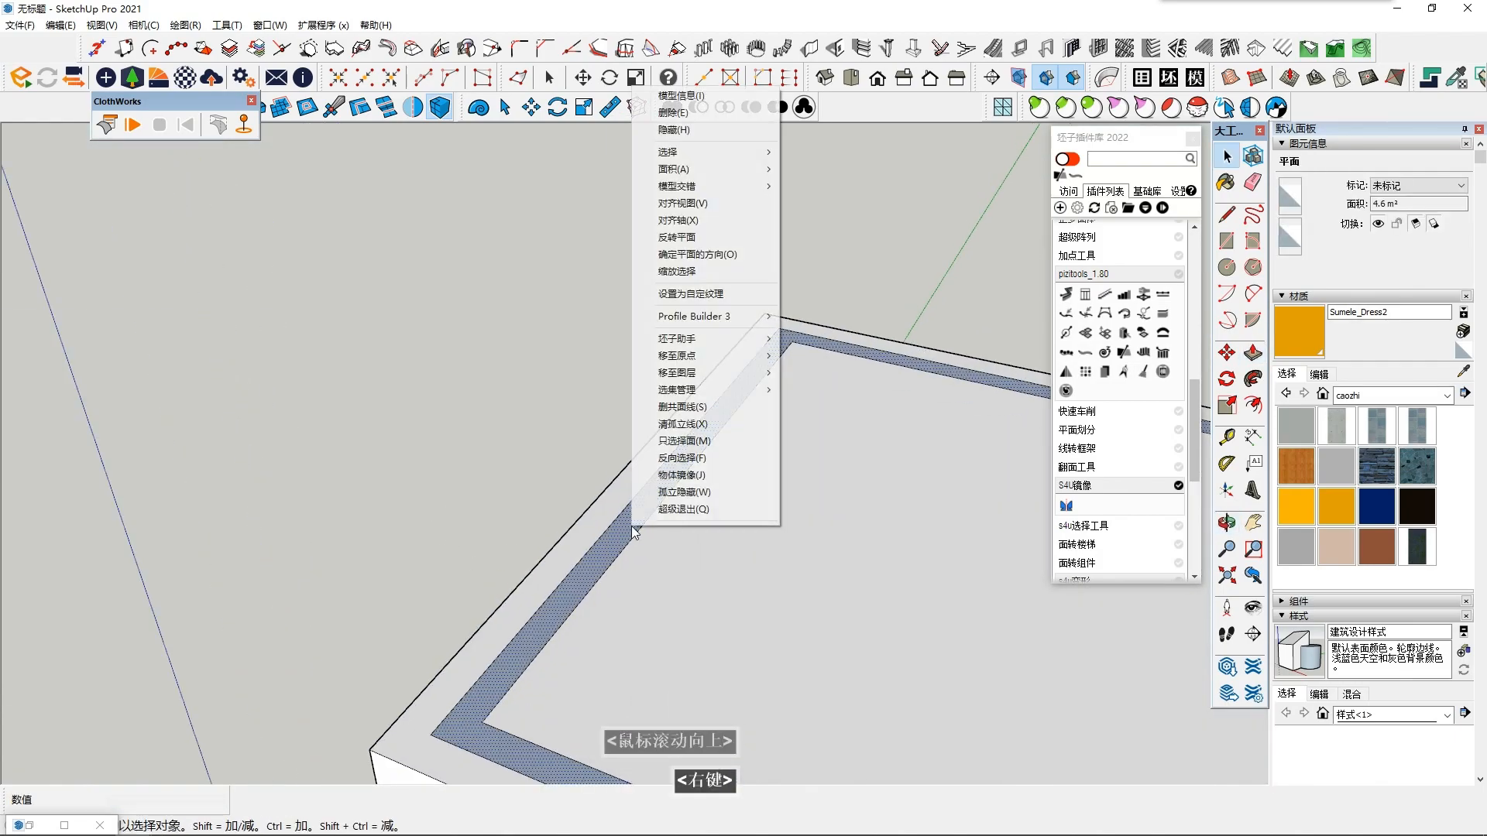
left_click(697, 240)
- Select all connected roof geometry and make it a group
scroll(618, 687, "down", 4)
middle_click_drag(622, 582, 806, 601, "shift")
scroll(548, 526, "up", 2)
scroll(806, 602, "down", 3)
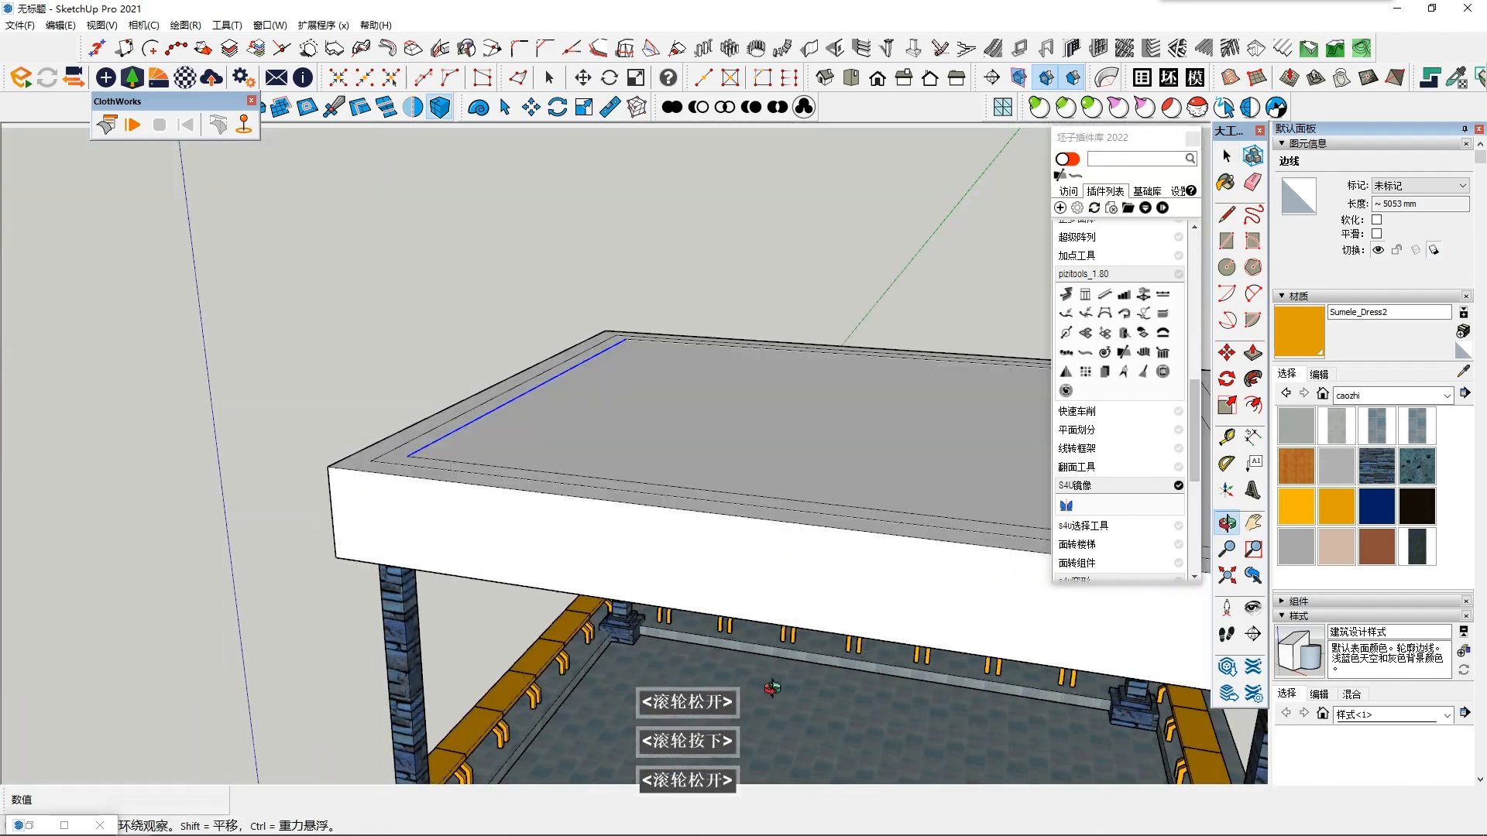
triple_click(657, 513)
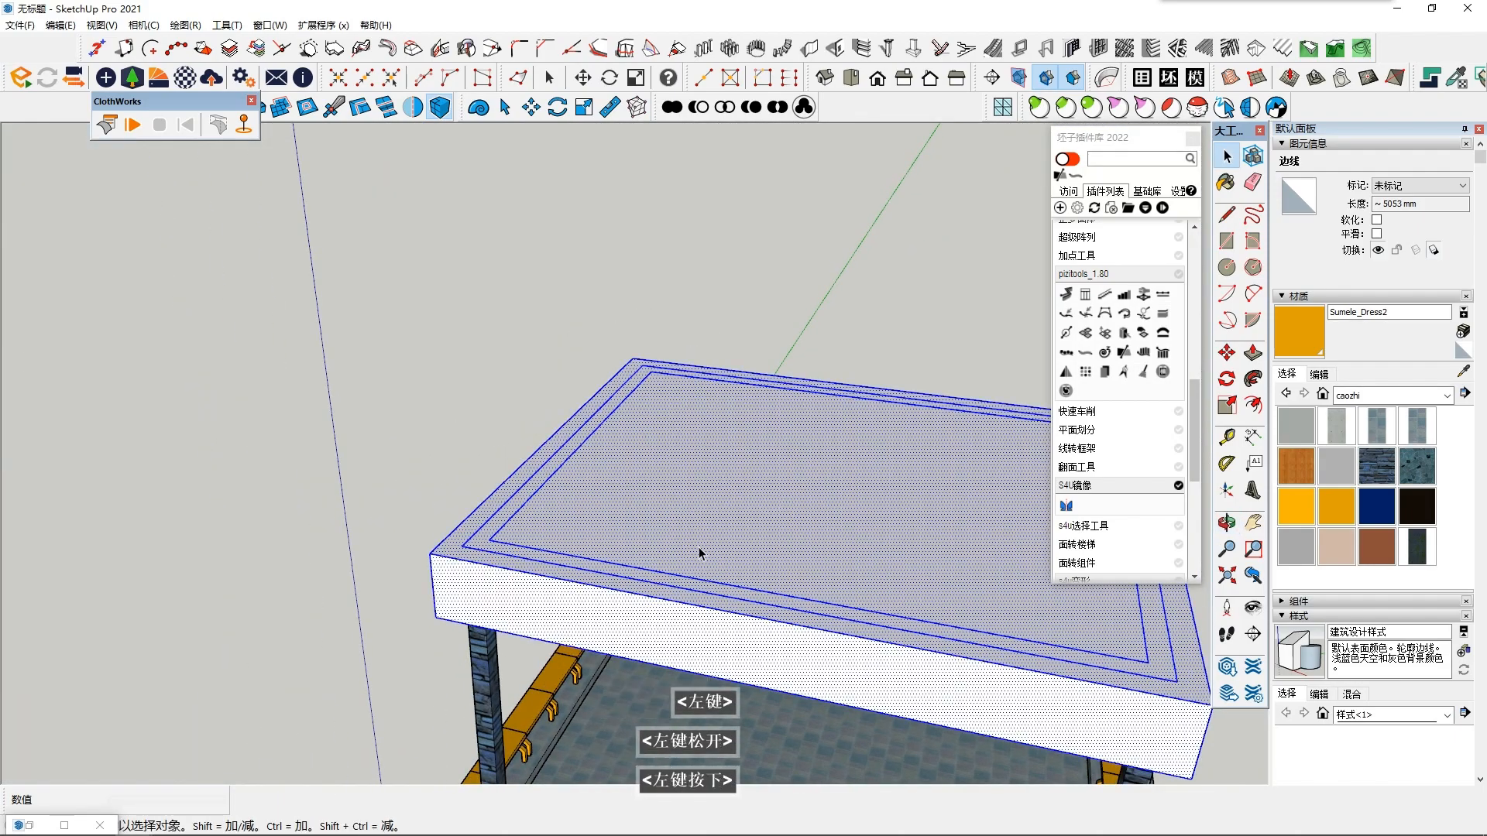
right_click(700, 551)
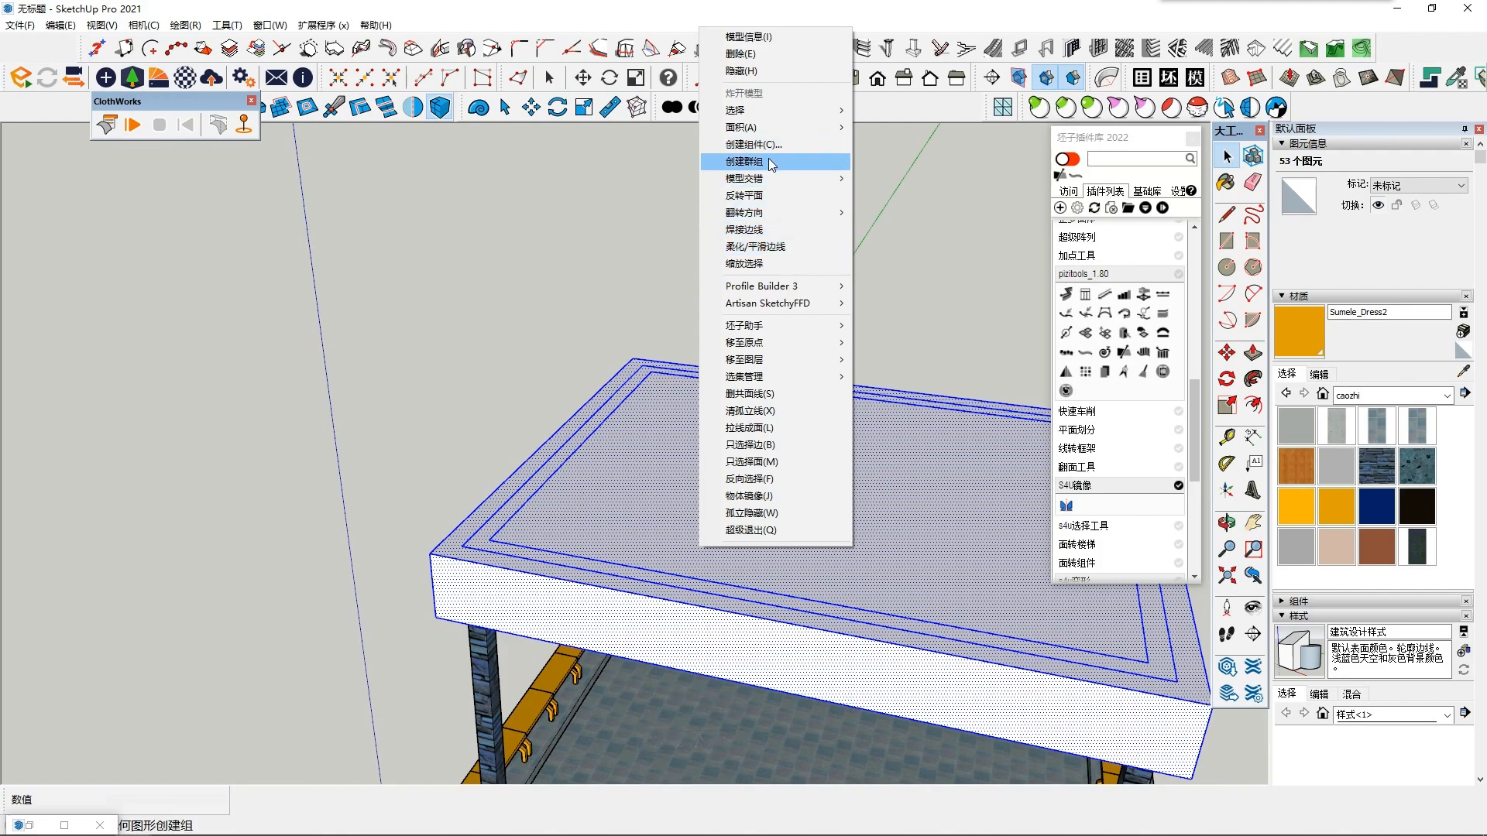
left_click(717, 164)
middle_click_drag(713, 302, 723, 335)
scroll(681, 398, "down", 3)
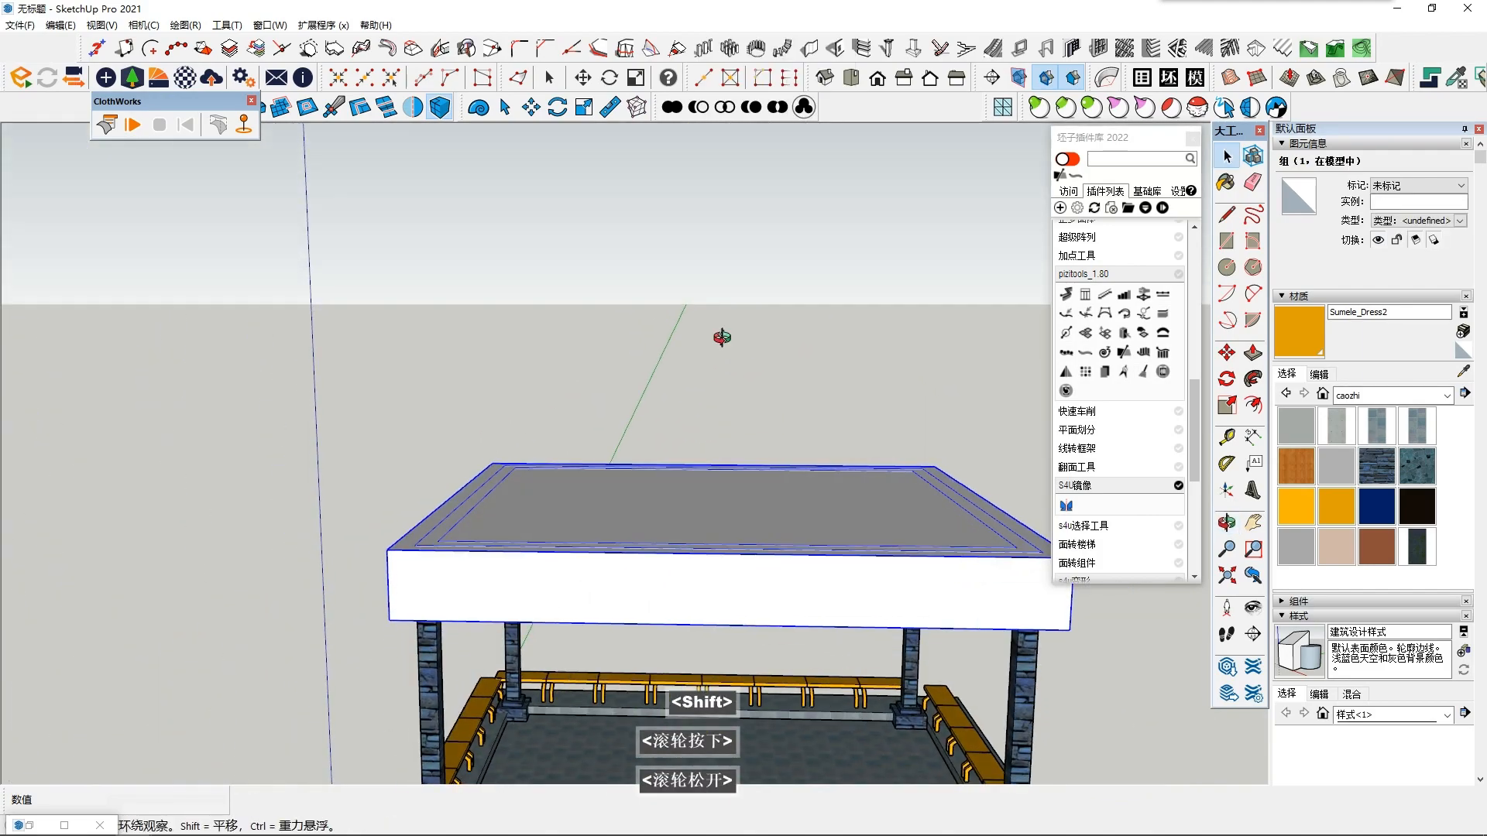
- Inside the roof group, push/pull the ceiling's border ring face about 315 mm
key("shift+F6")
middle_click_drag(680, 498, 690, 370)
double_click(698, 474)
scroll(698, 475, "up", 2)
scroll(636, 546, "up", 2)
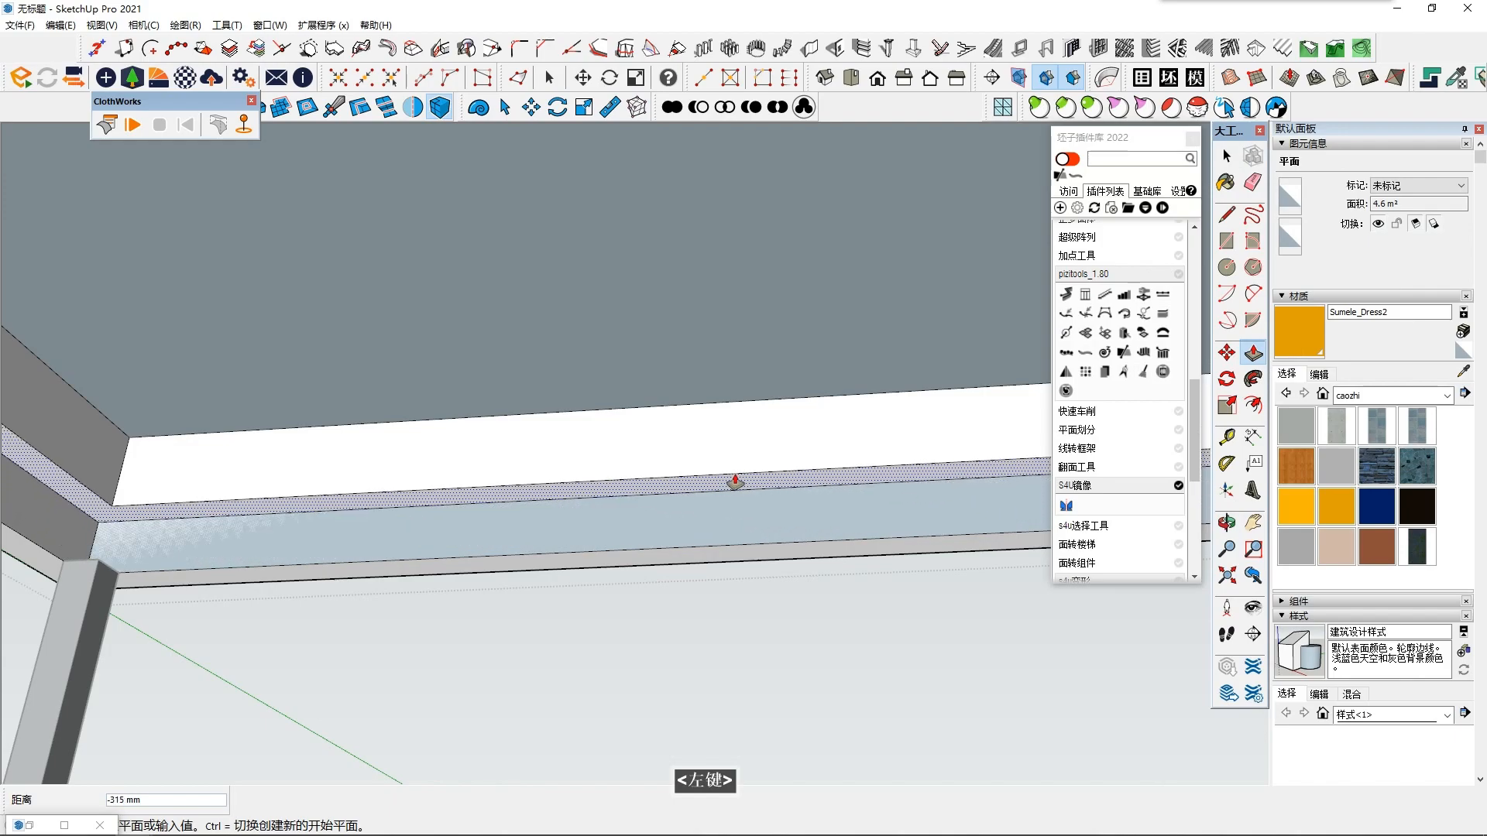
left_click(734, 489)
scroll(736, 488, "down", 2)
key("space")
scroll(643, 620, "down", 5)
- Inside the roof group, offset the outer edge of the roof's top face outward to form an overhanging ring
middle_click_drag(650, 571, 840, 547)
middle_click(840, 547)
left_click(840, 548)
middle_click(827, 532, "shift")
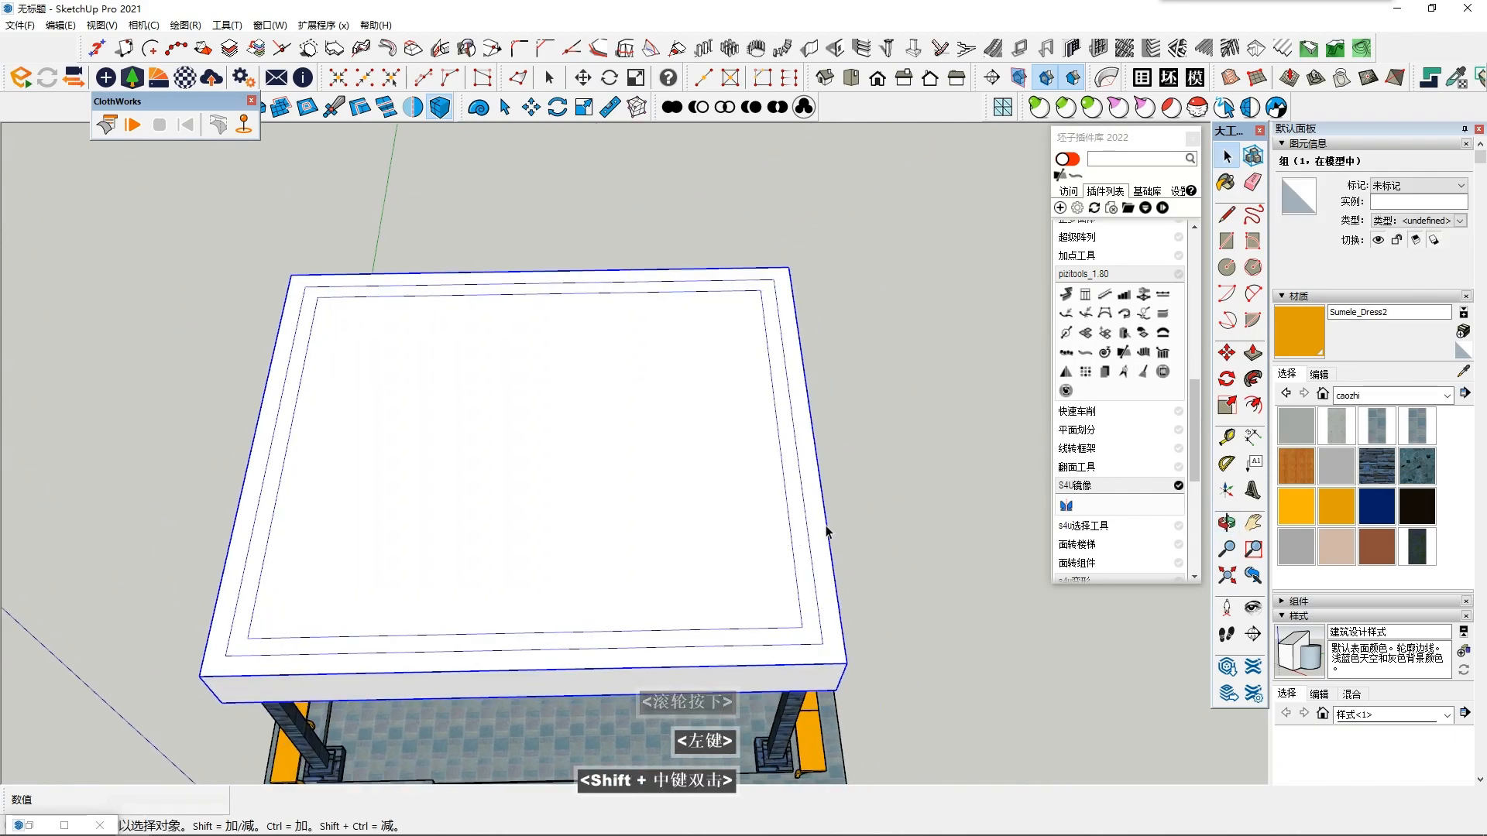
double_click(818, 542)
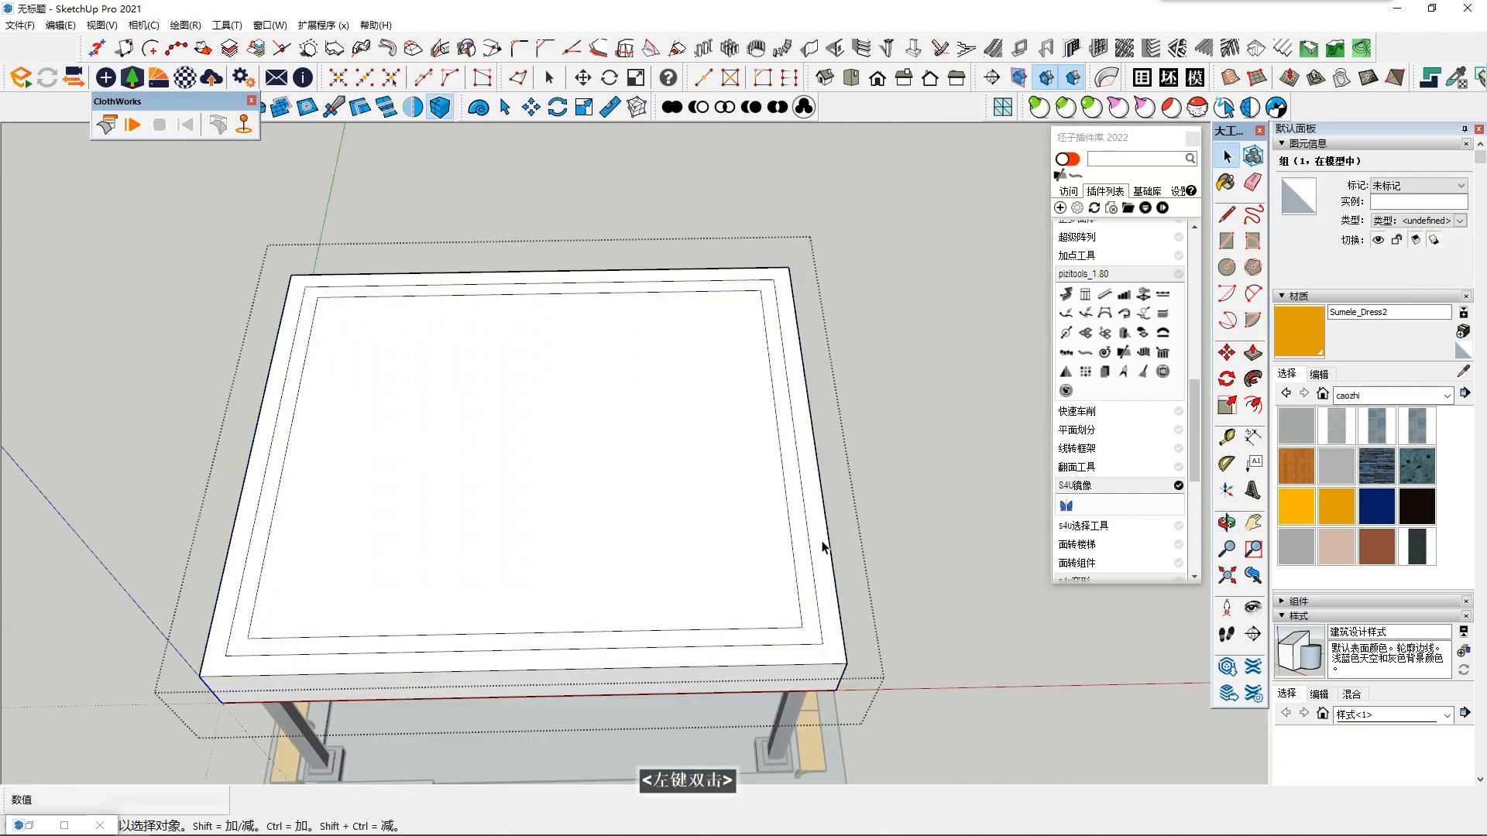
left_click(820, 544)
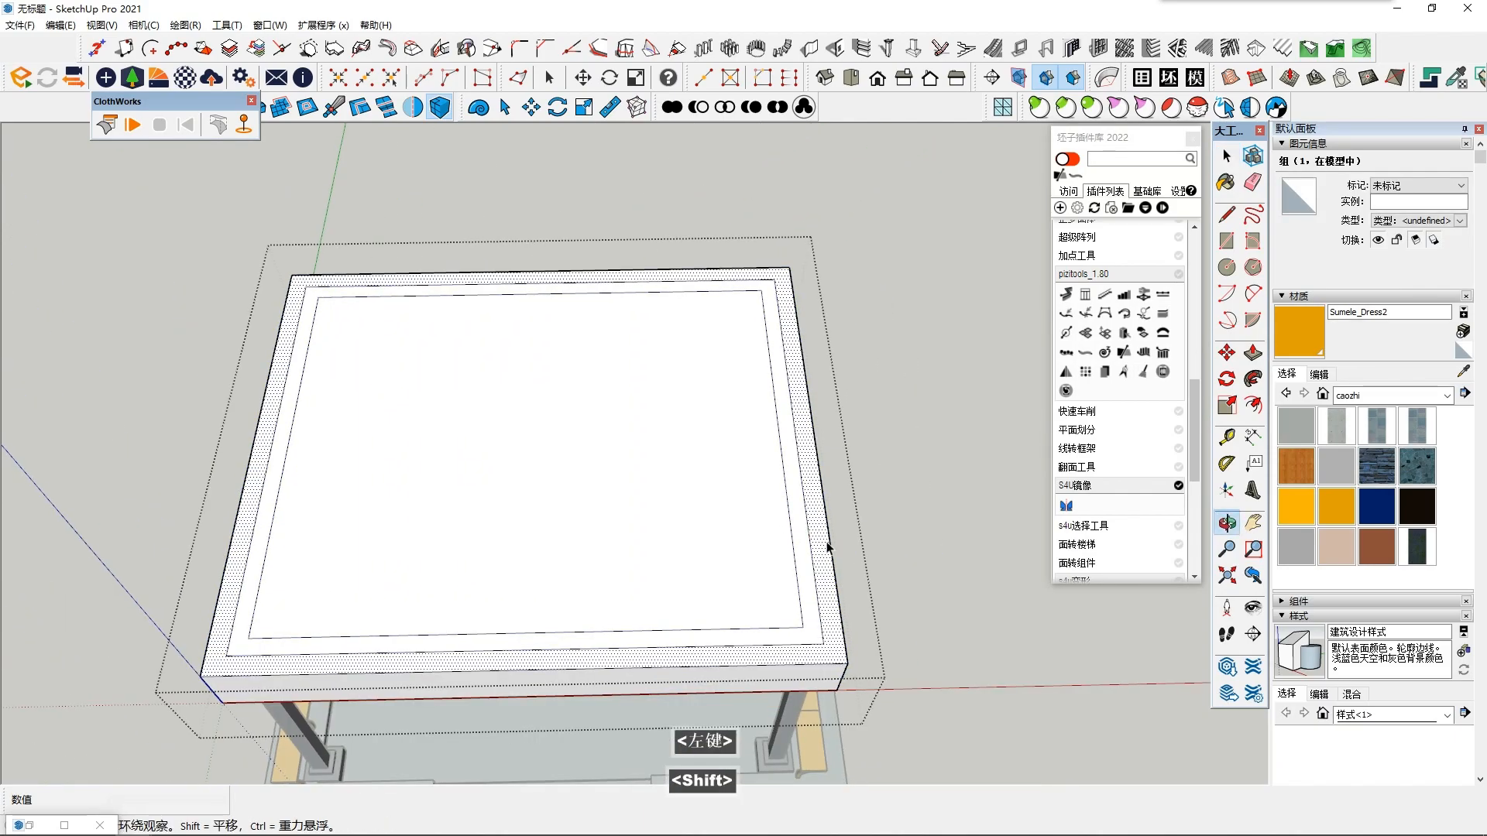
double_click(861, 513)
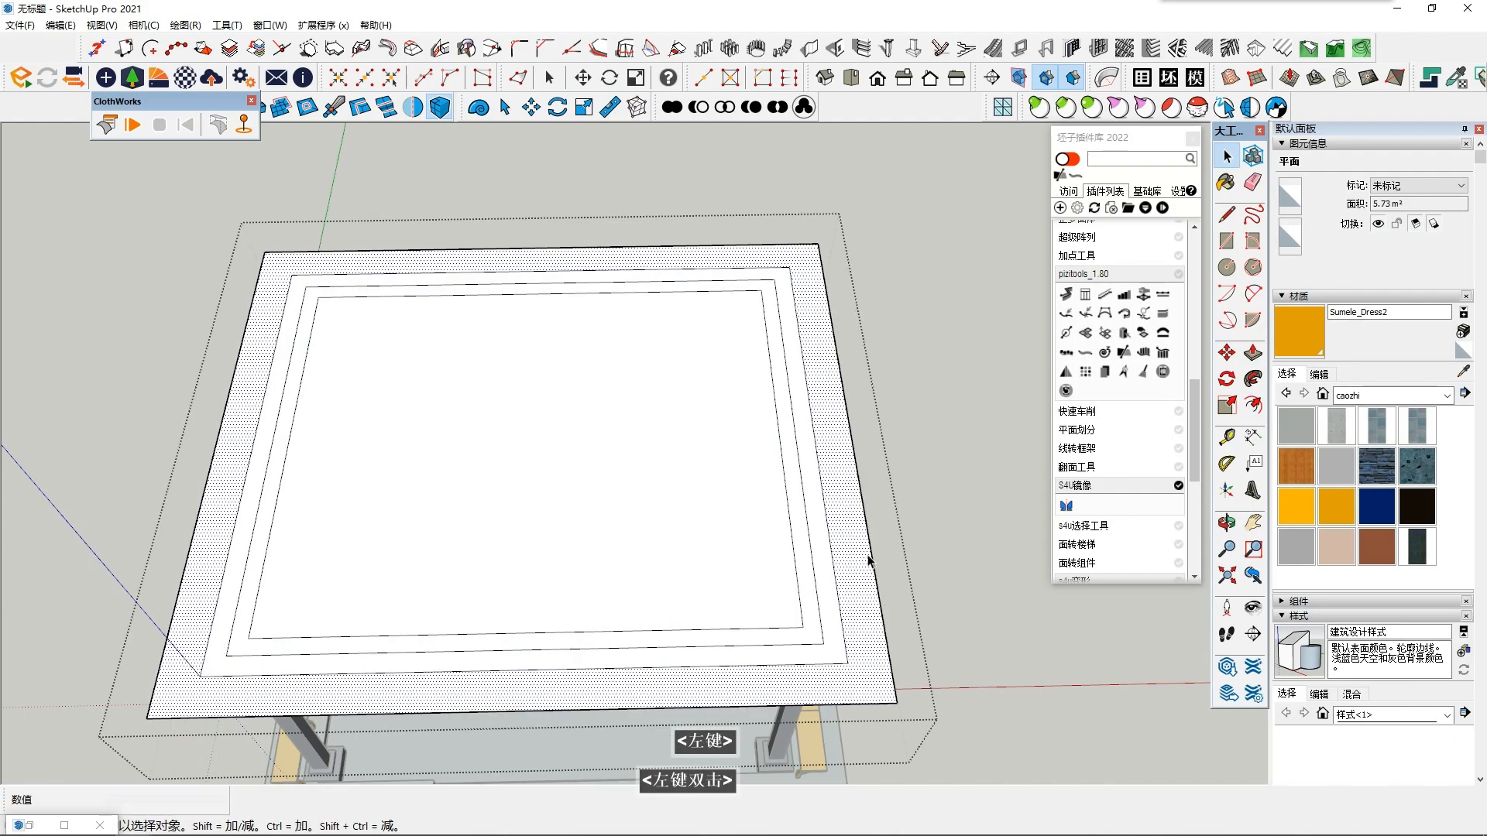
- Extrude the overhanging outer ring of the roof up about 1177 mm
left_click(861, 586)
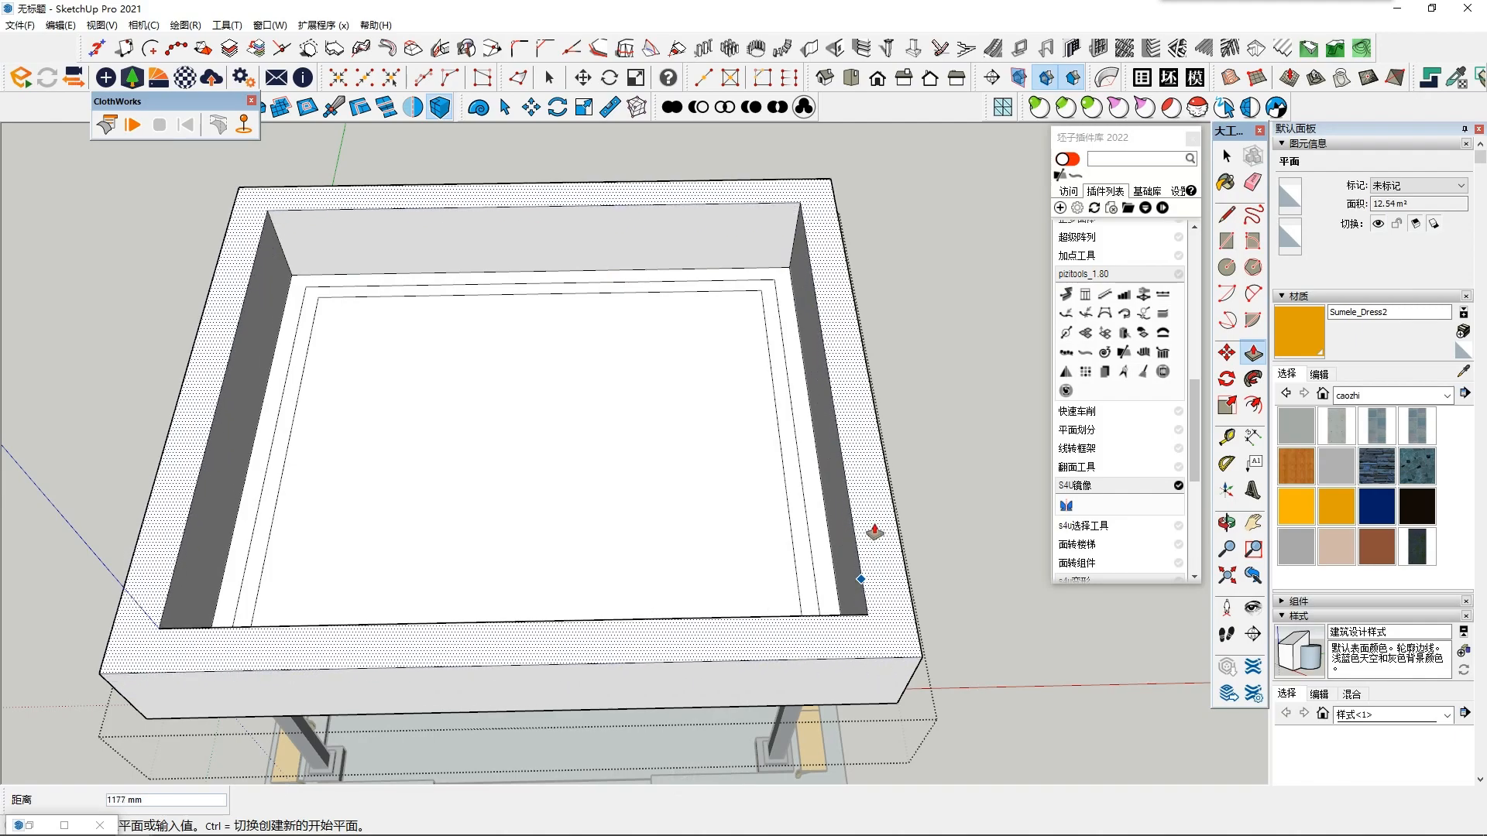
scroll(873, 532, "down", 3)
middle_click_drag(827, 467, 833, 457)
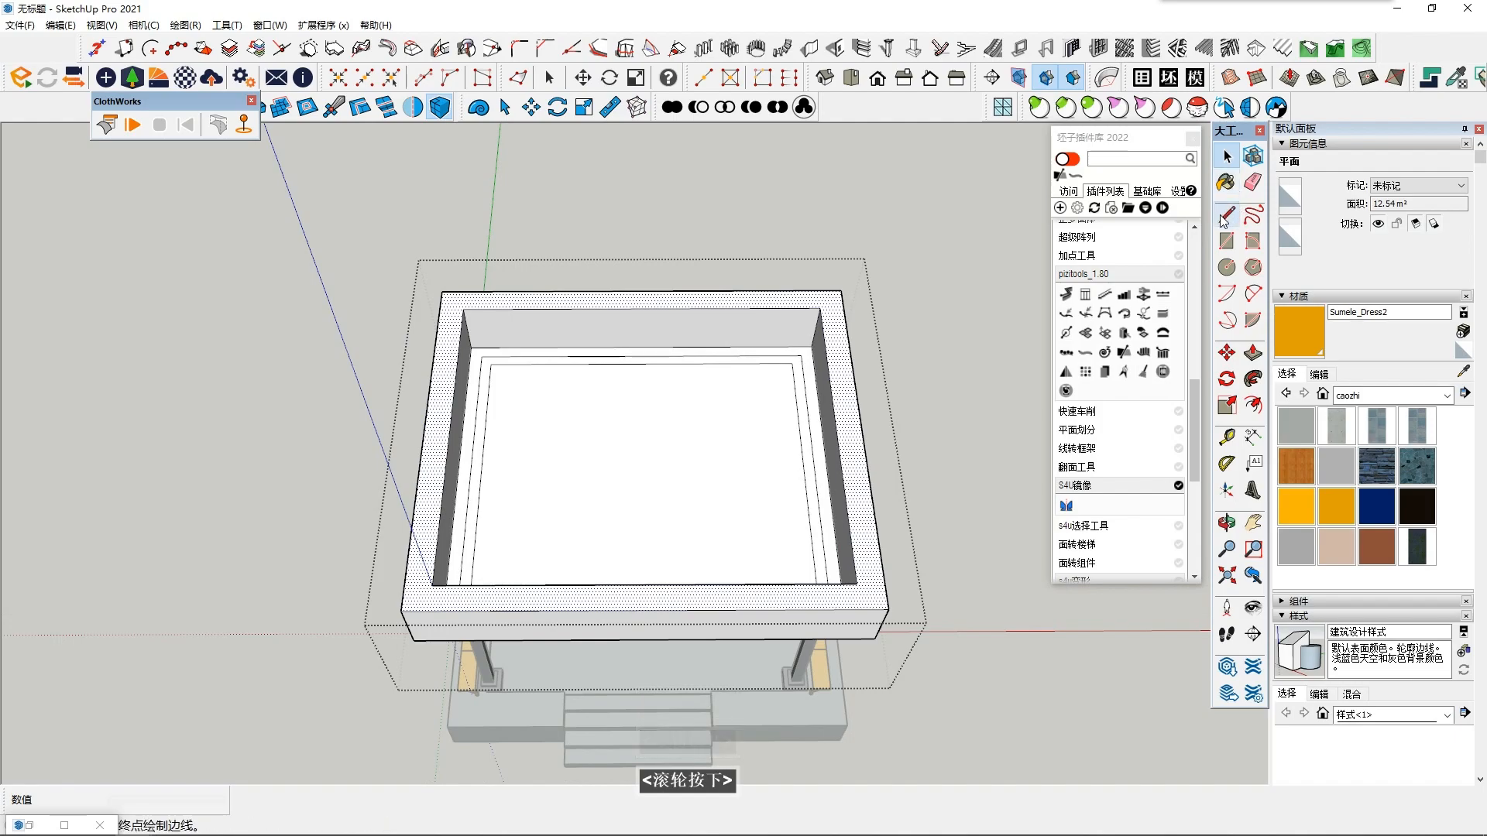
left_click(1253, 379)
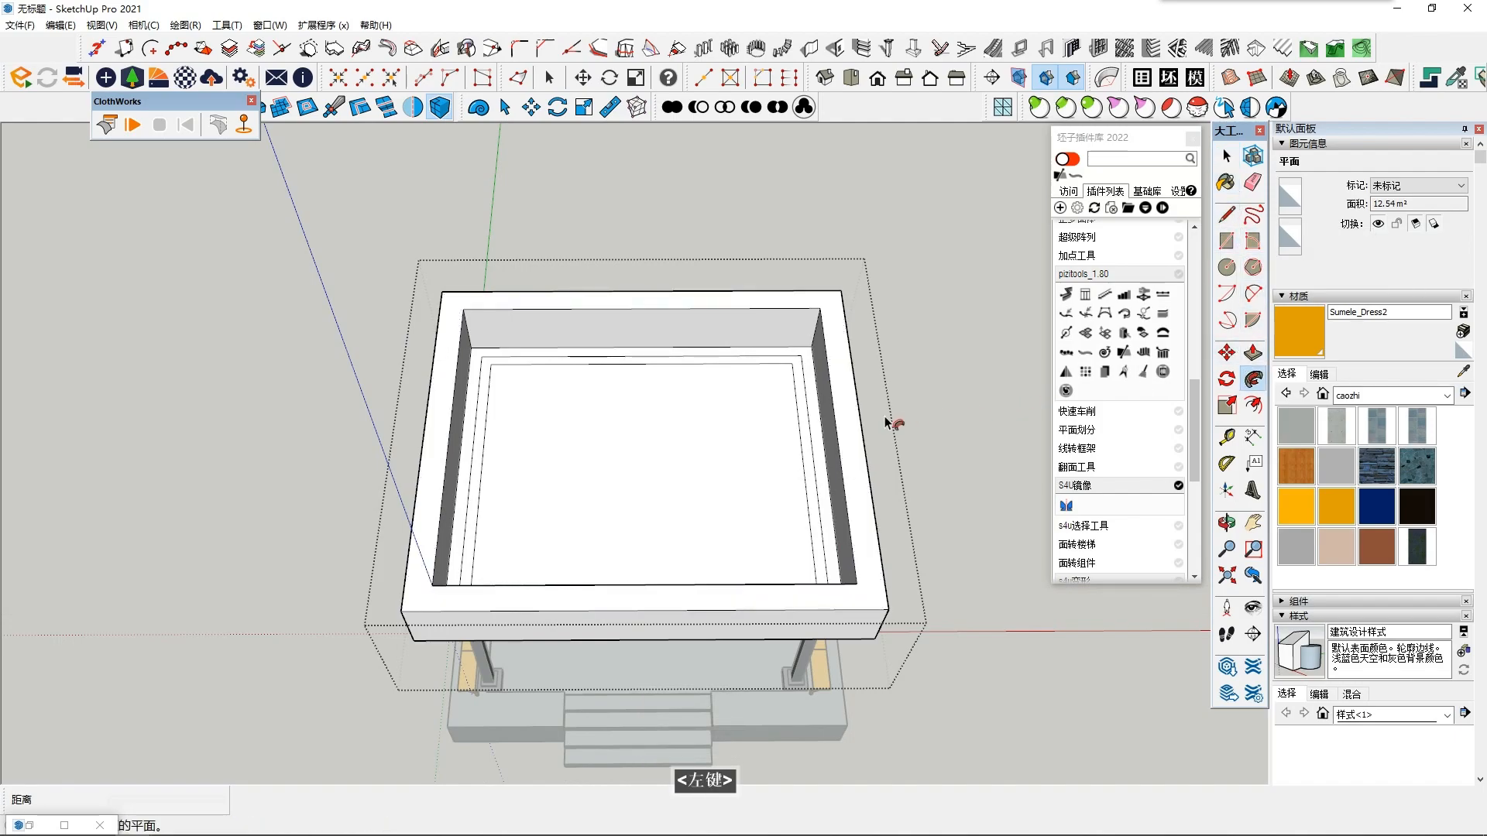
key("ctrl+z")
key("ctrl+z")
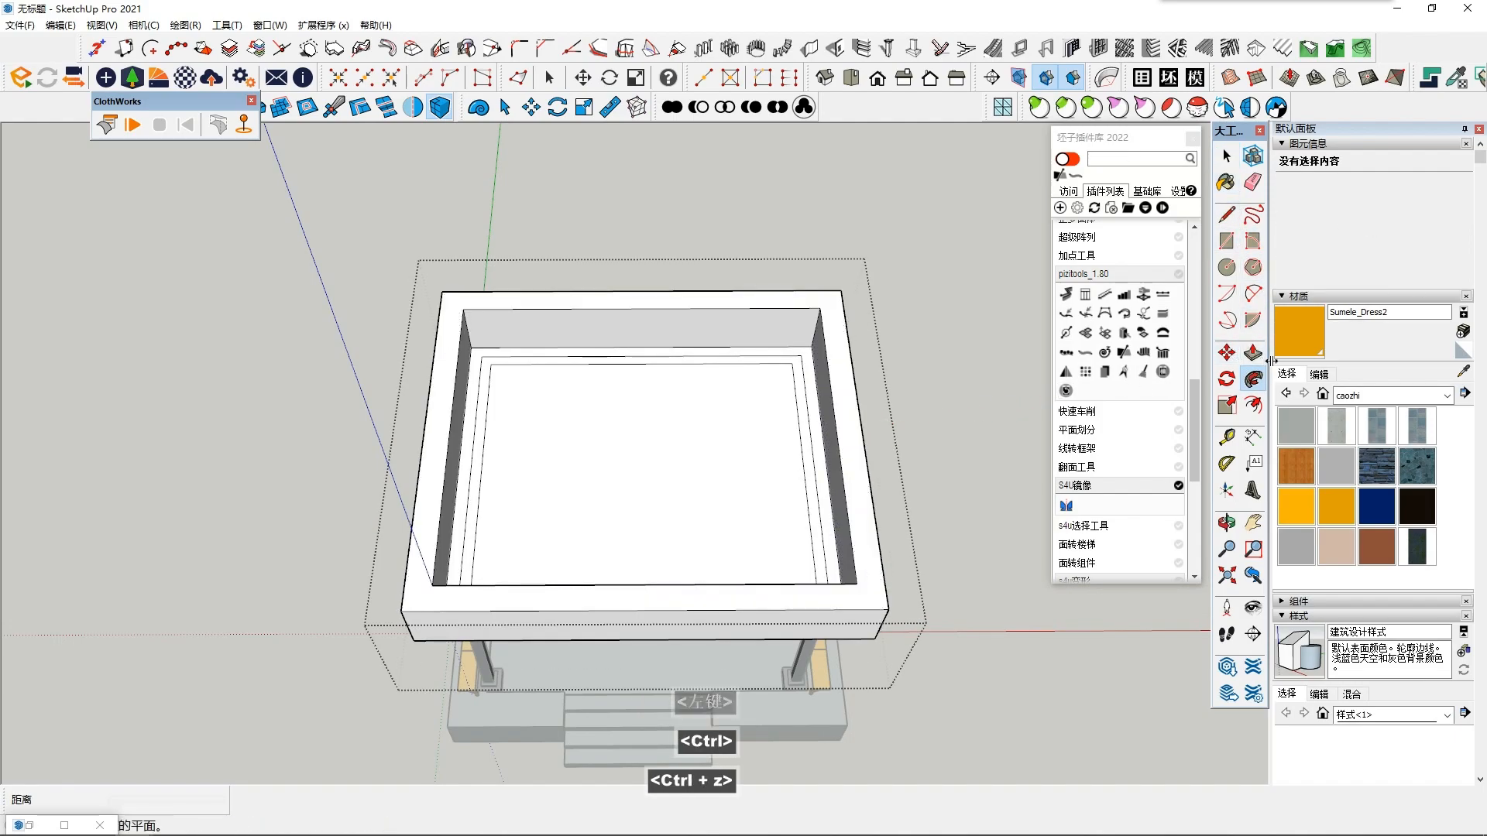
- Offset the raised frame's outer edge inward to its inner edge, closing the top opening with a face
left_click(852, 449)
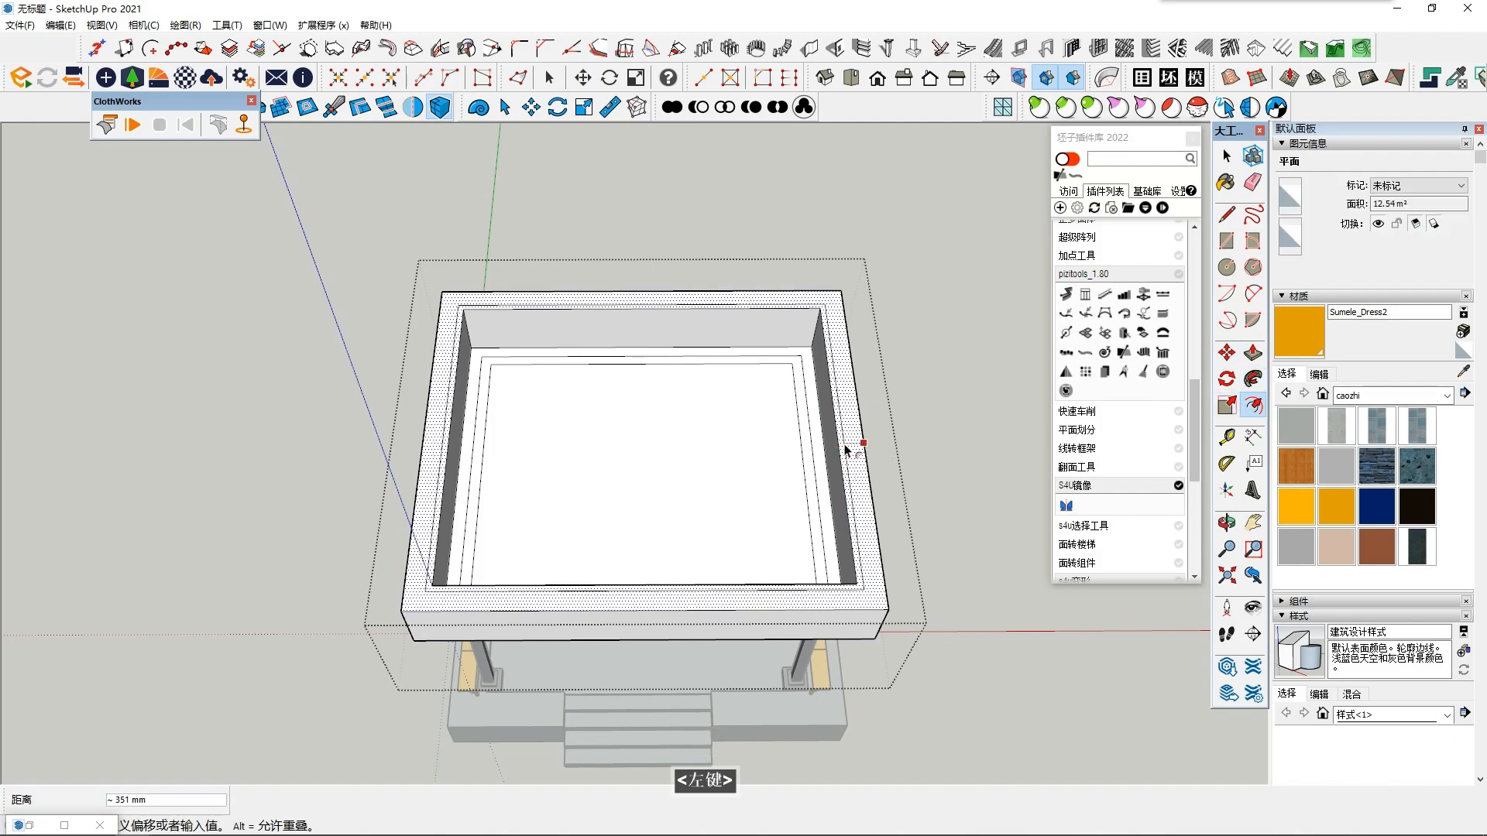
left_click(843, 445)
scroll(842, 446, "up", 2)
key("space")
left_click(774, 460)
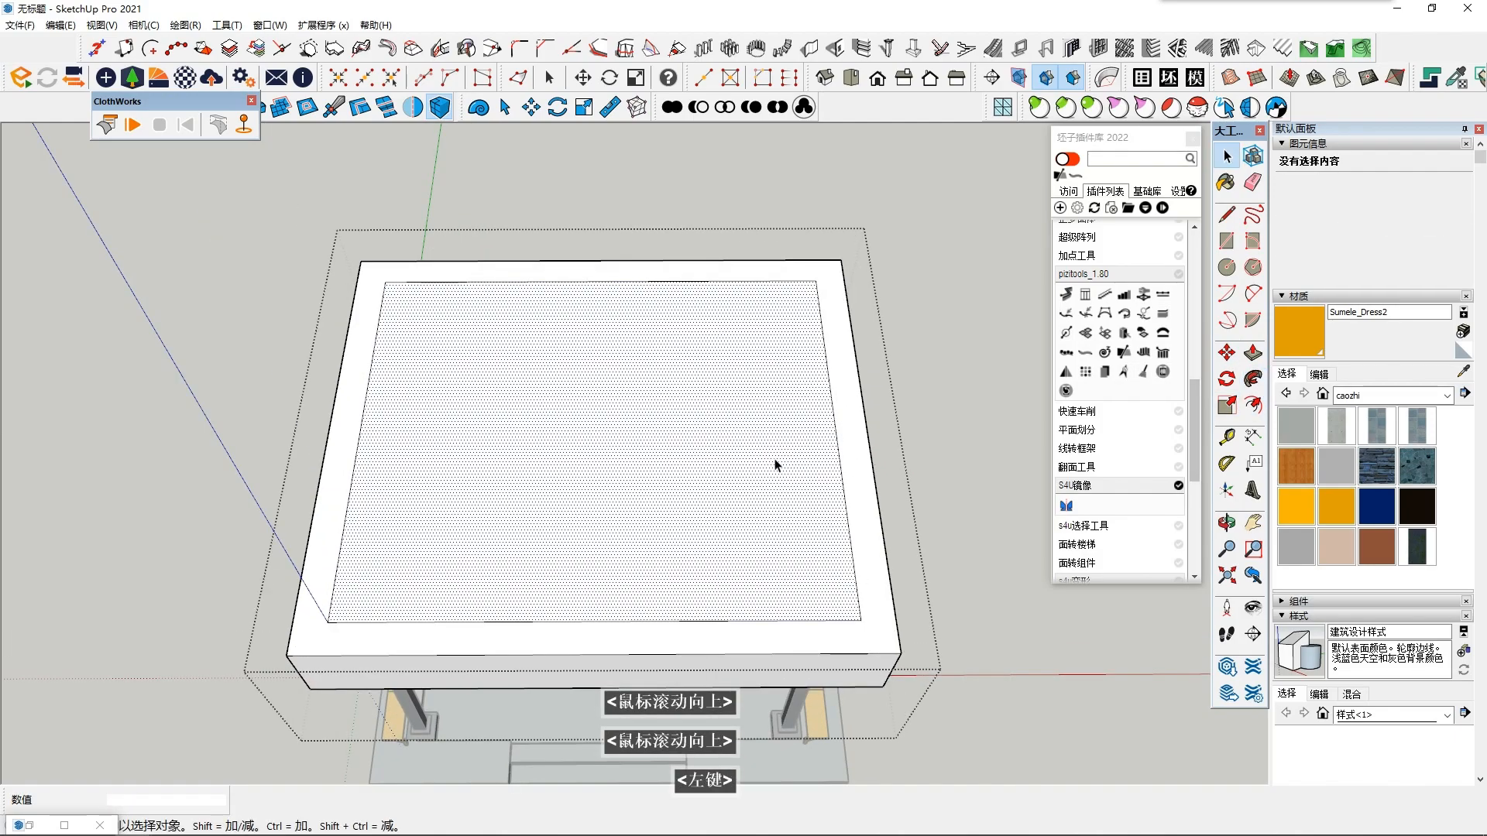
- Push/pull the inner face on top of the roof up slightly above the surrounding frame
middle_click_drag(773, 459, 780, 449)
scroll(779, 449, "down", 2)
middle_click(633, 678)
middle_click(633, 678)
key("shift+F6")
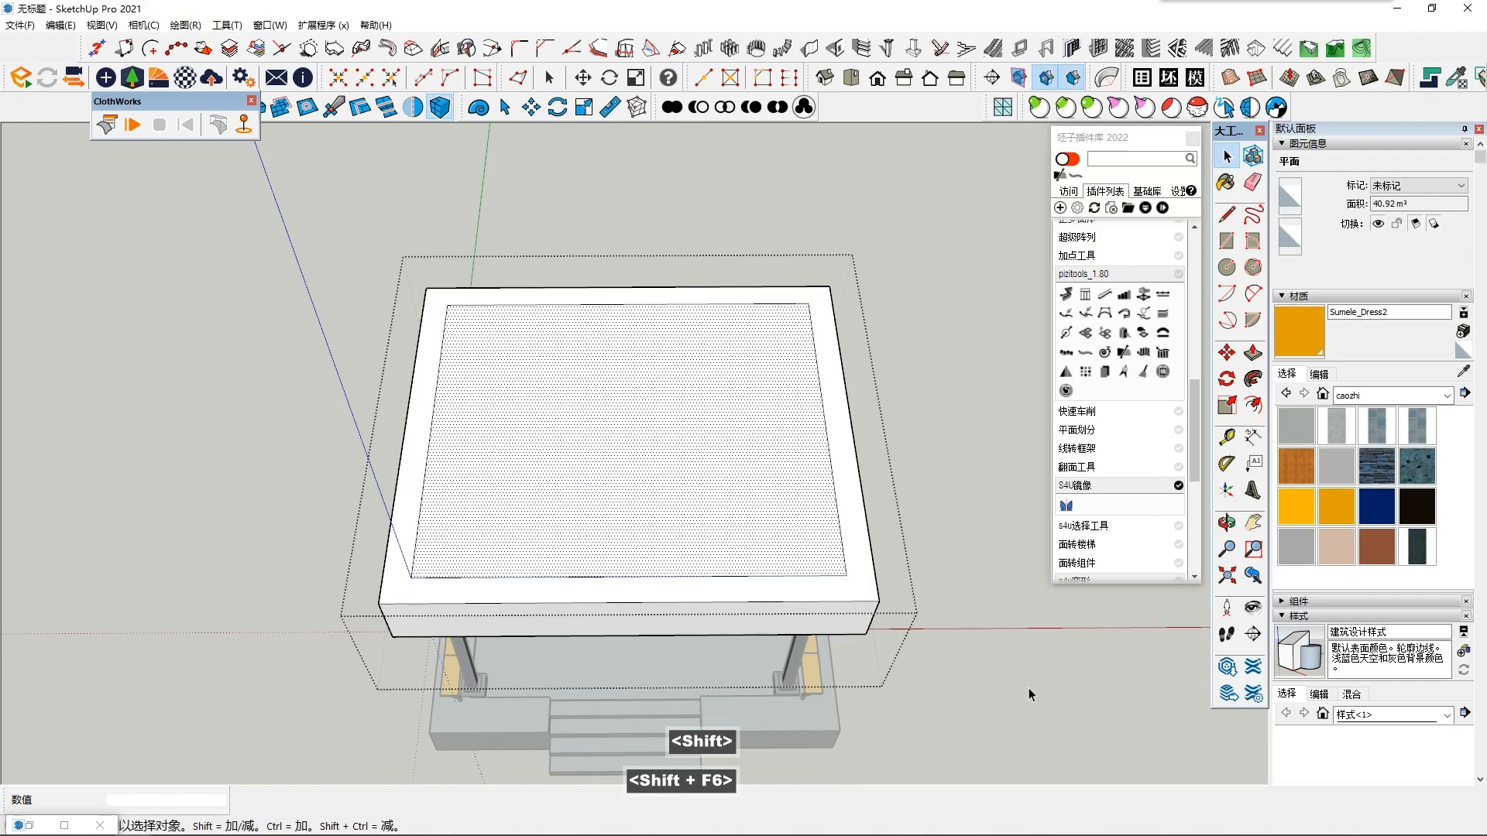
left_click(614, 472)
scroll(614, 472, "up", 1)
left_click(1253, 354)
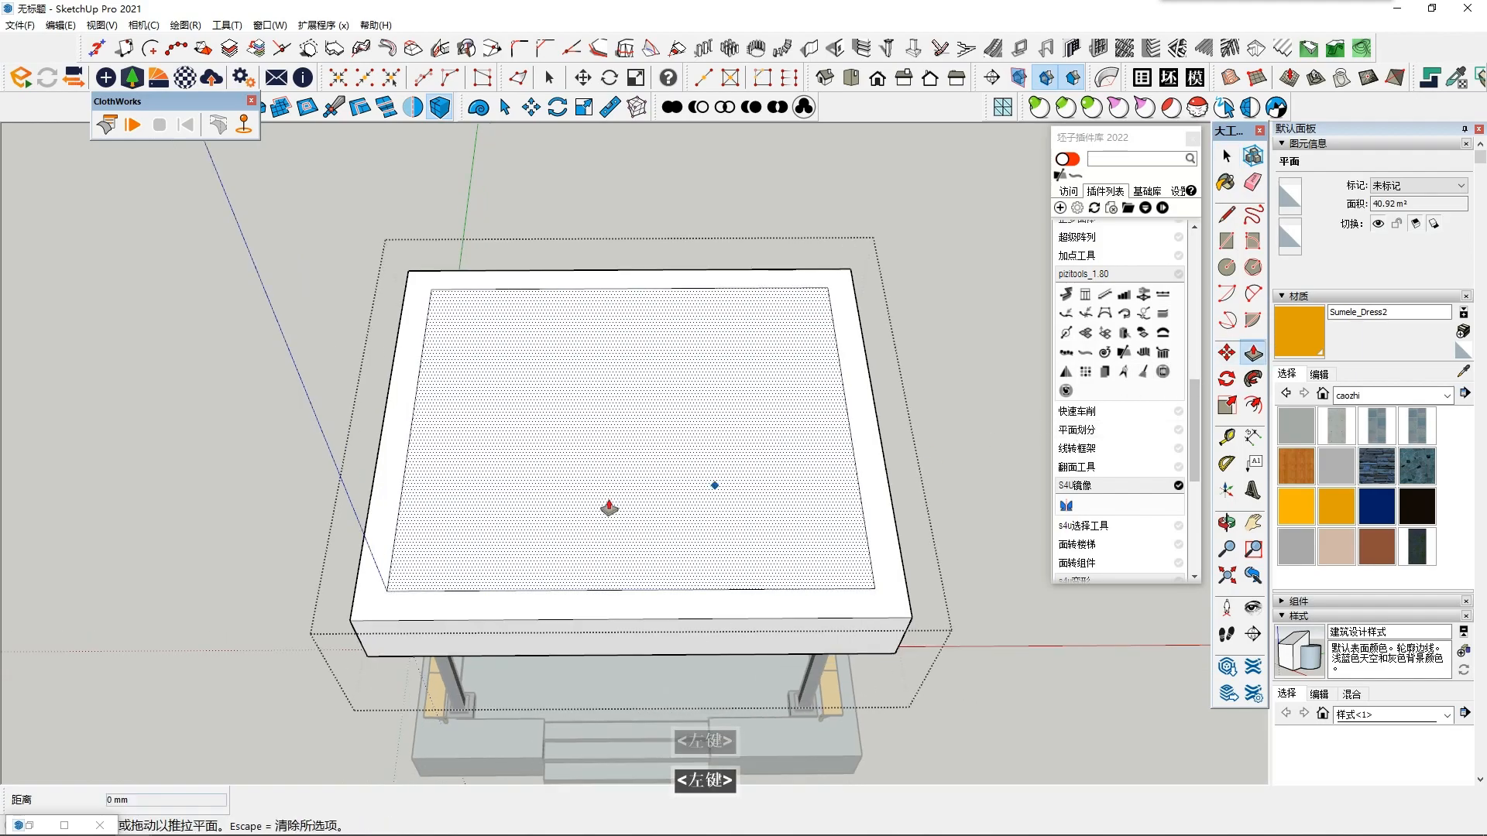
middle_click_drag(628, 459, 618, 435)
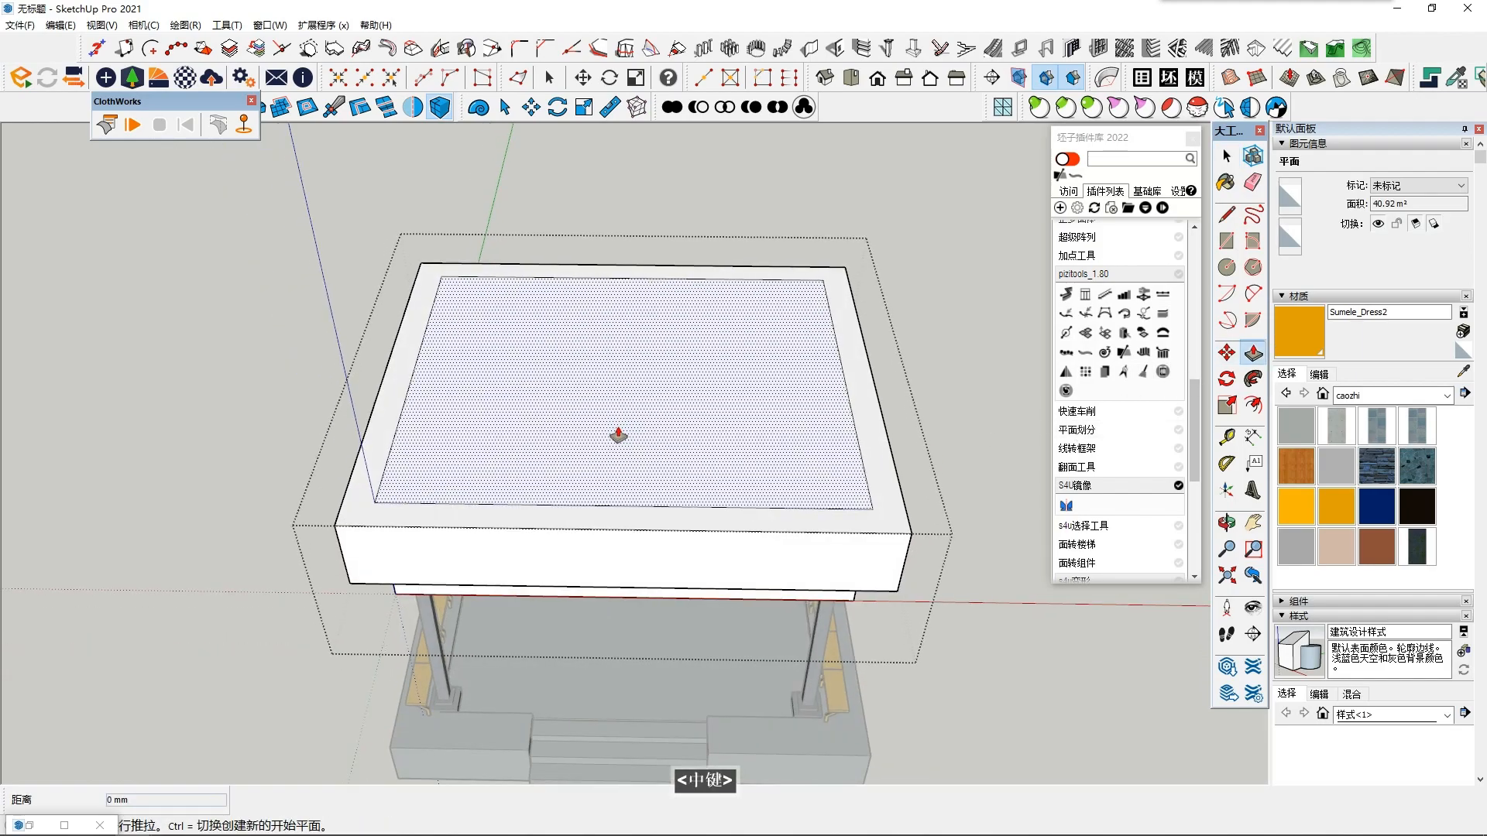
left_click(618, 435)
double_click(632, 422)
- Paint the roof's raised top with Stone_Pavers_Walk and the frame surface around it with the concrete block paver material
left_click(1416, 465)
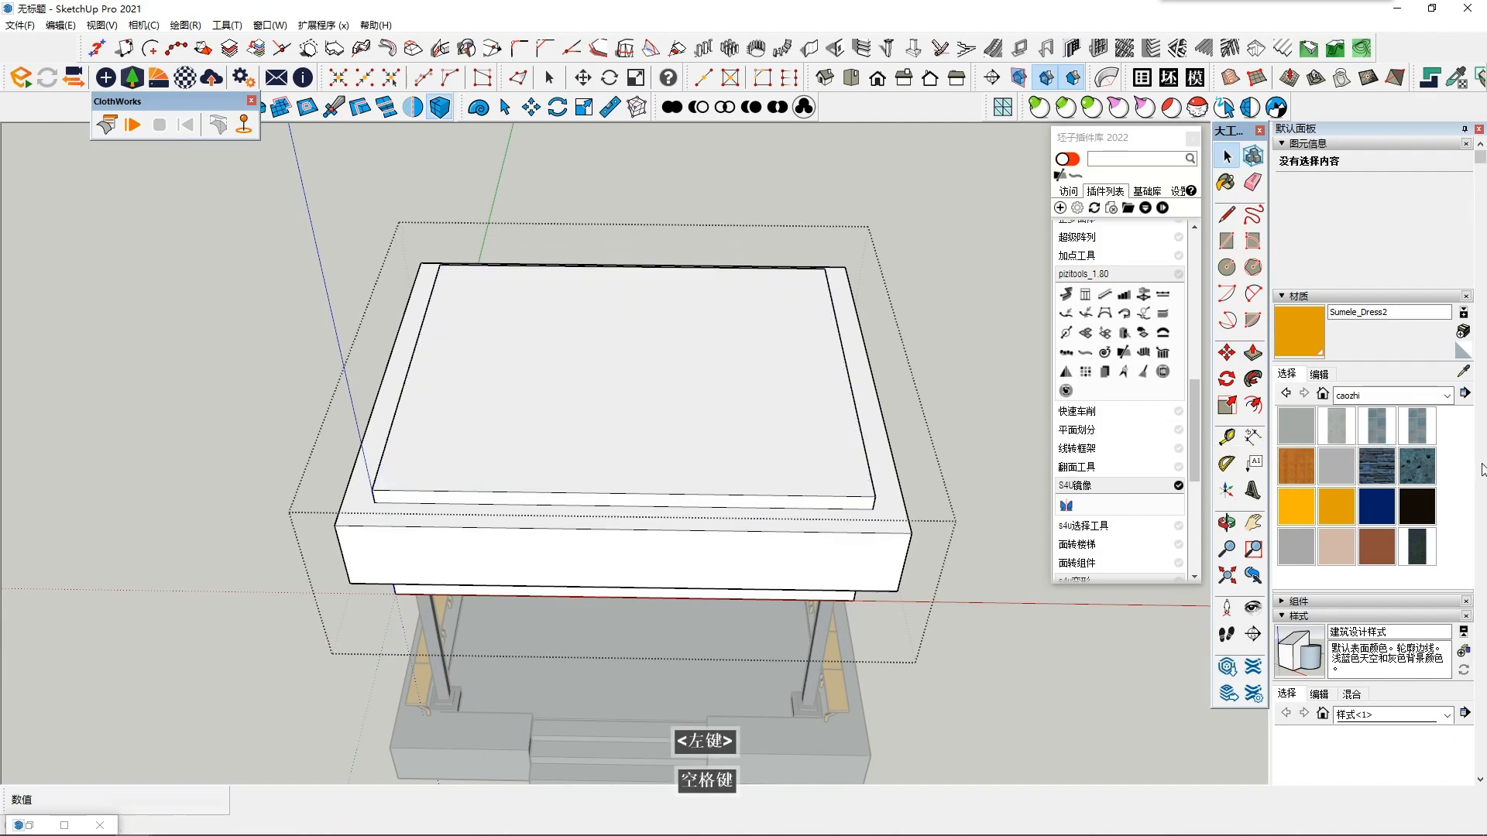
left_click(782, 457)
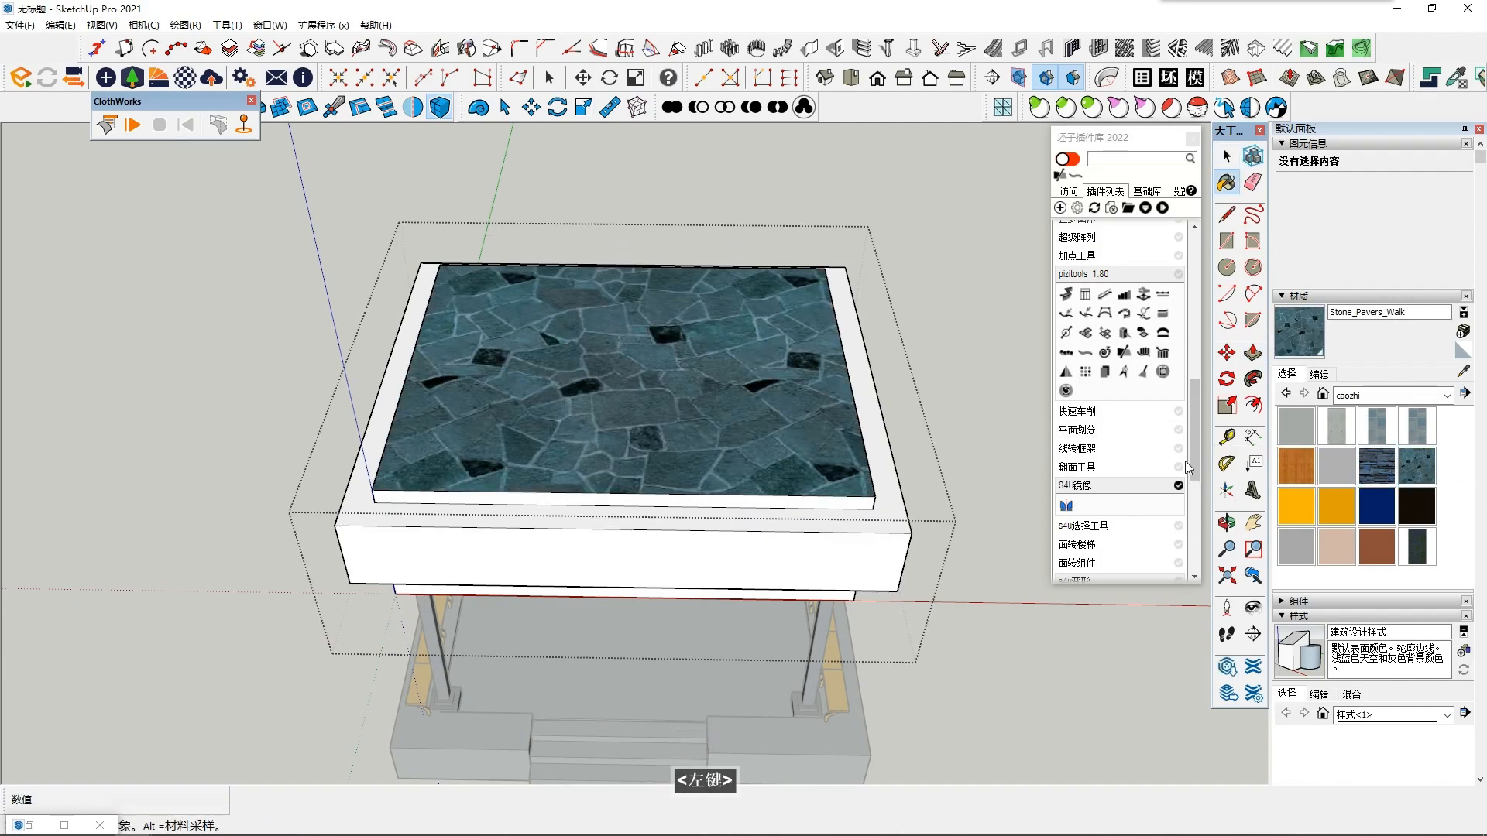
left_click(1366, 469)
left_click(898, 496)
middle_click_drag(902, 498, 907, 487)
left_click(1378, 430)
left_click(891, 466)
- Paint the roof's frame surface around the raised top with the dark 混凝土 material
scroll(1384, 449, "down", 2)
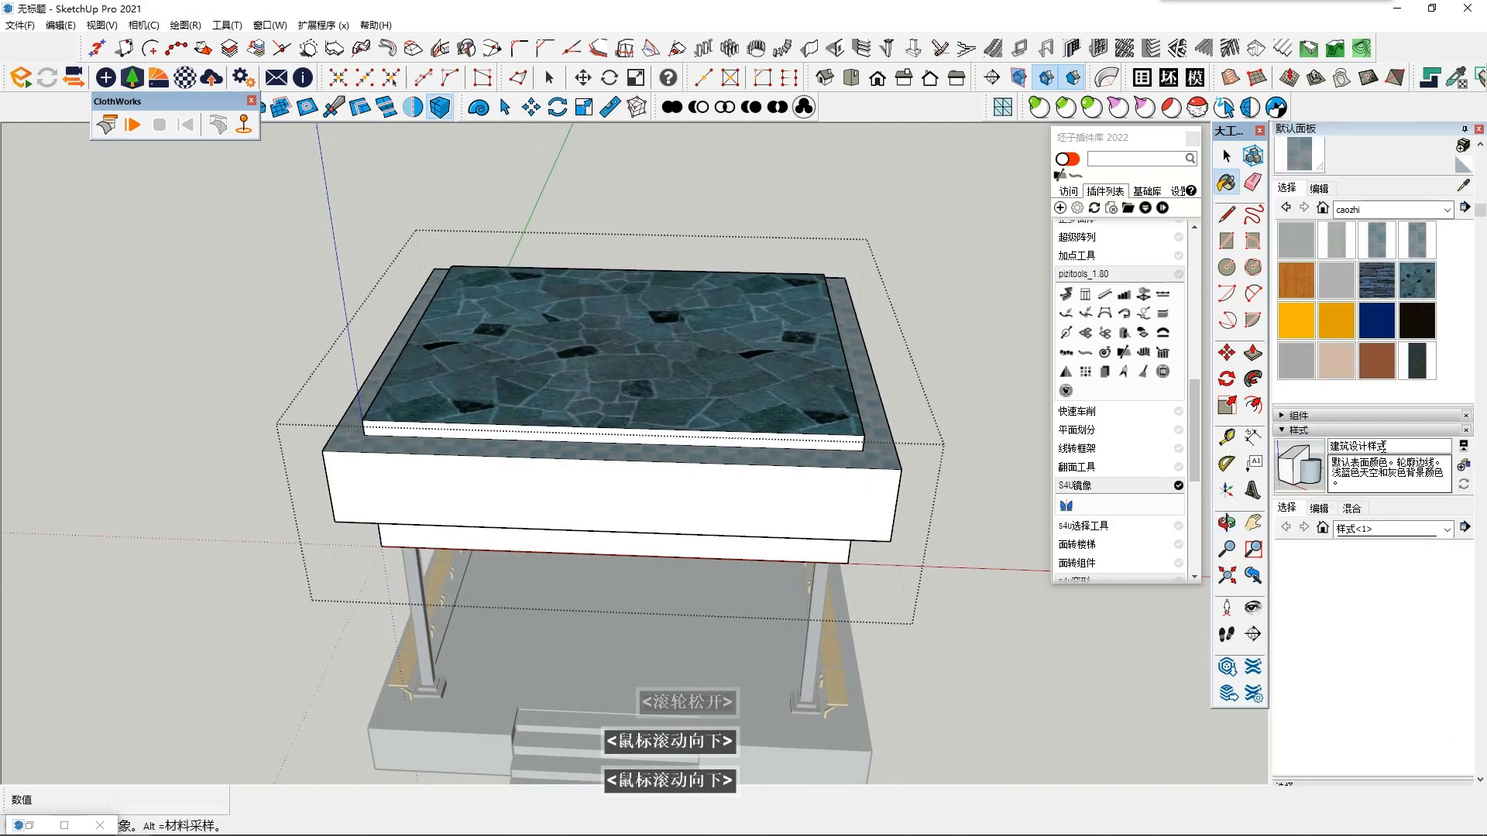
scroll(1383, 450, "up", 3)
left_click(1417, 430)
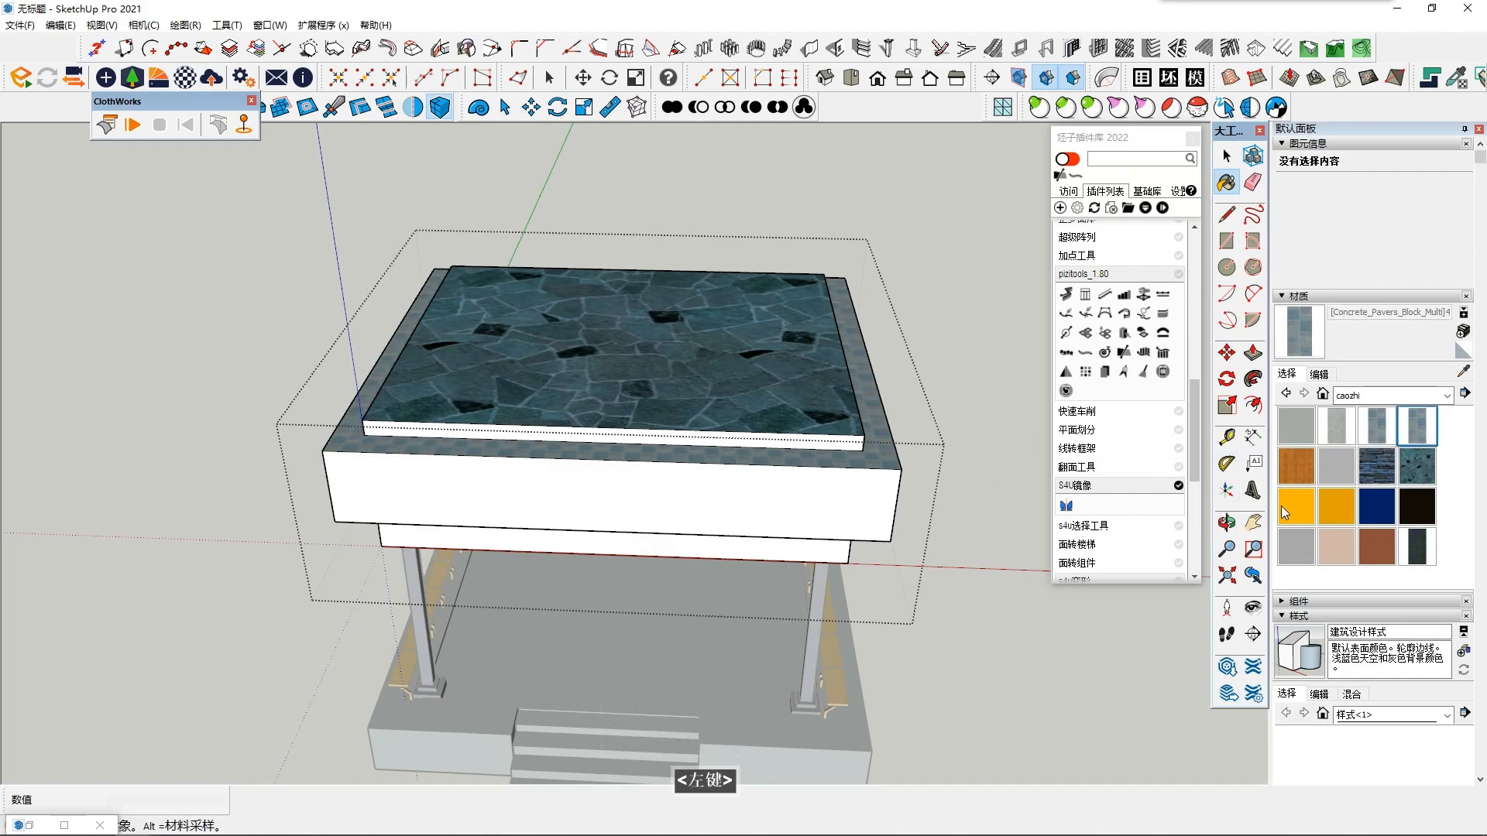
left_click(1416, 547)
left_click(883, 463)
mouse_move(883, 462)
middle_mouse_down()
mouse_move(811, 366)
mouse_move(827, 259)
mouse_move(867, 349)
middle_mouse_up()
scroll(867, 349, "down", 2)
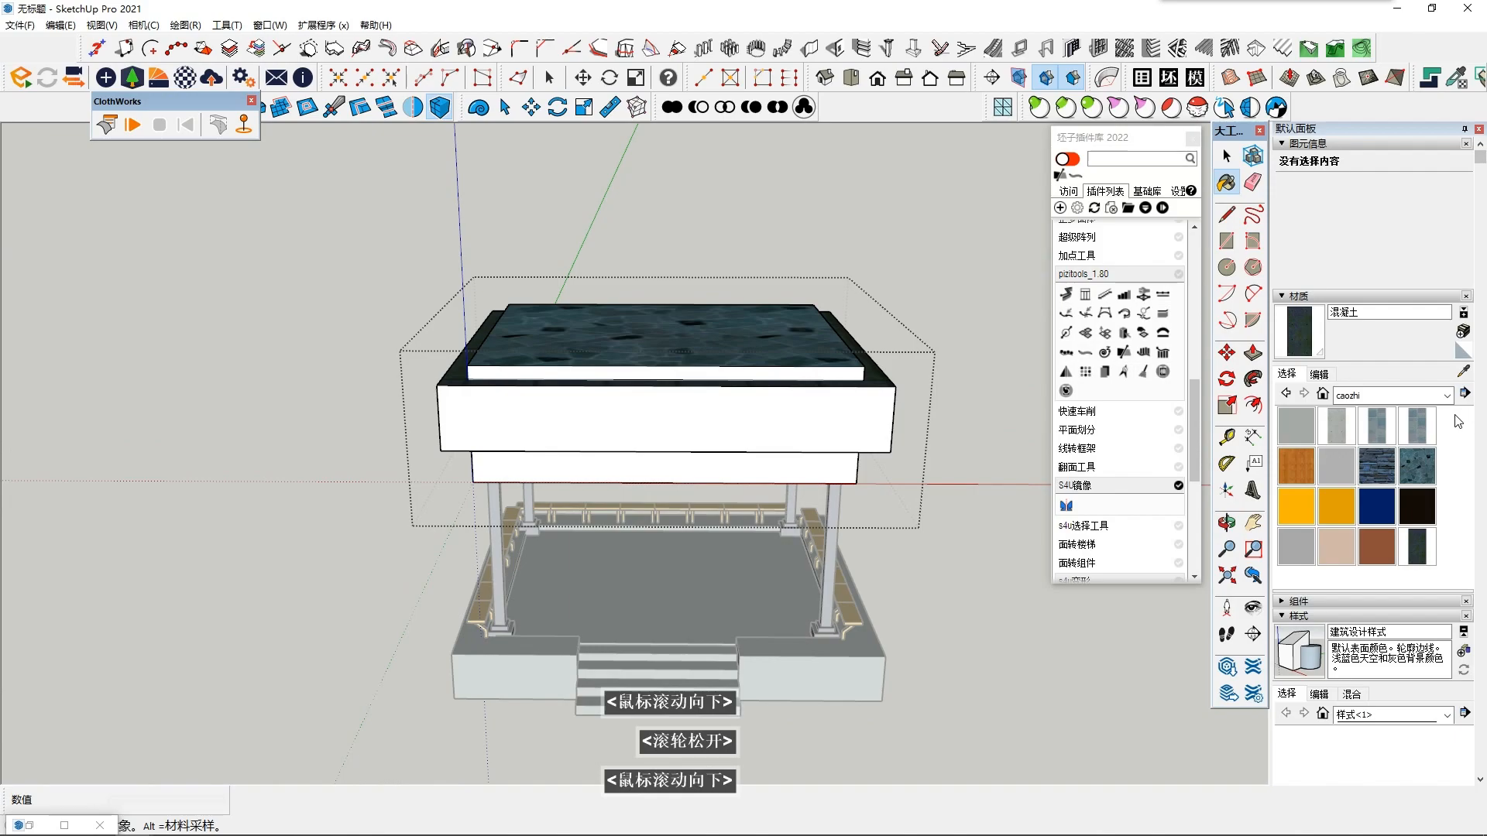
- Paint the front faces of the roof's overhanging ring and the lower band with Concrete_Pavers_Block_Multi
left_click(1425, 427)
left_click(797, 432)
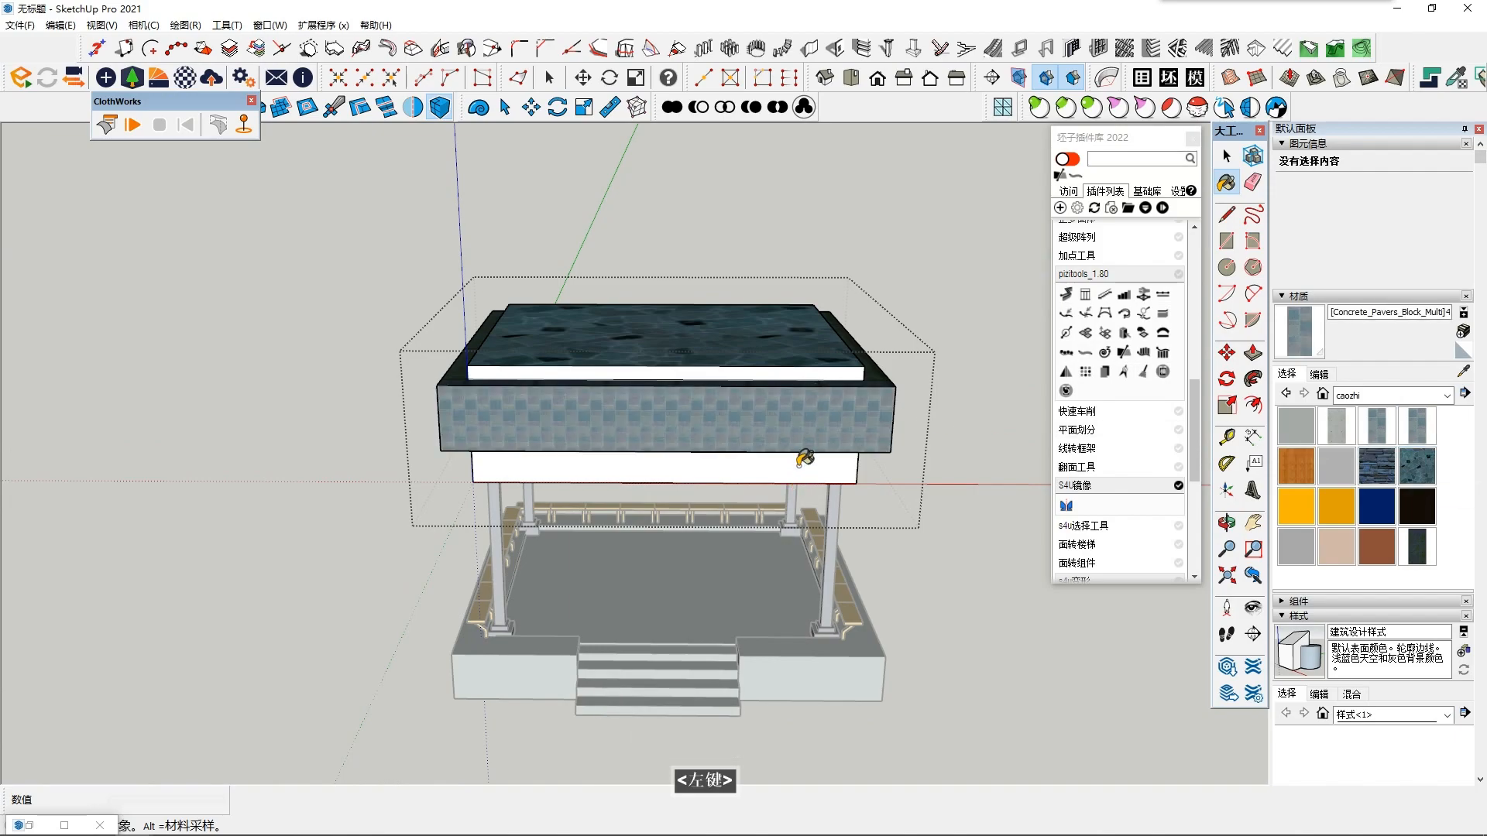
left_click(801, 463)
middle_click_drag(814, 425, 807, 358)
key("space")
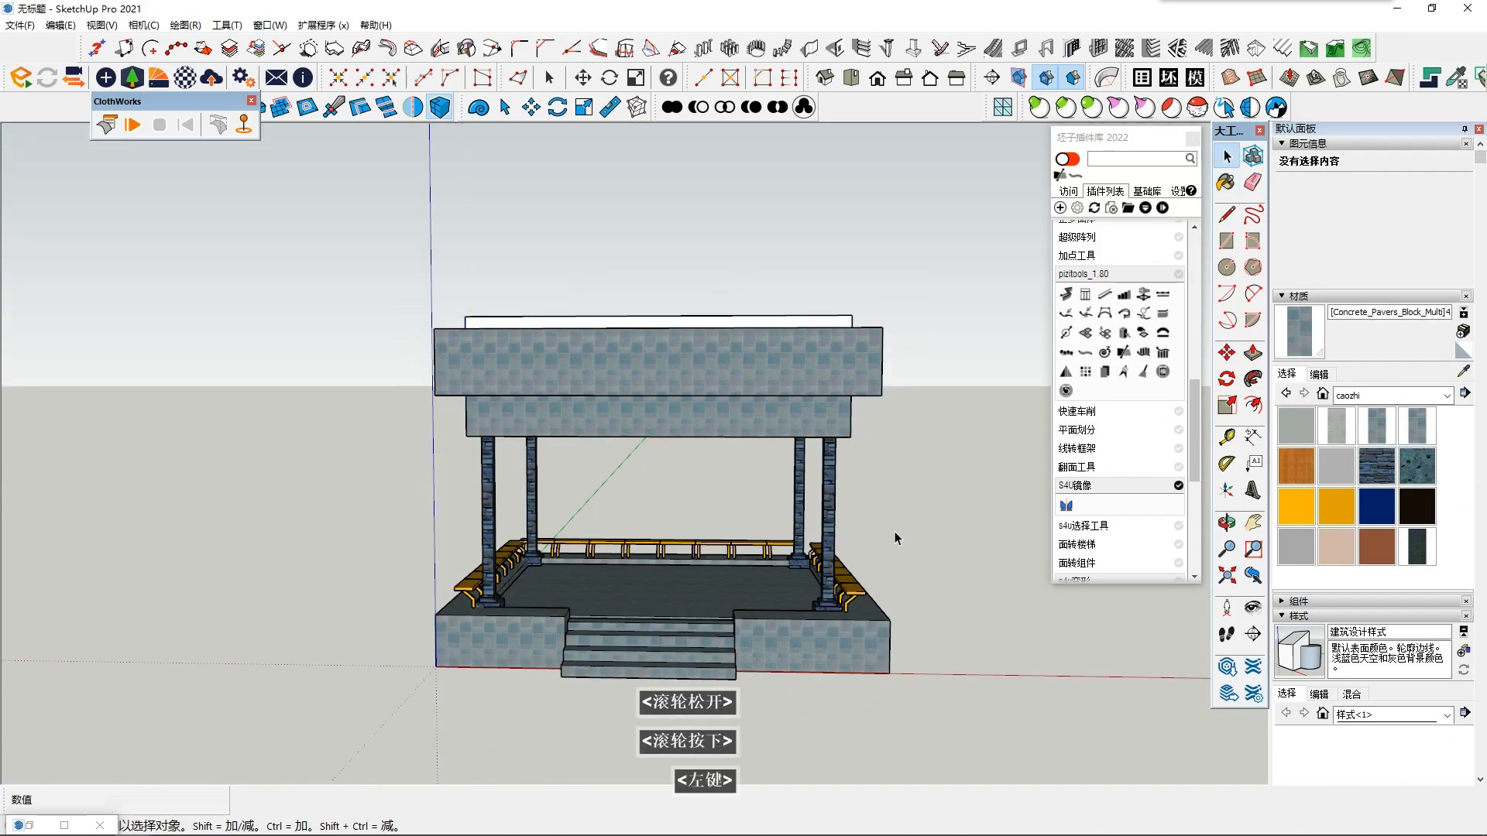
- Examine the painted roof from above and from the front for faces still without a material
scroll(892, 531, "up", 2)
middle_click_drag(807, 595, 732, 643)
scroll(775, 527, "down", 2)
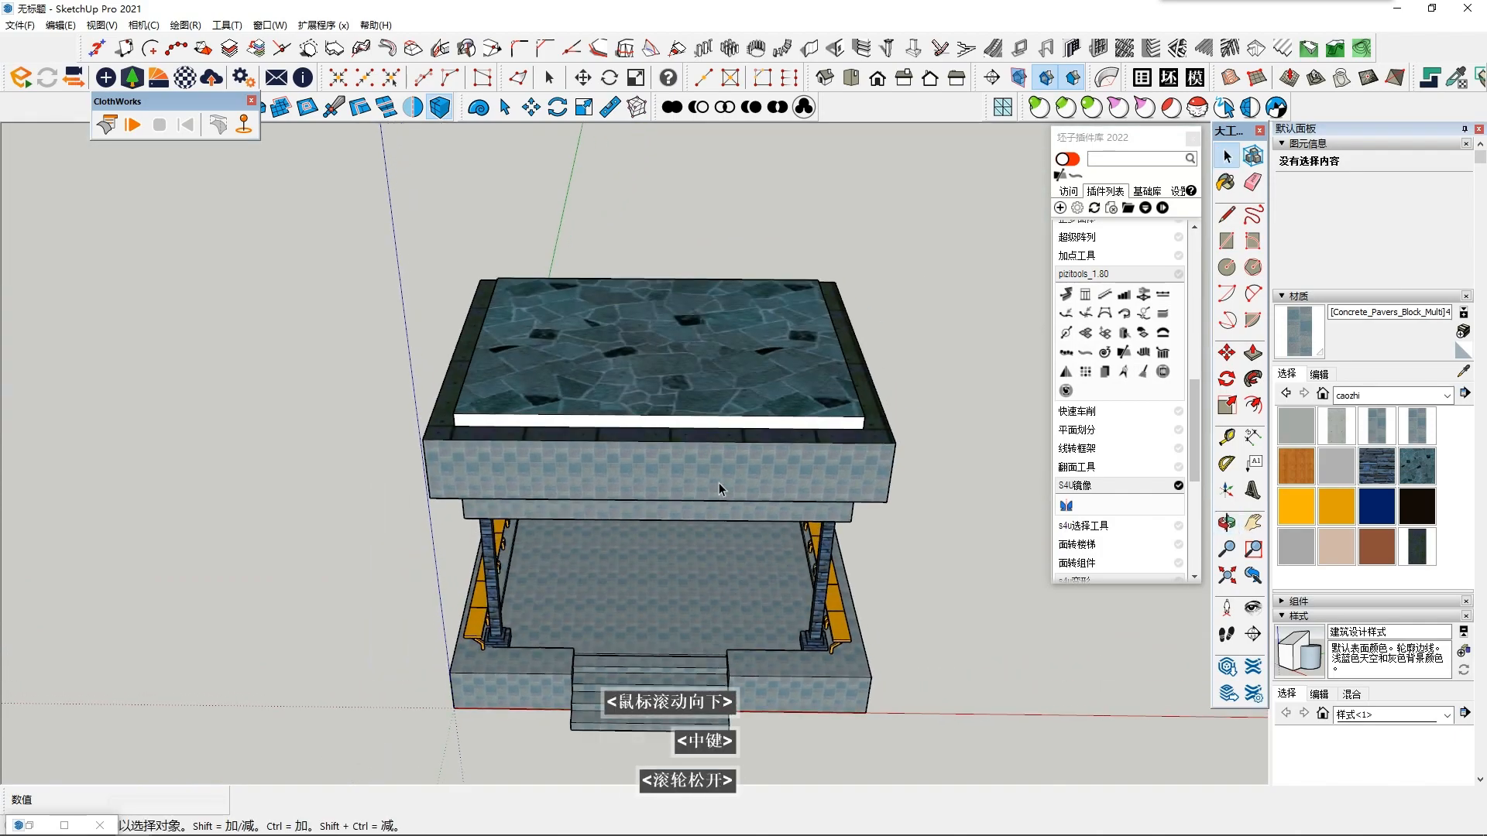
double_click(706, 374)
left_click(224, 434)
scroll(641, 423, "up", 2)
left_click(643, 423)
middle_click_drag(645, 414, 666, 309)
- Inside the roof group, paint the side faces of the raised top with Stone_Pavers_Walk and close the group
double_click(664, 329)
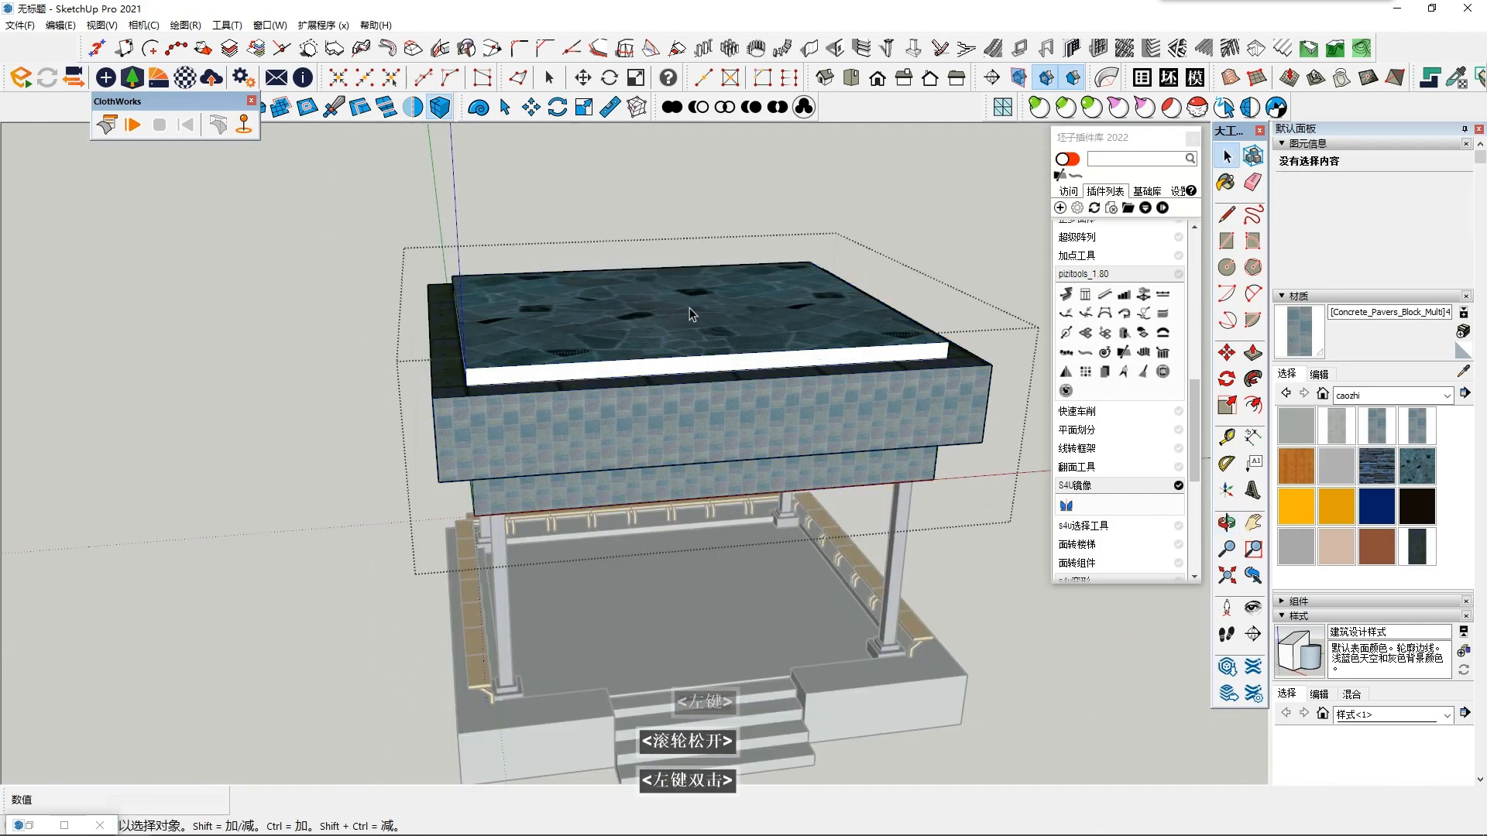
double_click(681, 339)
scroll(813, 240, "up", 3)
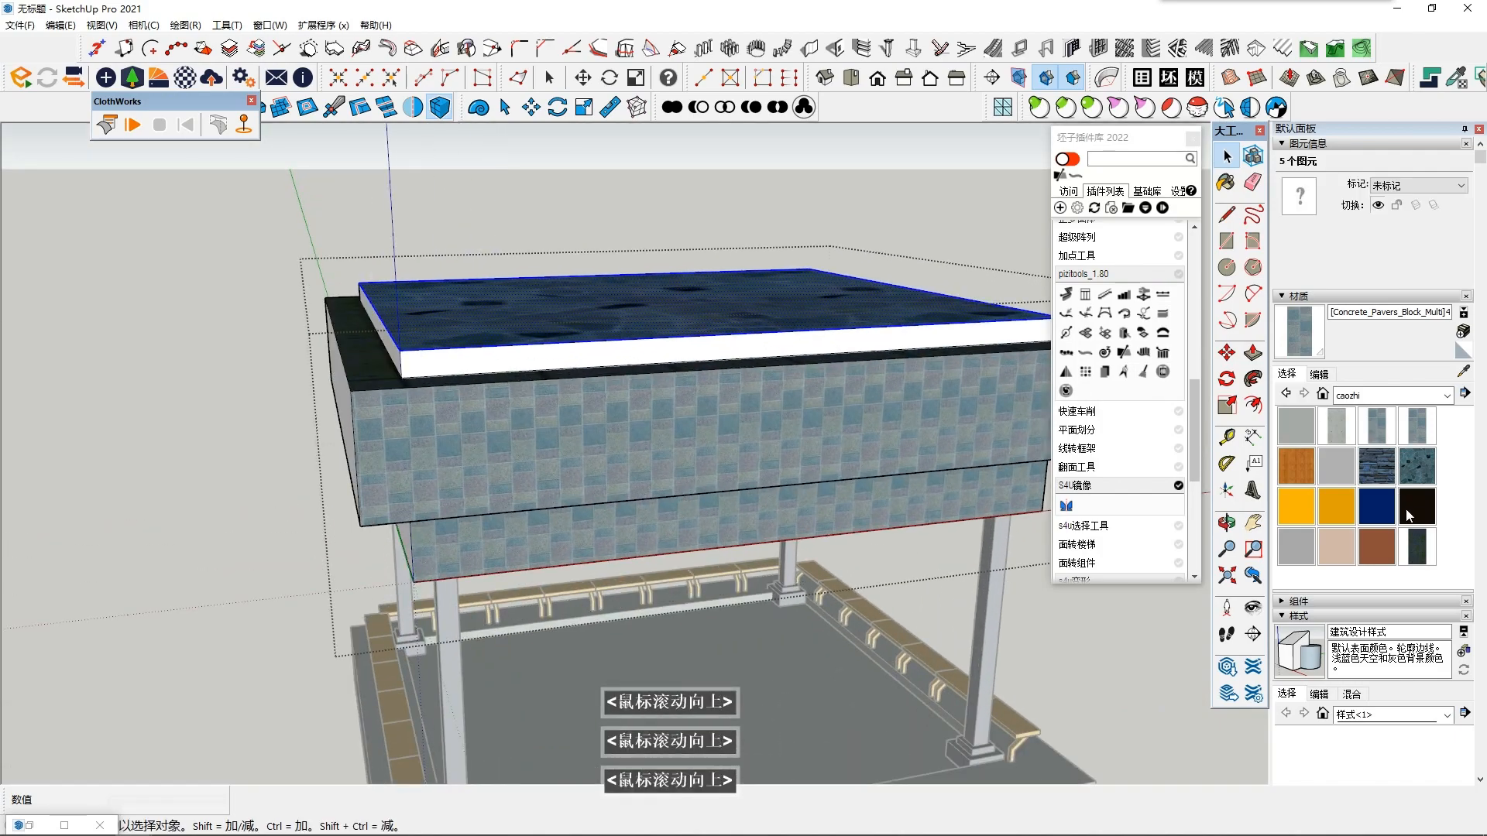
left_click(1415, 426)
mouse_move(801, 352)
middle_mouse_down()
mouse_move(764, 316)
mouse_move(803, 366)
mouse_move(688, 348)
middle_mouse_up()
left_click(765, 316, "alt")
left_click(877, 368)
left_click(685, 348)
middle_click_drag(495, 380, 283, 389)
left_click(637, 329)
middle_click_drag(637, 330, 302, 271)
middle_click_drag(666, 311, 350, 167)
key("space")
left_click(281, 467)
- Try the Concrete_Form_4x8 material on the roof group's unpainted faces at the back of the pavilion
middle_click_drag(281, 467, 842, 435)
left_click(726, 344)
scroll(727, 346, "down", 4)
scroll(842, 435, "up", 1)
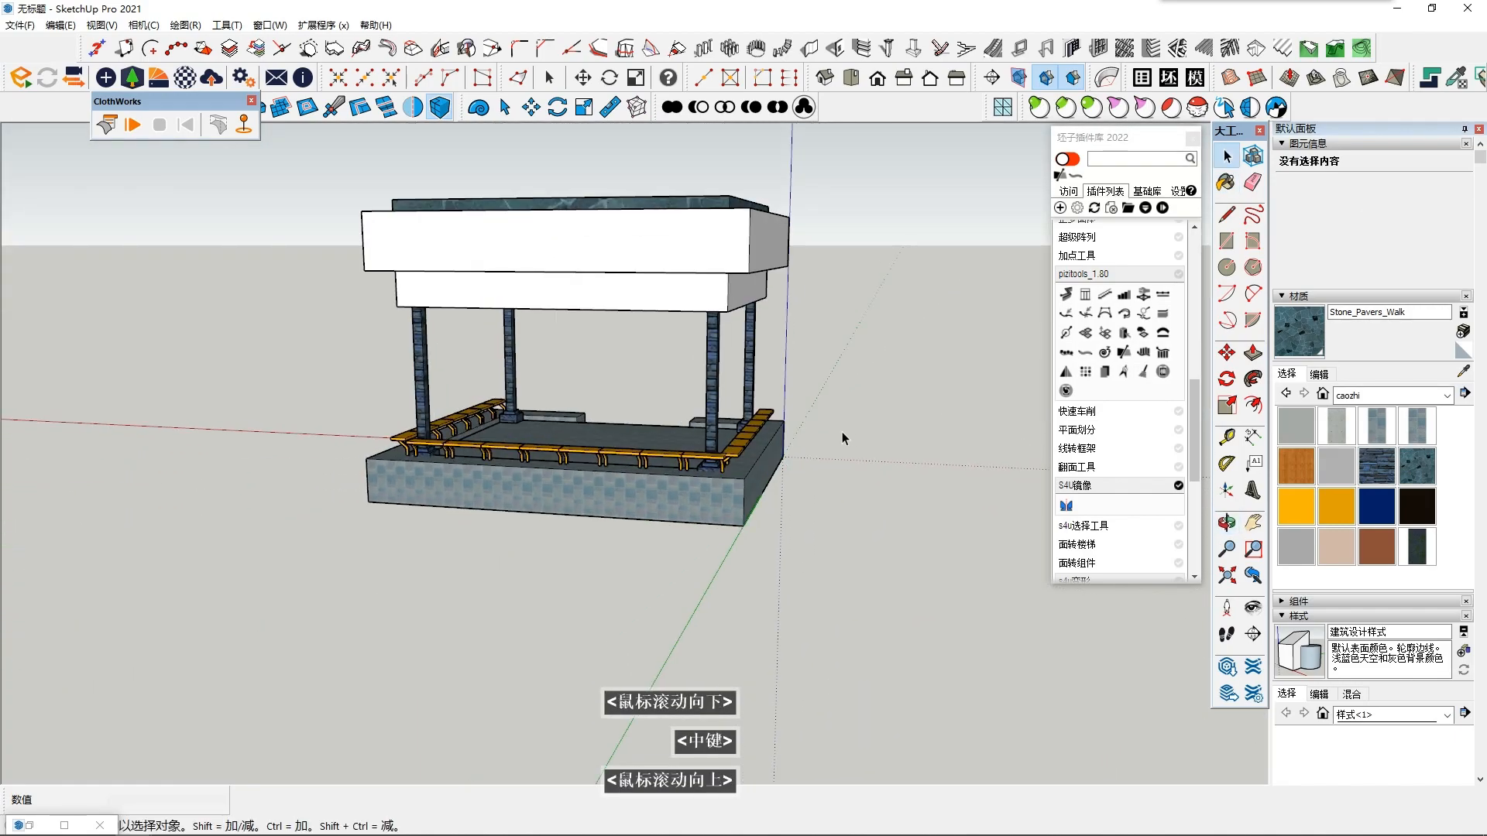
left_click(1335, 432)
left_click(728, 265)
middle_click_drag(743, 329, 748, 307)
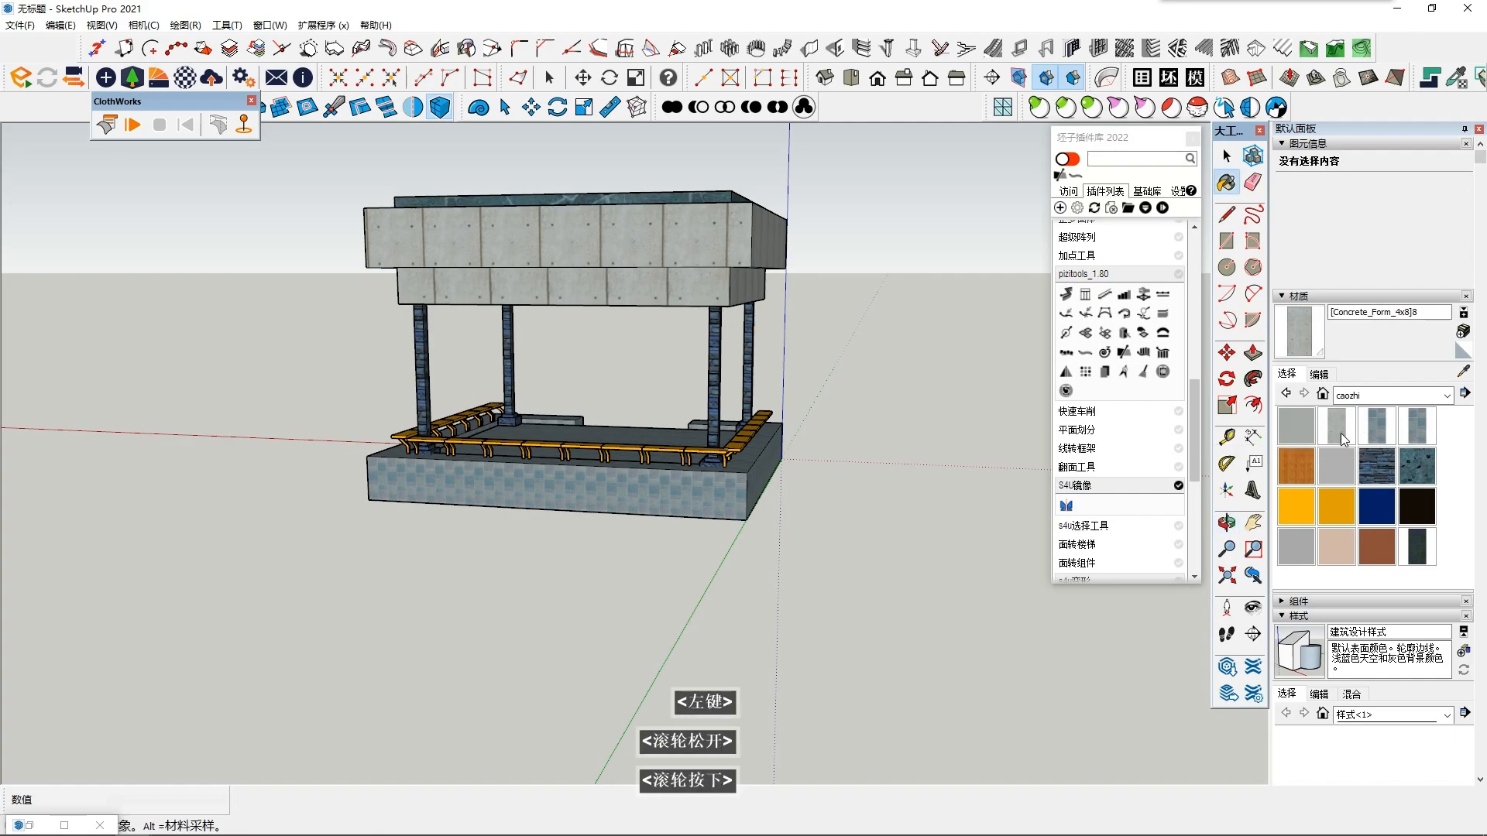
- Try Sumele_Dress3 and the dark 混凝土 material in turn on the roof group's unpainted faces
left_click(1394, 521)
left_click(701, 294)
mouse_move(707, 299)
middle_mouse_down()
mouse_move(711, 385)
mouse_move(748, 391)
middle_mouse_up()
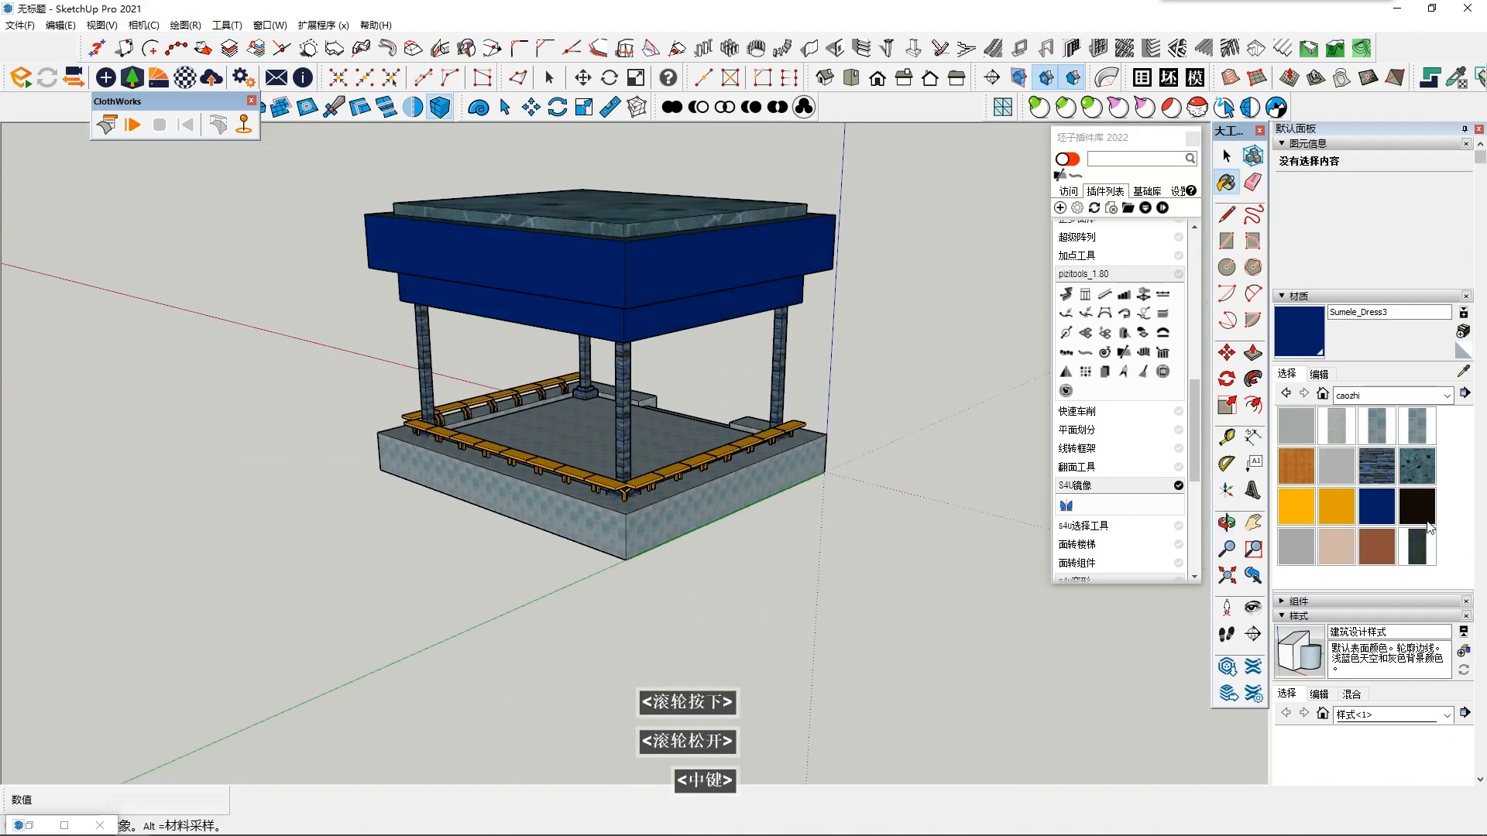
left_click(1417, 546)
left_click(698, 226)
scroll(655, 364, "down", 2)
middle_click_drag(655, 364, 495, 418)
left_click(789, 335)
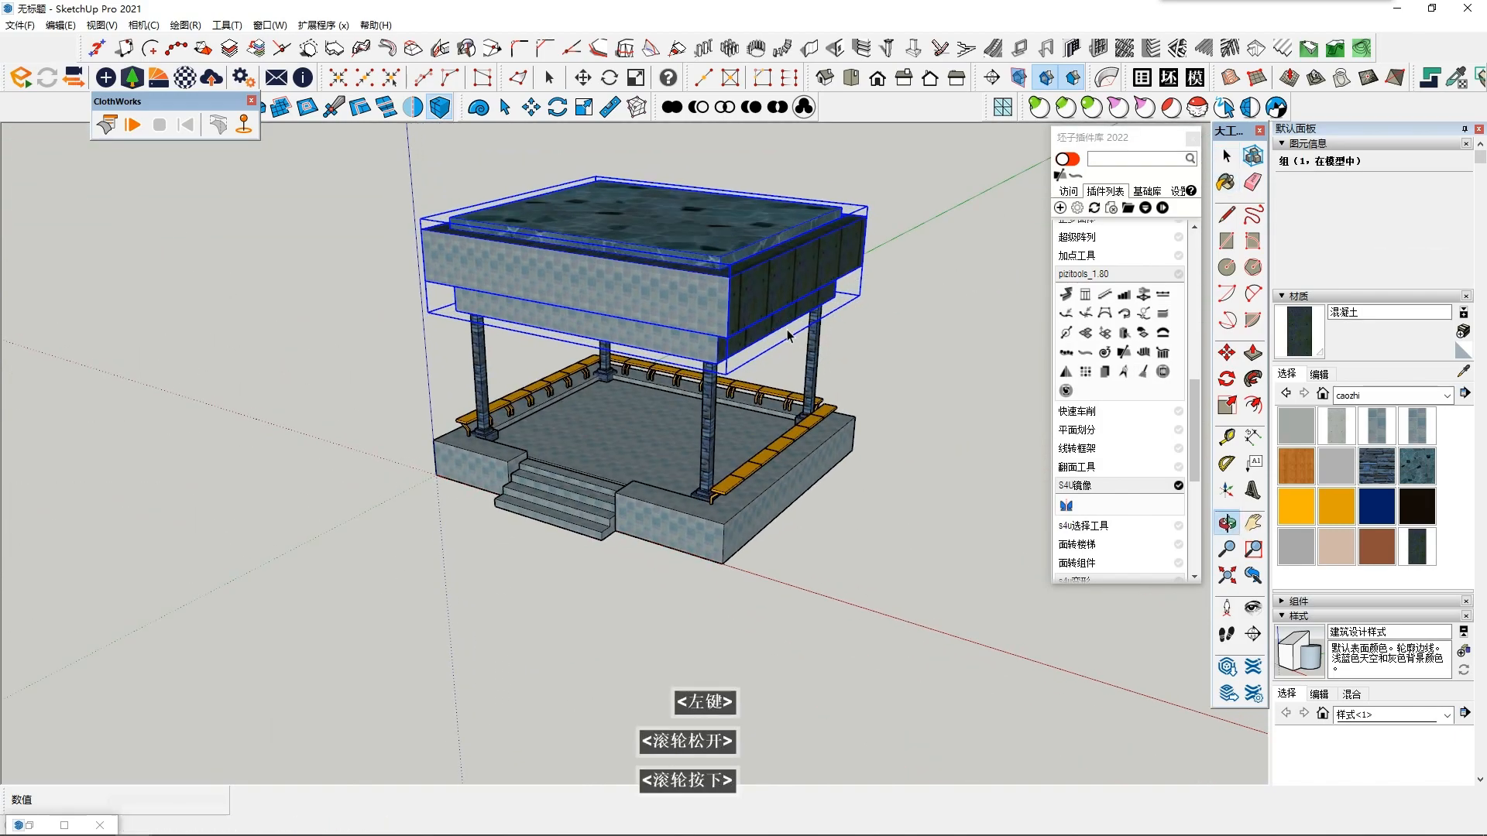
- Undo the trial materials applied to the roof group
key("shift+F6")
key("ctrl+z")
key("ctrl+z")
key("ctrl+z")
middle_click_drag(593, 632, 666, 515, "ctrl")
key("ctrl+z")
key("ctrl+z")
double_click(803, 508)
- Try to reposition the stone paver texture on the roof's raised top face
scroll(620, 336, "up", 1)
left_click(620, 335)
scroll(617, 316, "up", 2)
middle_click_drag(616, 314, 561, 404)
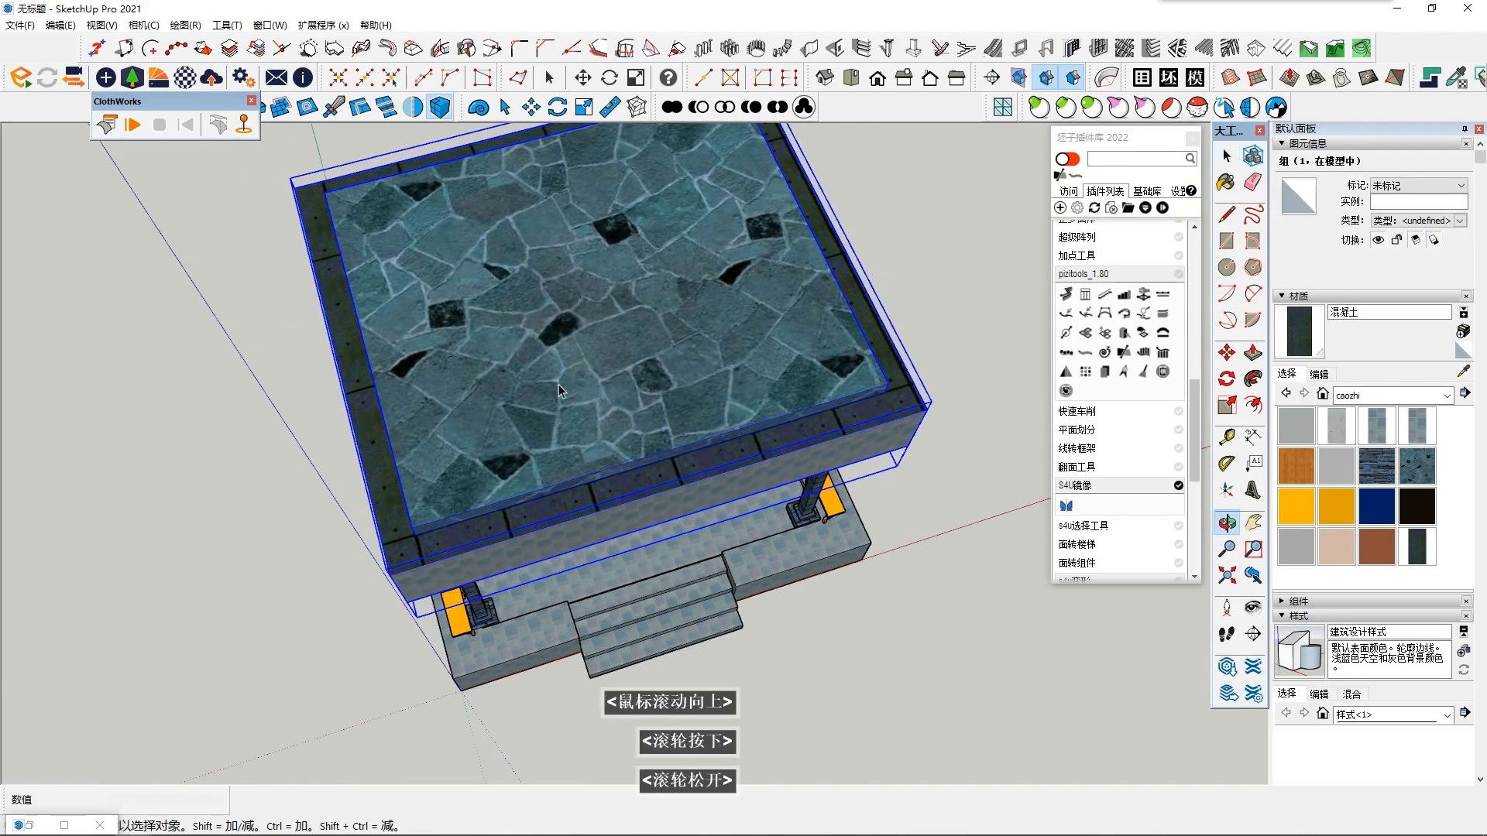
scroll(691, 557, "down", 2)
double_click(597, 393)
scroll(610, 394, "up", 2)
left_click(610, 393)
right_click(610, 393)
mouse_move(697, 582)
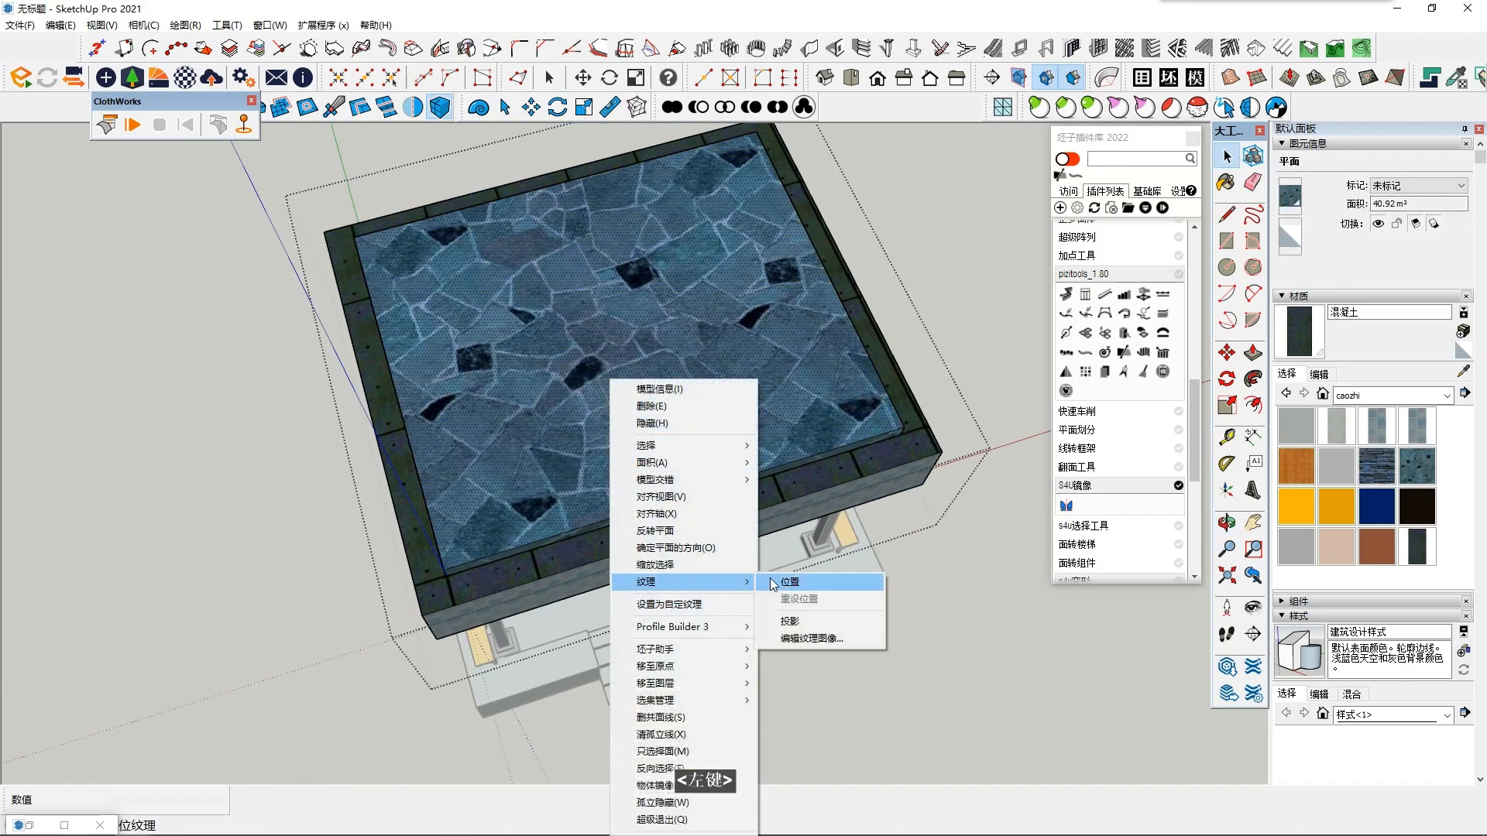
left_click(820, 584)
scroll(691, 496, "down", 3)
mouse_move(555, 526)
left_mouse_down()
mouse_move(60, 411)
mouse_move(4, 340)
mouse_move(512, 469)
mouse_move(573, 515)
left_mouse_up()
key("Escape")
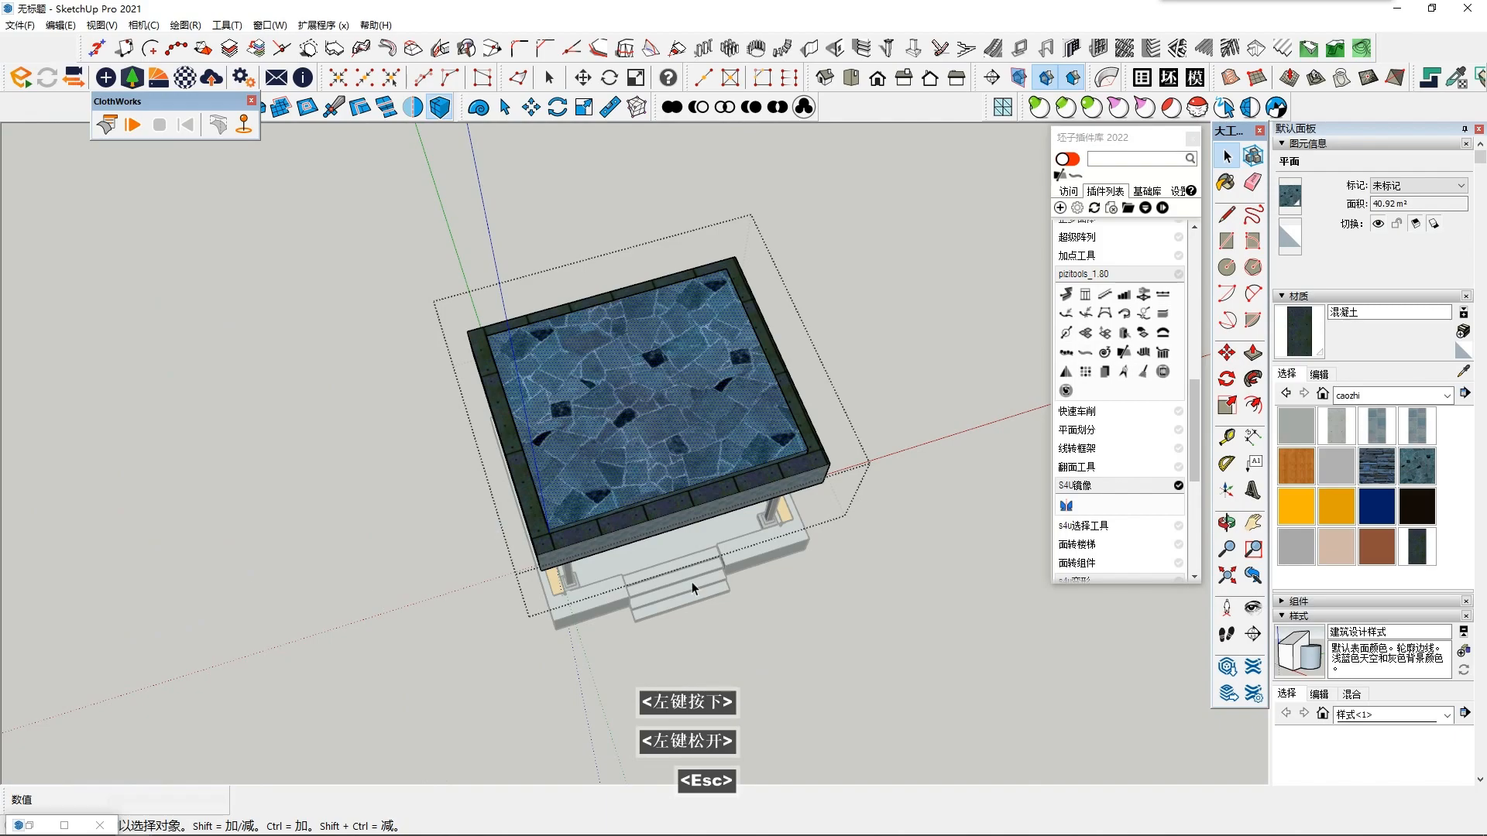
- Close the roof group and paint its remaining unpainted faces with the dark blue stacked-stone material used on the columns
middle_click_drag(699, 598, 643, 496)
left_click(458, 597)
middle_click_drag(774, 604, 803, 491)
key("space")
scroll(803, 491, "up", 3)
middle_click_drag(682, 449, 1349, 474)
left_click(1391, 474)
left_click(462, 328)
mouse_move(655, 363)
middle_mouse_down()
mouse_move(657, 382)
mouse_move(194, 434)
middle_mouse_up()
mouse_move(620, 326)
middle_mouse_down()
mouse_move(104, 529)
mouse_move(31, 503)
middle_mouse_up()
scroll(504, 455, "up", 1)
mouse_move(588, 465)
middle_mouse_down()
mouse_move(278, 465)
mouse_move(349, 527)
middle_mouse_up()
key("space")
left_click(85, 561)
scroll(697, 573, "down", 1)
mouse_move(704, 589)
middle_mouse_down()
mouse_move(749, 521)
mouse_move(749, 418)
middle_mouse_up()
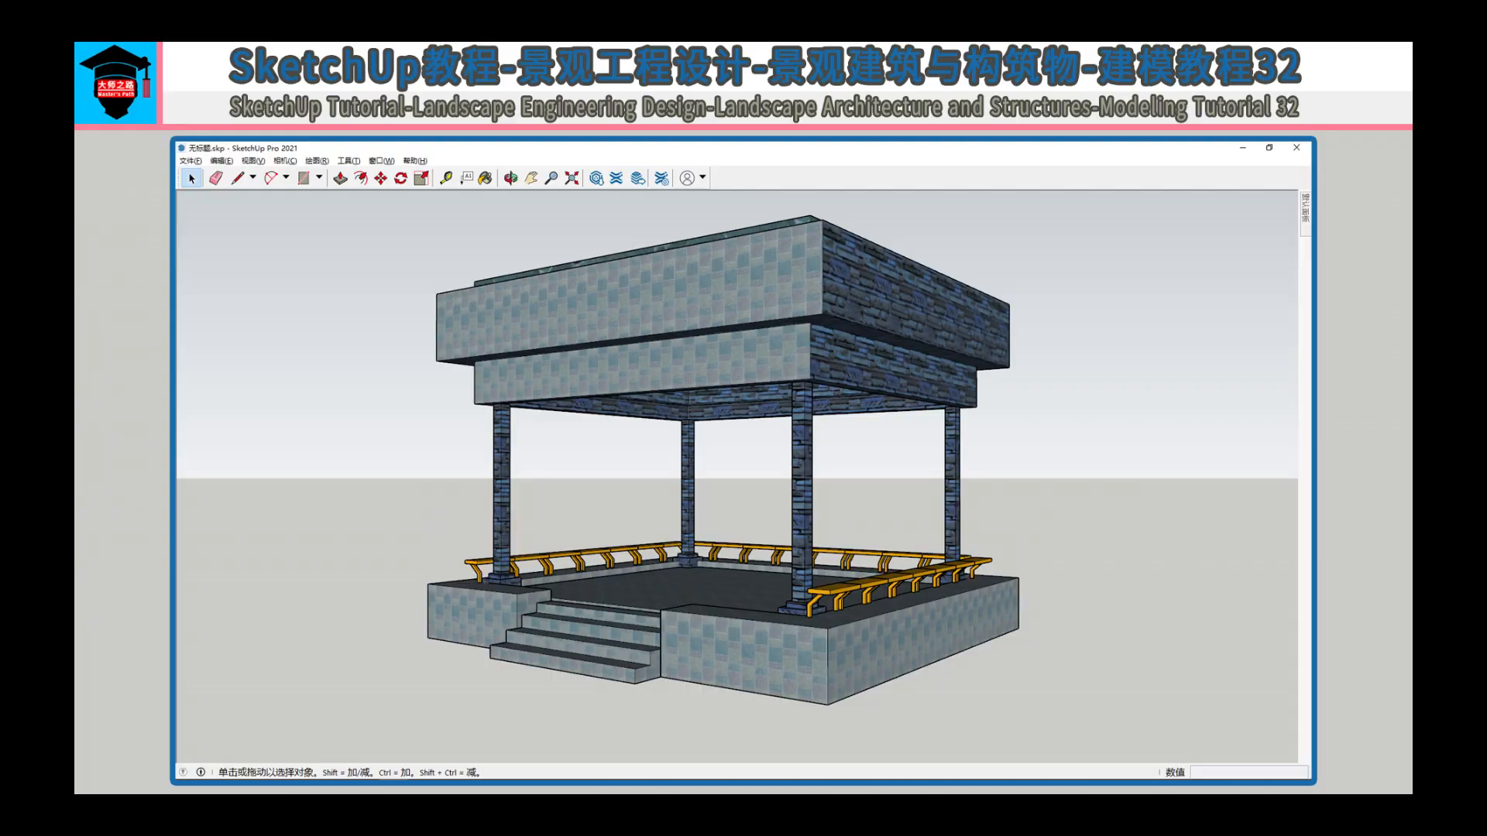